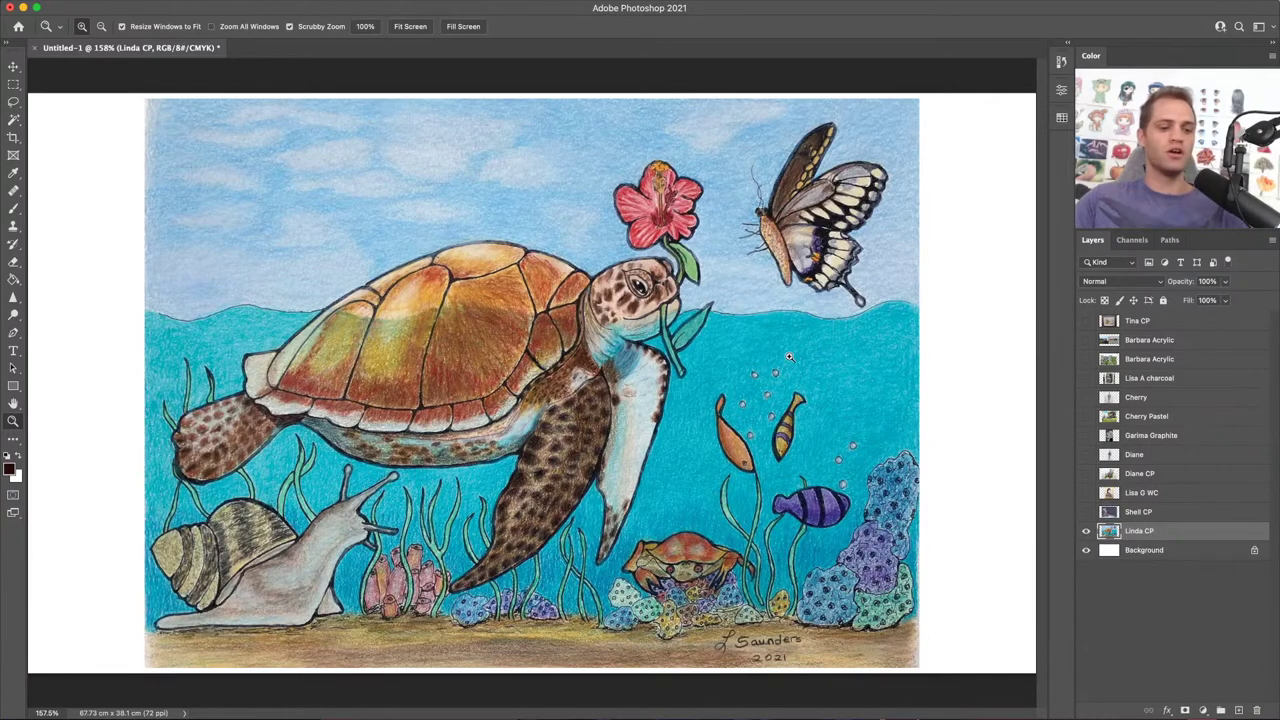
Step: Set up a 3-pixel brush in the snail's sampled body colour and add a new layer above Linda CP
{"action": "key", "text": "b"}
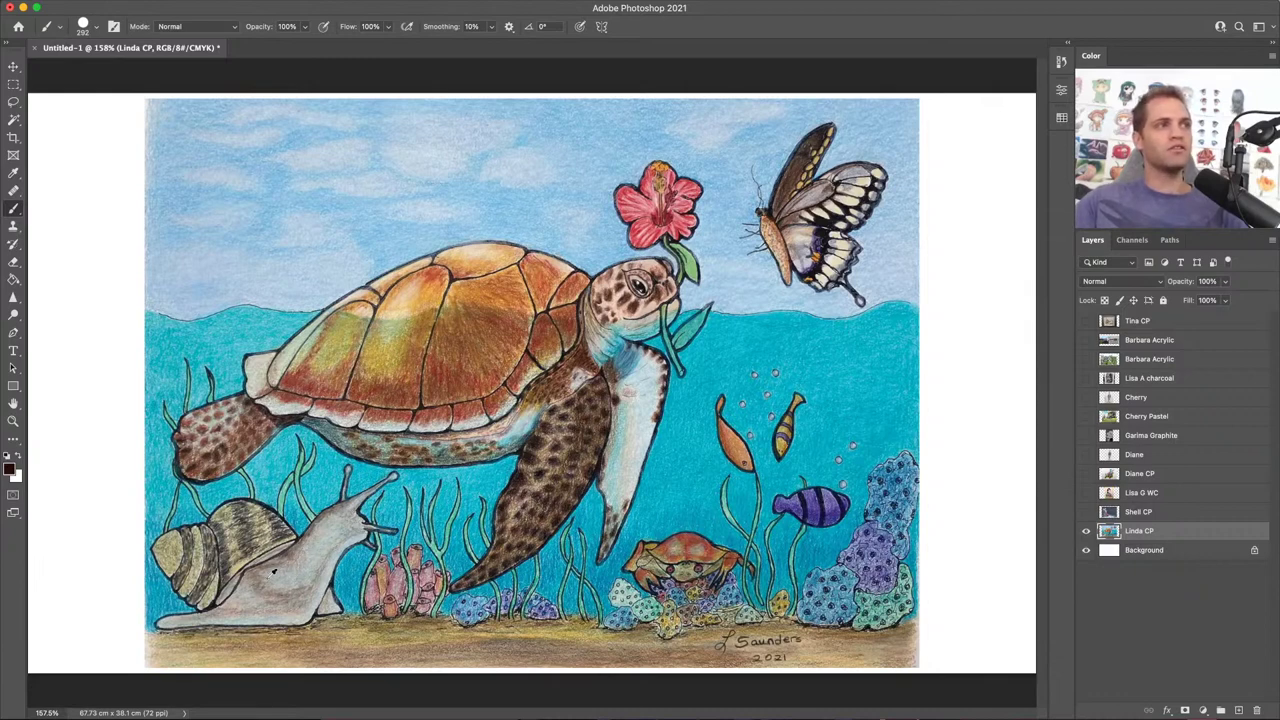
{"action": "left_click", "coordinate": [260, 580], "text": "alt"}
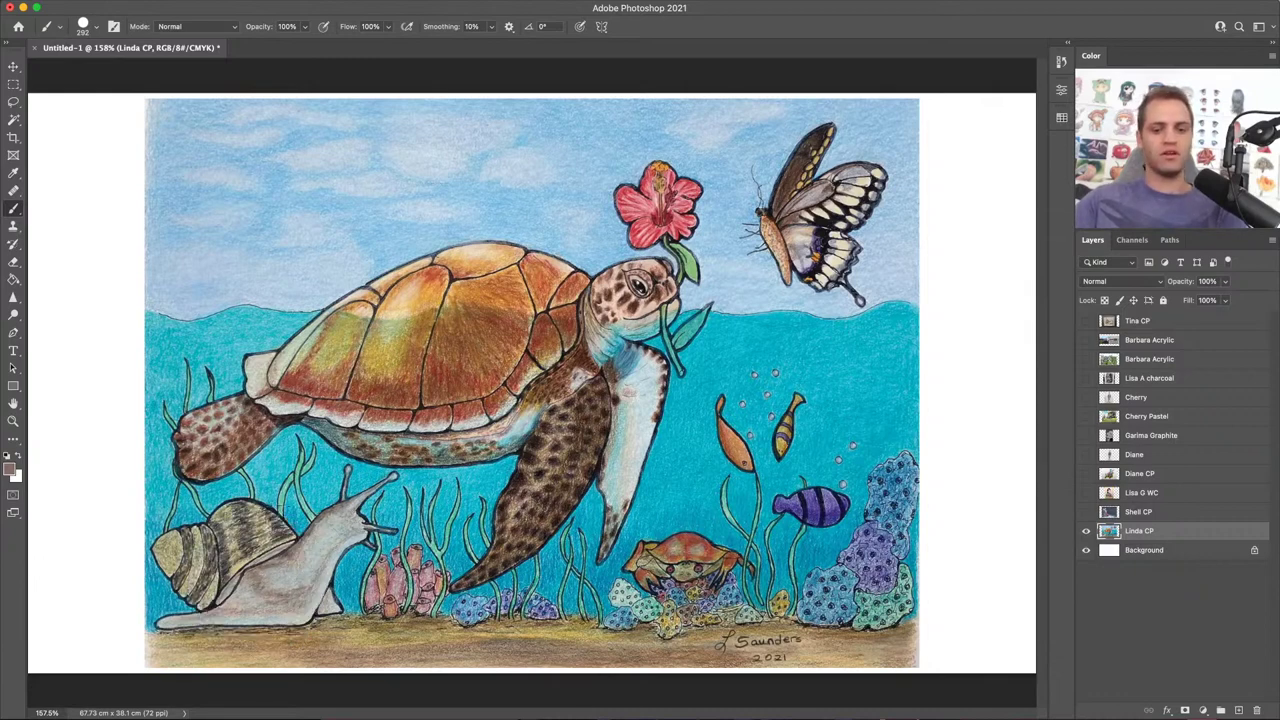
{"action": "key", "text": "bracketleft"}
{"action": "key", "text": "bracketleft"}
{"action": "key", "text": "bracketleft"}
{"action": "key", "text": "bracketleft"}
{"action": "key", "text": "bracketleft"}
{"action": "key", "text": "bracketleft"}
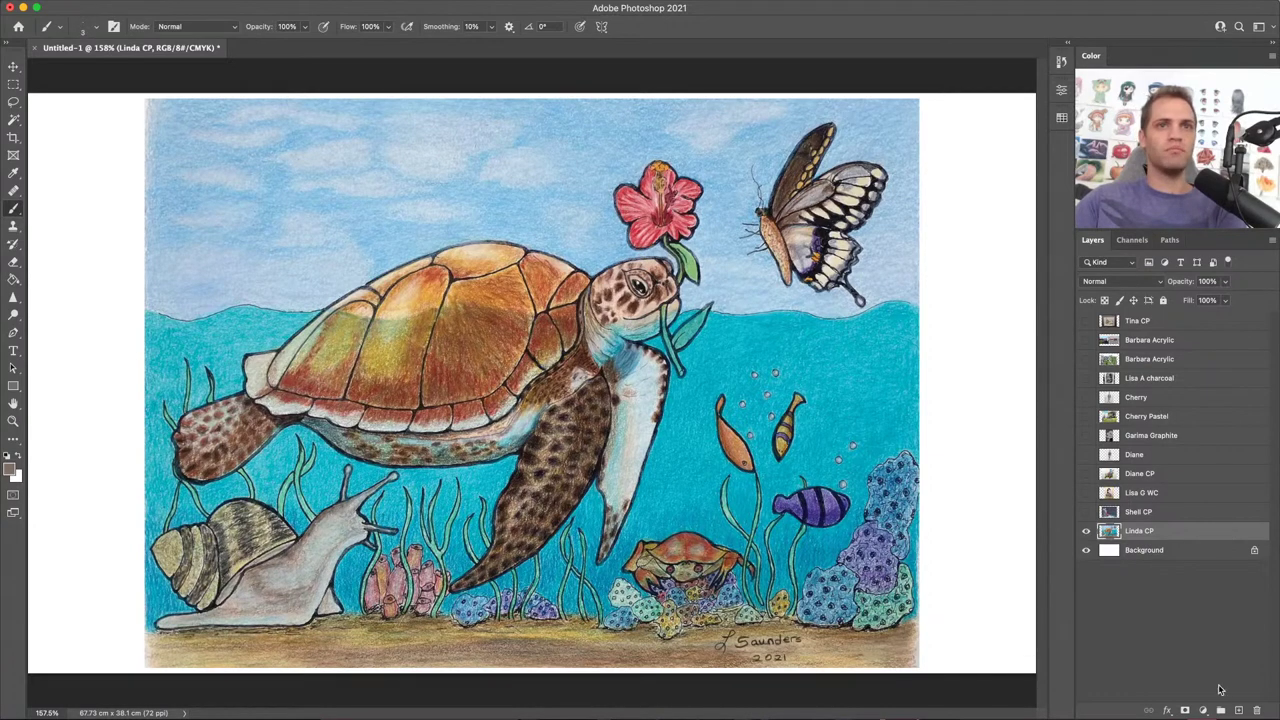
{"action": "left_click", "coordinate": [1238, 710]}
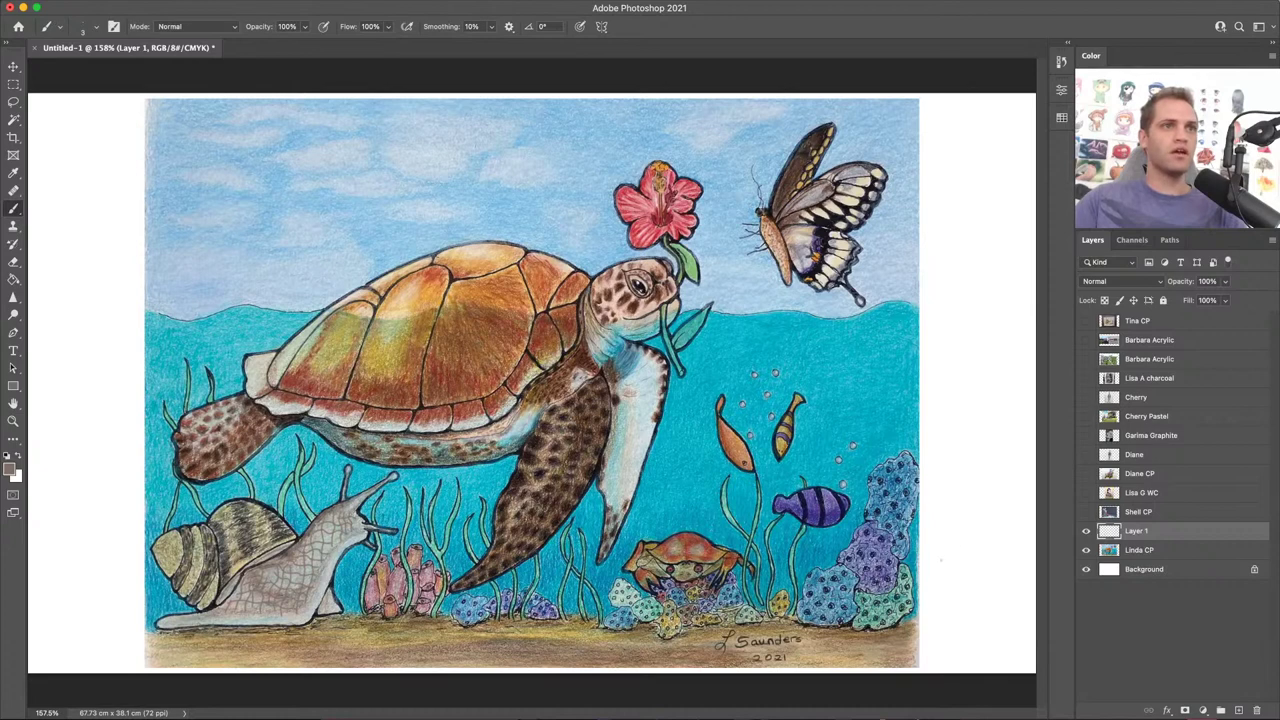
Step: Sample the teal water colour above the crab and add a new layer above Layer 1 in Multiply mode
{"action": "left_click", "coordinate": [698, 513], "text": "alt"}
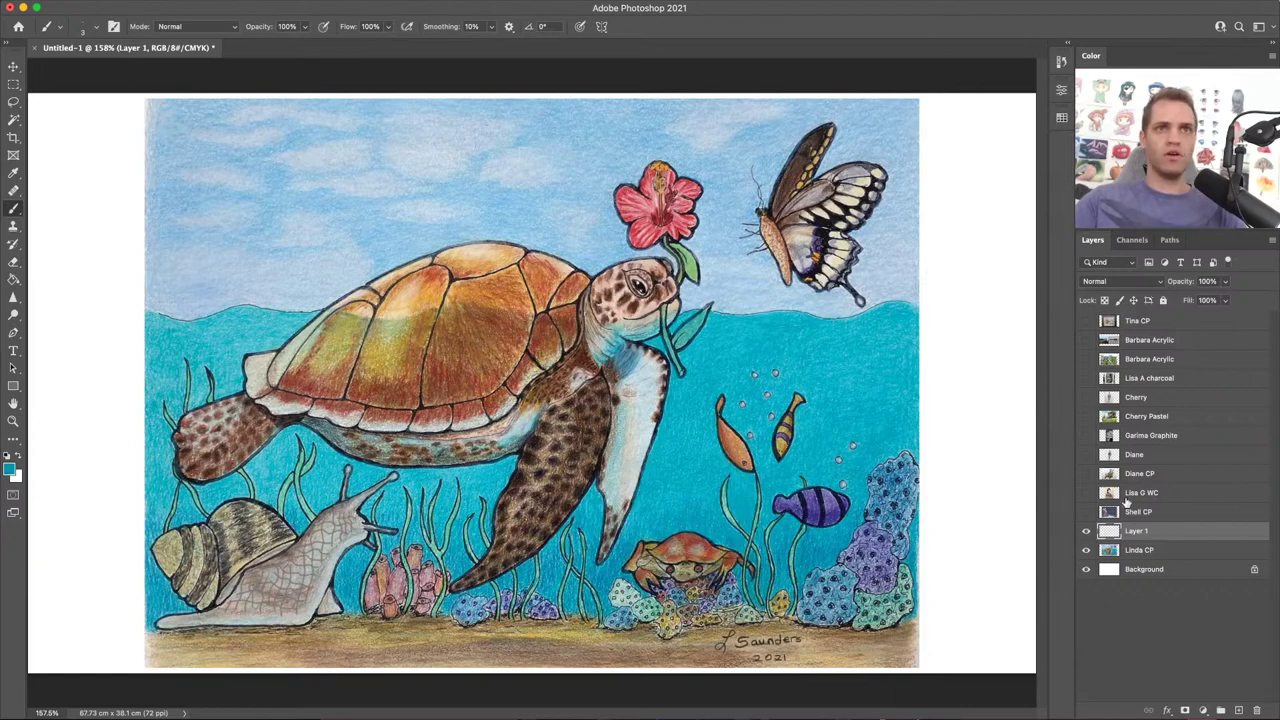
{"action": "left_click", "coordinate": [1239, 710]}
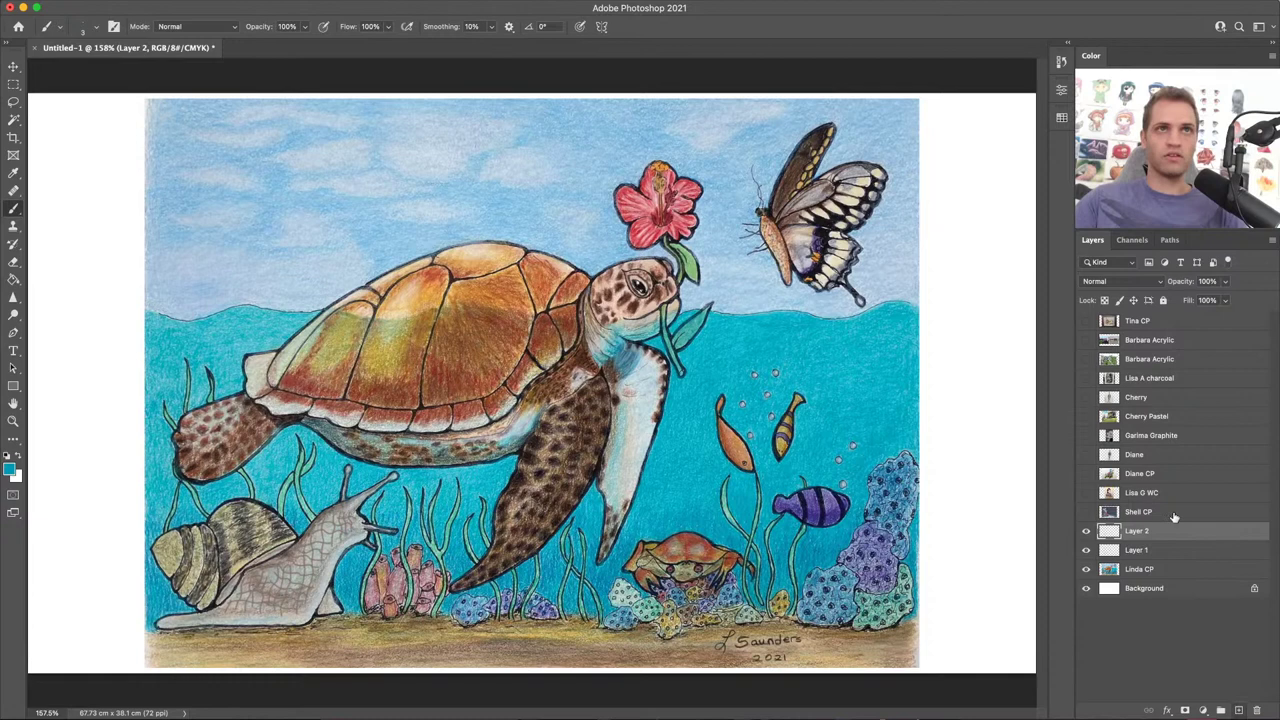
{"action": "left_click", "coordinate": [1121, 281]}
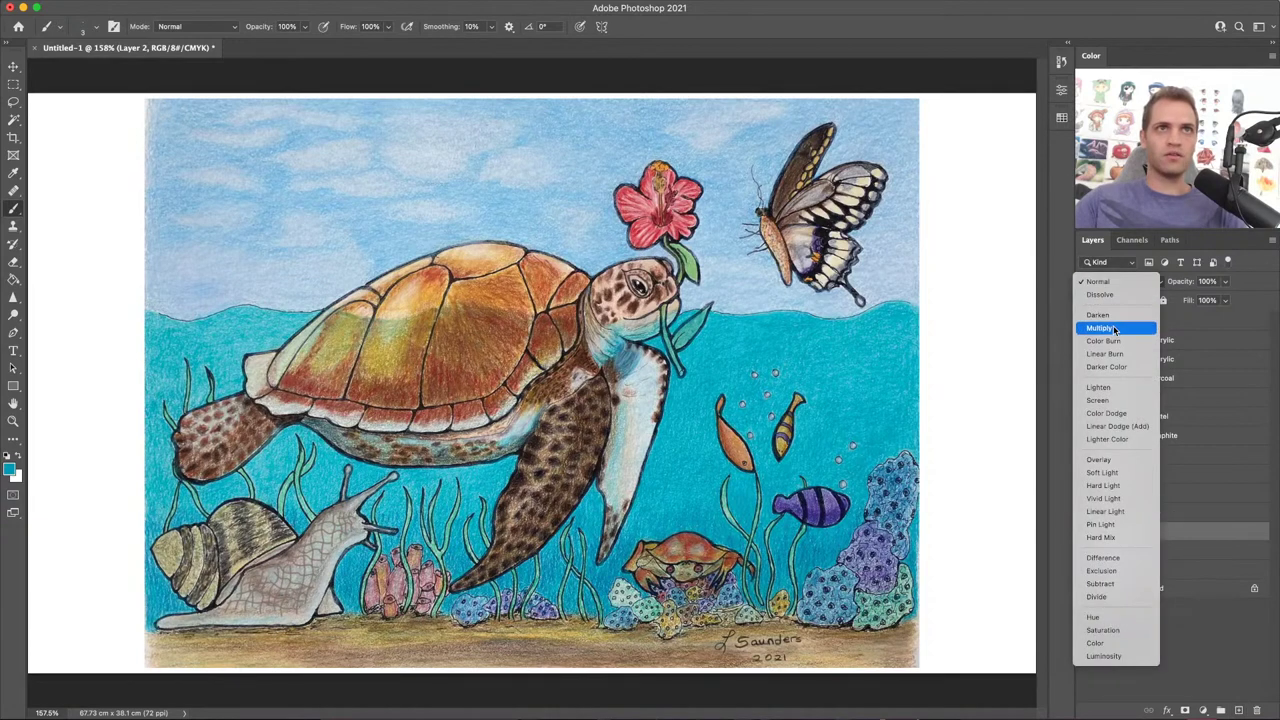
{"action": "left_click", "coordinate": [1112, 328]}
{"action": "left_click_drag", "start_coordinate": [677, 514], "coordinate": [685, 515]}
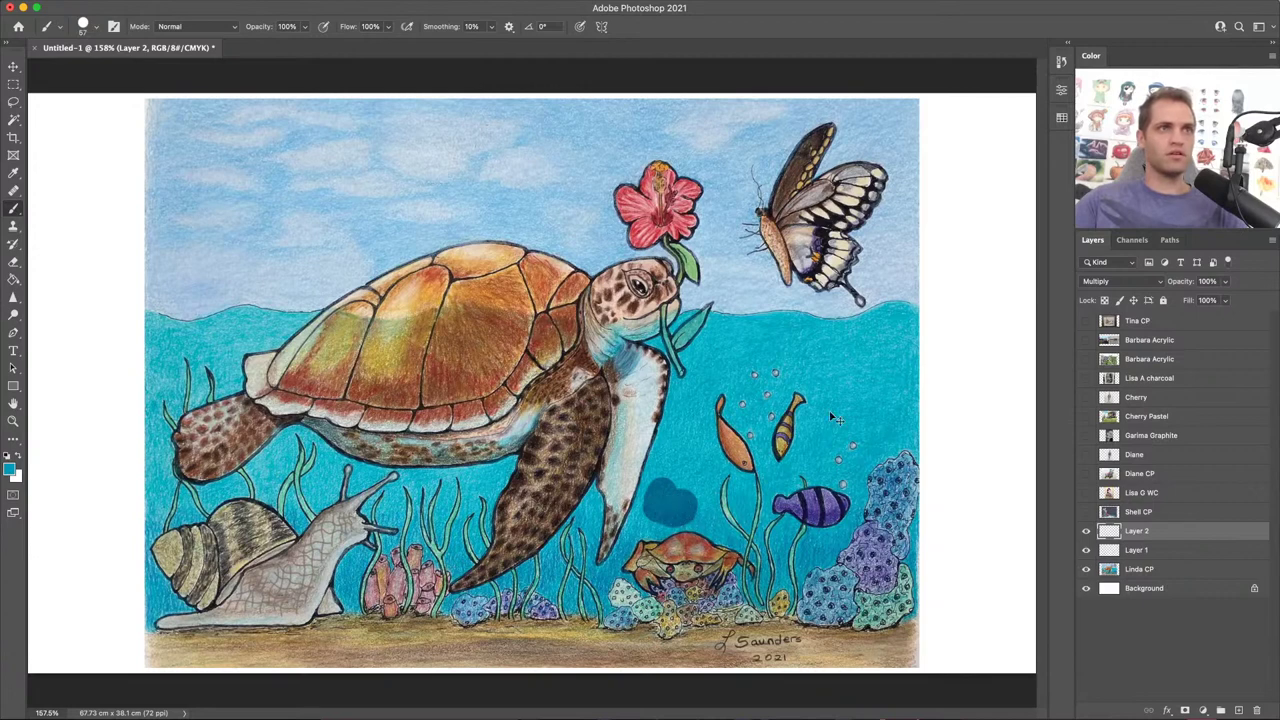
{"action": "key", "text": "ctrl+z"}
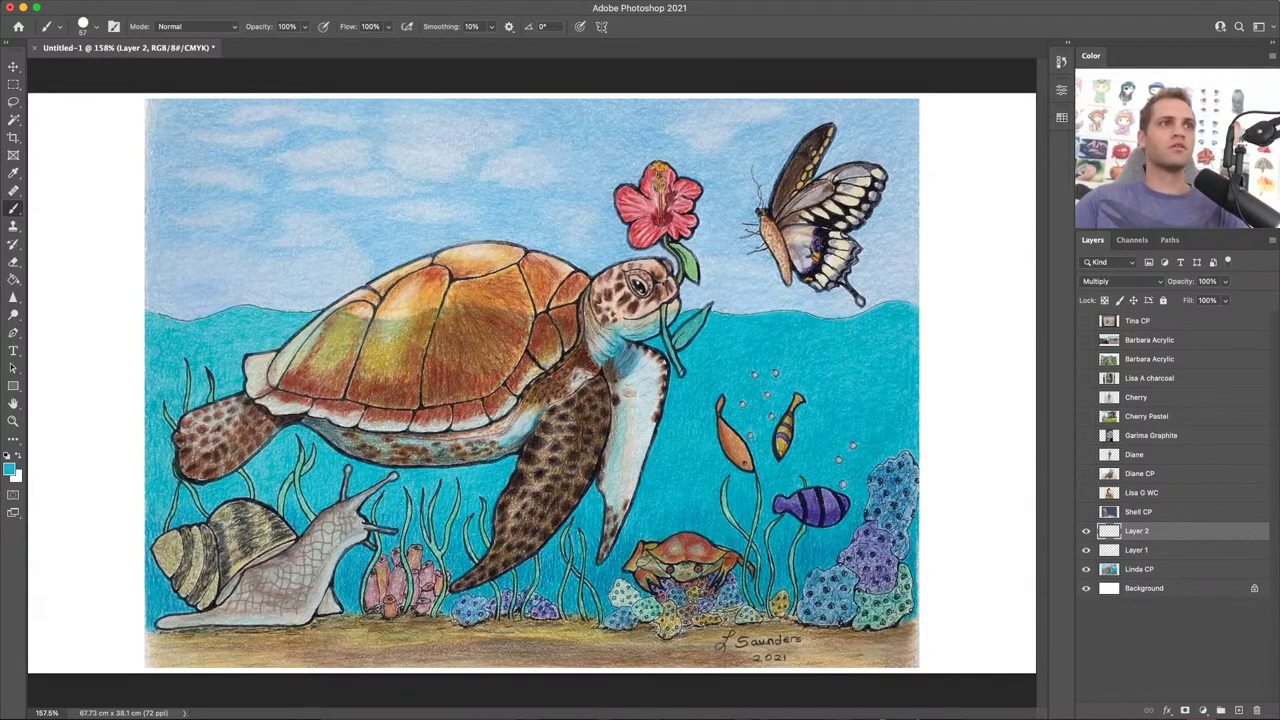
{"action": "left_click_drag", "start_coordinate": [686, 510], "coordinate": [676, 510]}
{"action": "key", "text": "ctrl+z"}
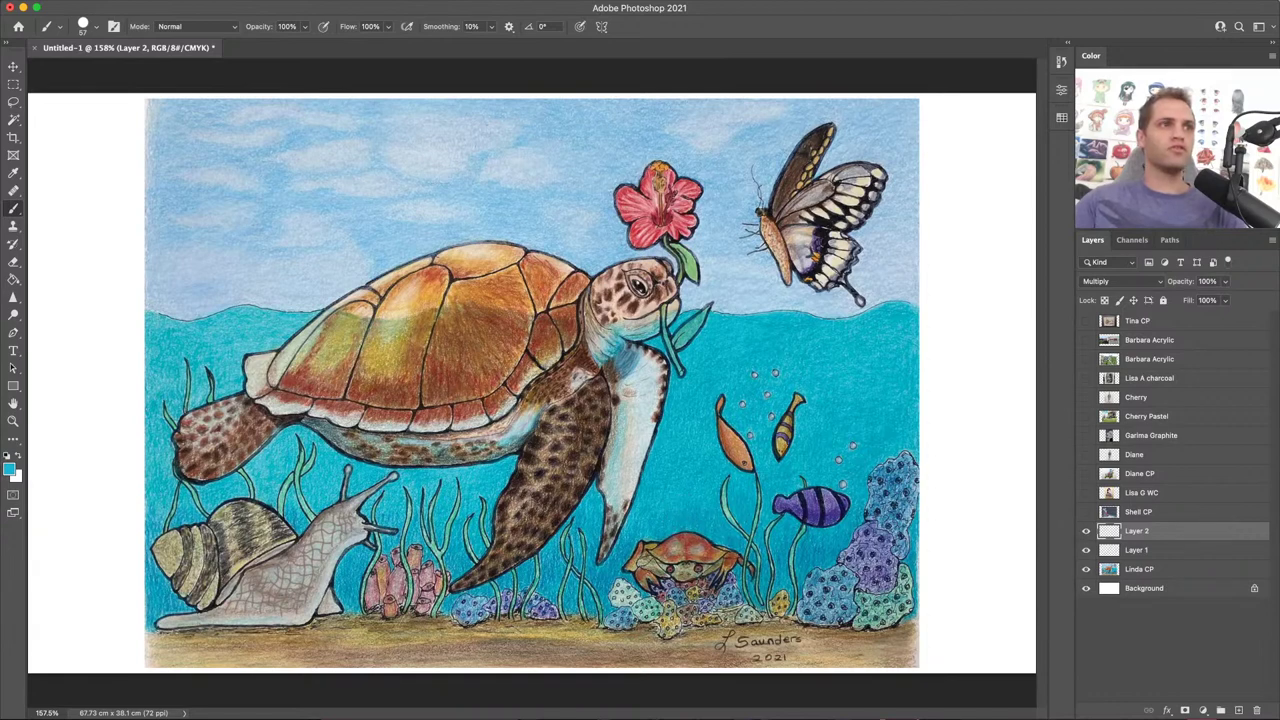
Step: Paint an uneven dark teal band across the lower water behind the snail, corals and crab with a 33-pixel brush
{"action": "left_click_drag", "start_coordinate": [690, 516], "coordinate": [668, 516], "text": "ctrl+alt"}
{"action": "mouse_move", "coordinate": [619, 575]}
{"action": "left_mouse_down"}
{"action": "mouse_move", "coordinate": [655, 500]}
{"action": "mouse_move", "coordinate": [675, 530]}
{"action": "mouse_move", "coordinate": [738, 524]}
{"action": "mouse_move", "coordinate": [762, 552]}
{"action": "mouse_move", "coordinate": [762, 532]}
{"action": "mouse_move", "coordinate": [795, 560]}
{"action": "mouse_move", "coordinate": [852, 515]}
{"action": "mouse_move", "coordinate": [838, 555]}
{"action": "mouse_move", "coordinate": [775, 598]}
{"action": "mouse_move", "coordinate": [745, 580]}
{"action": "mouse_move", "coordinate": [758, 592]}
{"action": "mouse_move", "coordinate": [653, 591]}
{"action": "mouse_move", "coordinate": [617, 552]}
{"action": "mouse_move", "coordinate": [530, 560]}
{"action": "mouse_move", "coordinate": [478, 532]}
{"action": "mouse_move", "coordinate": [445, 545]}
{"action": "mouse_move", "coordinate": [325, 525]}
{"action": "mouse_move", "coordinate": [282, 492]}
{"action": "mouse_move", "coordinate": [235, 490]}
{"action": "mouse_move", "coordinate": [160, 522]}
{"action": "mouse_move", "coordinate": [150, 590]}
{"action": "mouse_move", "coordinate": [162, 576]}
{"action": "mouse_move", "coordinate": [180, 604]}
{"action": "mouse_move", "coordinate": [150, 613]}
{"action": "mouse_move", "coordinate": [153, 588]}
{"action": "left_mouse_up"}
{"action": "mouse_move", "coordinate": [252, 500]}
{"action": "left_mouse_down"}
{"action": "mouse_move", "coordinate": [285, 505]}
{"action": "mouse_move", "coordinate": [254, 485]}
{"action": "left_mouse_up"}
{"action": "mouse_move", "coordinate": [388, 536]}
{"action": "left_mouse_down"}
{"action": "mouse_move", "coordinate": [387, 563]}
{"action": "mouse_move", "coordinate": [364, 556]}
{"action": "mouse_move", "coordinate": [342, 585]}
{"action": "mouse_move", "coordinate": [352, 607]}
{"action": "mouse_move", "coordinate": [366, 569]}
{"action": "left_mouse_up"}
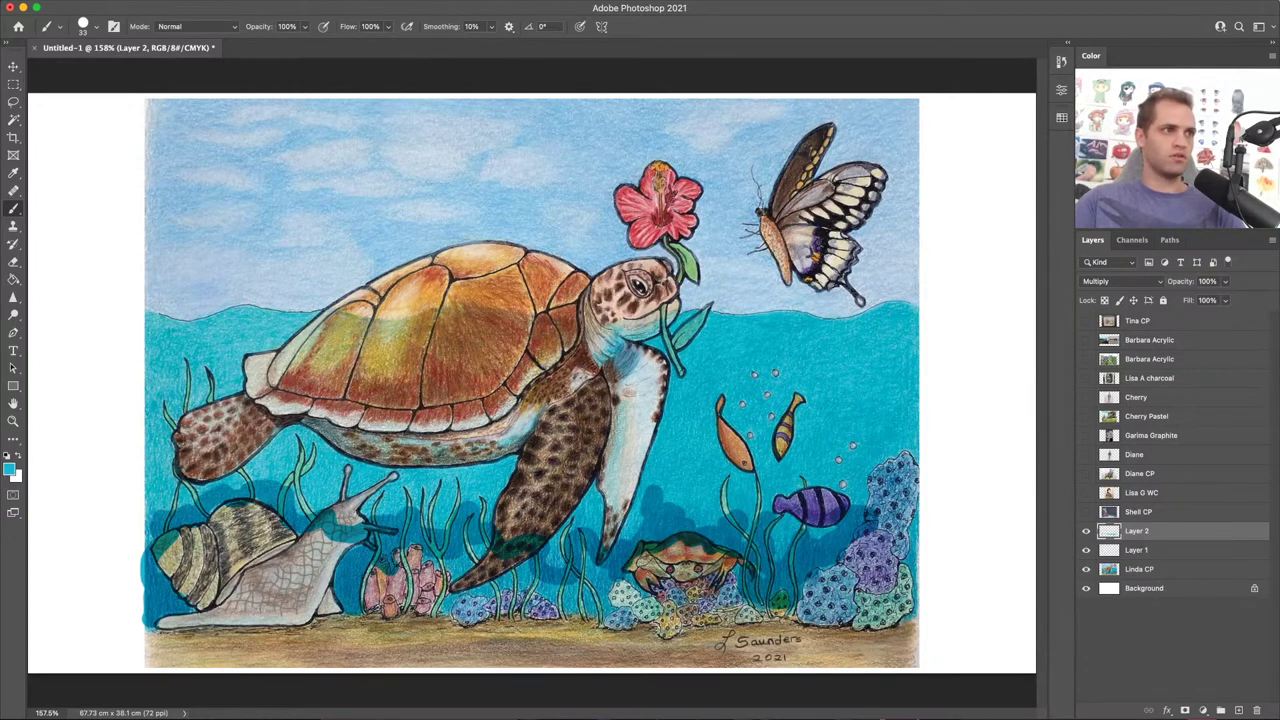
{"action": "mouse_move", "coordinate": [446, 546]}
{"action": "left_mouse_down"}
{"action": "mouse_move", "coordinate": [452, 572]}
{"action": "mouse_move", "coordinate": [478, 546]}
{"action": "mouse_move", "coordinate": [466, 548]}
{"action": "mouse_move", "coordinate": [470, 594]}
{"action": "mouse_move", "coordinate": [520, 572]}
{"action": "mouse_move", "coordinate": [560, 606]}
{"action": "mouse_move", "coordinate": [596, 614]}
{"action": "mouse_move", "coordinate": [596, 567]}
{"action": "mouse_move", "coordinate": [584, 588]}
{"action": "mouse_move", "coordinate": [560, 592]}
{"action": "mouse_move", "coordinate": [662, 586]}
{"action": "mouse_move", "coordinate": [764, 548]}
{"action": "mouse_move", "coordinate": [808, 557]}
{"action": "left_mouse_up"}
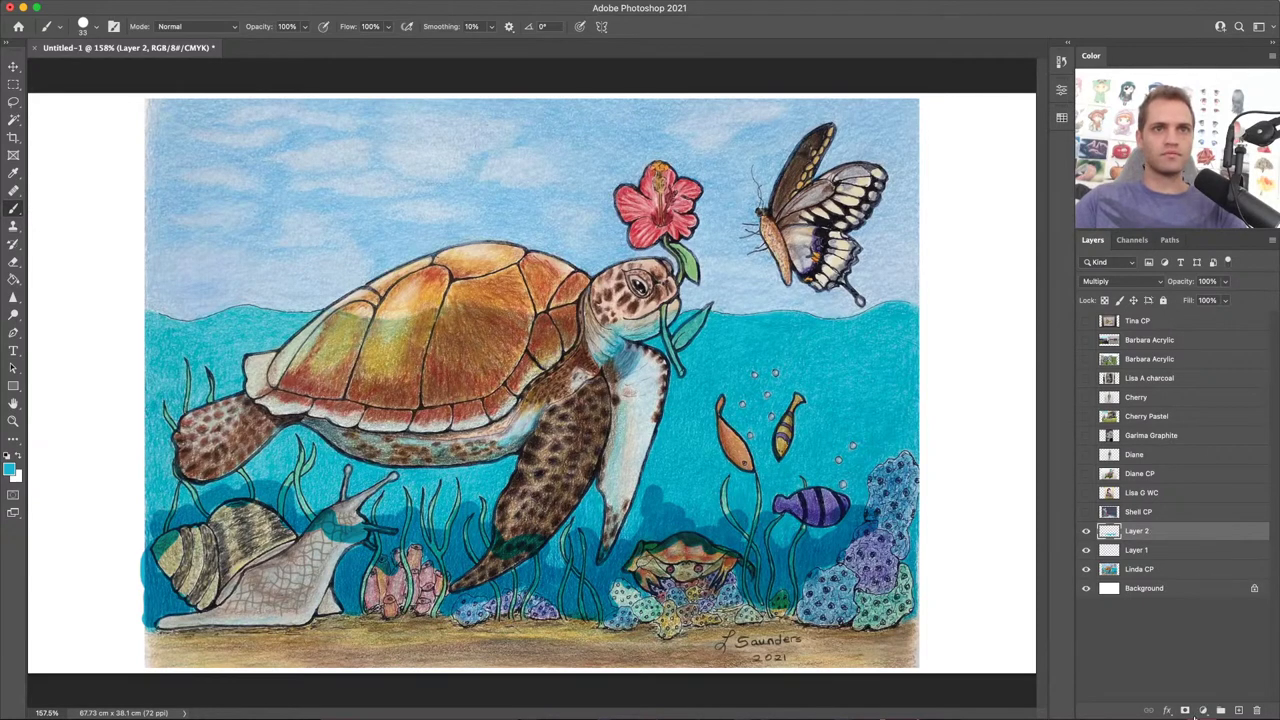
Step: Add a layer mask to Layer 2 and mask the dark band off the crab, turtle flipper, snail and striped fish
{"action": "left_click", "coordinate": [1185, 710]}
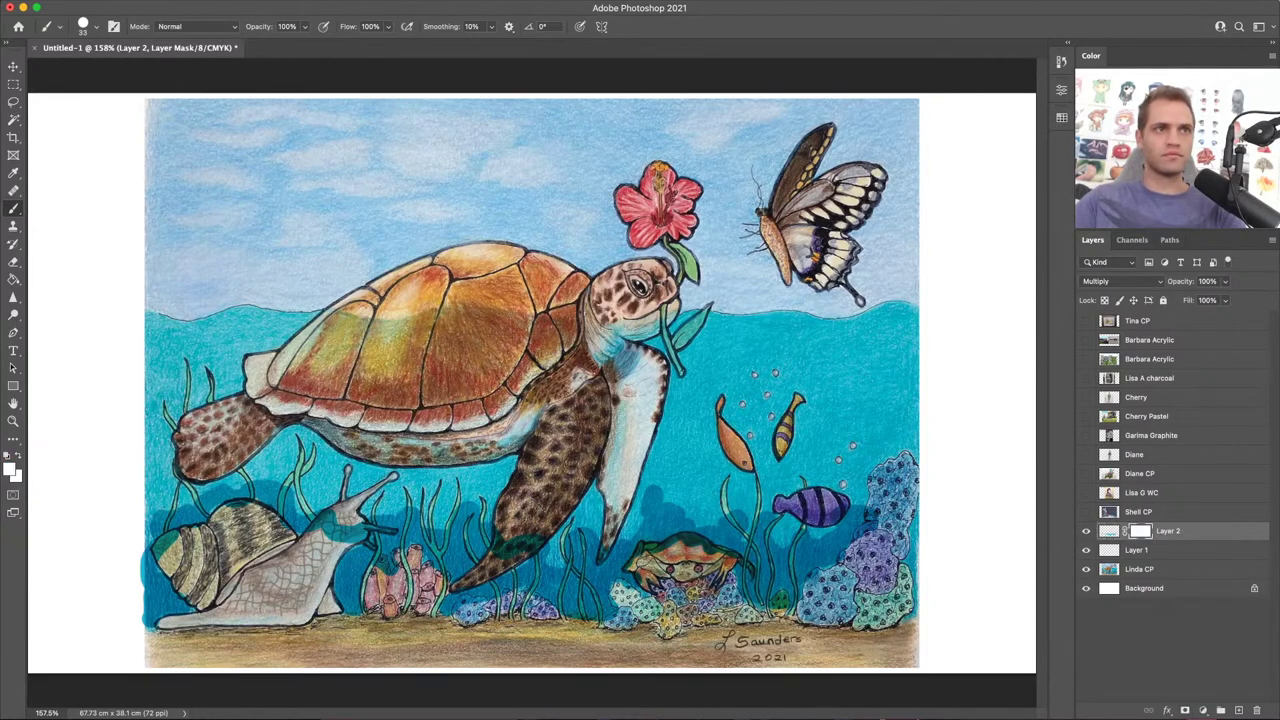
{"action": "key", "text": "x"}
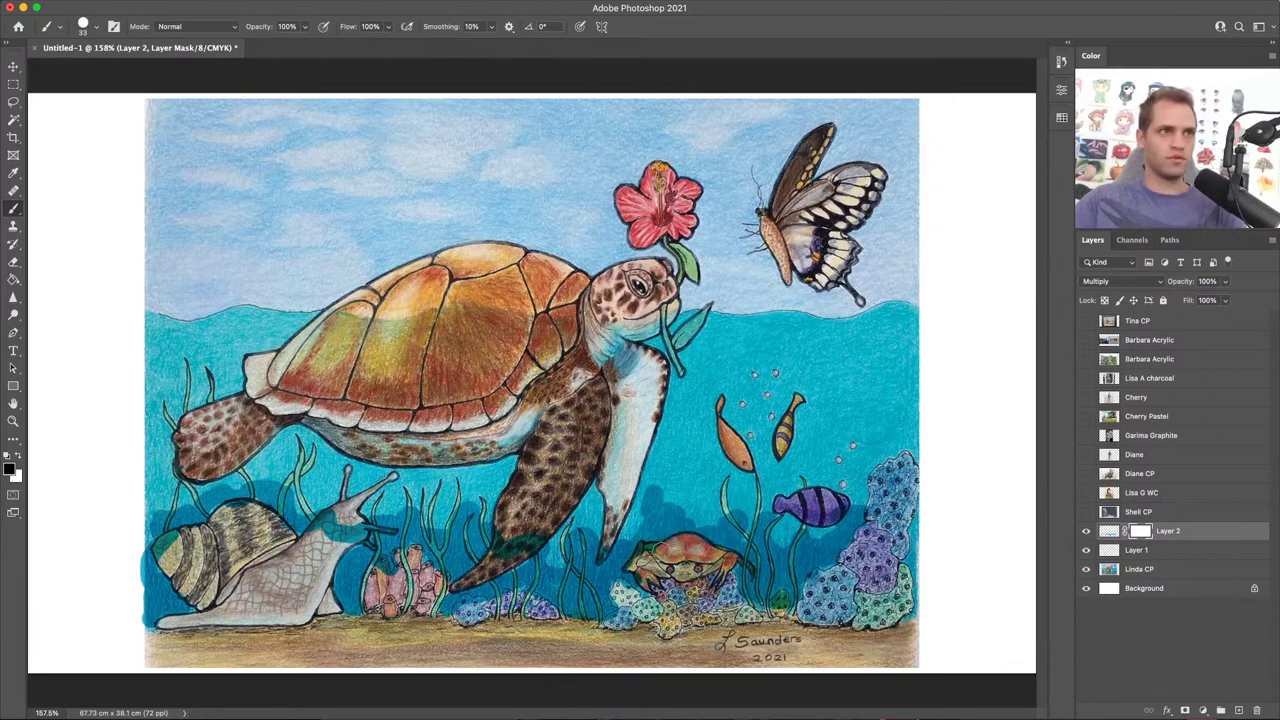
{"action": "mouse_move", "coordinate": [618, 555]}
{"action": "left_mouse_down"}
{"action": "mouse_move", "coordinate": [355, 538]}
{"action": "mouse_move", "coordinate": [326, 522]}
{"action": "mouse_move", "coordinate": [338, 536]}
{"action": "left_mouse_up"}
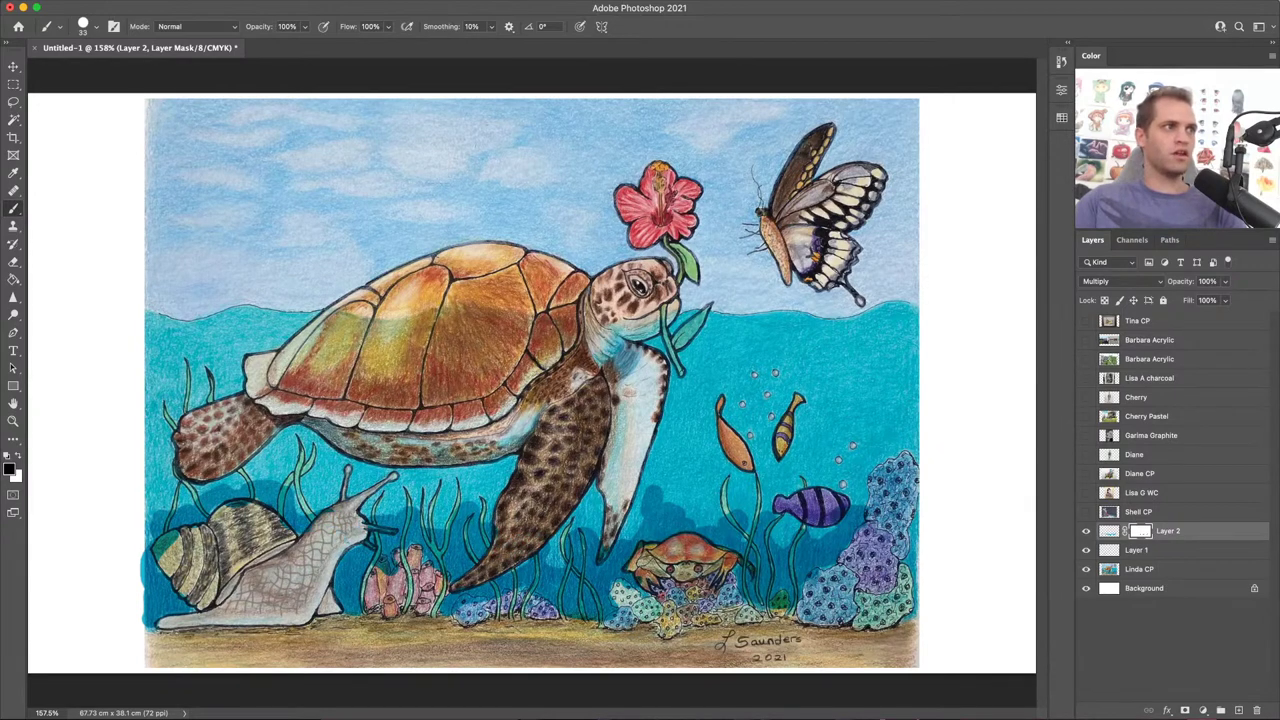
{"action": "left_click_drag", "start_coordinate": [160, 524], "coordinate": [162, 544]}
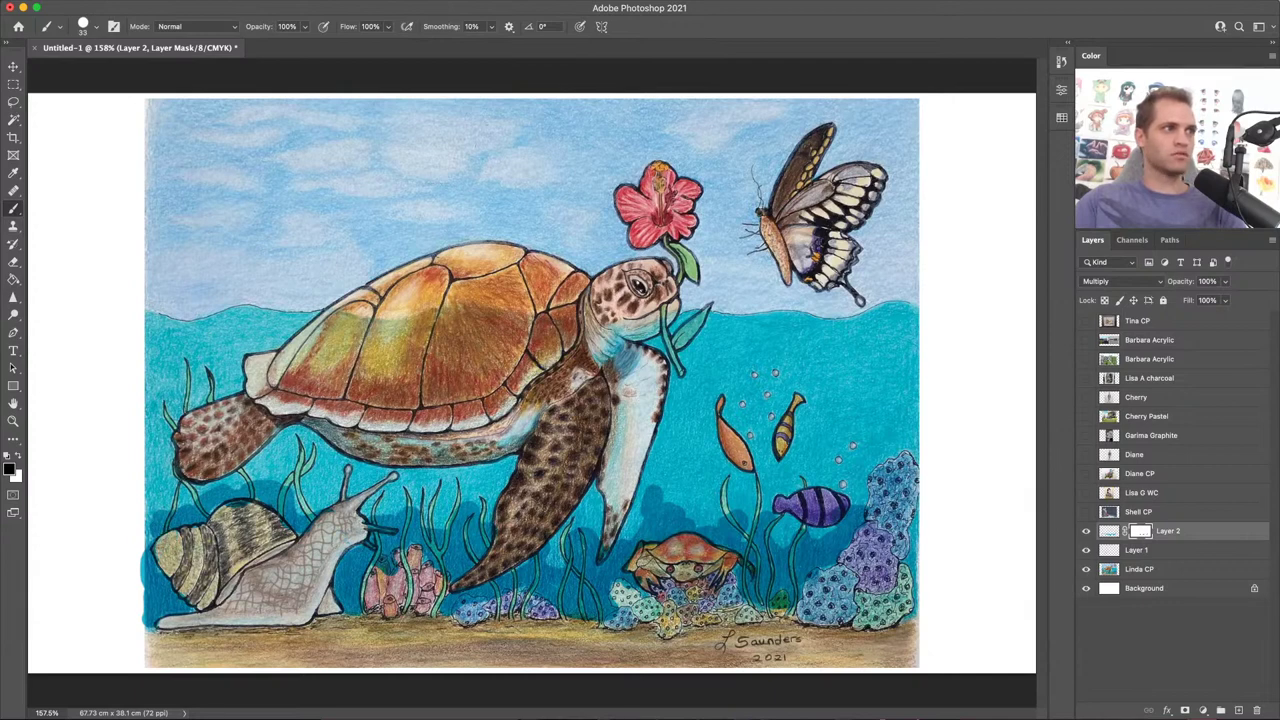
{"action": "mouse_move", "coordinate": [794, 502]}
{"action": "left_mouse_down"}
{"action": "mouse_move", "coordinate": [838, 512]}
{"action": "mouse_move", "coordinate": [707, 531]}
{"action": "left_mouse_up"}
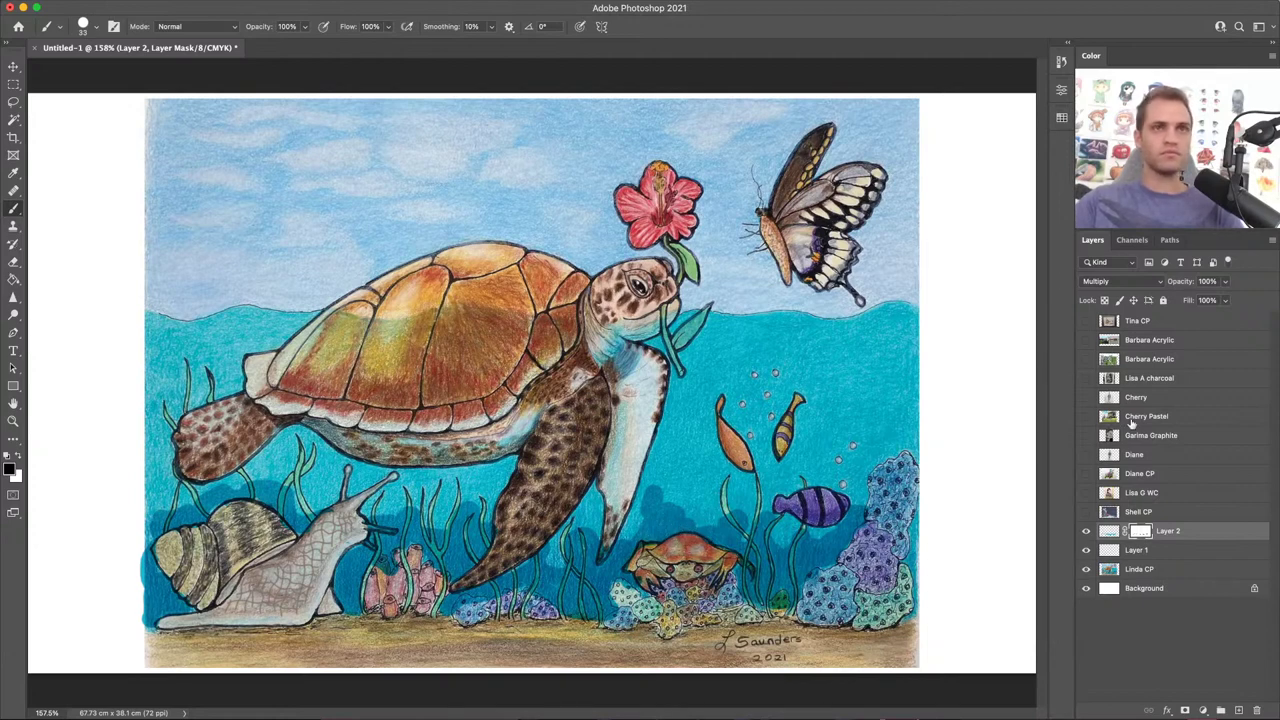
Step: Lower the opacity of Layer 2's painted dark band to 59%
{"action": "left_click", "coordinate": [1110, 531]}
{"action": "left_click", "coordinate": [1225, 281]}
{"action": "left_click_drag", "start_coordinate": [1216, 301], "coordinate": [1201, 304]}
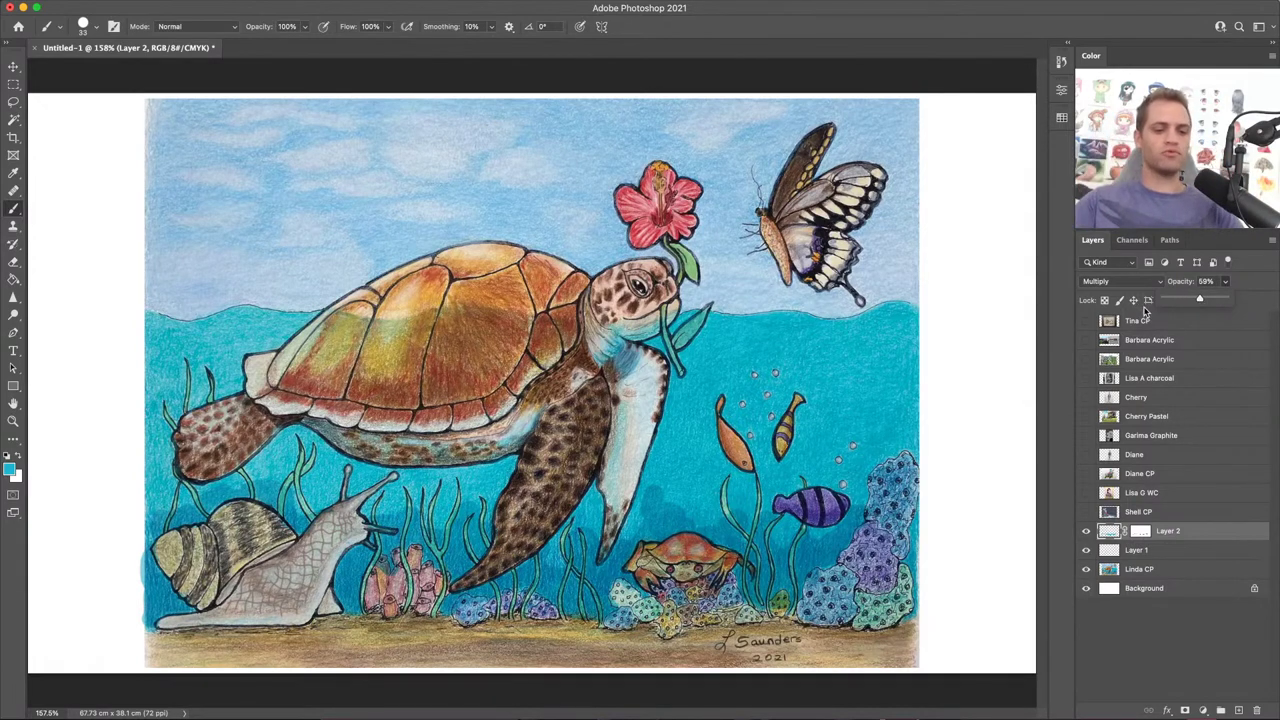
{"action": "left_click", "coordinate": [675, 533]}
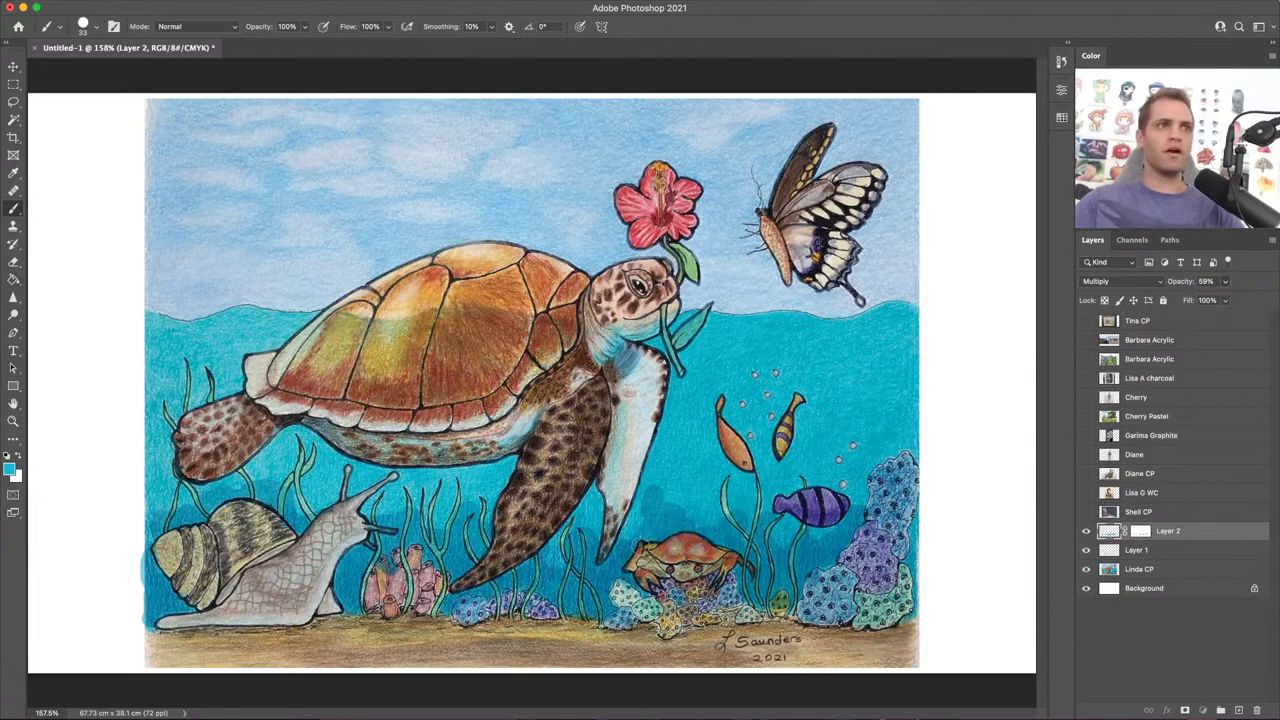
Step: Paint faint seaweed and coral silhouettes rising from the dark band across the background water with a 10-pixel brush
{"action": "key", "text": "bracketleft"}
{"action": "key", "text": "bracketleft"}
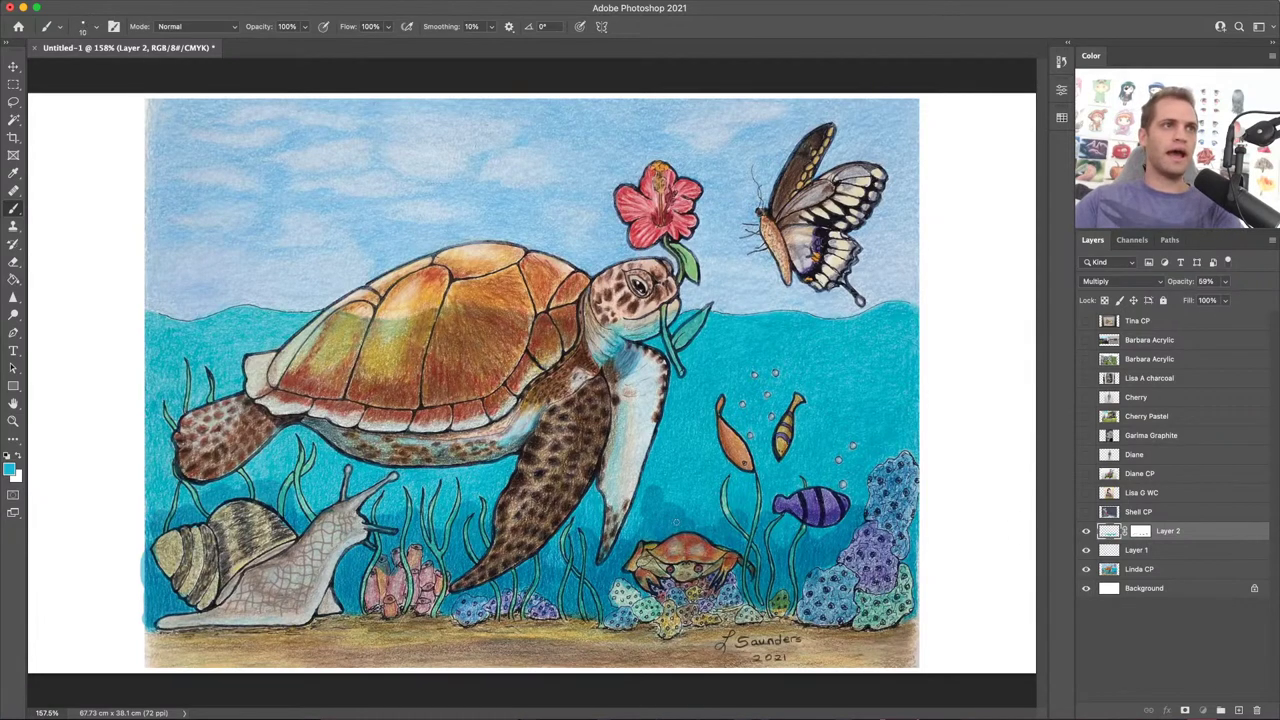
{"action": "left_click_drag", "start_coordinate": [676, 490], "coordinate": [675, 464]}
{"action": "mouse_move", "coordinate": [698, 534]}
{"action": "left_mouse_down"}
{"action": "mouse_move", "coordinate": [700, 488]}
{"action": "mouse_move", "coordinate": [747, 486]}
{"action": "left_mouse_up"}
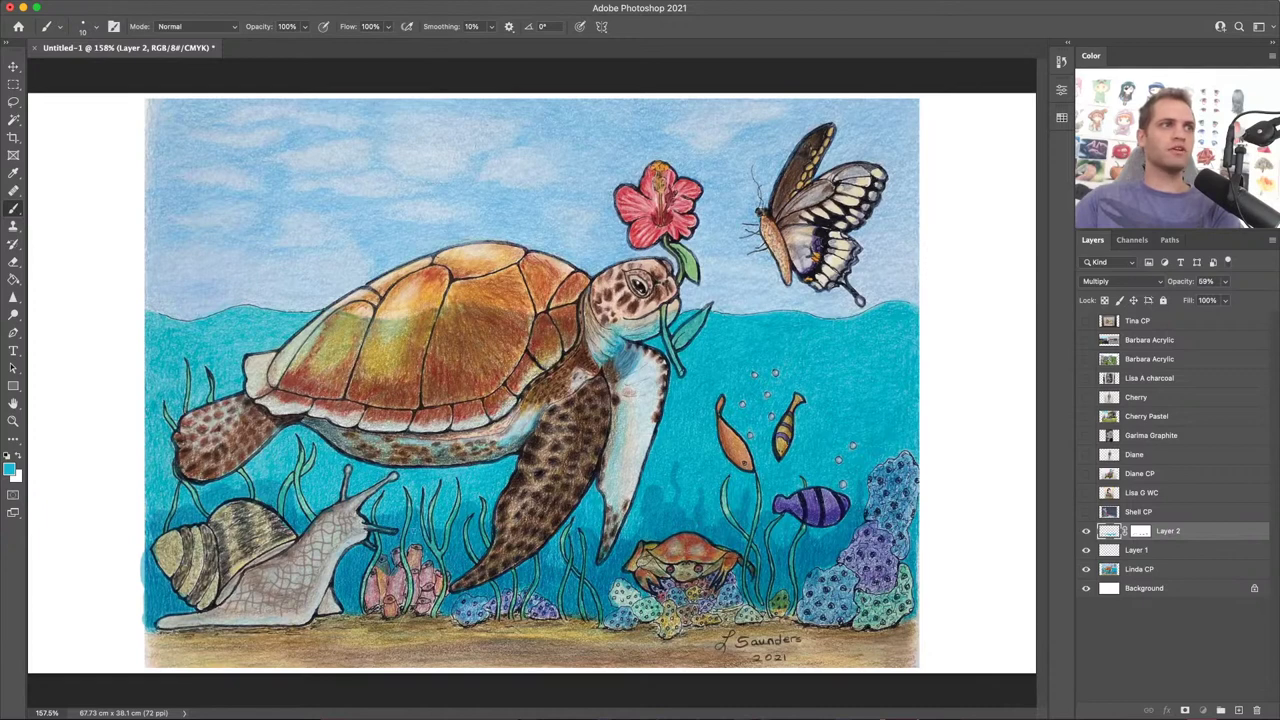
{"action": "left_click_drag", "start_coordinate": [418, 496], "coordinate": [420, 470]}
{"action": "left_click_drag", "start_coordinate": [276, 479], "coordinate": [277, 443]}
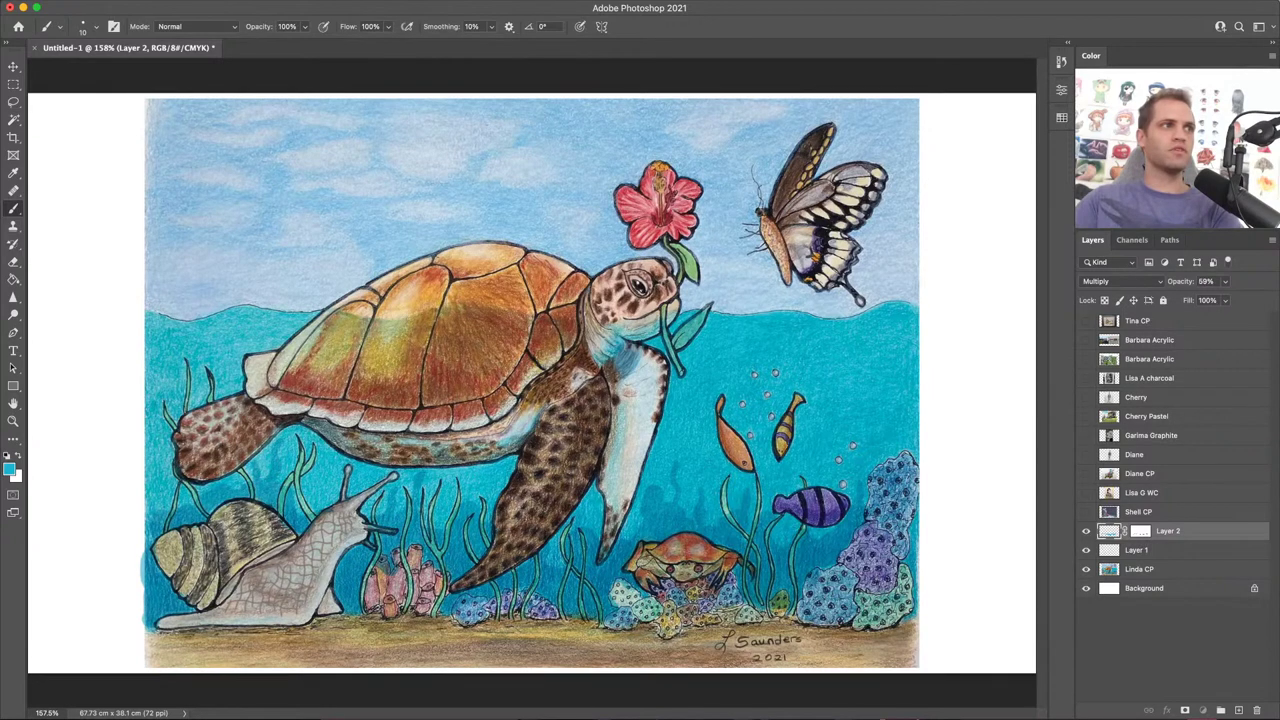
{"action": "left_click_drag", "start_coordinate": [322, 503], "coordinate": [318, 477]}
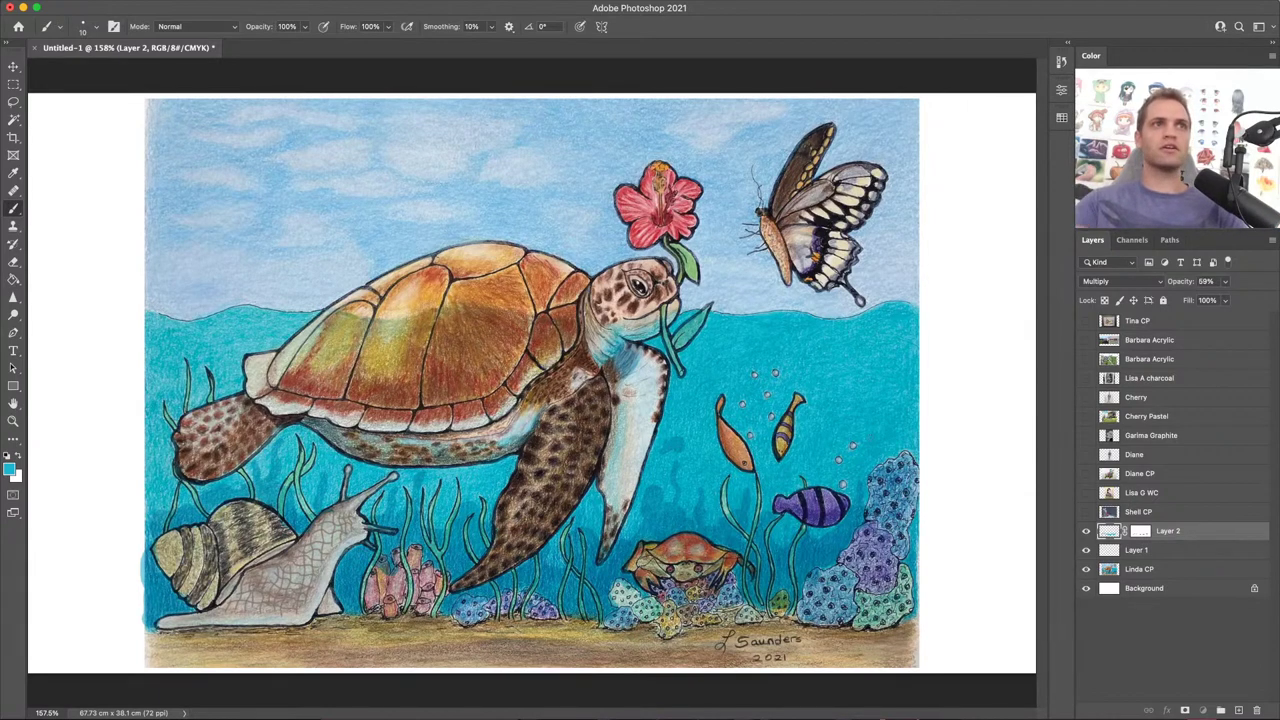
Step: Add a new layer above Layer 2 and paint a net of crossing white wavy lines over the sandy seabed
{"action": "left_click", "coordinate": [1238, 710]}
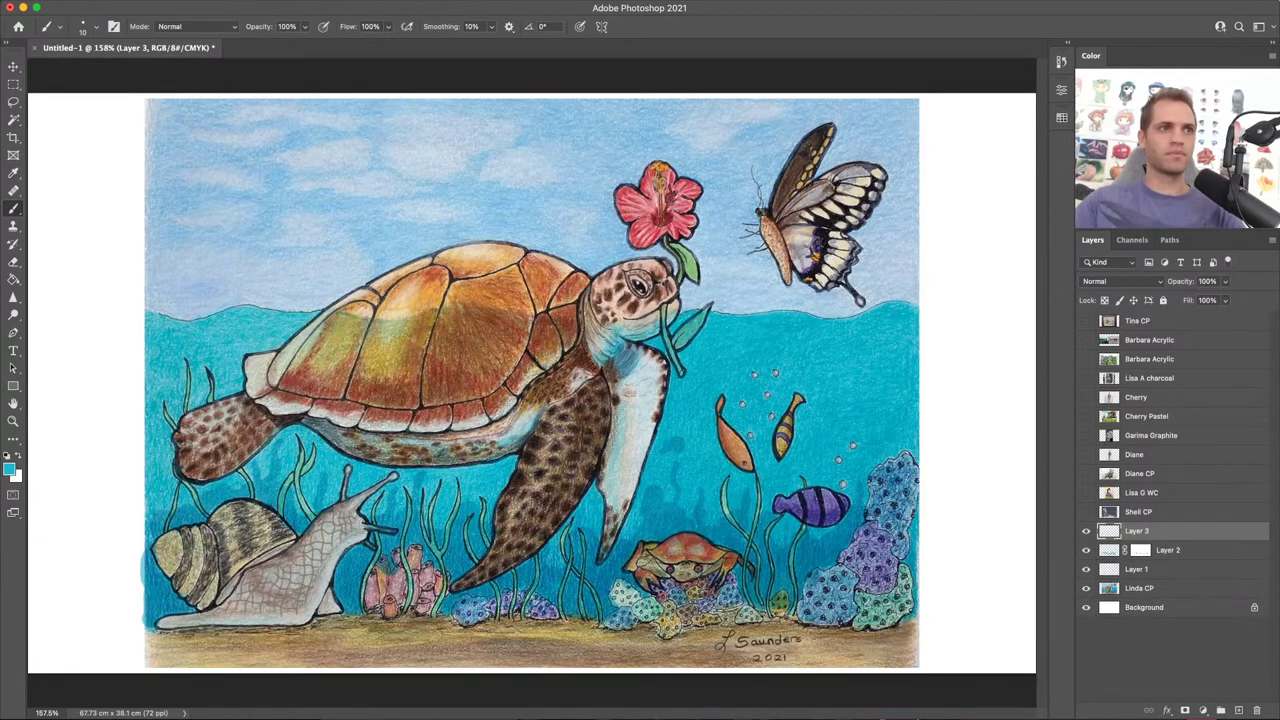
{"action": "left_click", "coordinate": [966, 497], "text": "alt"}
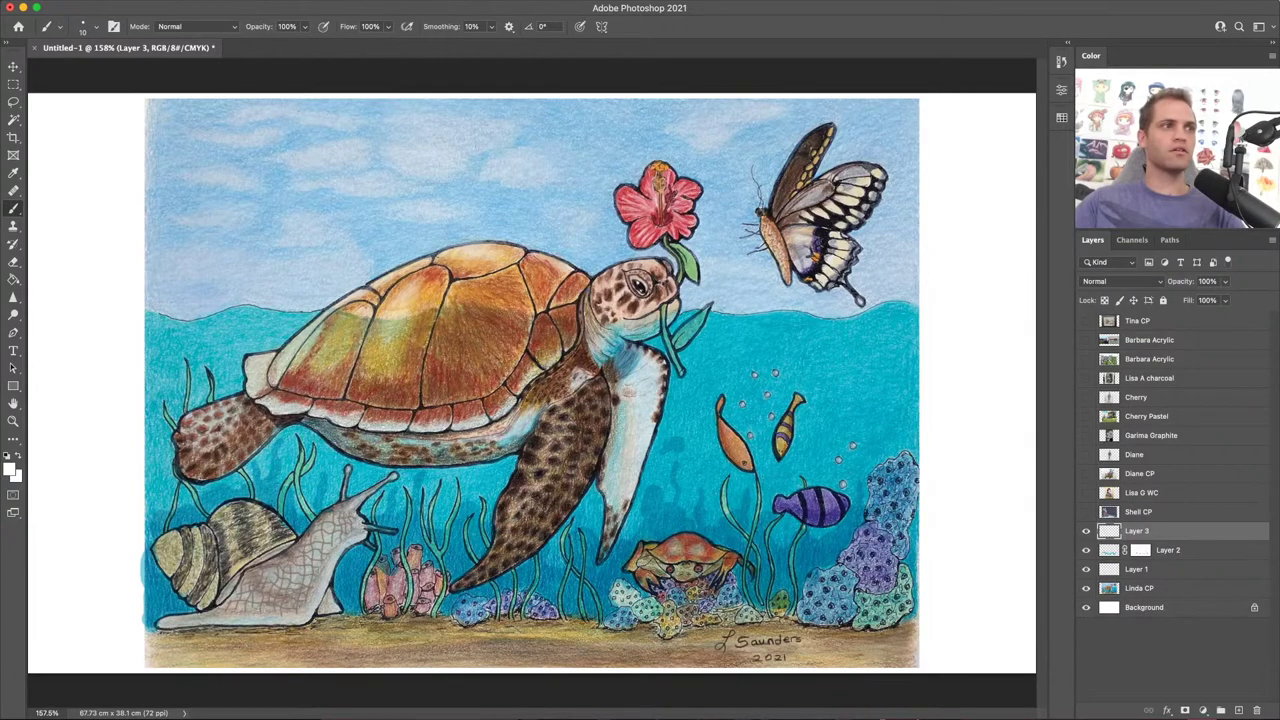
{"action": "mouse_move", "coordinate": [350, 618]}
{"action": "left_mouse_down"}
{"action": "mouse_move", "coordinate": [382, 619]}
{"action": "mouse_move", "coordinate": [386, 635]}
{"action": "mouse_move", "coordinate": [459, 662]}
{"action": "mouse_move", "coordinate": [512, 629]}
{"action": "mouse_move", "coordinate": [574, 664]}
{"action": "left_mouse_up"}
{"action": "mouse_move", "coordinate": [555, 625]}
{"action": "left_mouse_down"}
{"action": "mouse_move", "coordinate": [599, 625]}
{"action": "mouse_move", "coordinate": [669, 665]}
{"action": "mouse_move", "coordinate": [720, 639]}
{"action": "mouse_move", "coordinate": [763, 659]}
{"action": "mouse_move", "coordinate": [775, 629]}
{"action": "mouse_move", "coordinate": [847, 663]}
{"action": "mouse_move", "coordinate": [864, 664]}
{"action": "mouse_move", "coordinate": [872, 638]}
{"action": "mouse_move", "coordinate": [908, 656]}
{"action": "left_mouse_up"}
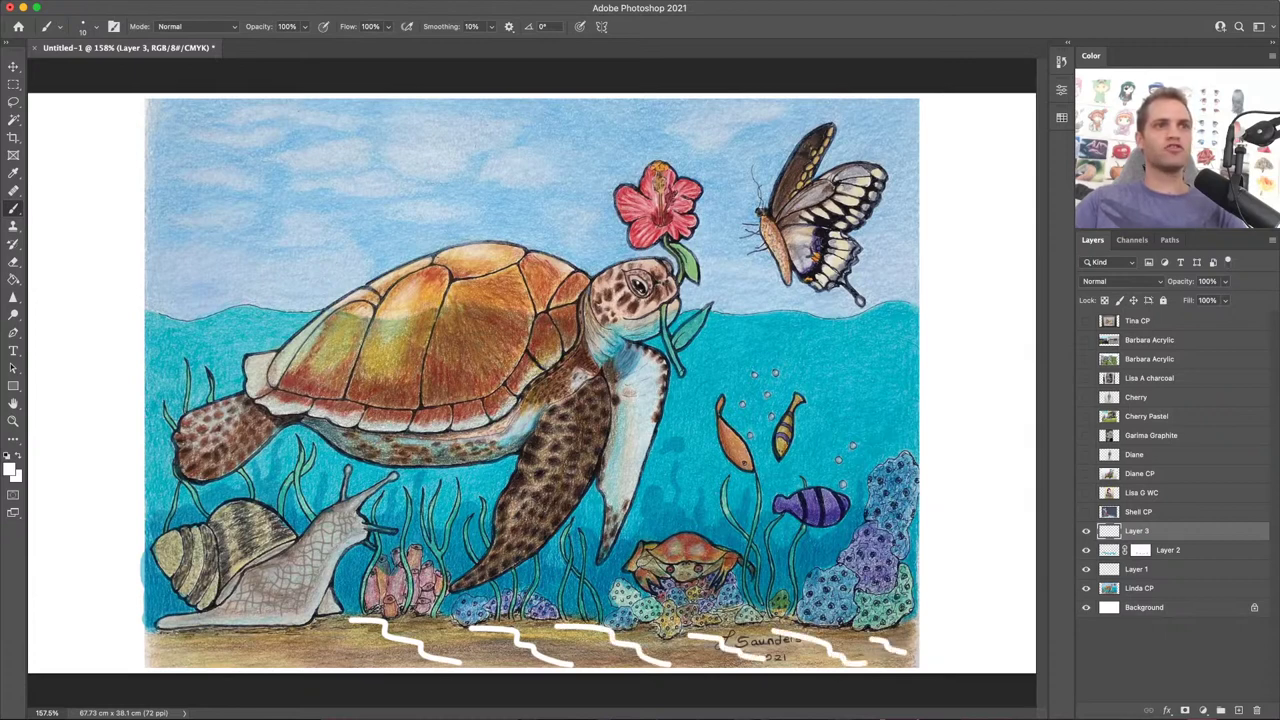
{"action": "left_click_drag", "start_coordinate": [302, 626], "coordinate": [356, 664]}
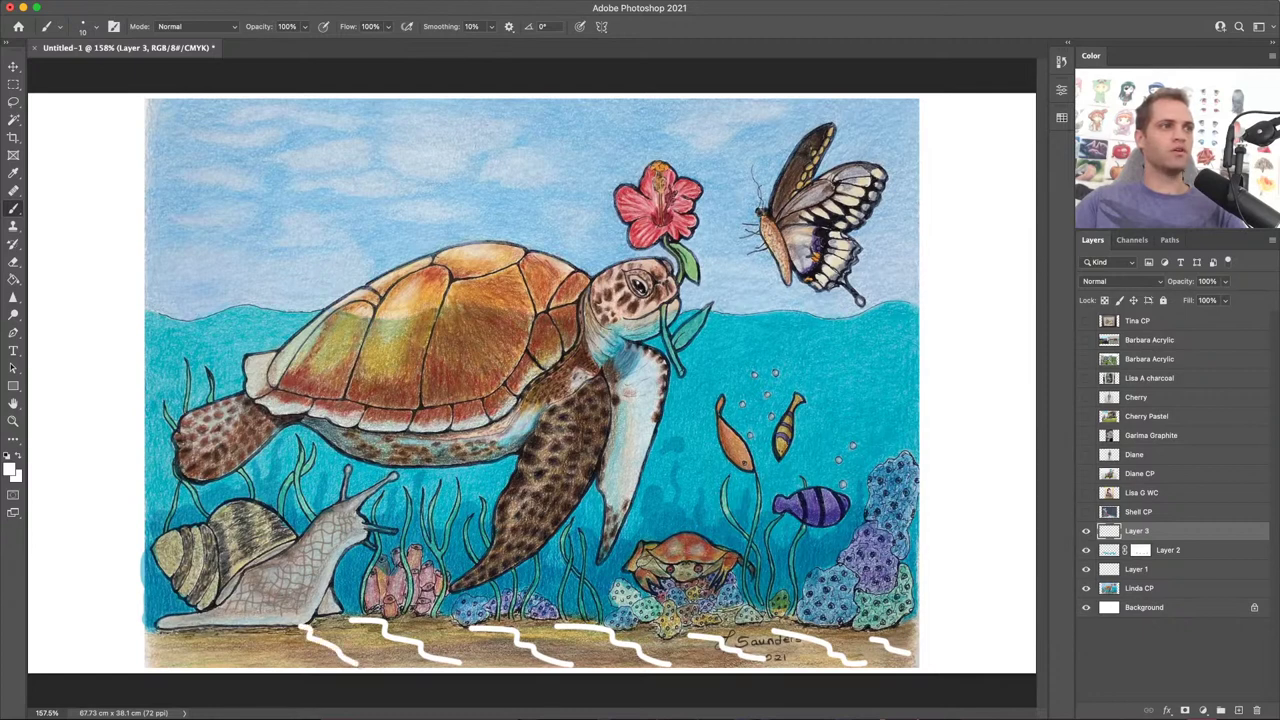
{"action": "left_click_drag", "start_coordinate": [196, 626], "coordinate": [264, 664]}
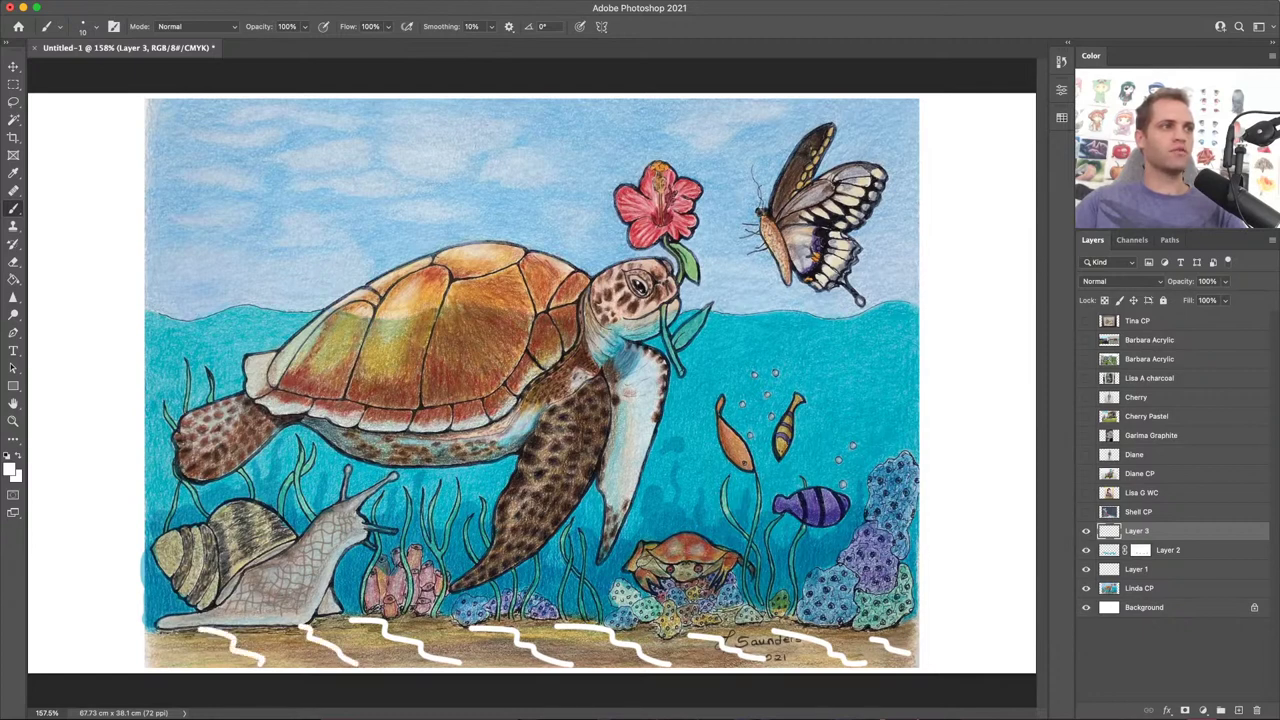
{"action": "mouse_move", "coordinate": [398, 620]}
{"action": "left_mouse_down"}
{"action": "mouse_move", "coordinate": [300, 648]}
{"action": "mouse_move", "coordinate": [224, 664]}
{"action": "left_mouse_up"}
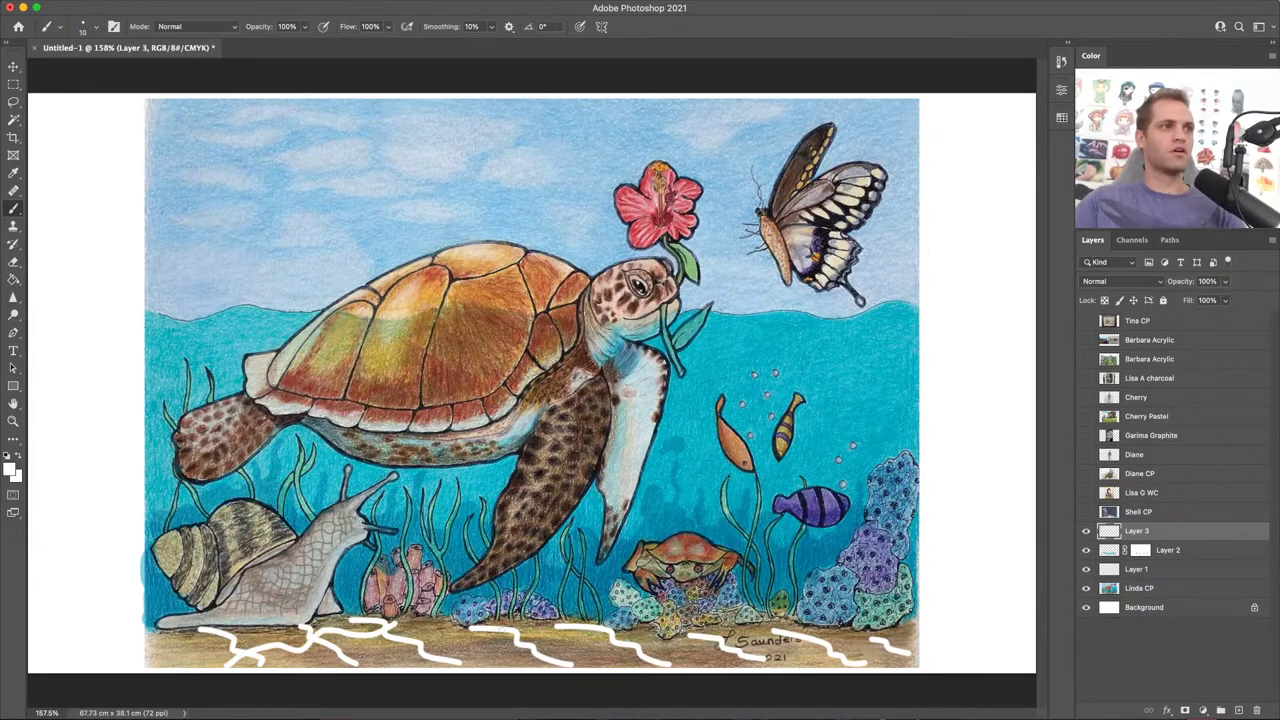
{"action": "left_click_drag", "start_coordinate": [518, 624], "coordinate": [386, 664]}
{"action": "mouse_move", "coordinate": [500, 666]}
{"action": "left_mouse_down"}
{"action": "mouse_move", "coordinate": [632, 627]}
{"action": "mouse_move", "coordinate": [612, 664]}
{"action": "mouse_move", "coordinate": [690, 635]}
{"action": "mouse_move", "coordinate": [745, 645]}
{"action": "mouse_move", "coordinate": [765, 629]}
{"action": "mouse_move", "coordinate": [795, 649]}
{"action": "mouse_move", "coordinate": [910, 628]}
{"action": "left_mouse_up"}
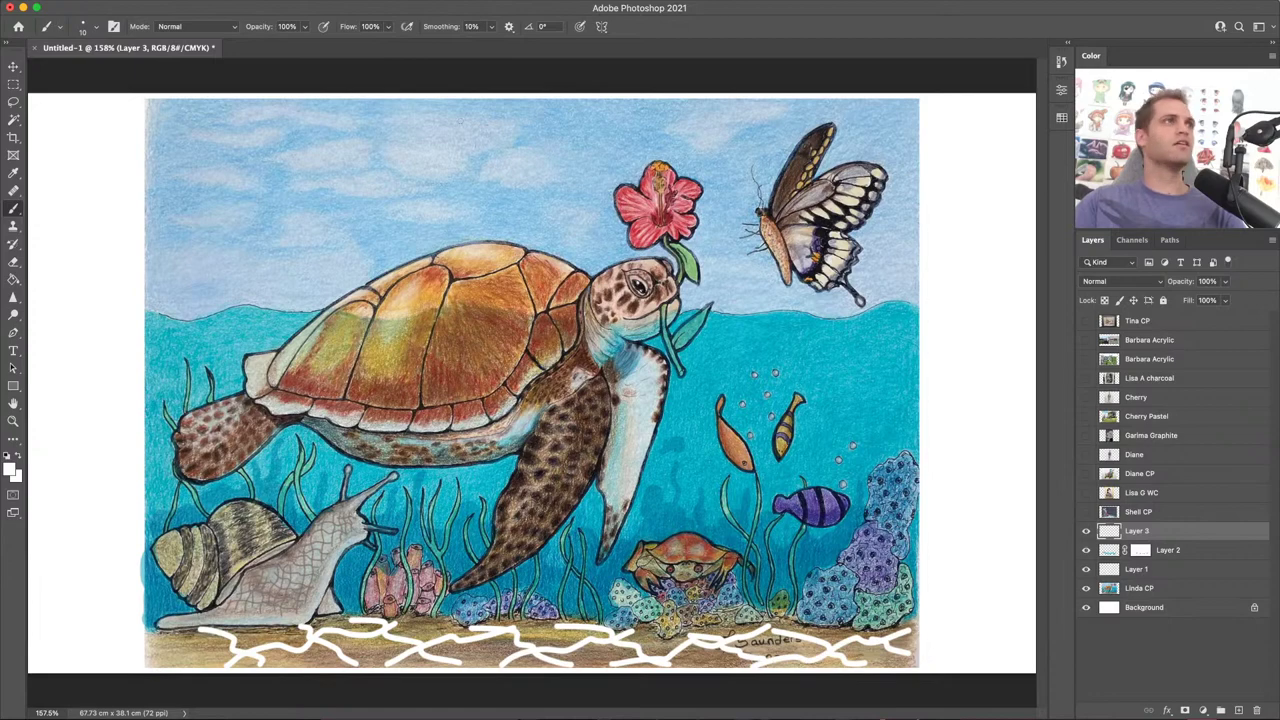
Step: Apply a 7.0-pixel Gaussian Blur to the white seabed lines and set Layer 3's opacity to 77%
{"action": "left_click", "coordinate": [318, 3]}
{"action": "mouse_move", "coordinate": [318, 168]}
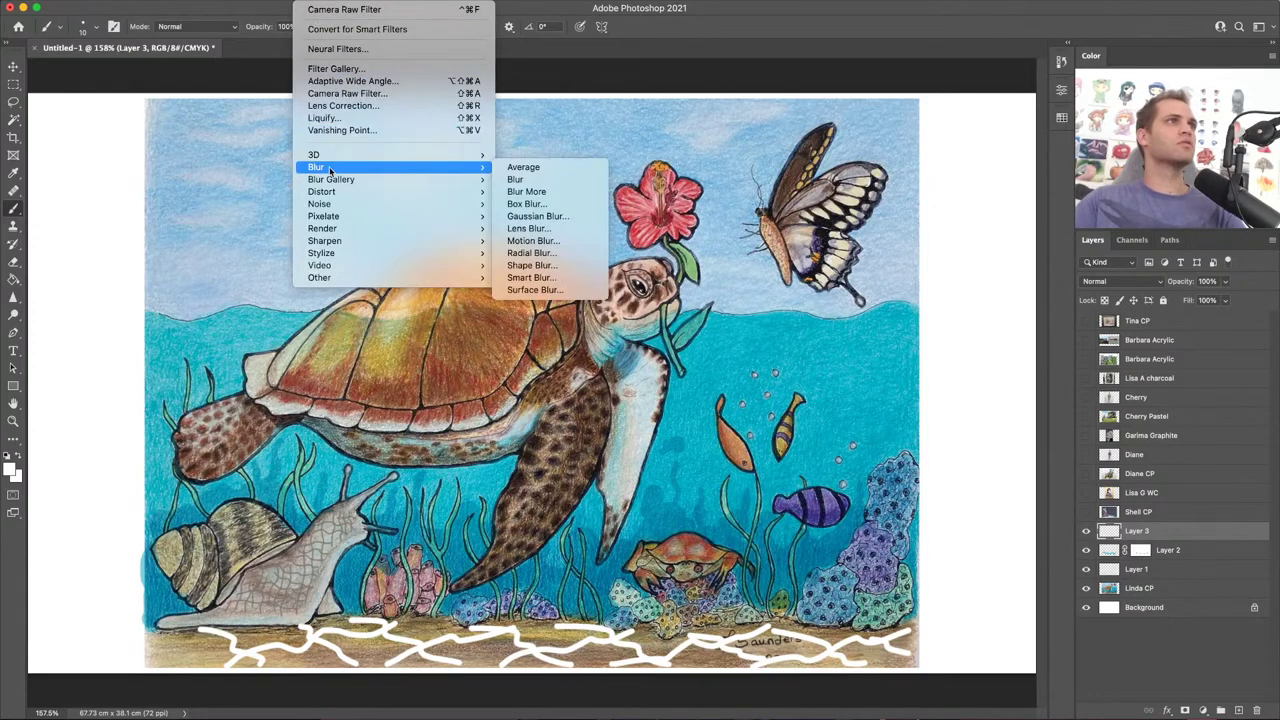
{"action": "left_click", "coordinate": [537, 216]}
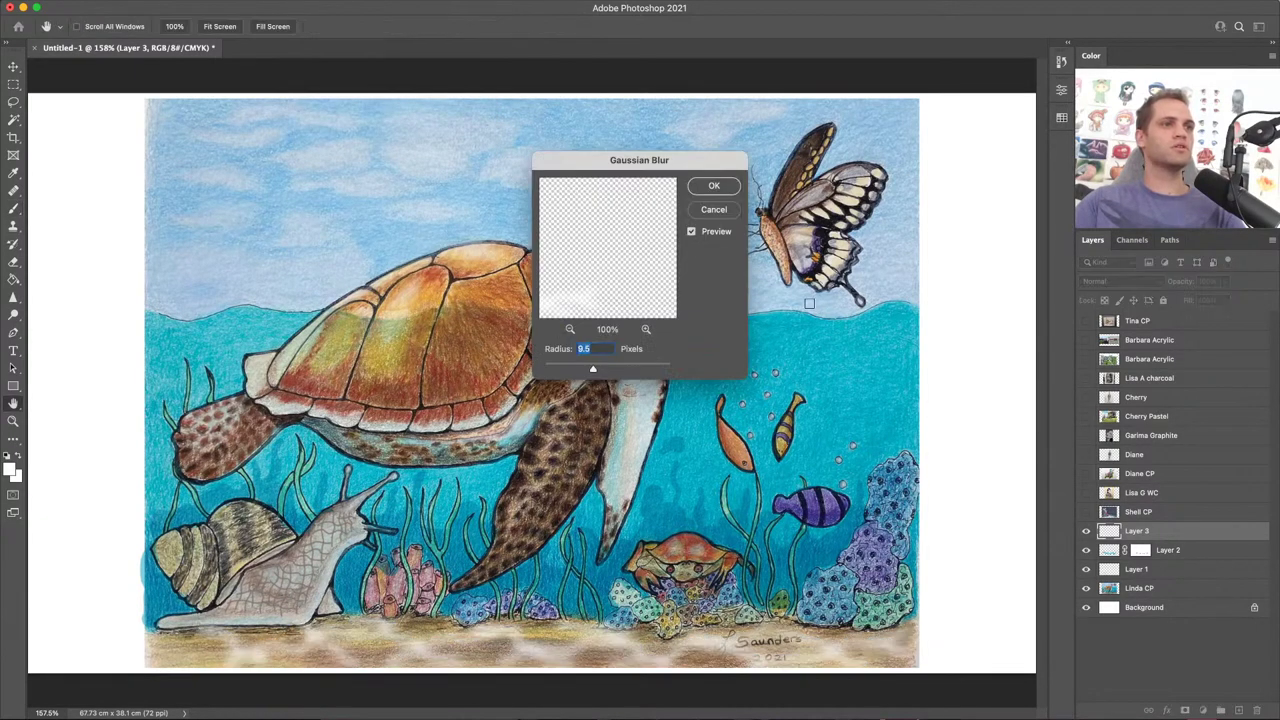
{"action": "left_click_drag", "start_coordinate": [593, 370], "coordinate": [586, 370]}
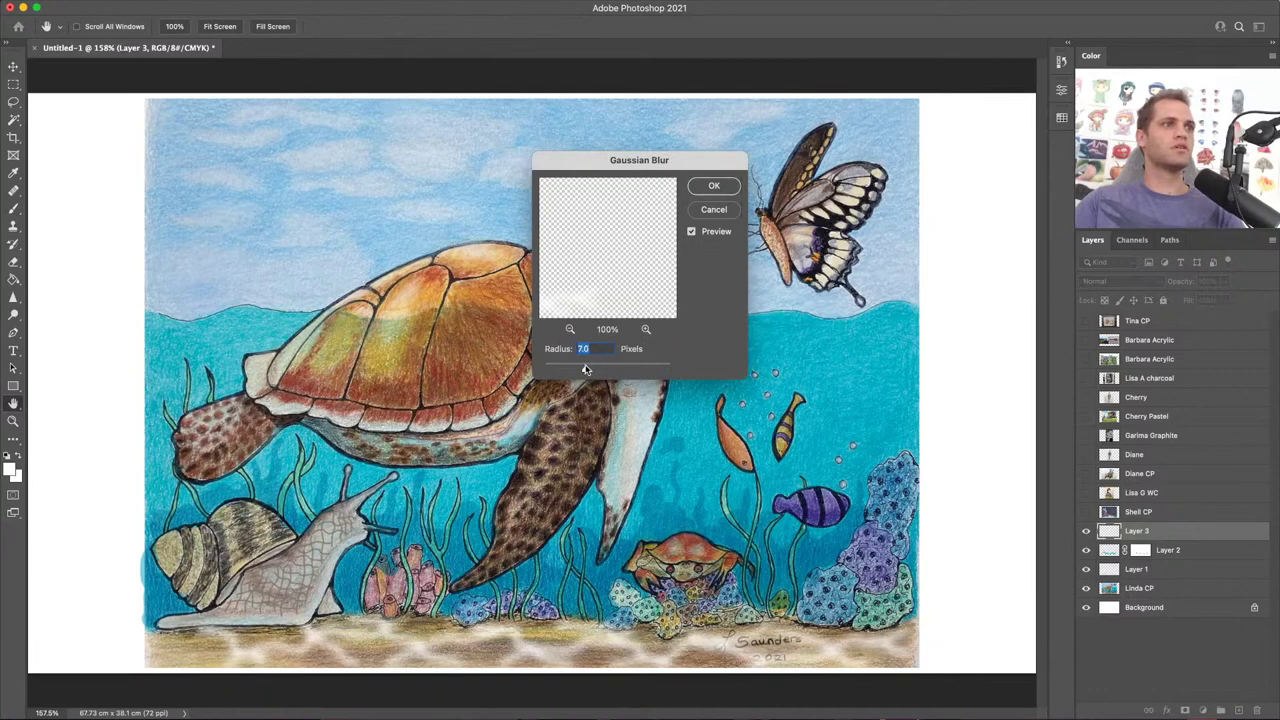
{"action": "left_click", "coordinate": [716, 187]}
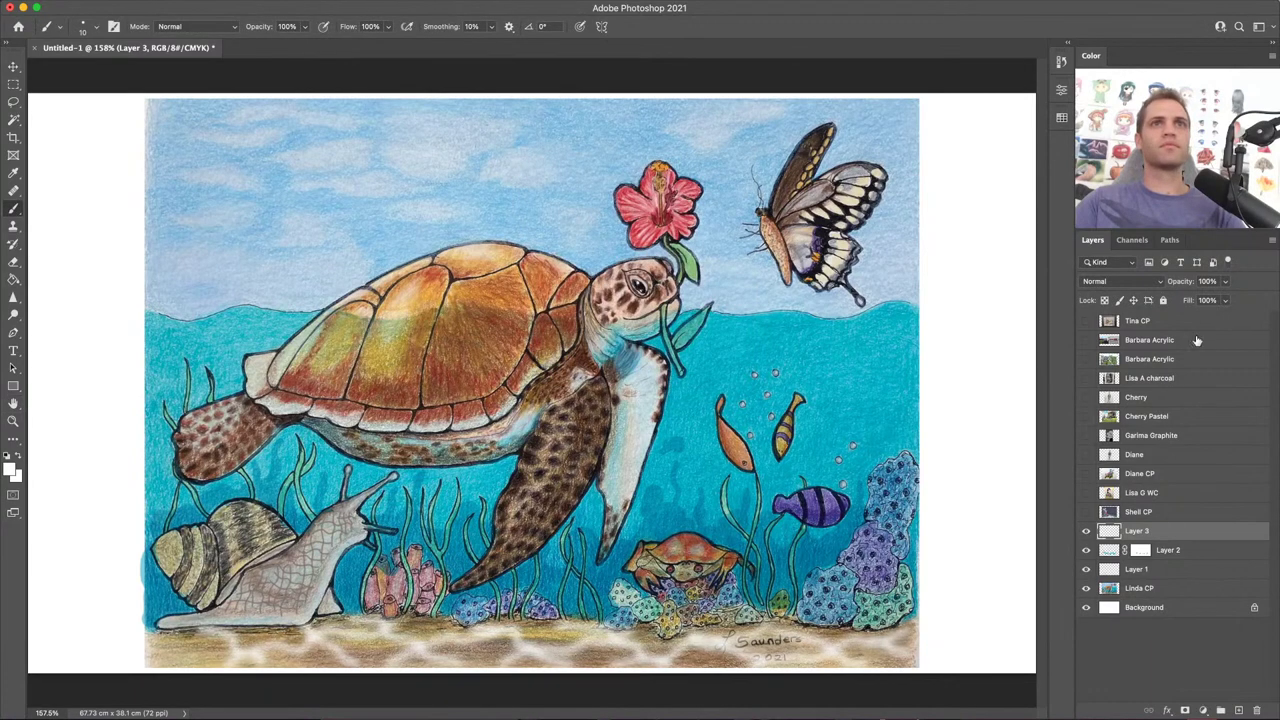
{"action": "left_click", "coordinate": [1225, 281]}
{"action": "left_click_drag", "start_coordinate": [1229, 300], "coordinate": [1212, 302]}
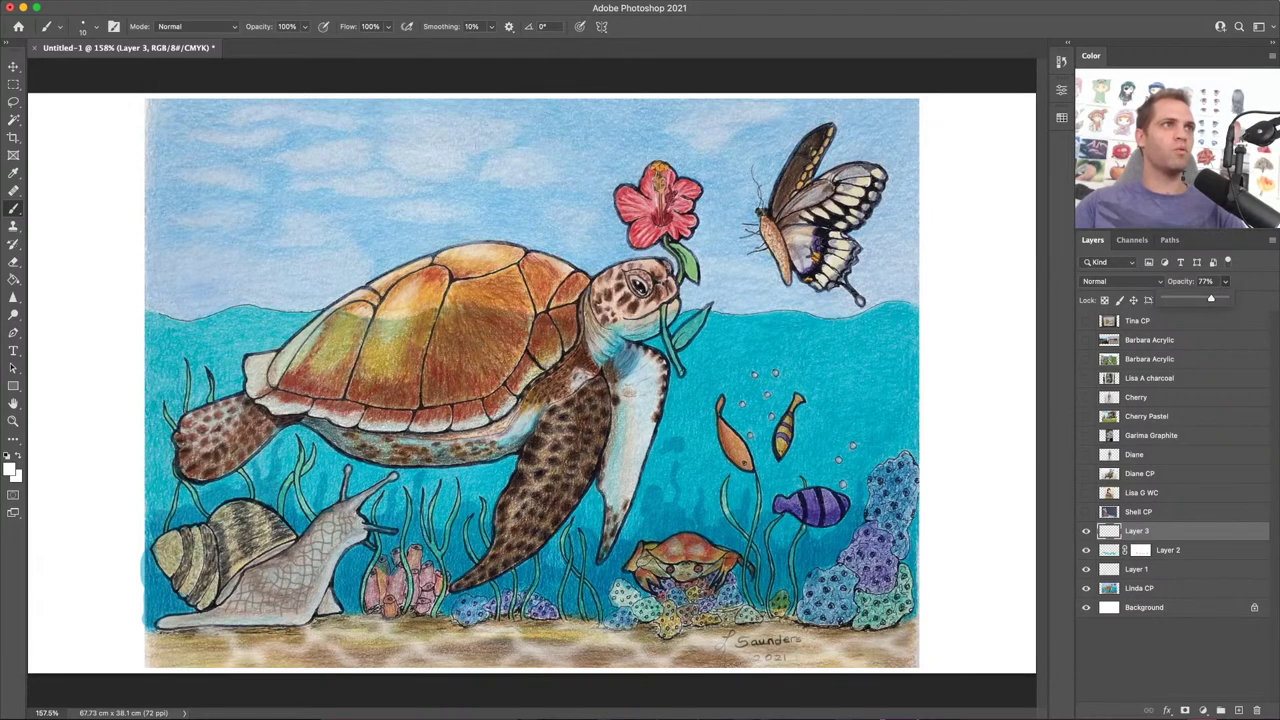
Step: Fill the turtle's pupil with solid black using a 14-pixel brush and dab a small white highlight on it
{"action": "scroll", "coordinate": [640, 284], "scroll_direction": "up", "scroll_amount": 5}
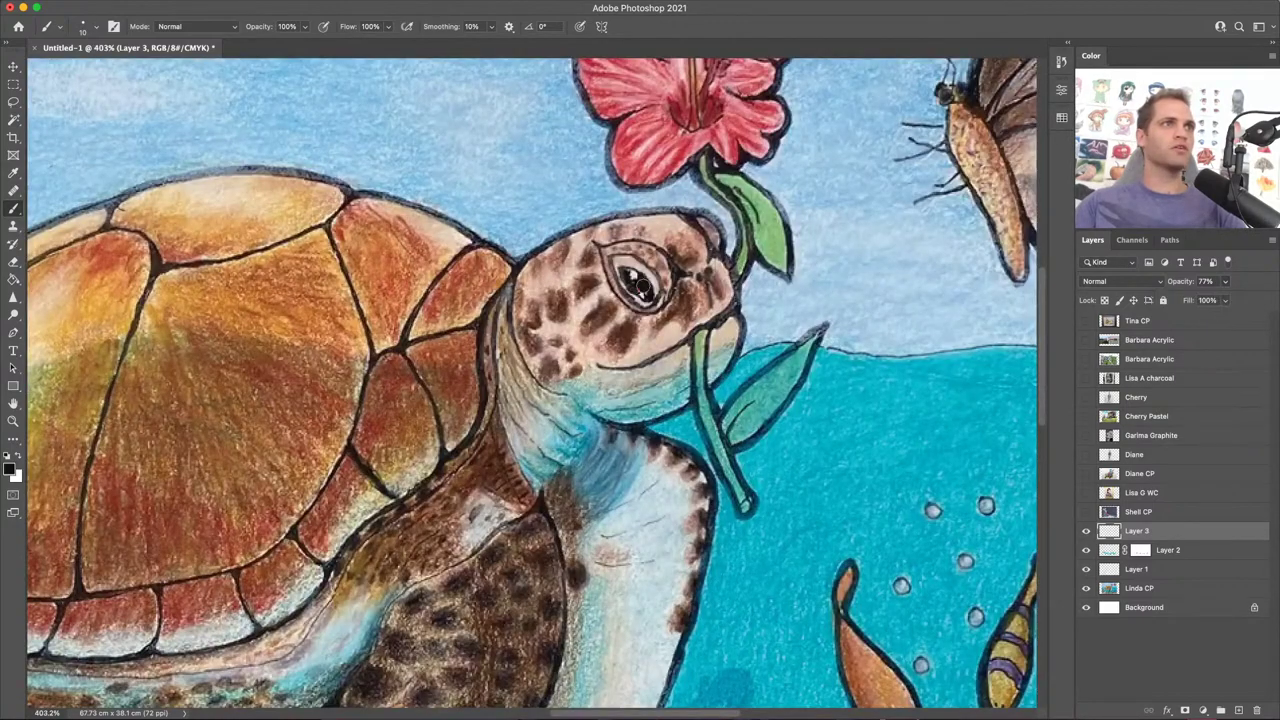
{"action": "mouse_move", "coordinate": [638, 280]}
{"action": "left_mouse_down"}
{"action": "mouse_move", "coordinate": [648, 287]}
{"action": "mouse_move", "coordinate": [632, 280]}
{"action": "left_mouse_up"}
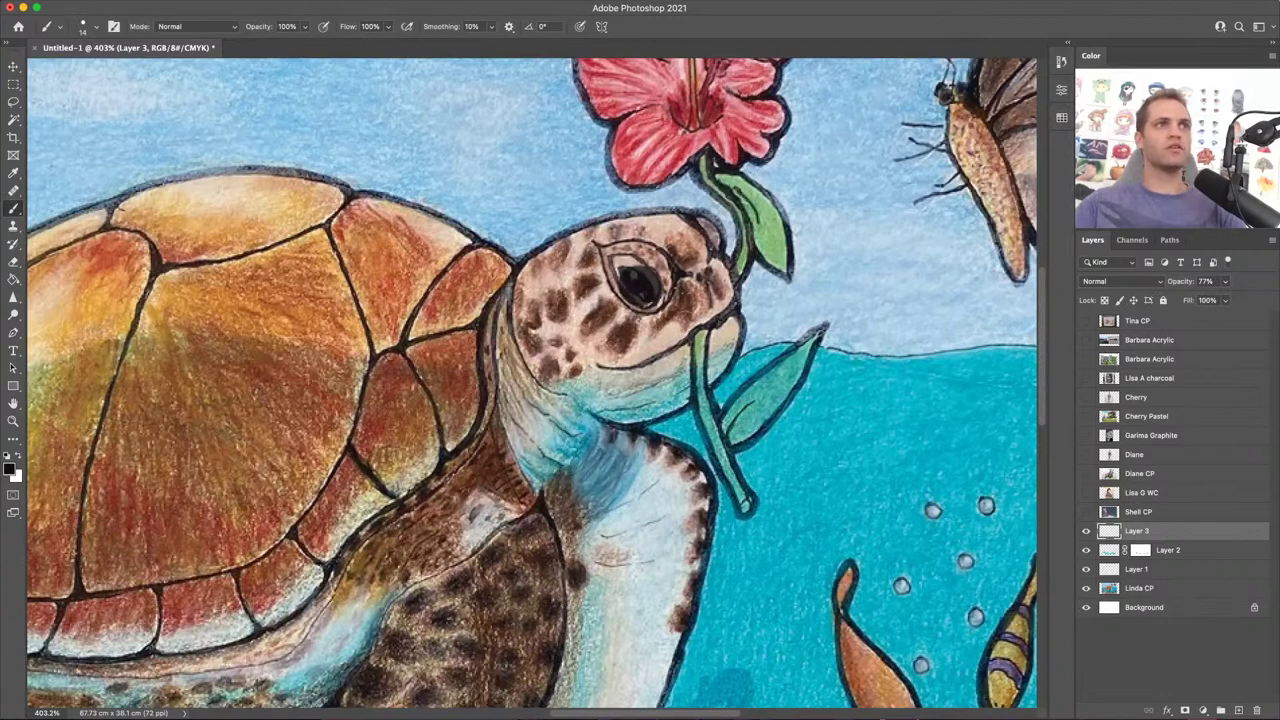
{"action": "key", "text": "x"}
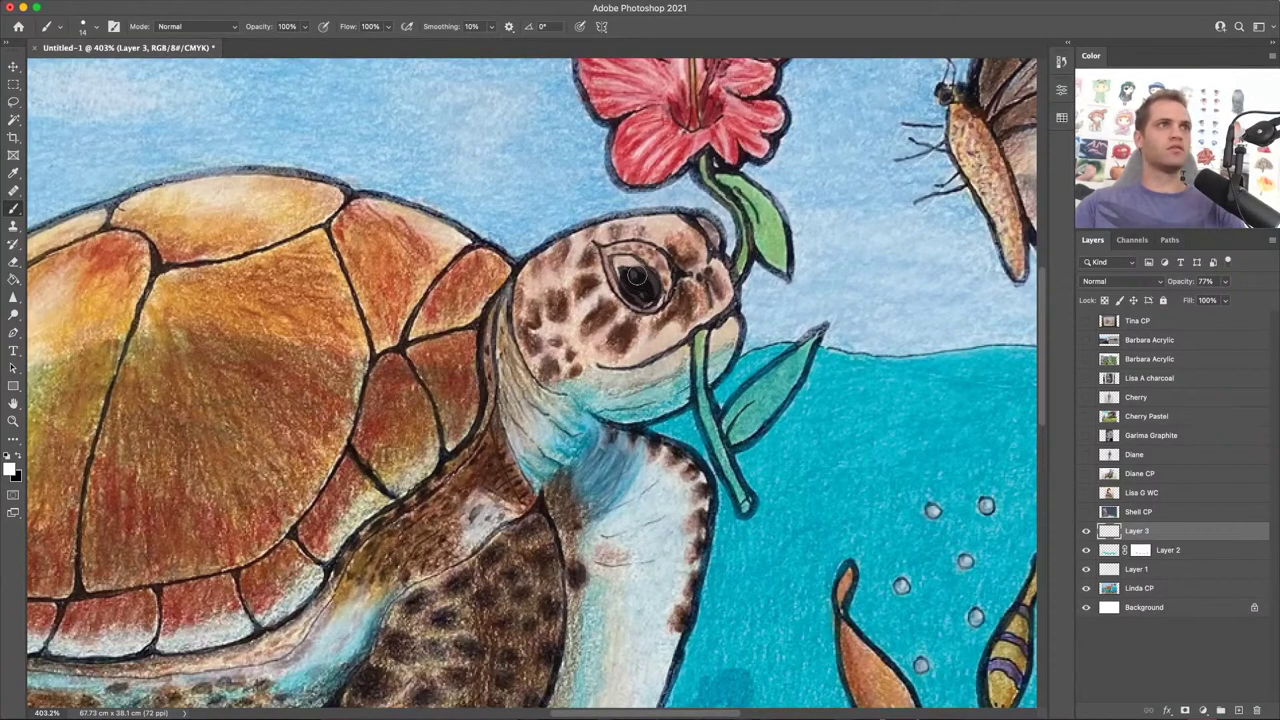
{"action": "left_click", "coordinate": [632, 274]}
{"action": "scroll", "coordinate": [717, 340], "scroll_direction": "down", "scroll_amount": 5}
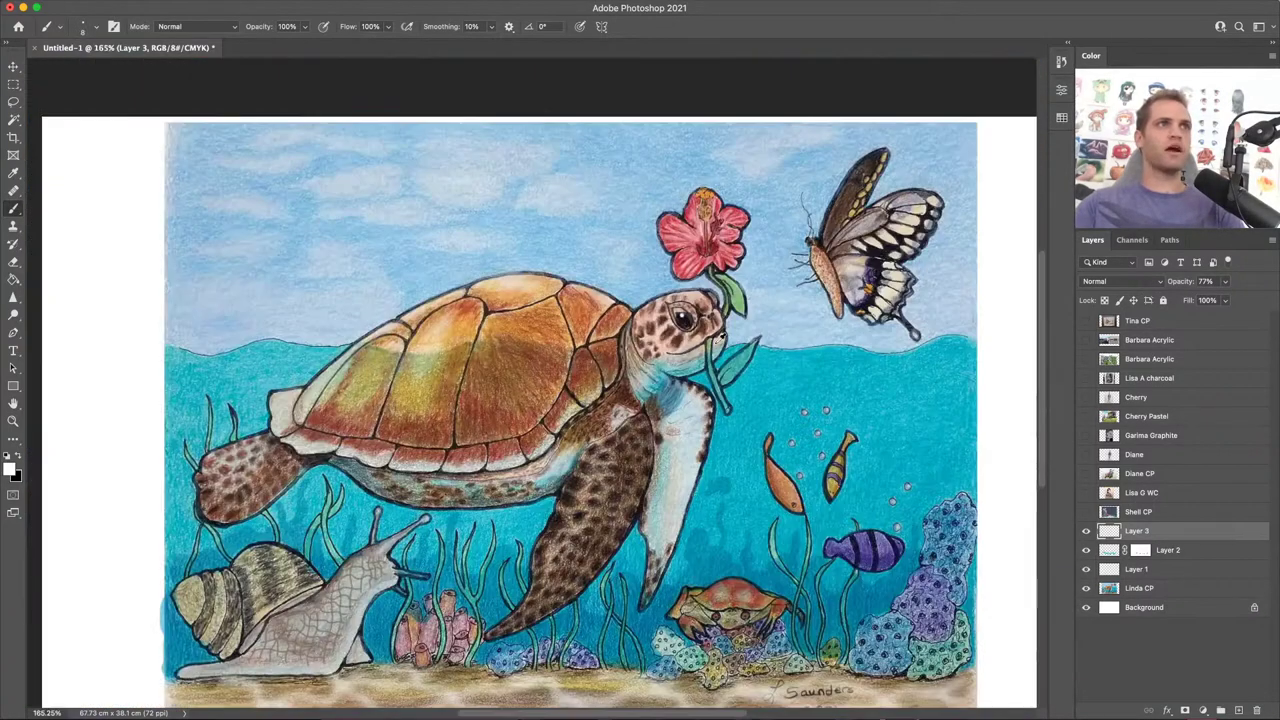
Step: Toggle Layer 3's visibility to compare the artwork with and without the seabed ripples and eye retouch
{"action": "left_click", "coordinate": [1086, 531]}
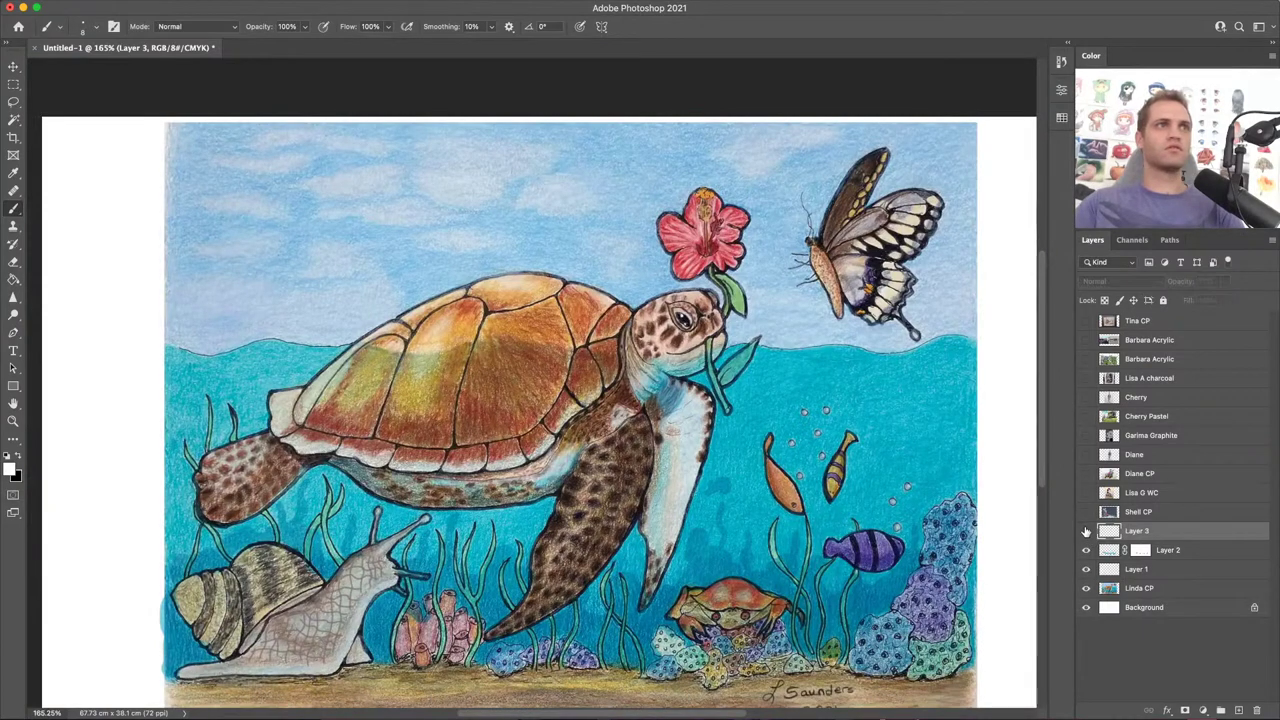
{"action": "left_click", "coordinate": [1086, 531]}
{"action": "left_click", "coordinate": [1086, 531]}
{"action": "left_click", "coordinate": [1086, 531]}
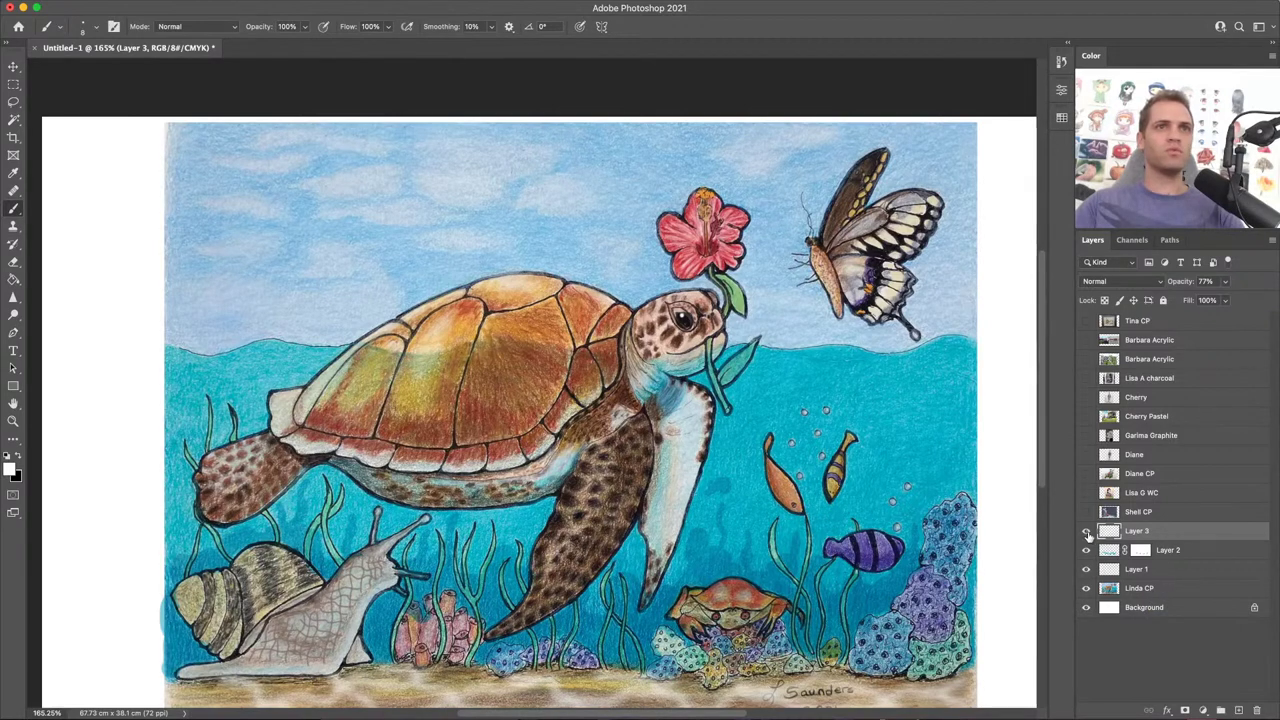
Step: Group the turtle artwork with its three paintover layers, hide the group, and show and select the tango dancers layer
{"action": "left_click", "coordinate": [1174, 588], "text": "shift"}
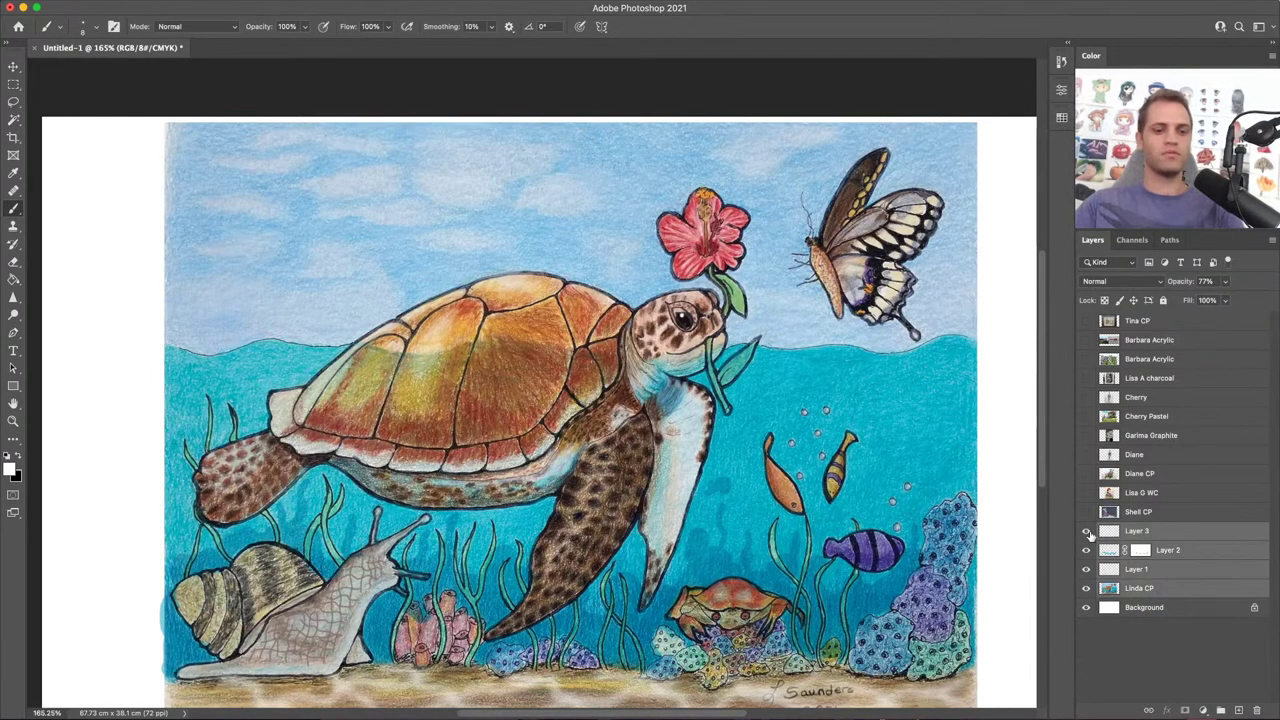
{"action": "key", "text": "super+g"}
{"action": "left_click", "coordinate": [1087, 530]}
{"action": "left_click", "coordinate": [1087, 512]}
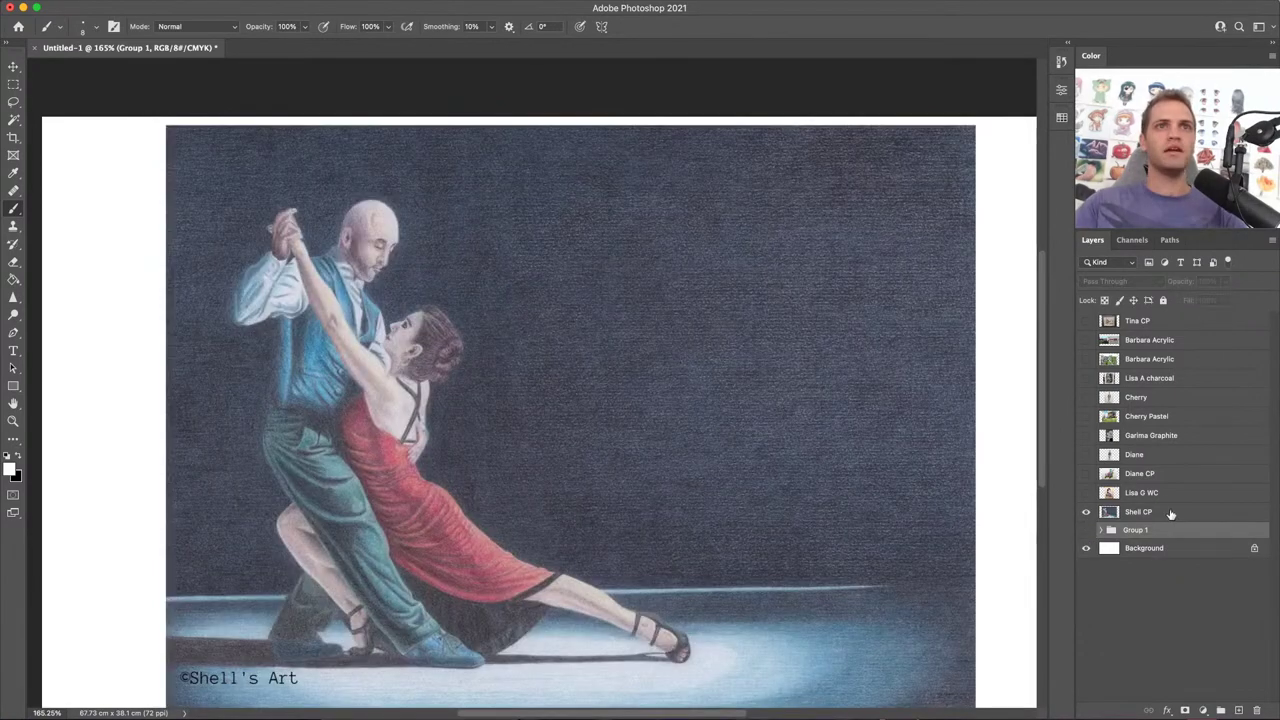
{"action": "left_click", "coordinate": [1172, 514]}
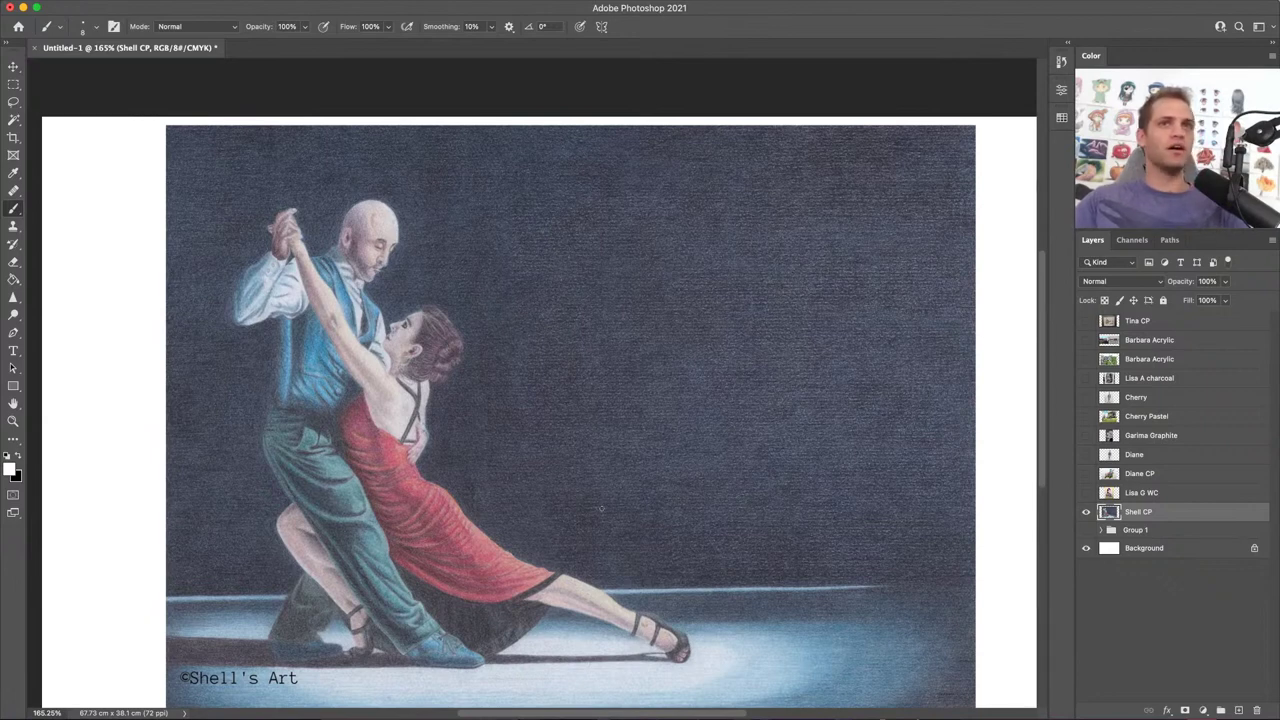
Step: Add a new layer above the dancers artwork and set up a soft 40-pixel brush at 15% flow with a pale spotlight colour
{"action": "scroll", "coordinate": [798, 480], "scroll_direction": "down", "scroll_amount": 1}
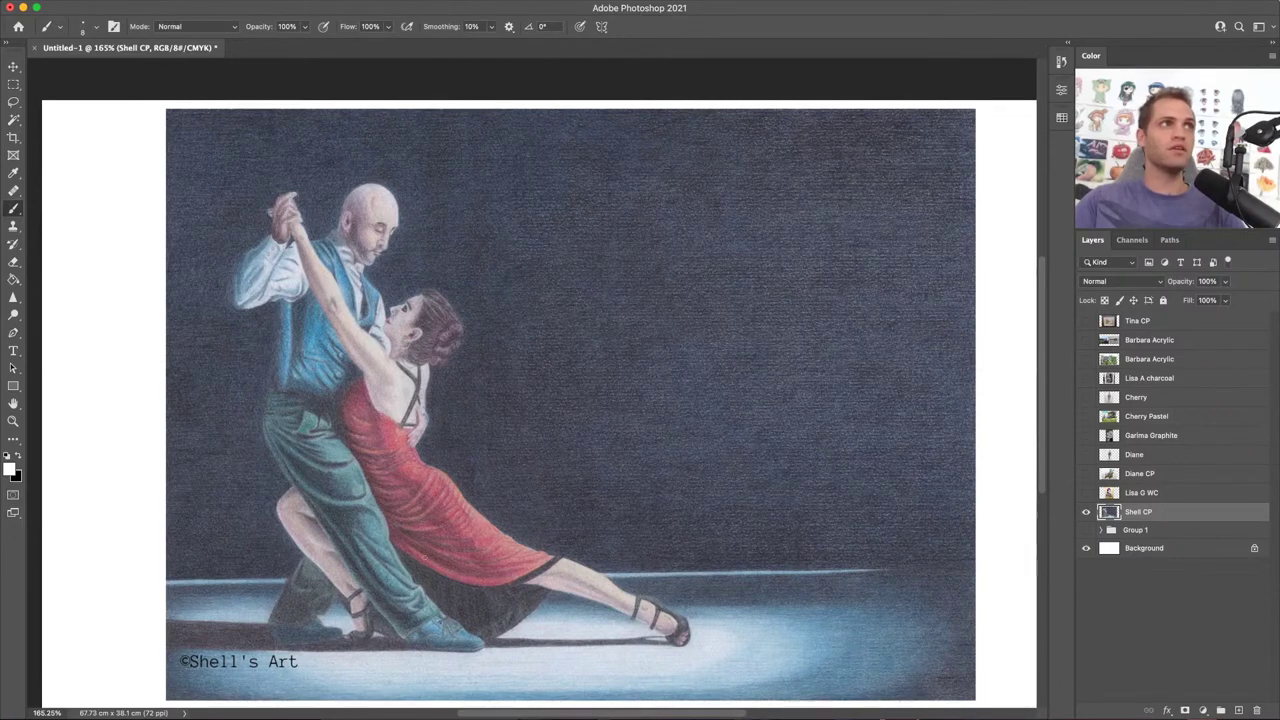
{"action": "scroll", "coordinate": [540, 388], "scroll_direction": "down", "scroll_amount": 1}
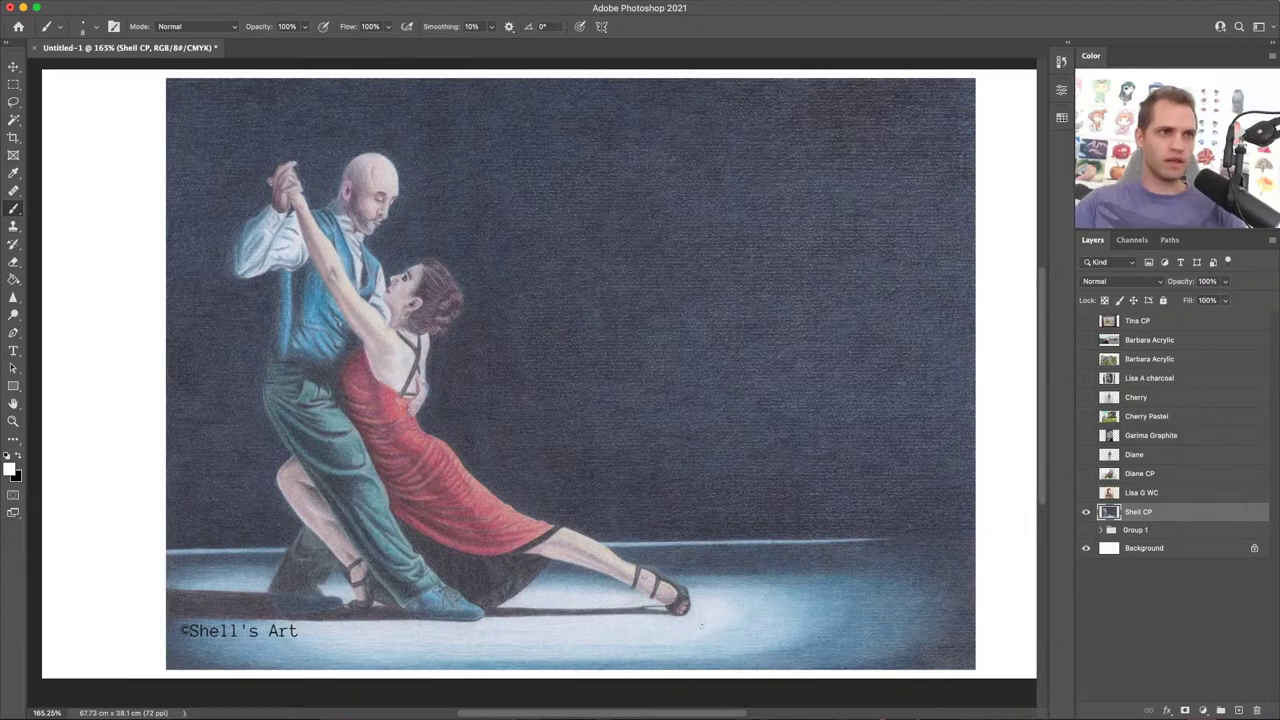
{"action": "mouse_move", "coordinate": [694, 614]}
{"action": "left_mouse_down"}
{"action": "mouse_move", "coordinate": [706, 614]}
{"action": "mouse_move", "coordinate": [686, 570]}
{"action": "mouse_move", "coordinate": [698, 530]}
{"action": "left_mouse_up"}
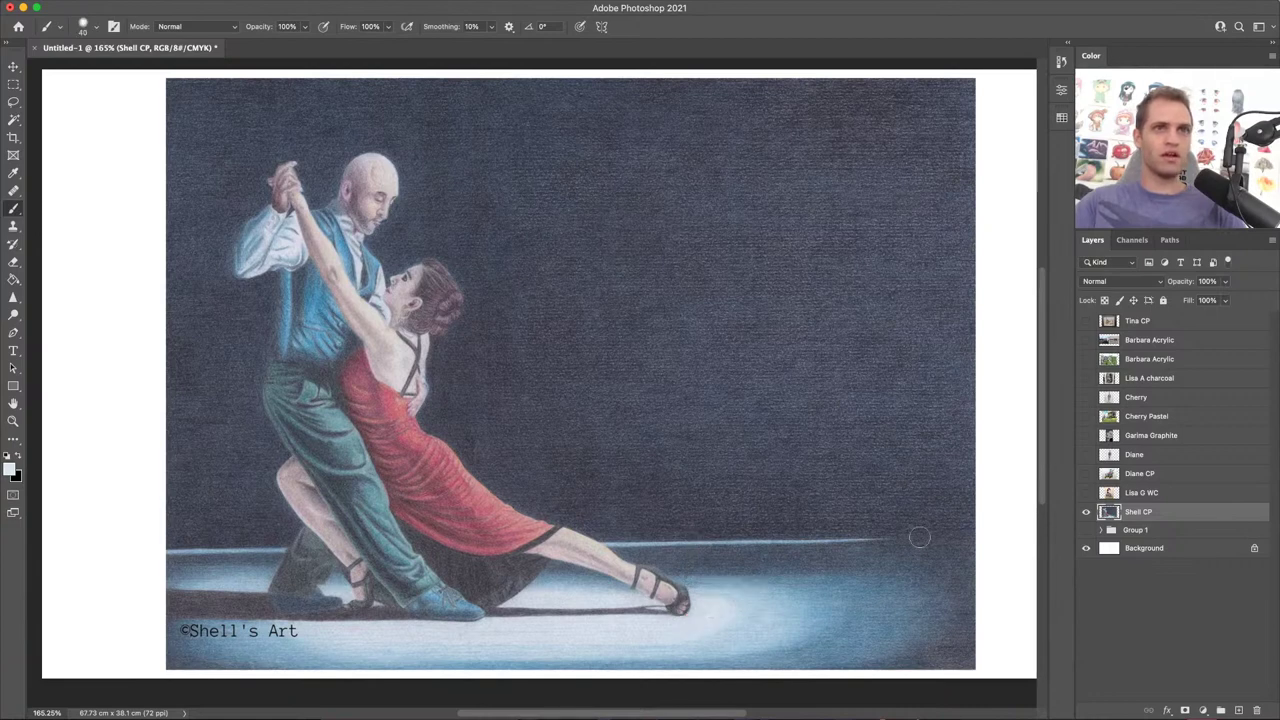
{"action": "left_click", "coordinate": [1238, 710]}
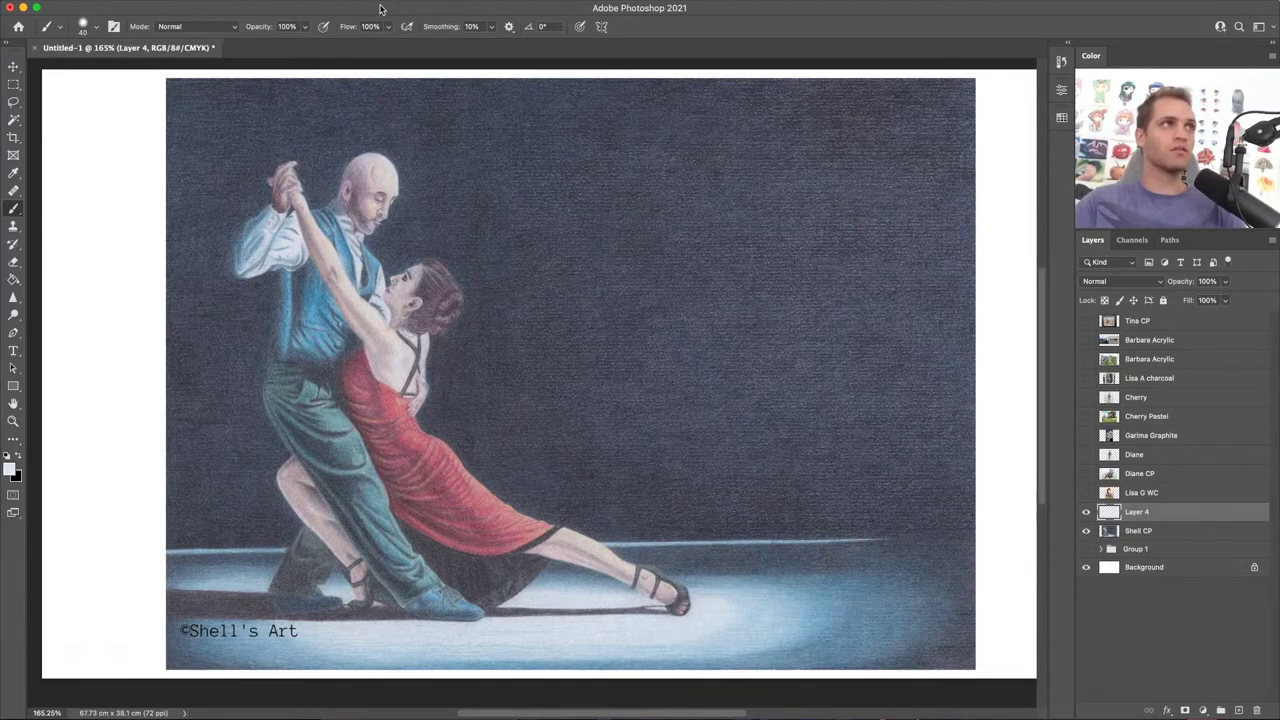
{"action": "left_click_drag", "start_coordinate": [390, 30], "coordinate": [337, 50]}
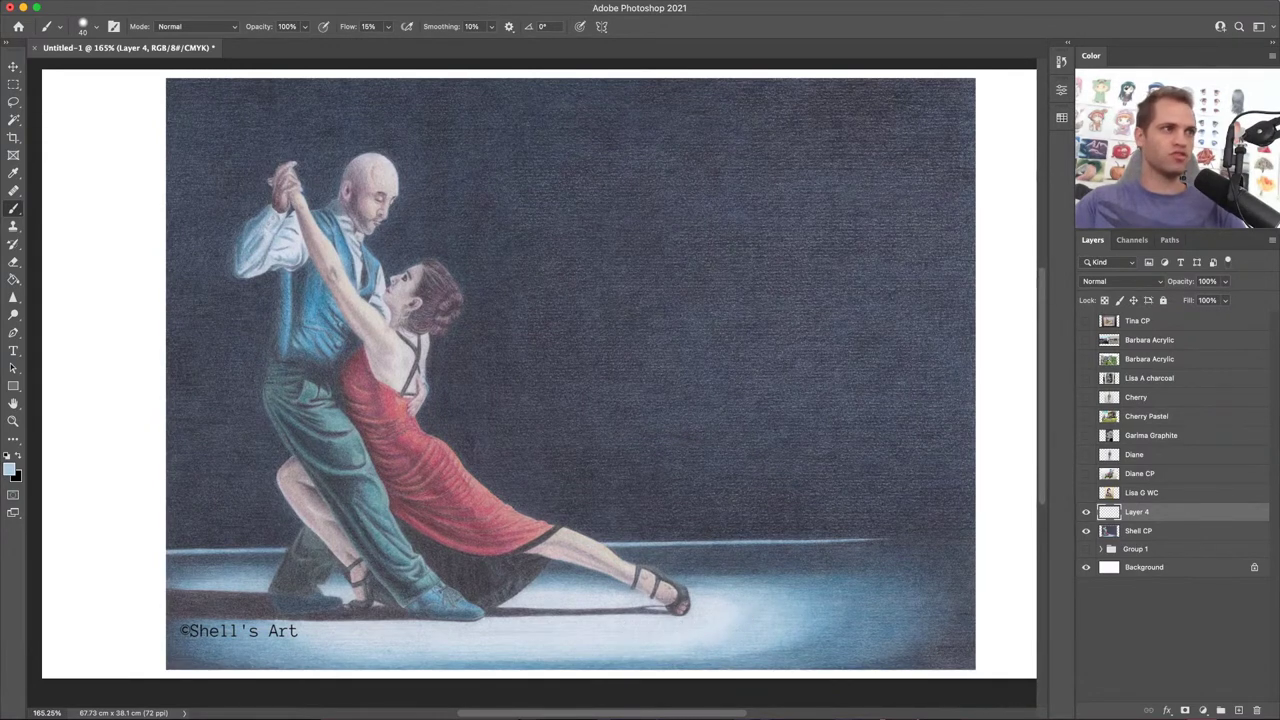
Step: Paint three overlapping, progressively darker plum skin-shadow swatches on the white margin beside the artwork with a 110-pixel brush at 100% flow
{"action": "scroll", "coordinate": [592, 575], "scroll_direction": "left", "scroll_amount": 3}
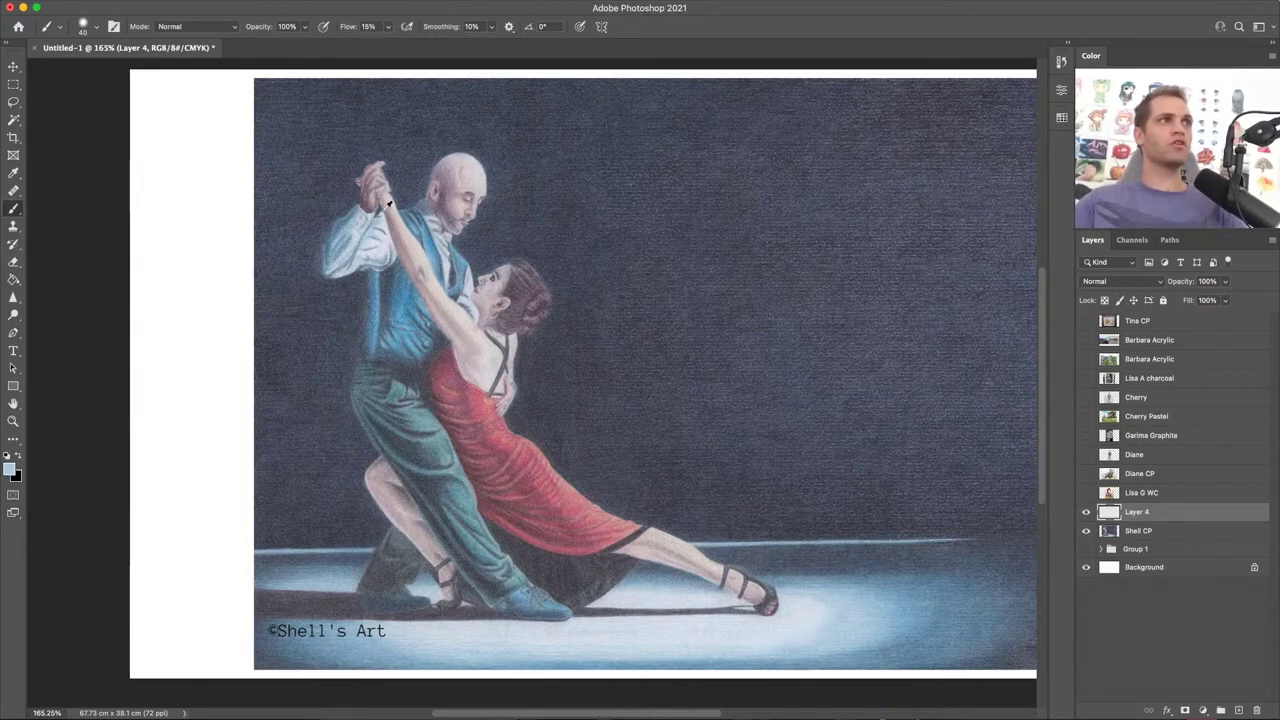
{"action": "scroll", "coordinate": [371, 185], "scroll_direction": "up", "scroll_amount": 5}
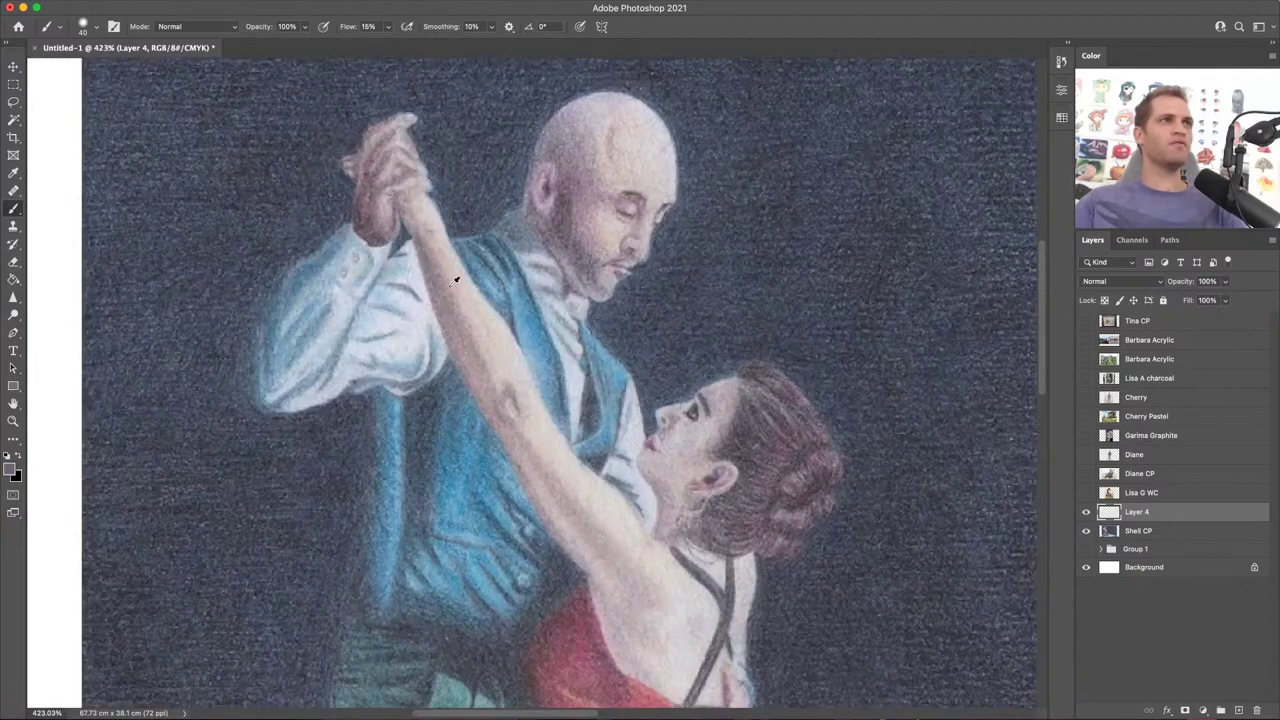
{"action": "scroll", "coordinate": [455, 280], "scroll_direction": "down", "scroll_amount": 5}
{"action": "left_click_drag", "start_coordinate": [313, 352], "coordinate": [285, 315]}
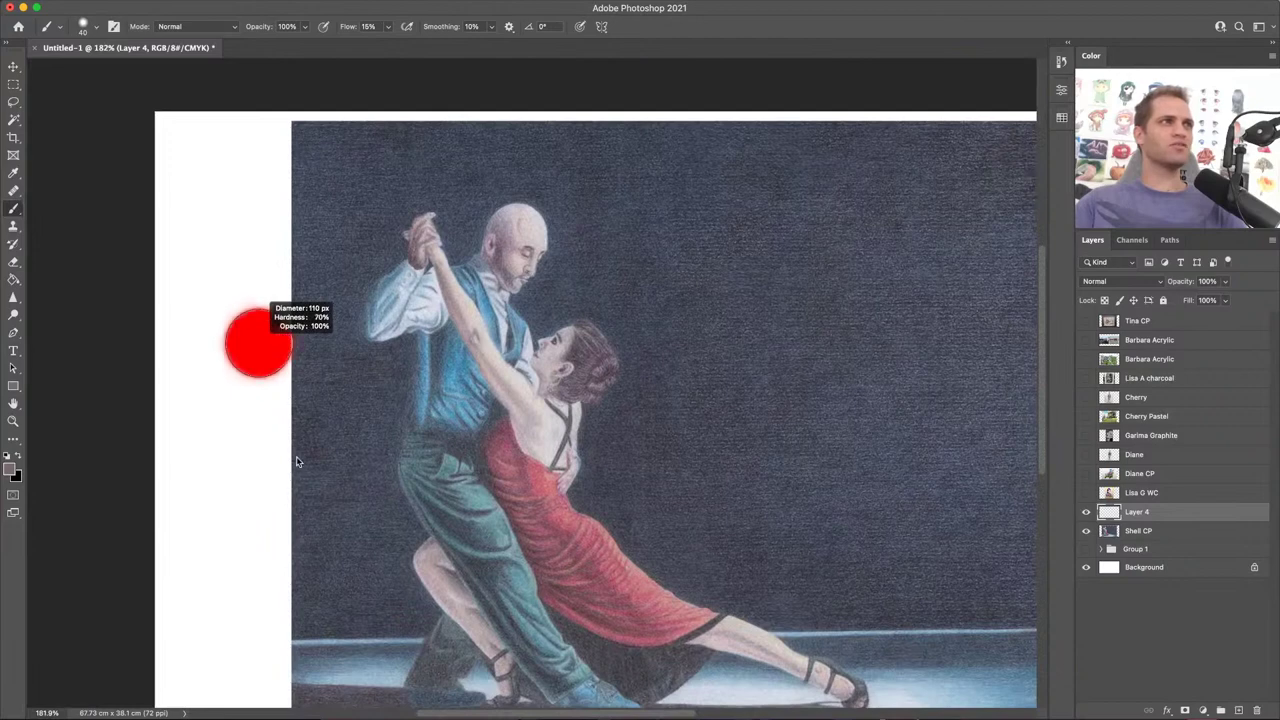
{"action": "left_click", "coordinate": [388, 26]}
{"action": "left_click_drag", "start_coordinate": [389, 45], "coordinate": [472, 58]}
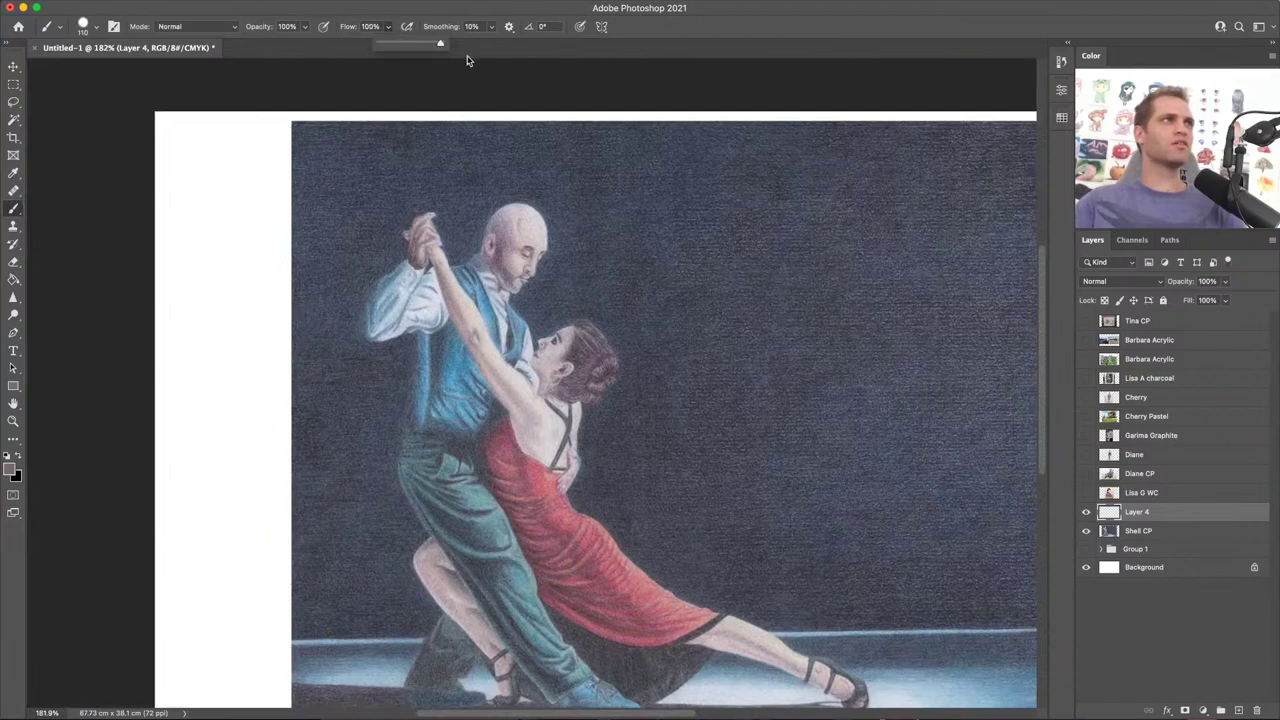
{"action": "left_click", "coordinate": [218, 295]}
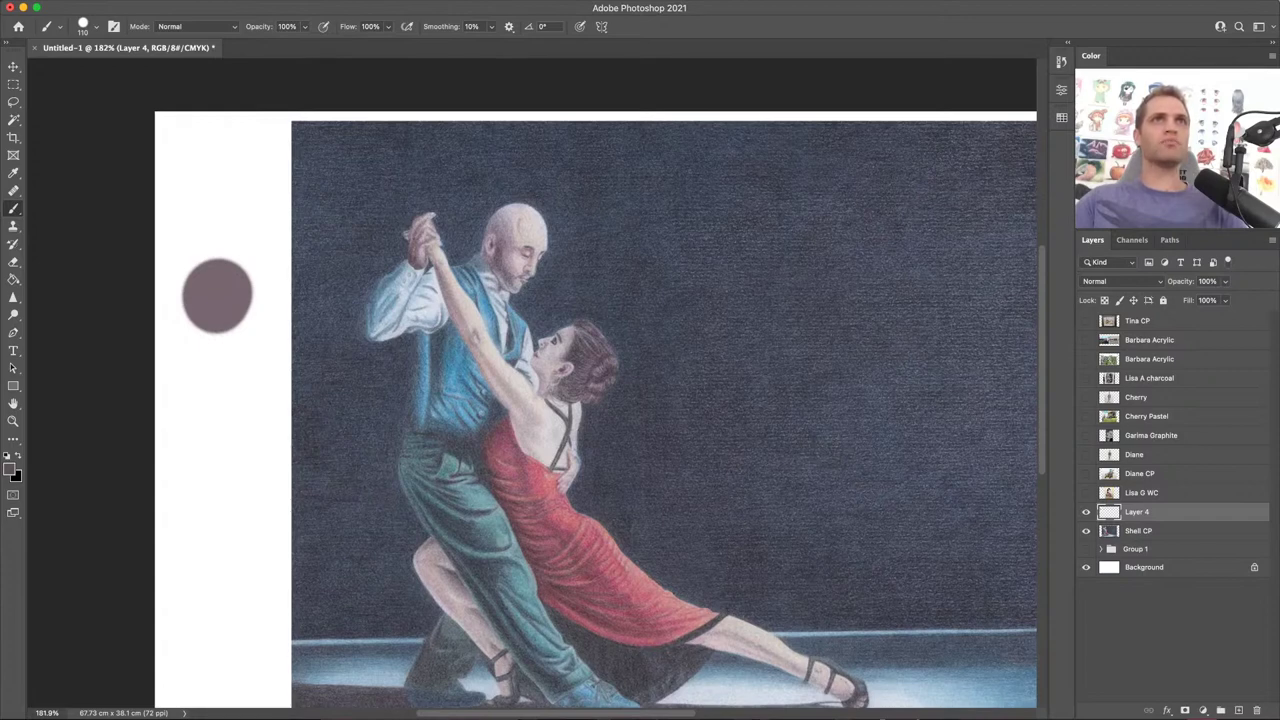
{"action": "left_click", "coordinate": [217, 350]}
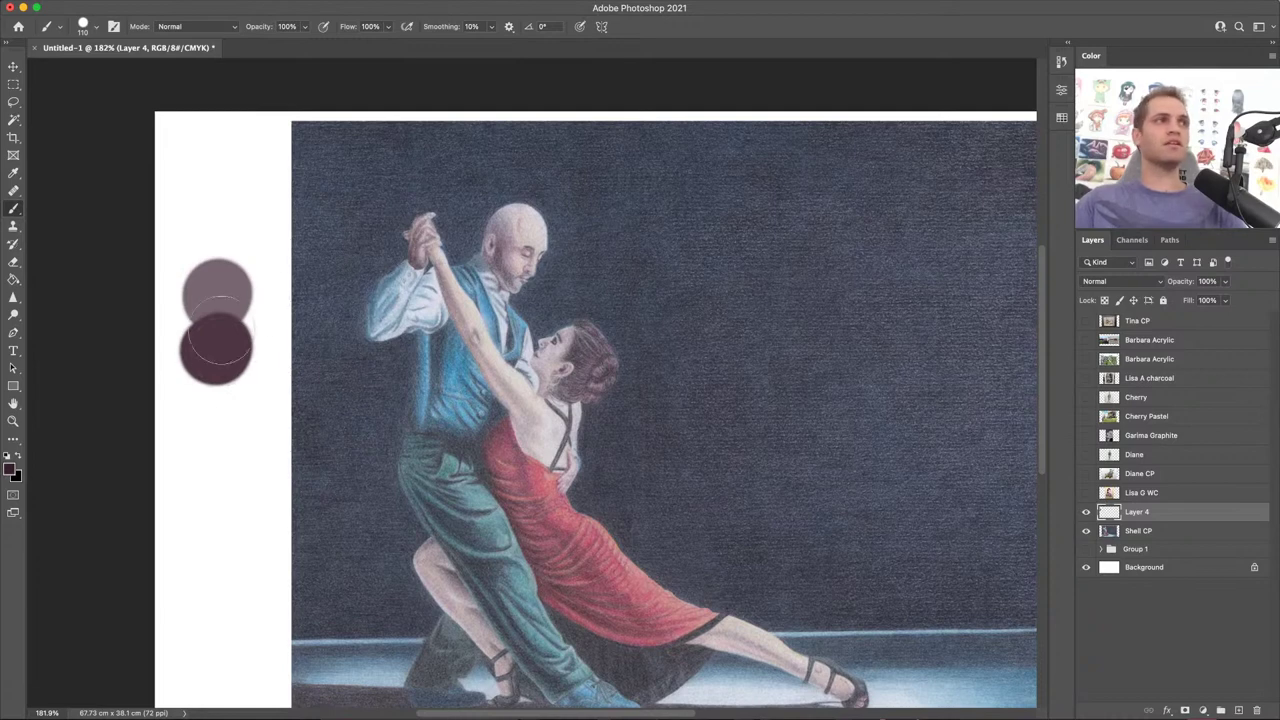
{"action": "left_click", "coordinate": [212, 400]}
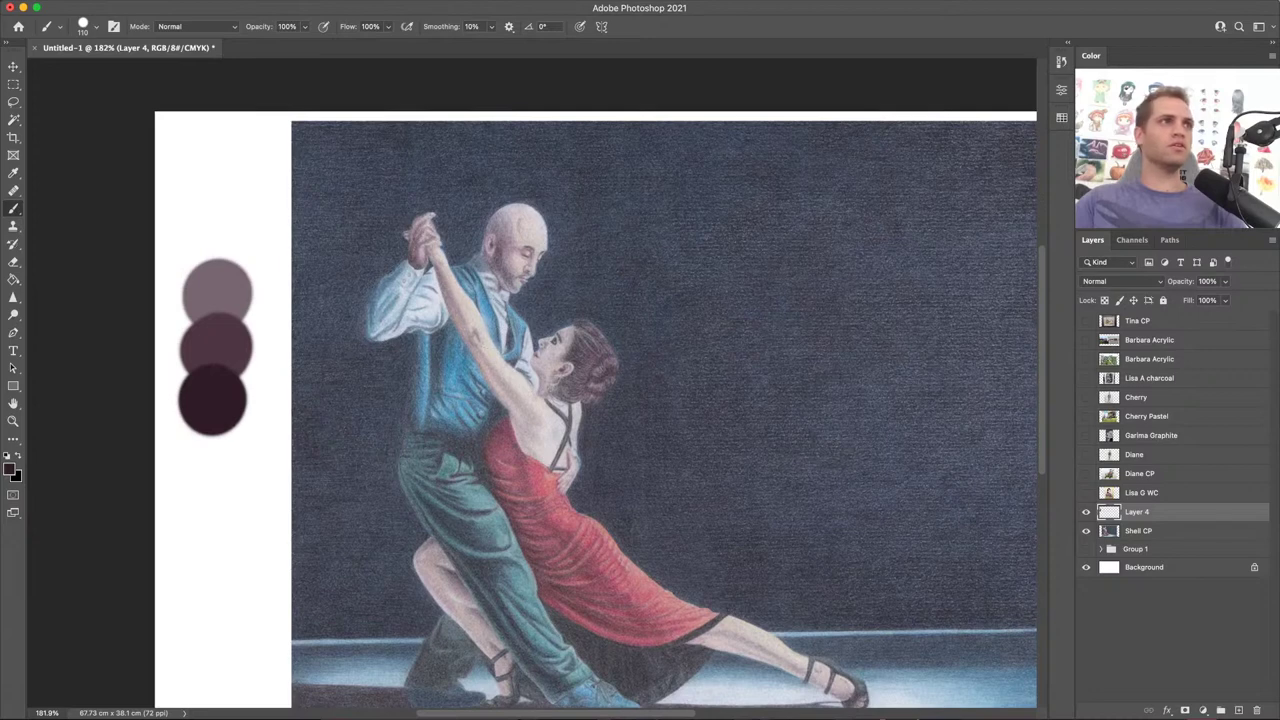
Step: Shade the back and side of the man's head in dark plum with a 27-pixel brush at 15% flow
{"action": "scroll", "coordinate": [500, 205], "scroll_direction": "up", "scroll_amount": 3}
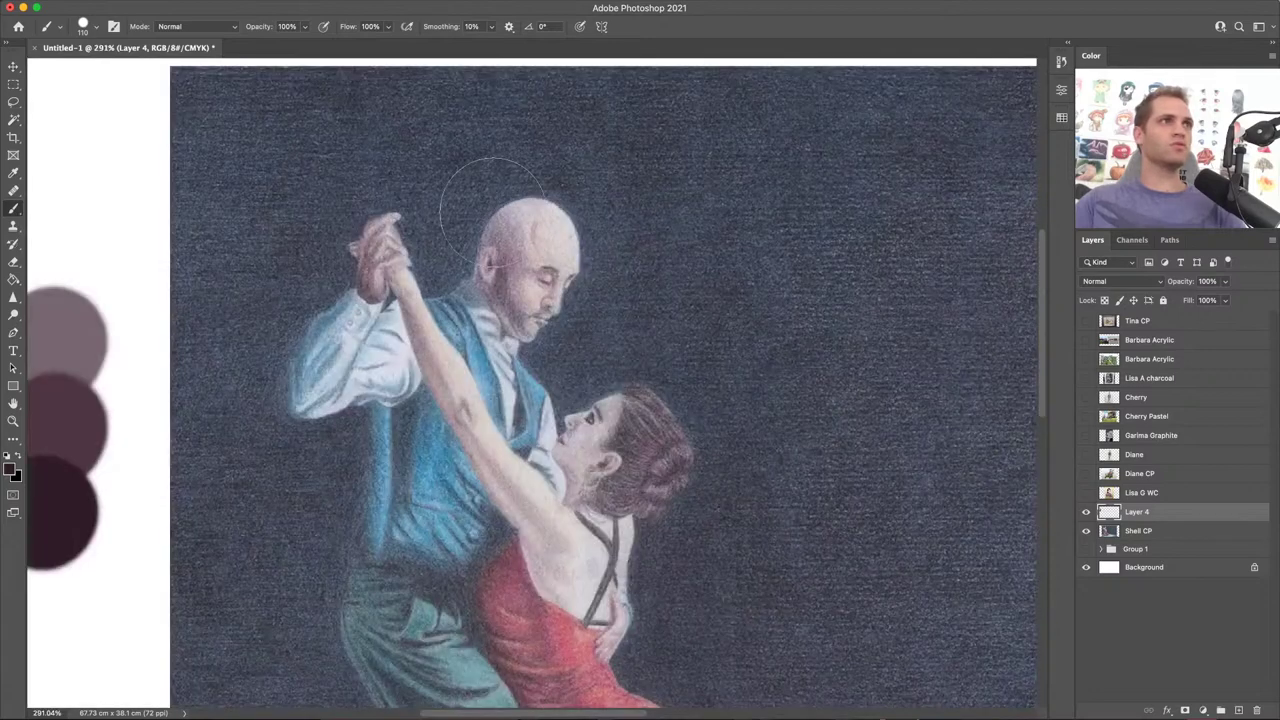
{"action": "left_click_drag", "start_coordinate": [390, 31], "coordinate": [337, 48]}
{"action": "mouse_move", "coordinate": [540, 286]}
{"action": "left_mouse_down"}
{"action": "mouse_move", "coordinate": [515, 281]}
{"action": "mouse_move", "coordinate": [526, 145]}
{"action": "mouse_move", "coordinate": [519, 177]}
{"action": "left_mouse_up"}
{"action": "mouse_move", "coordinate": [545, 262]}
{"action": "left_mouse_down"}
{"action": "mouse_move", "coordinate": [496, 234]}
{"action": "mouse_move", "coordinate": [493, 290]}
{"action": "mouse_move", "coordinate": [509, 316]}
{"action": "mouse_move", "coordinate": [487, 226]}
{"action": "left_mouse_up"}
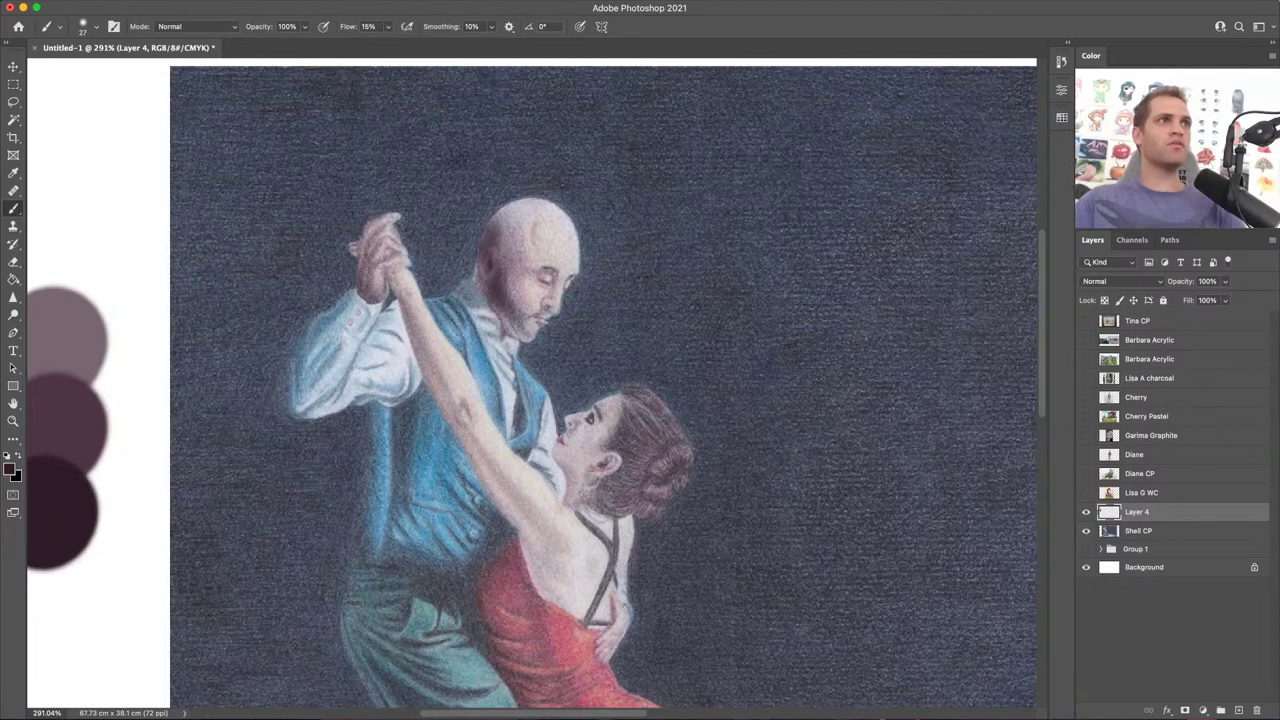
Step: Shade the underside of the woman's raised arm and the edge of her back in dark plum with a 24-pixel brush
{"action": "mouse_move", "coordinate": [374, 228]}
{"action": "left_mouse_down"}
{"action": "mouse_move", "coordinate": [369, 292]}
{"action": "mouse_move", "coordinate": [404, 307]}
{"action": "mouse_move", "coordinate": [436, 402]}
{"action": "mouse_move", "coordinate": [532, 530]}
{"action": "mouse_move", "coordinate": [466, 450]}
{"action": "left_mouse_up"}
{"action": "left_click_drag", "start_coordinate": [521, 520], "coordinate": [548, 600]}
{"action": "left_click_drag", "start_coordinate": [530, 548], "coordinate": [477, 462]}
{"action": "left_click_drag", "start_coordinate": [450, 397], "coordinate": [415, 342]}
{"action": "scroll", "coordinate": [543, 485], "scroll_direction": "down", "scroll_amount": 3}
{"action": "scroll", "coordinate": [543, 512], "scroll_direction": "down", "scroll_amount": 3}
{"action": "scroll", "coordinate": [543, 508], "scroll_direction": "down", "scroll_amount": 2}
{"action": "scroll", "coordinate": [543, 508], "scroll_direction": "right", "scroll_amount": 2}
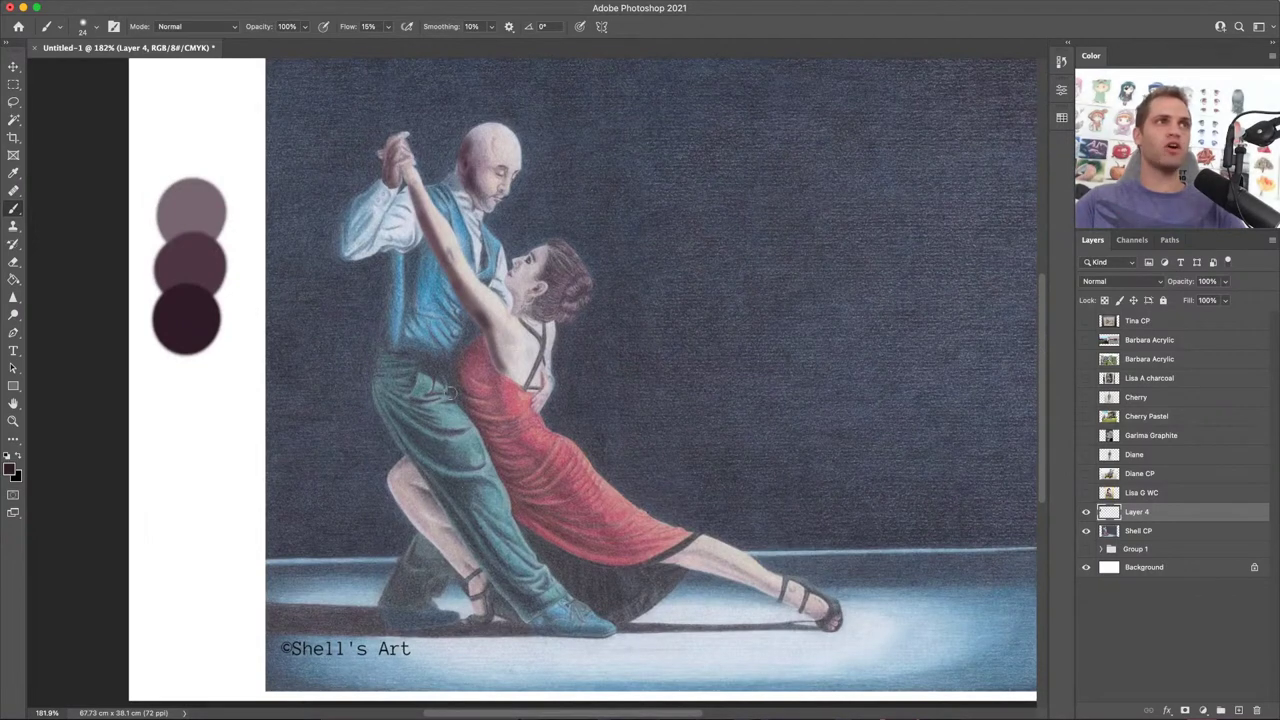
Step: Shade the woman's bent rear leg in dark plum with a 36-pixel brush
{"action": "scroll", "coordinate": [519, 290], "scroll_direction": "up", "scroll_amount": 3}
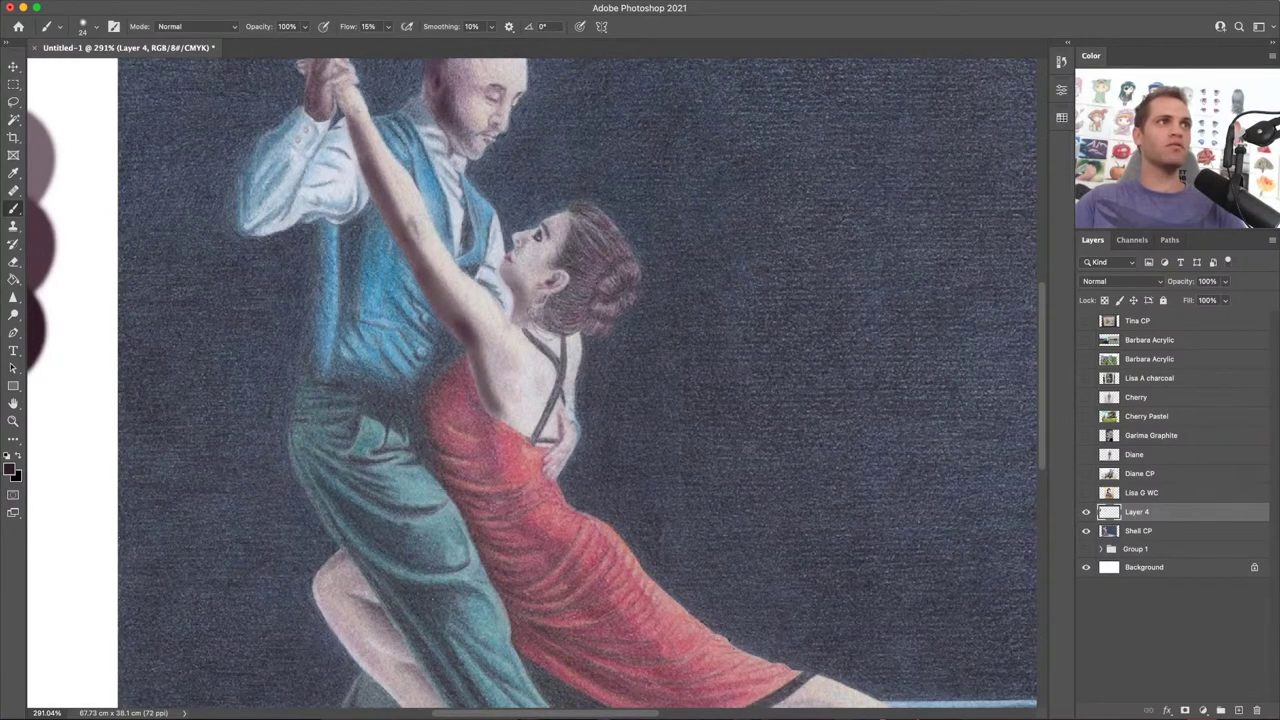
{"action": "scroll", "coordinate": [510, 318], "scroll_direction": "down", "scroll_amount": 3}
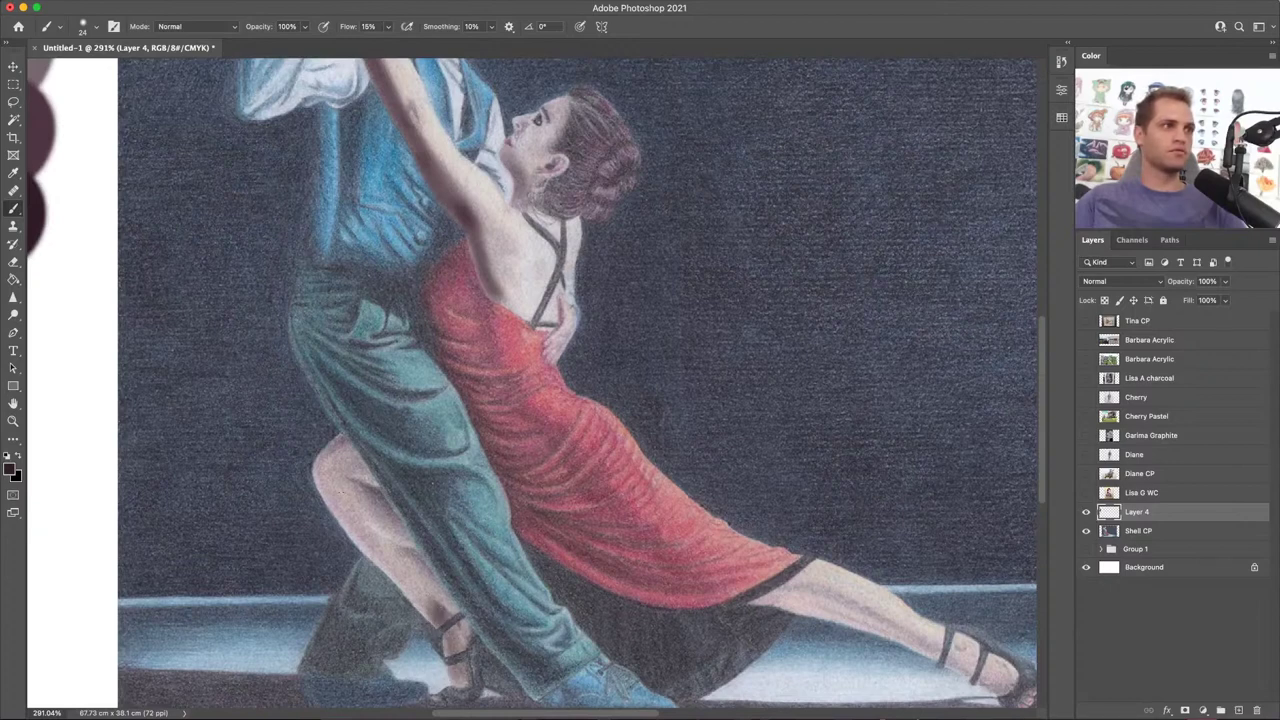
{"action": "left_click_drag", "start_coordinate": [330, 497], "coordinate": [436, 616]}
{"action": "mouse_move", "coordinate": [340, 460]}
{"action": "left_mouse_down"}
{"action": "mouse_move", "coordinate": [312, 505]}
{"action": "mouse_move", "coordinate": [335, 440]}
{"action": "mouse_move", "coordinate": [337, 510]}
{"action": "mouse_move", "coordinate": [385, 560]}
{"action": "mouse_move", "coordinate": [410, 578]}
{"action": "mouse_move", "coordinate": [370, 520]}
{"action": "mouse_move", "coordinate": [349, 450]}
{"action": "mouse_move", "coordinate": [345, 500]}
{"action": "mouse_move", "coordinate": [413, 551]}
{"action": "mouse_move", "coordinate": [440, 600]}
{"action": "mouse_move", "coordinate": [350, 495]}
{"action": "mouse_move", "coordinate": [368, 483]}
{"action": "mouse_move", "coordinate": [430, 560]}
{"action": "mouse_move", "coordinate": [455, 550]}
{"action": "left_mouse_up"}
{"action": "scroll", "coordinate": [457, 549], "scroll_direction": "down", "scroll_amount": 5}
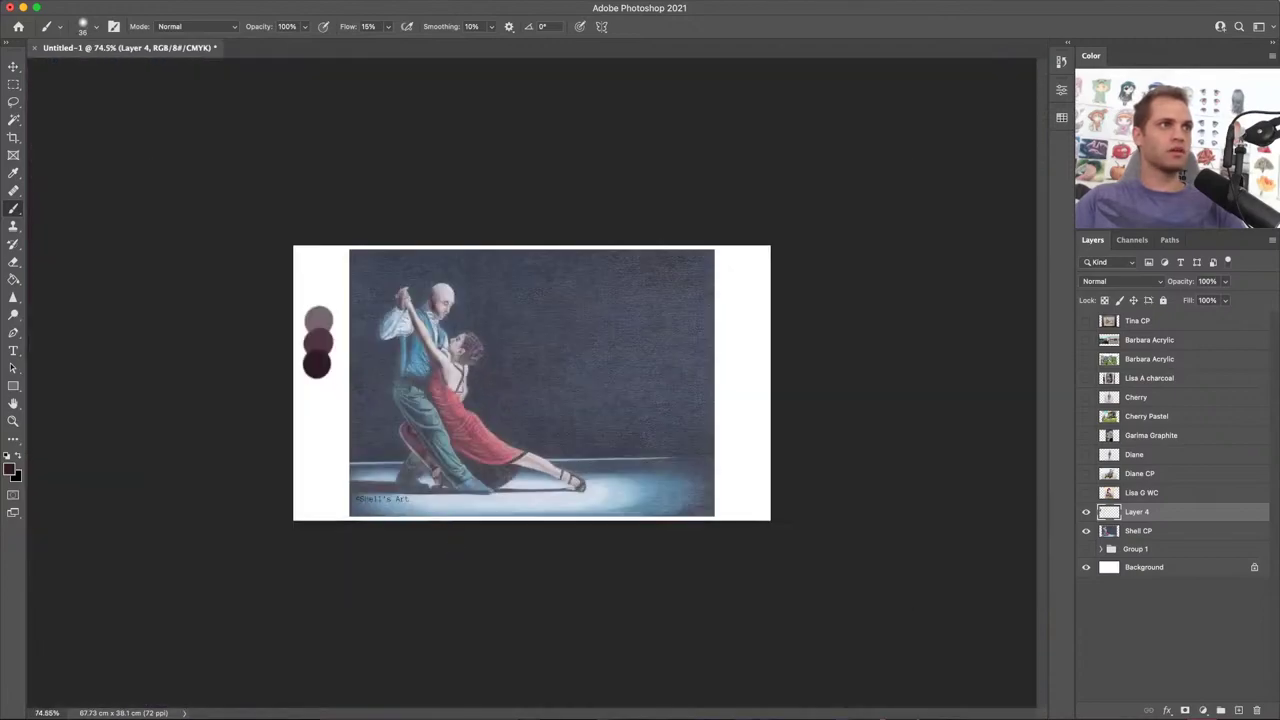
Step: Shade the woman's extended leg and foot with a 23-pixel brush and toggle Layer 4 to compare before and after
{"action": "scroll", "coordinate": [462, 437], "scroll_direction": "up", "scroll_amount": 4}
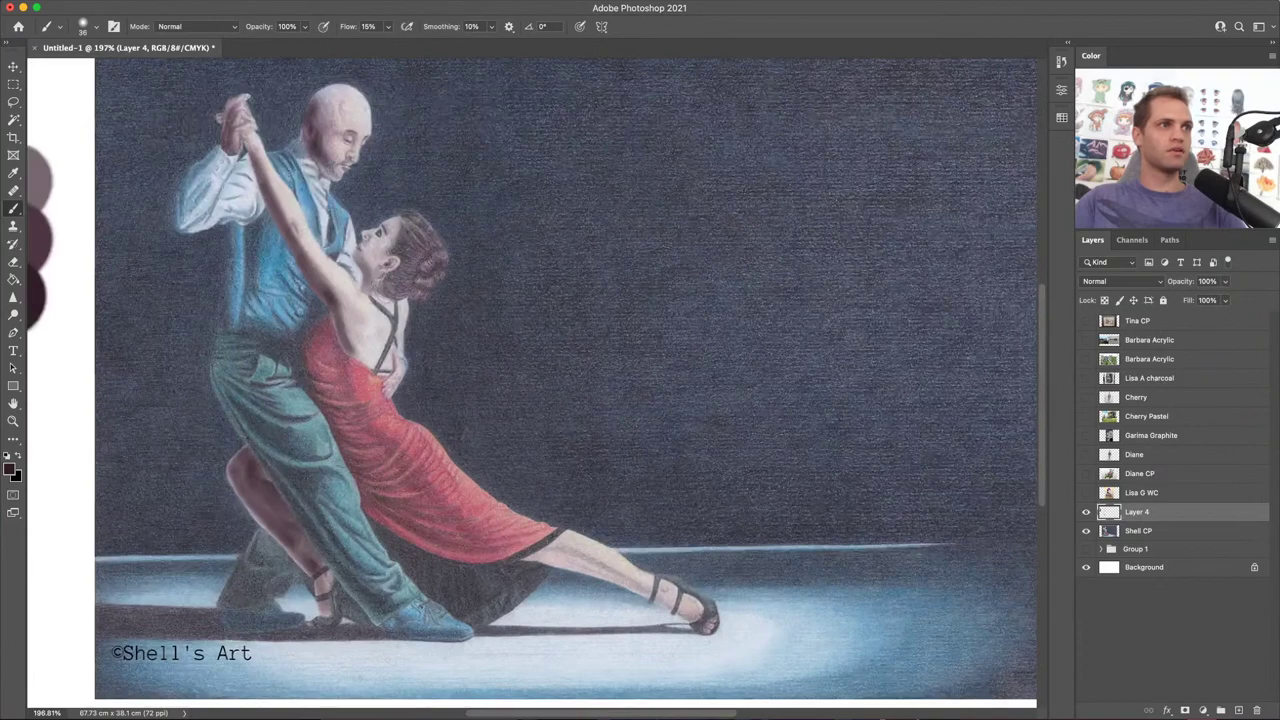
{"action": "scroll", "coordinate": [583, 552], "scroll_direction": "up", "scroll_amount": 3}
{"action": "mouse_move", "coordinate": [731, 634]}
{"action": "left_mouse_down"}
{"action": "mouse_move", "coordinate": [768, 645]}
{"action": "mouse_move", "coordinate": [525, 548]}
{"action": "mouse_move", "coordinate": [500, 558]}
{"action": "mouse_move", "coordinate": [748, 642]}
{"action": "mouse_move", "coordinate": [518, 555]}
{"action": "mouse_move", "coordinate": [703, 598]}
{"action": "left_mouse_up"}
{"action": "scroll", "coordinate": [703, 598], "scroll_direction": "down", "scroll_amount": 3}
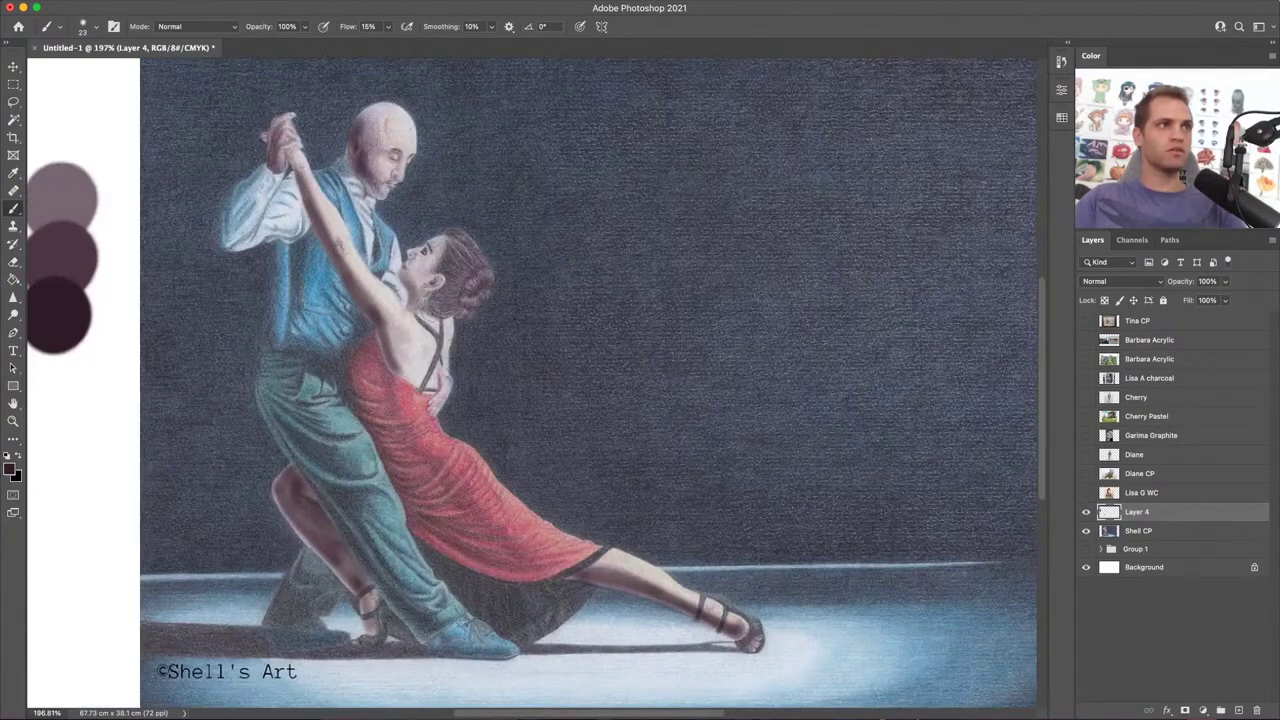
{"action": "left_click", "coordinate": [1086, 512]}
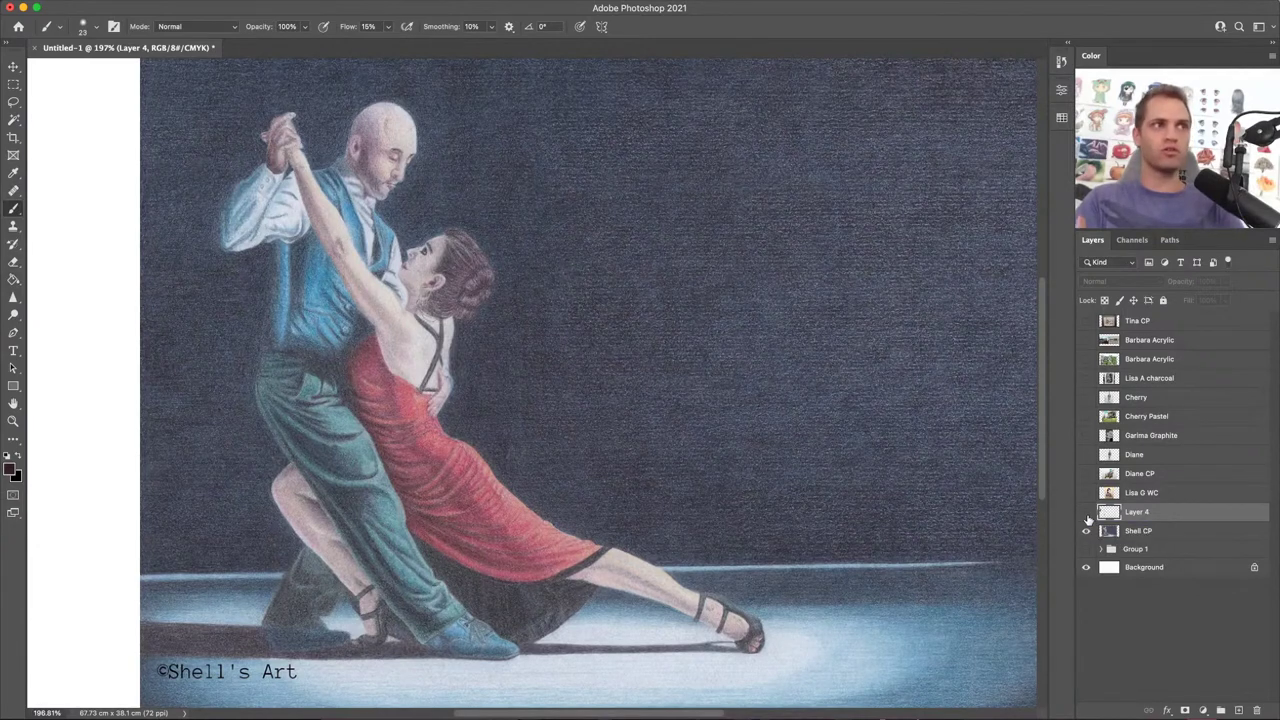
{"action": "left_click", "coordinate": [1087, 513]}
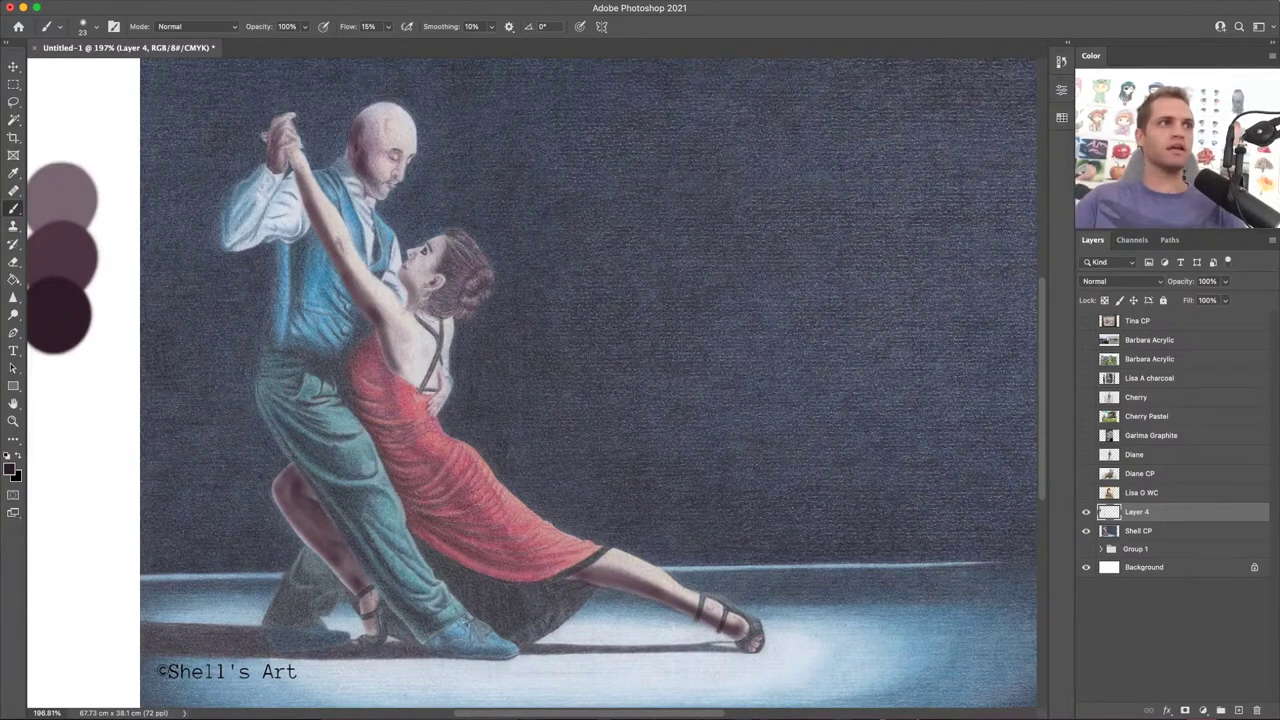
Step: Sample a dark red from the dress and deepen the shadows along its trouser side with a 51-pixel brush
{"action": "left_click", "coordinate": [448, 531], "text": "alt"}
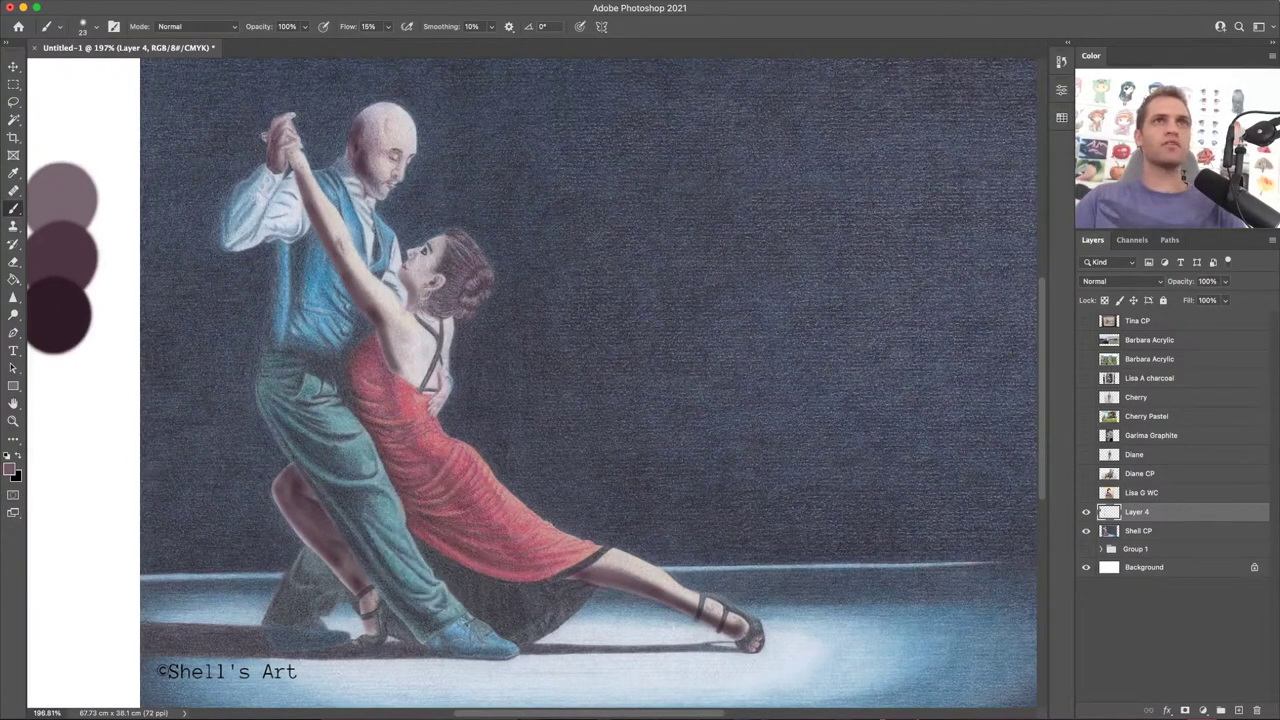
{"action": "left_click", "coordinate": [428, 529], "text": "alt"}
{"action": "key", "text": "bracketright"}
{"action": "key", "text": "bracketright"}
{"action": "key", "text": "bracketright"}
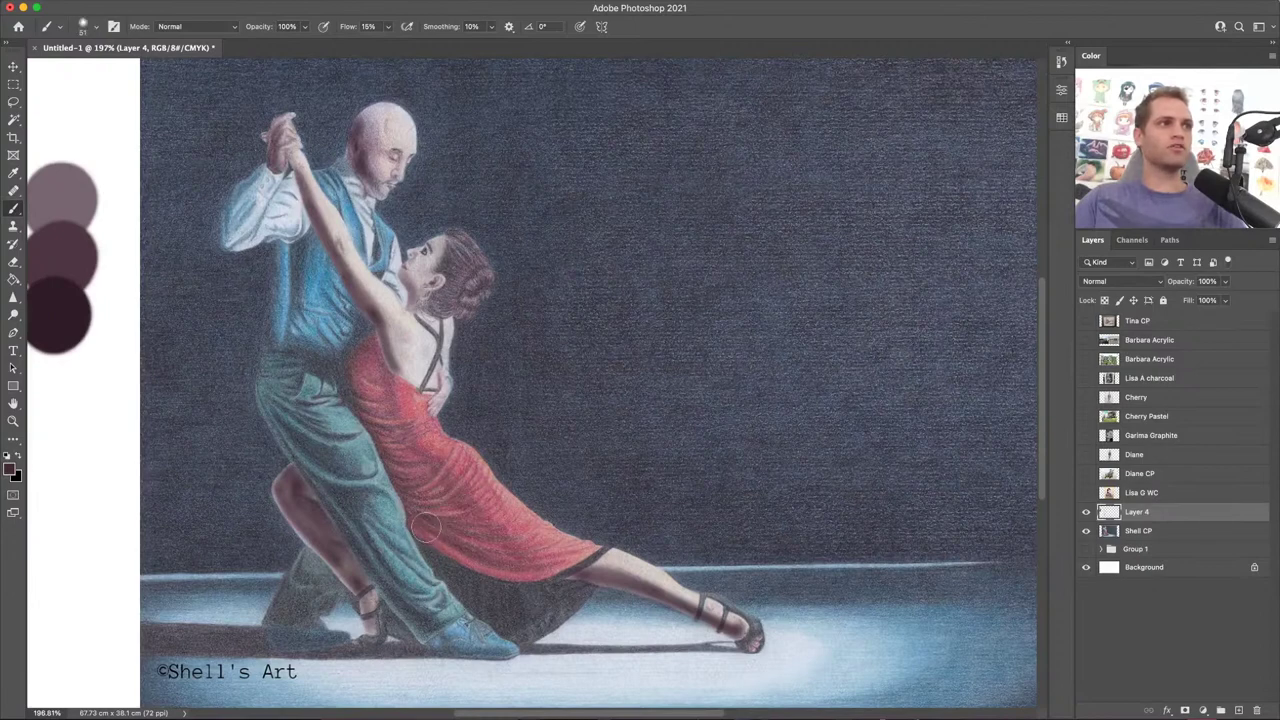
{"action": "mouse_move", "coordinate": [418, 518]}
{"action": "left_mouse_down"}
{"action": "mouse_move", "coordinate": [486, 562]}
{"action": "mouse_move", "coordinate": [522, 565]}
{"action": "mouse_move", "coordinate": [424, 479]}
{"action": "mouse_move", "coordinate": [369, 352]}
{"action": "mouse_move", "coordinate": [378, 412]}
{"action": "mouse_move", "coordinate": [375, 373]}
{"action": "mouse_move", "coordinate": [374, 403]}
{"action": "mouse_move", "coordinate": [421, 504]}
{"action": "mouse_move", "coordinate": [385, 412]}
{"action": "mouse_move", "coordinate": [447, 520]}
{"action": "mouse_move", "coordinate": [417, 509]}
{"action": "mouse_move", "coordinate": [473, 568]}
{"action": "mouse_move", "coordinate": [516, 587]}
{"action": "mouse_move", "coordinate": [441, 542]}
{"action": "mouse_move", "coordinate": [491, 552]}
{"action": "mouse_move", "coordinate": [381, 415]}
{"action": "mouse_move", "coordinate": [385, 366]}
{"action": "left_mouse_up"}
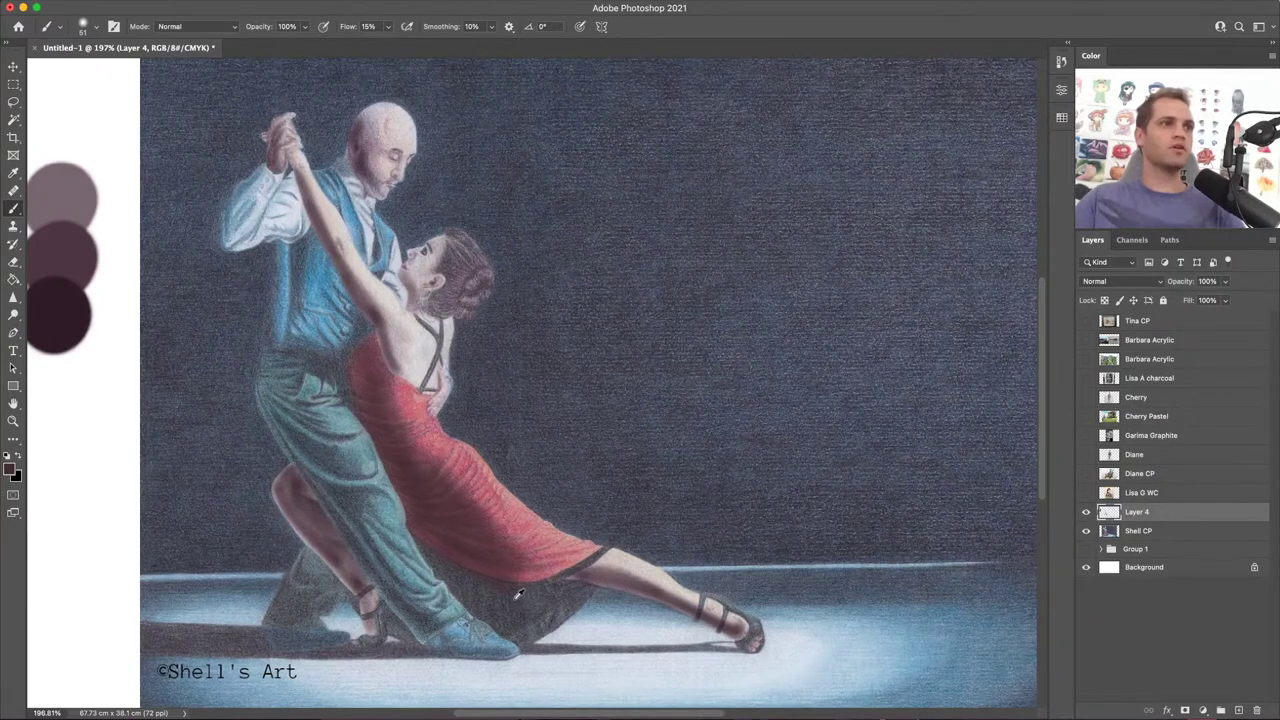
Step: Darken the shadow side of the man's teal trousers and his rear leg with a sampled dark tone and a 60-pixel brush
{"action": "left_click_drag", "start_coordinate": [328, 466], "coordinate": [372, 488]}
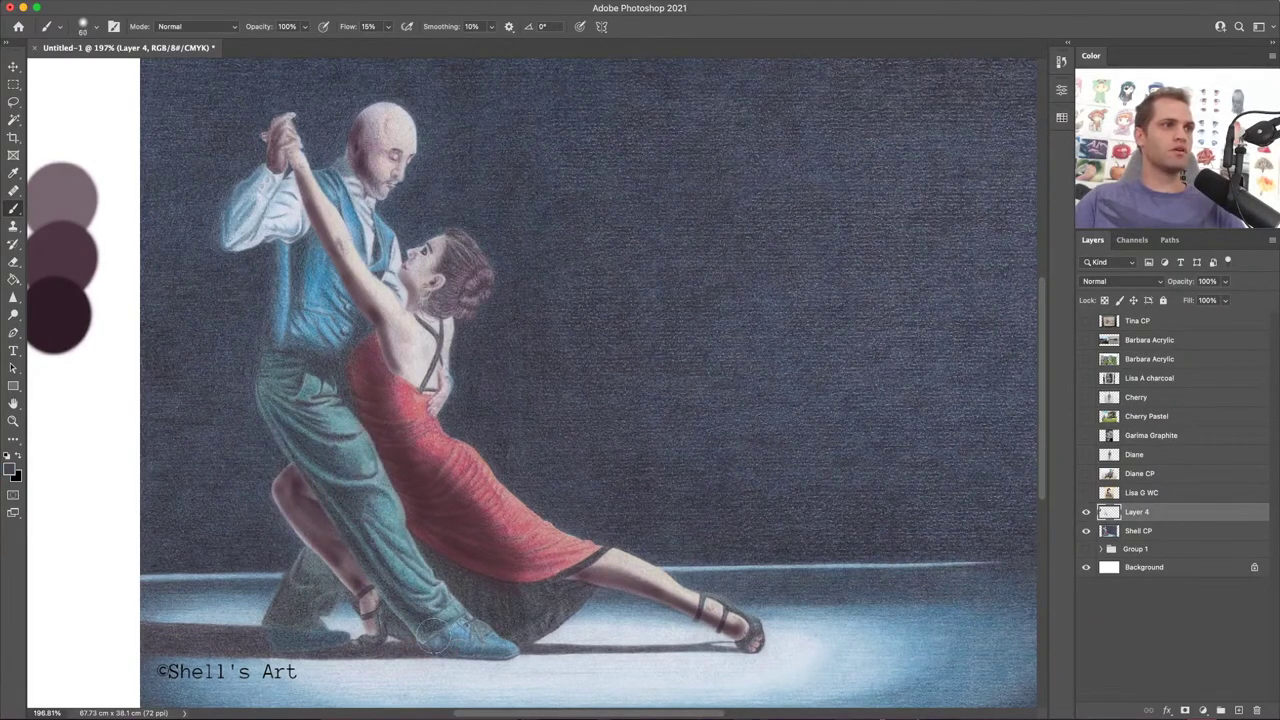
{"action": "key", "text": "bracketleft"}
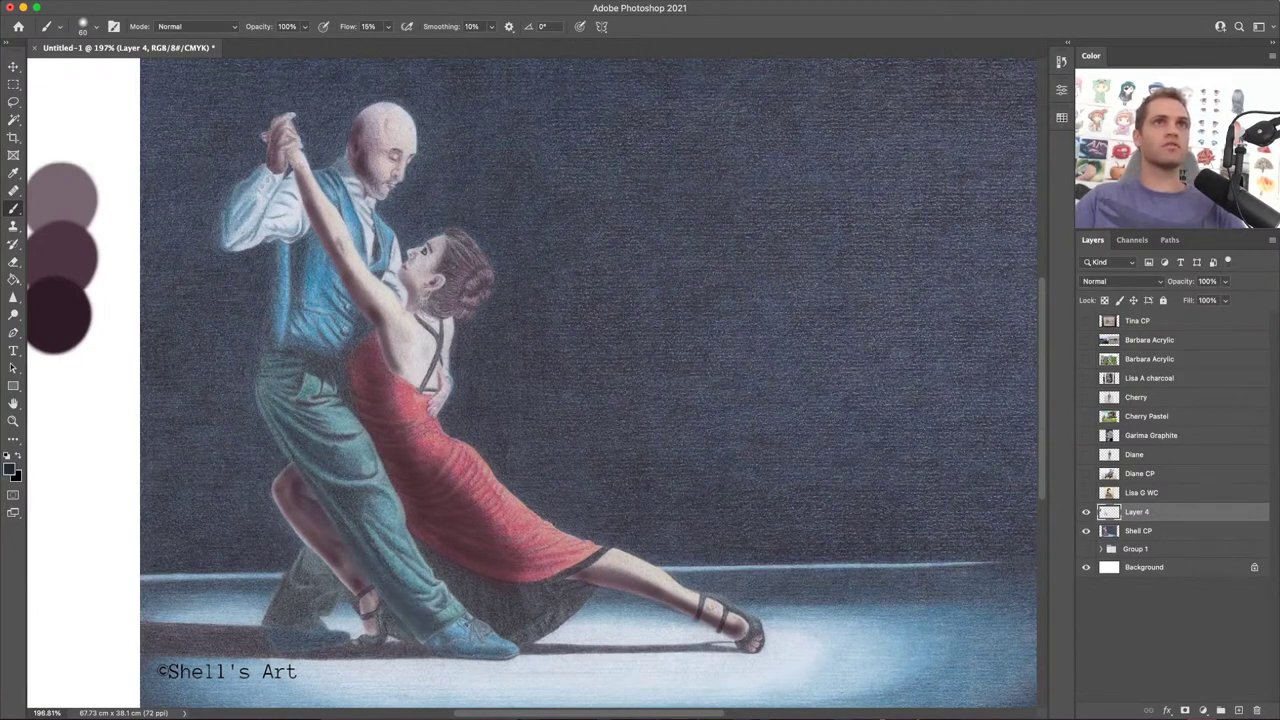
{"action": "mouse_move", "coordinate": [270, 365]}
{"action": "left_mouse_down"}
{"action": "mouse_move", "coordinate": [279, 415]}
{"action": "mouse_move", "coordinate": [281, 368]}
{"action": "mouse_move", "coordinate": [273, 380]}
{"action": "mouse_move", "coordinate": [311, 458]}
{"action": "mouse_move", "coordinate": [370, 548]}
{"action": "left_mouse_up"}
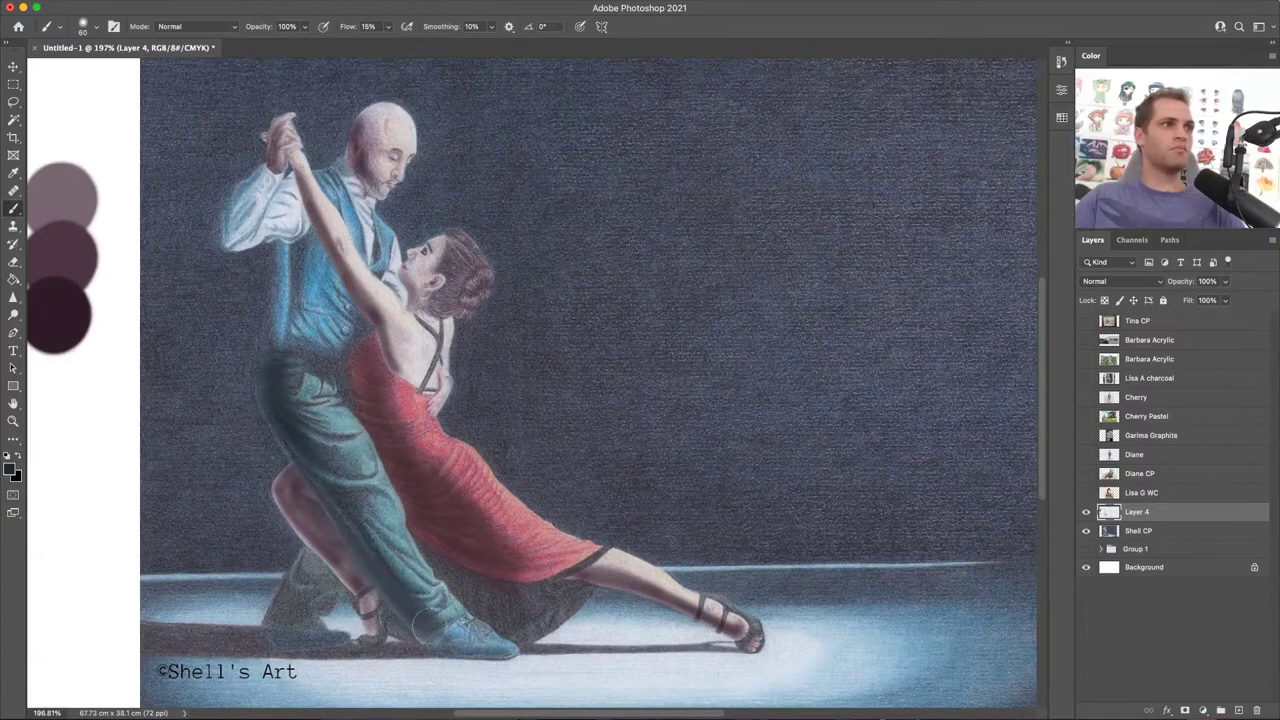
{"action": "mouse_move", "coordinate": [312, 592]}
{"action": "left_mouse_down"}
{"action": "mouse_move", "coordinate": [300, 590]}
{"action": "mouse_move", "coordinate": [298, 556]}
{"action": "mouse_move", "coordinate": [268, 636]}
{"action": "mouse_move", "coordinate": [311, 606]}
{"action": "mouse_move", "coordinate": [285, 642]}
{"action": "mouse_move", "coordinate": [320, 640]}
{"action": "mouse_move", "coordinate": [317, 620]}
{"action": "left_mouse_up"}
Step: Shade the man's blue vest, shirt sleeve and the area beside his head in the dark tone, ending with a 41-pixel brush
{"action": "mouse_move", "coordinate": [278, 344]}
{"action": "left_mouse_down"}
{"action": "mouse_move", "coordinate": [292, 246]}
{"action": "mouse_move", "coordinate": [289, 356]}
{"action": "mouse_move", "coordinate": [295, 270]}
{"action": "mouse_move", "coordinate": [300, 351]}
{"action": "mouse_move", "coordinate": [307, 293]}
{"action": "mouse_move", "coordinate": [301, 243]}
{"action": "mouse_move", "coordinate": [360, 324]}
{"action": "mouse_move", "coordinate": [311, 255]}
{"action": "mouse_move", "coordinate": [360, 320]}
{"action": "mouse_move", "coordinate": [330, 285]}
{"action": "left_mouse_up"}
{"action": "mouse_move", "coordinate": [290, 217]}
{"action": "left_mouse_down"}
{"action": "mouse_move", "coordinate": [215, 245]}
{"action": "mouse_move", "coordinate": [240, 190]}
{"action": "mouse_move", "coordinate": [255, 188]}
{"action": "mouse_move", "coordinate": [226, 258]}
{"action": "left_mouse_up"}
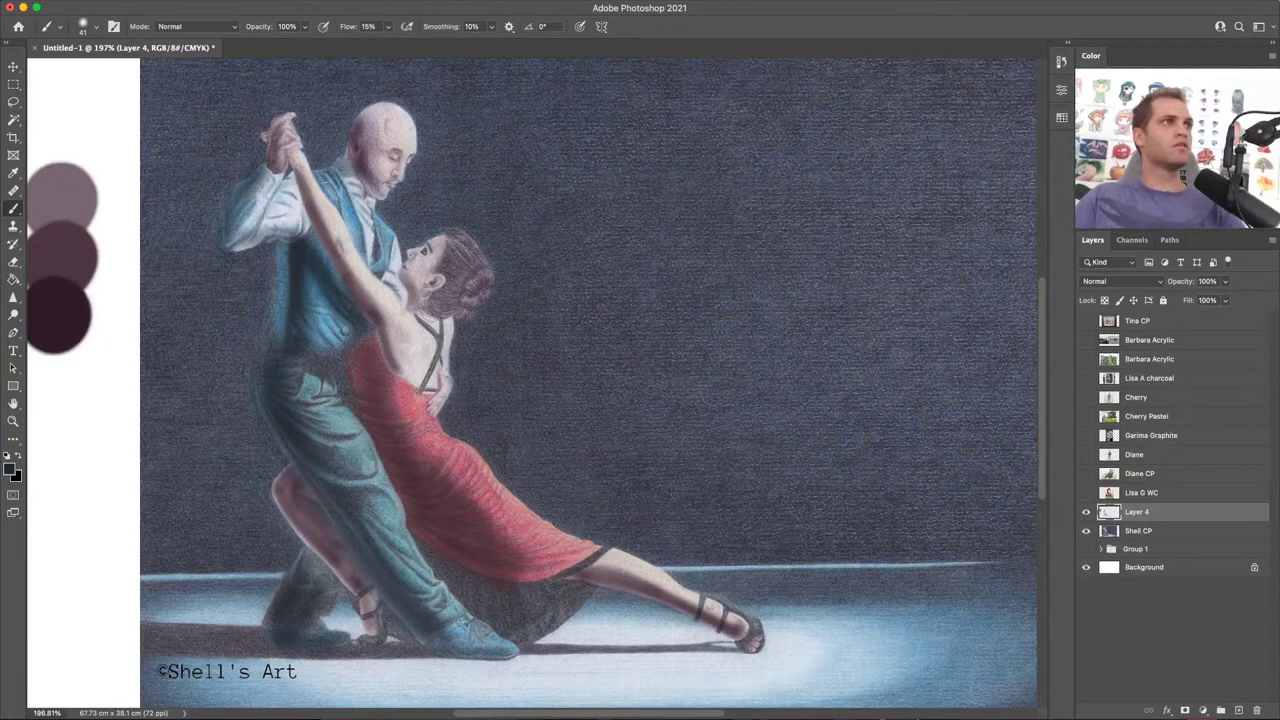
{"action": "mouse_move", "coordinate": [330, 165]}
{"action": "left_mouse_down"}
{"action": "mouse_move", "coordinate": [334, 180]}
{"action": "mouse_move", "coordinate": [346, 168]}
{"action": "mouse_move", "coordinate": [318, 182]}
{"action": "mouse_move", "coordinate": [360, 120]}
{"action": "left_mouse_up"}
Step: Toggle Layer 4's visibility to compare the whole dancers artwork with and without the added shadows
{"action": "scroll", "coordinate": [484, 230], "scroll_direction": "down", "scroll_amount": 5}
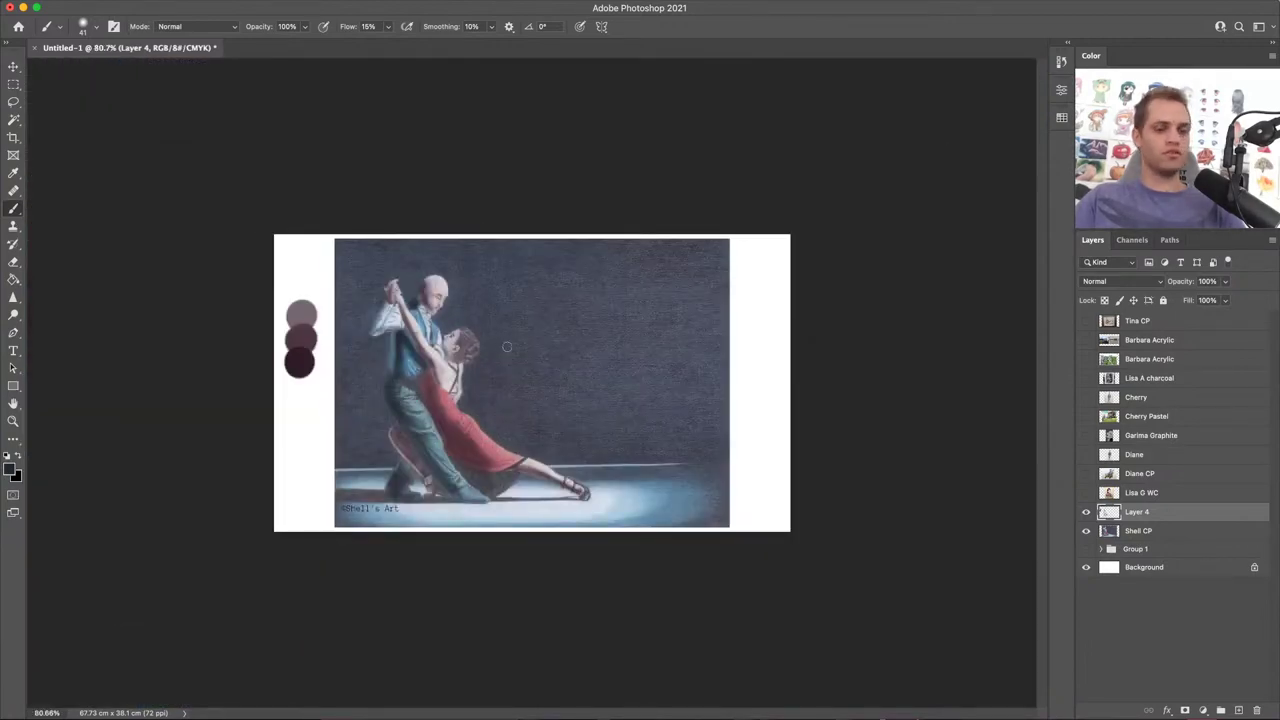
{"action": "key", "text": "z"}
{"action": "left_click_drag", "start_coordinate": [491, 368], "coordinate": [536, 364]}
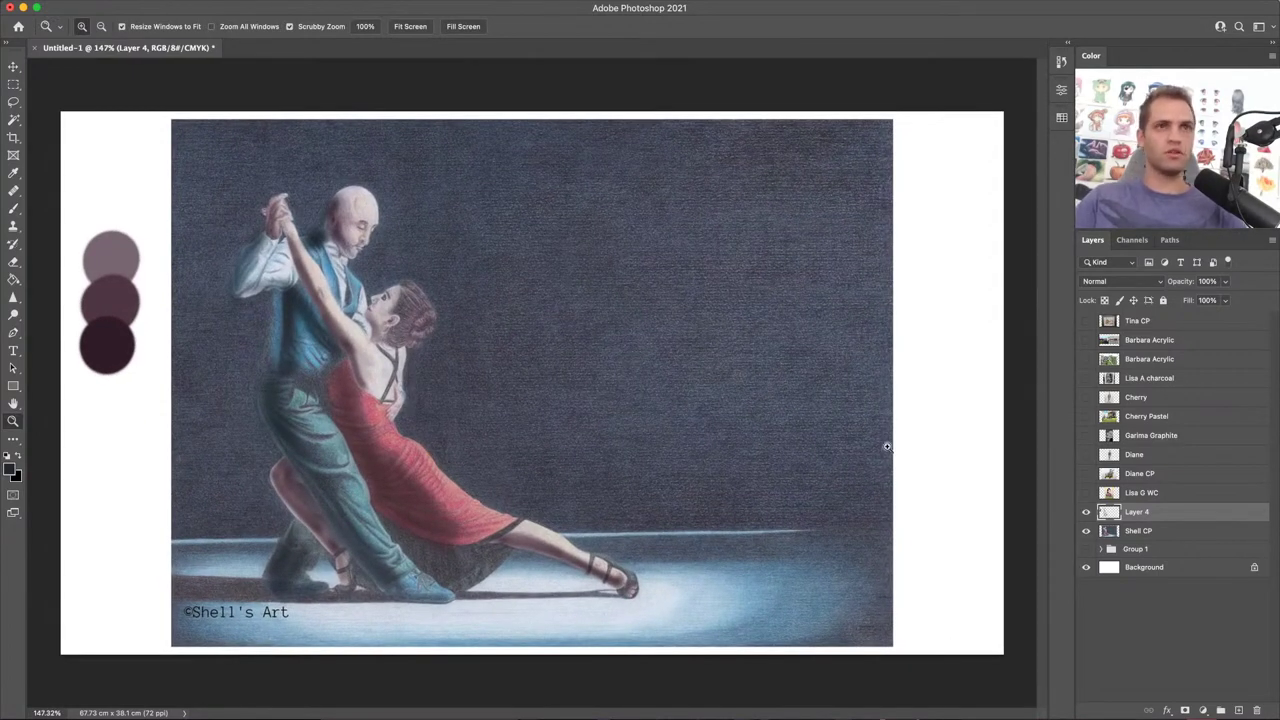
{"action": "left_click", "coordinate": [1086, 512]}
{"action": "left_click", "coordinate": [1086, 512]}
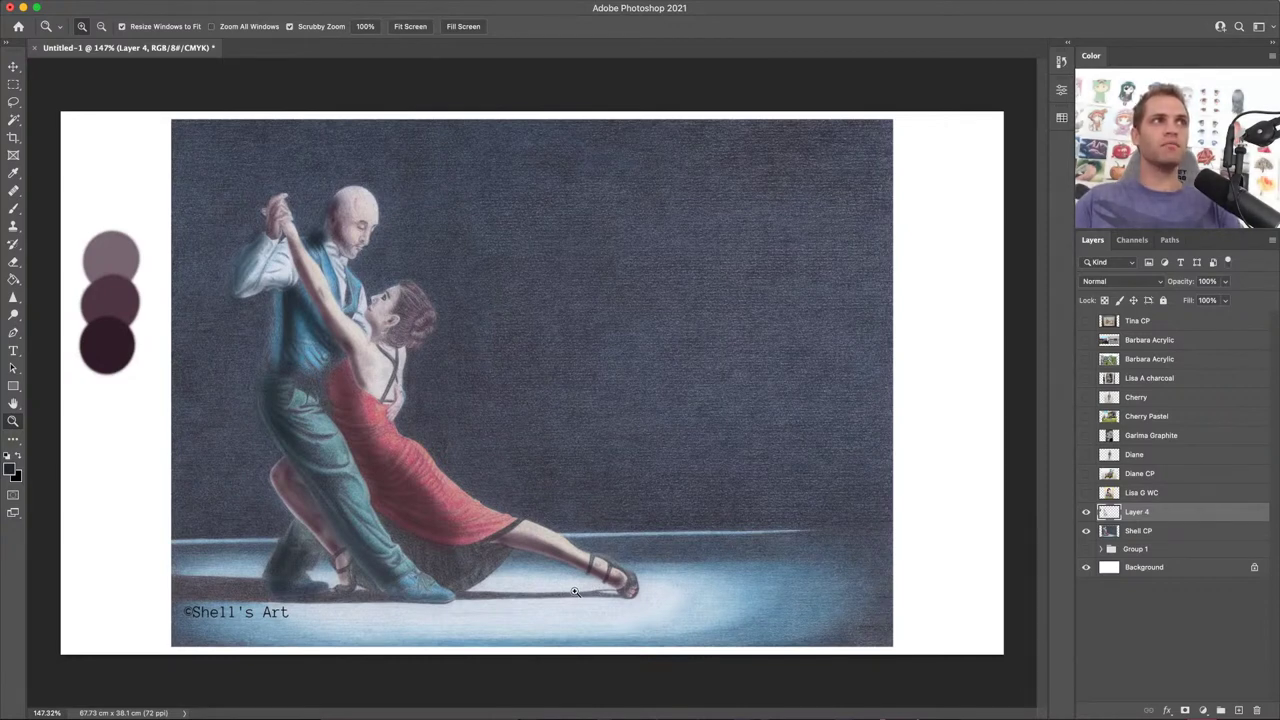
{"action": "key", "text": "alt"}
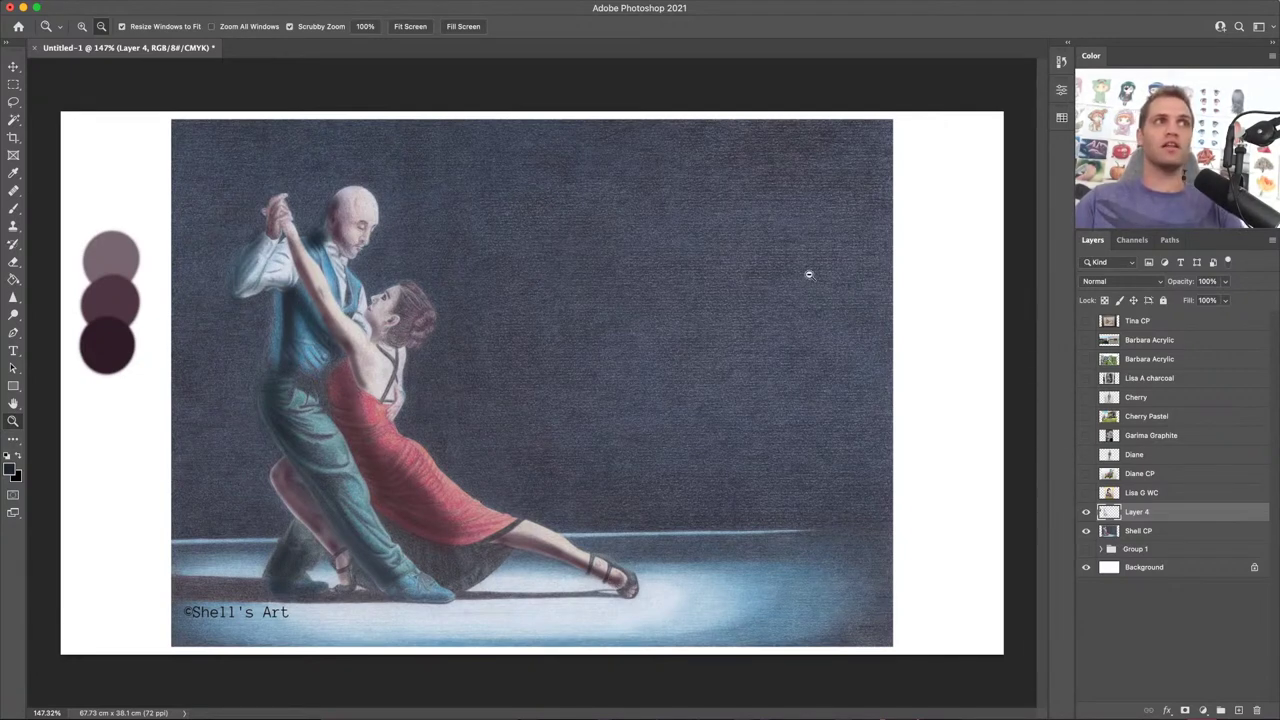
{"action": "key", "text": "alt"}
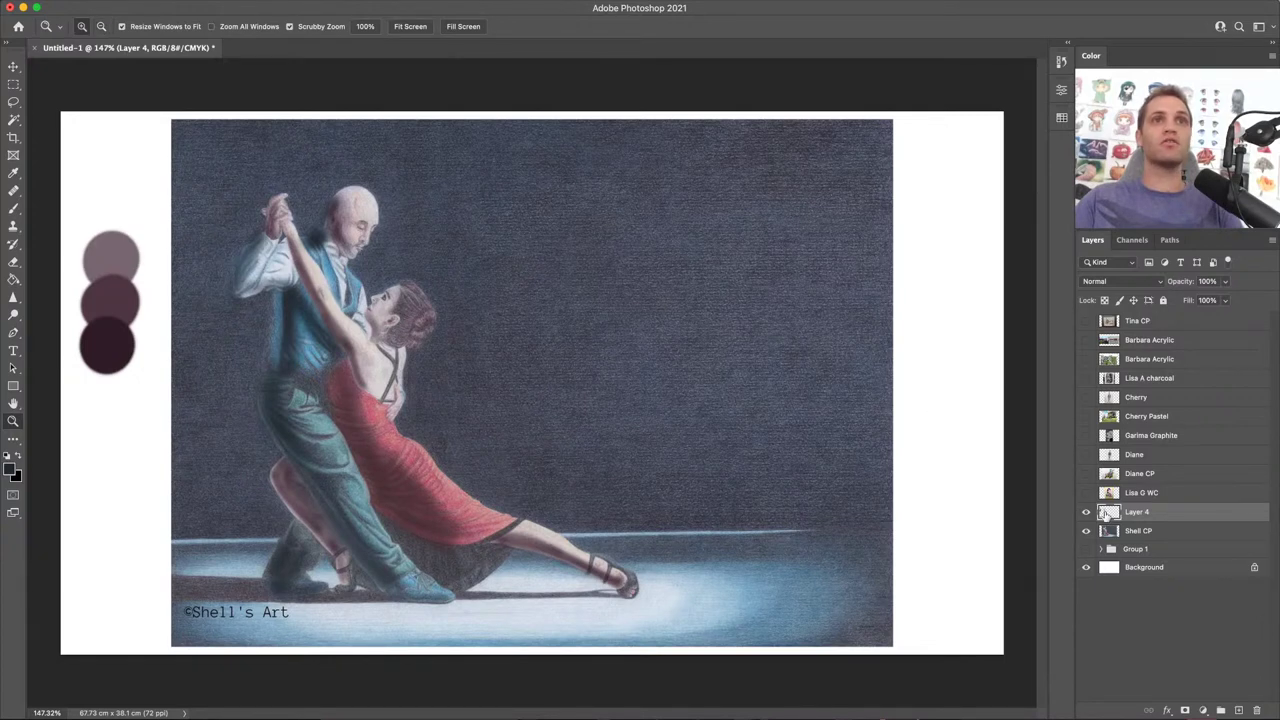
Step: Sample light blue from the lit floor and paint a soft glow in the dark backdrop's upper-right corner with a 343-pixel brush
{"action": "key", "text": "b"}
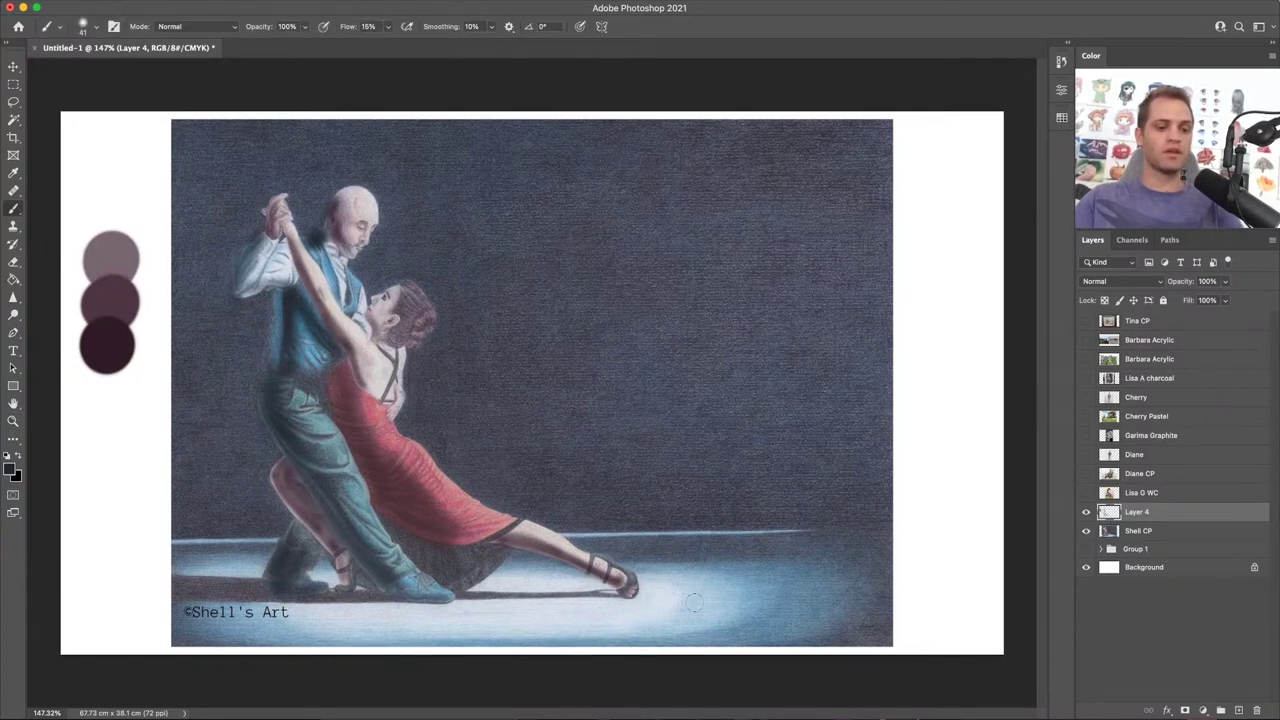
{"action": "left_click_drag", "start_coordinate": [704, 595], "coordinate": [828, 563]}
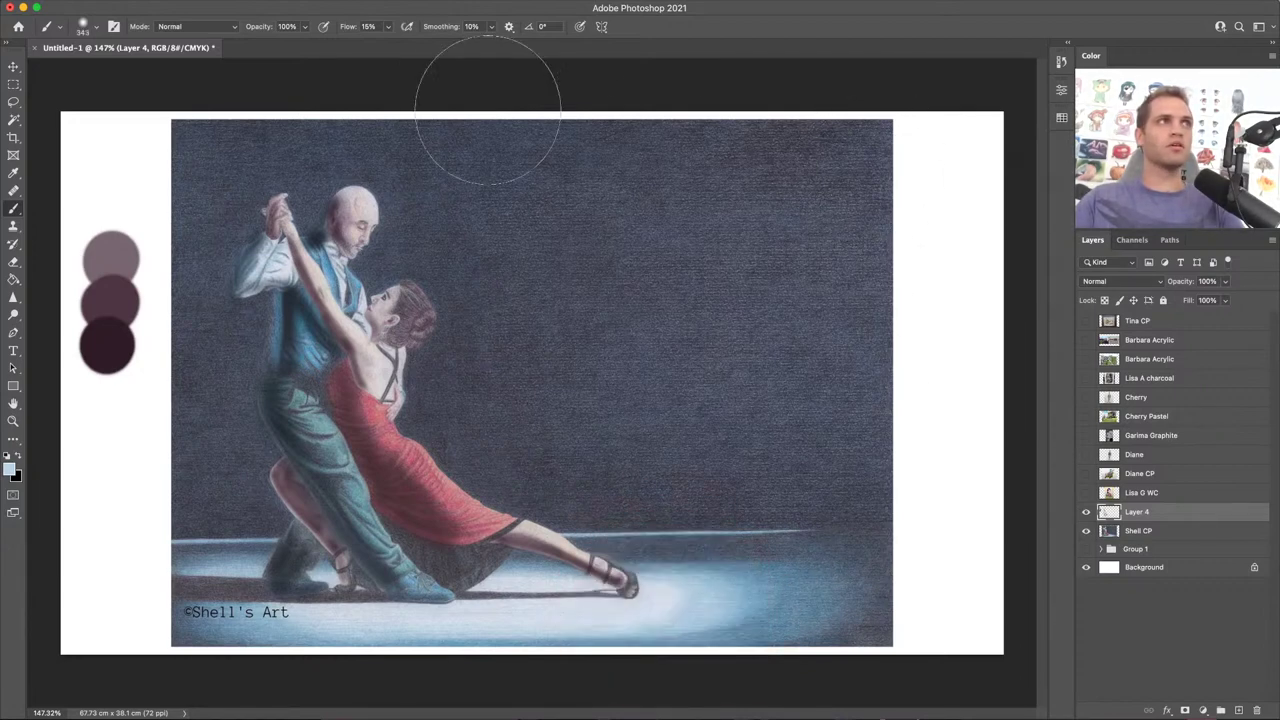
{"action": "left_click_drag", "start_coordinate": [937, 100], "coordinate": [749, 214]}
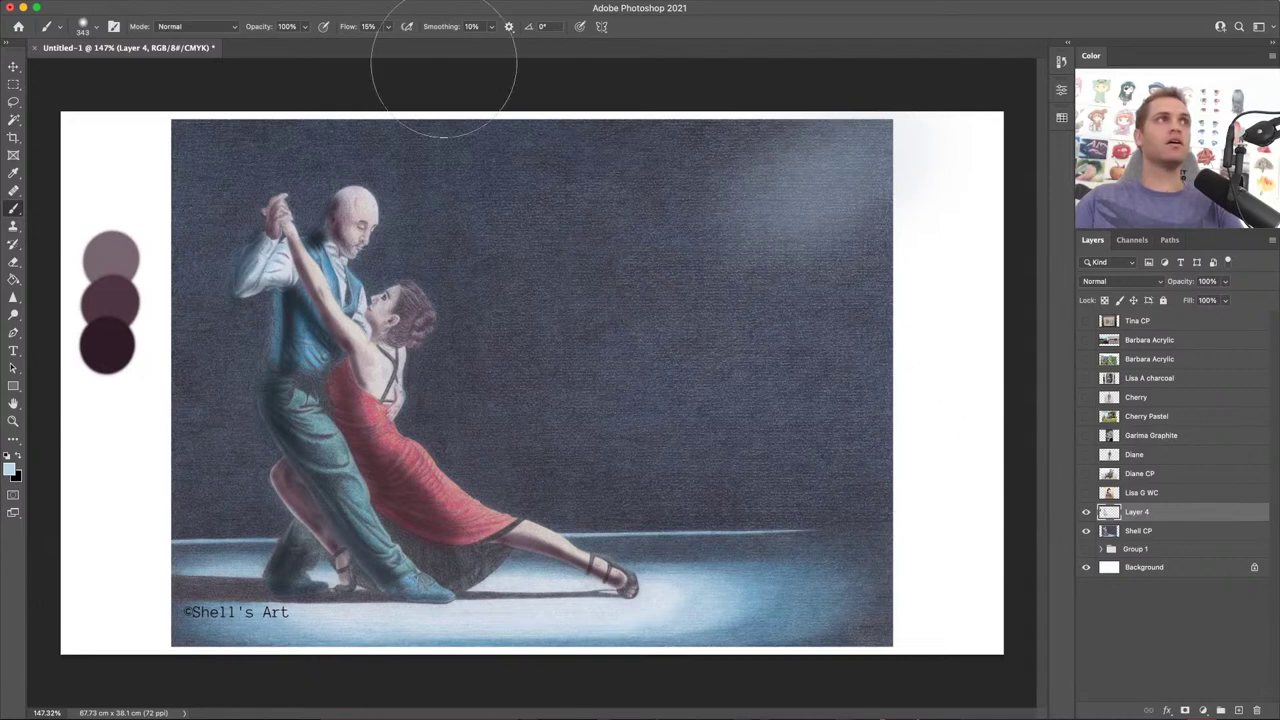
Step: Lower the brush flow to 4% and extend the light beam from the artwork's upper-right corner towards the dancers
{"action": "left_click", "coordinate": [388, 27]}
{"action": "left_click_drag", "start_coordinate": [381, 46], "coordinate": [381, 48]}
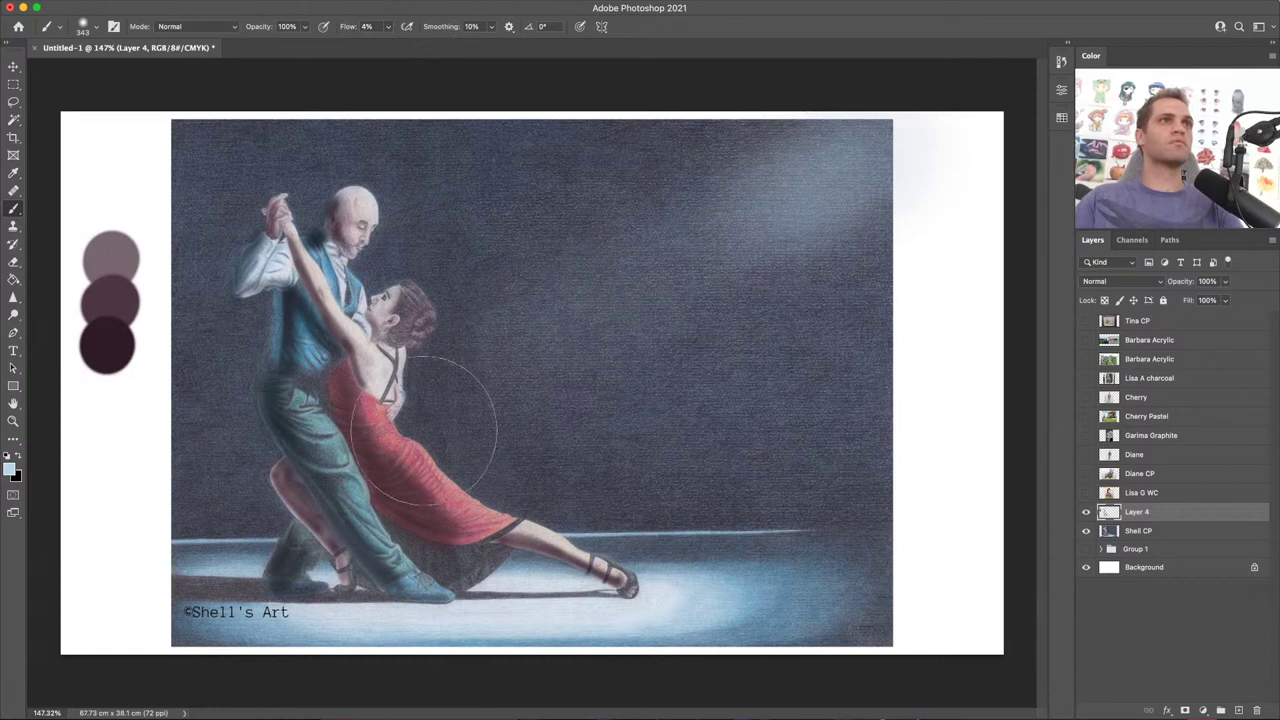
{"action": "mouse_move", "coordinate": [940, 131]}
{"action": "left_mouse_down"}
{"action": "mouse_move", "coordinate": [879, 122]}
{"action": "mouse_move", "coordinate": [721, 187]}
{"action": "mouse_move", "coordinate": [1011, 222]}
{"action": "mouse_move", "coordinate": [871, 131]}
{"action": "mouse_move", "coordinate": [824, 150]}
{"action": "left_mouse_up"}
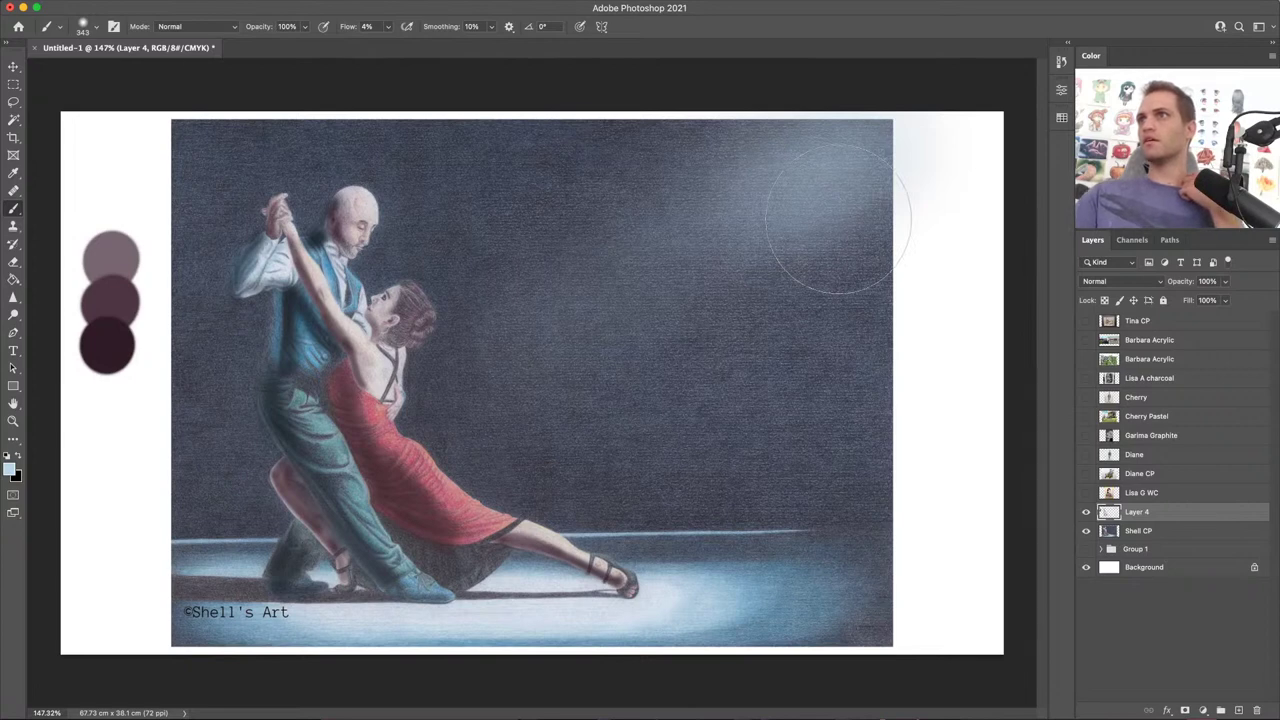
Step: Hide the tango artwork and Layer 4, show the watercolour portrait of the woman, and add a new empty layer above it
{"action": "left_click", "coordinate": [1087, 531]}
{"action": "left_click", "coordinate": [1086, 512]}
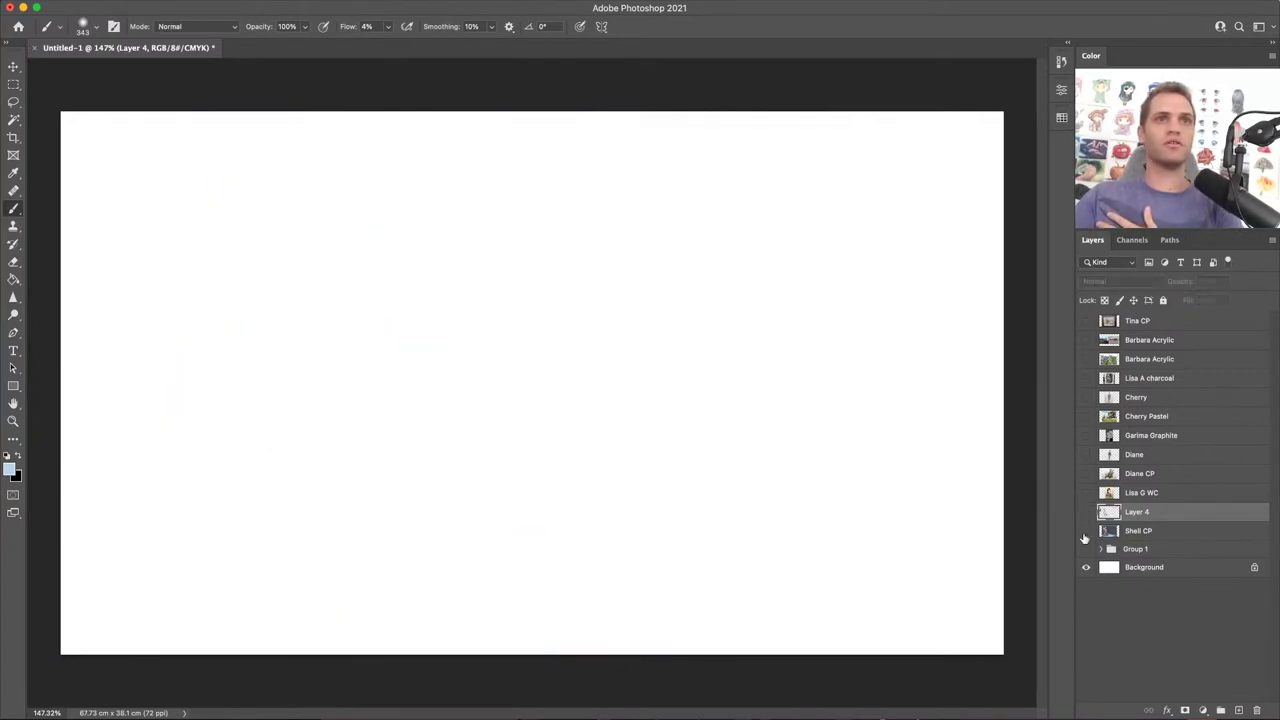
{"action": "left_click", "coordinate": [1087, 494]}
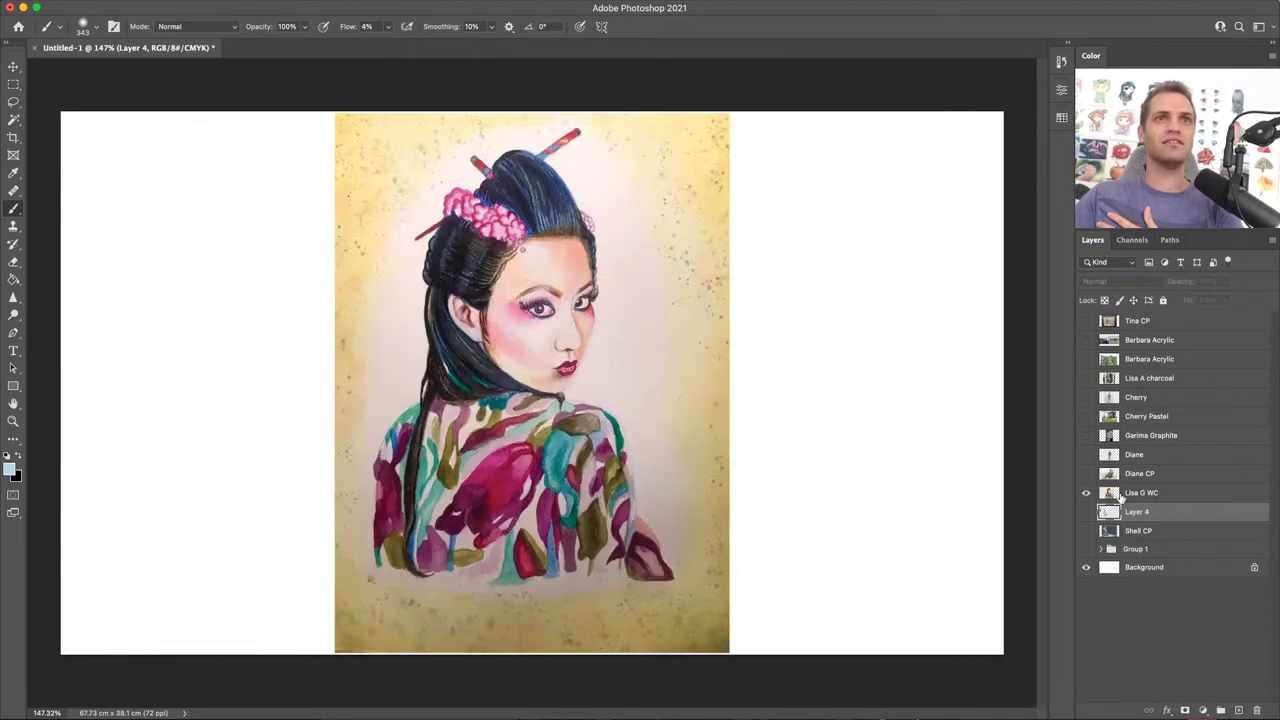
{"action": "left_click", "coordinate": [1182, 496]}
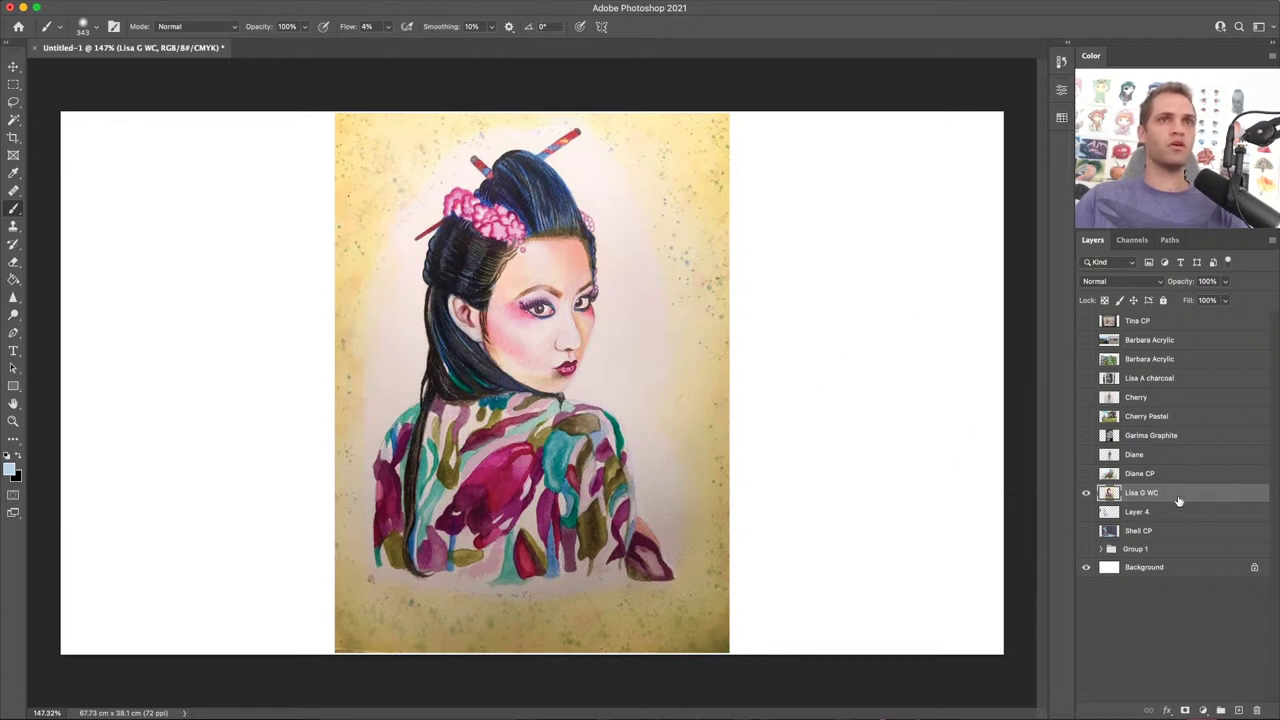
{"action": "left_click", "coordinate": [1239, 710]}
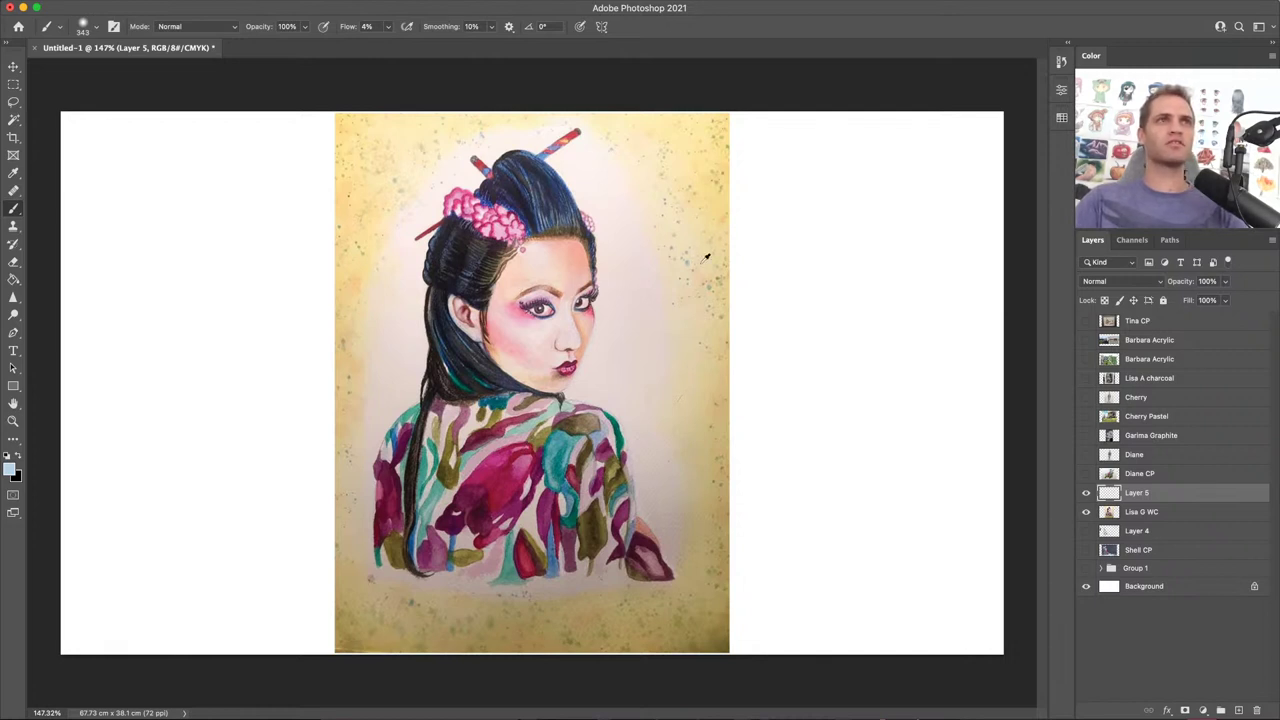
Step: Try a Hue/Saturation shift of -15 hue directly on the watercolour portrait layer and undo it
{"action": "left_click", "coordinate": [1180, 512]}
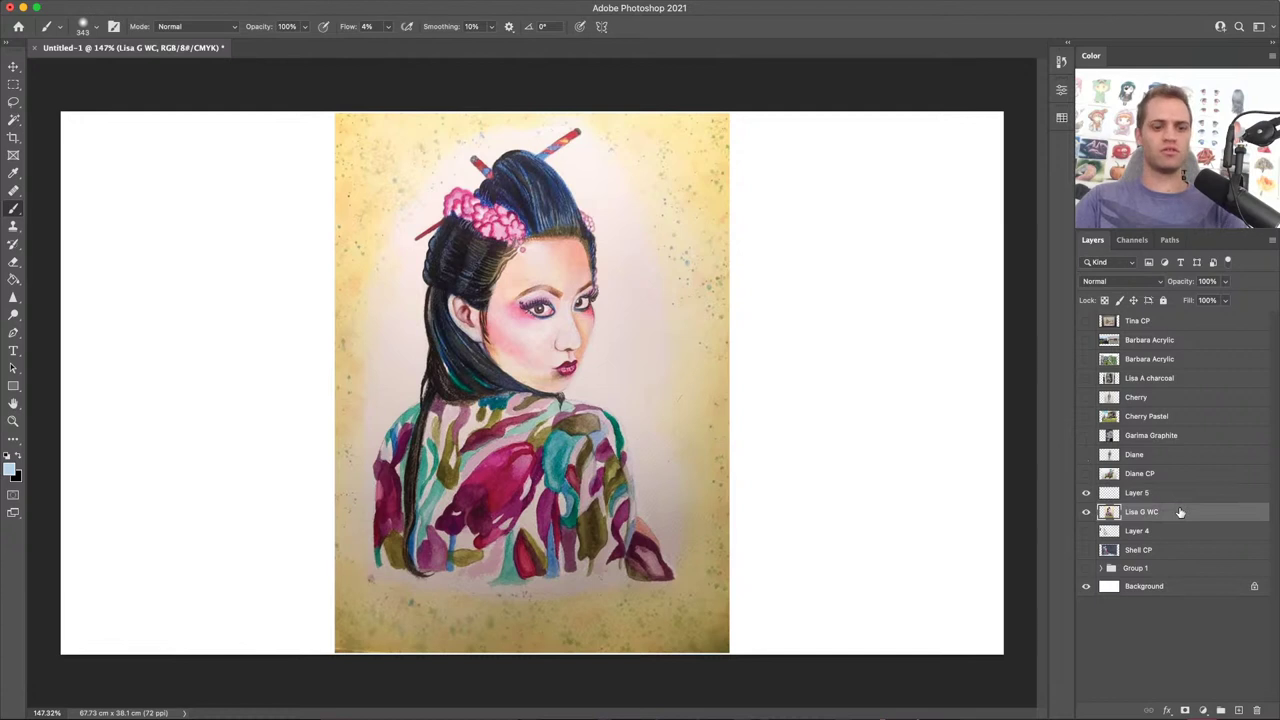
{"action": "key", "text": "super+u"}
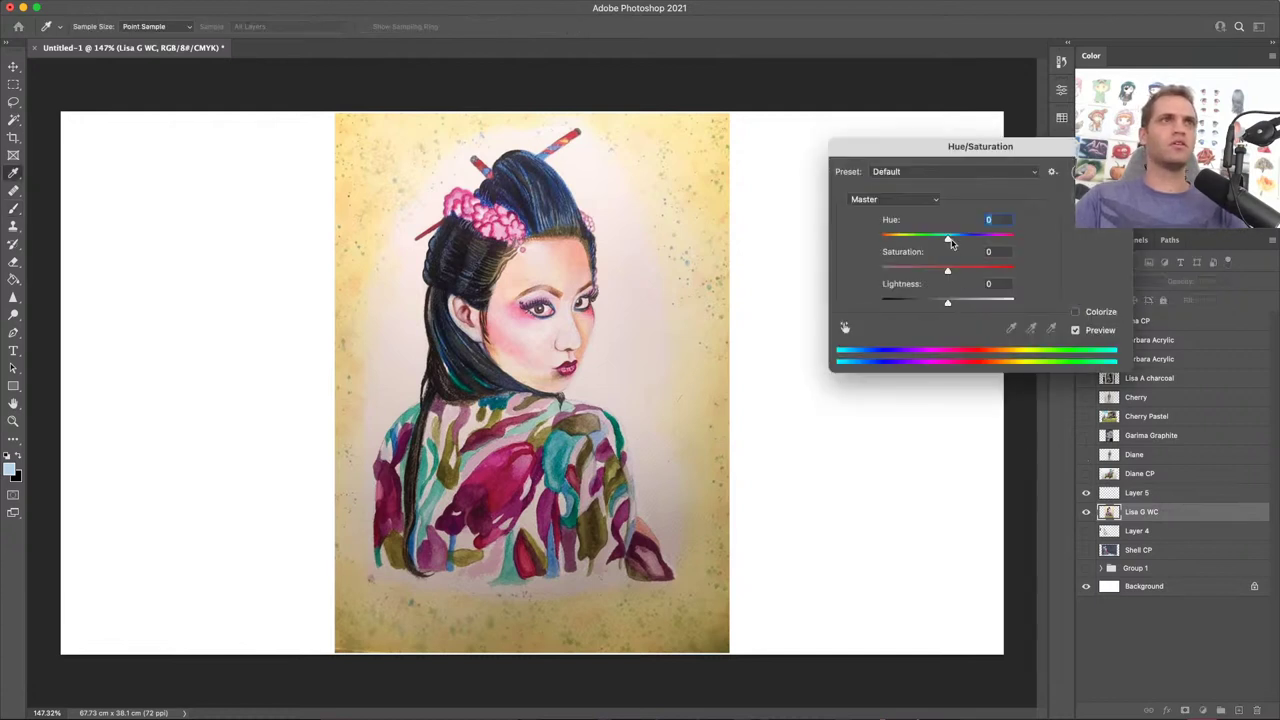
{"action": "left_click_drag", "start_coordinate": [950, 242], "coordinate": [938, 242]}
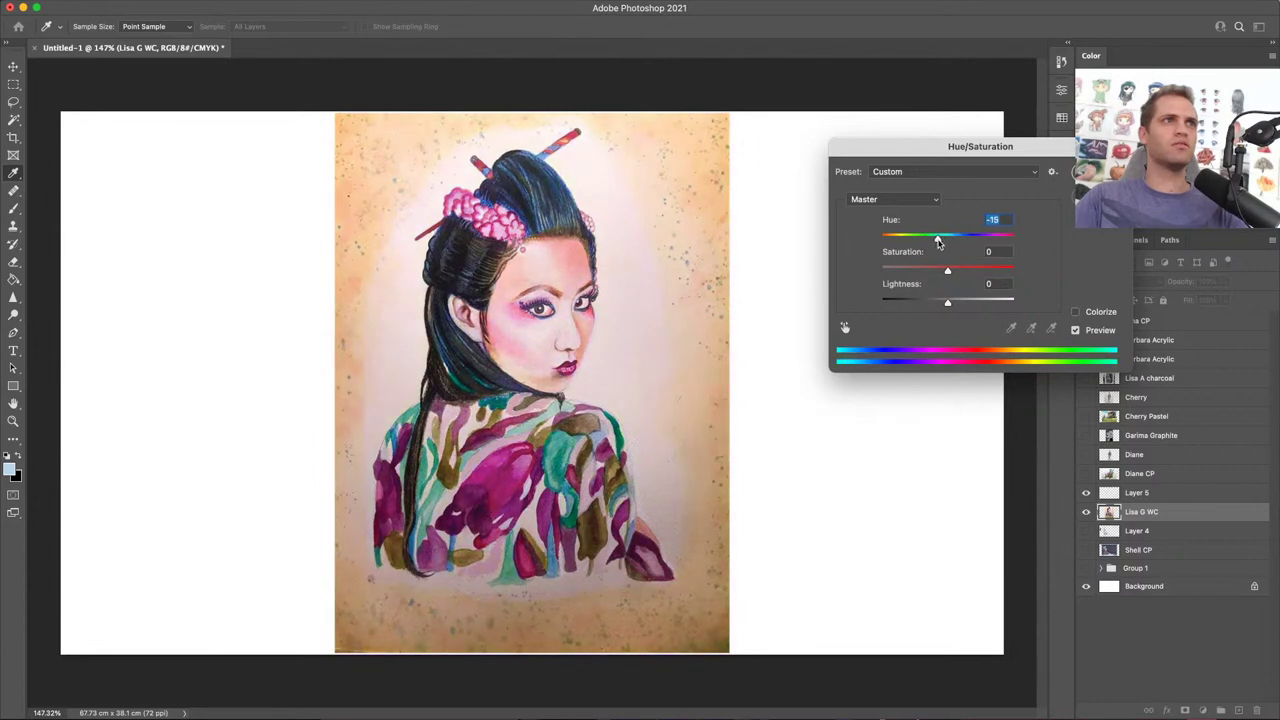
{"action": "key", "text": "Return"}
{"action": "key", "text": "b"}
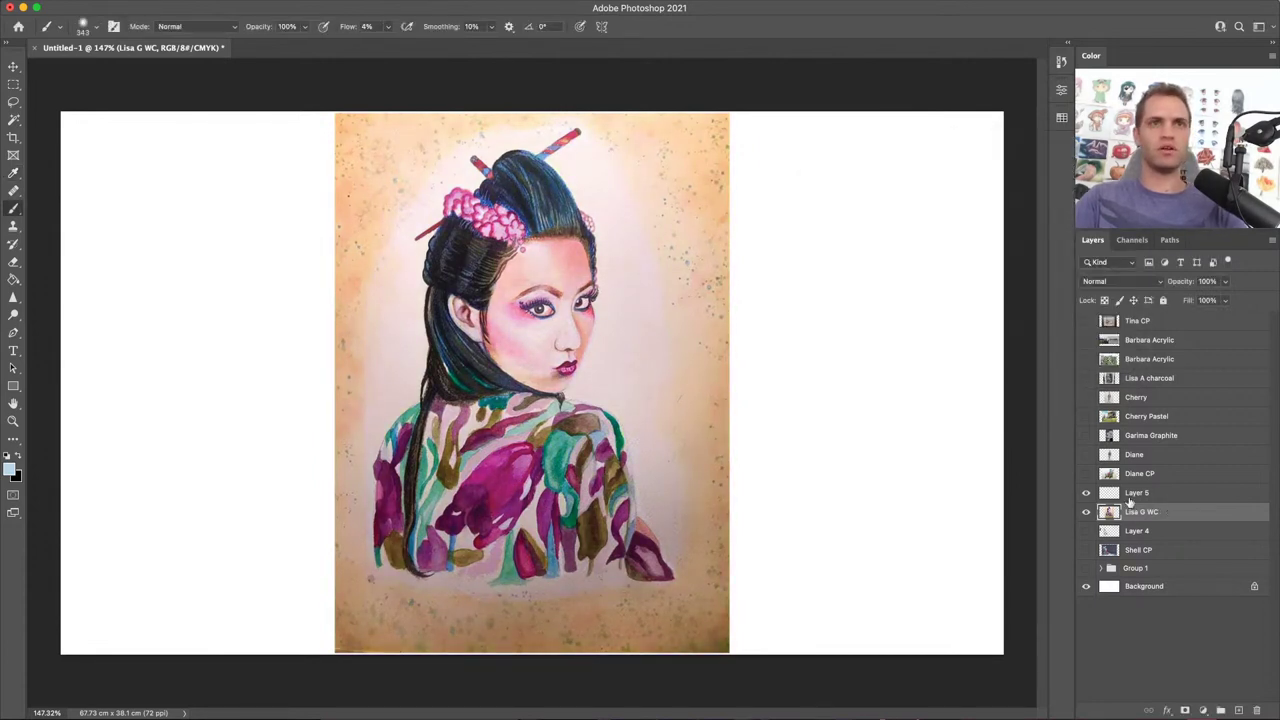
{"action": "key", "text": "super+z"}
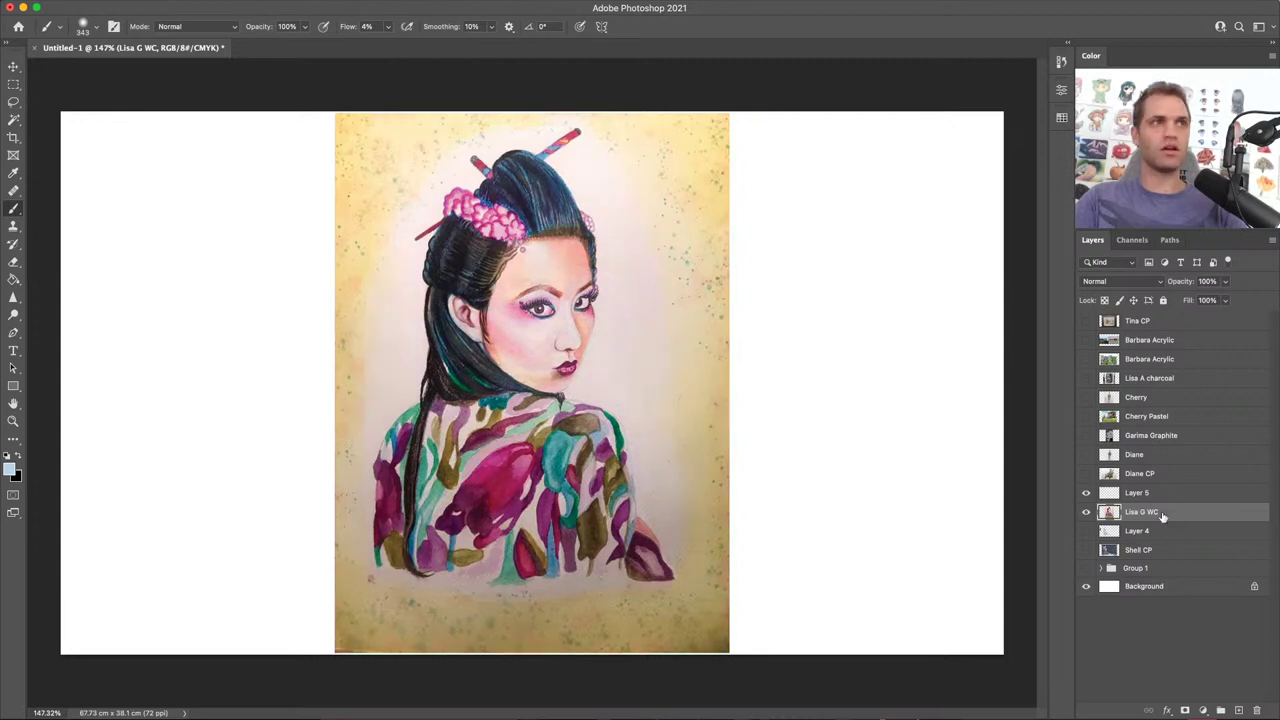
{"action": "left_click", "coordinate": [1203, 710]}
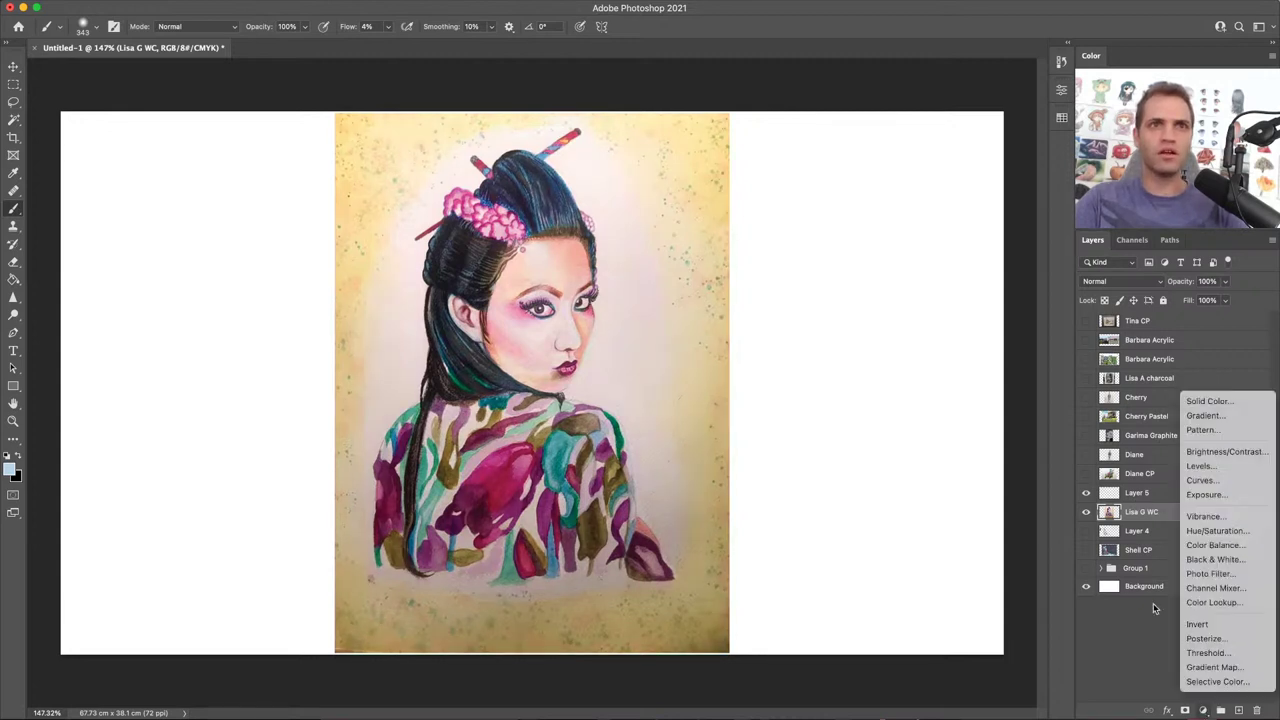
{"action": "left_click", "coordinate": [1203, 547]}
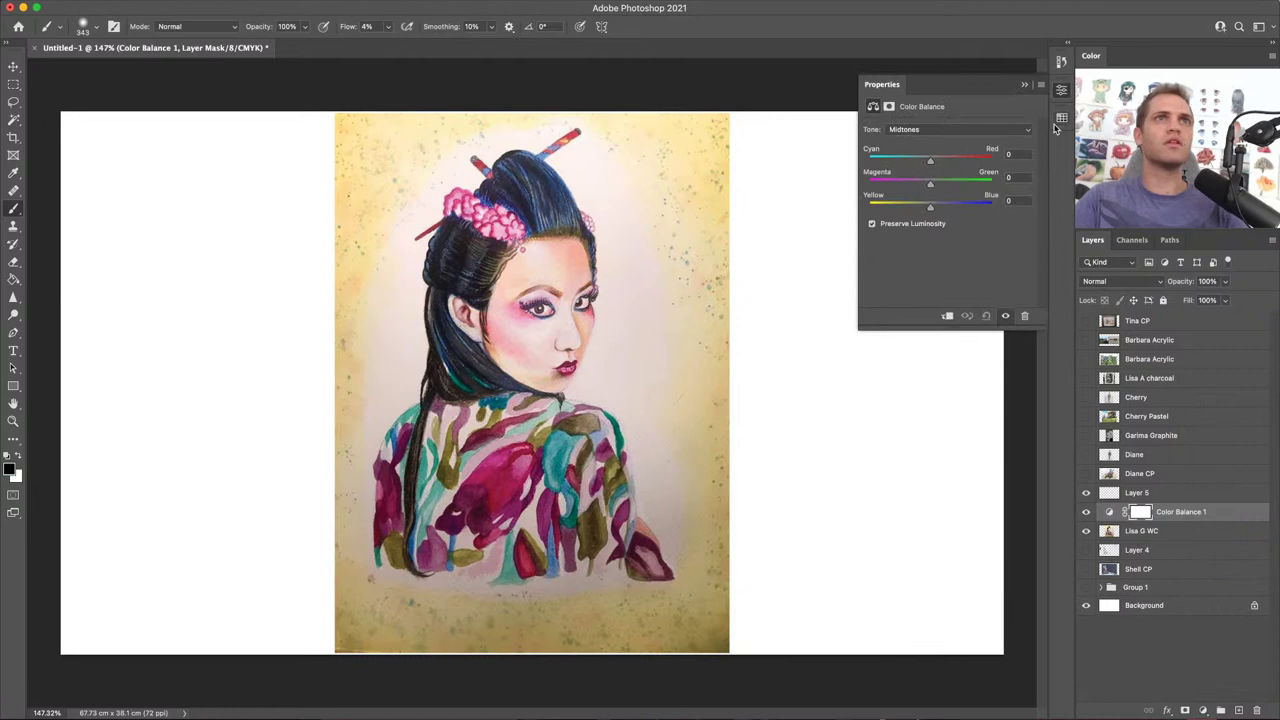
{"action": "left_click", "coordinate": [1062, 90]}
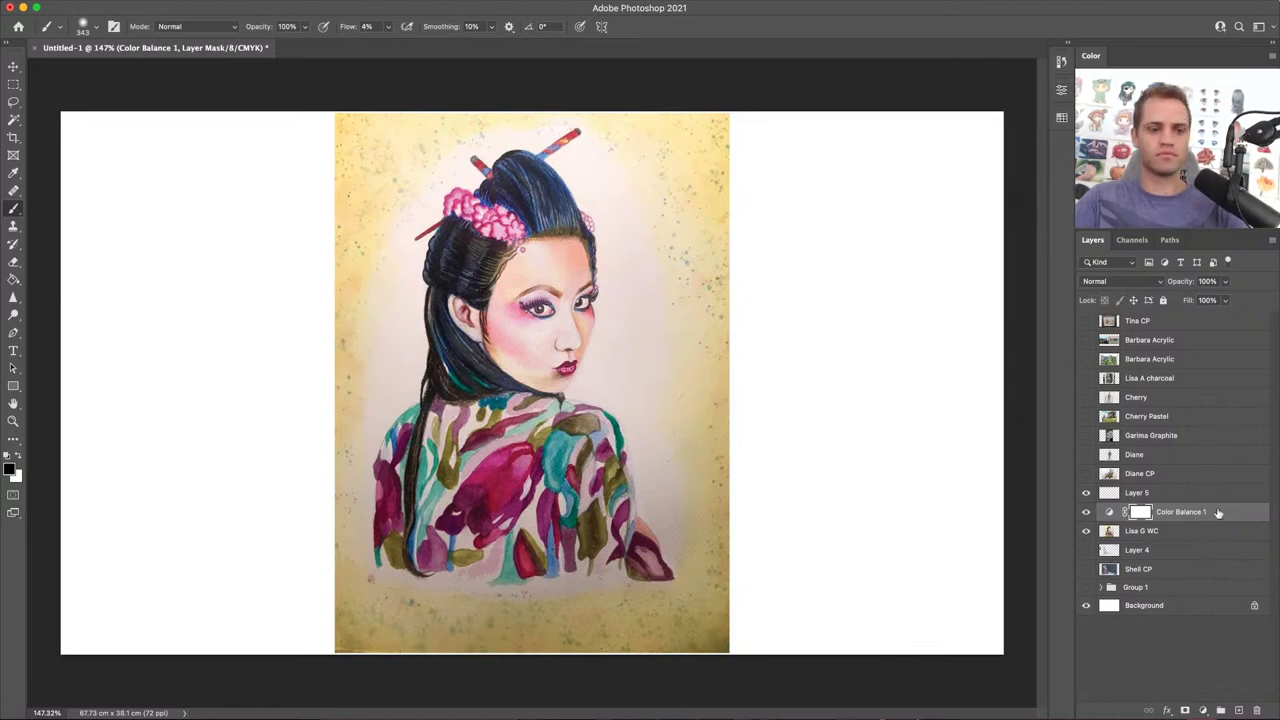
{"action": "key", "text": "super+z"}
Step: Add a Hue/Saturation adjustment layer above Layer 5 with the hue set to -13
{"action": "left_click", "coordinate": [1203, 710]}
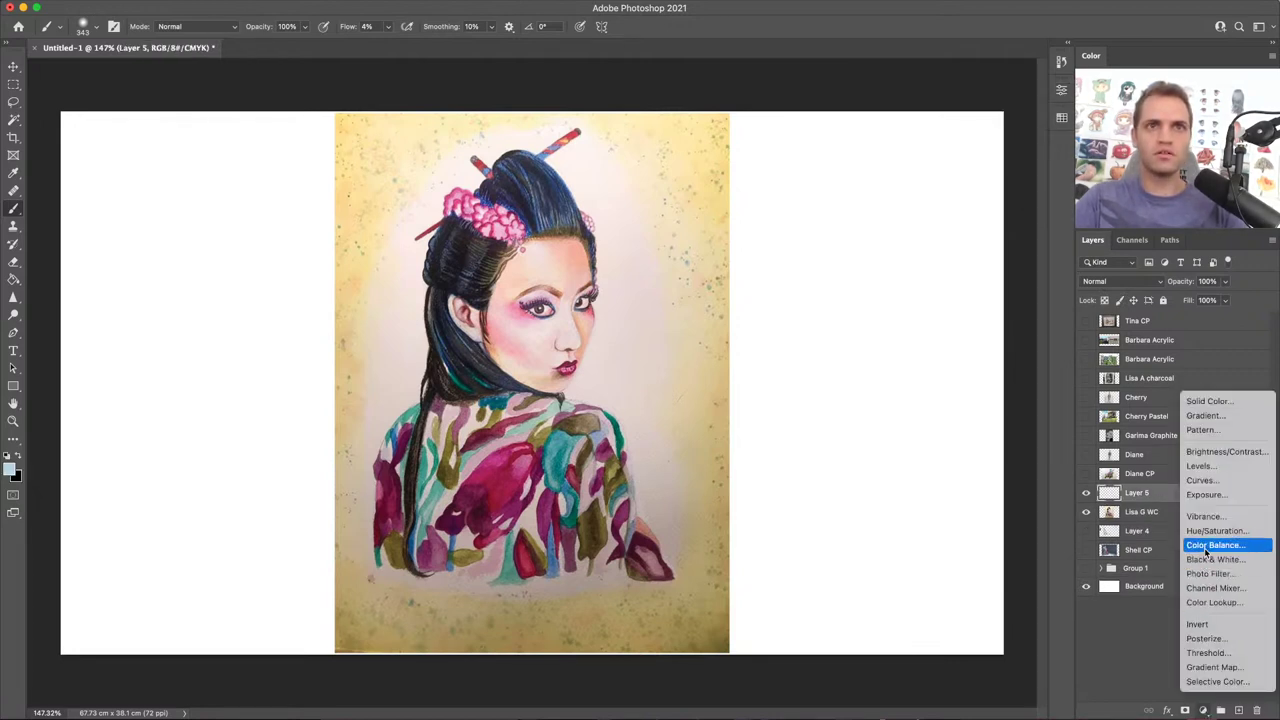
{"action": "left_click", "coordinate": [1210, 531]}
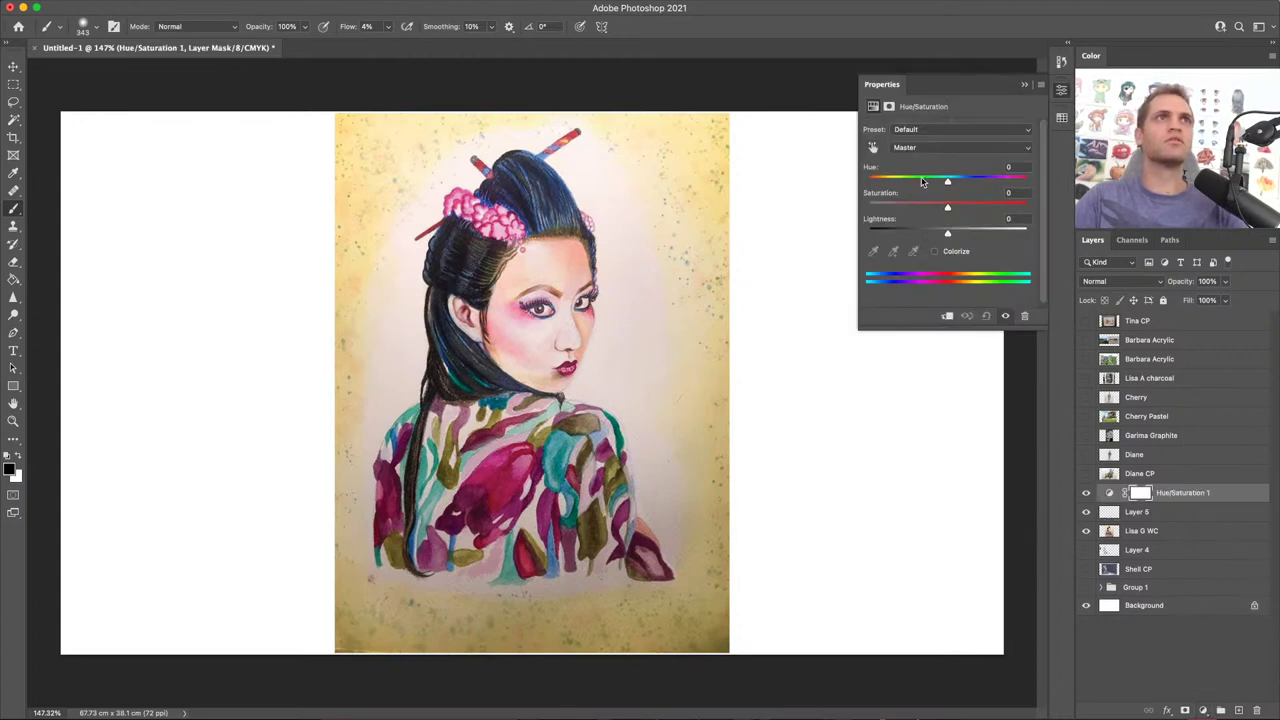
{"action": "left_click_drag", "start_coordinate": [947, 181], "coordinate": [940, 183]}
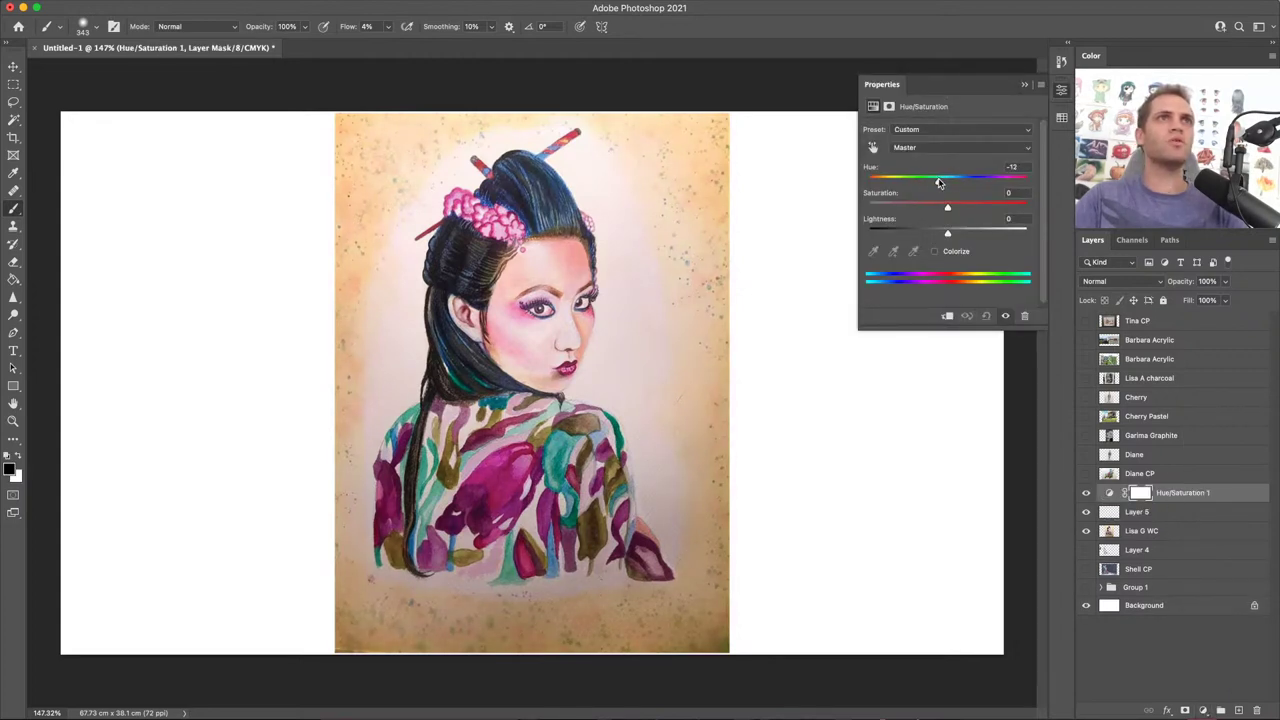
{"action": "left_click", "coordinate": [1038, 87]}
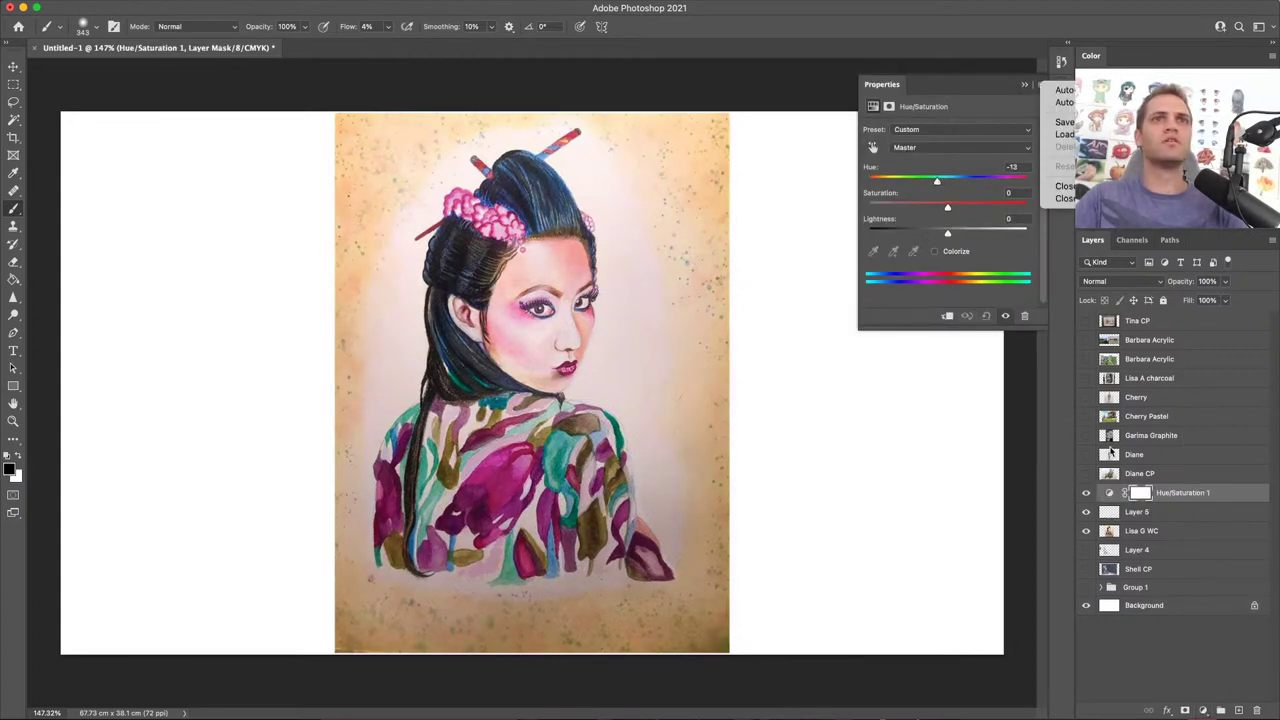
{"action": "left_click", "coordinate": [1054, 334]}
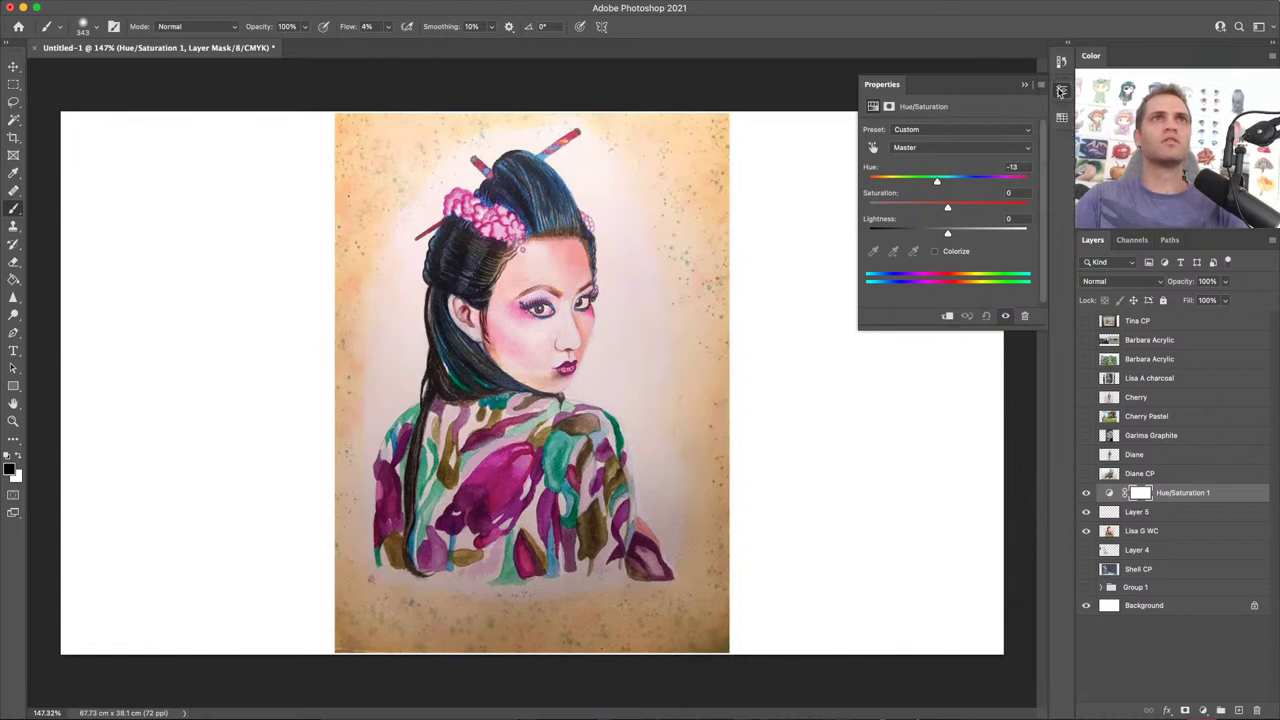
{"action": "left_click", "coordinate": [1062, 89]}
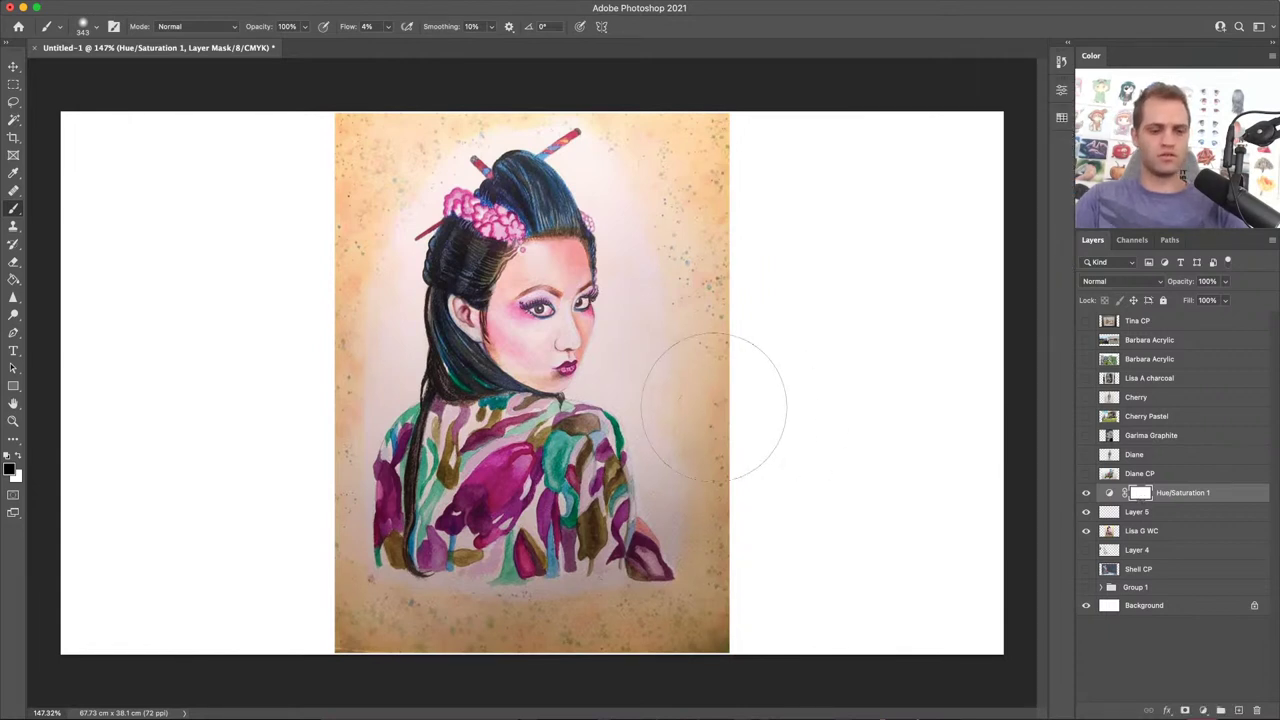
Step: Mask the woman's figure out of the Hue/Saturation adjustment with a black brush at 100% flow and compare with the adjustment hidden and shown
{"action": "left_click_drag", "start_coordinate": [605, 414], "coordinate": [575, 414]}
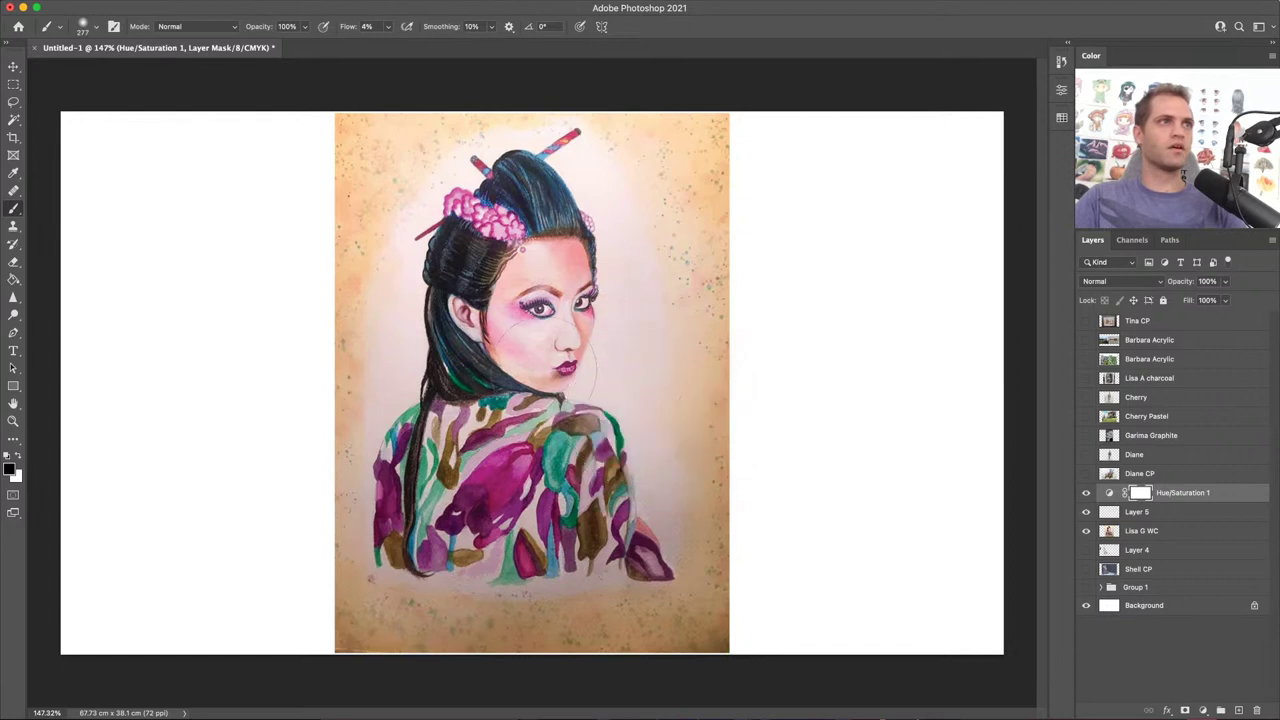
{"action": "key", "text": "x"}
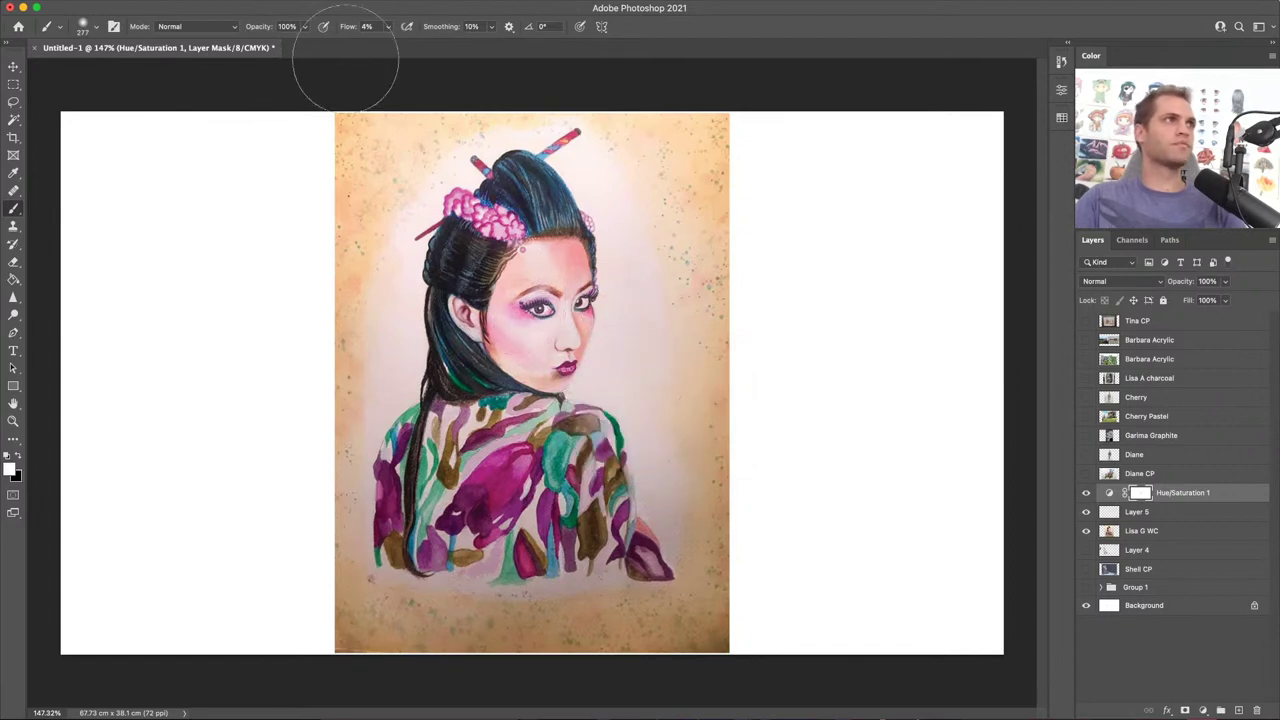
{"action": "left_click", "coordinate": [389, 26]}
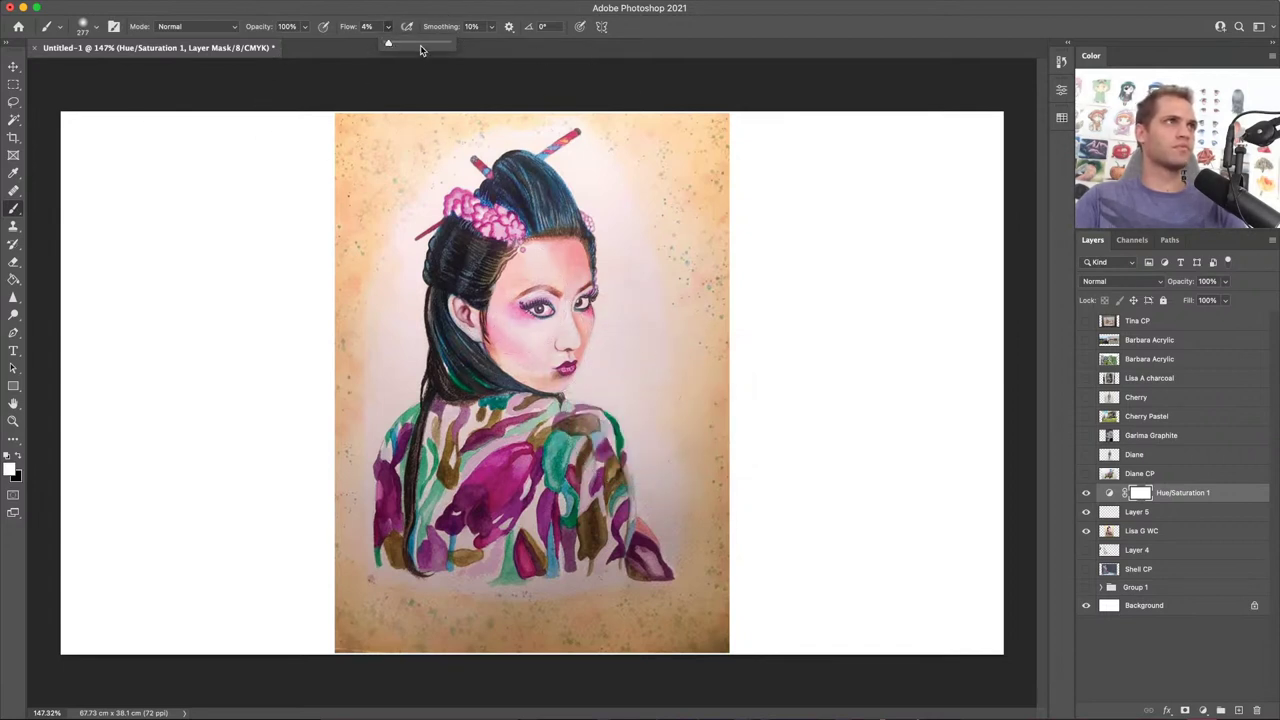
{"action": "left_click_drag", "start_coordinate": [421, 46], "coordinate": [456, 44]}
{"action": "key", "text": "x"}
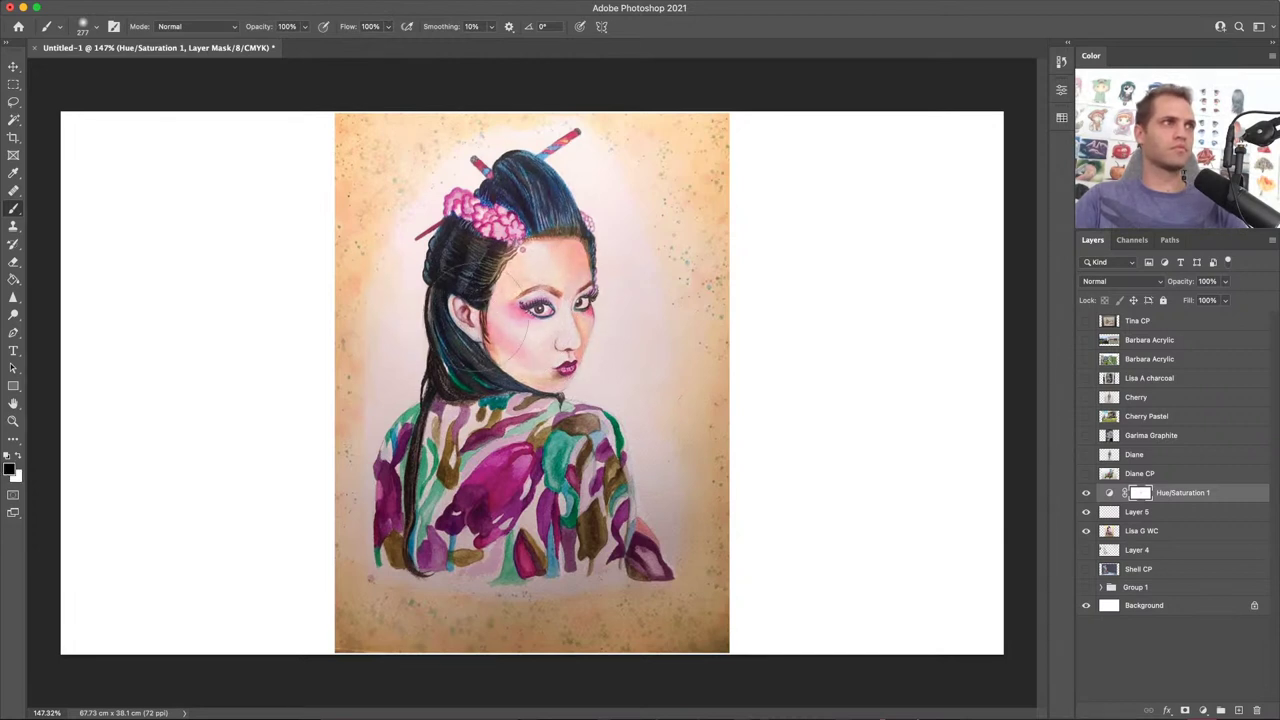
{"action": "mouse_move", "coordinate": [456, 350]}
{"action": "left_mouse_down"}
{"action": "mouse_move", "coordinate": [467, 374]}
{"action": "mouse_move", "coordinate": [592, 343]}
{"action": "left_mouse_up"}
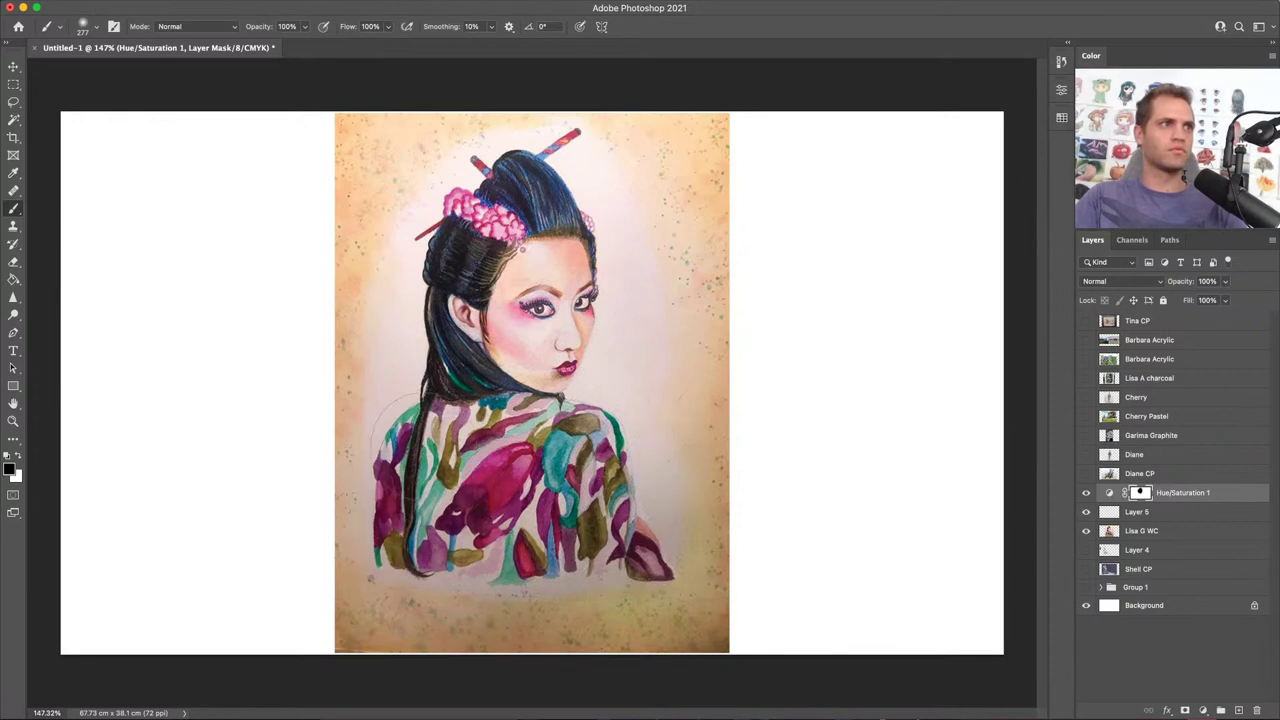
{"action": "mouse_move", "coordinate": [434, 361]}
{"action": "left_mouse_down"}
{"action": "mouse_move", "coordinate": [570, 180]}
{"action": "mouse_move", "coordinate": [500, 140]}
{"action": "mouse_move", "coordinate": [420, 262]}
{"action": "left_mouse_up"}
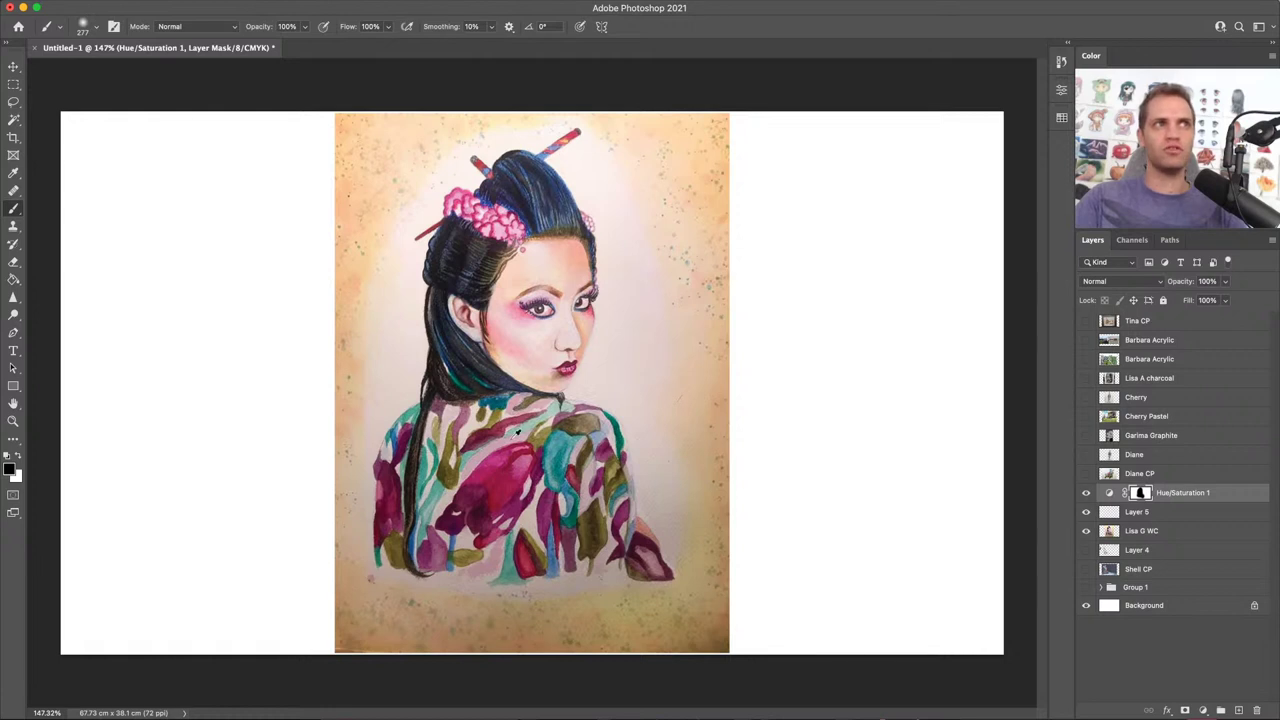
{"action": "left_click", "coordinate": [1086, 493]}
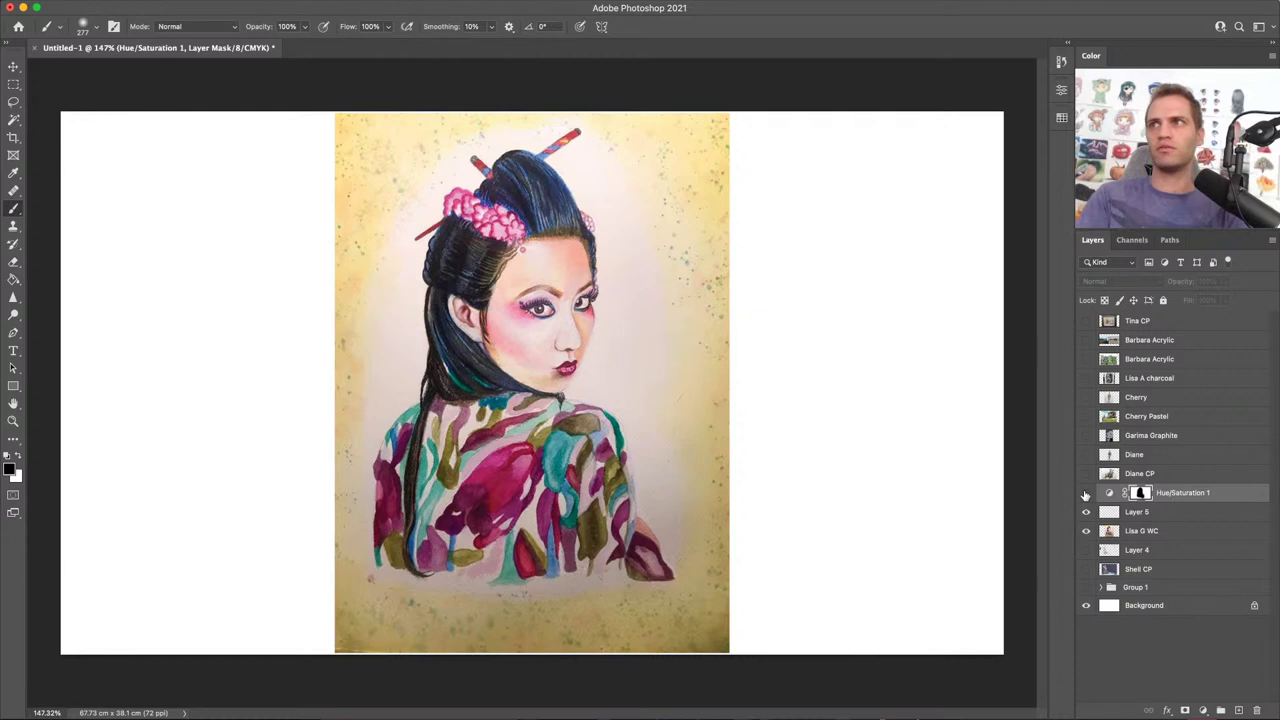
{"action": "left_click", "coordinate": [1085, 493]}
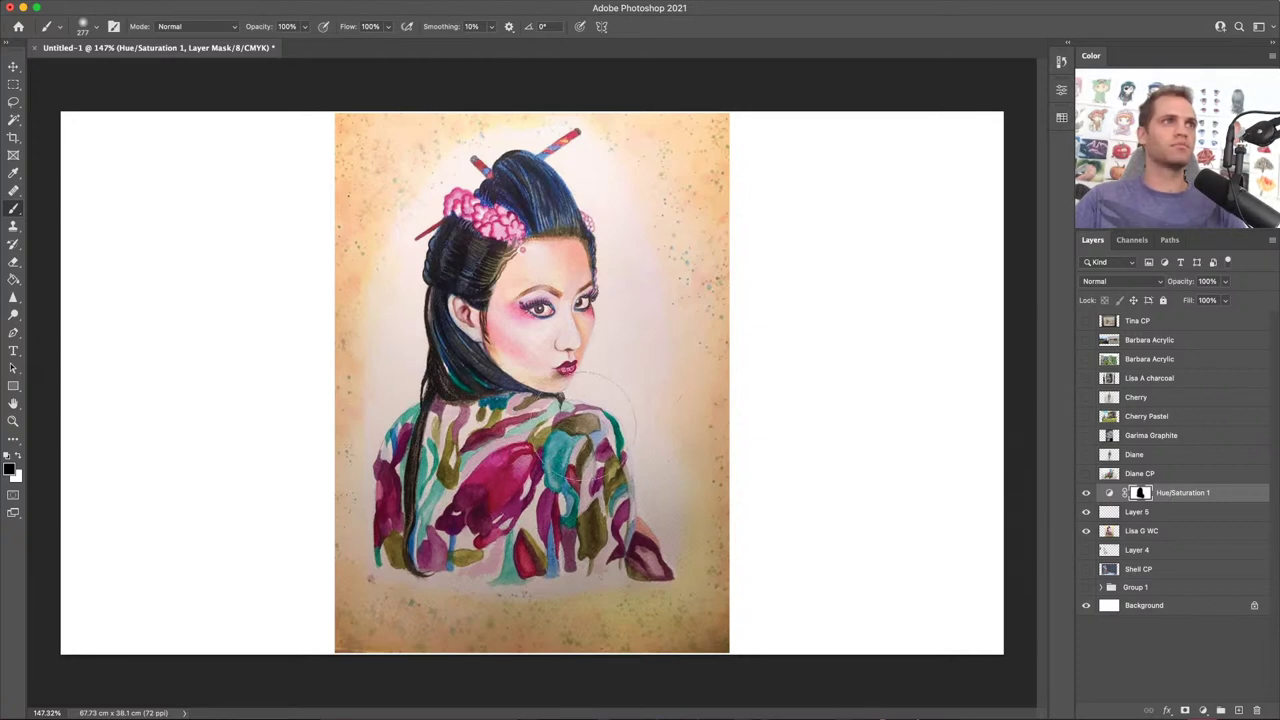
Step: Select Layer 5 and use a low-flow brush to extend the pale background glow around the woman's shoulders and below the kimono
{"action": "left_click_drag", "start_coordinate": [613, 361], "coordinate": [586, 367]}
{"action": "left_click", "coordinate": [1180, 515]}
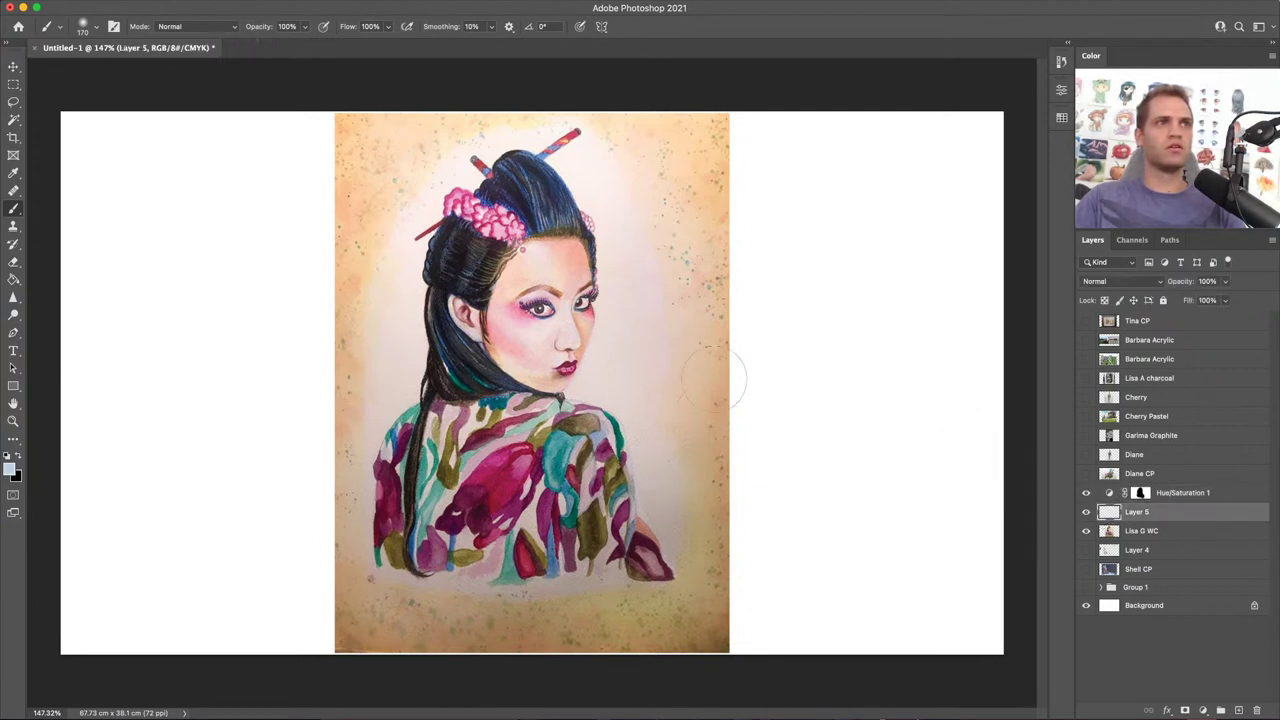
{"action": "left_click", "coordinate": [389, 27]}
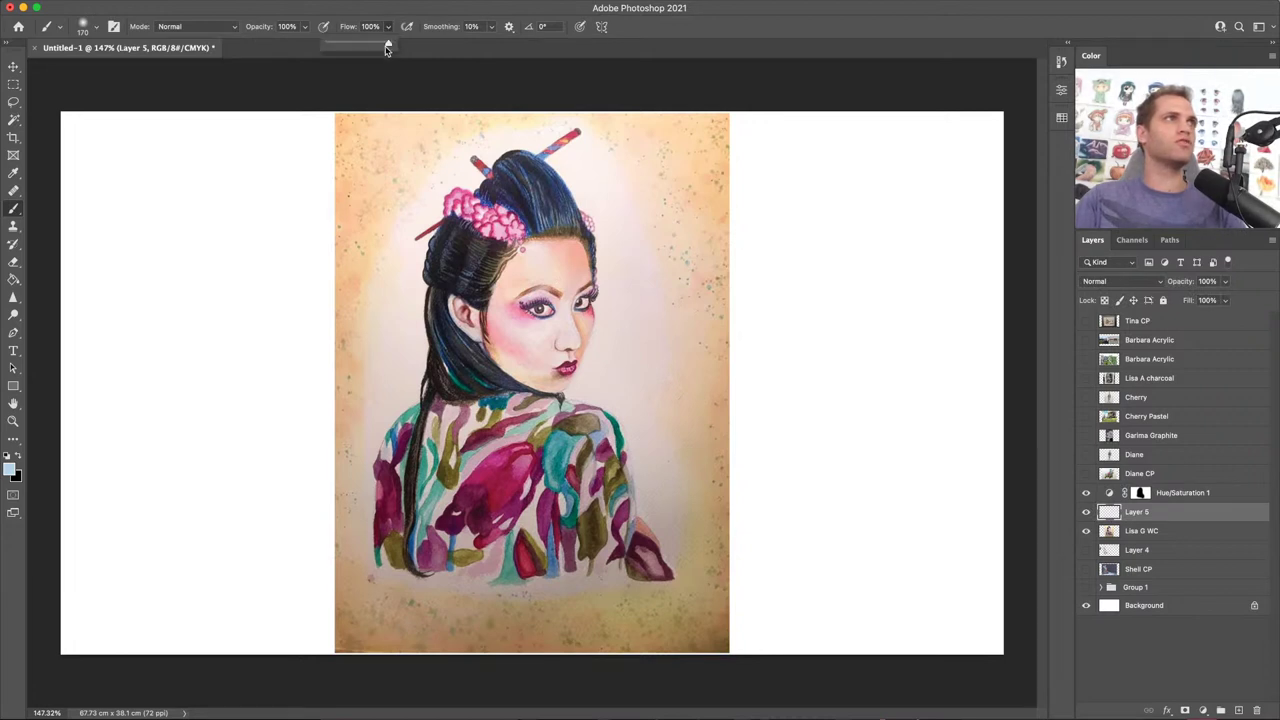
{"action": "left_click_drag", "start_coordinate": [388, 46], "coordinate": [344, 47]}
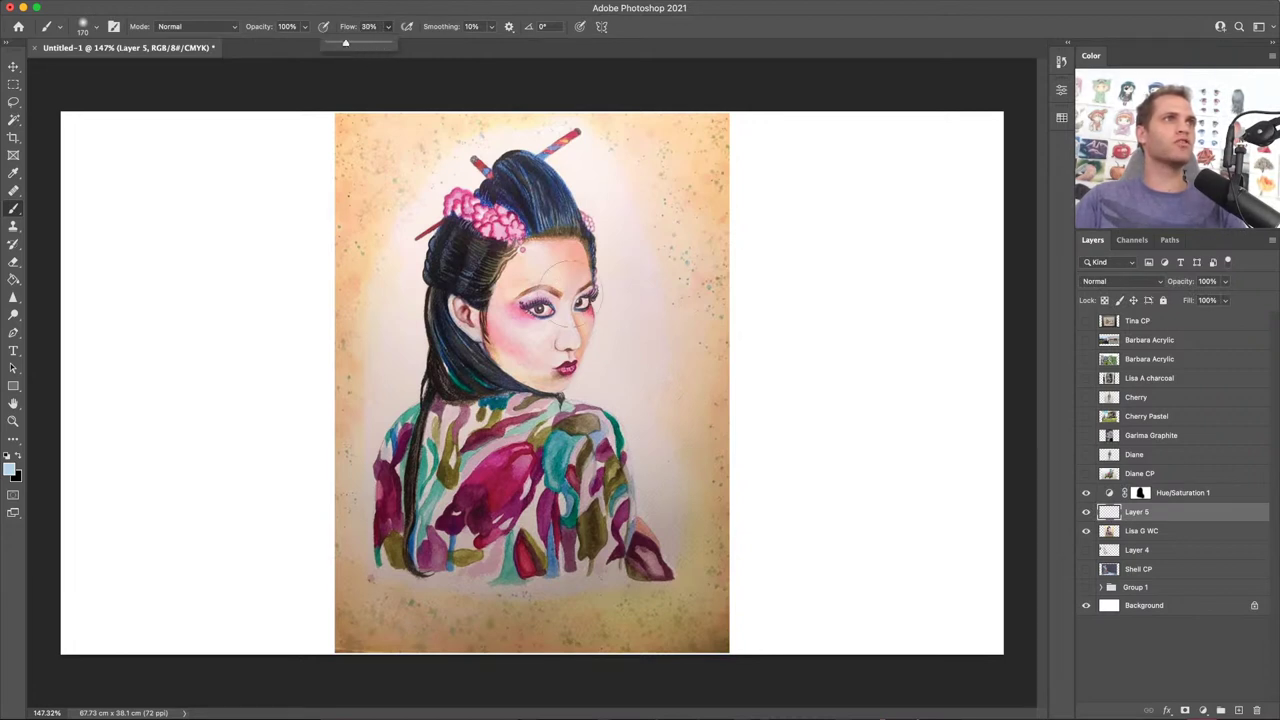
{"action": "left_click", "coordinate": [648, 371]}
{"action": "left_click_drag", "start_coordinate": [656, 374], "coordinate": [654, 380]}
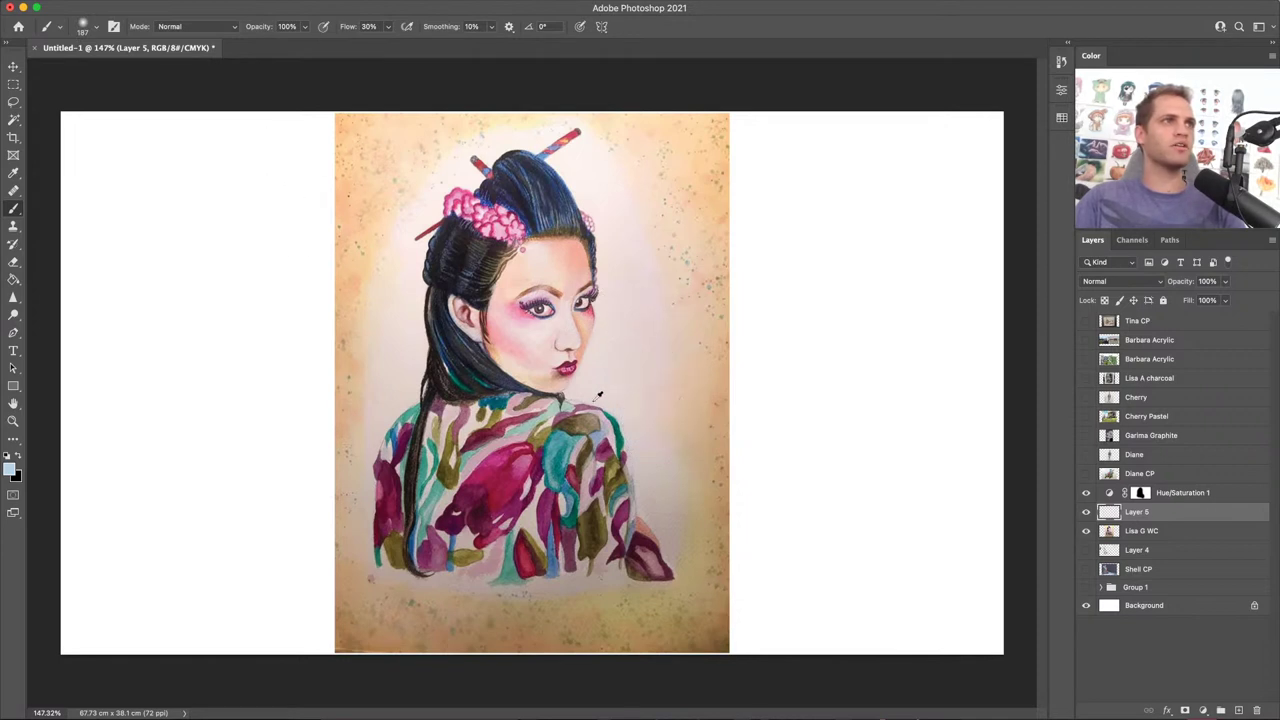
{"action": "left_click", "coordinate": [388, 27]}
{"action": "left_click_drag", "start_coordinate": [381, 46], "coordinate": [374, 45]}
{"action": "left_click", "coordinate": [648, 320]}
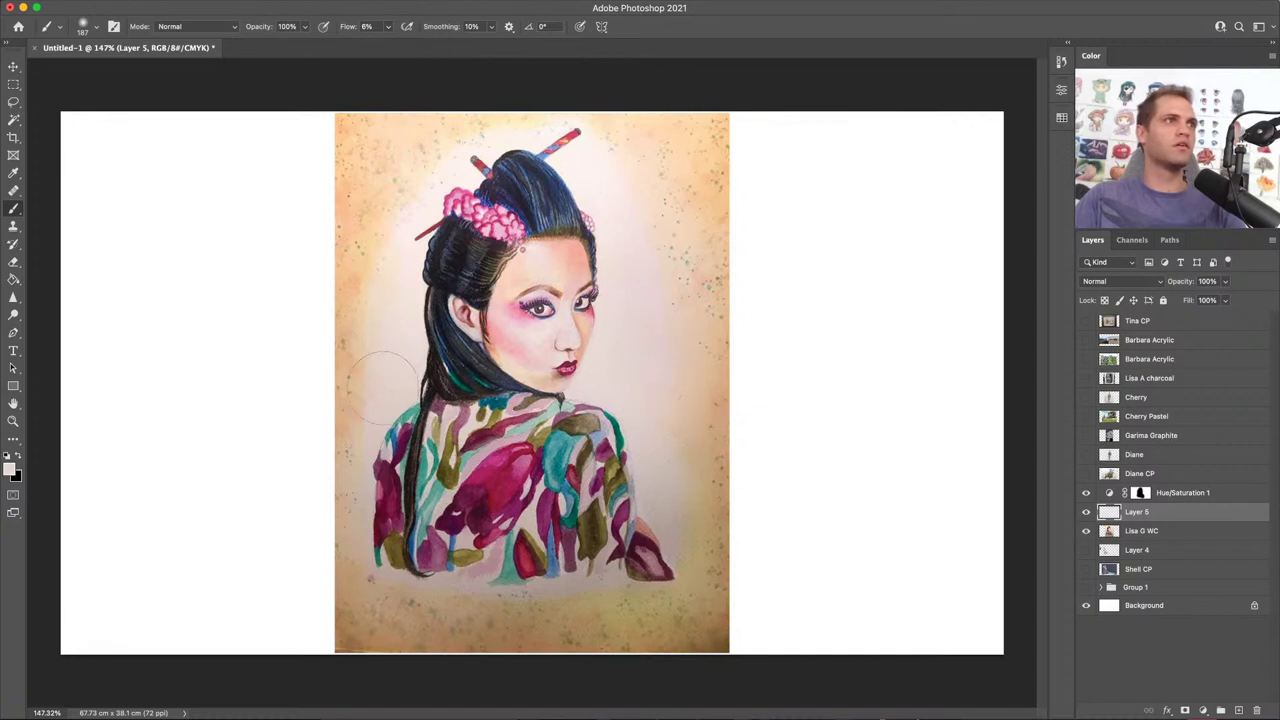
{"action": "left_click_drag", "start_coordinate": [393, 406], "coordinate": [396, 405]}
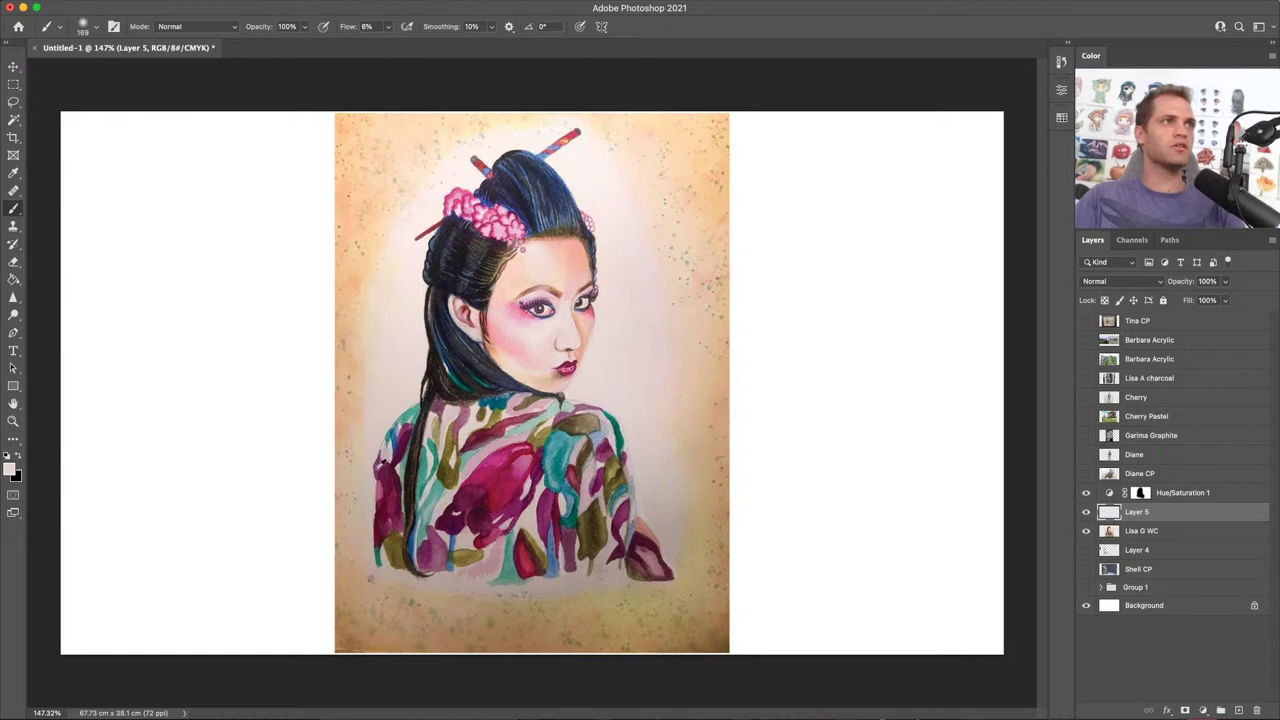
{"action": "left_click_drag", "start_coordinate": [361, 461], "coordinate": [358, 452]}
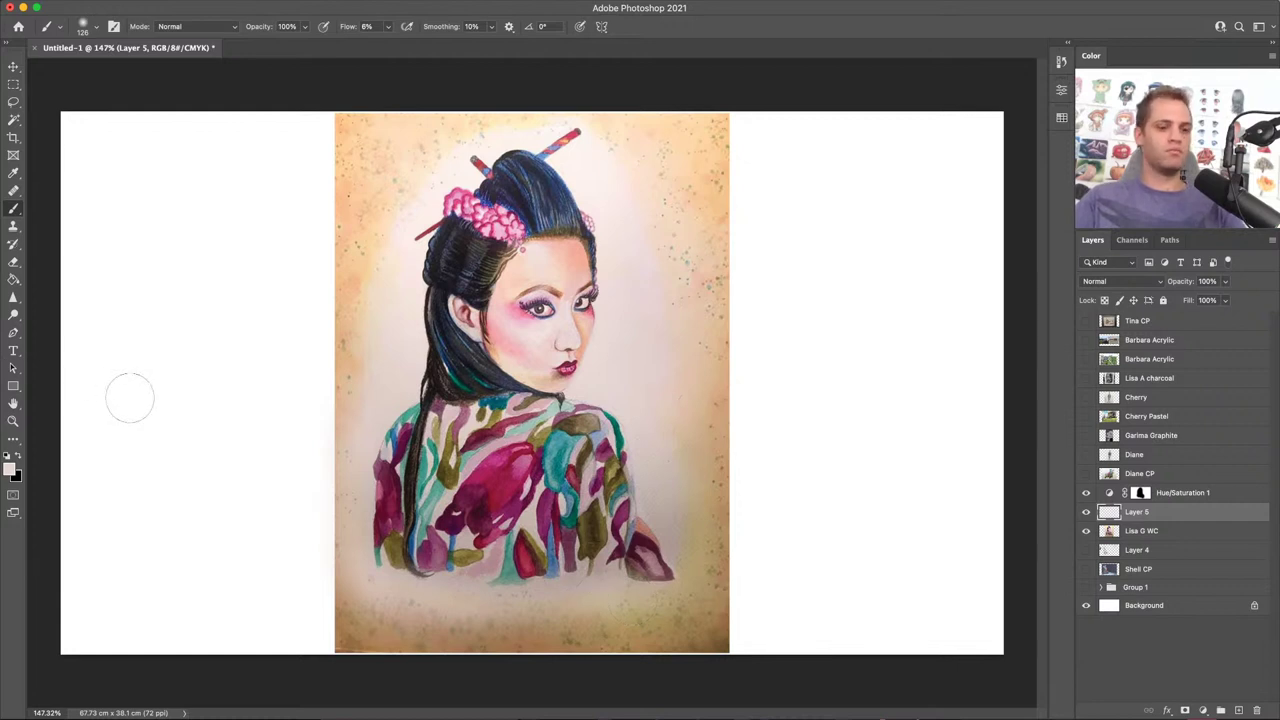
Step: Draw a thin black outline around the edge of the pale vignette on Layer 5 with the brush at 100% flow
{"action": "key", "text": "x"}
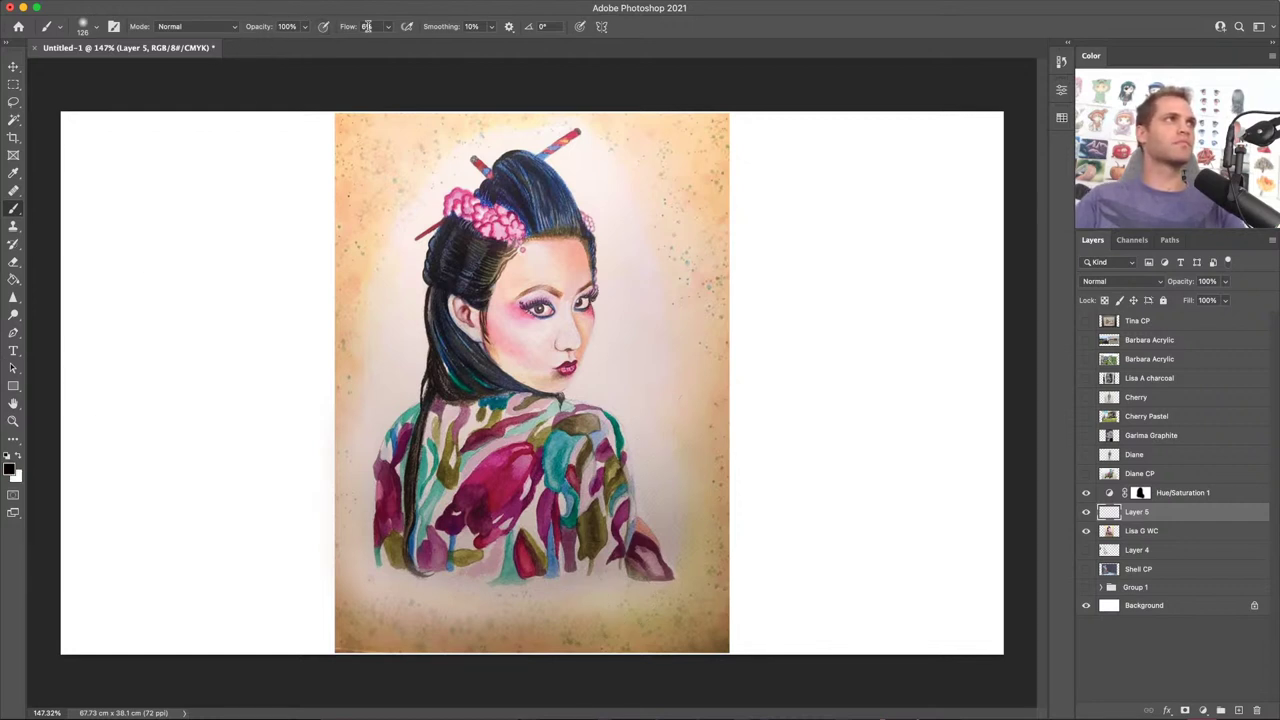
{"action": "left_click_drag", "start_coordinate": [388, 27], "coordinate": [624, 544]}
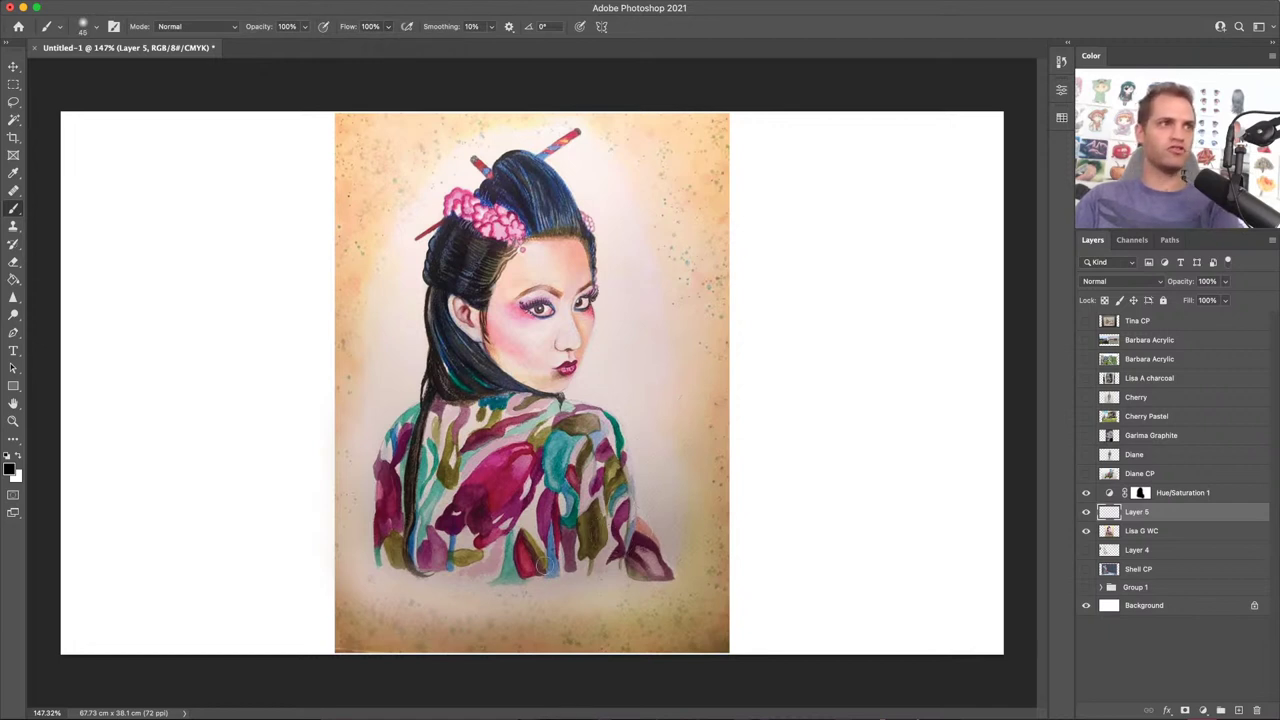
{"action": "key", "text": "["}
{"action": "key", "text": "["}
{"action": "key", "text": "["}
{"action": "key", "text": "["}
{"action": "mouse_move", "coordinate": [339, 597]}
{"action": "left_mouse_down"}
{"action": "mouse_move", "coordinate": [422, 618]}
{"action": "mouse_move", "coordinate": [564, 622]}
{"action": "mouse_move", "coordinate": [672, 593]}
{"action": "mouse_move", "coordinate": [701, 569]}
{"action": "left_mouse_up"}
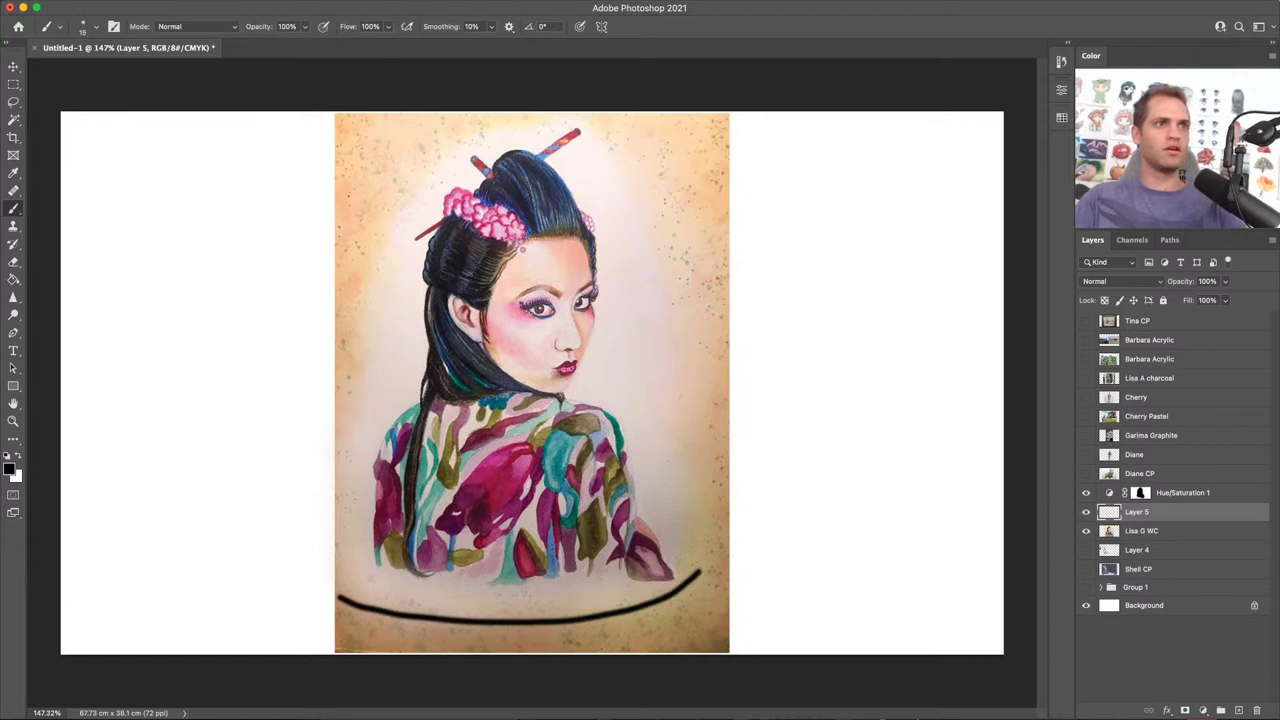
{"action": "left_click", "coordinate": [693, 310], "text": "shift"}
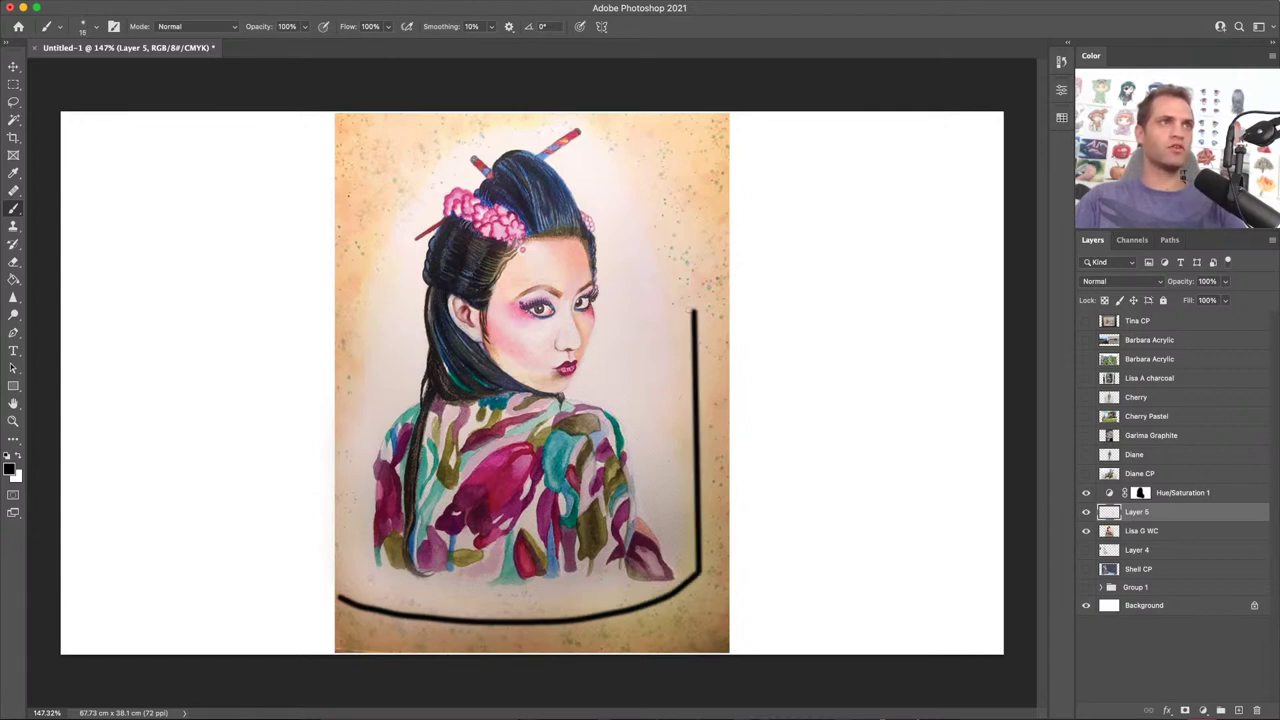
{"action": "mouse_move", "coordinate": [693, 310]}
{"action": "left_mouse_down"}
{"action": "mouse_move", "coordinate": [658, 187]}
{"action": "mouse_move", "coordinate": [602, 116]}
{"action": "mouse_move", "coordinate": [553, 107]}
{"action": "mouse_move", "coordinate": [426, 127]}
{"action": "mouse_move", "coordinate": [381, 172]}
{"action": "mouse_move", "coordinate": [336, 315]}
{"action": "mouse_move", "coordinate": [323, 585]}
{"action": "left_mouse_up"}
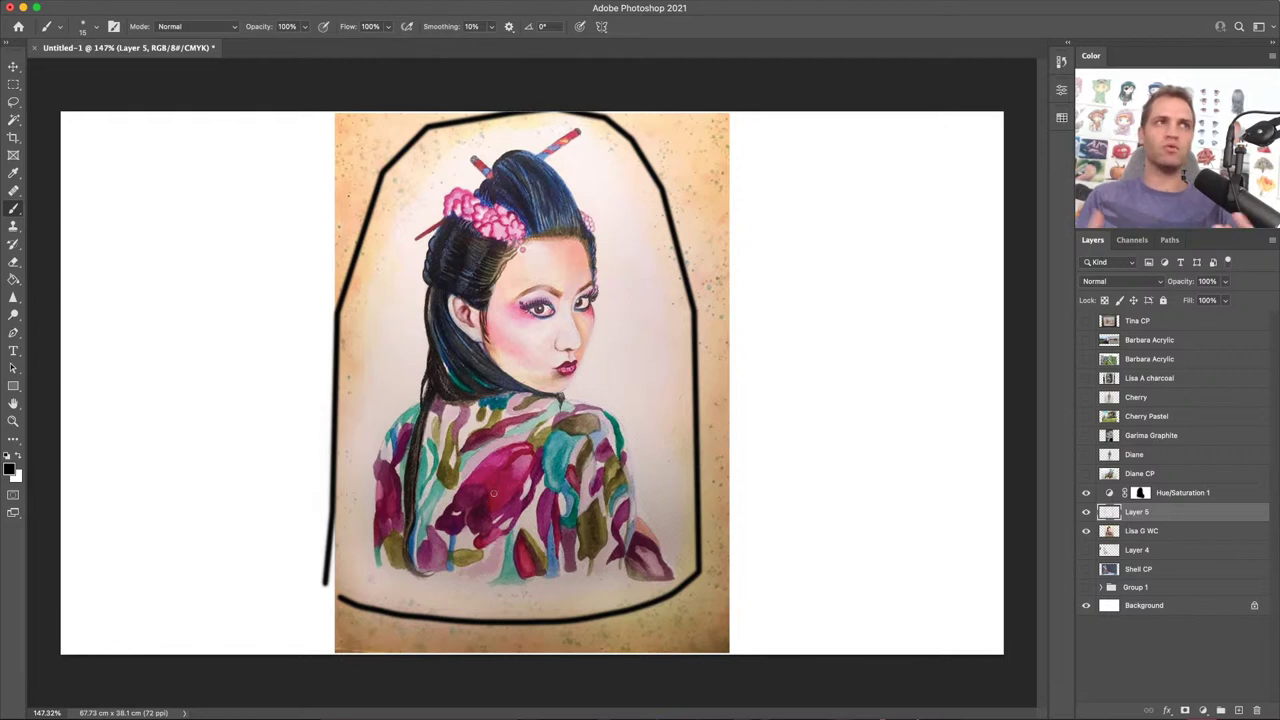
Step: Undo the black vignette outline strokes and compare the portrait with Layer 5 hidden and shown
{"action": "key", "text": "super+z"}
{"action": "key", "text": "super+z"}
{"action": "key", "text": "super+z"}
{"action": "key", "text": "super+z"}
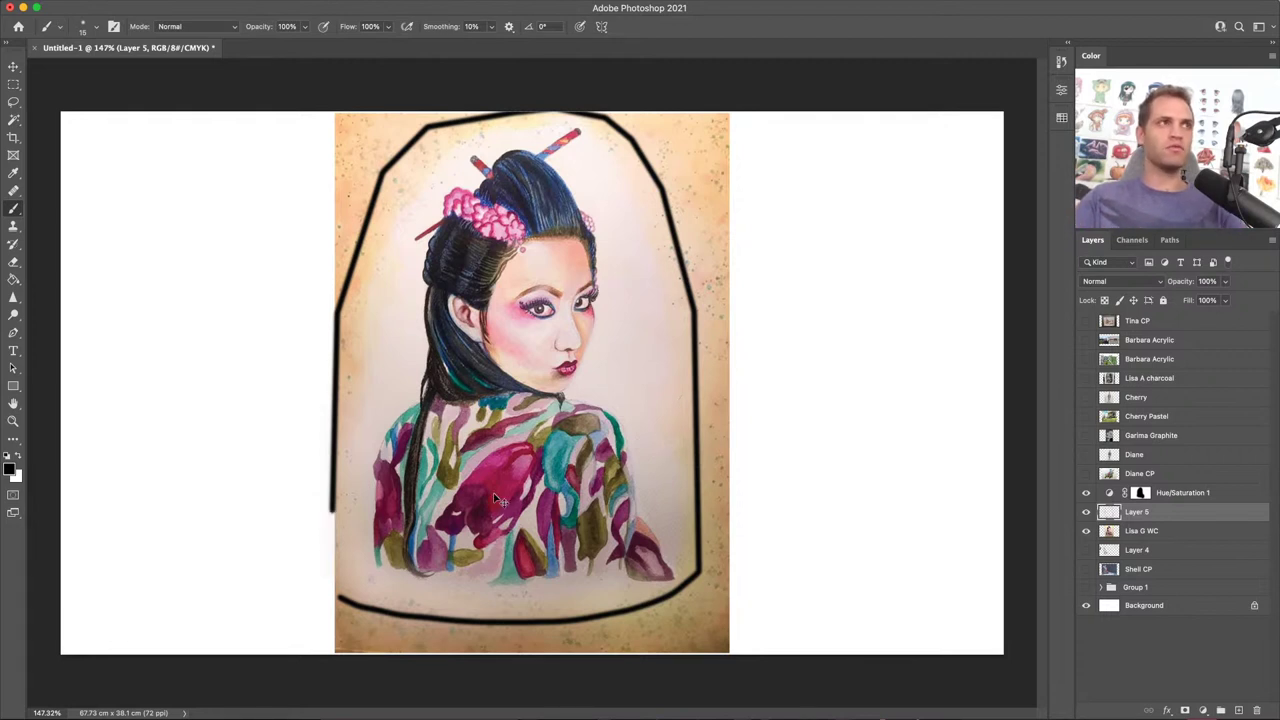
{"action": "key", "text": "super+z"}
{"action": "key", "text": "super+z"}
{"action": "key", "text": "super+z"}
{"action": "key", "text": "super+z"}
{"action": "key", "text": "super+z"}
{"action": "key", "text": "super+z"}
{"action": "key", "text": "super+z"}
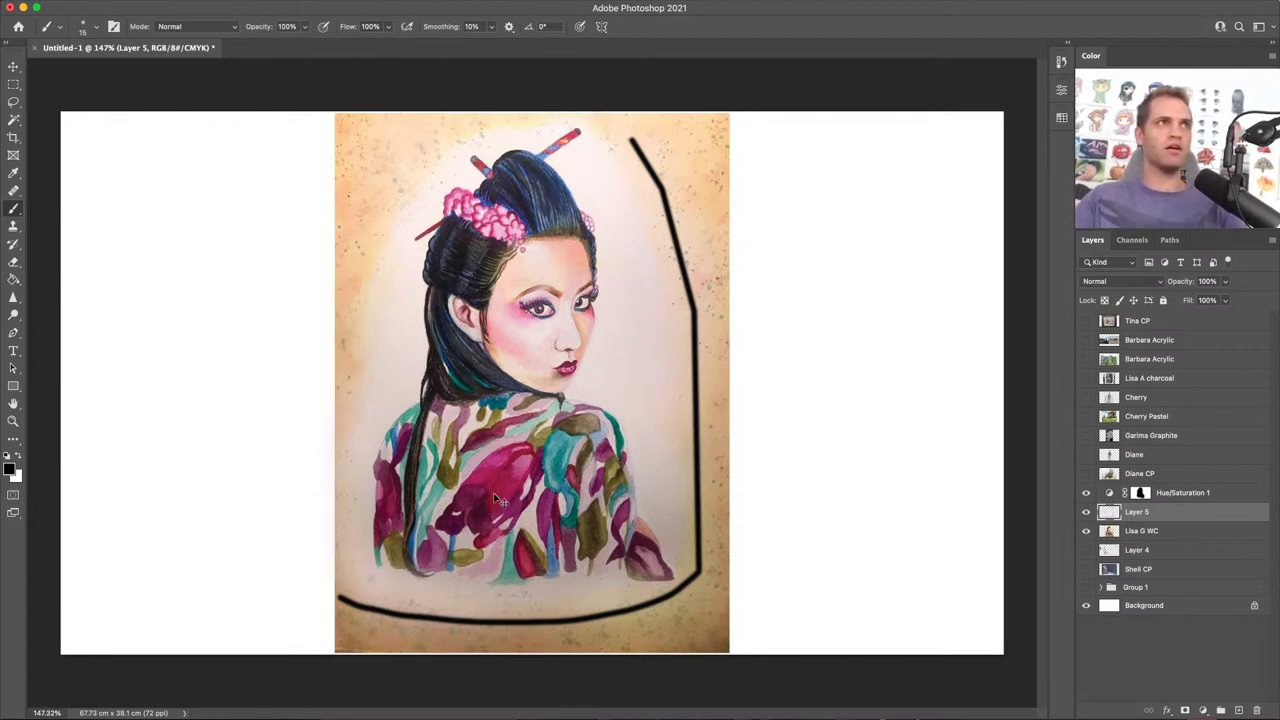
{"action": "left_click", "coordinate": [1086, 511]}
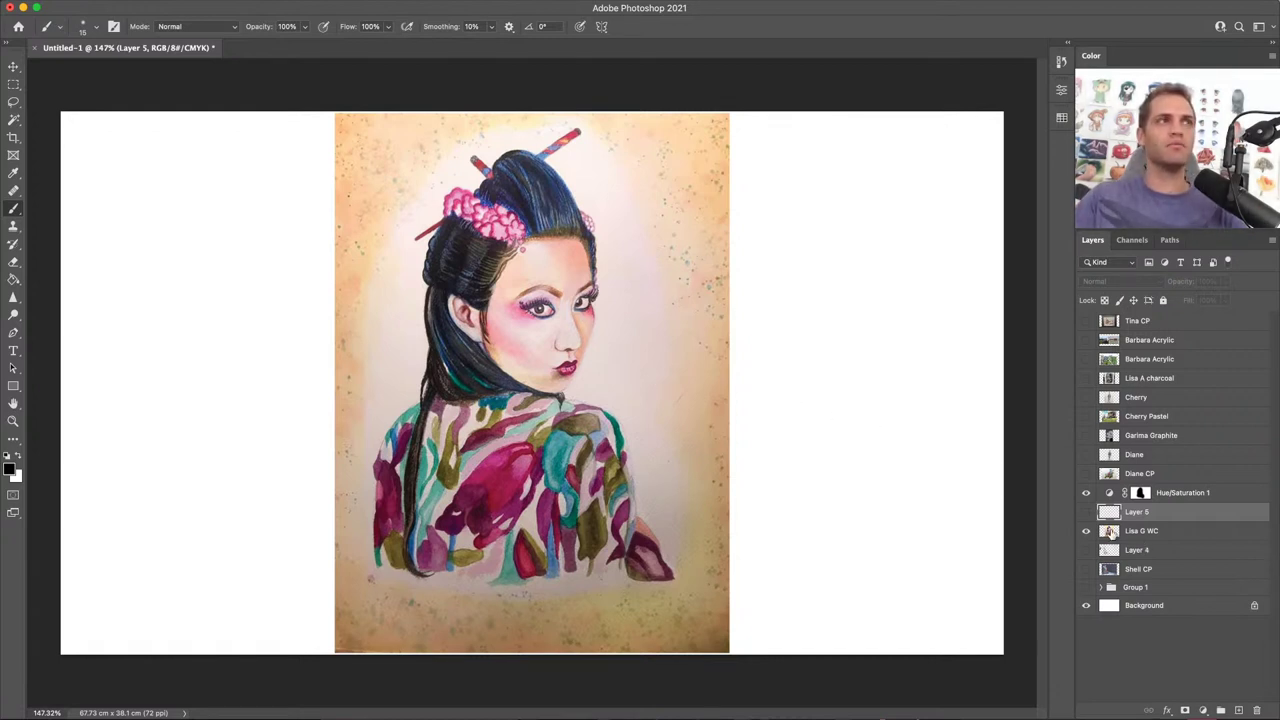
{"action": "left_click", "coordinate": [1086, 512]}
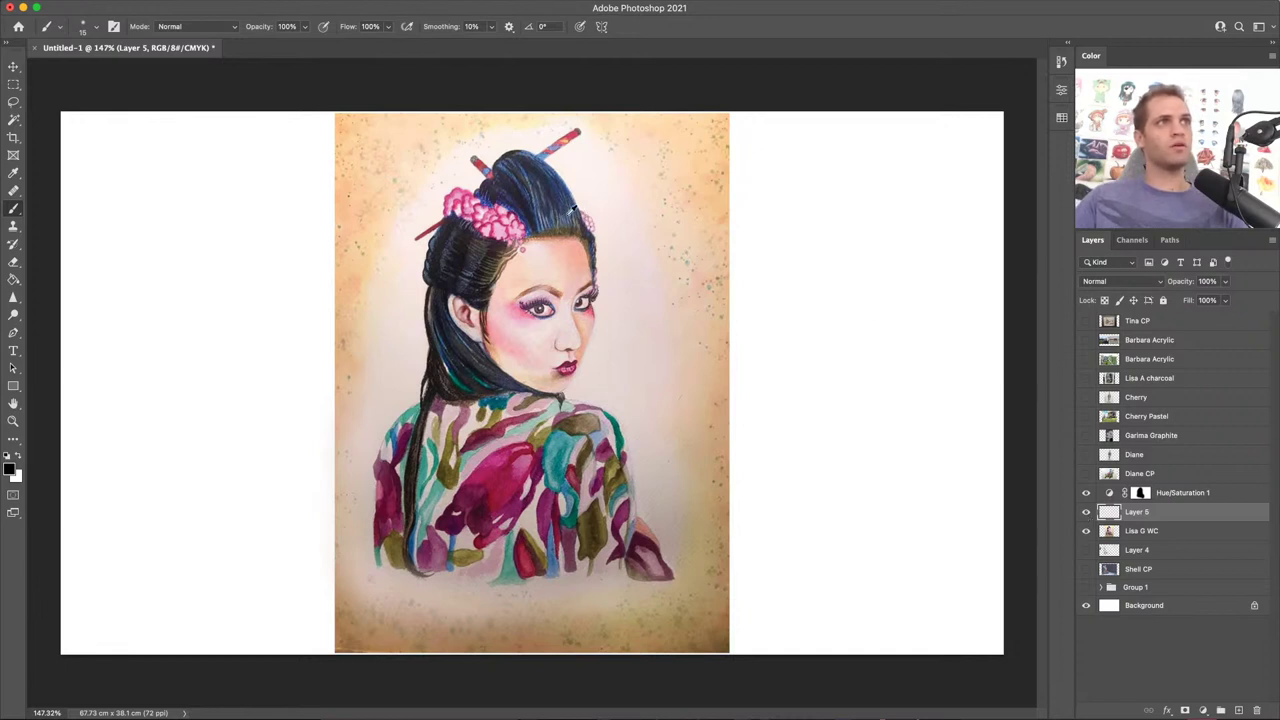
Step: Add a new layer above Layer 5 and paint hair-sampled blue over the front hairline with the brush flow at 54%
{"action": "left_click", "coordinate": [1238, 710]}
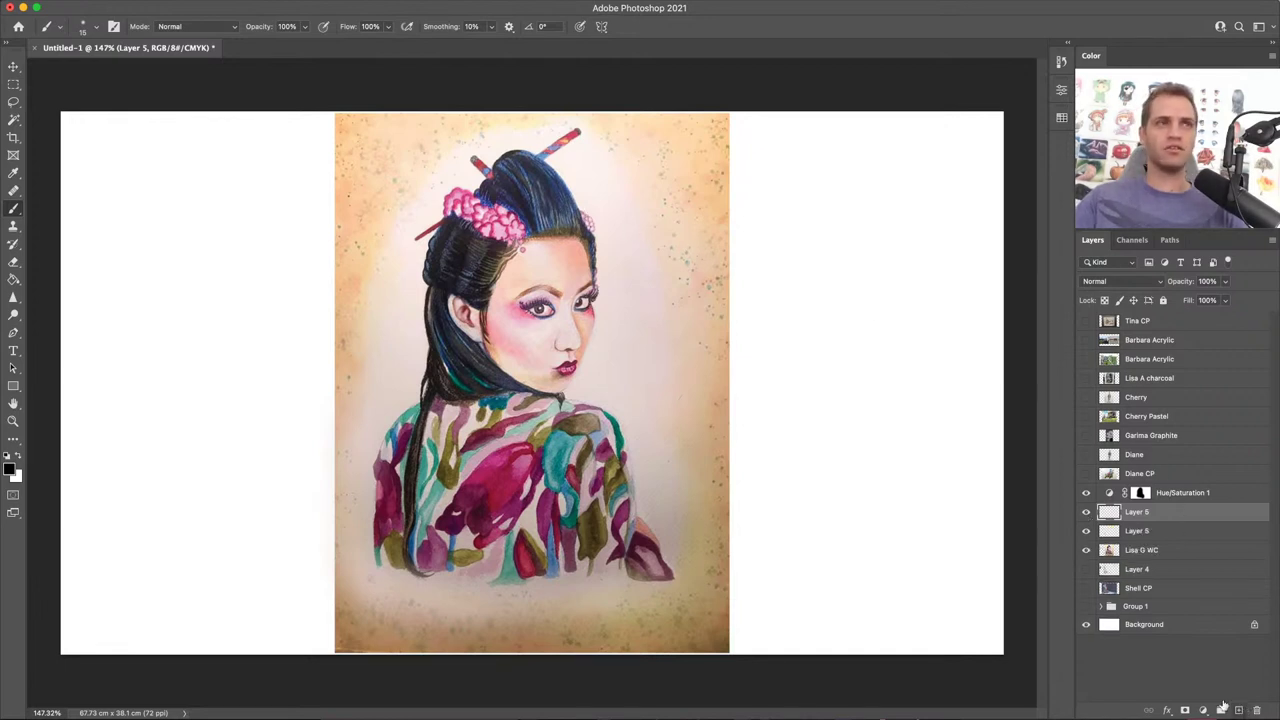
{"action": "left_click", "coordinate": [552, 176], "text": "alt"}
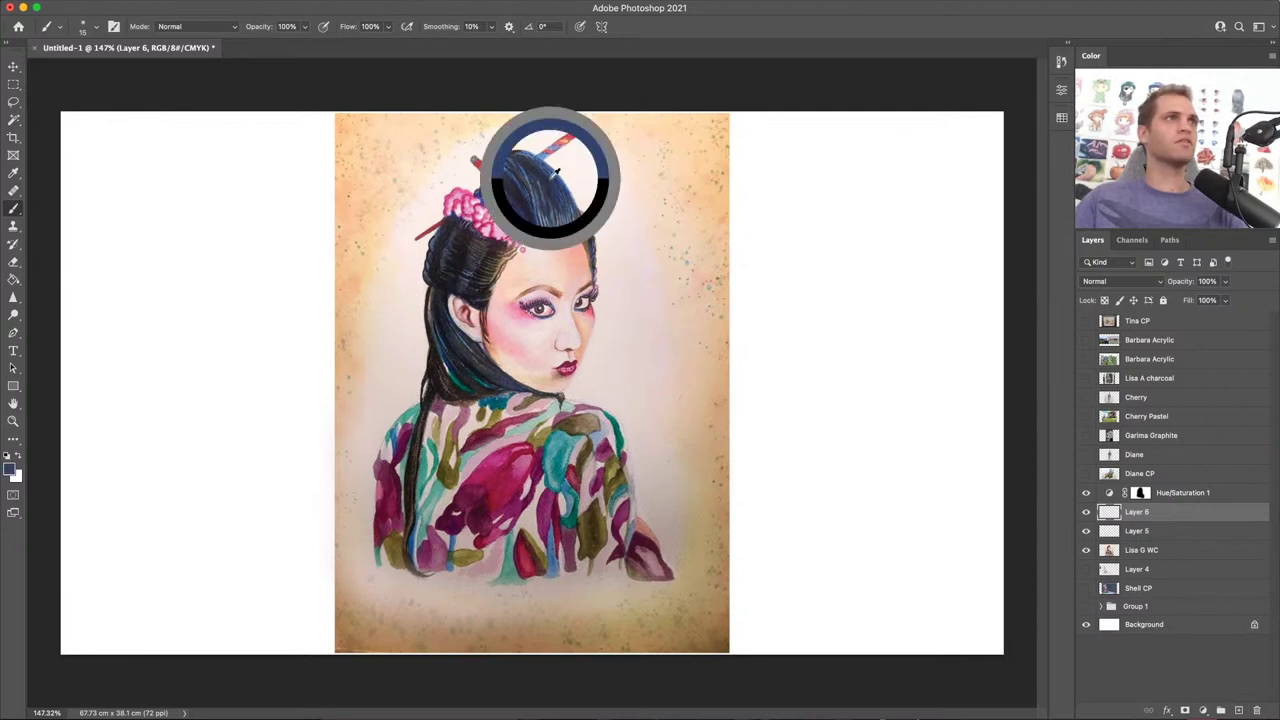
{"action": "left_click", "coordinate": [388, 26]}
{"action": "left_click_drag", "start_coordinate": [392, 42], "coordinate": [360, 42]}
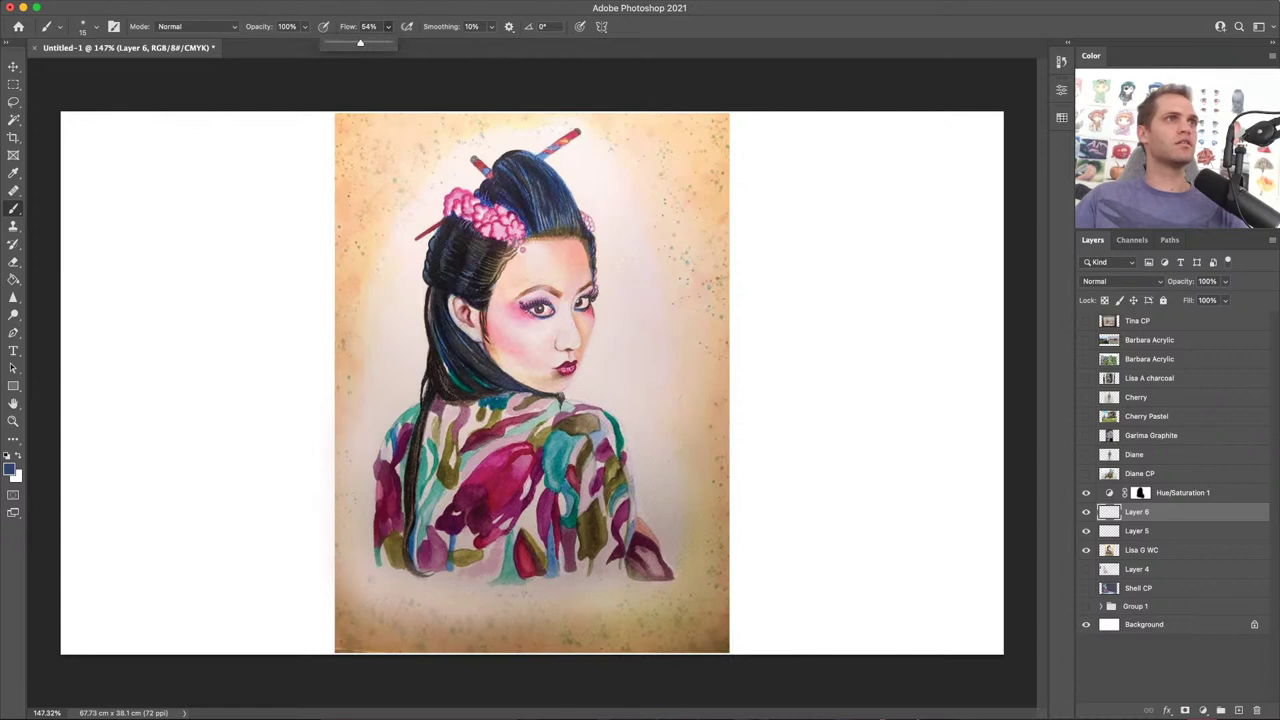
{"action": "left_click_drag", "start_coordinate": [566, 228], "coordinate": [576, 228]}
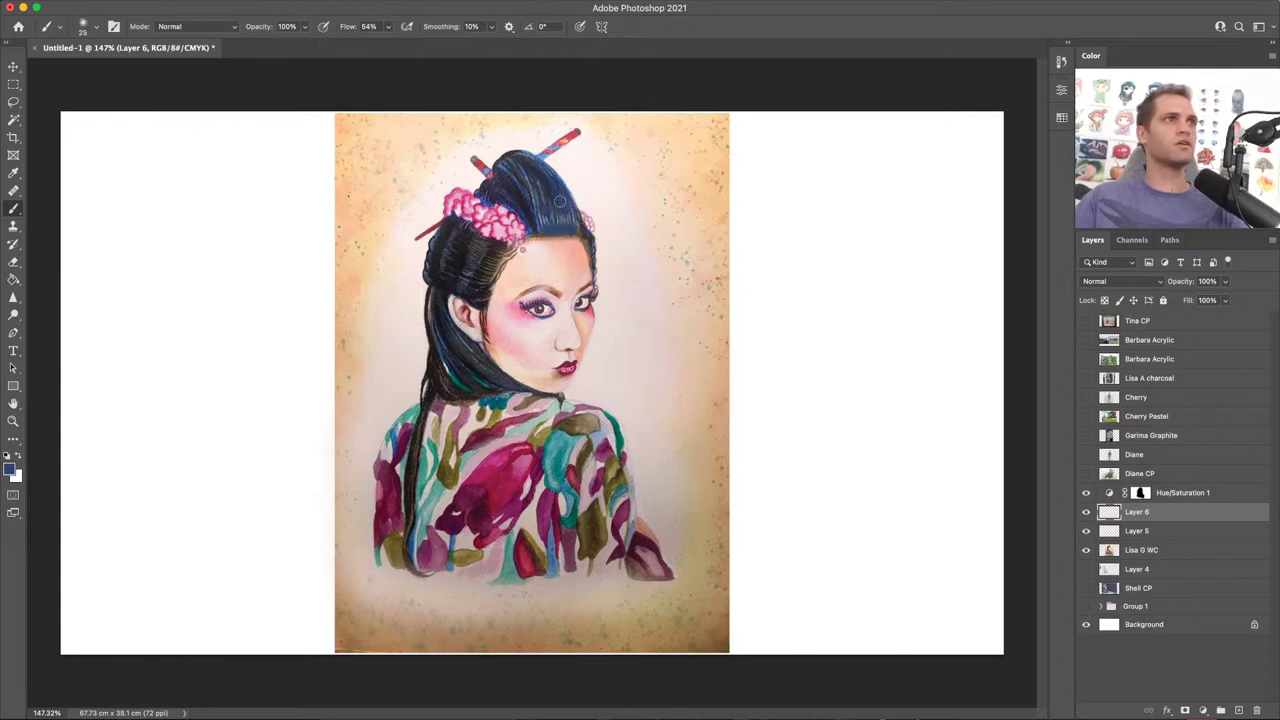
{"action": "left_click", "coordinate": [538, 176], "text": "alt"}
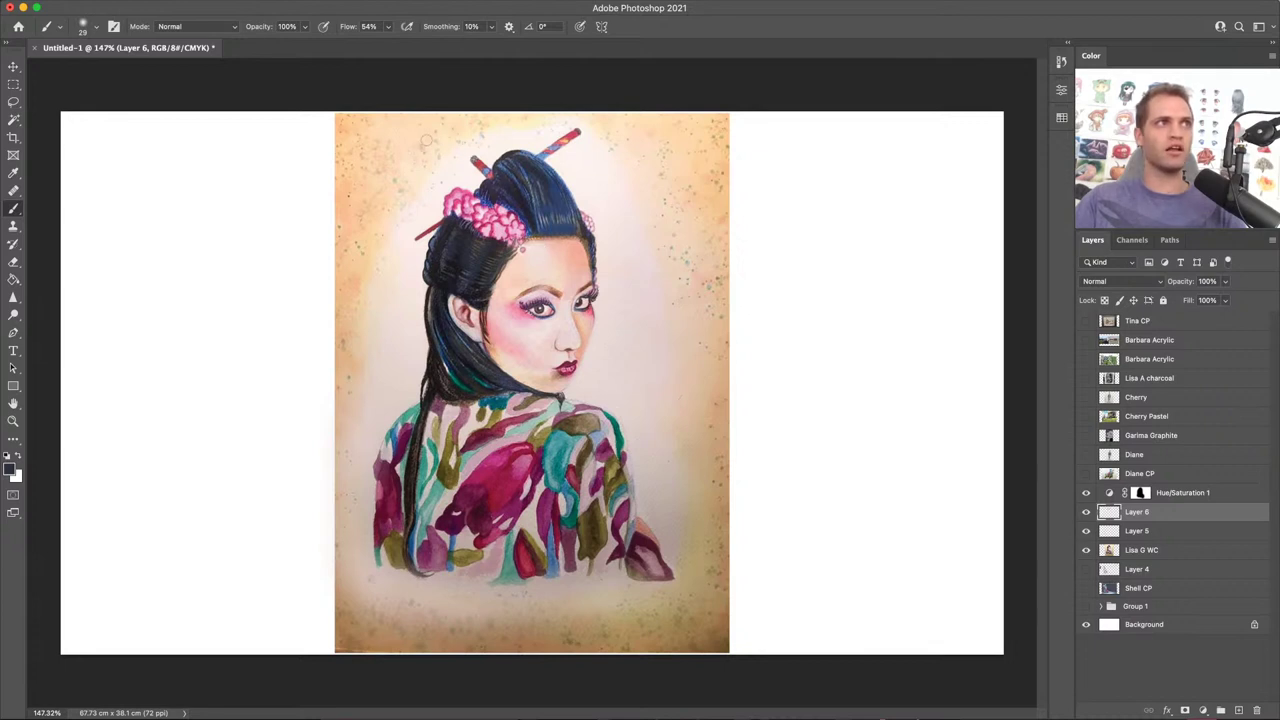
Step: Try a dark stroke on the background near the artwork's upper-left corner, undo it, and sample a skin tone from the cheek
{"action": "mouse_move", "coordinate": [406, 126]}
{"action": "left_mouse_down"}
{"action": "mouse_move", "coordinate": [475, 185]}
{"action": "mouse_move", "coordinate": [374, 99]}
{"action": "mouse_move", "coordinate": [432, 142]}
{"action": "mouse_move", "coordinate": [444, 123]}
{"action": "mouse_move", "coordinate": [390, 172]}
{"action": "left_mouse_up"}
{"action": "key", "text": "ctrl+z"}
{"action": "key", "text": "ctrl+z"}
{"action": "key", "text": "ctrl+z"}
{"action": "key", "text": "ctrl+z"}
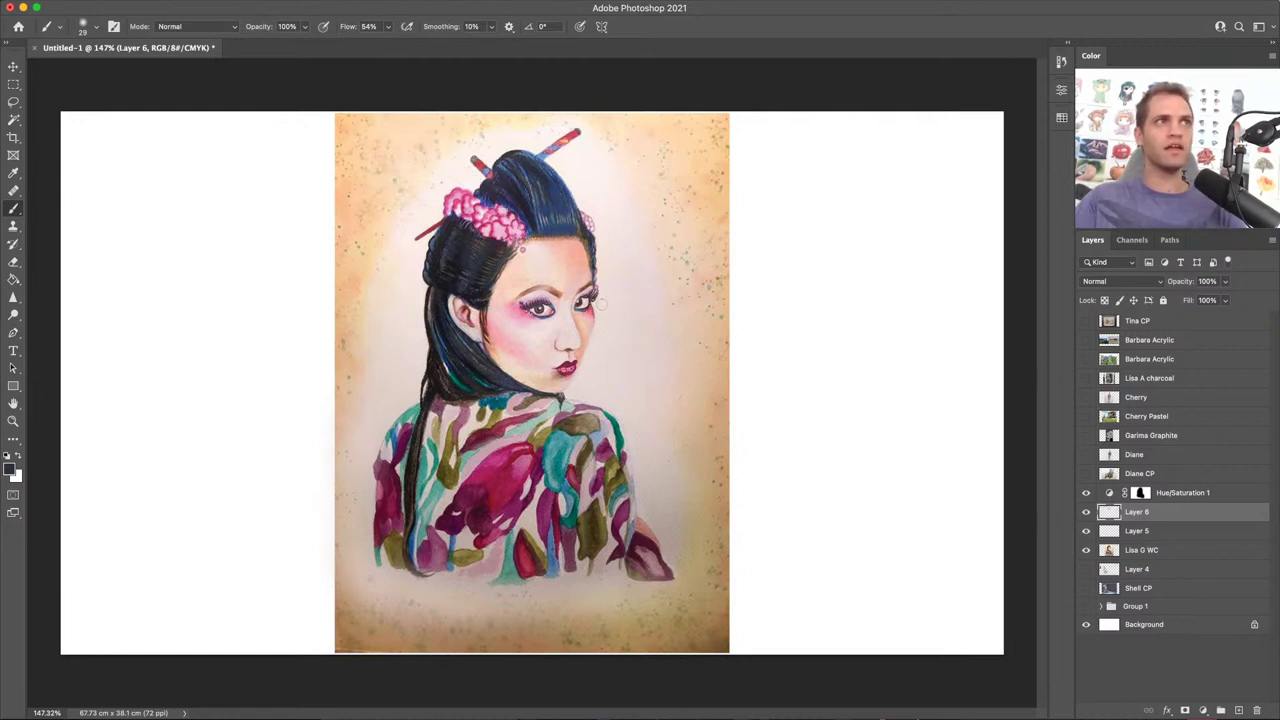
{"action": "left_click", "coordinate": [584, 340], "text": "alt"}
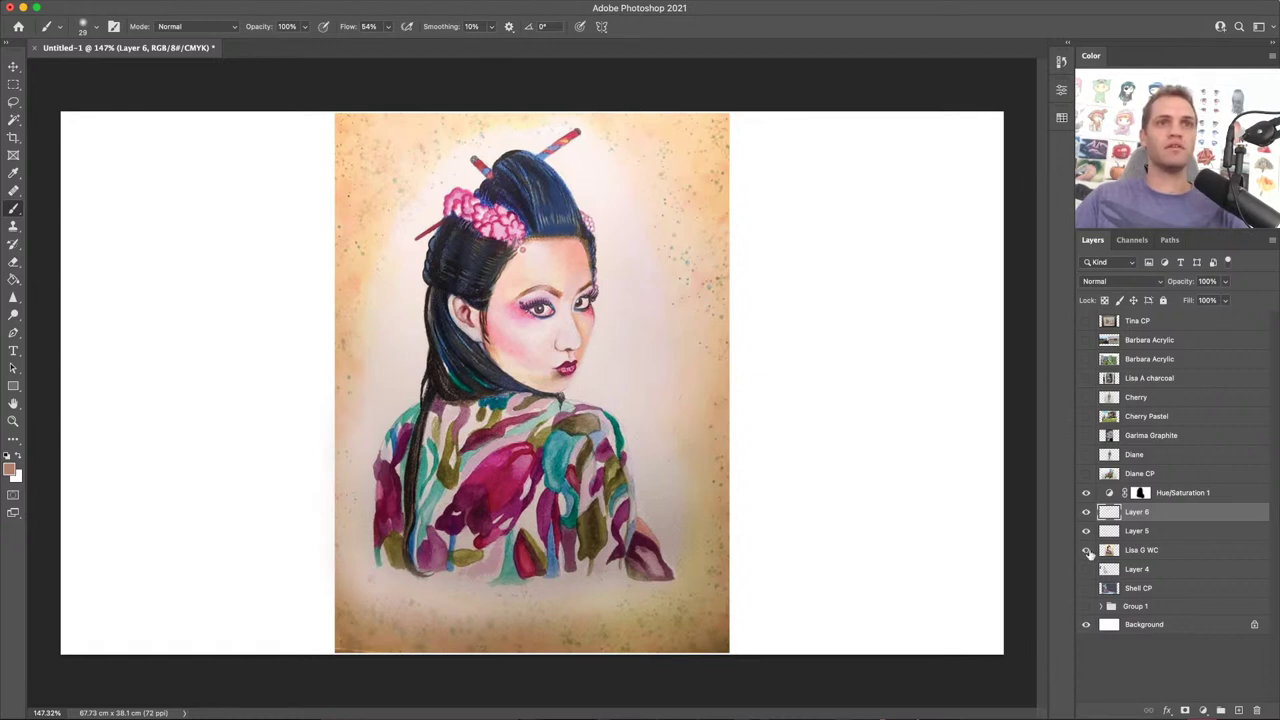
Step: Group the watercolour portrait layer with Layer 5, Layer 6 and the Hue/Saturation 1 adjustment
{"action": "left_click", "coordinate": [1160, 553]}
{"action": "left_click", "coordinate": [1218, 504], "text": "shift"}
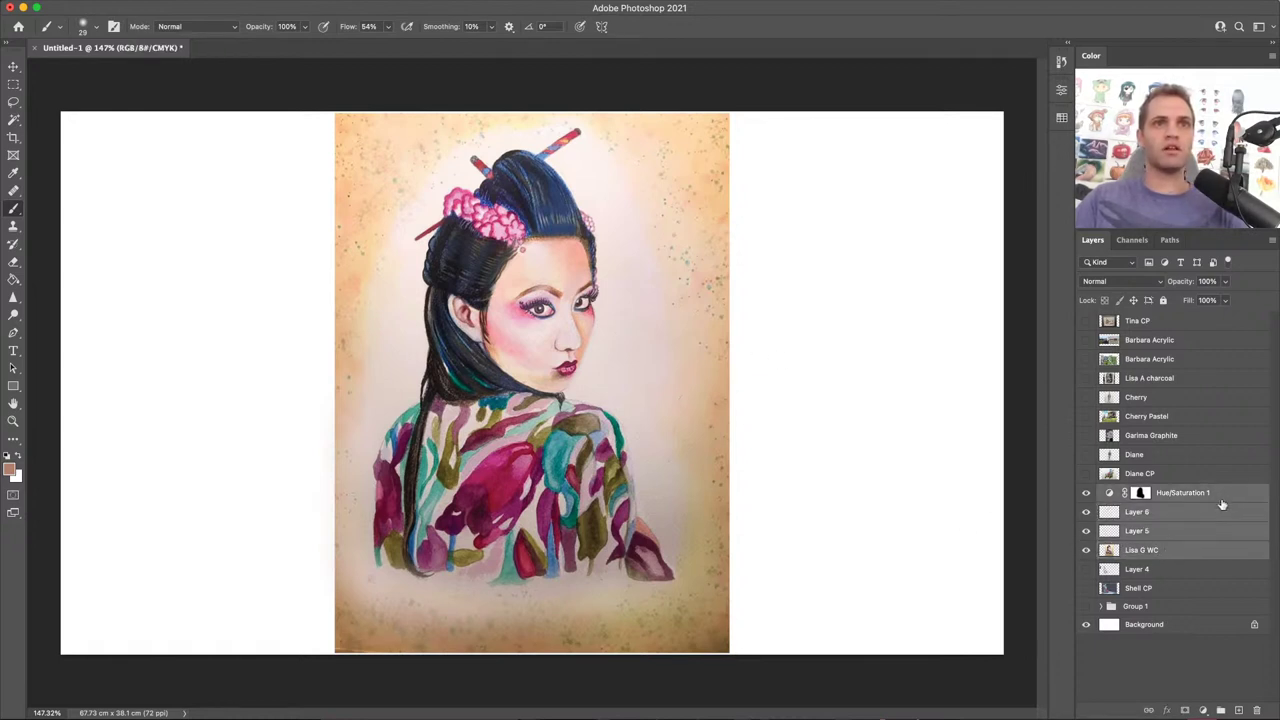
{"action": "key", "text": "super+g"}
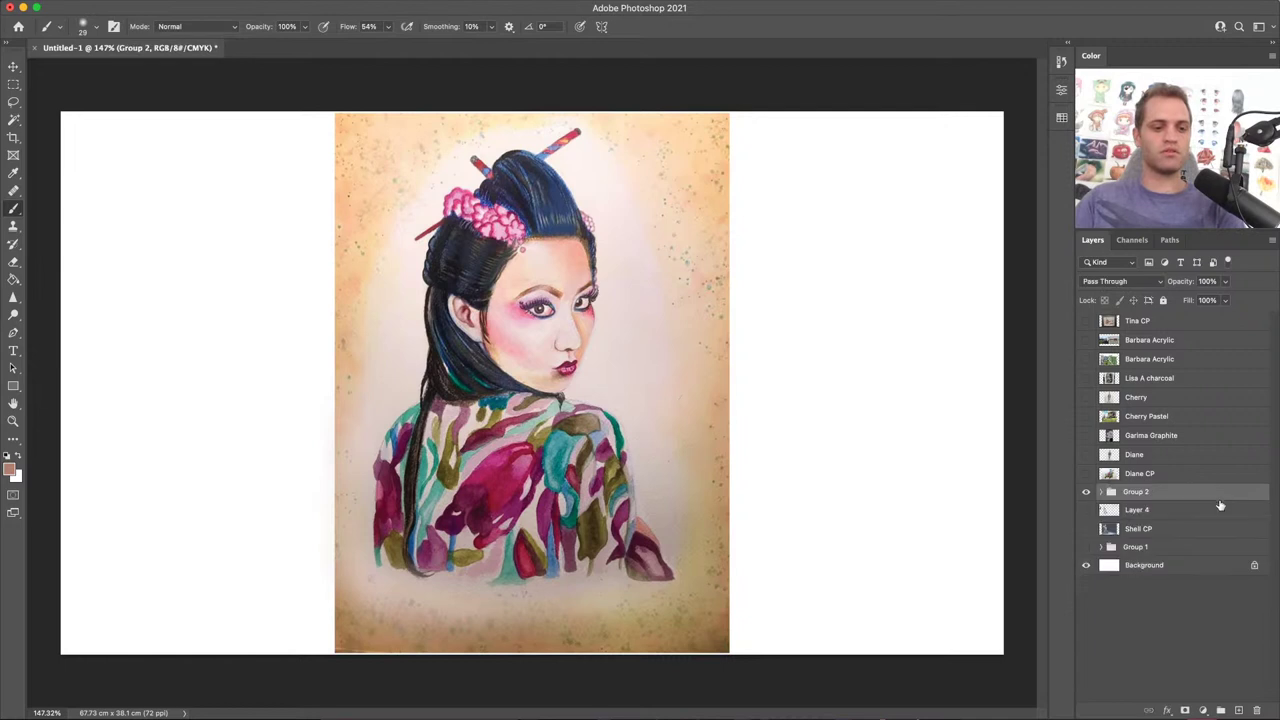
Step: Hide the portrait group, then show and select the layer with the turtle and butterfly drawing
{"action": "left_click", "coordinate": [1087, 493]}
{"action": "left_click", "coordinate": [1086, 474]}
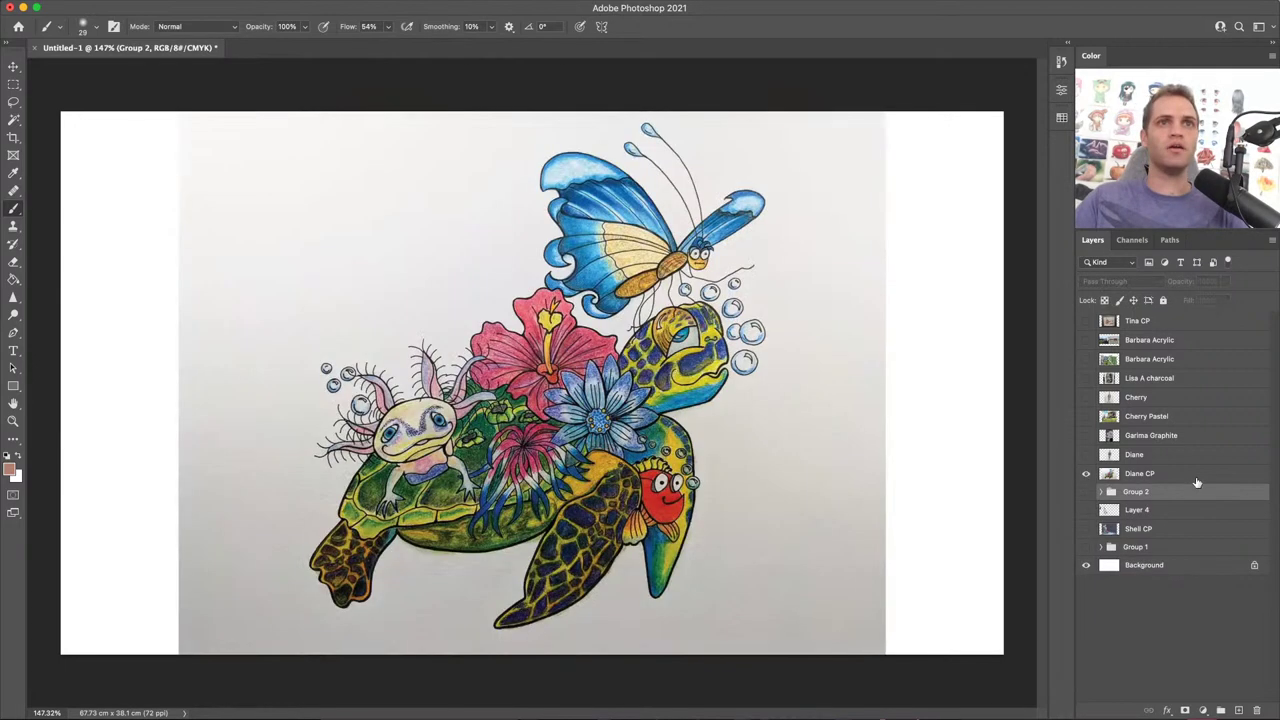
{"action": "left_click", "coordinate": [1196, 477]}
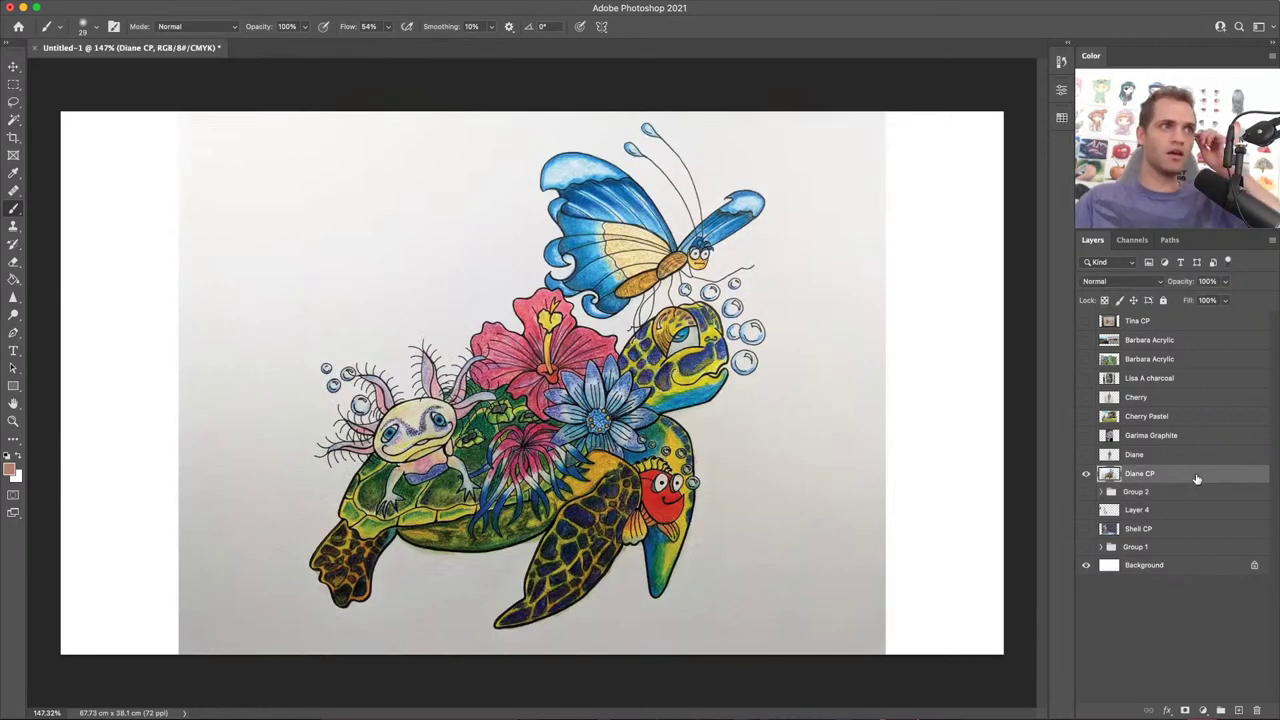
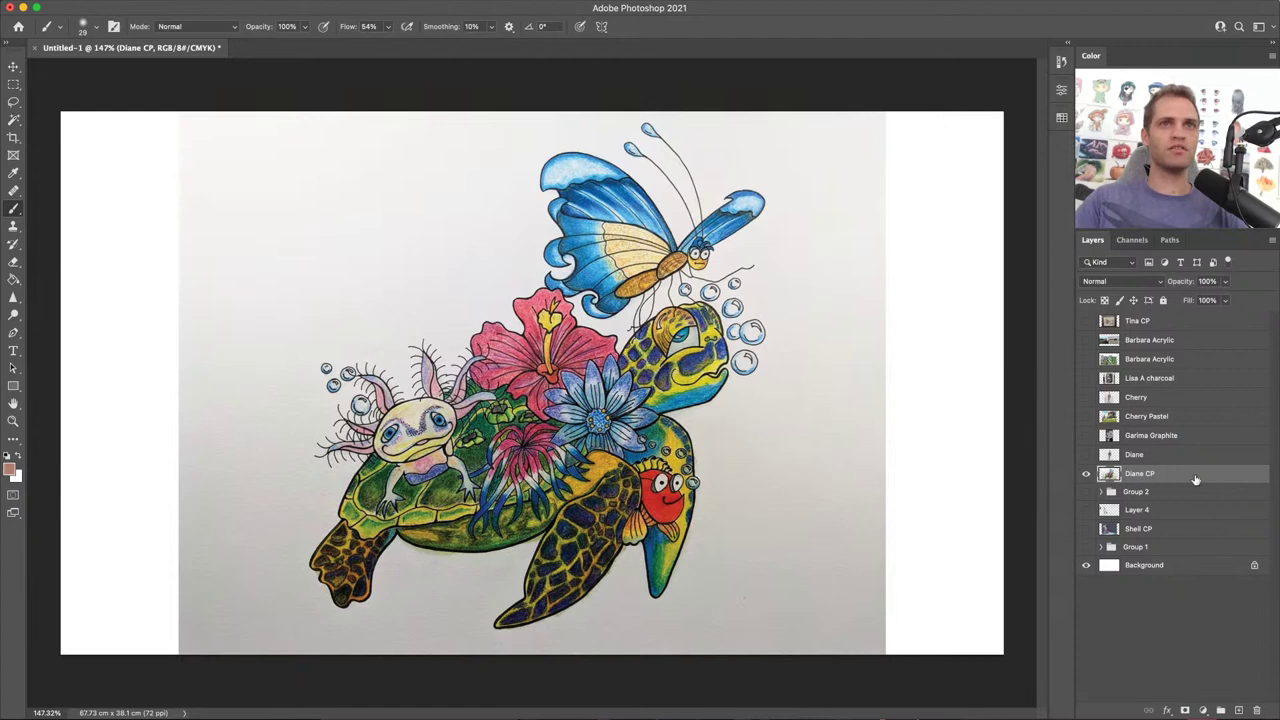
Step: Desaturate the turtle drawing and add a Threshold adjustment above it with the level at 168
{"action": "key", "text": "super+shift+u"}
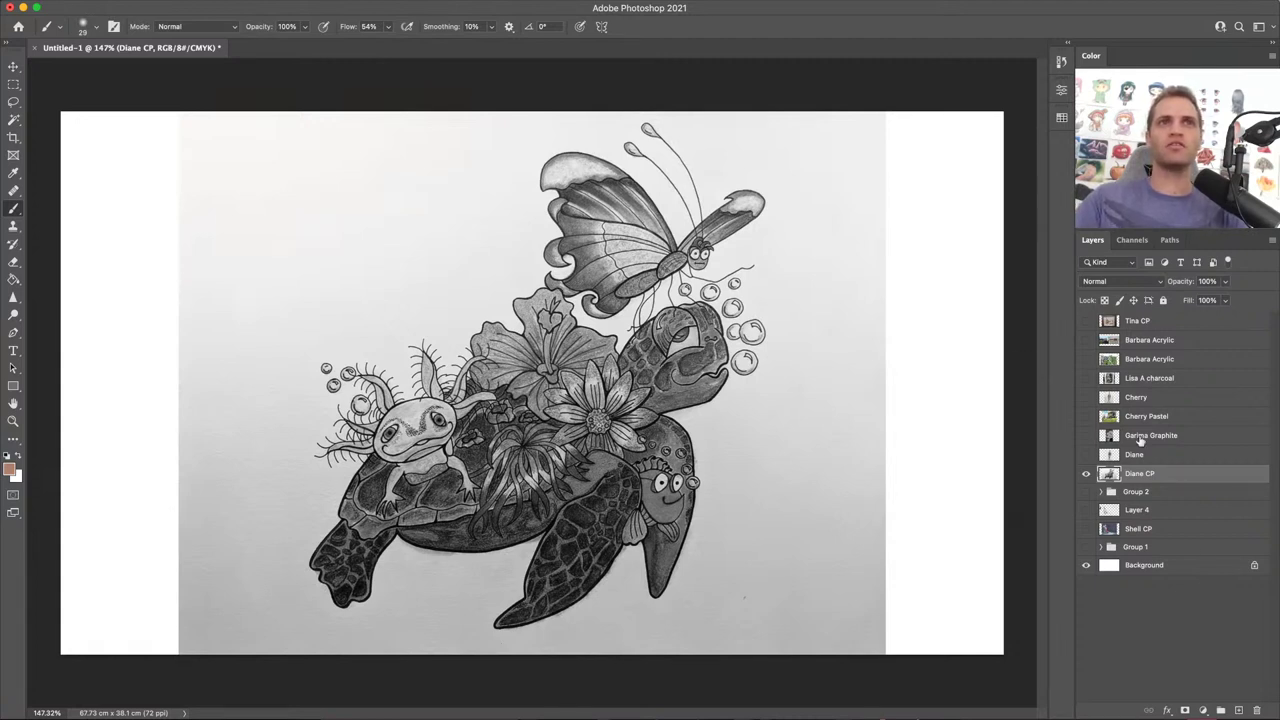
{"action": "left_click", "coordinate": [1203, 710]}
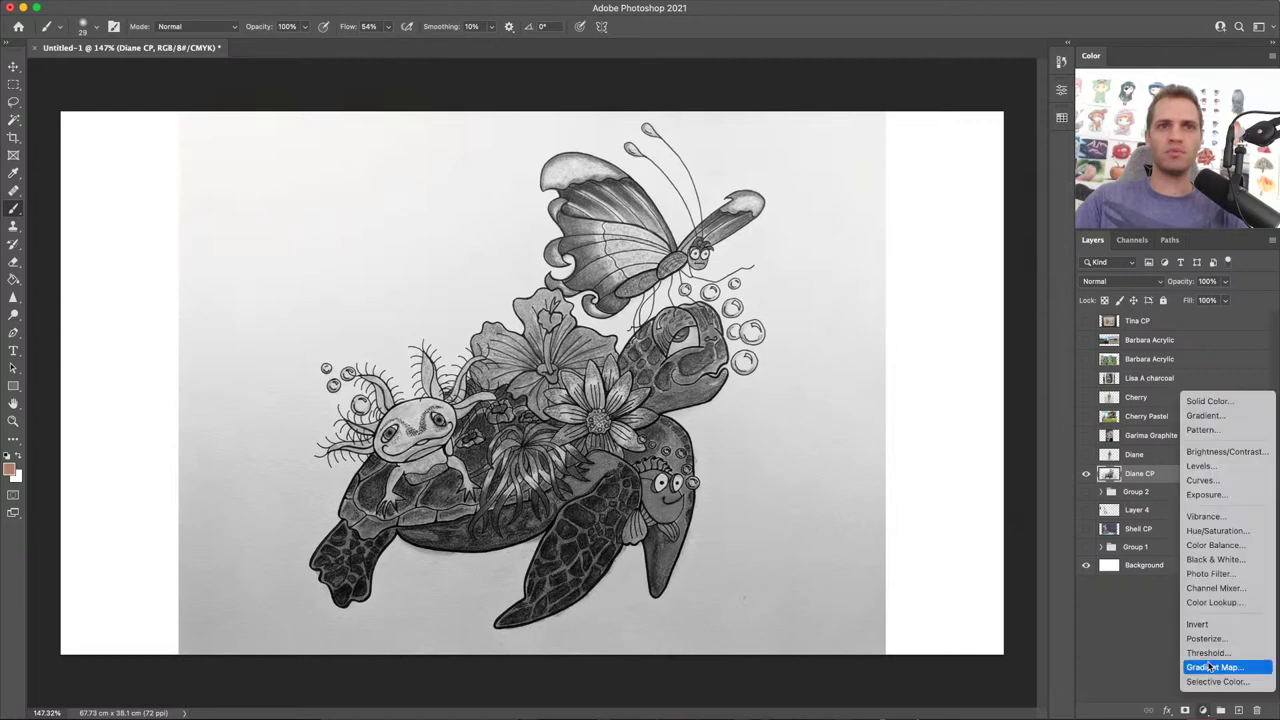
{"action": "left_click", "coordinate": [1215, 656]}
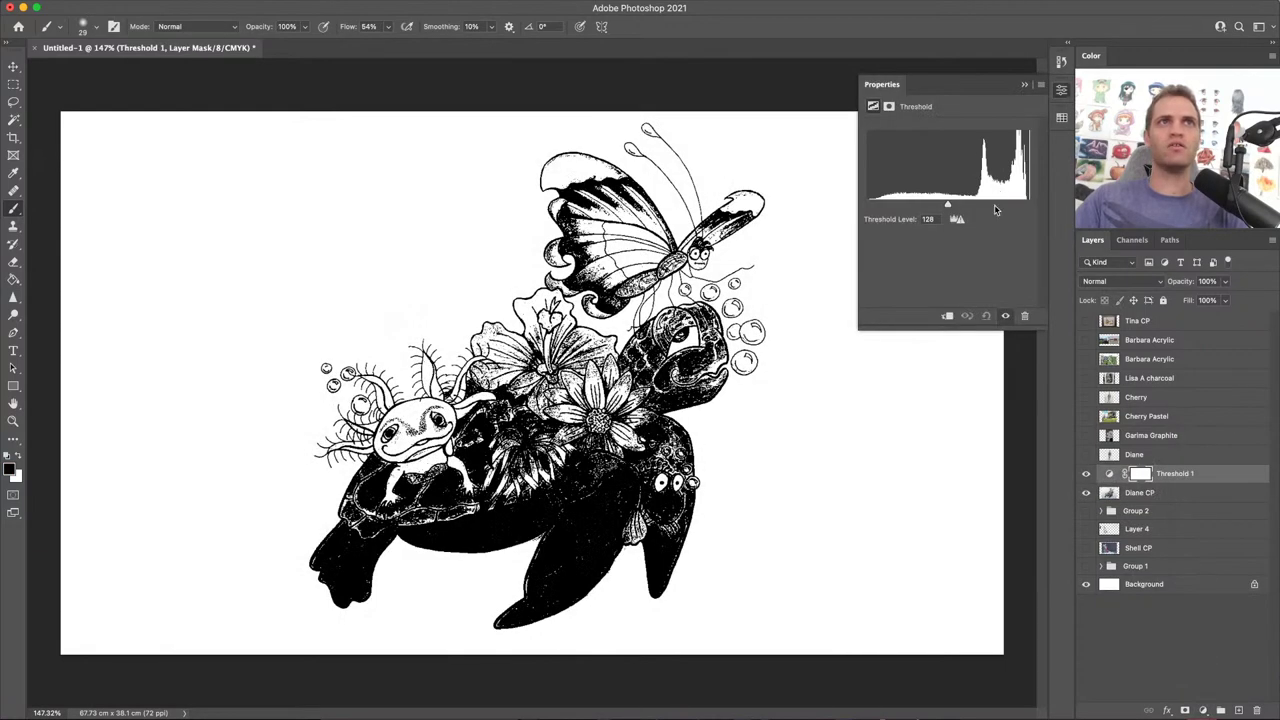
{"action": "mouse_move", "coordinate": [950, 210]}
{"action": "left_mouse_down"}
{"action": "mouse_move", "coordinate": [1021, 208]}
{"action": "mouse_move", "coordinate": [963, 206]}
{"action": "mouse_move", "coordinate": [975, 206]}
{"action": "left_mouse_up"}
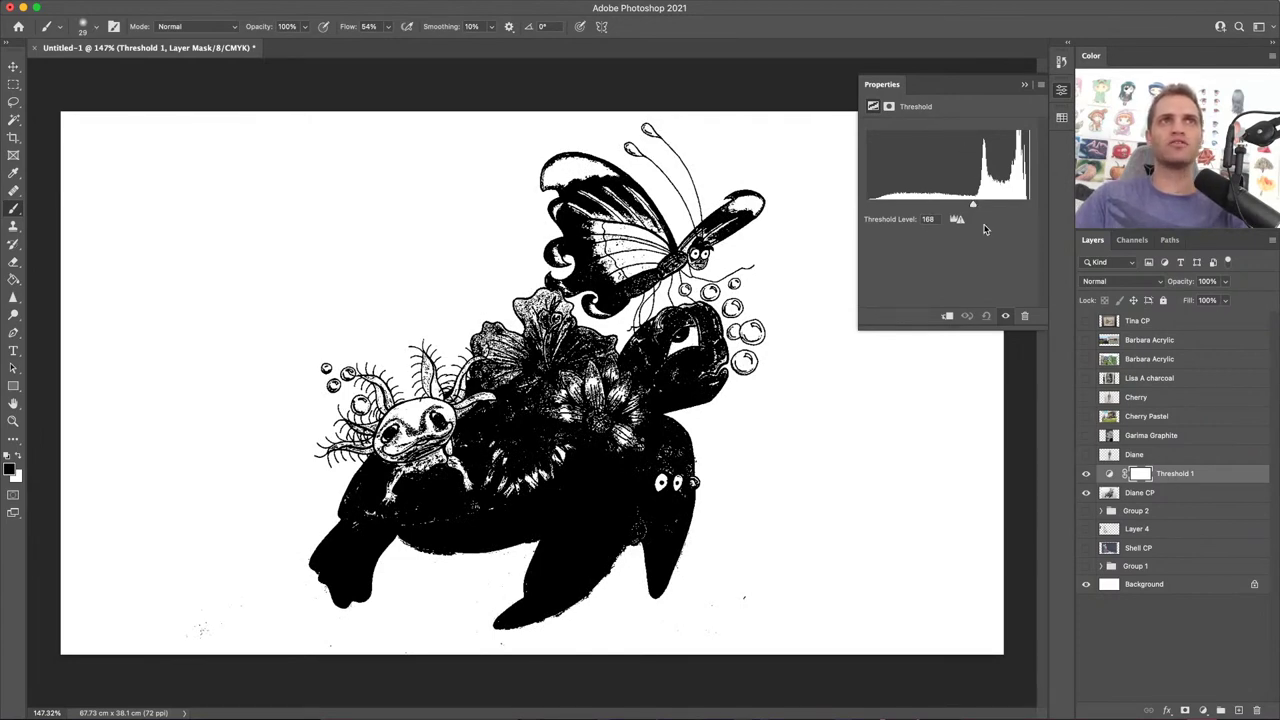
Step: Examine the drawing's darkest values and overall shapes at threshold levels 1, 10 and 149
{"action": "left_click_drag", "start_coordinate": [974, 206], "coordinate": [865, 207]}
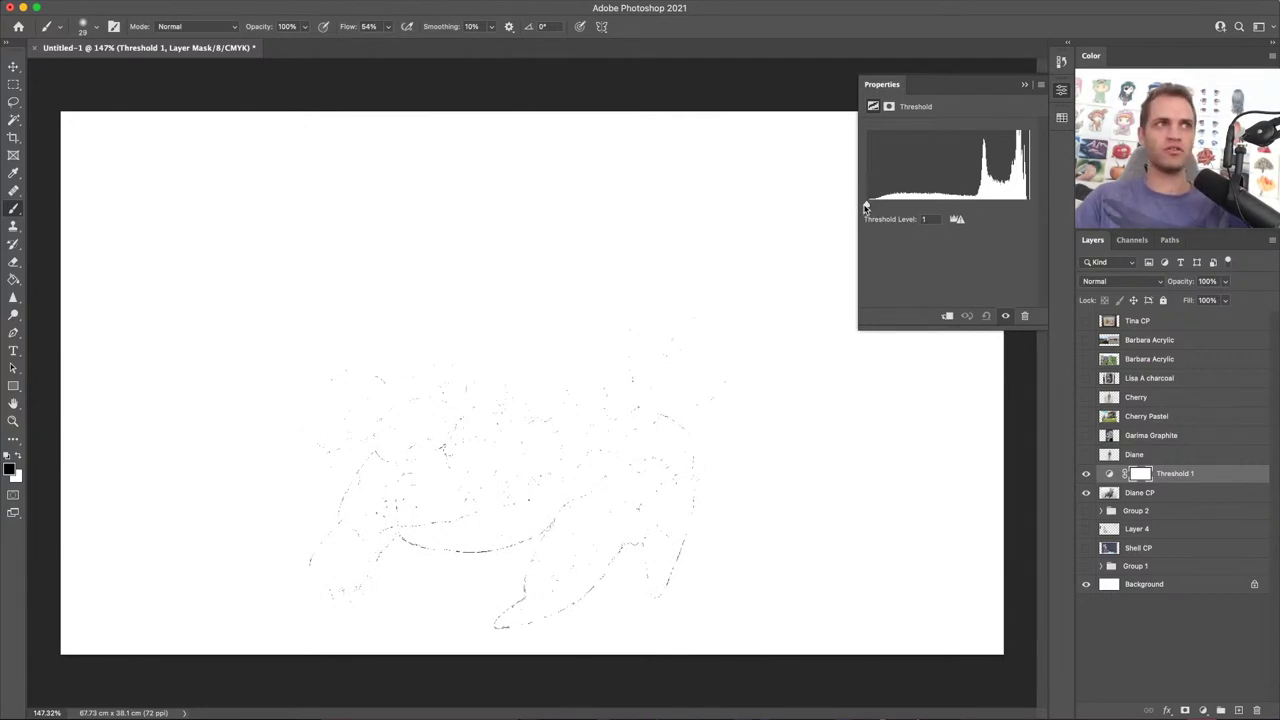
{"action": "left_click_drag", "start_coordinate": [866, 207], "coordinate": [874, 206]}
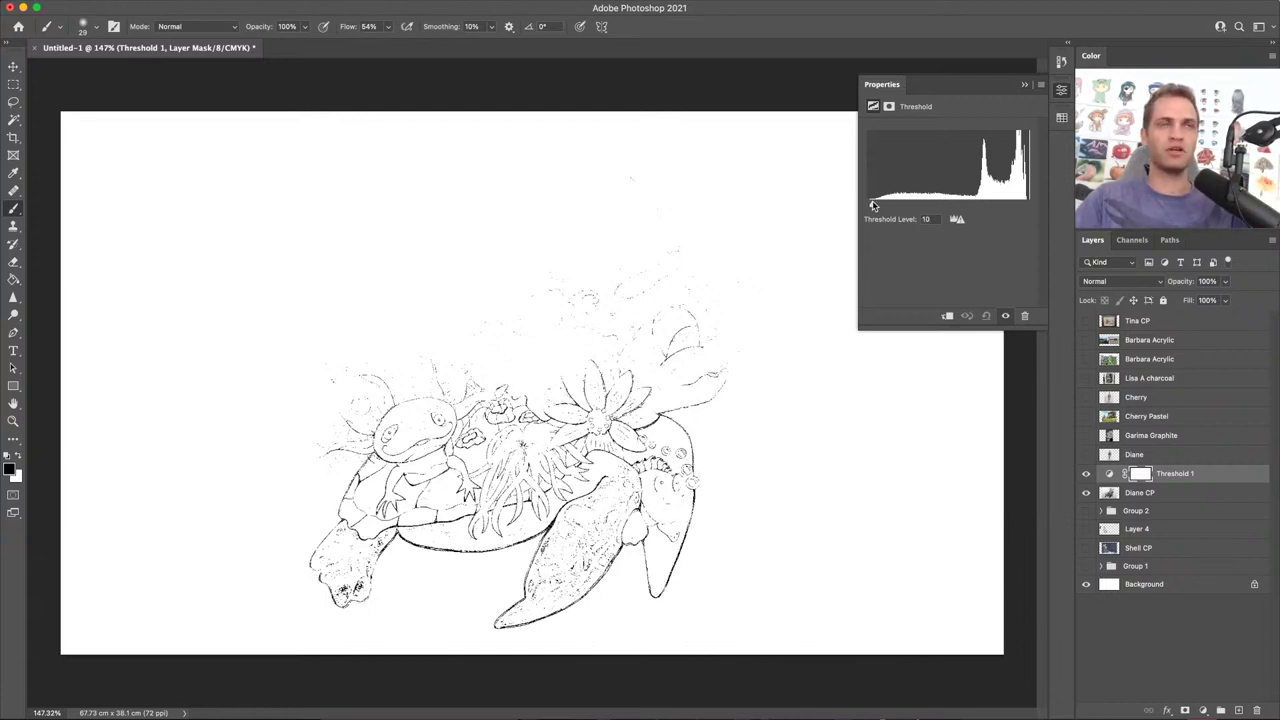
{"action": "left_click_drag", "start_coordinate": [874, 206], "coordinate": [959, 207]}
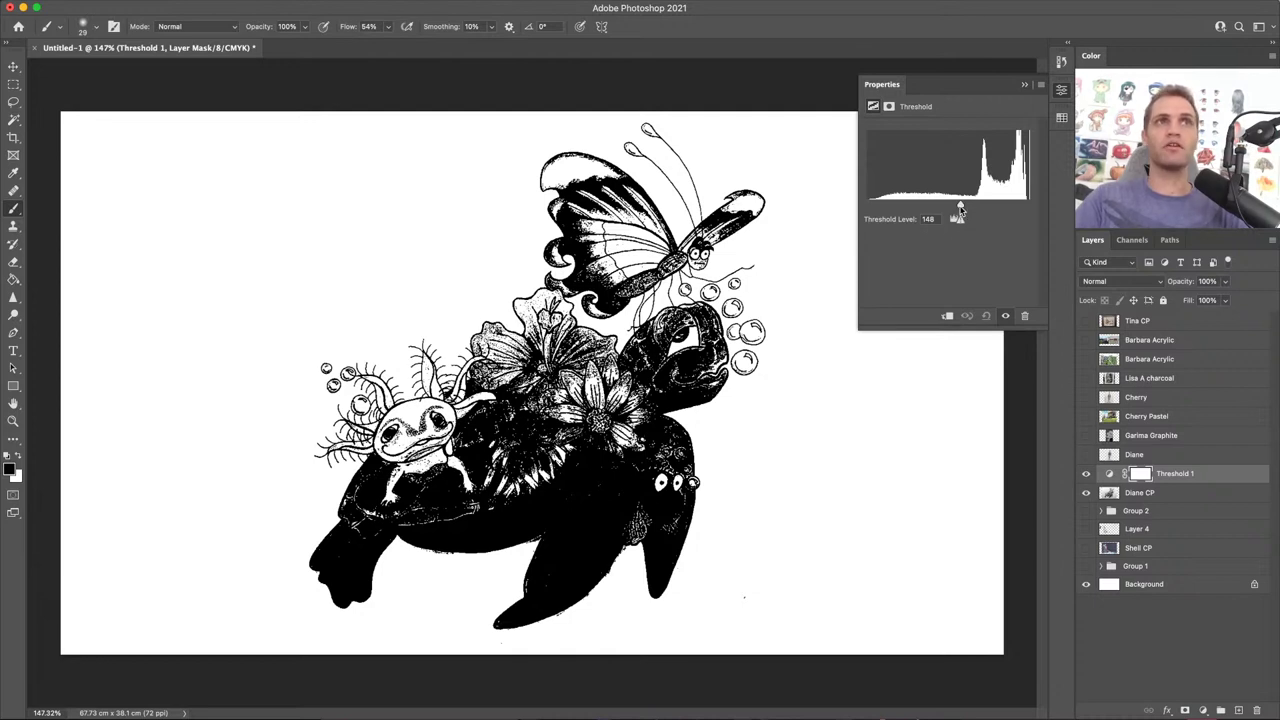
{"action": "left_click_drag", "start_coordinate": [960, 209], "coordinate": [961, 209]}
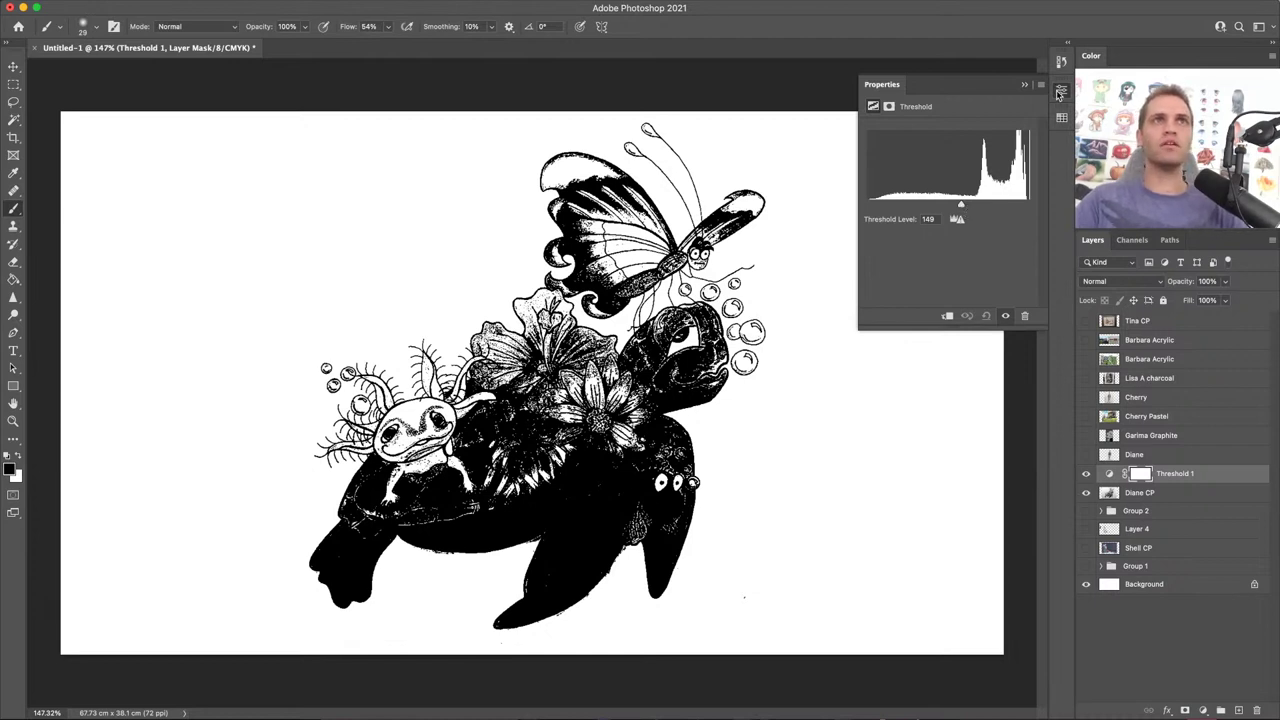
{"action": "left_click", "coordinate": [1059, 93]}
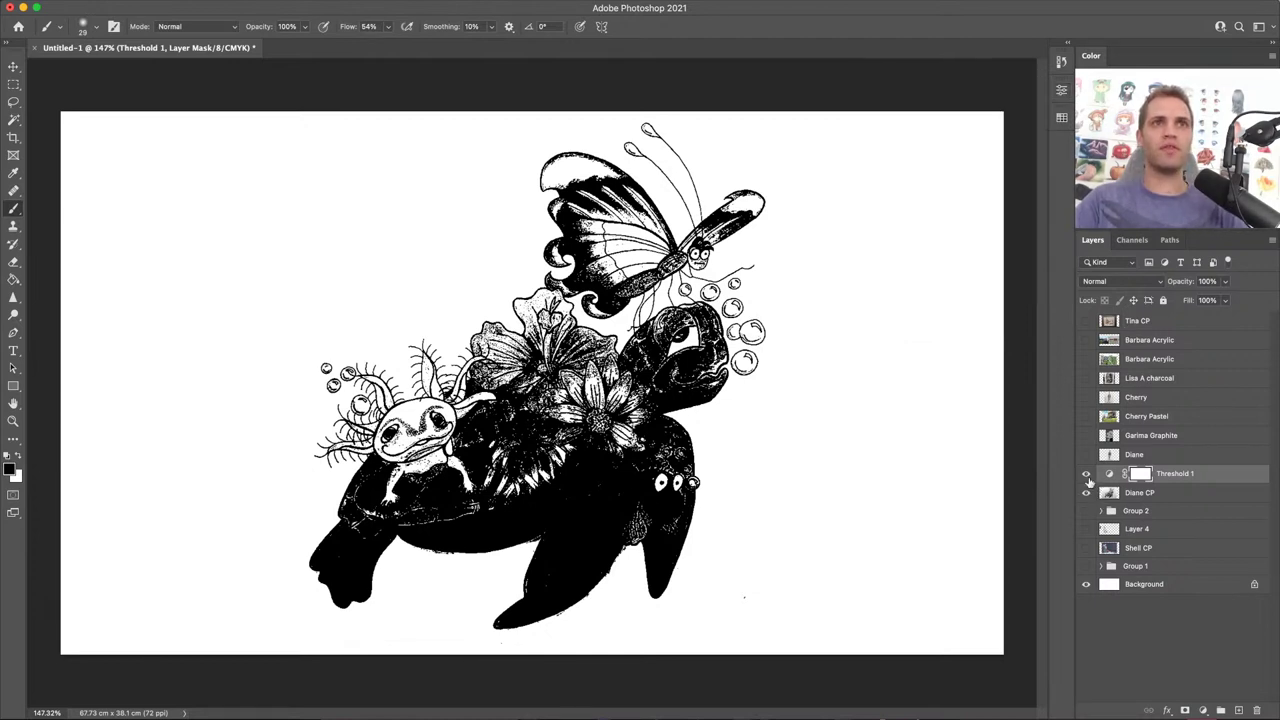
Step: Hide the Threshold adjustment, and undo it together with the desaturation of the turtle drawing
{"action": "left_click", "coordinate": [1086, 476]}
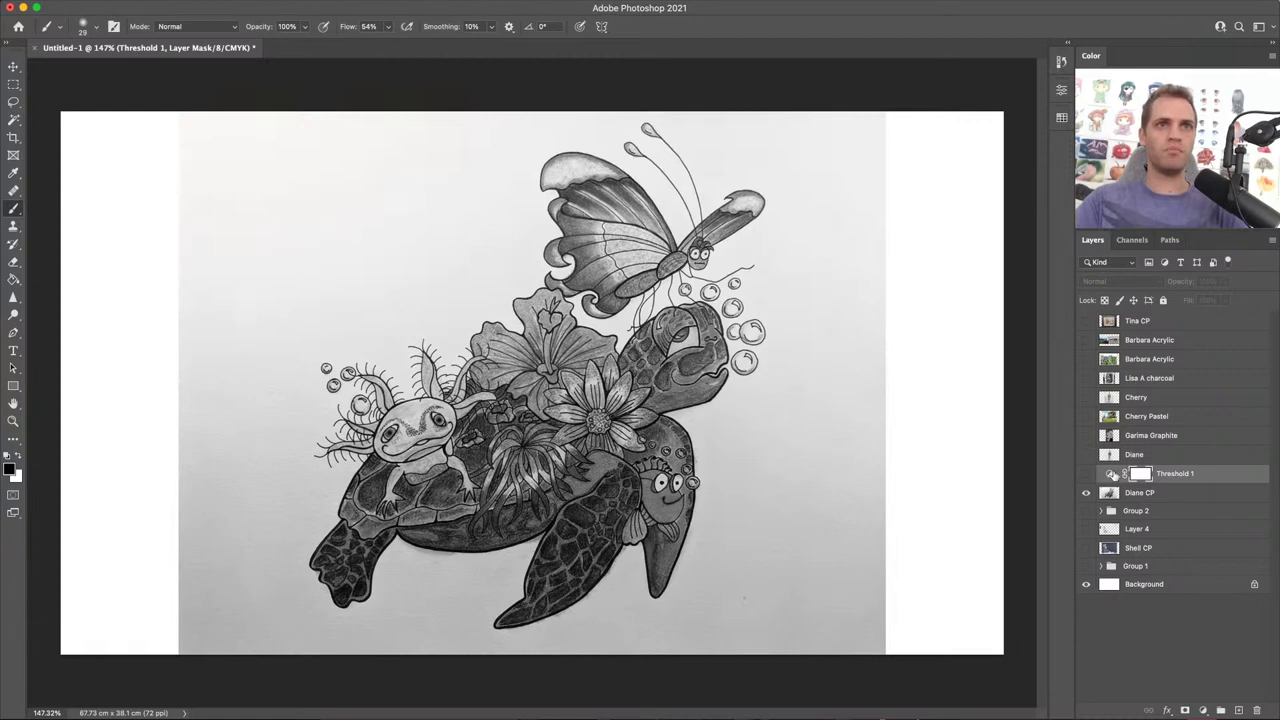
{"action": "key", "text": "super+z"}
{"action": "key", "text": "super+z"}
{"action": "key", "text": "super+z"}
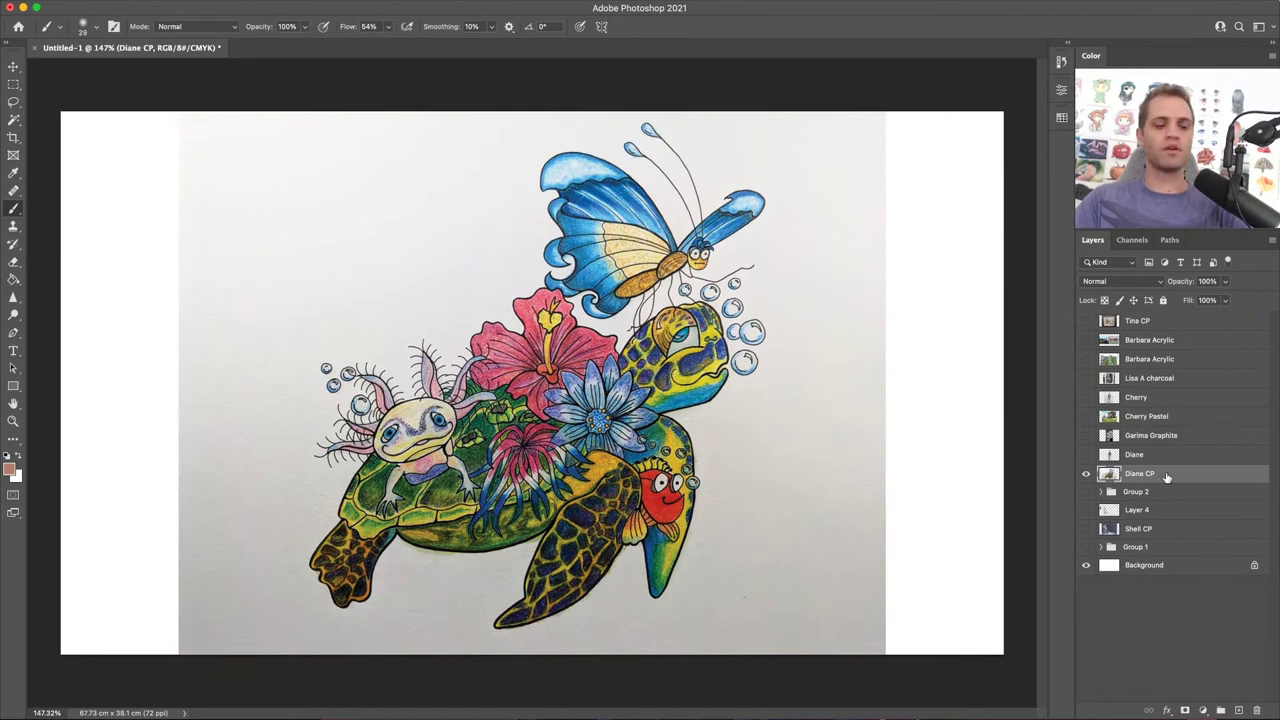
Step: Duplicate the turtle drawing layer twice, raise the upper copy's Lightness to +50, and hide that copy
{"action": "key", "text": "super+j"}
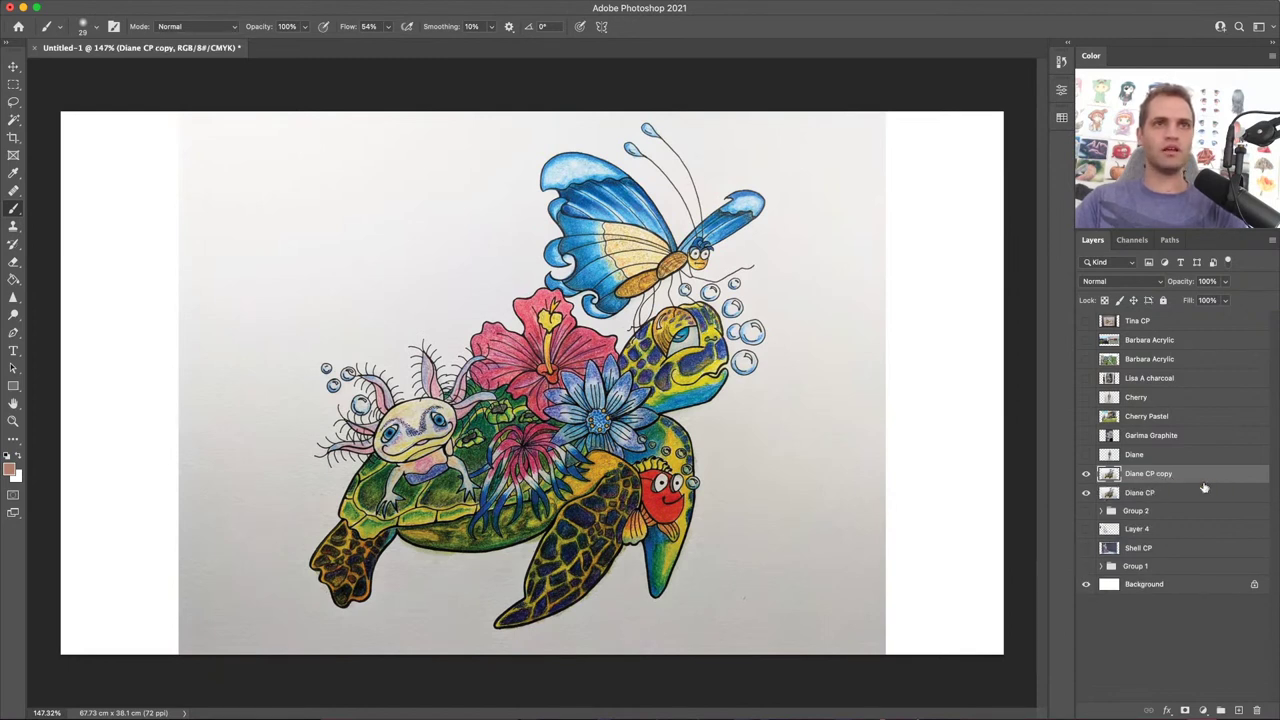
{"action": "key", "text": "super+j"}
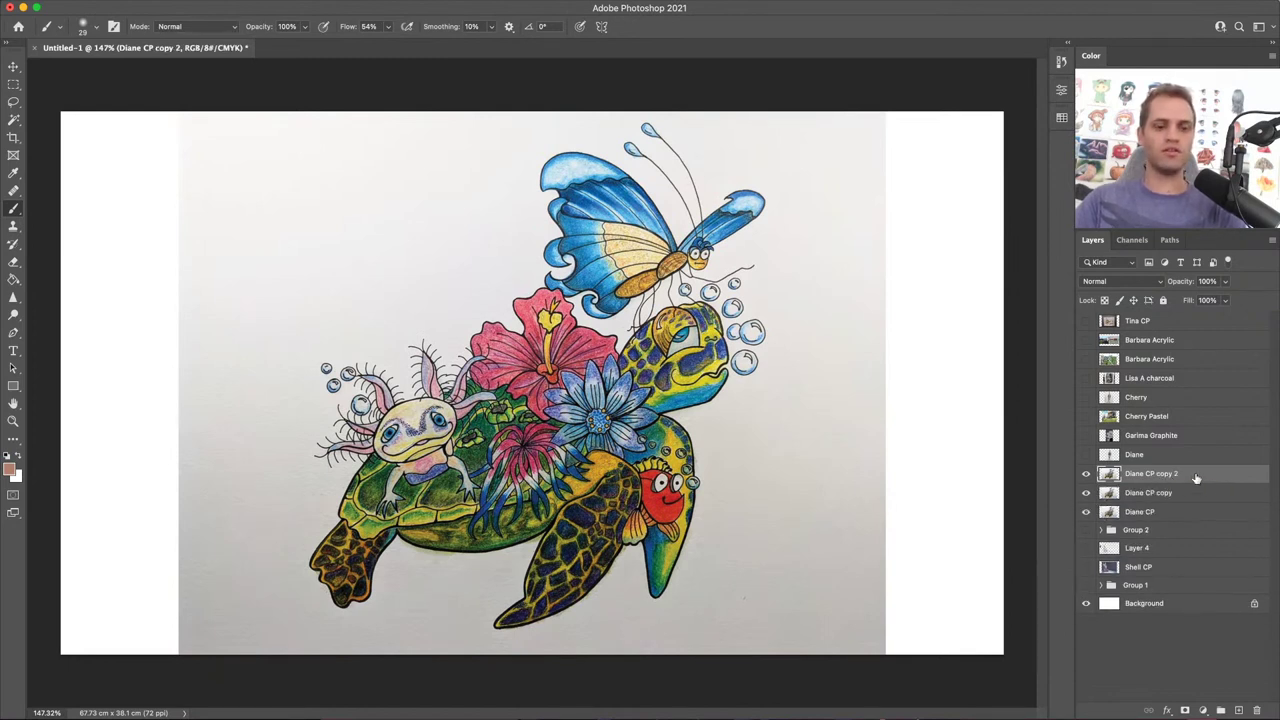
{"action": "key", "text": "super+u"}
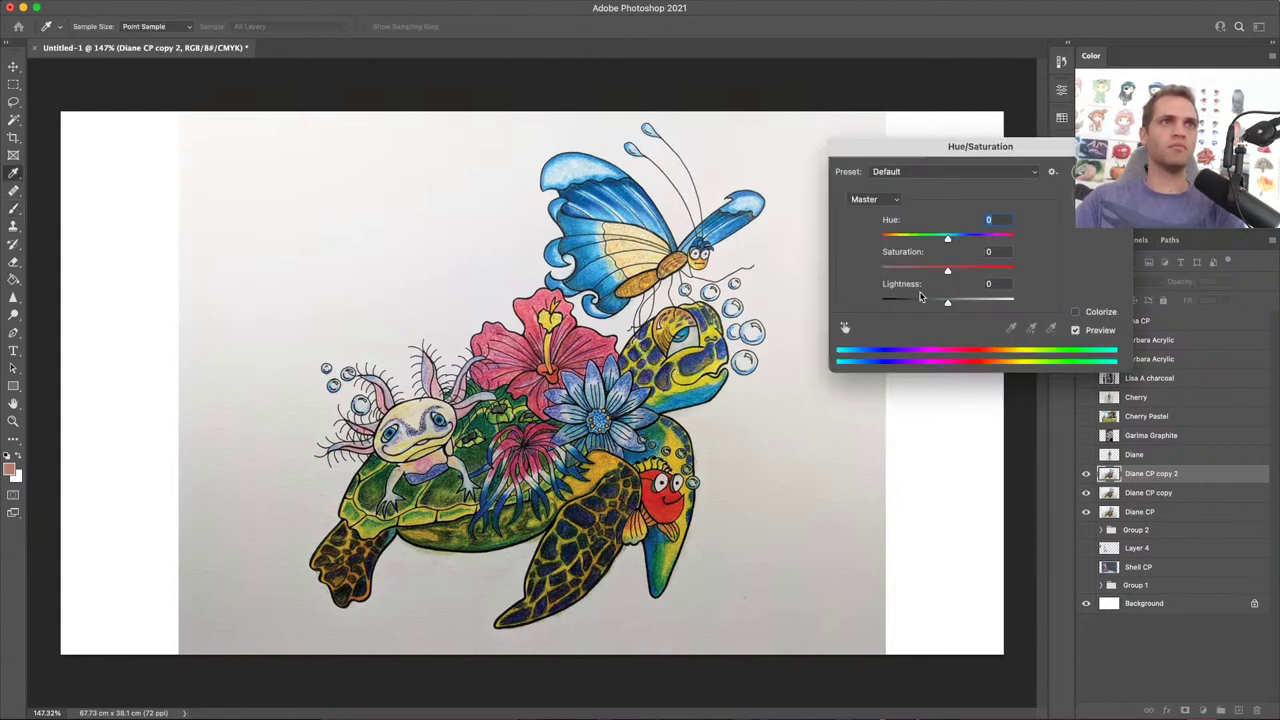
{"action": "left_click_drag", "start_coordinate": [948, 302], "coordinate": [982, 305]}
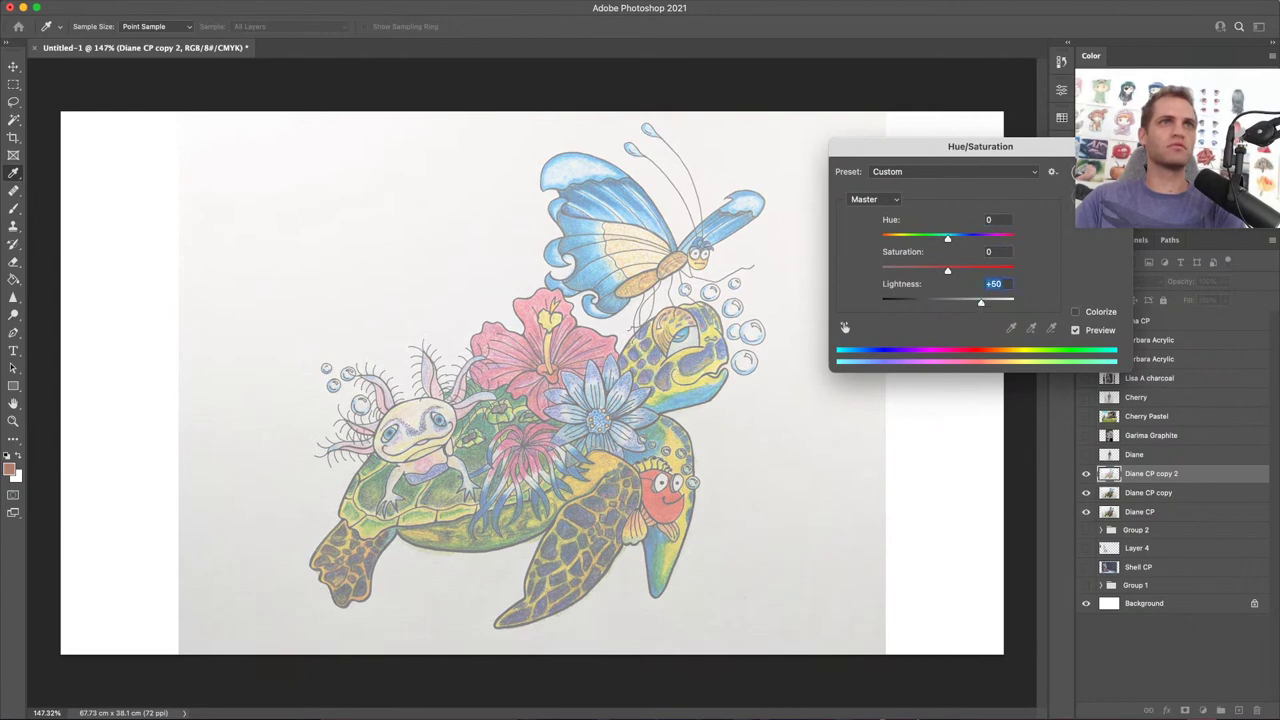
{"action": "key", "text": "Return"}
{"action": "key", "text": "b"}
{"action": "left_click", "coordinate": [1086, 473]}
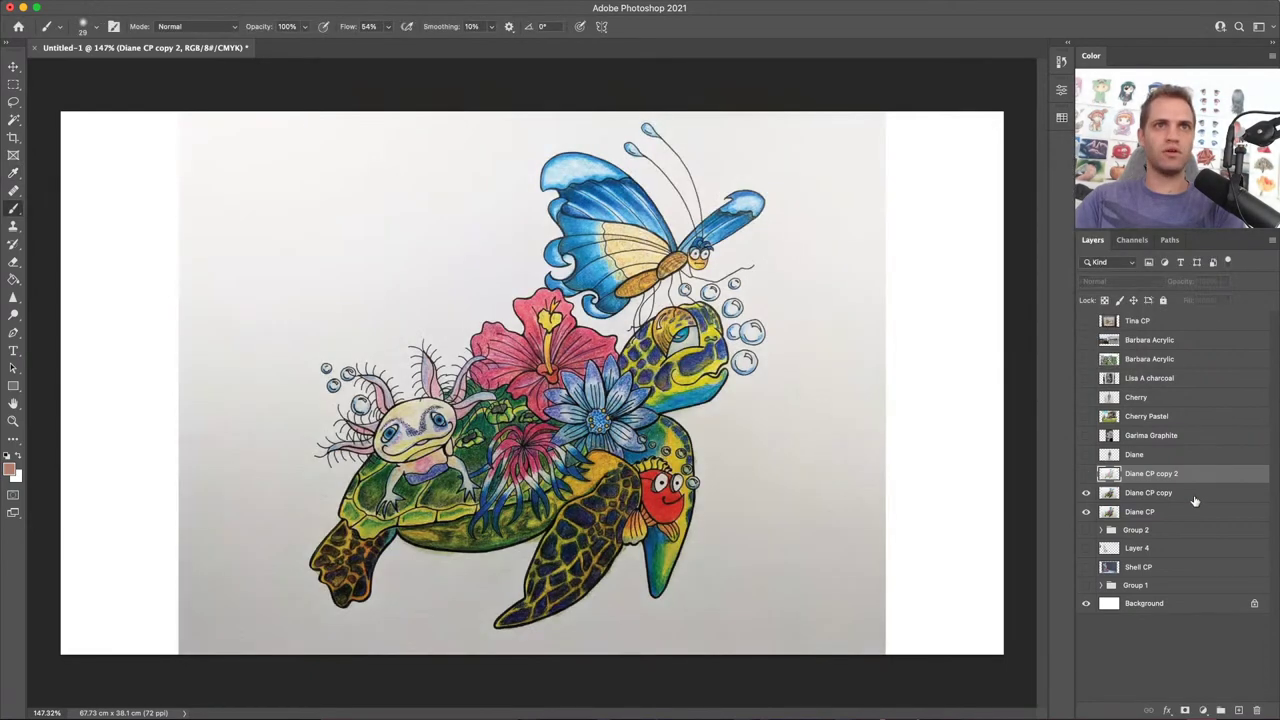
Step: Raise the Lightness of the lower turtle drawing copy to +17 with Hue/Saturation
{"action": "left_click", "coordinate": [1112, 492]}
{"action": "key", "text": "super+u"}
{"action": "left_click_drag", "start_coordinate": [948, 303], "coordinate": [960, 305]}
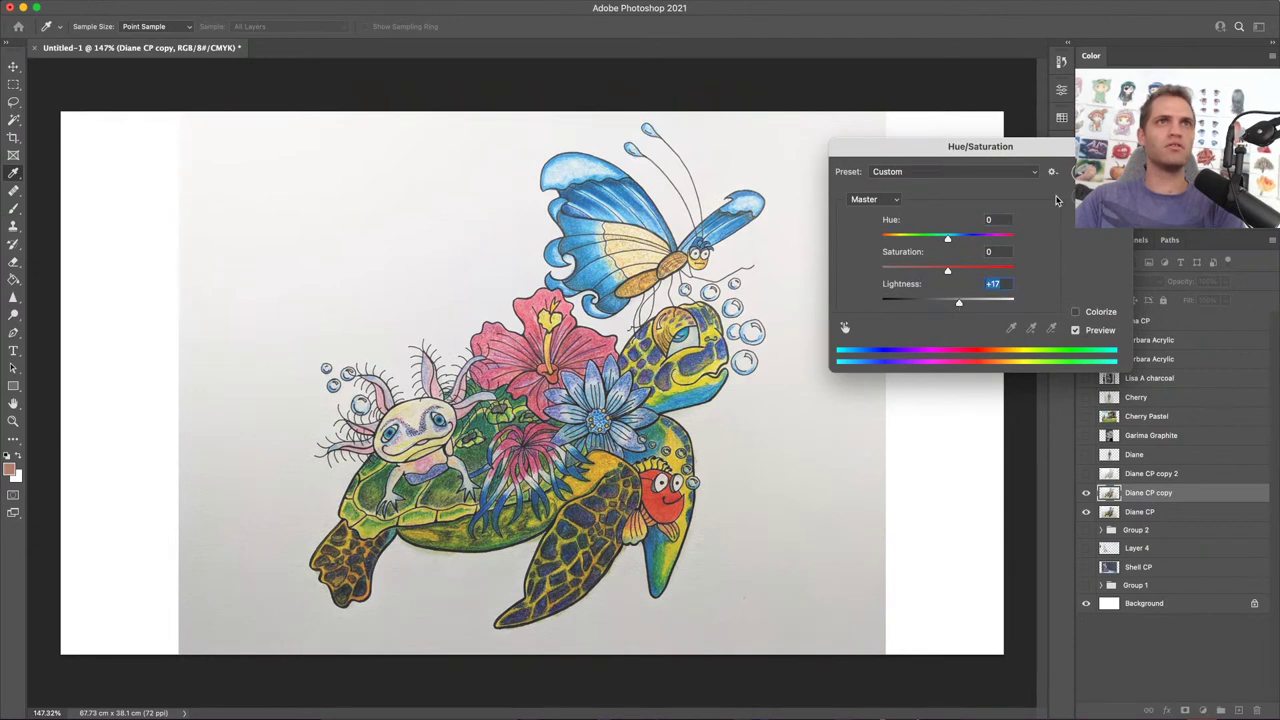
{"action": "left_click", "coordinate": [1104, 172]}
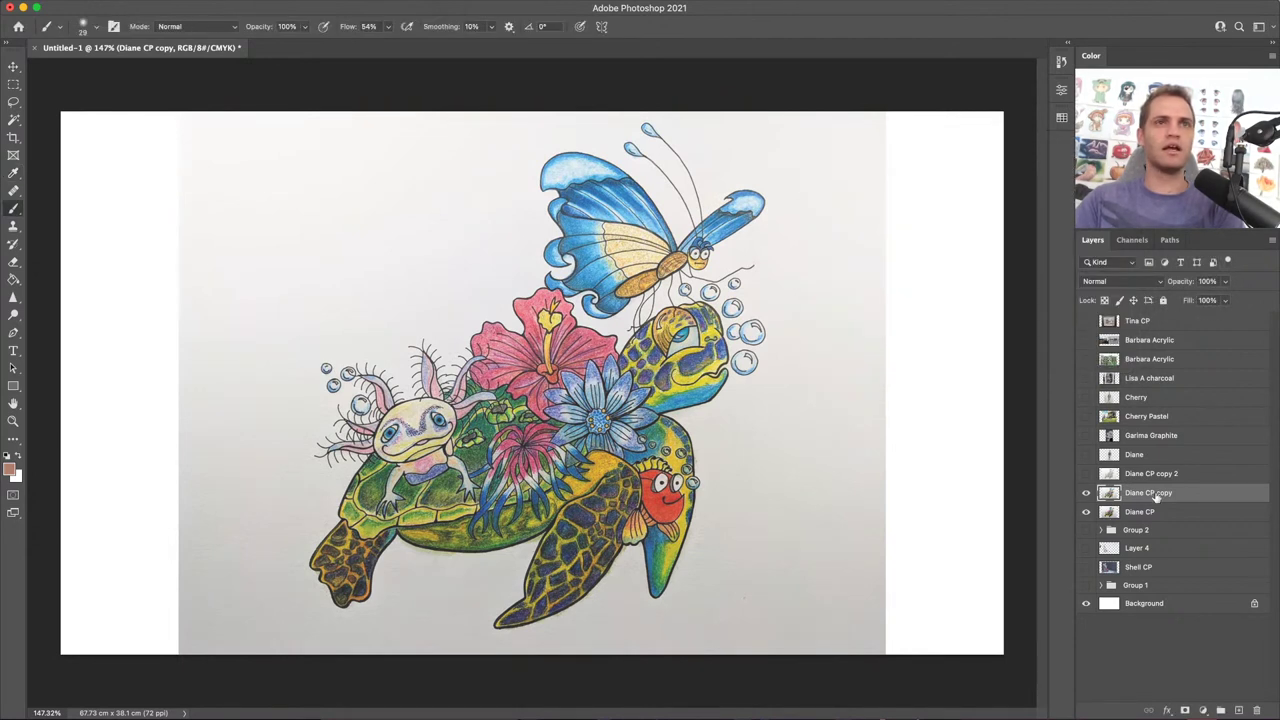
Step: Add a layer mask to the lower lightened copy and mask out the turtle's head with a size 65 brush at 100% flow
{"action": "left_click", "coordinate": [1185, 710]}
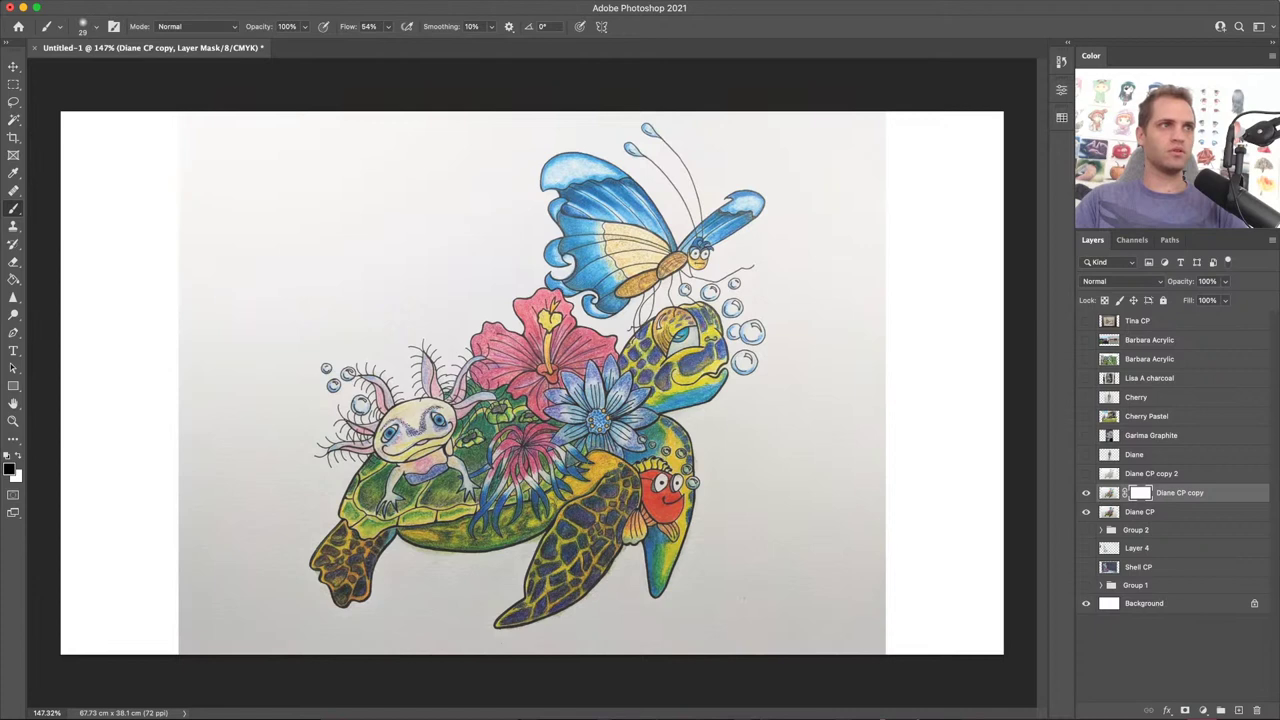
{"action": "left_click_drag", "start_coordinate": [608, 423], "coordinate": [640, 423]}
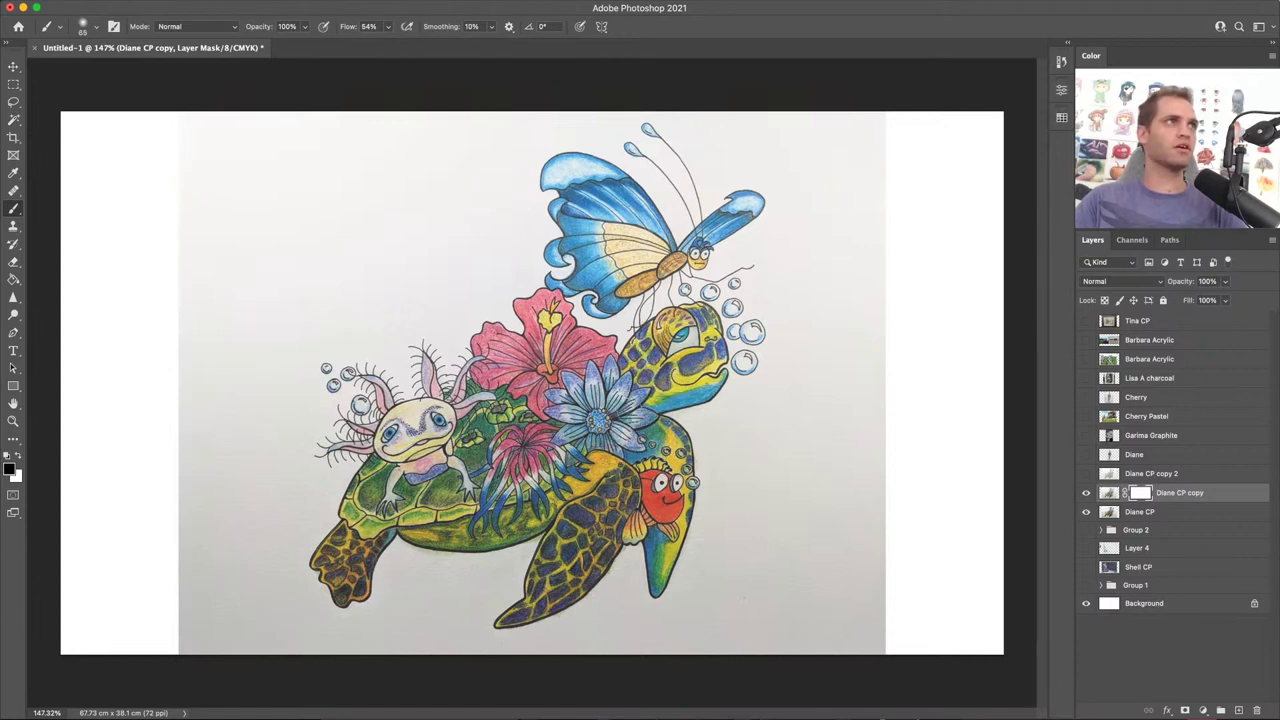
{"action": "left_click", "coordinate": [388, 26]}
{"action": "left_click_drag", "start_coordinate": [385, 45], "coordinate": [436, 48]}
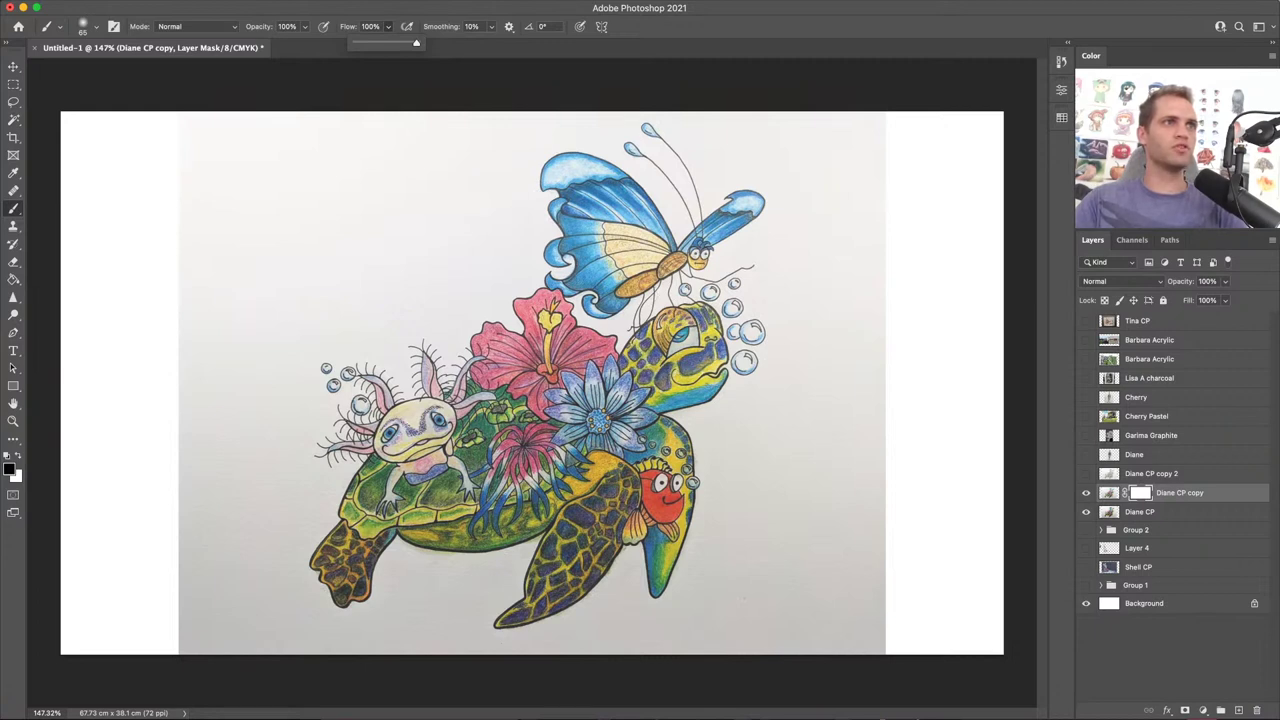
{"action": "left_click", "coordinate": [640, 356]}
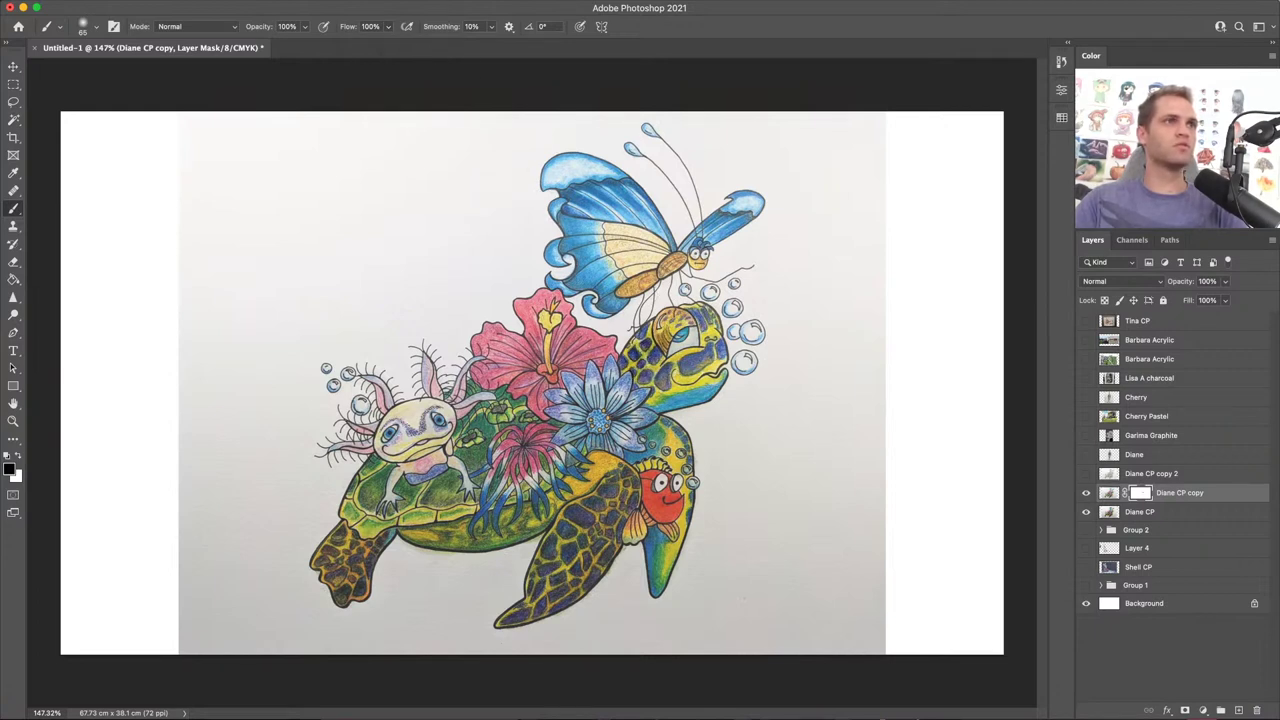
{"action": "mouse_move", "coordinate": [660, 372]}
{"action": "left_mouse_down"}
{"action": "mouse_move", "coordinate": [660, 402]}
{"action": "mouse_move", "coordinate": [706, 385]}
{"action": "mouse_move", "coordinate": [704, 315]}
{"action": "mouse_move", "coordinate": [670, 320]}
{"action": "mouse_move", "coordinate": [655, 350]}
{"action": "left_mouse_up"}
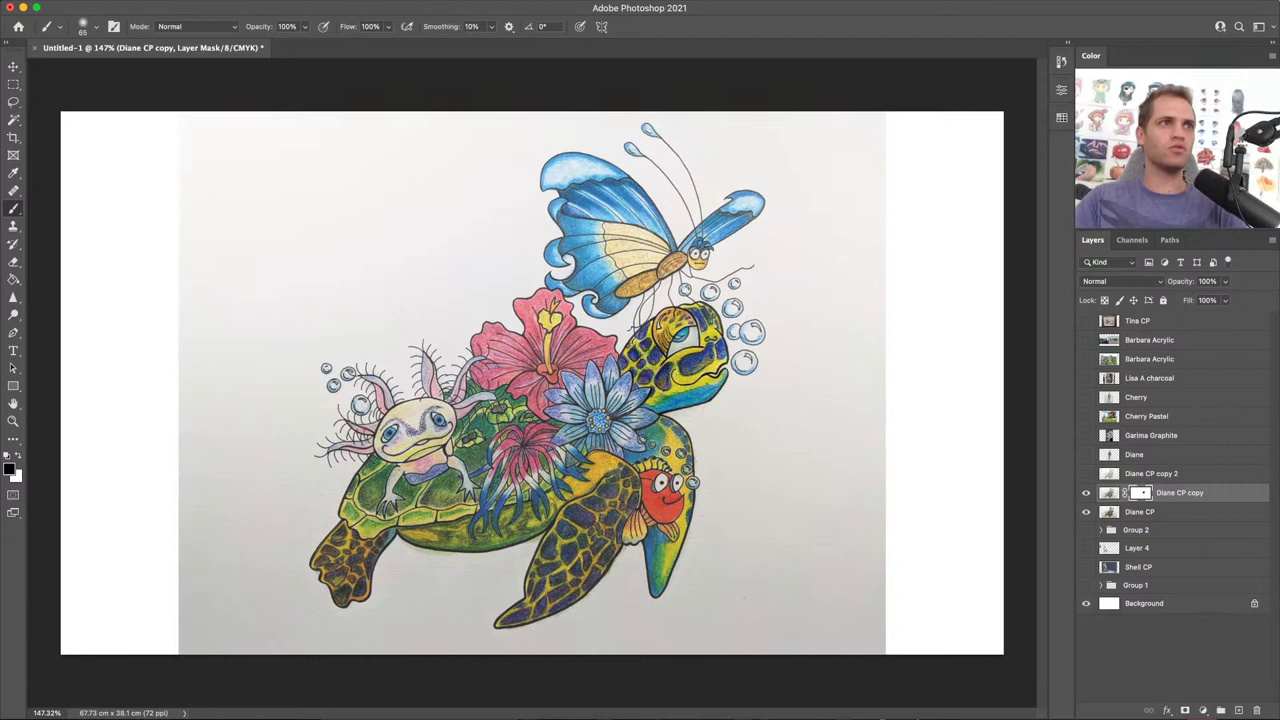
Step: Mask out the turtle's shell, flippers and rear leg on the lower lightened copy, painting around the axolotl, flowers and fish
{"action": "mouse_move", "coordinate": [620, 478]}
{"action": "left_mouse_down"}
{"action": "mouse_move", "coordinate": [593, 464]}
{"action": "mouse_move", "coordinate": [623, 515]}
{"action": "mouse_move", "coordinate": [585, 575]}
{"action": "mouse_move", "coordinate": [585, 548]}
{"action": "mouse_move", "coordinate": [520, 610]}
{"action": "mouse_move", "coordinate": [565, 580]}
{"action": "mouse_move", "coordinate": [545, 560]}
{"action": "mouse_move", "coordinate": [585, 505]}
{"action": "mouse_move", "coordinate": [560, 470]}
{"action": "left_mouse_up"}
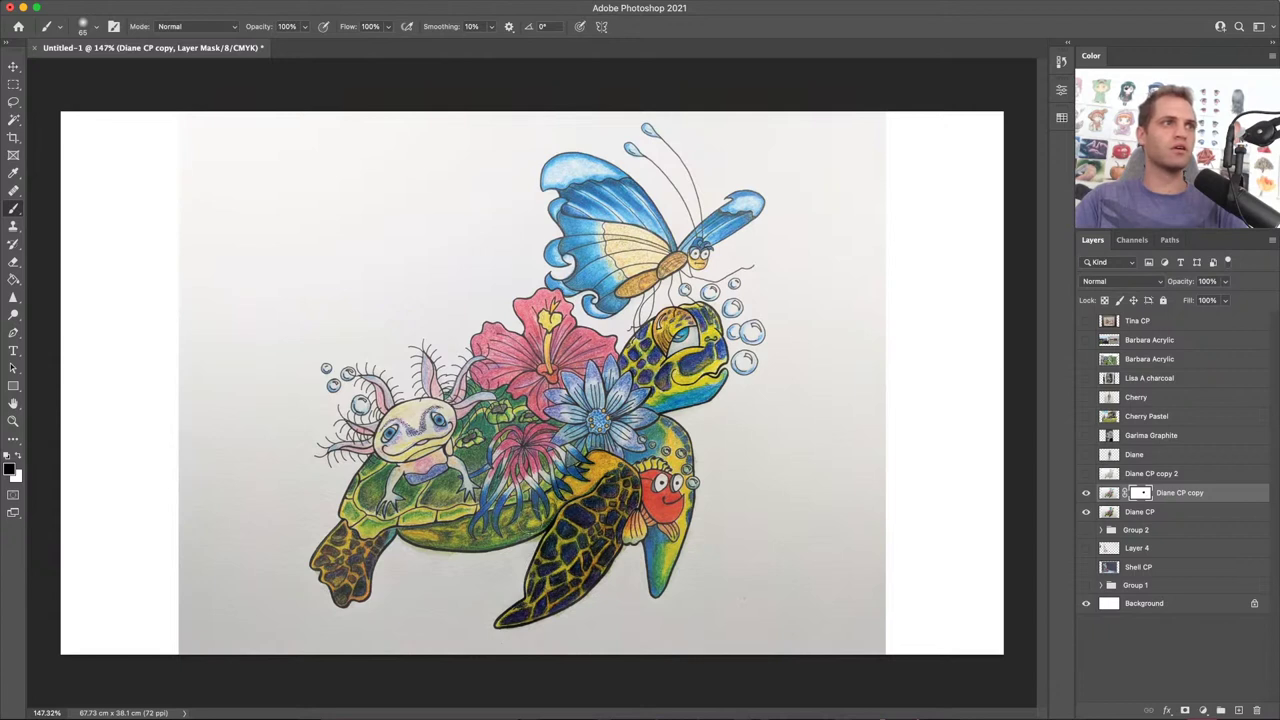
{"action": "mouse_move", "coordinate": [545, 515]}
{"action": "left_mouse_down"}
{"action": "mouse_move", "coordinate": [420, 535]}
{"action": "mouse_move", "coordinate": [428, 505]}
{"action": "mouse_move", "coordinate": [405, 498]}
{"action": "mouse_move", "coordinate": [460, 490]}
{"action": "mouse_move", "coordinate": [370, 535]}
{"action": "mouse_move", "coordinate": [360, 480]}
{"action": "mouse_move", "coordinate": [378, 465]}
{"action": "mouse_move", "coordinate": [335, 598]}
{"action": "mouse_move", "coordinate": [375, 550]}
{"action": "mouse_move", "coordinate": [495, 470]}
{"action": "mouse_move", "coordinate": [465, 428]}
{"action": "mouse_move", "coordinate": [525, 408]}
{"action": "mouse_move", "coordinate": [468, 383]}
{"action": "left_mouse_up"}
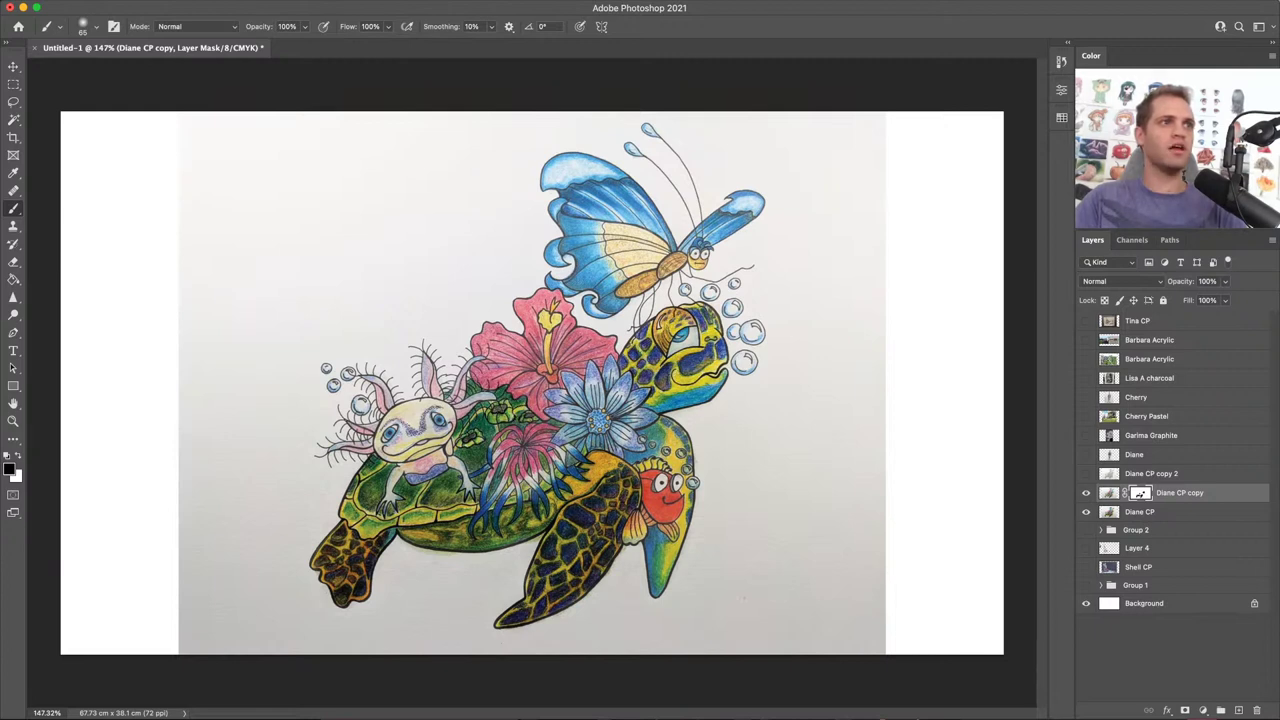
{"action": "mouse_move", "coordinate": [625, 465]}
{"action": "left_mouse_down"}
{"action": "mouse_move", "coordinate": [676, 420]}
{"action": "mouse_move", "coordinate": [688, 470]}
{"action": "mouse_move", "coordinate": [662, 572]}
{"action": "mouse_move", "coordinate": [654, 535]}
{"action": "mouse_move", "coordinate": [648, 560]}
{"action": "left_mouse_up"}
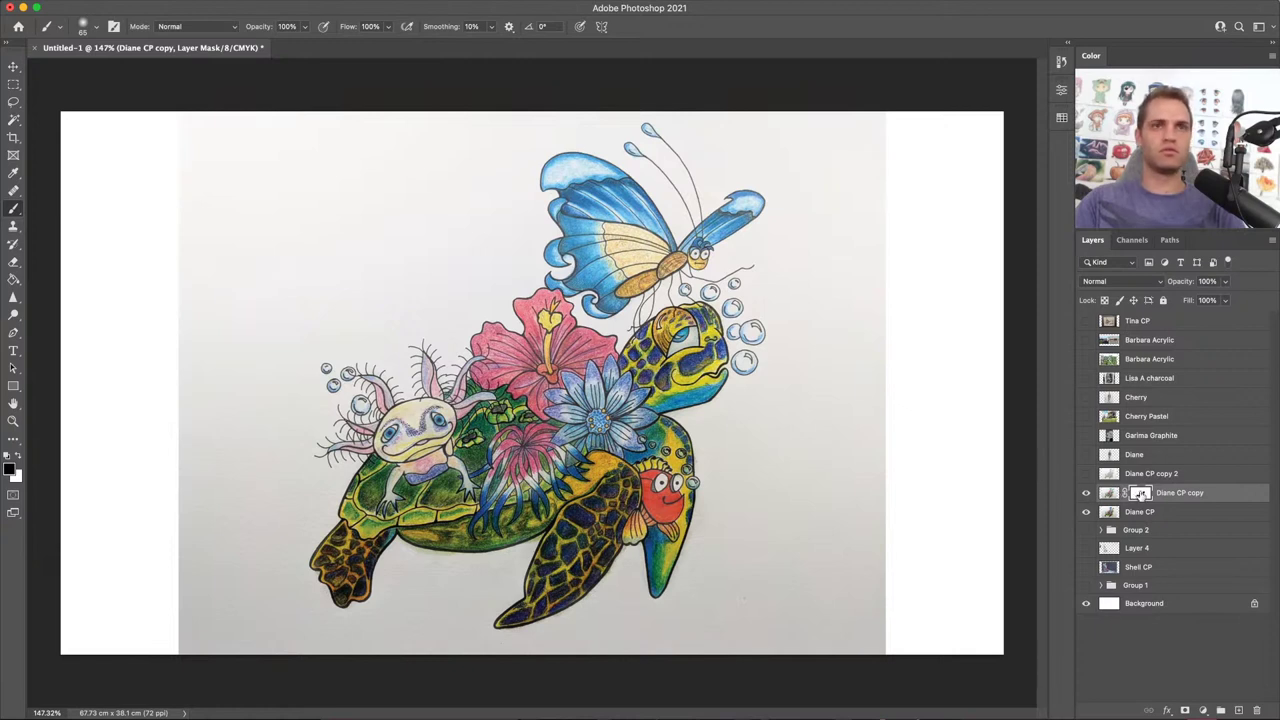
Step: Copy the turtle mask onto the uppermost, lightest copy and make that layer visible
{"action": "left_click_drag", "start_coordinate": [1140, 494], "coordinate": [1206, 477]}
{"action": "left_click", "coordinate": [1139, 475]}
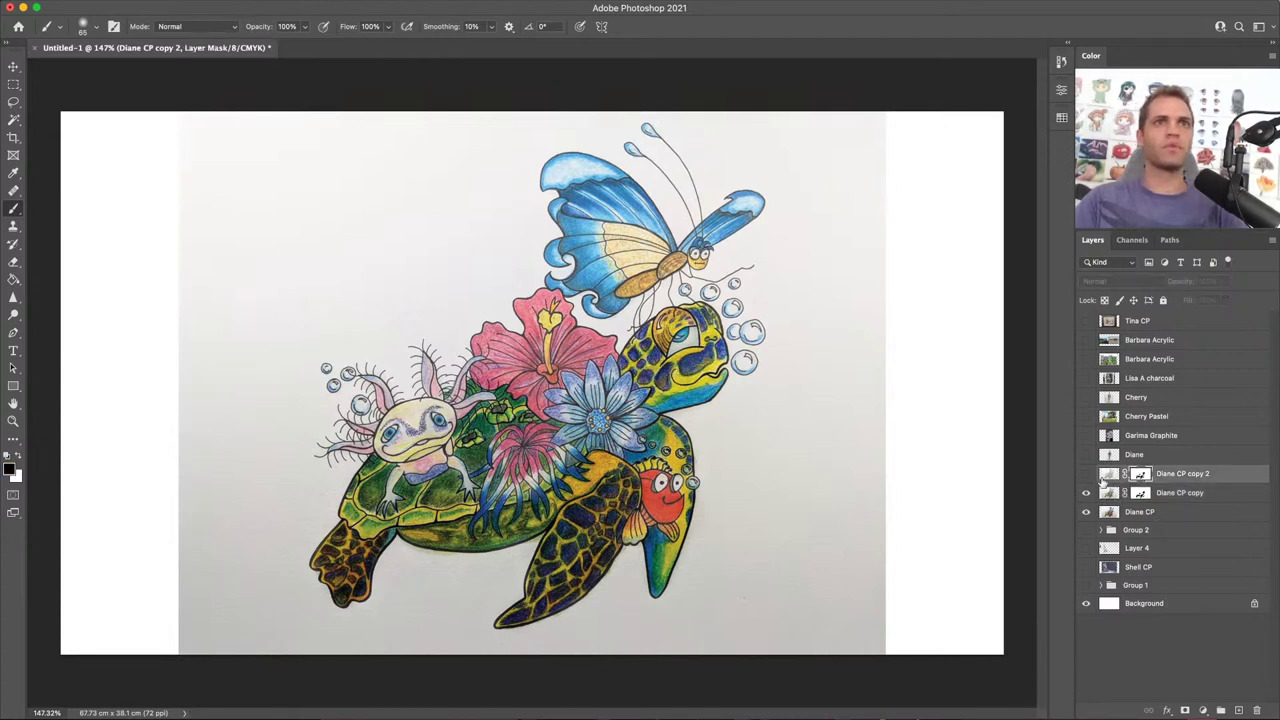
{"action": "left_click", "coordinate": [1086, 476]}
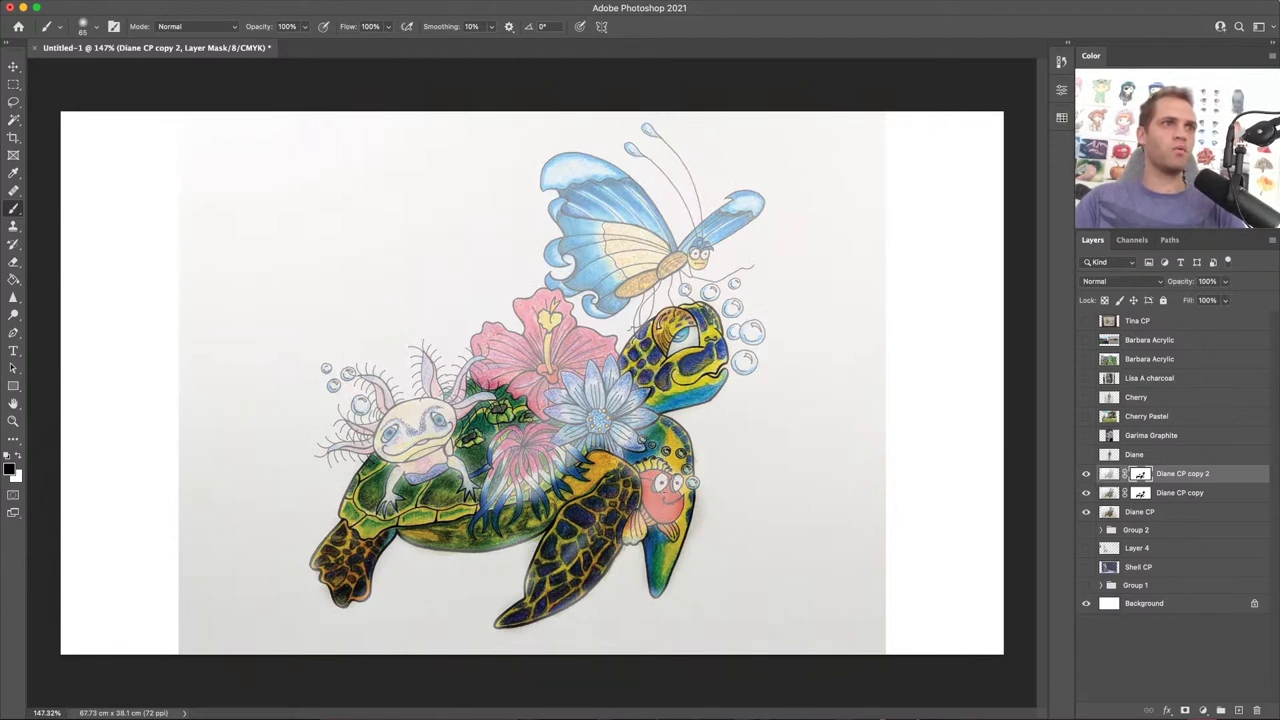
Step: Mask out the red fish and the butterfly on the lightest copy, and toggle the lightened copies' visibility to compare
{"action": "mouse_move", "coordinate": [660, 520]}
{"action": "left_mouse_down"}
{"action": "mouse_move", "coordinate": [652, 470]}
{"action": "mouse_move", "coordinate": [672, 510]}
{"action": "mouse_move", "coordinate": [676, 490]}
{"action": "mouse_move", "coordinate": [664, 528]}
{"action": "mouse_move", "coordinate": [630, 520]}
{"action": "left_mouse_up"}
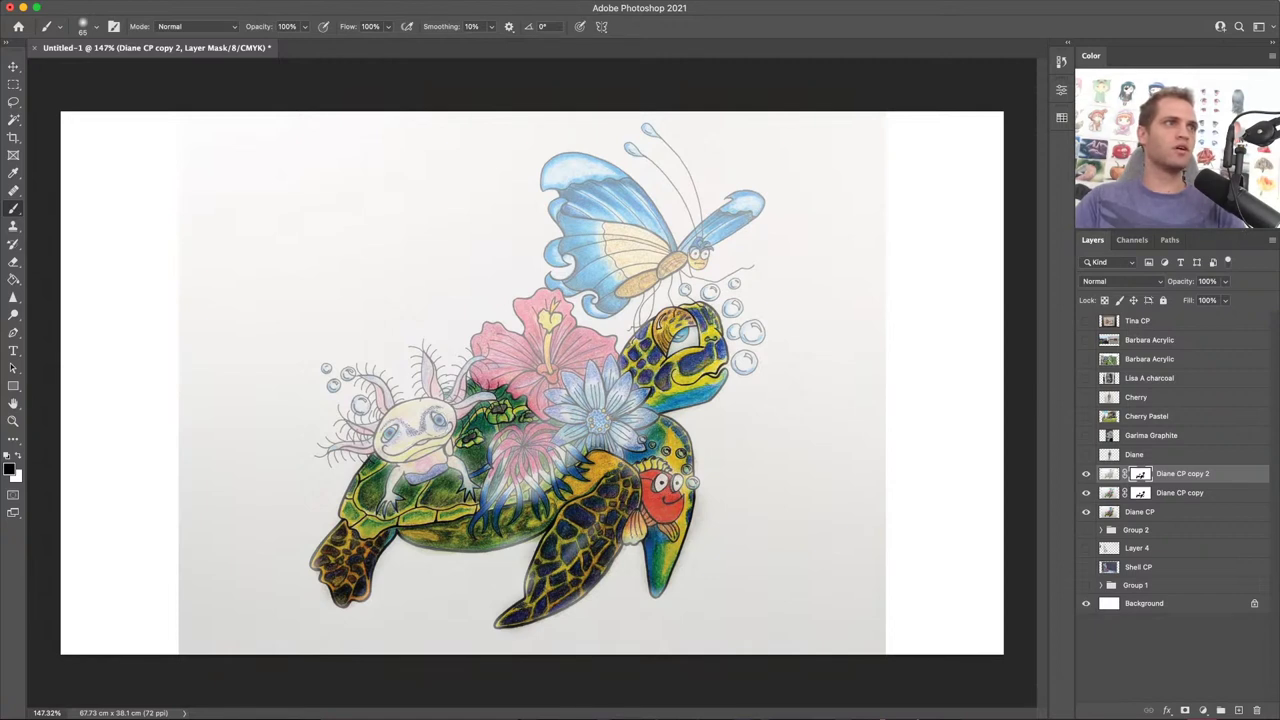
{"action": "mouse_move", "coordinate": [672, 272]}
{"action": "left_mouse_down"}
{"action": "mouse_move", "coordinate": [610, 184]}
{"action": "mouse_move", "coordinate": [556, 166]}
{"action": "mouse_move", "coordinate": [596, 196]}
{"action": "mouse_move", "coordinate": [564, 250]}
{"action": "mouse_move", "coordinate": [586, 262]}
{"action": "mouse_move", "coordinate": [572, 290]}
{"action": "mouse_move", "coordinate": [606, 306]}
{"action": "mouse_move", "coordinate": [666, 280]}
{"action": "mouse_move", "coordinate": [740, 206]}
{"action": "mouse_move", "coordinate": [676, 246]}
{"action": "mouse_move", "coordinate": [622, 206]}
{"action": "mouse_move", "coordinate": [630, 250]}
{"action": "mouse_move", "coordinate": [614, 278]}
{"action": "left_mouse_up"}
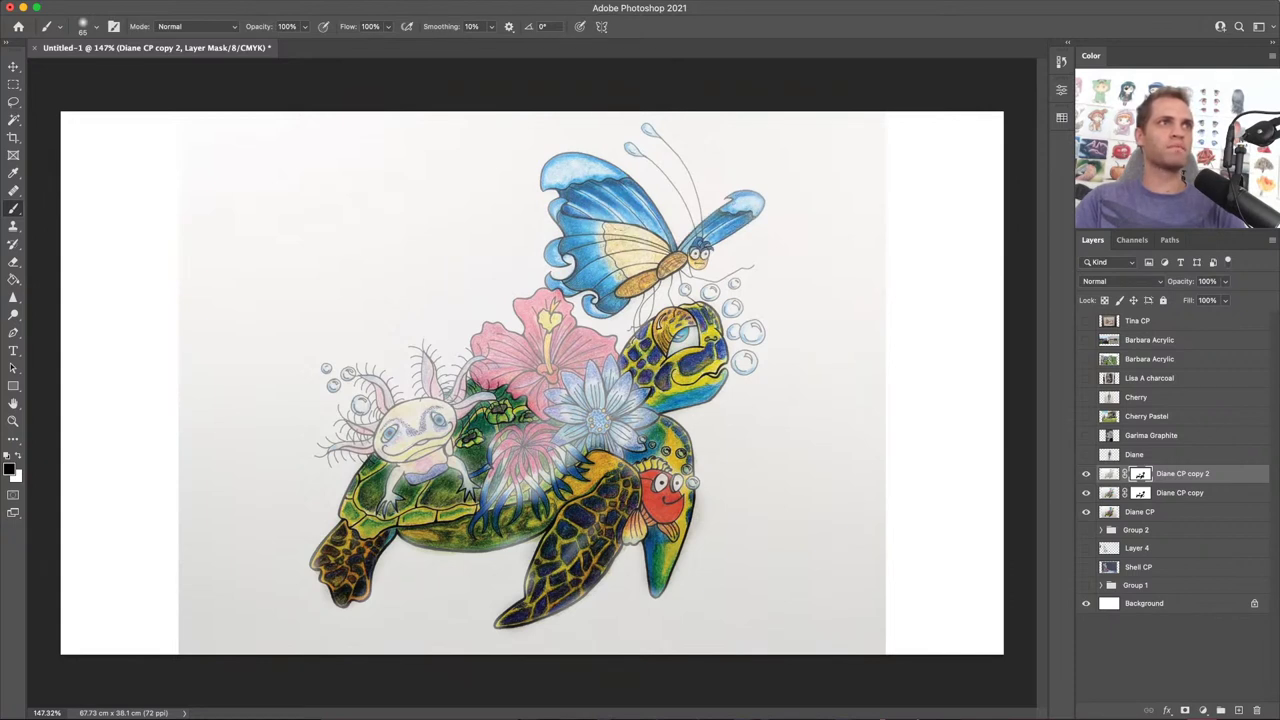
{"action": "left_click", "coordinate": [1086, 474]}
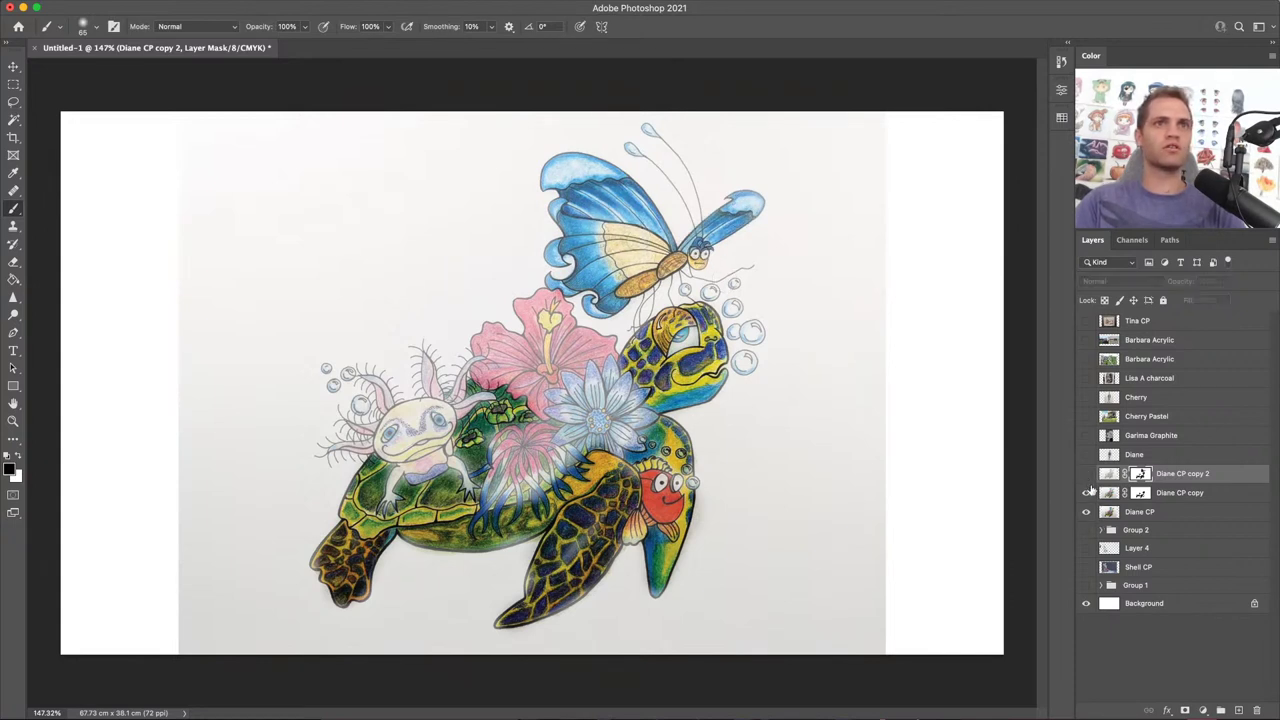
{"action": "left_click", "coordinate": [1087, 493]}
{"action": "left_click", "coordinate": [1087, 493]}
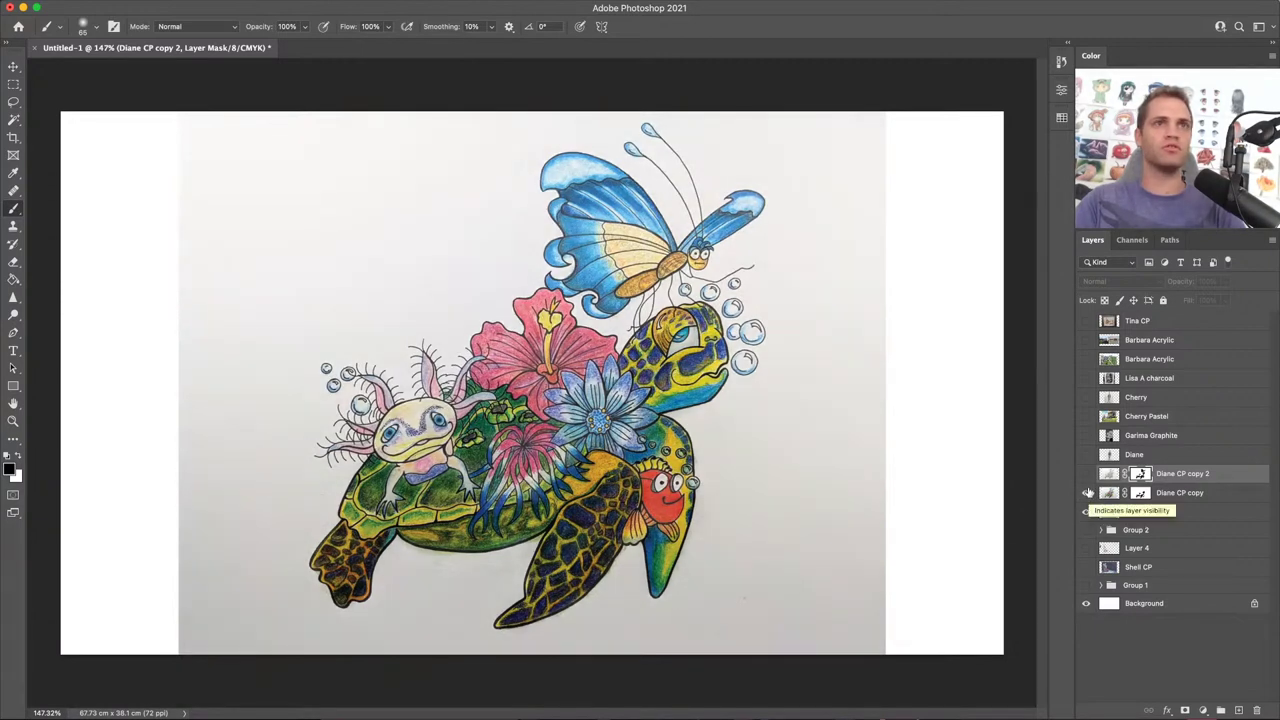
Step: Show the lightest copy again and mask out the flower centres, the hibiscus petals and the axolotl with a size 53 brush
{"action": "left_click", "coordinate": [1086, 474]}
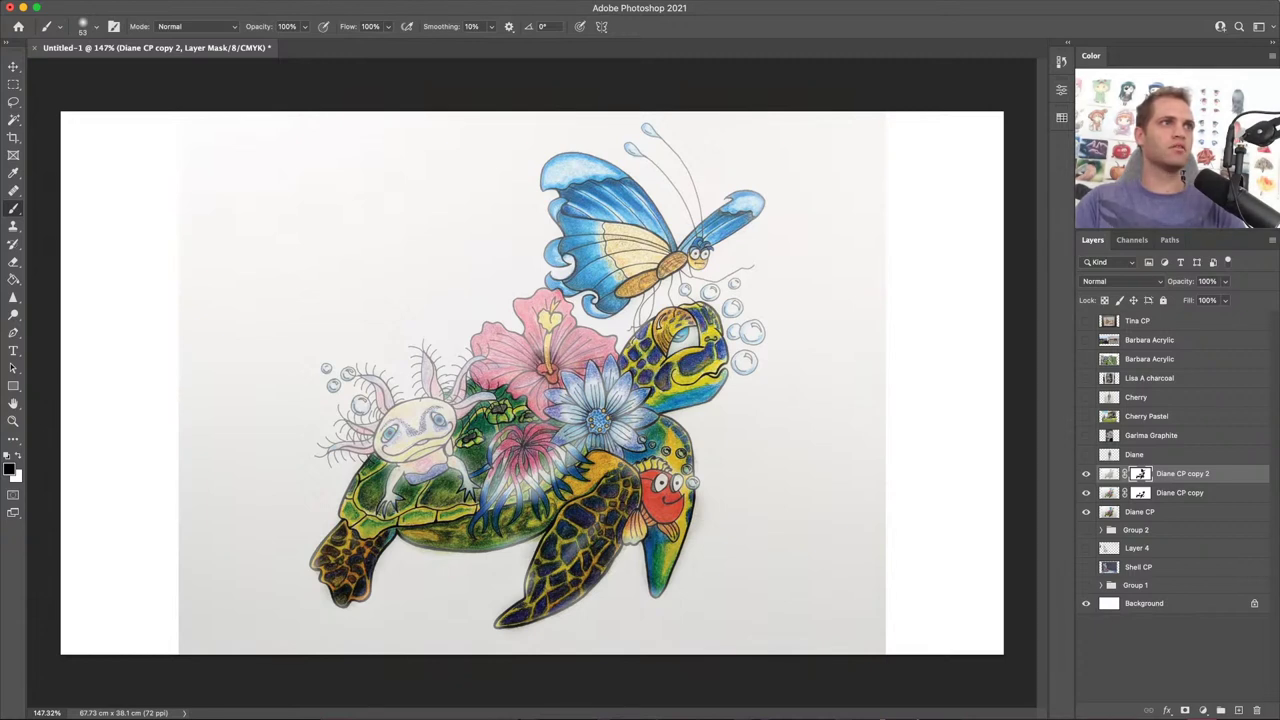
{"action": "mouse_move", "coordinate": [517, 304]}
{"action": "left_mouse_down"}
{"action": "mouse_move", "coordinate": [516, 326]}
{"action": "mouse_move", "coordinate": [484, 340]}
{"action": "mouse_move", "coordinate": [478, 372]}
{"action": "left_mouse_up"}
{"action": "mouse_move", "coordinate": [612, 355]}
{"action": "left_mouse_down"}
{"action": "mouse_move", "coordinate": [556, 300]}
{"action": "mouse_move", "coordinate": [566, 350]}
{"action": "left_mouse_up"}
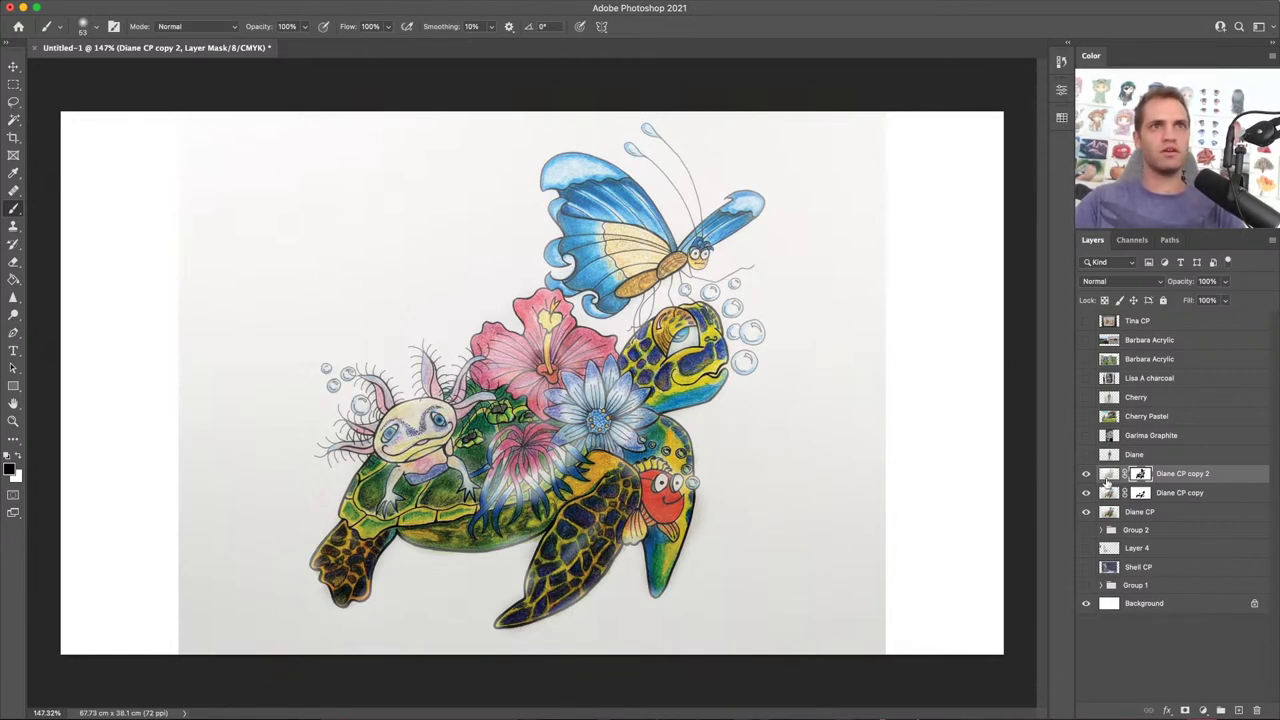
Step: Stamp the visible turtle artwork into a new merged layer above the lightest copy and desaturate it to greyscale
{"action": "left_click", "coordinate": [1231, 478]}
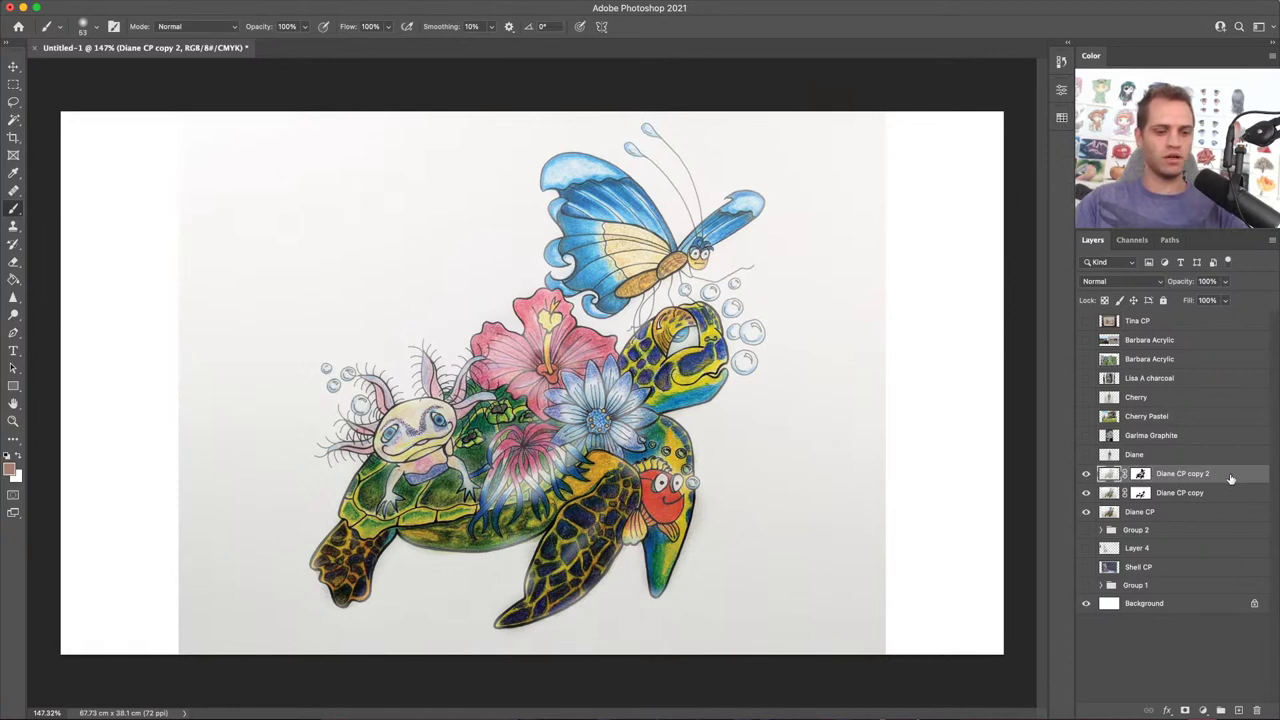
{"action": "key", "text": "super+shift+alt+n"}
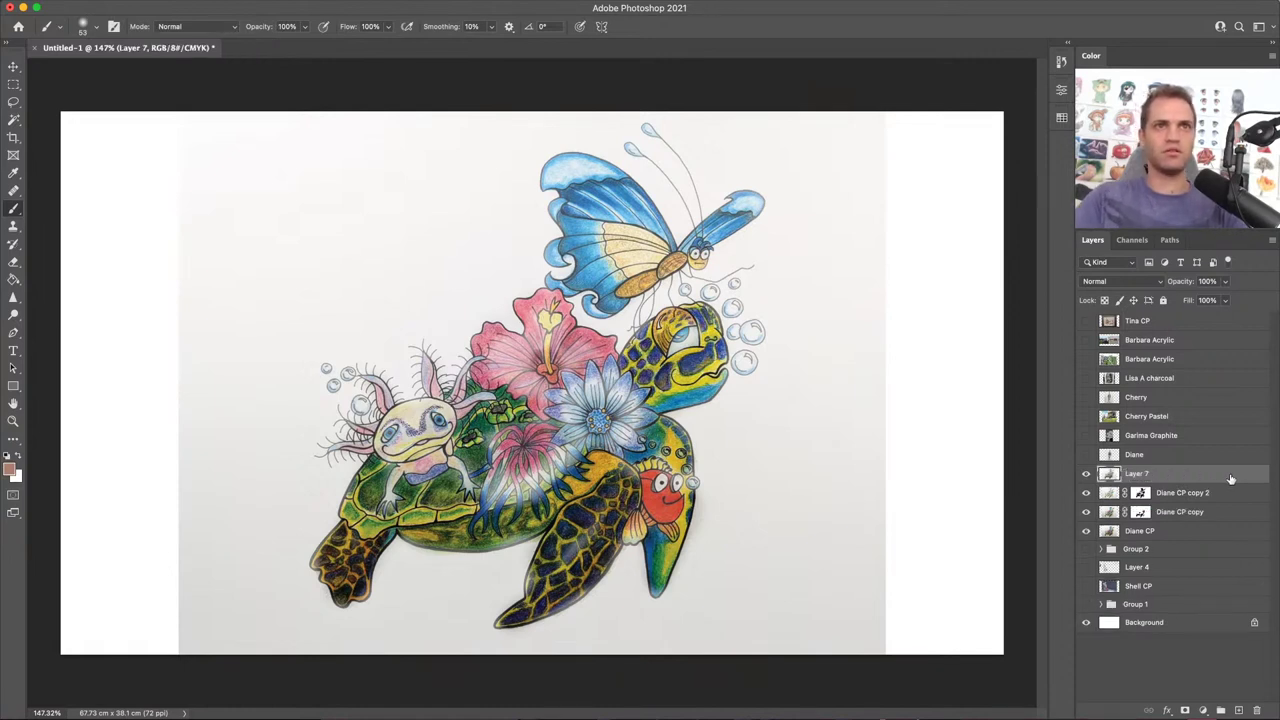
{"action": "key", "text": "super+shift+u"}
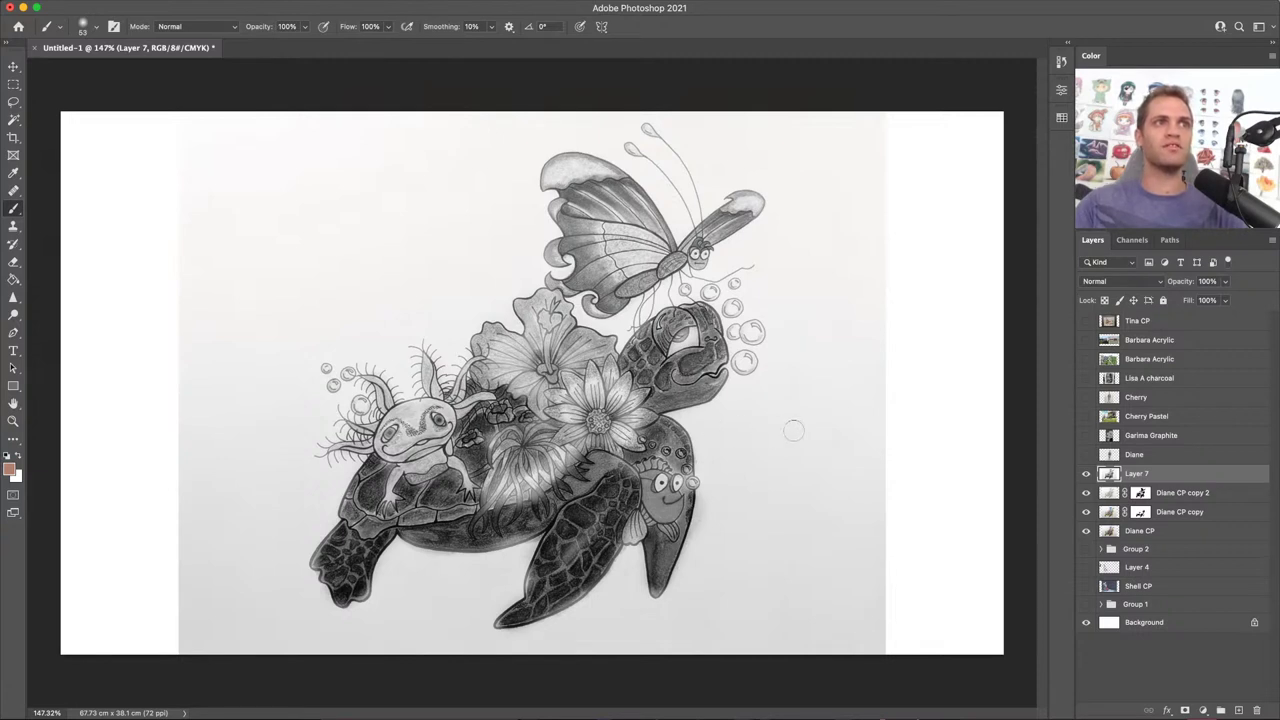
Step: Activate the lightest copy's mask with white as the foreground colour, and toggle the greyscale copy to compare the turtle's values
{"action": "left_click", "coordinate": [1142, 512]}
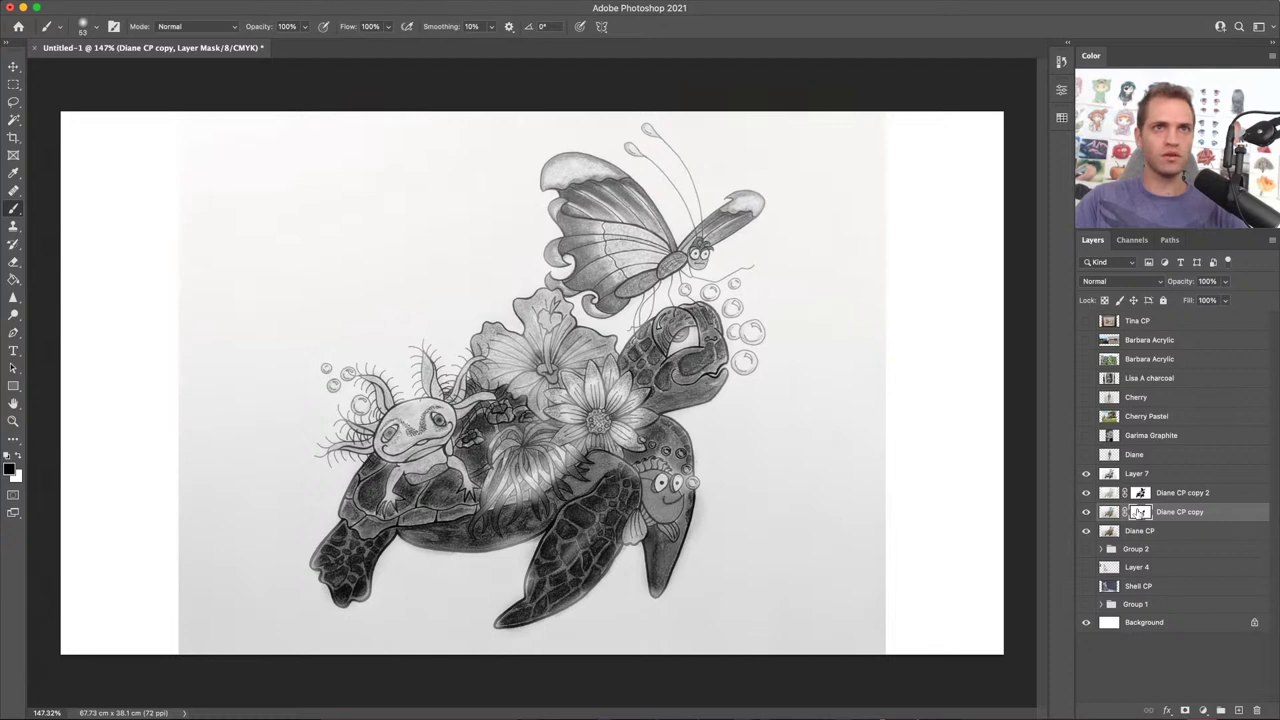
{"action": "key", "text": "x"}
{"action": "key", "text": "x"}
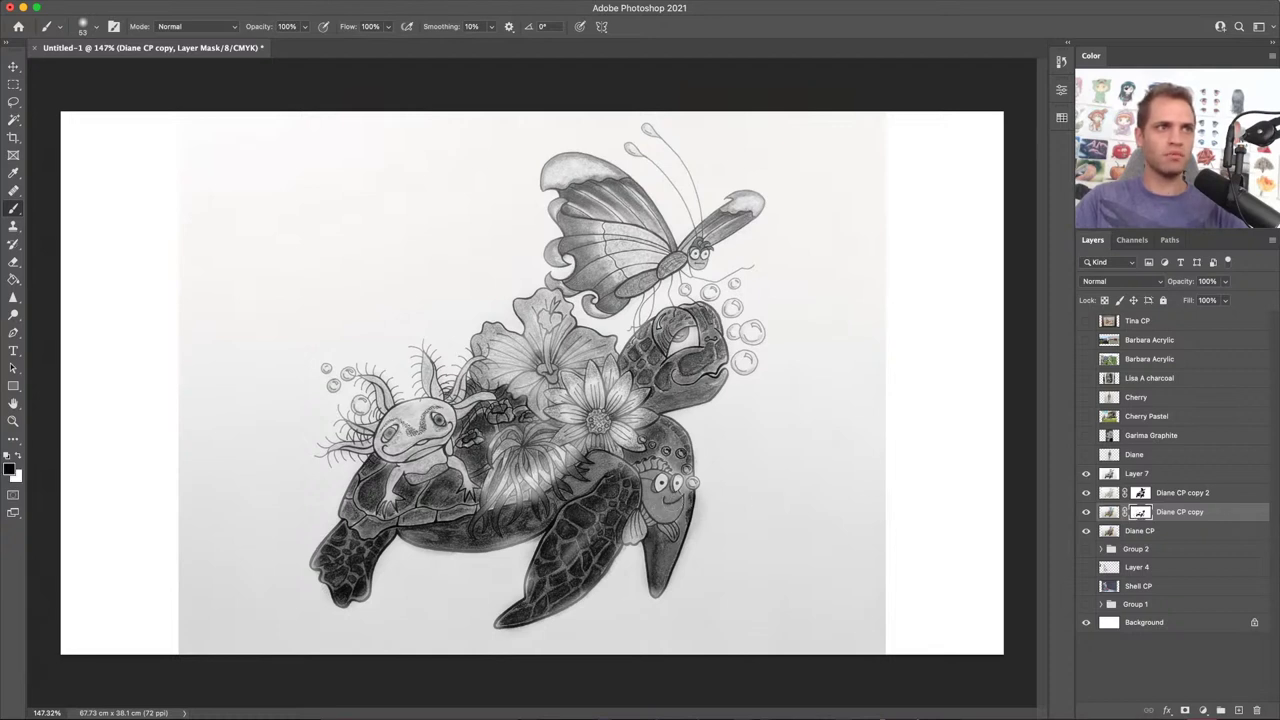
{"action": "left_click", "coordinate": [1141, 493]}
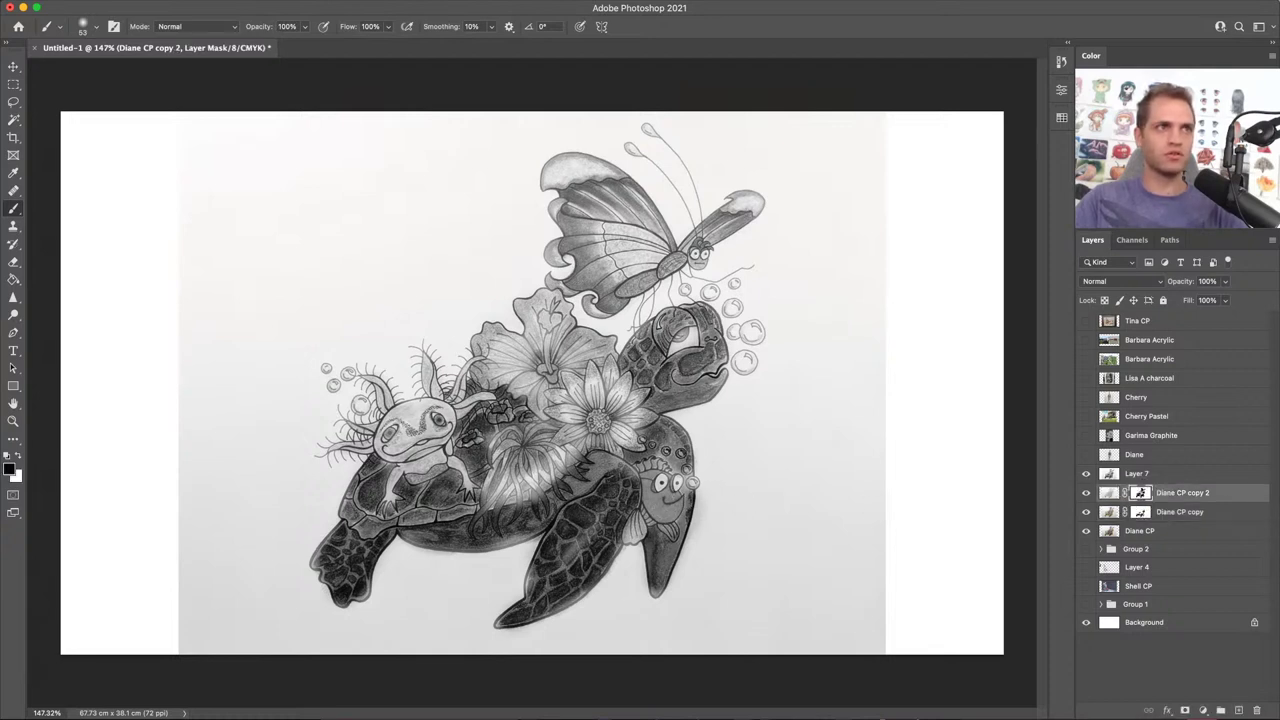
{"action": "key", "text": "x"}
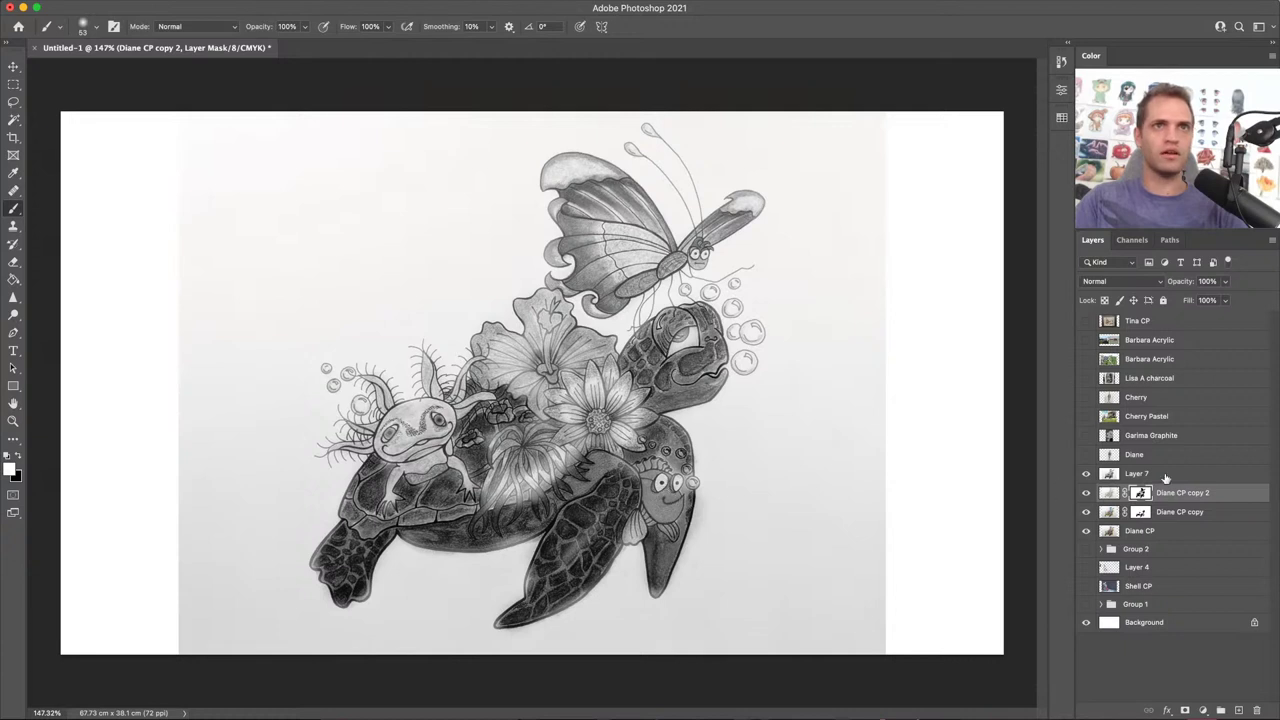
{"action": "left_click", "coordinate": [1086, 473]}
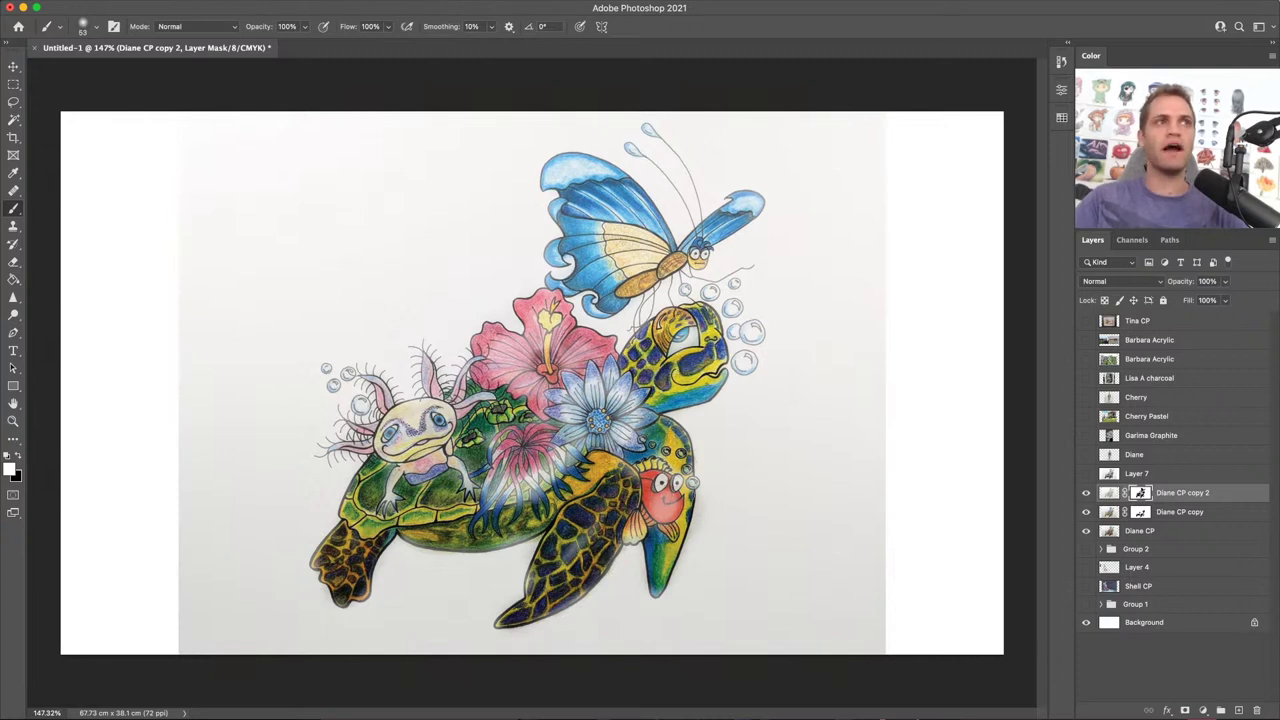
{"action": "left_click", "coordinate": [1086, 473]}
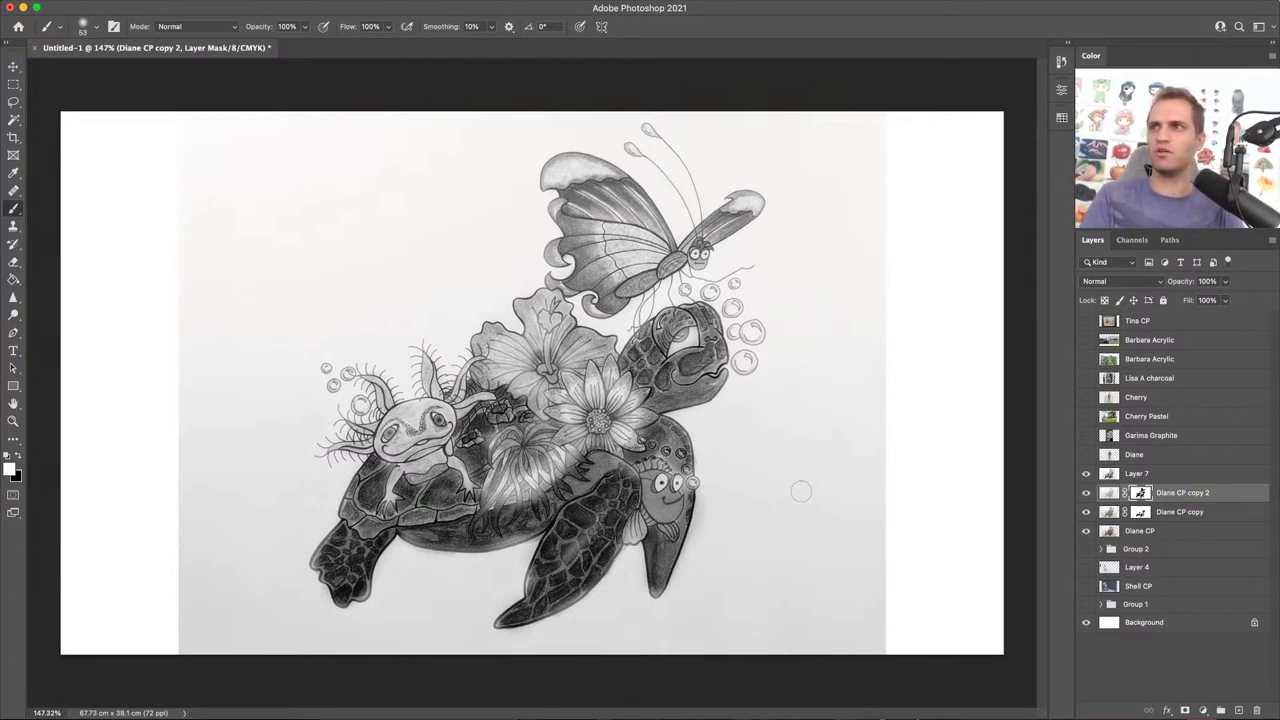
Step: Group the turtle drawing, its two masked copies and the greyscale layer, and hide the group
{"action": "left_click", "coordinate": [1168, 477]}
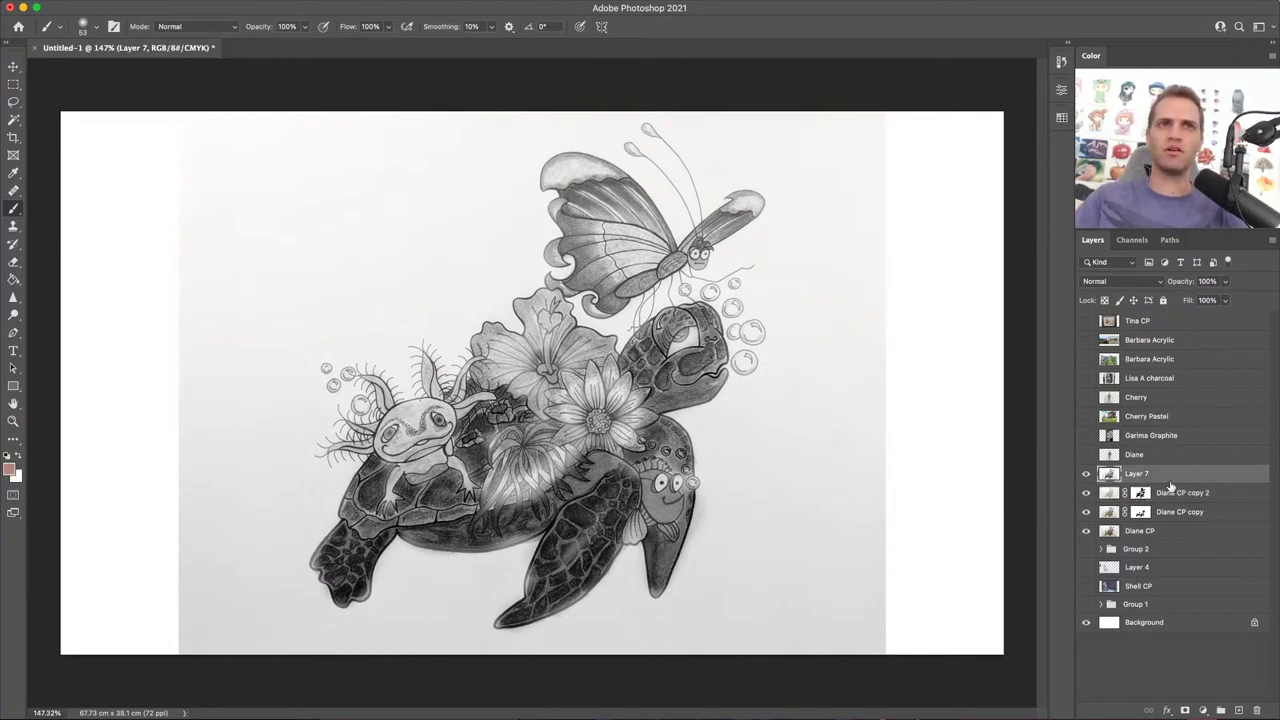
{"action": "left_click", "coordinate": [1174, 535], "text": "shift"}
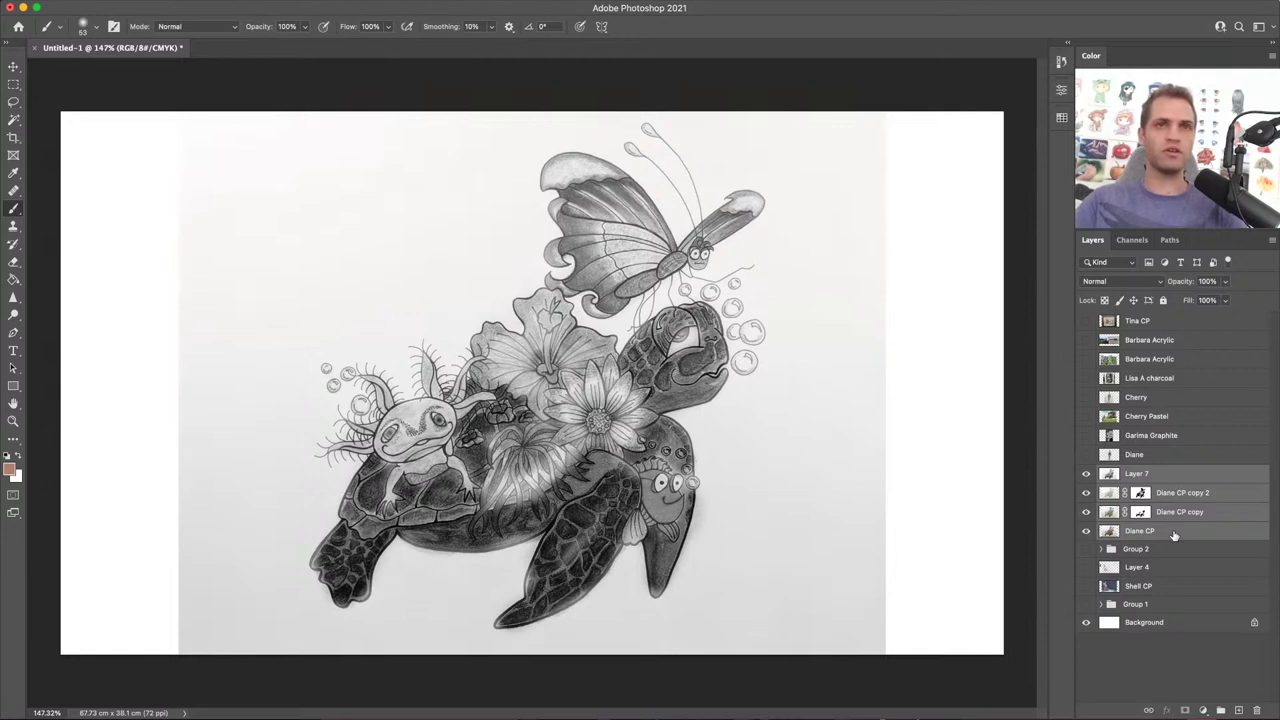
{"action": "key", "text": "super+g"}
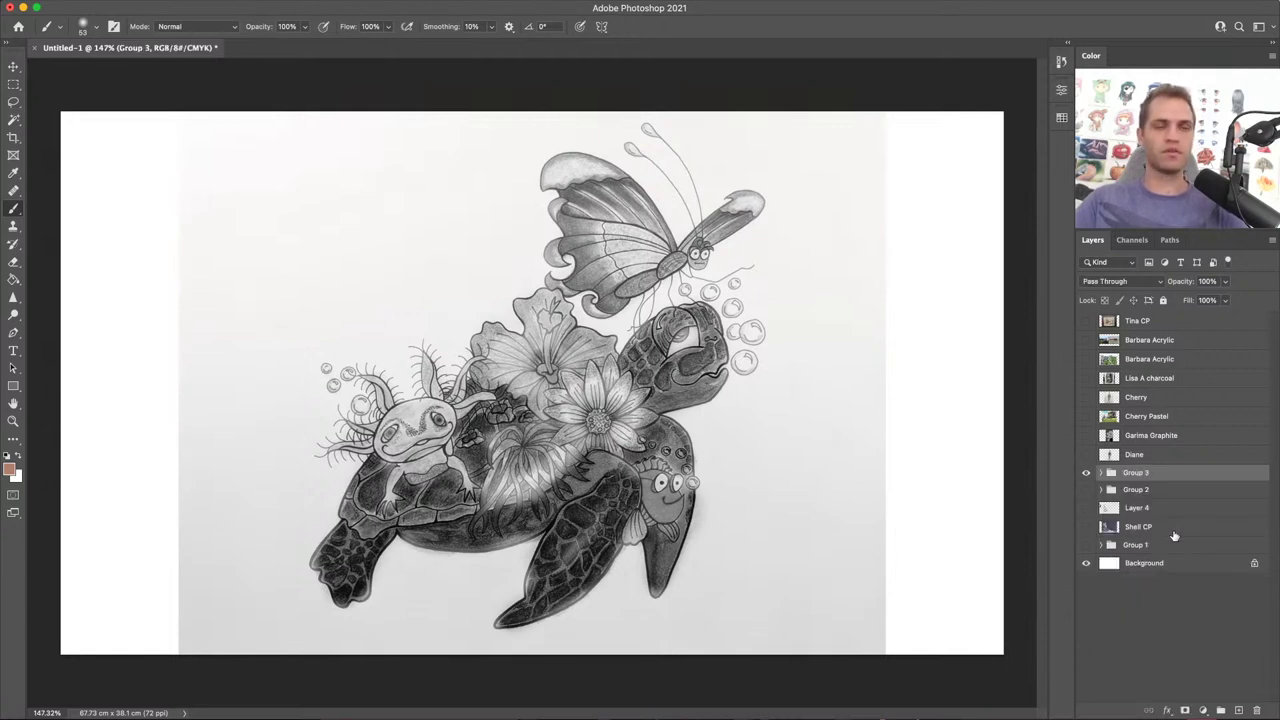
{"action": "left_click", "coordinate": [1086, 474]}
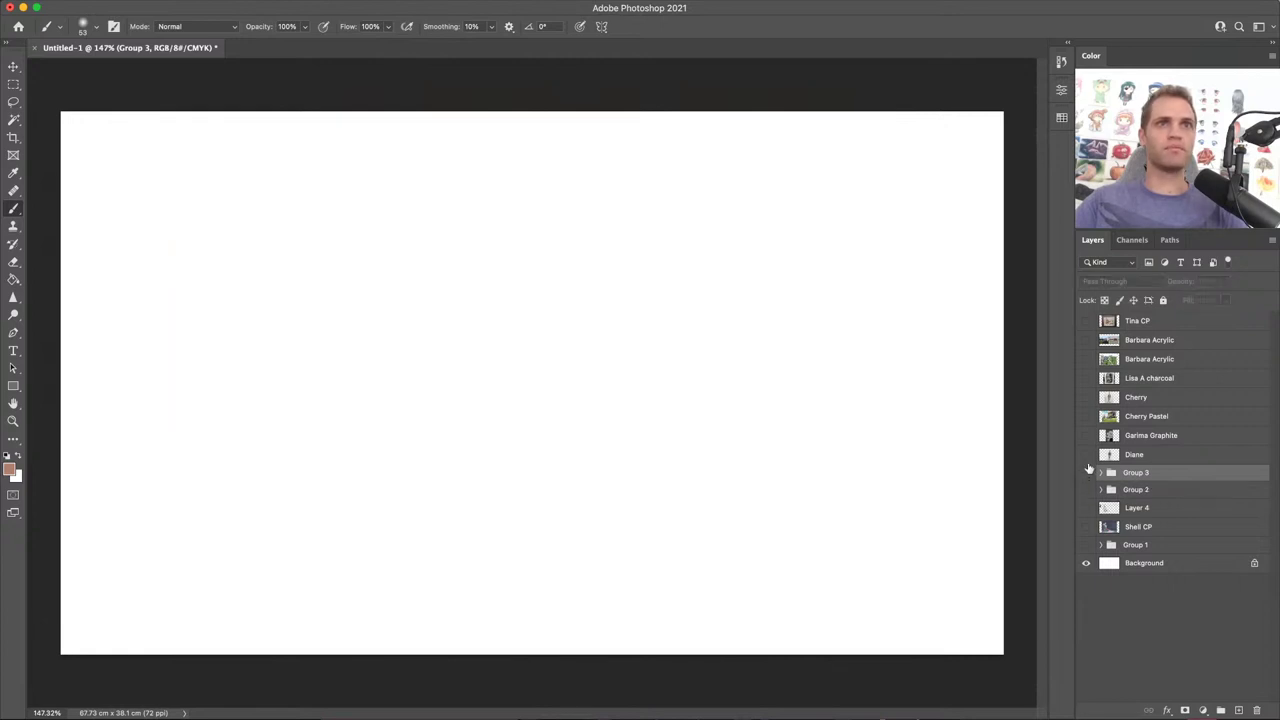
Step: Show and select the pencil drawing of the standing boy, framing his face and cardigan
{"action": "left_click", "coordinate": [1086, 455]}
{"action": "left_click", "coordinate": [1156, 457]}
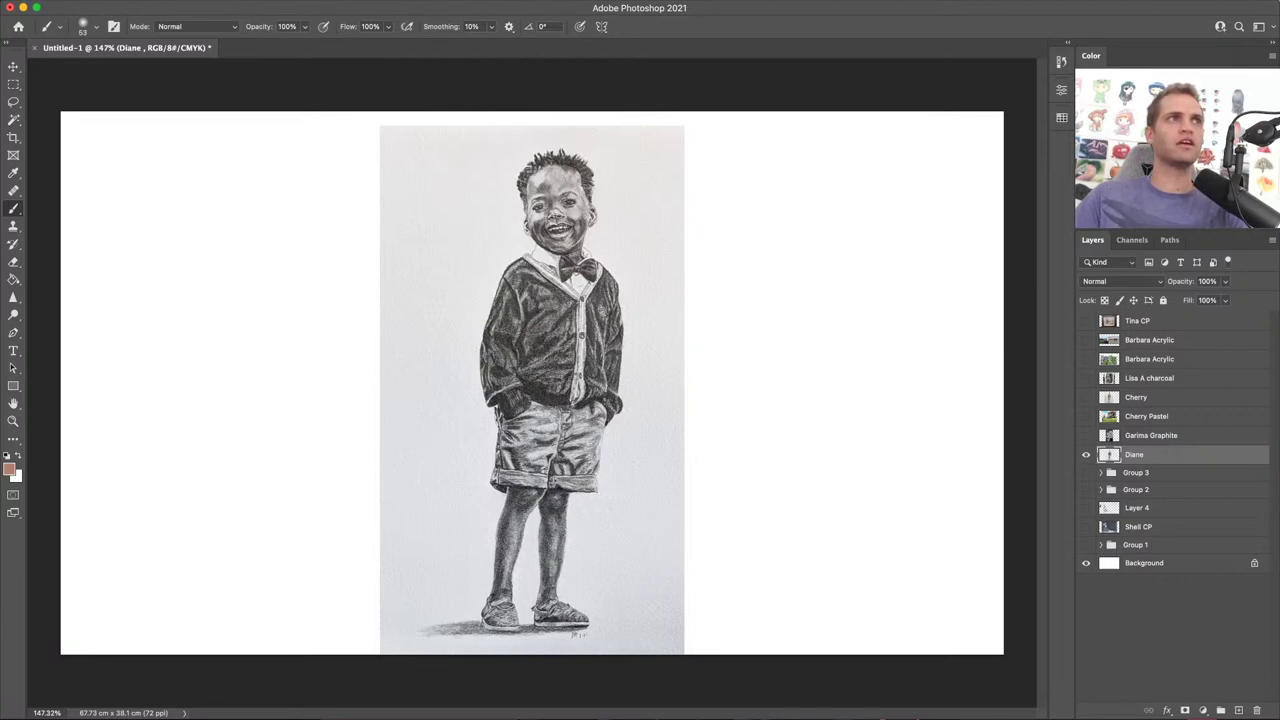
{"action": "scroll", "coordinate": [563, 218], "scroll_direction": "up", "scroll_amount": 5}
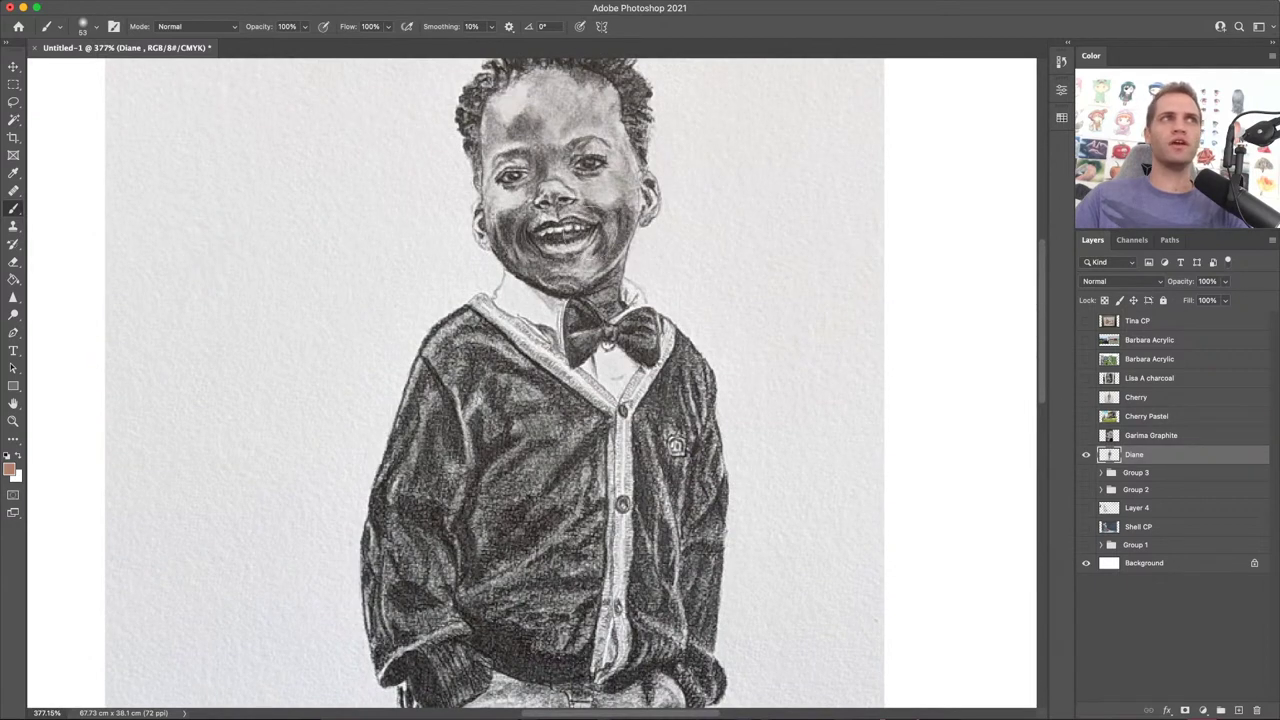
Step: Tone down the boy's teeth with grey on a new layer, using a size 3 brush and tones sampled from his mouth
{"action": "left_click", "coordinate": [568, 220], "text": "alt"}
{"action": "left_click", "coordinate": [556, 222], "text": "alt"}
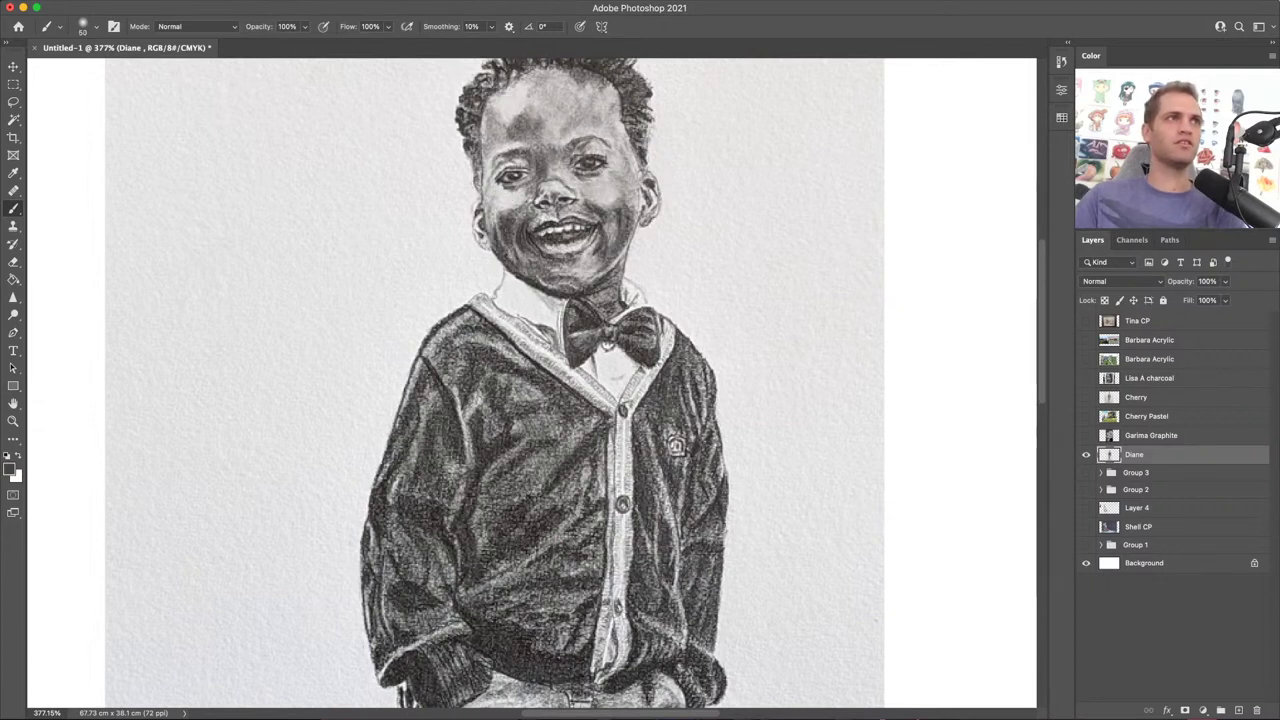
{"action": "key", "text": "bracketleft"}
{"action": "key", "text": "bracketleft"}
{"action": "key", "text": "bracketleft"}
{"action": "key", "text": "bracketleft"}
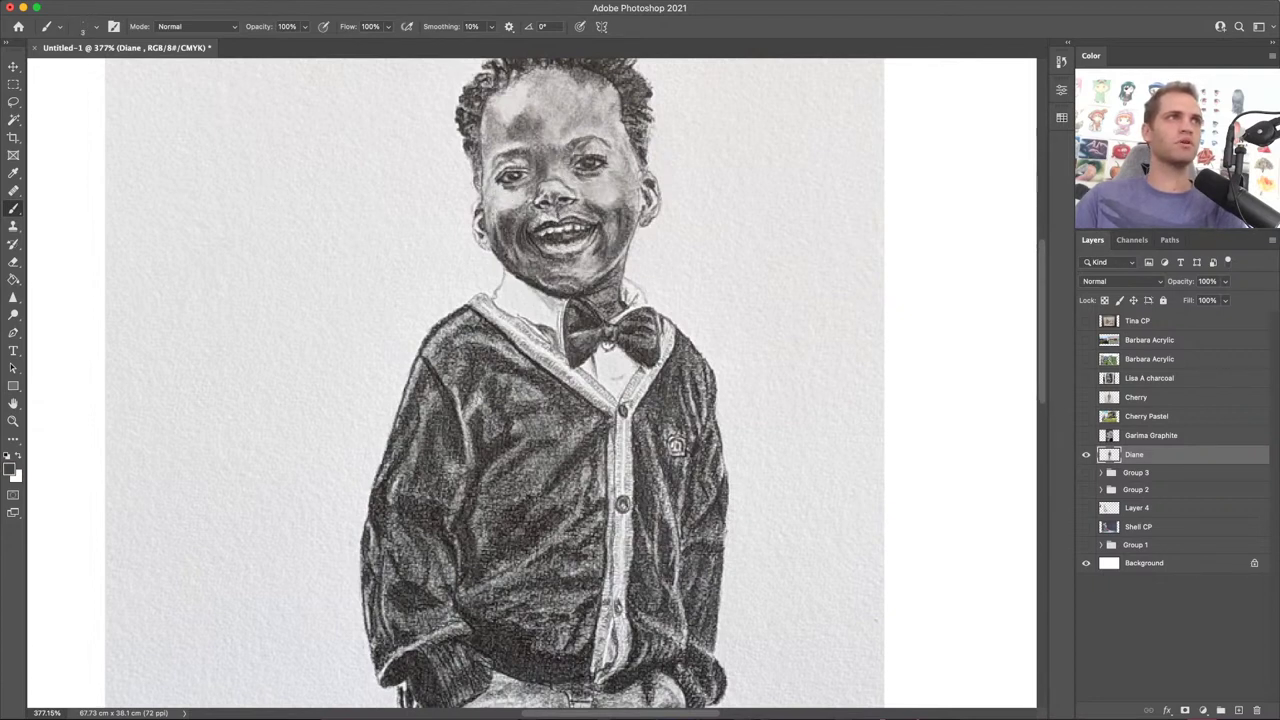
{"action": "left_click", "coordinate": [1239, 710]}
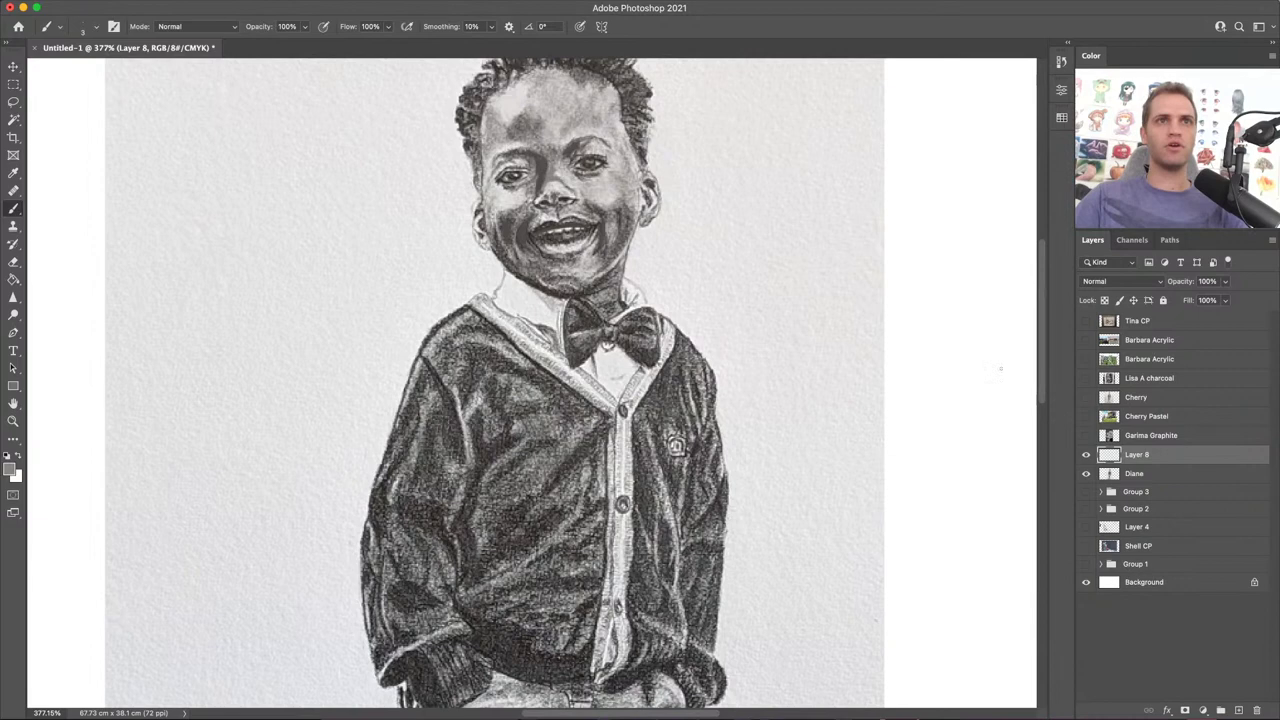
Step: Toggle the teeth paintover up close and with the whole drawing fitted on screen to compare before and after
{"action": "left_click", "coordinate": [1086, 454]}
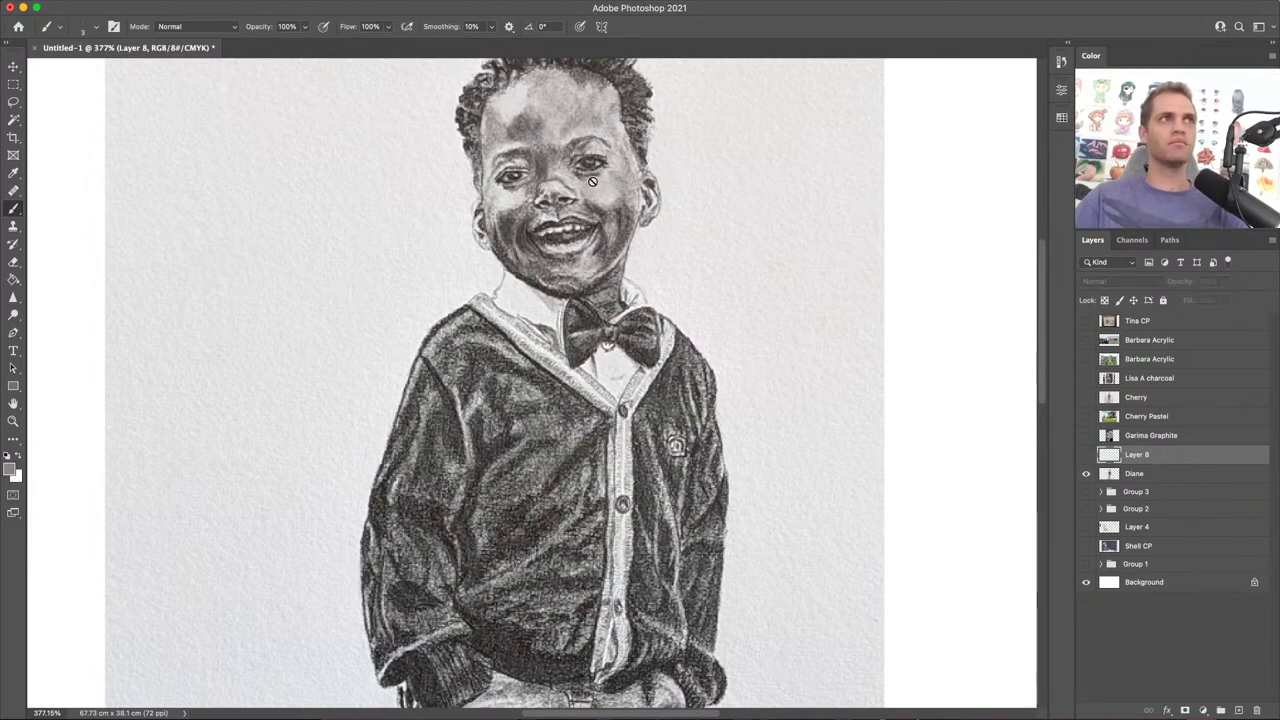
{"action": "left_click", "coordinate": [1086, 454]}
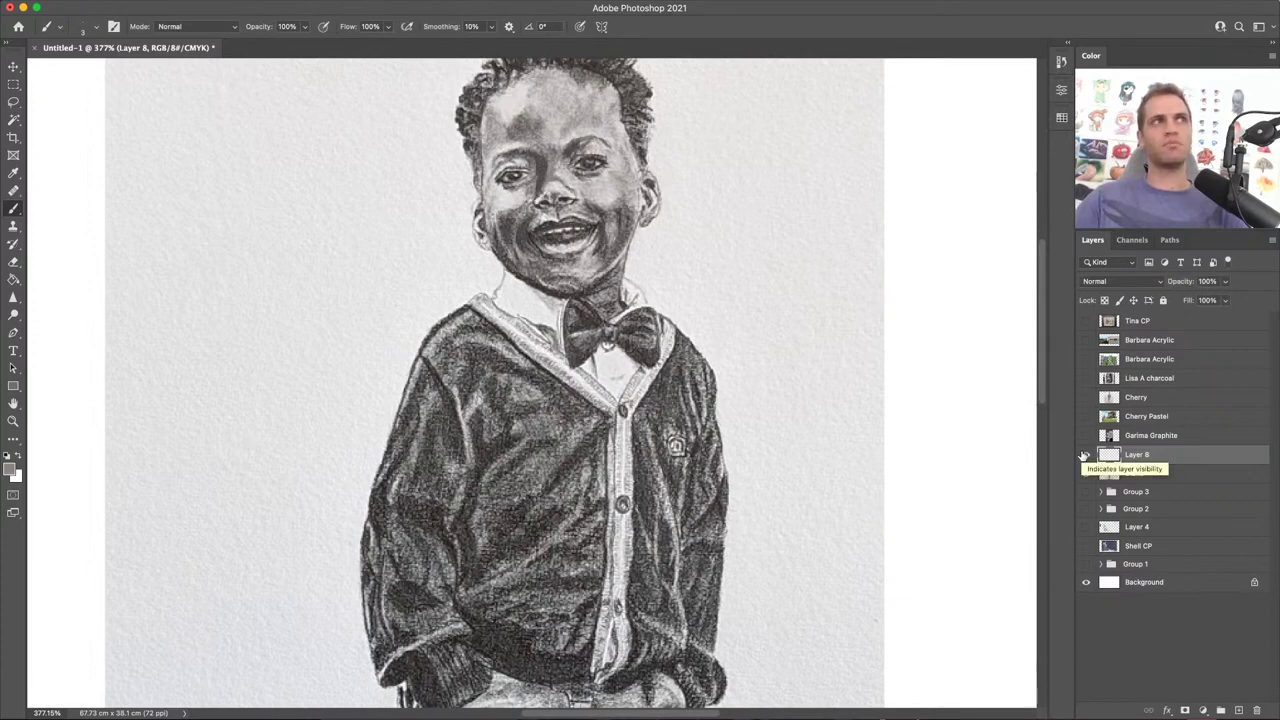
{"action": "key", "text": "z"}
{"action": "right_click", "coordinate": [837, 440]}
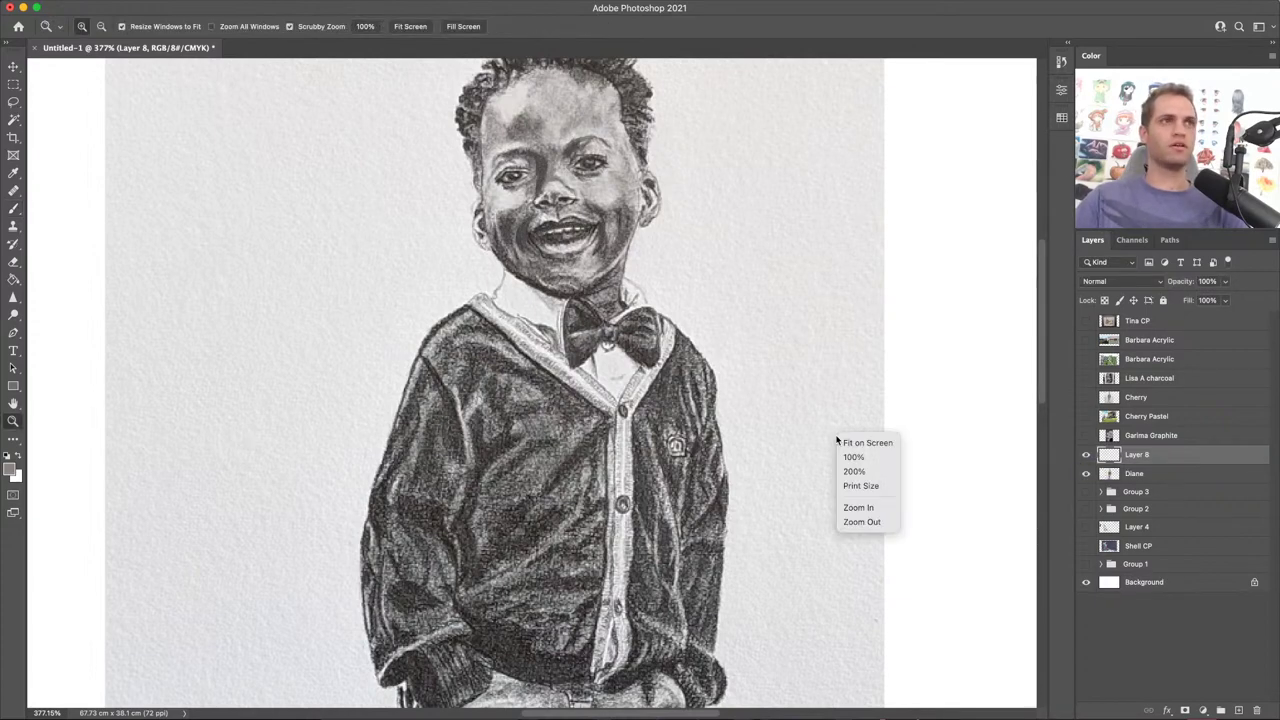
{"action": "left_click", "coordinate": [846, 442]}
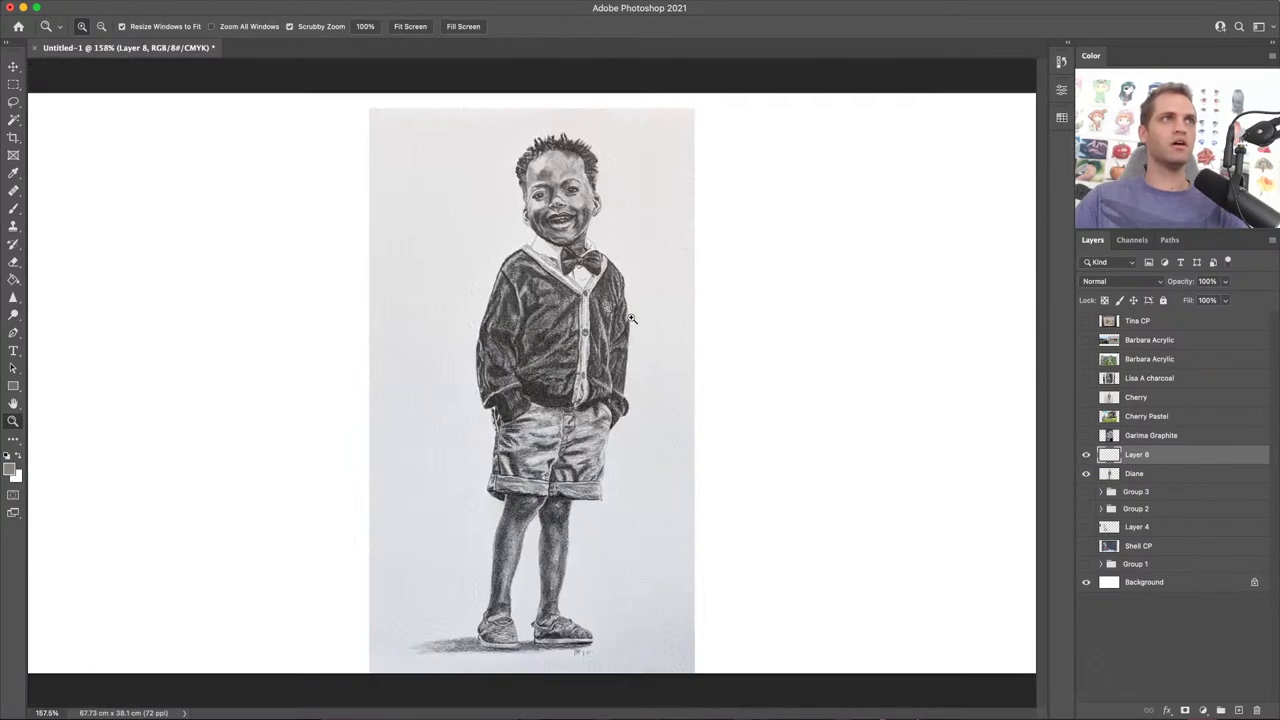
{"action": "left_click", "coordinate": [1086, 455]}
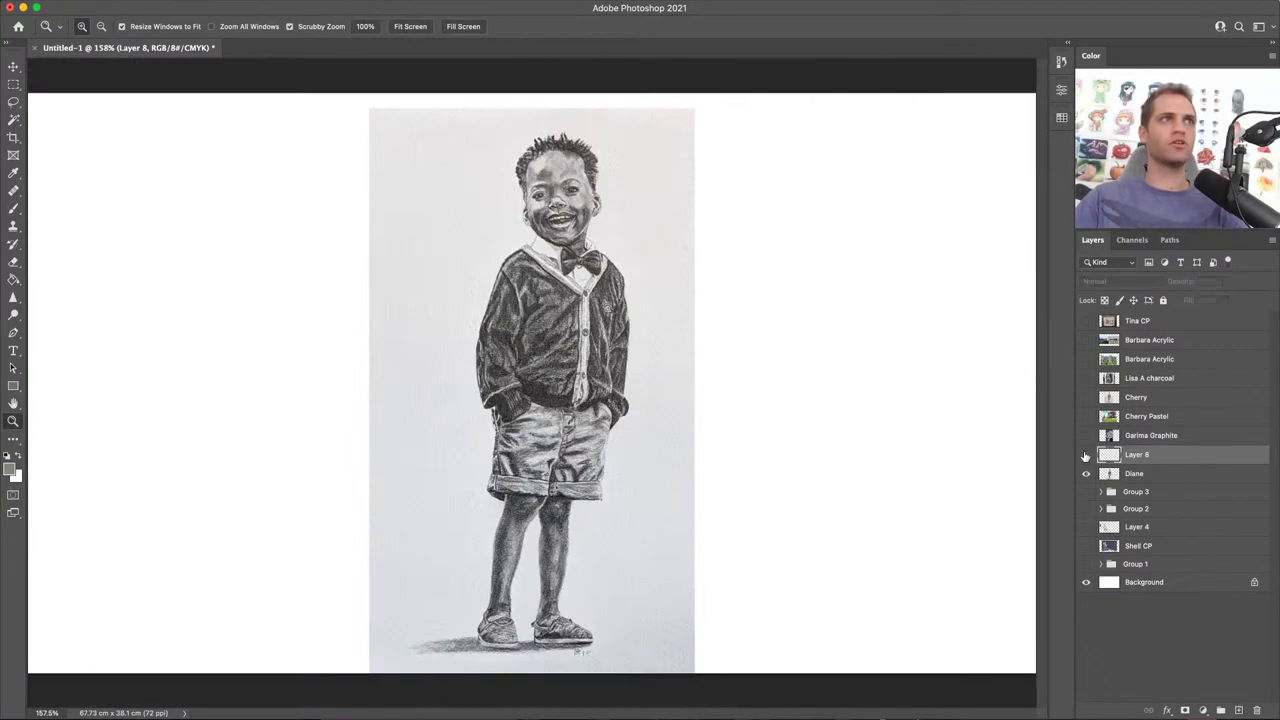
{"action": "left_click", "coordinate": [1086, 455]}
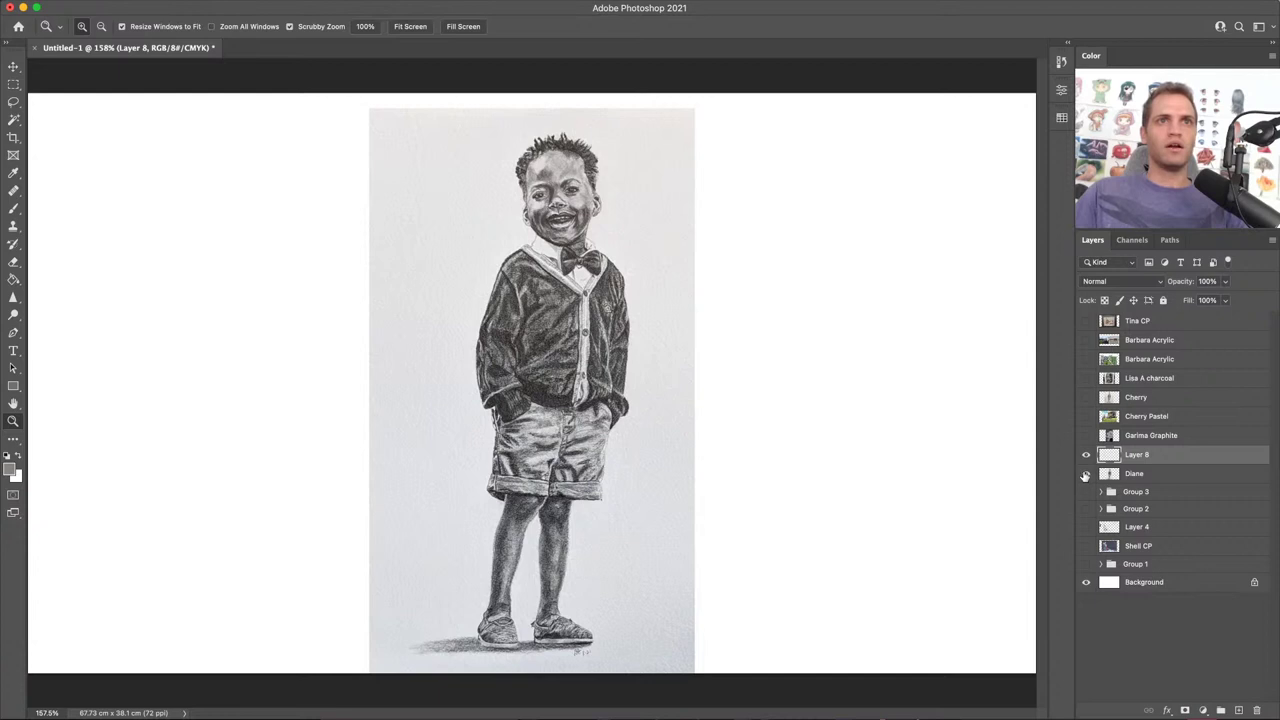
Step: Hide the boy drawing and its paintover, then show and select the graphite portrait of the wet-faced woman
{"action": "left_click", "coordinate": [1086, 474]}
{"action": "left_click", "coordinate": [1086, 456]}
{"action": "left_click", "coordinate": [1086, 436]}
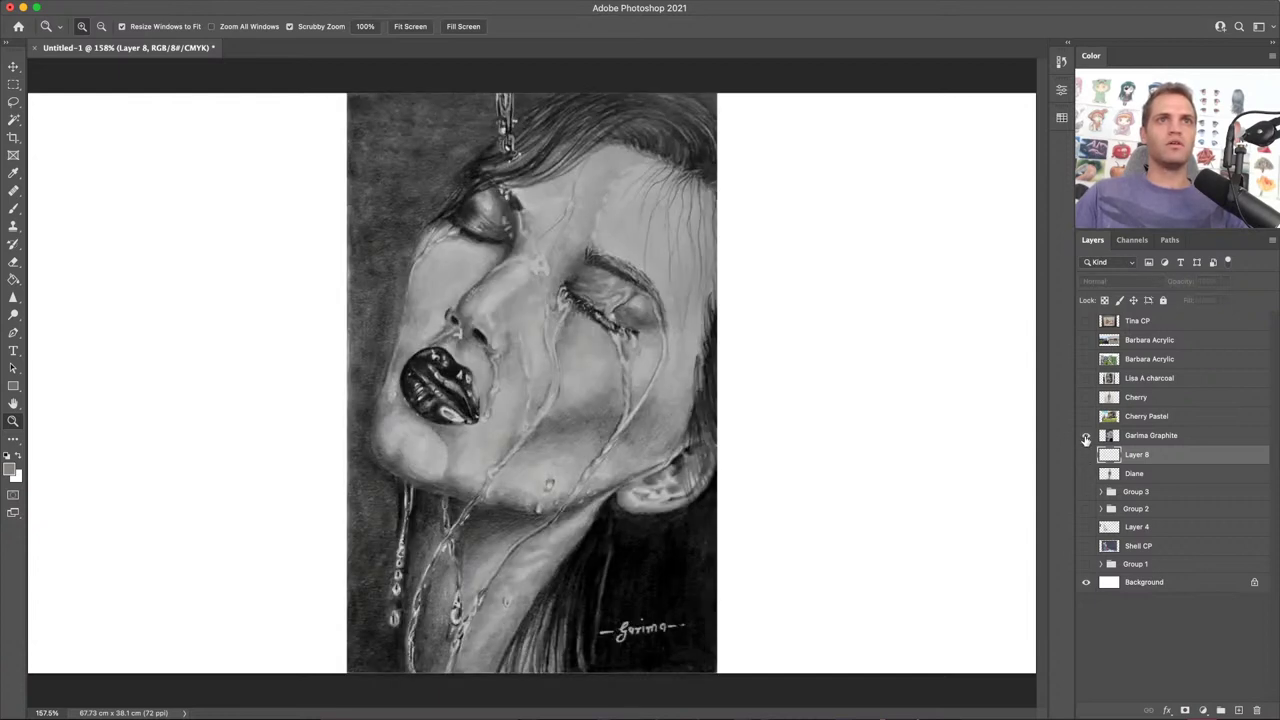
{"action": "left_click", "coordinate": [1202, 437]}
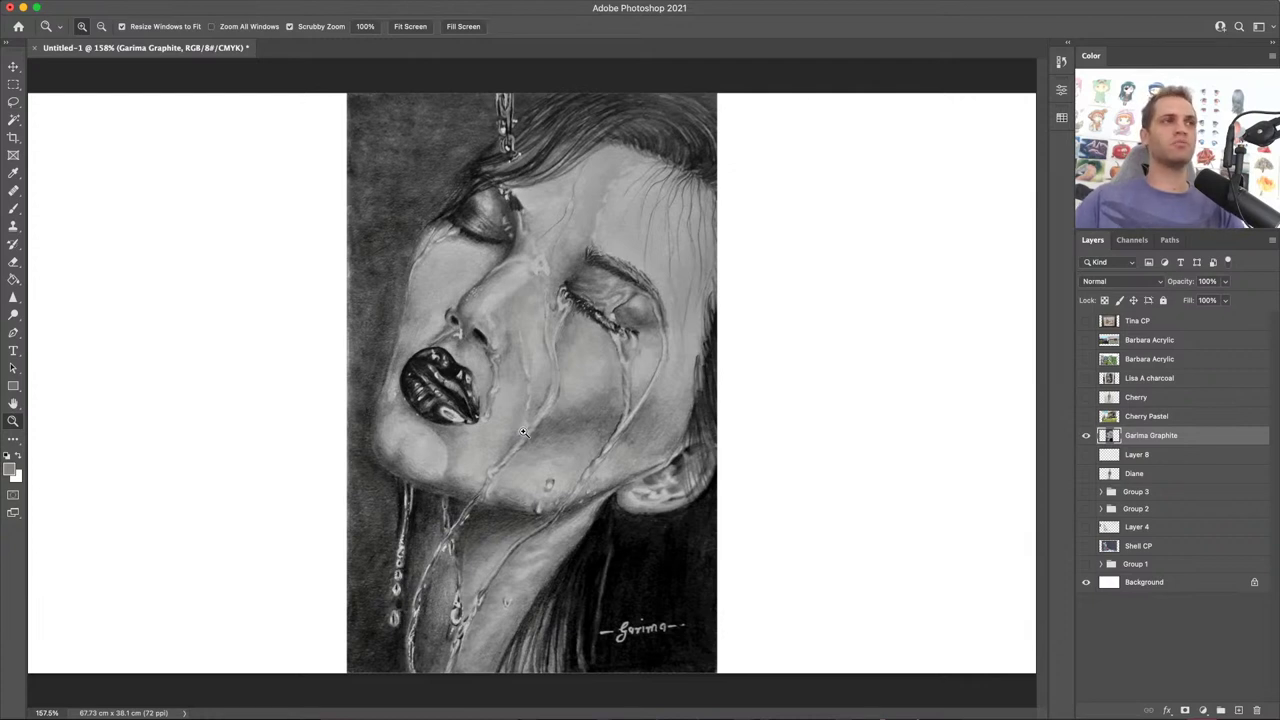
Step: Examine the portrait's dark background and its edges against the hair, cheek and chin up close
{"action": "key", "text": "alt"}
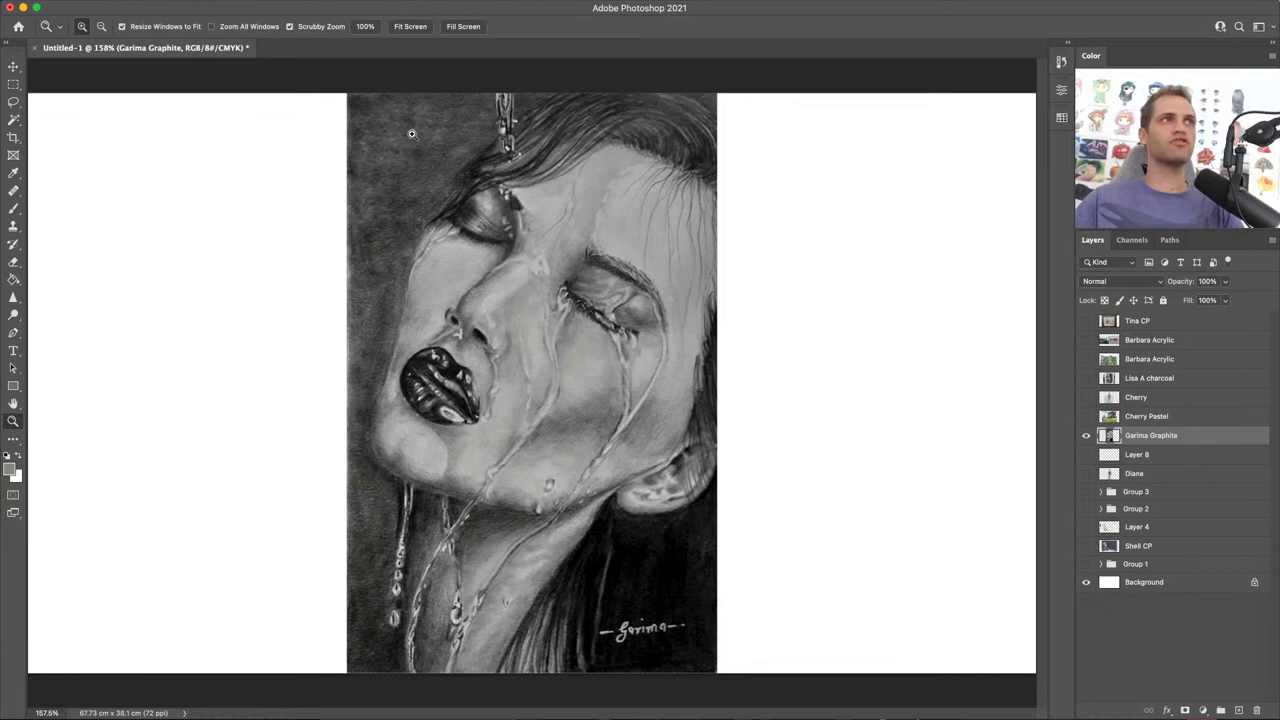
{"action": "key", "text": "alt"}
{"action": "key", "text": "alt"}
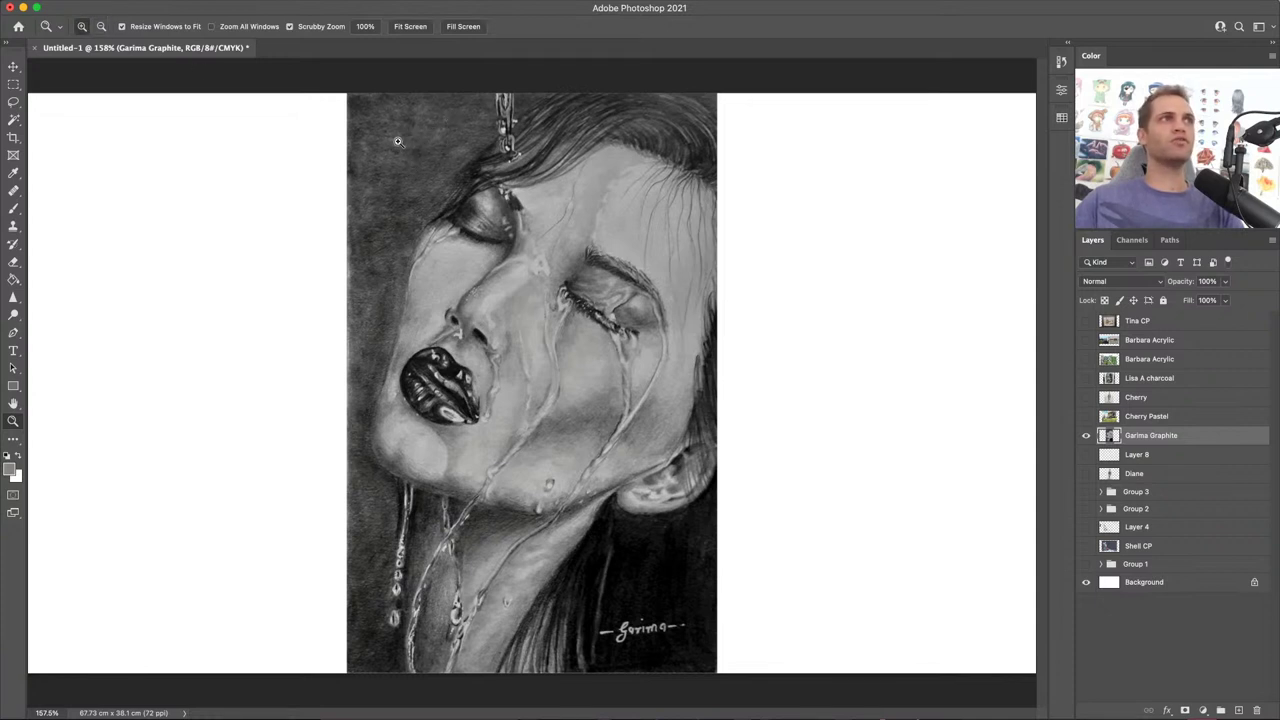
{"action": "key", "text": "alt"}
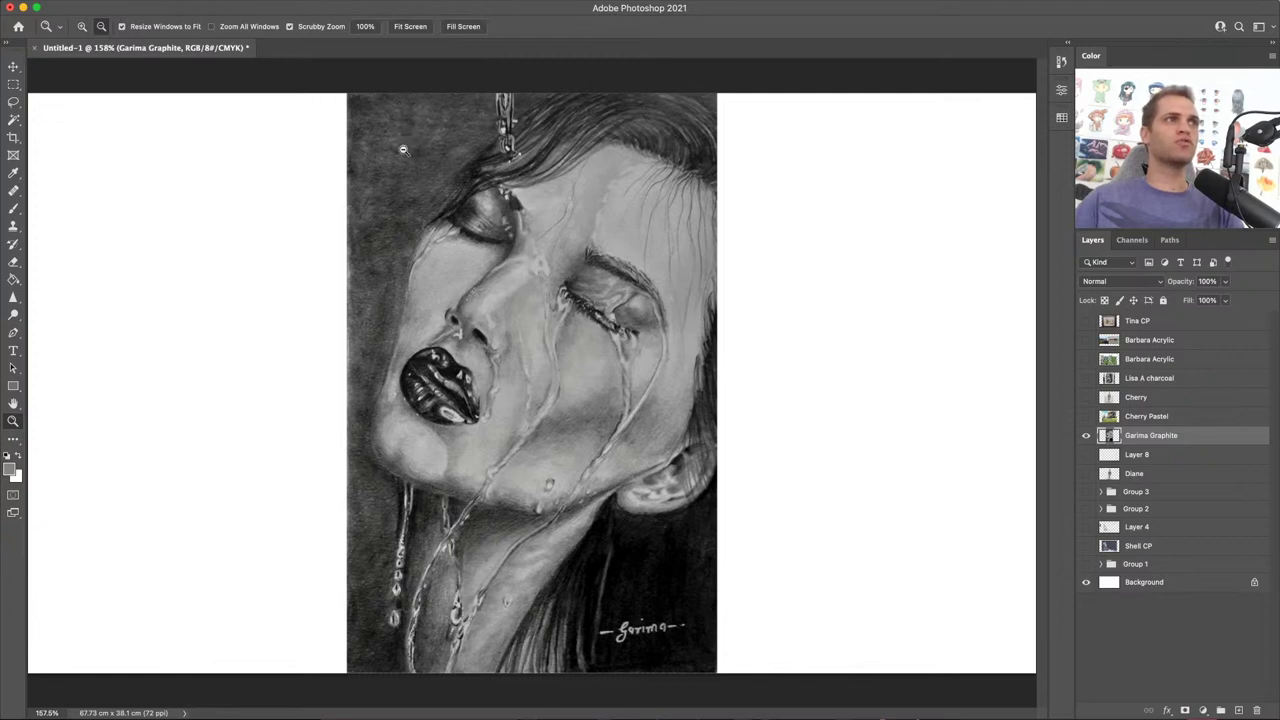
{"action": "key", "text": "alt"}
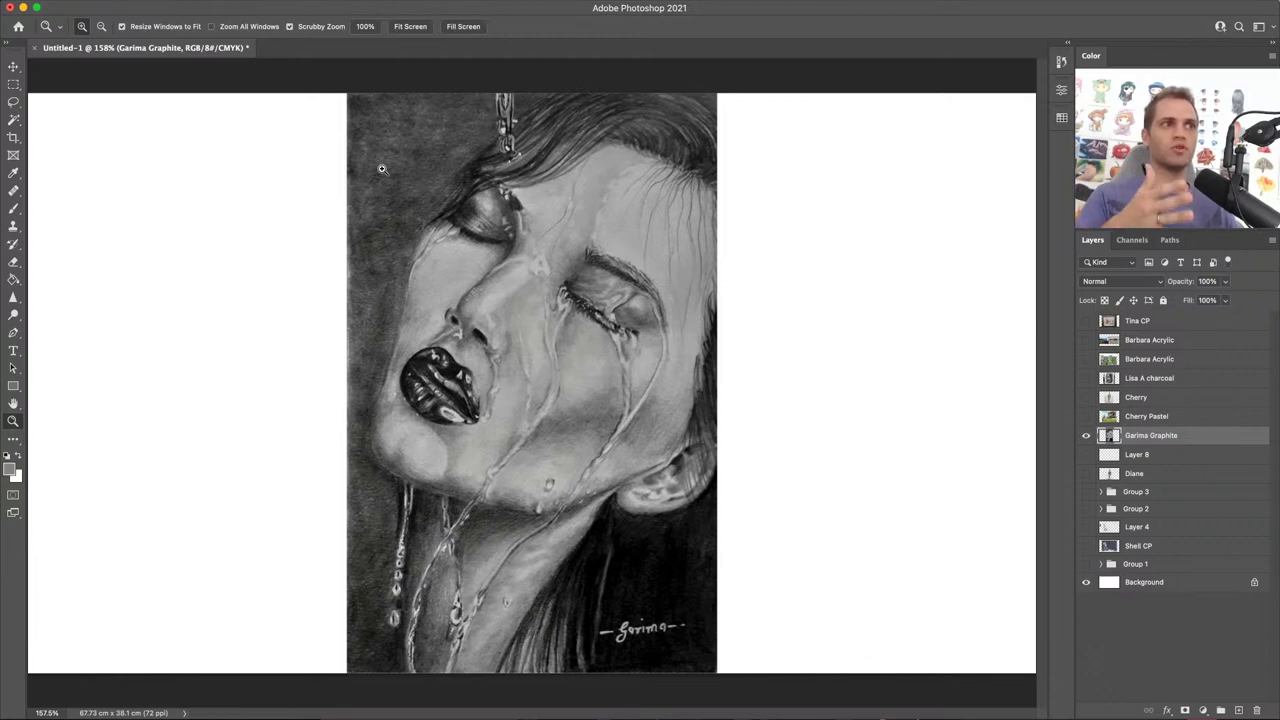
{"action": "key", "text": "alt"}
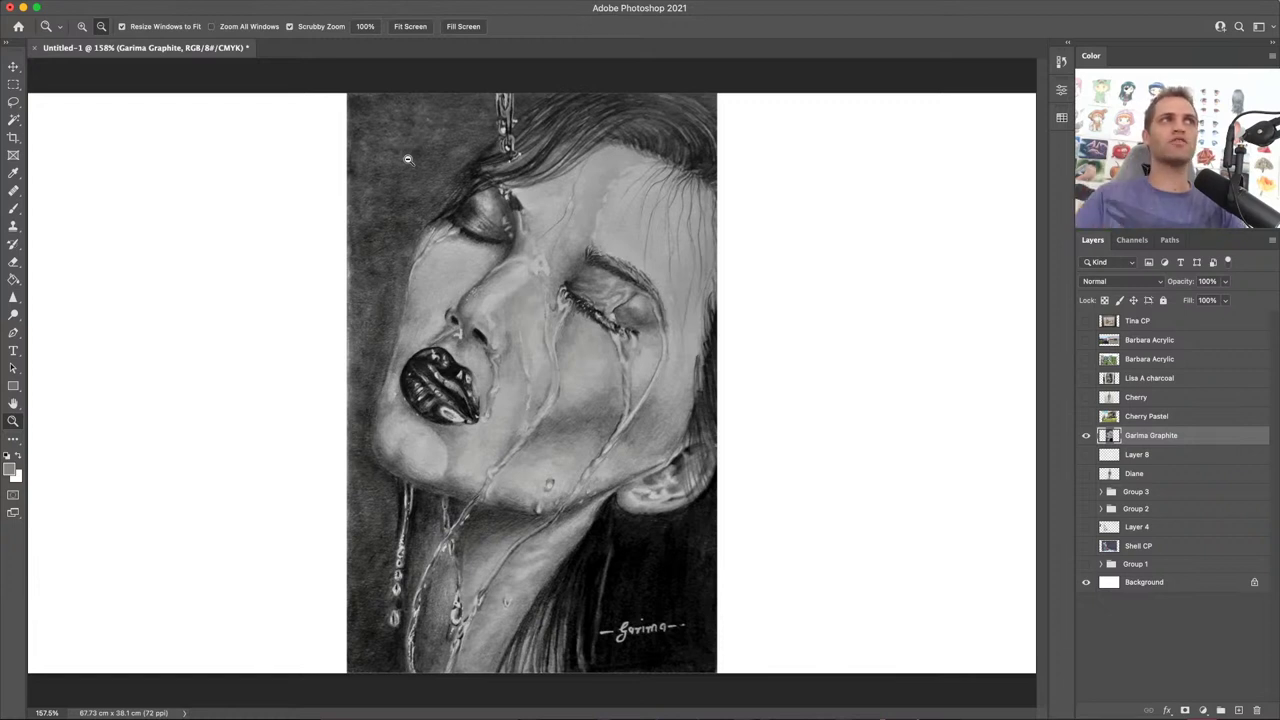
{"action": "left_click", "coordinate": [400, 149]}
{"action": "scroll", "coordinate": [400, 149], "scroll_direction": "up", "scroll_amount": 1}
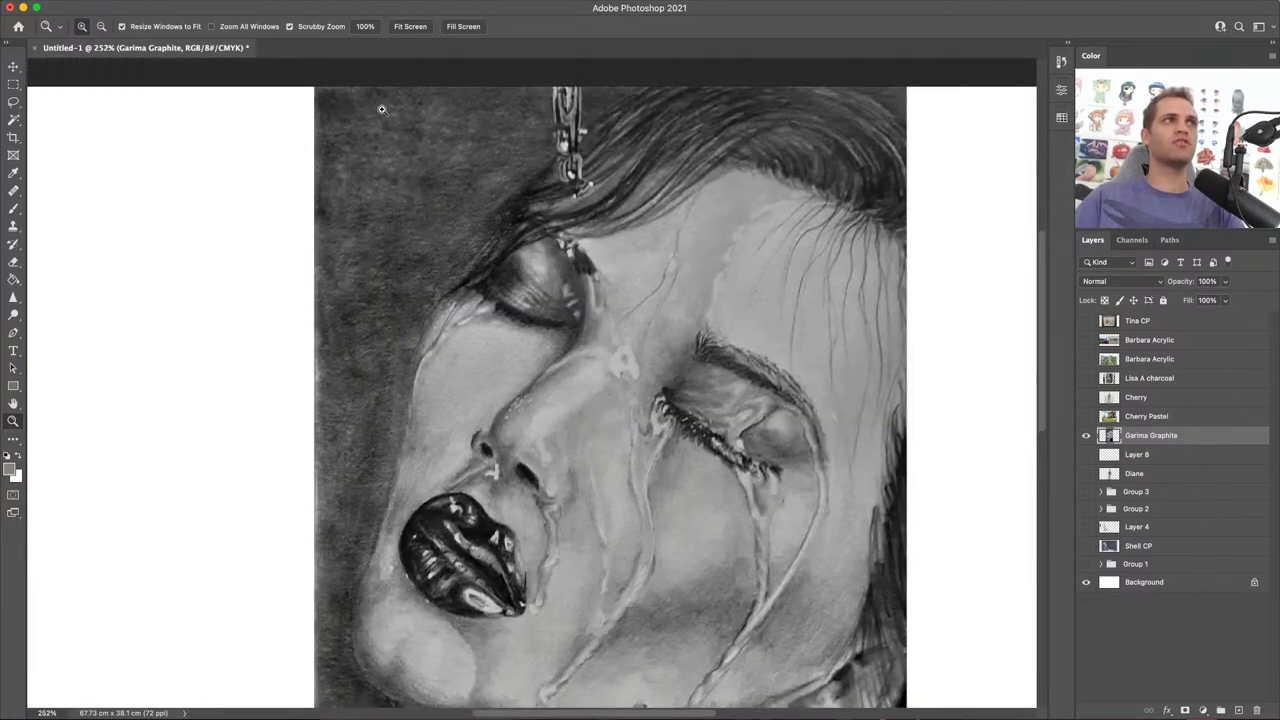
{"action": "scroll", "coordinate": [488, 197], "scroll_direction": "down", "scroll_amount": 2}
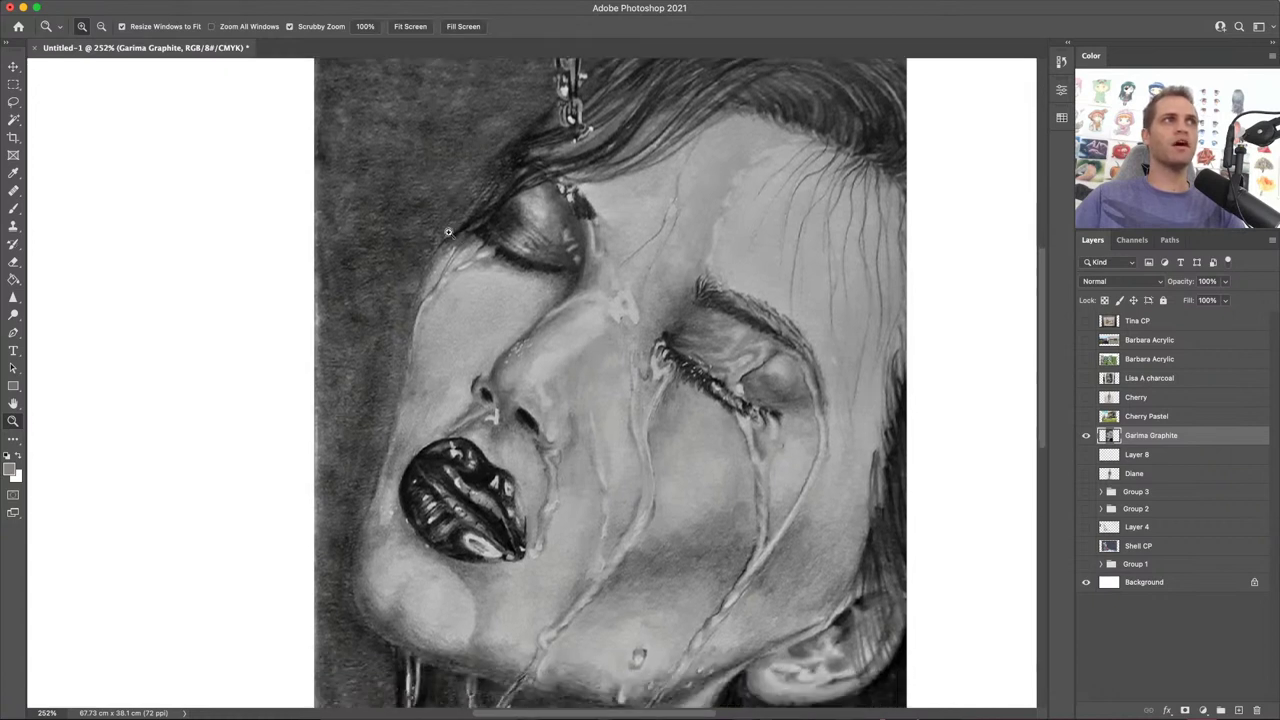
{"action": "key", "text": "alt"}
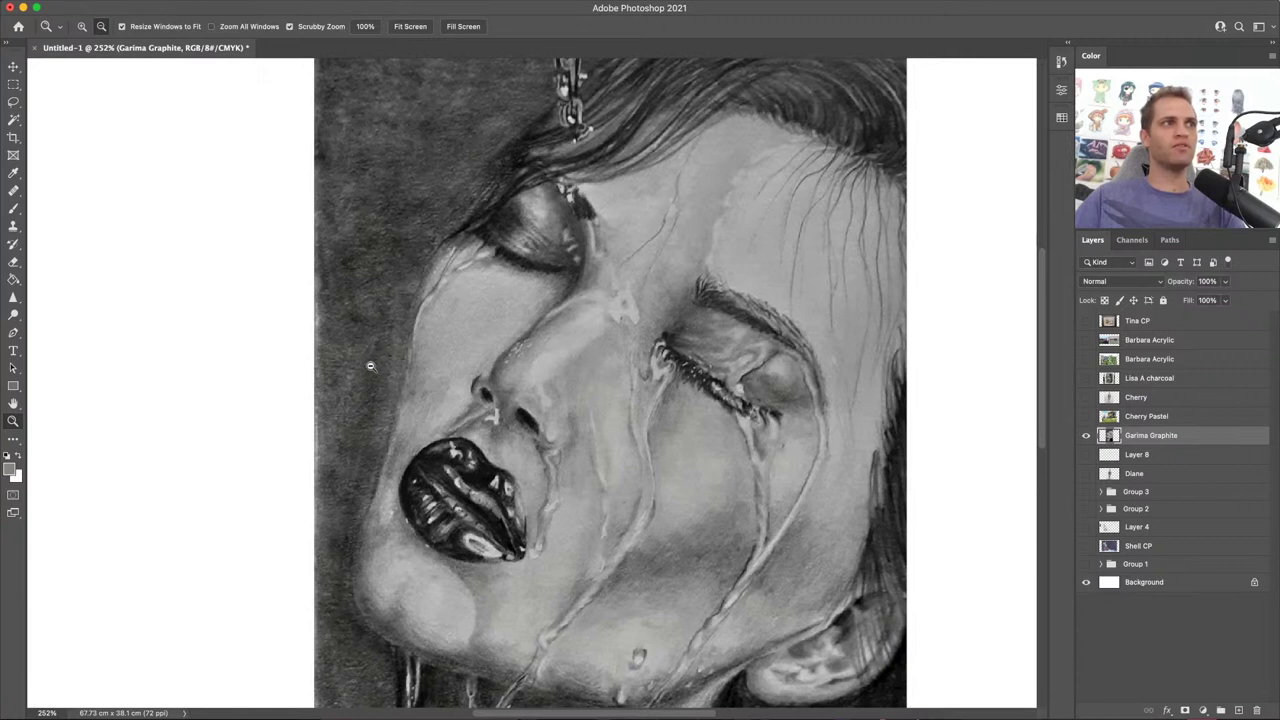
{"action": "scroll", "coordinate": [368, 364], "scroll_direction": "down", "scroll_amount": 1}
{"action": "scroll", "coordinate": [370, 366], "scroll_direction": "down", "scroll_amount": 3}
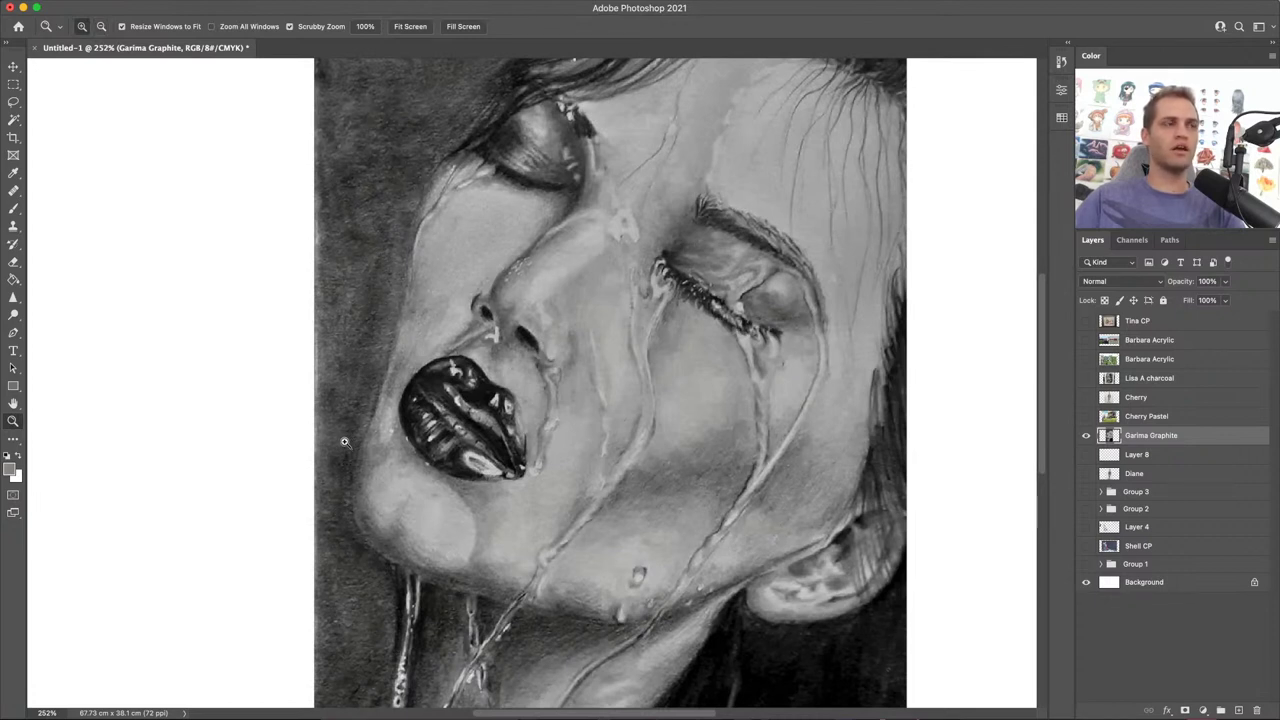
Step: Examine the portrait's cheek, mouth and jawline up close, and fit the whole drawing on screen to judge the face's overall shape
{"action": "scroll", "coordinate": [344, 441], "scroll_direction": "up", "scroll_amount": 1}
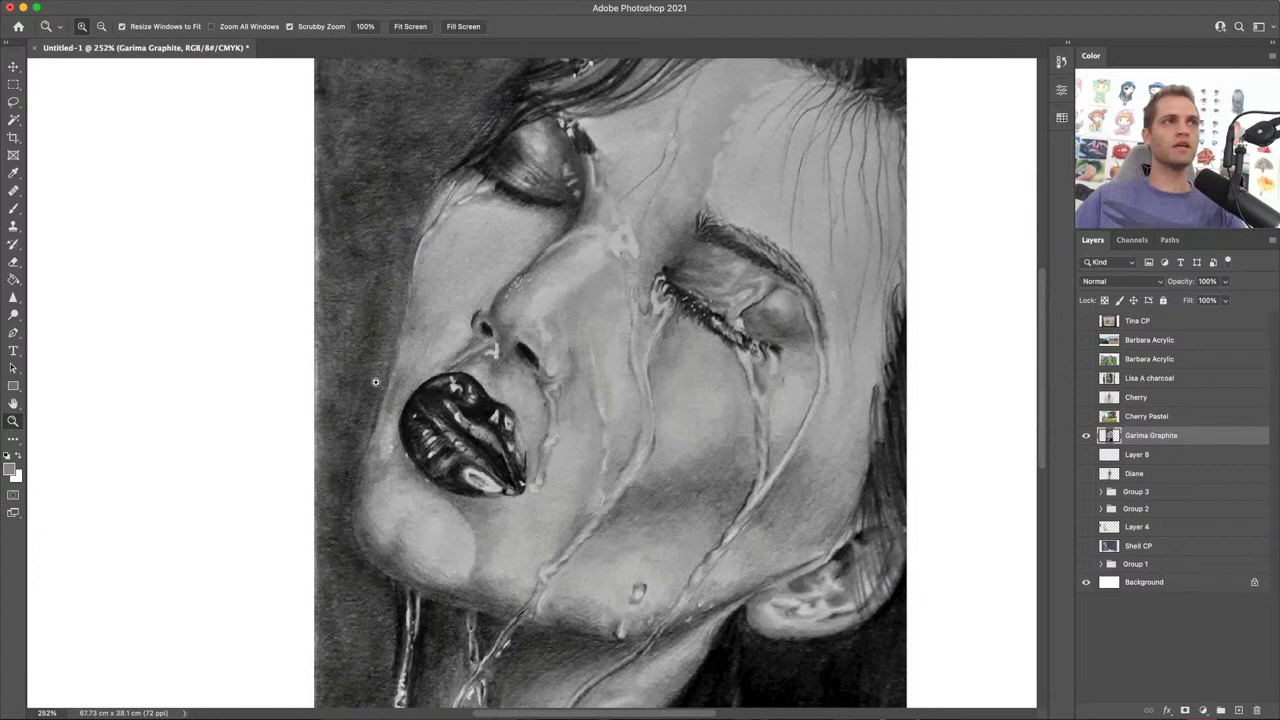
{"action": "scroll", "coordinate": [550, 447], "scroll_direction": "down", "scroll_amount": 3}
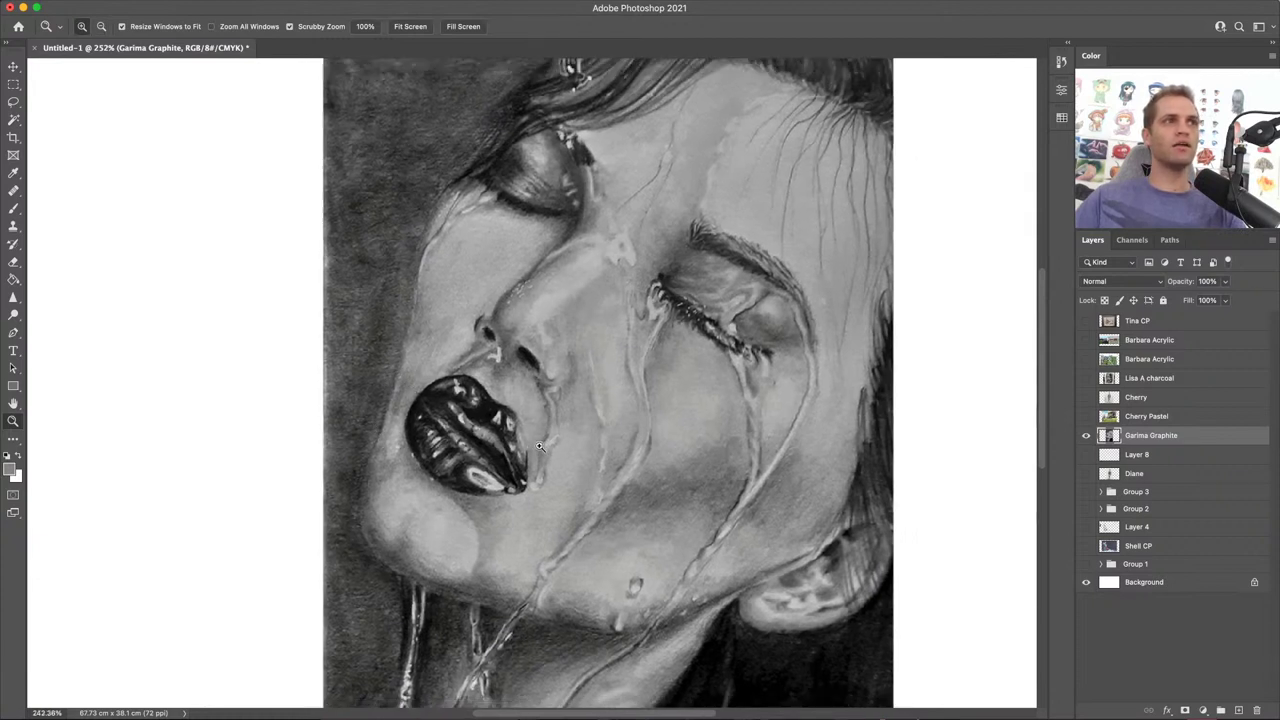
{"action": "right_click", "coordinate": [596, 450]}
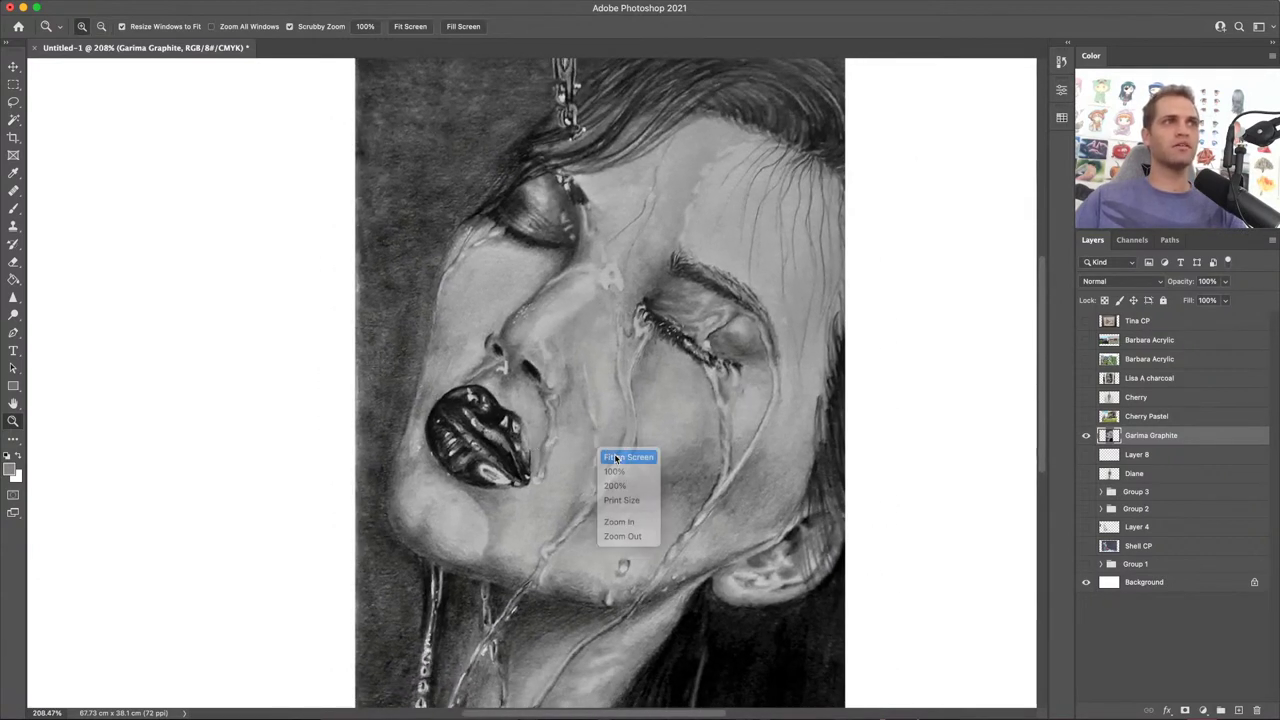
{"action": "left_click", "coordinate": [612, 454]}
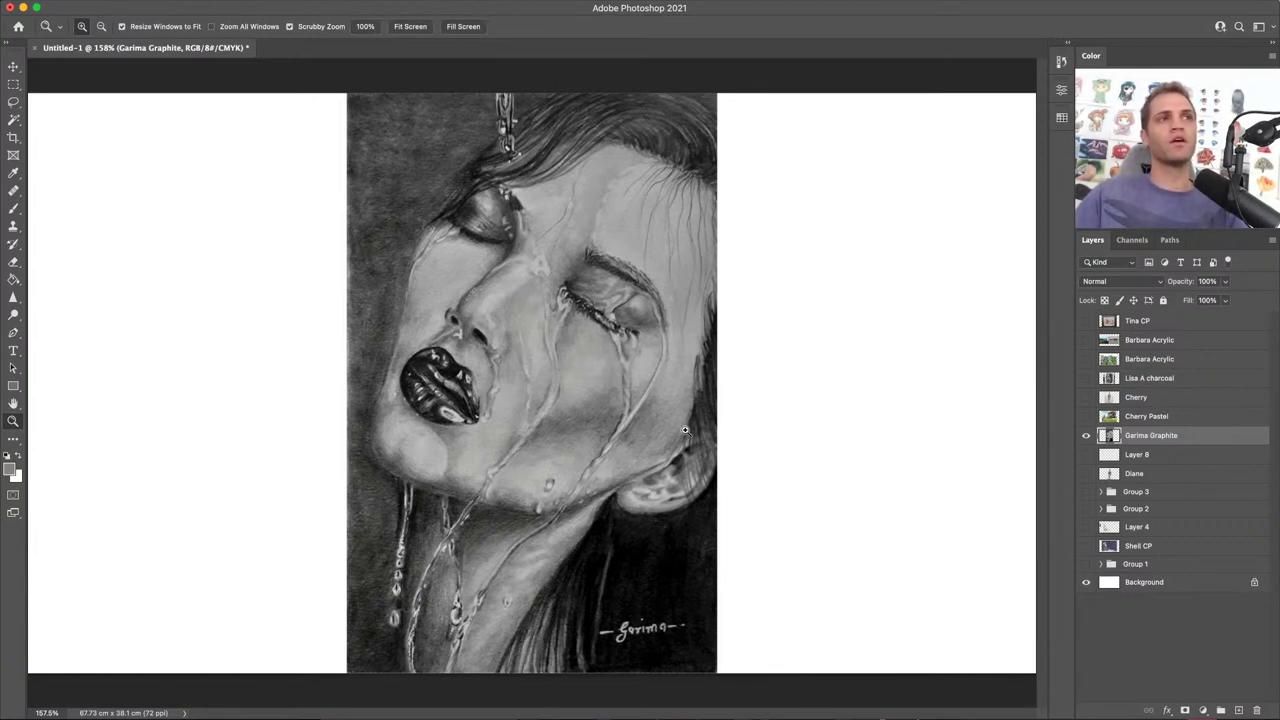
{"action": "key", "text": "alt"}
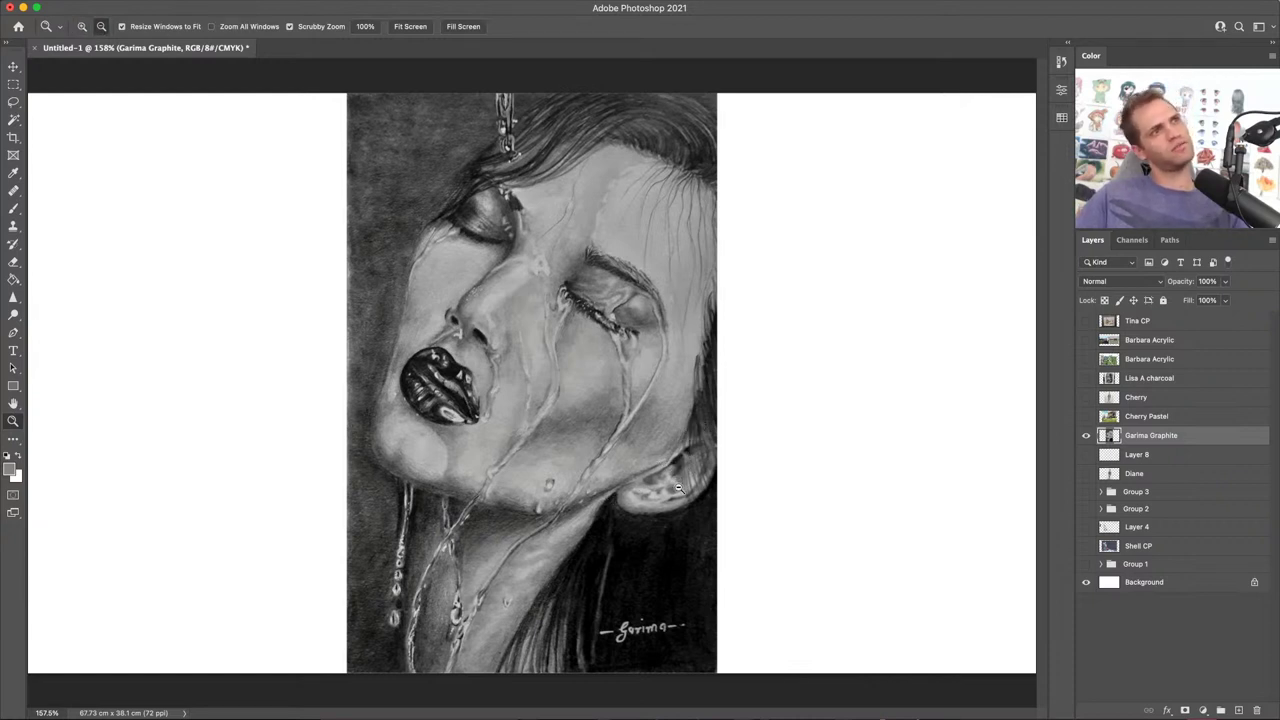
{"action": "key", "text": "alt"}
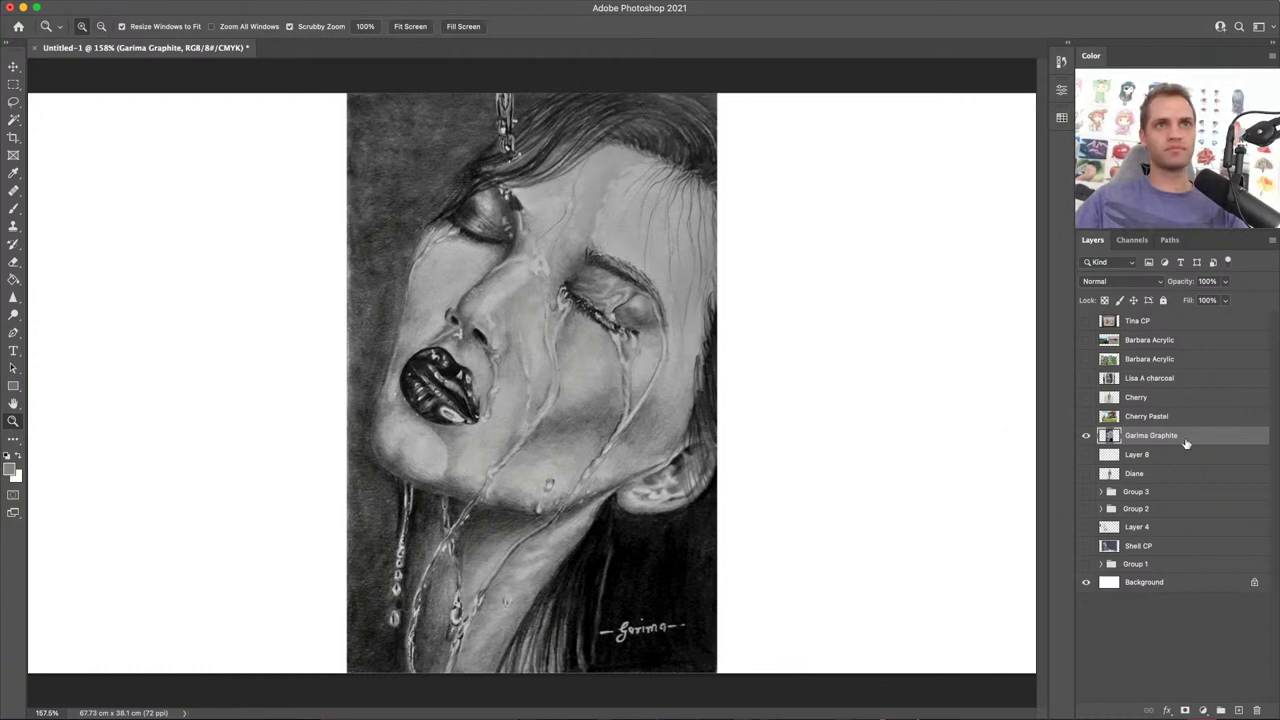
Step: Trace the woman's face contour in magenta on a new layer, from the ear along the jaw and chin up the far cheek
{"action": "left_click", "coordinate": [1238, 710]}
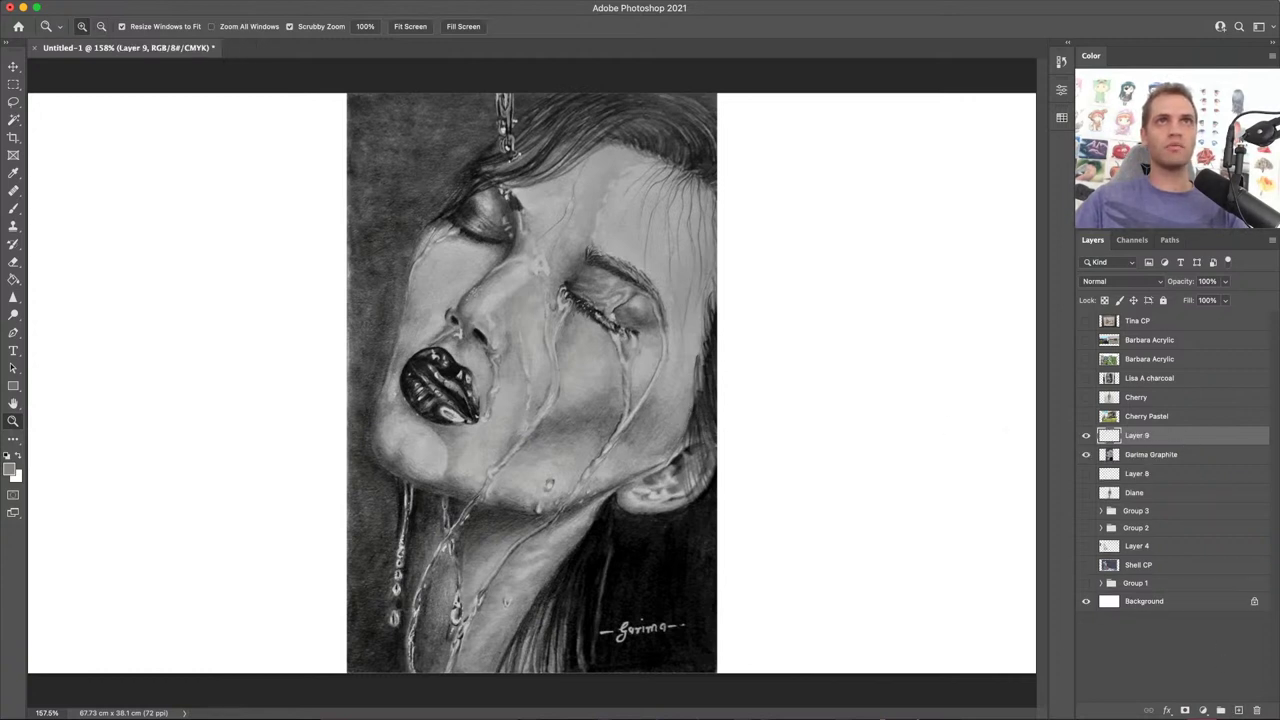
{"action": "left_click", "coordinate": [1160, 150]}
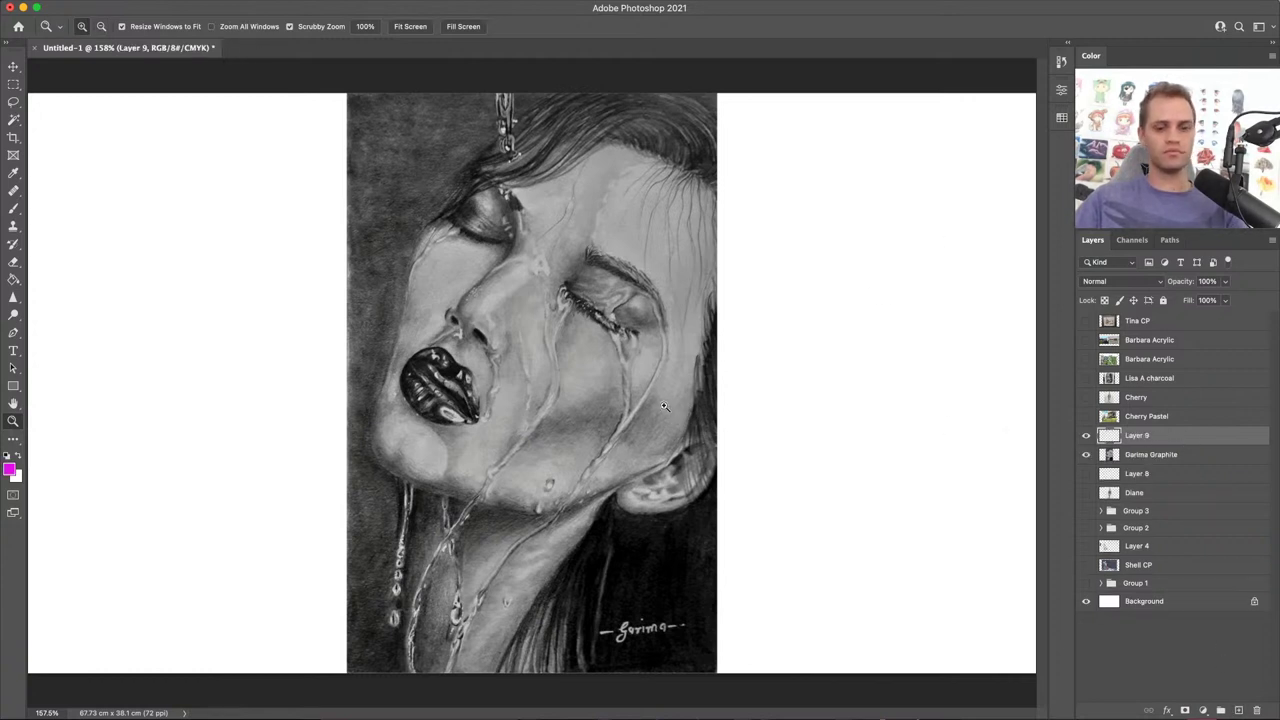
{"action": "key", "text": "b"}
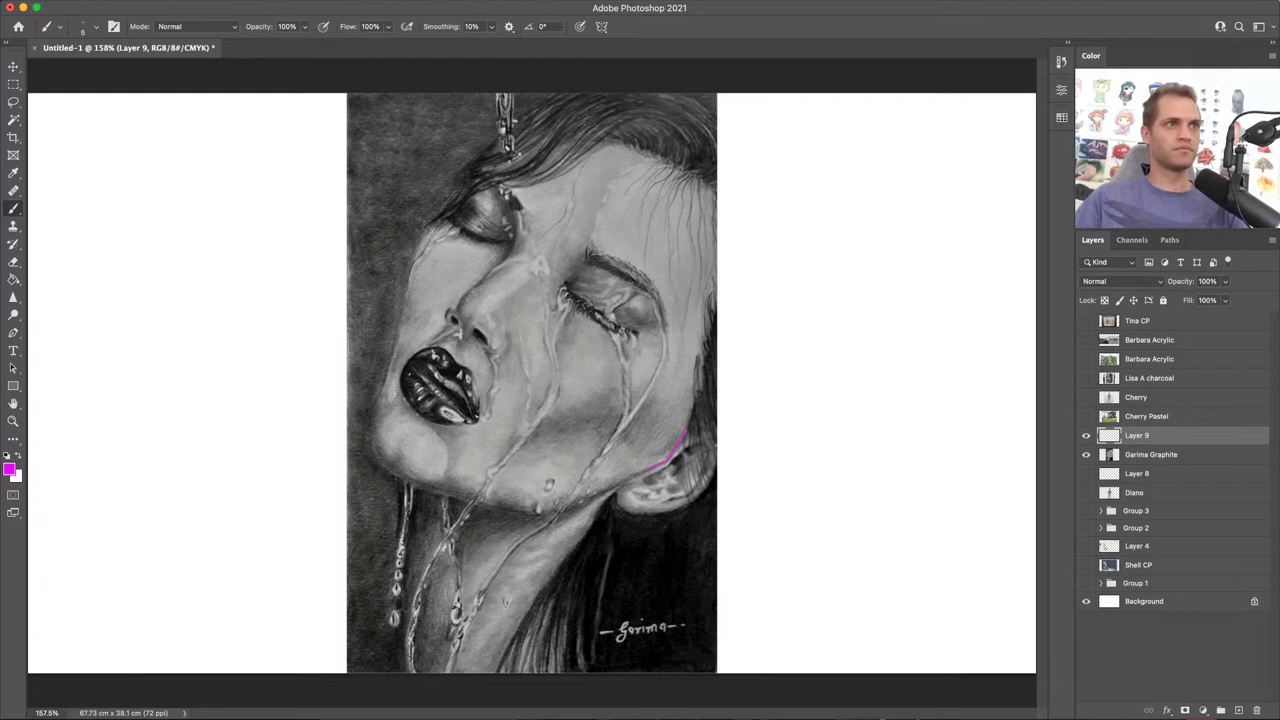
{"action": "left_click_drag", "start_coordinate": [552, 517], "coordinate": [456, 499]}
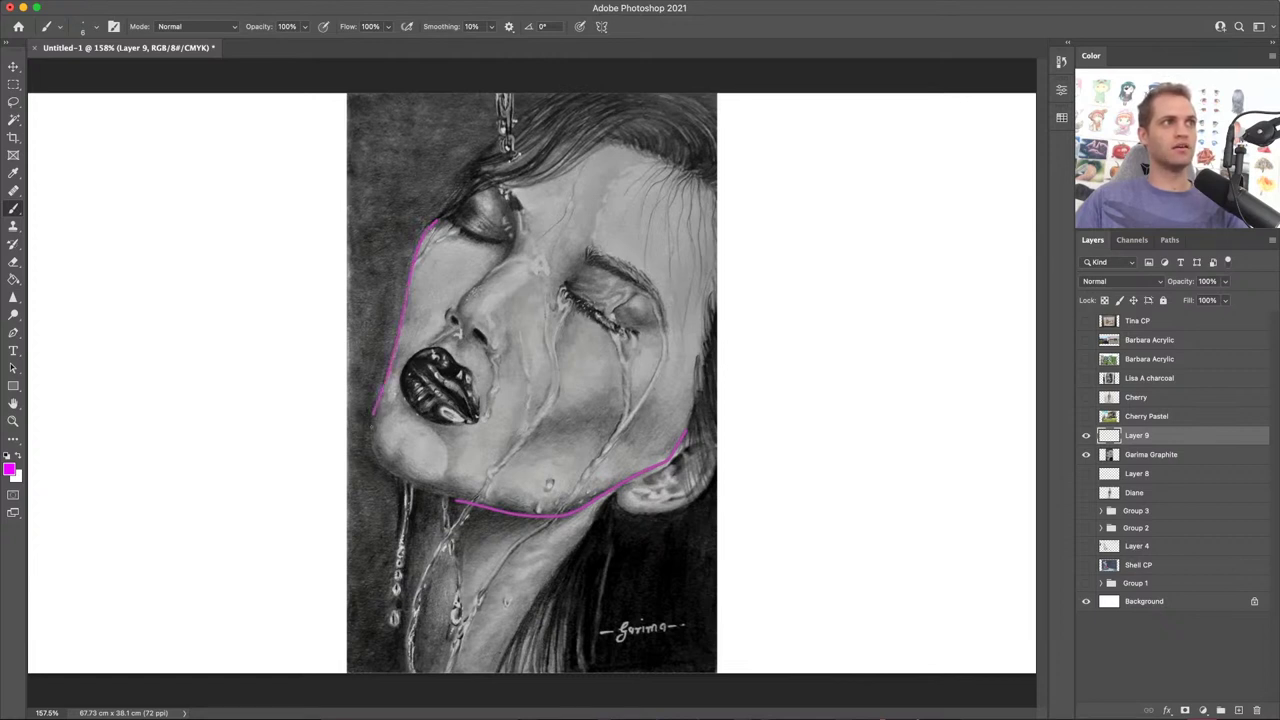
{"action": "mouse_move", "coordinate": [373, 416]}
{"action": "left_mouse_down"}
{"action": "mouse_move", "coordinate": [373, 455]}
{"action": "mouse_move", "coordinate": [400, 478]}
{"action": "left_mouse_up"}
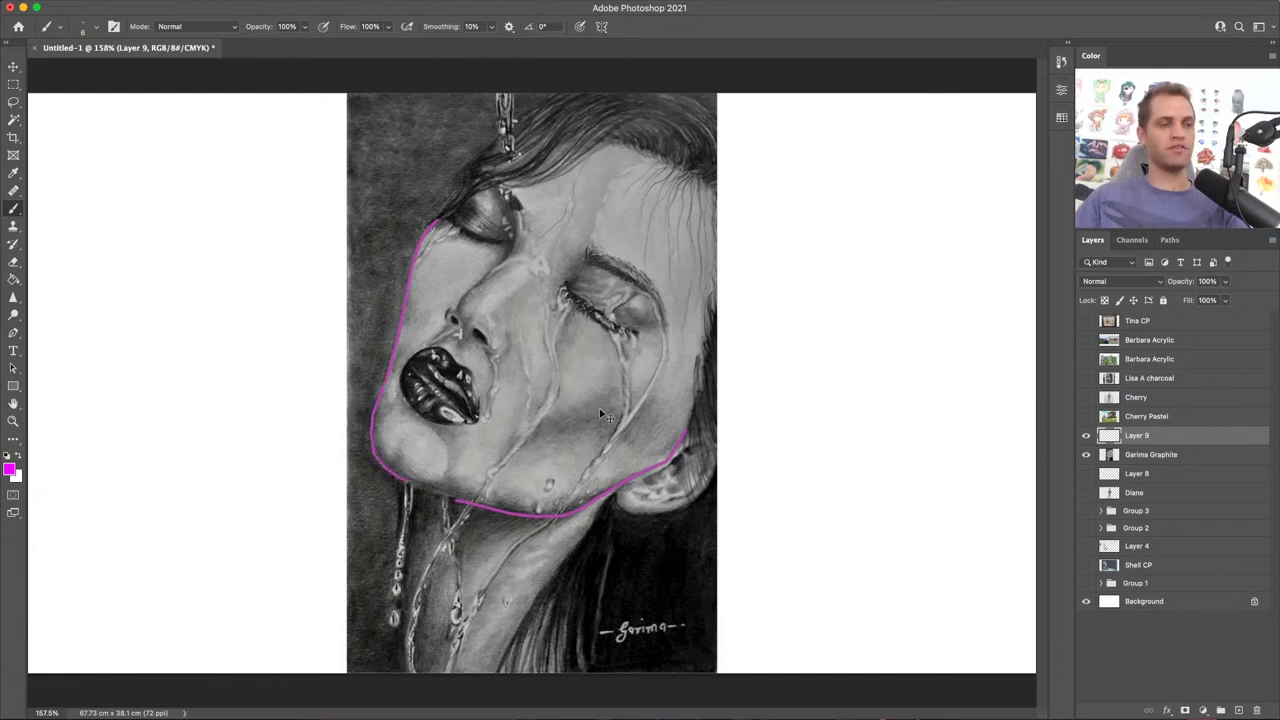
Step: Hide the magenta outline, duplicate the graphite portrait layer and hide the original portrait
{"action": "left_click", "coordinate": [1086, 436]}
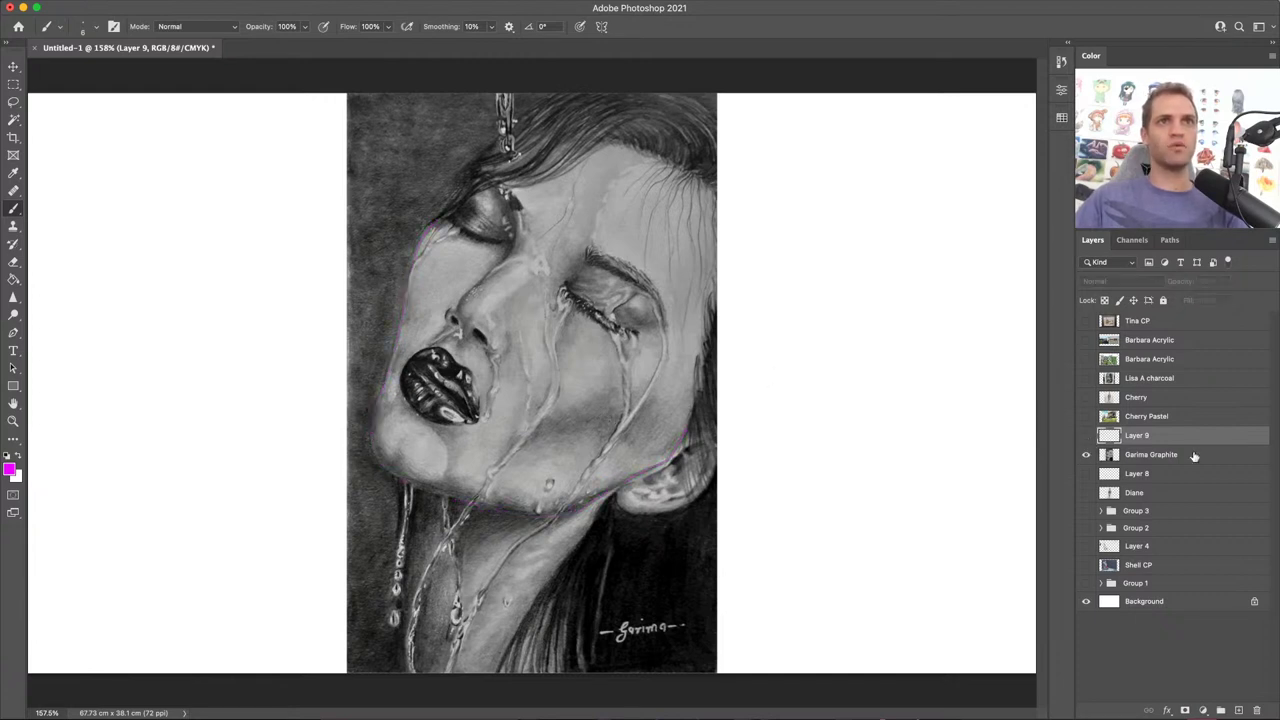
{"action": "left_click", "coordinate": [1193, 456]}
{"action": "key", "text": "super+j"}
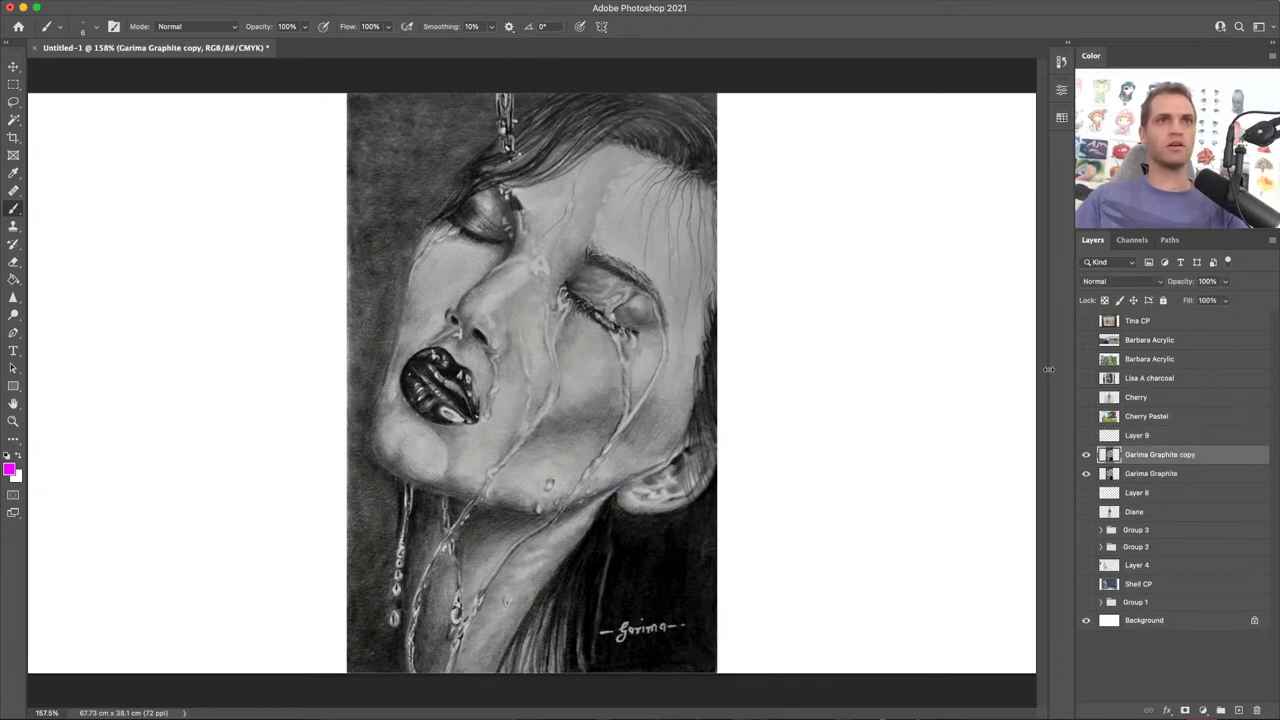
{"action": "left_click", "coordinate": [1086, 473]}
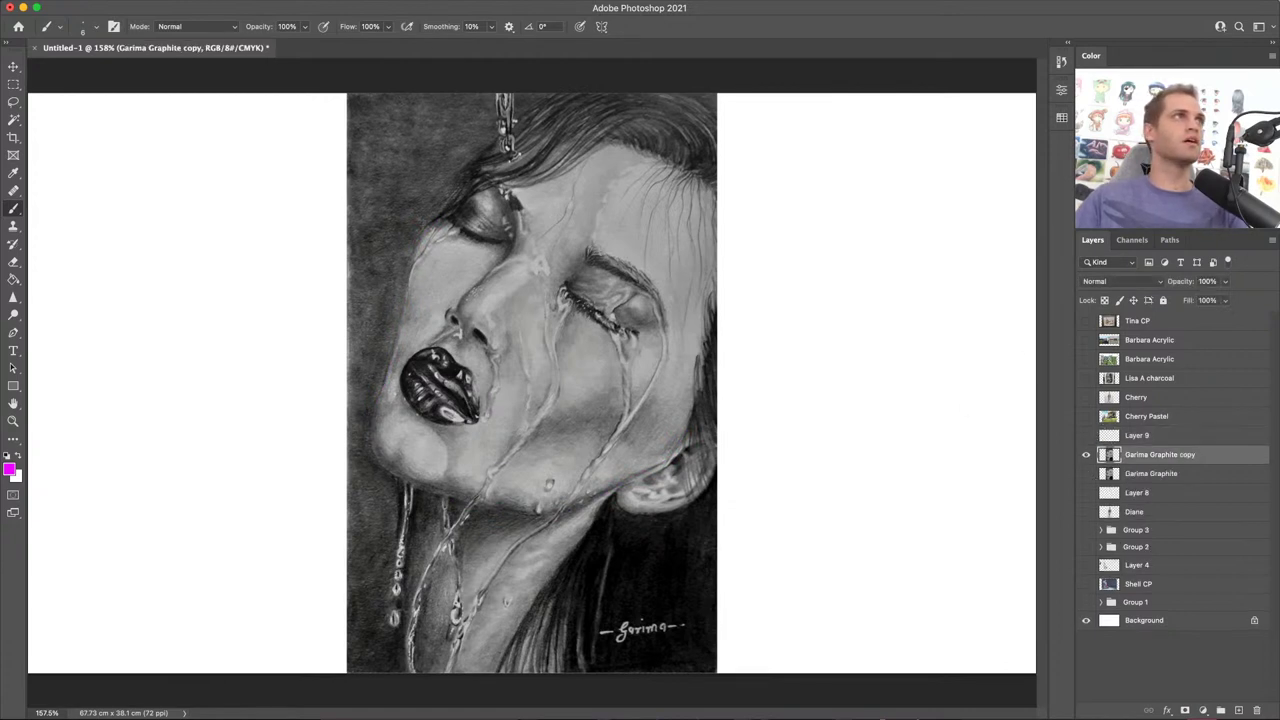
Step: Reshape the portrait copy with Liquify, adjusting the jawline near the ear and the edge of the neck below it
{"action": "left_click", "coordinate": [325, 2]}
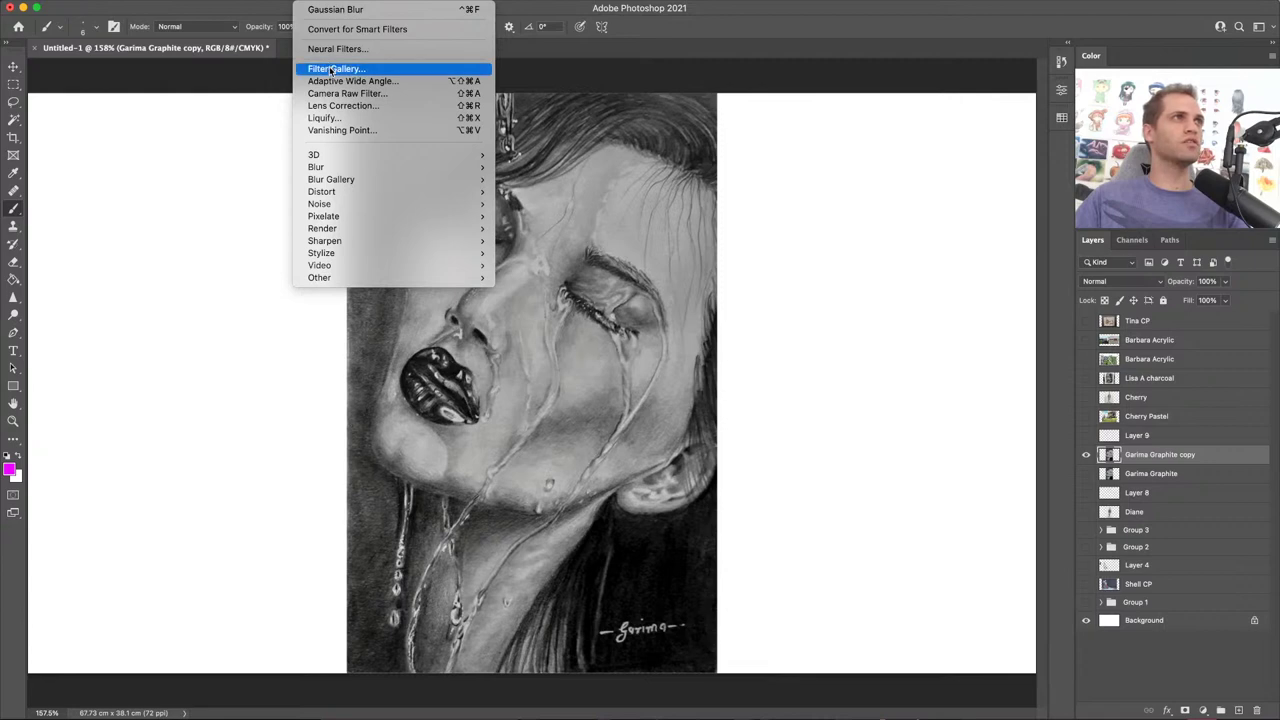
{"action": "left_click", "coordinate": [328, 118]}
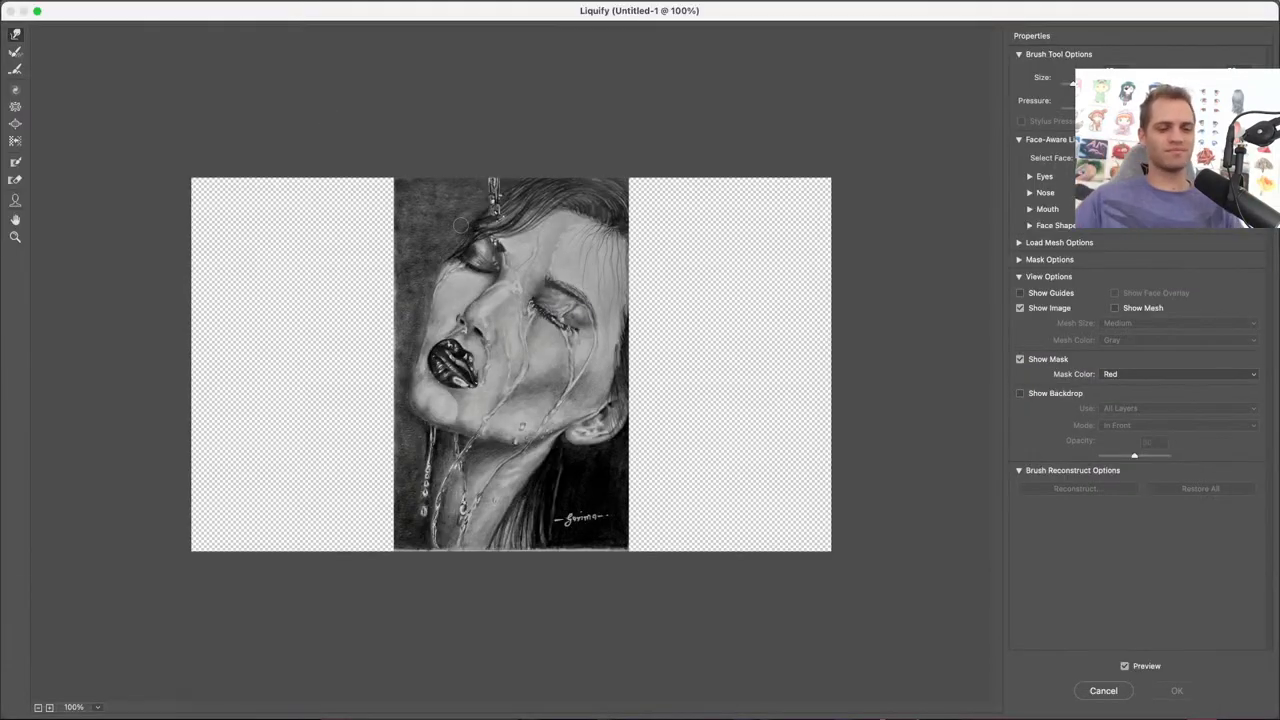
{"action": "scroll", "coordinate": [374, 226], "scroll_direction": "up", "scroll_amount": 5}
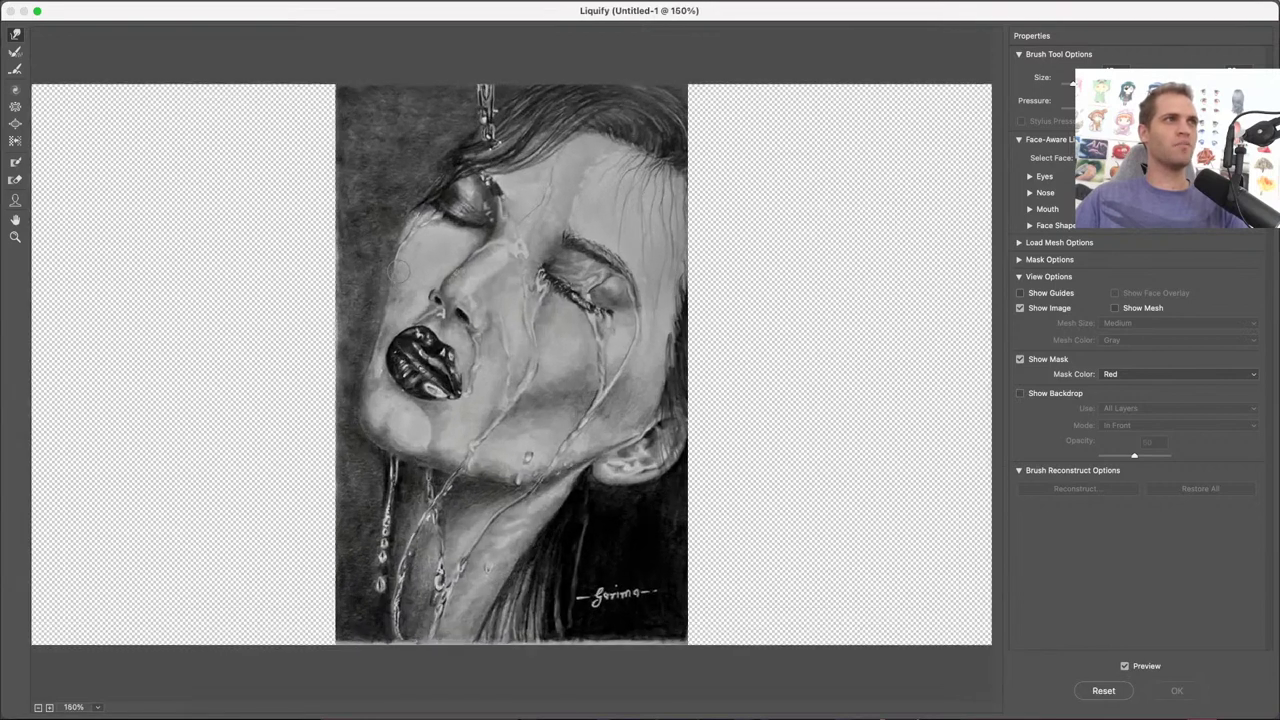
{"action": "scroll", "coordinate": [400, 268], "scroll_direction": "up", "scroll_amount": 3}
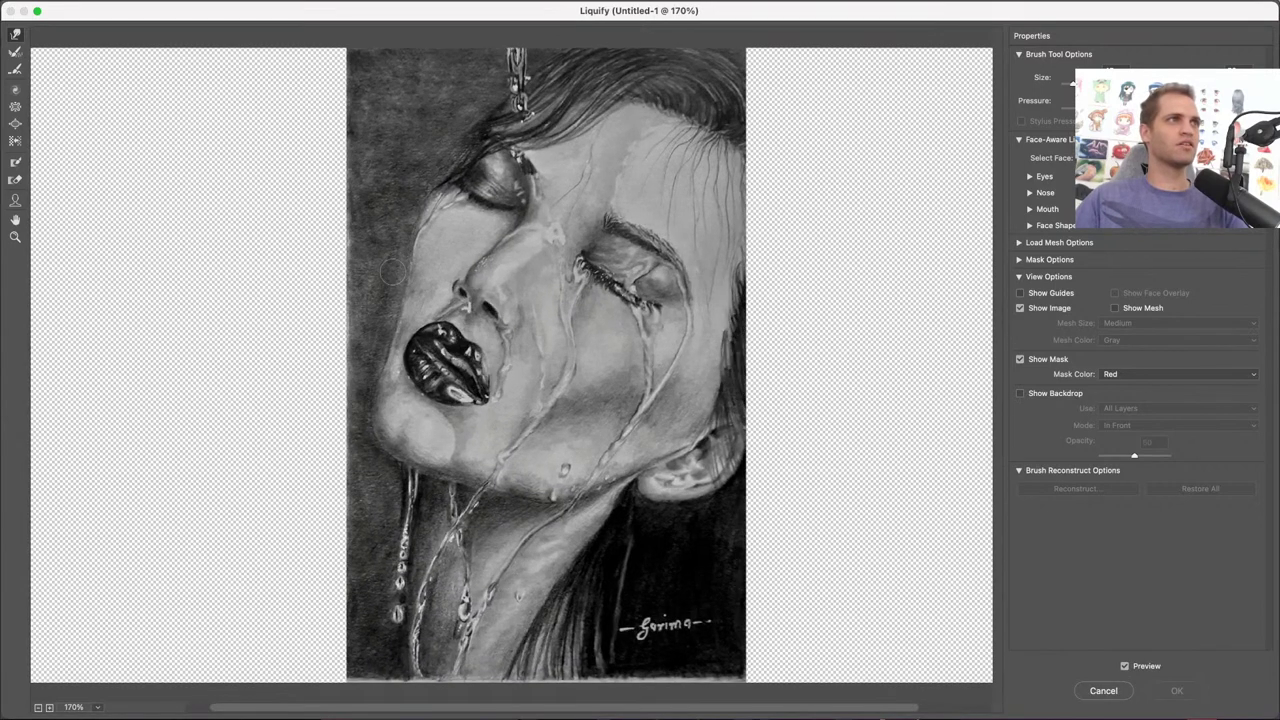
{"action": "left_click_drag", "start_coordinate": [430, 292], "coordinate": [456, 306]}
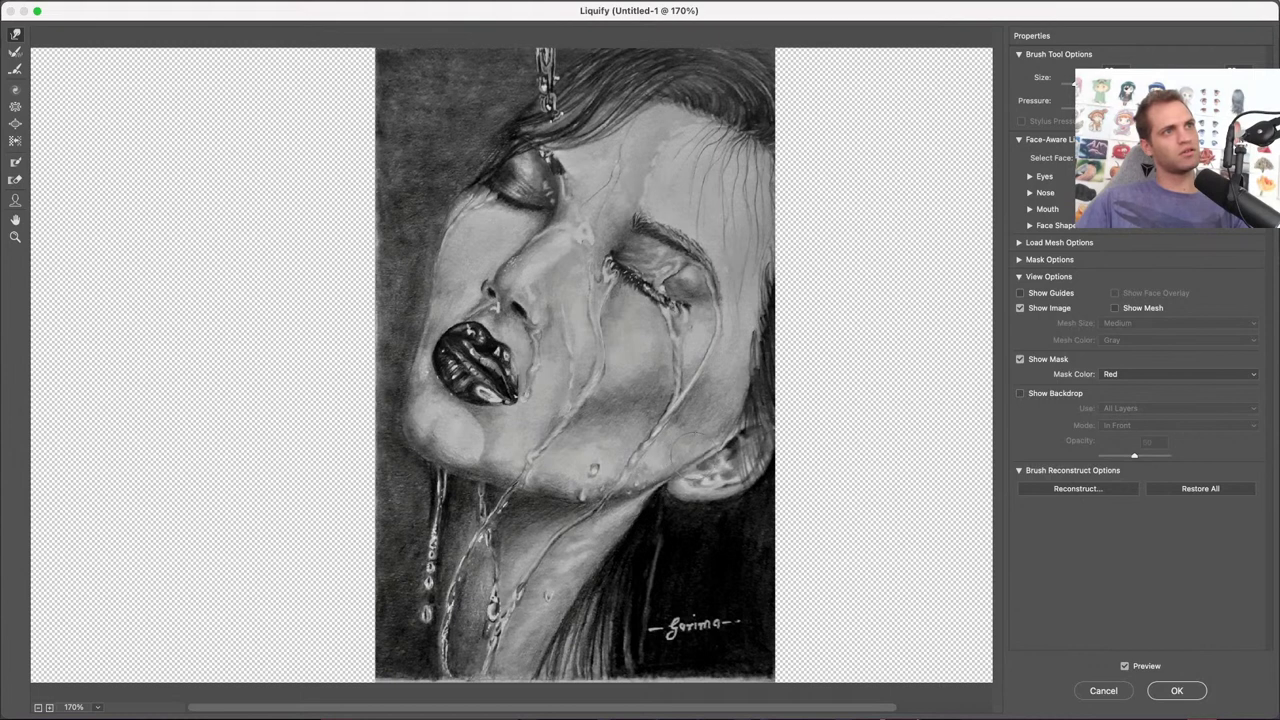
{"action": "mouse_move", "coordinate": [686, 463]}
{"action": "left_mouse_down"}
{"action": "mouse_move", "coordinate": [716, 470]}
{"action": "mouse_move", "coordinate": [769, 466]}
{"action": "mouse_move", "coordinate": [717, 468]}
{"action": "mouse_move", "coordinate": [730, 440]}
{"action": "mouse_move", "coordinate": [705, 500]}
{"action": "mouse_move", "coordinate": [728, 426]}
{"action": "left_mouse_up"}
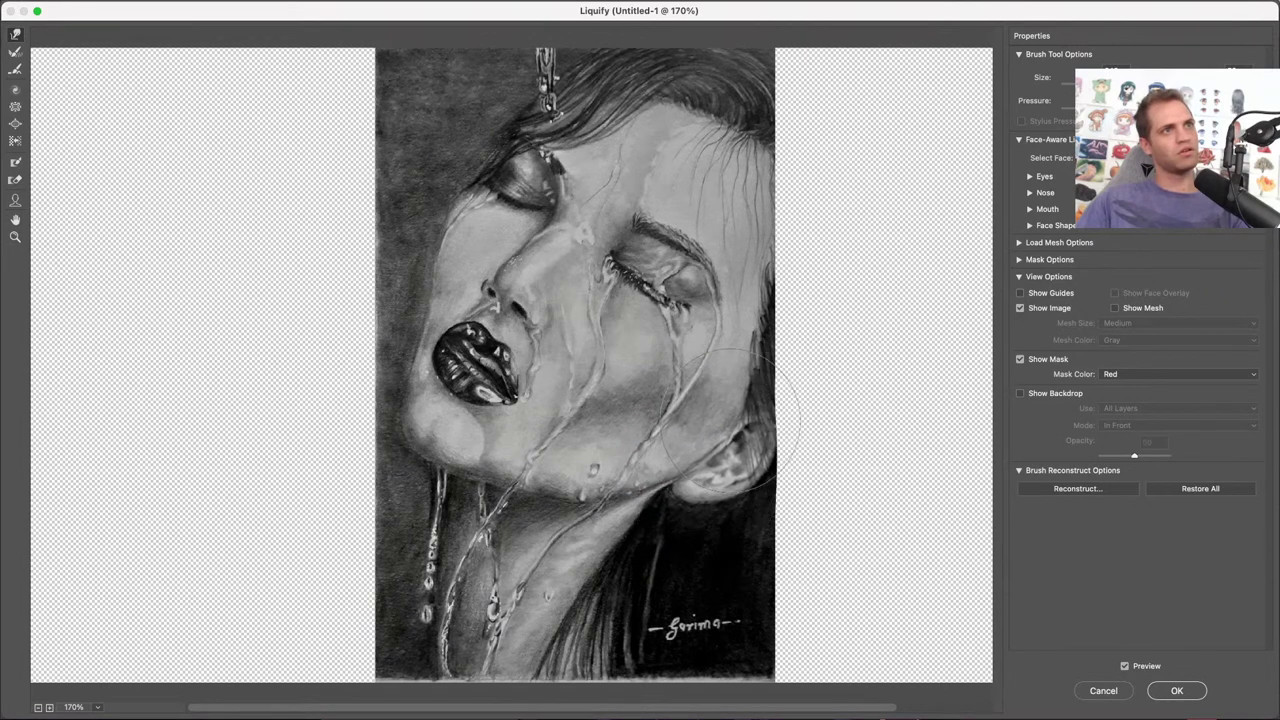
{"action": "left_click_drag", "start_coordinate": [643, 528], "coordinate": [586, 519]}
{"action": "mouse_move", "coordinate": [640, 478]}
{"action": "left_mouse_down"}
{"action": "mouse_move", "coordinate": [664, 496]}
{"action": "mouse_move", "coordinate": [652, 474]}
{"action": "mouse_move", "coordinate": [609, 488]}
{"action": "left_mouse_up"}
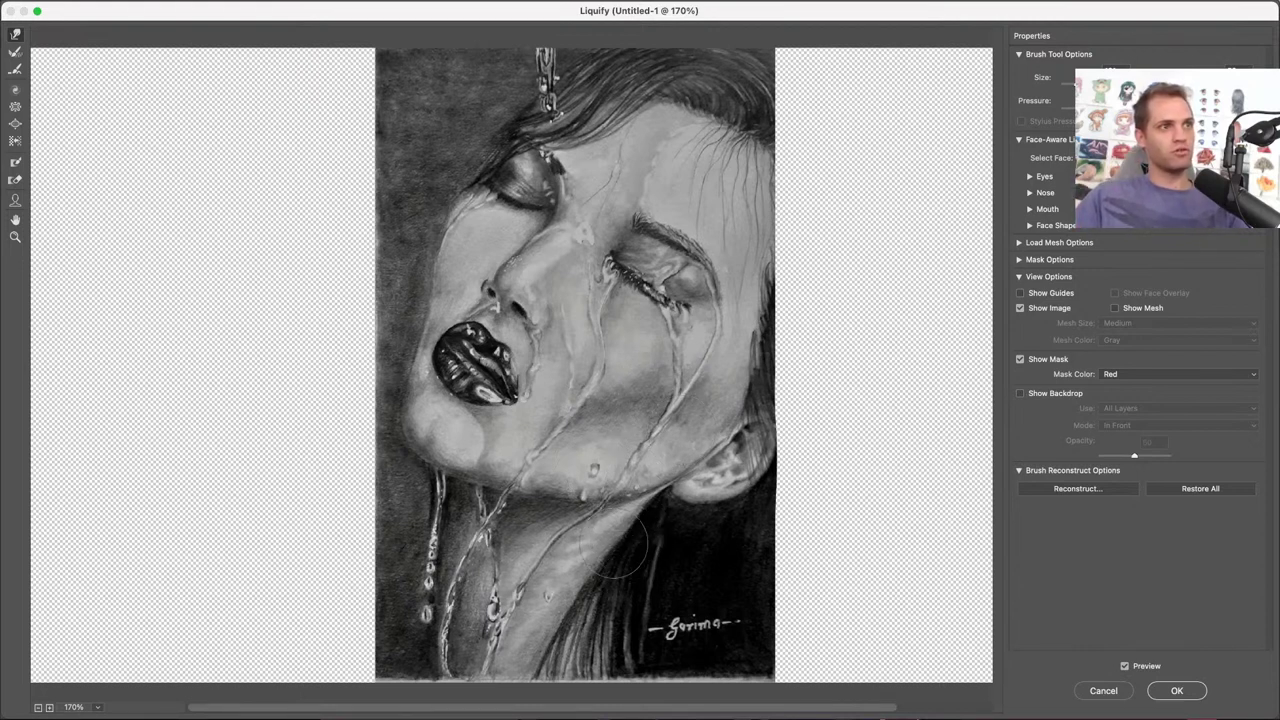
{"action": "key", "text": "alt"}
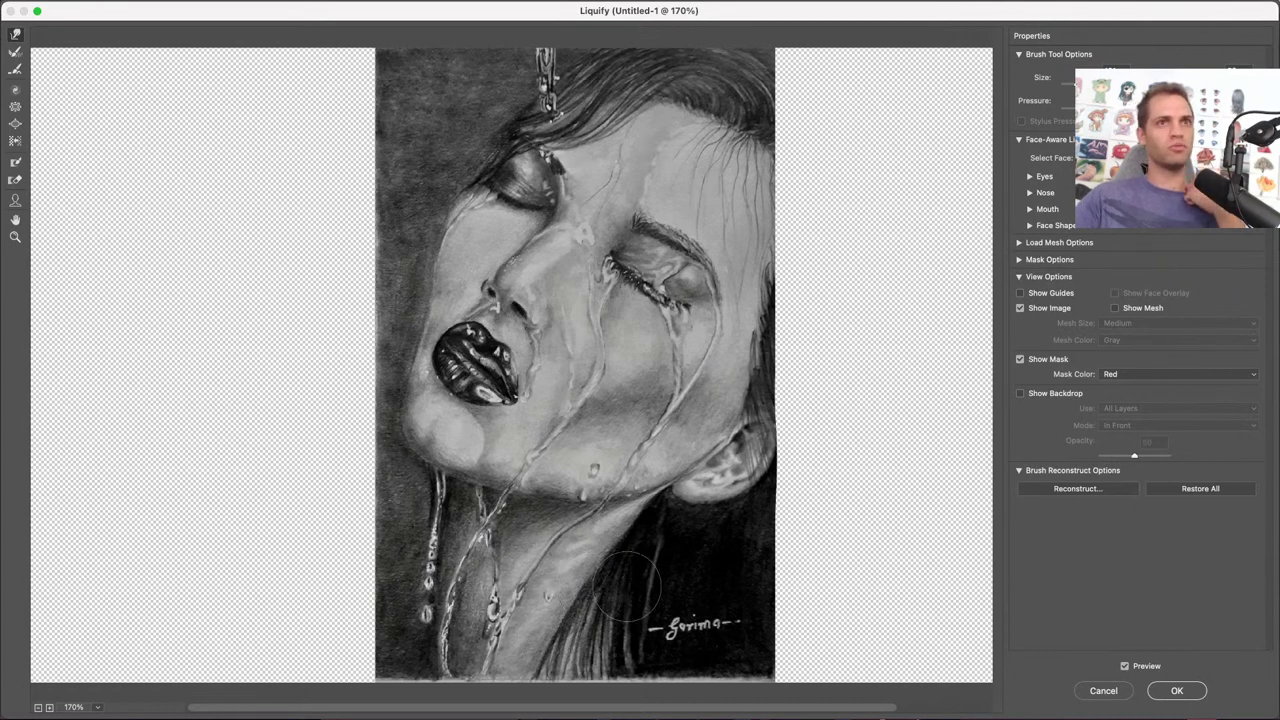
{"action": "left_click", "coordinate": [1170, 690]}
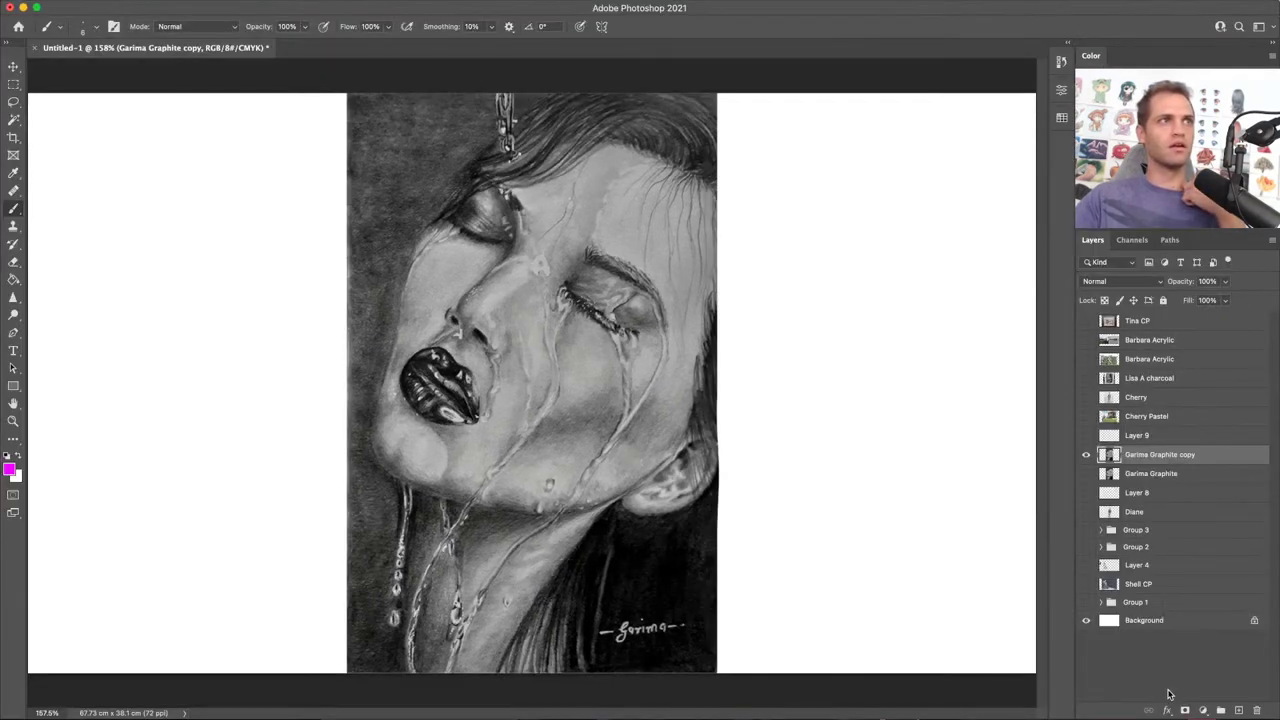
Step: Show the original portrait beneath and toggle the liquified copy to compare the face before and after
{"action": "left_click", "coordinate": [1086, 474]}
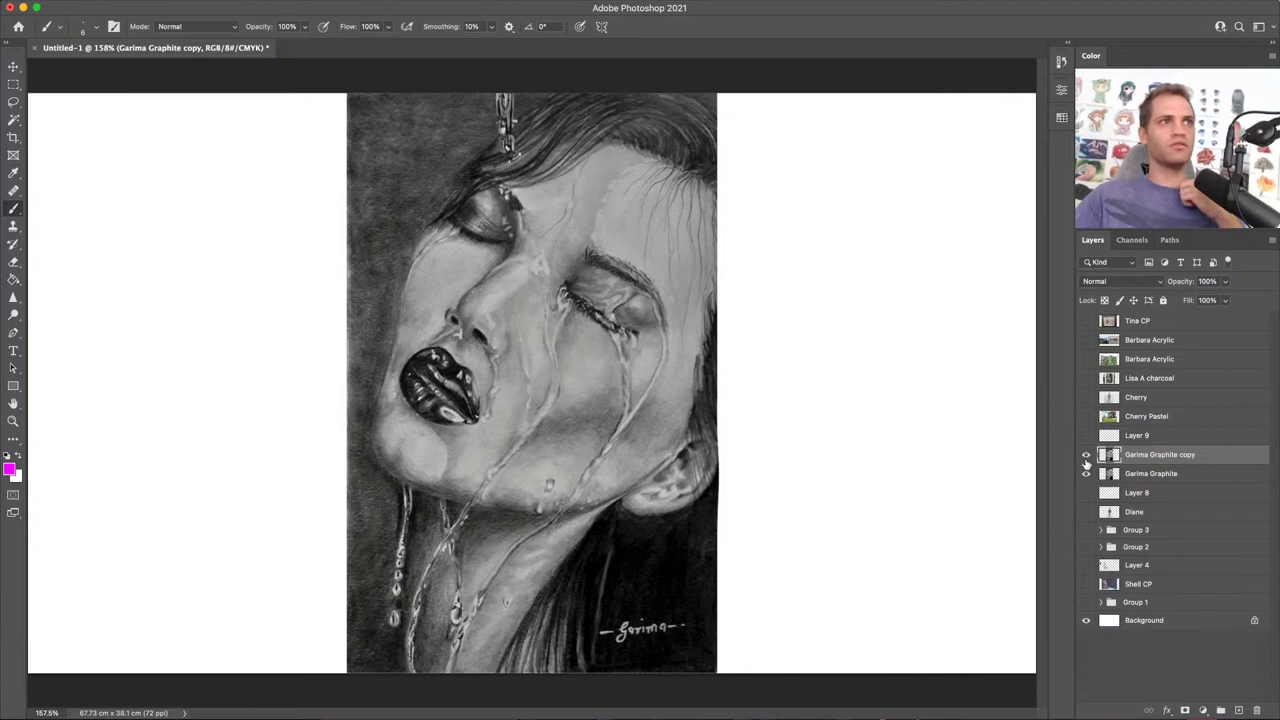
{"action": "left_click", "coordinate": [1086, 455]}
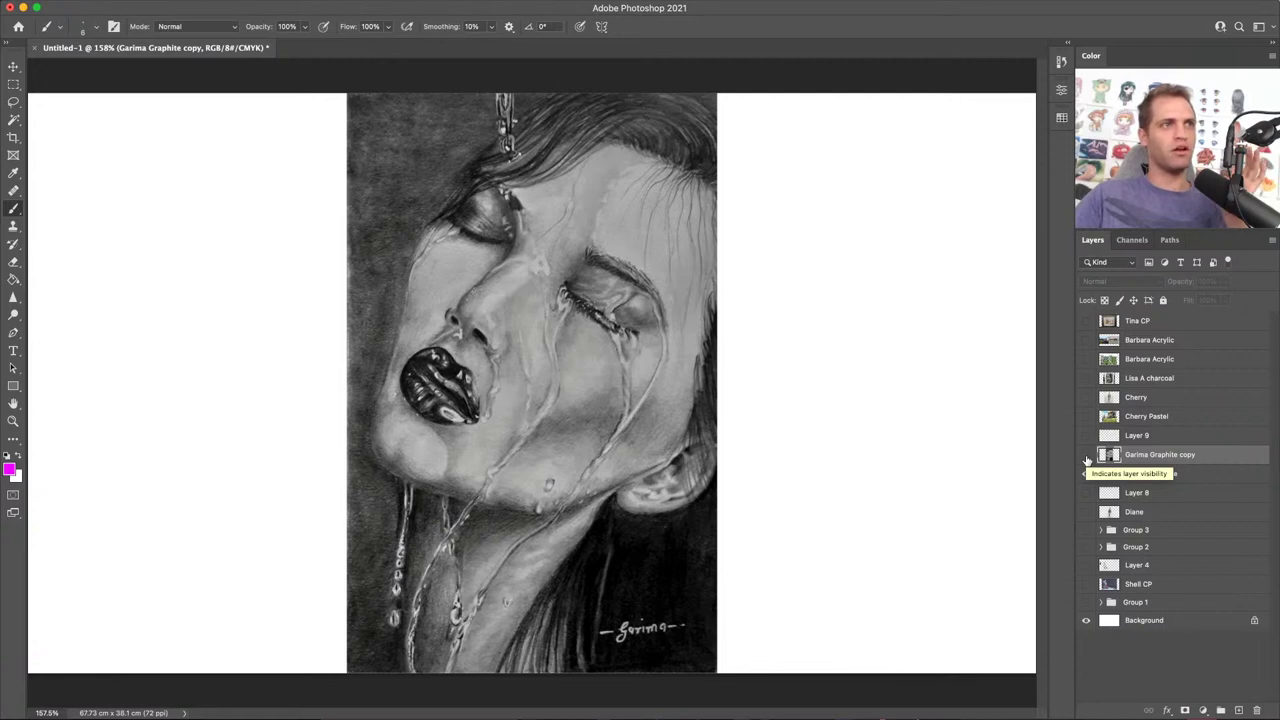
{"action": "left_click", "coordinate": [1086, 456]}
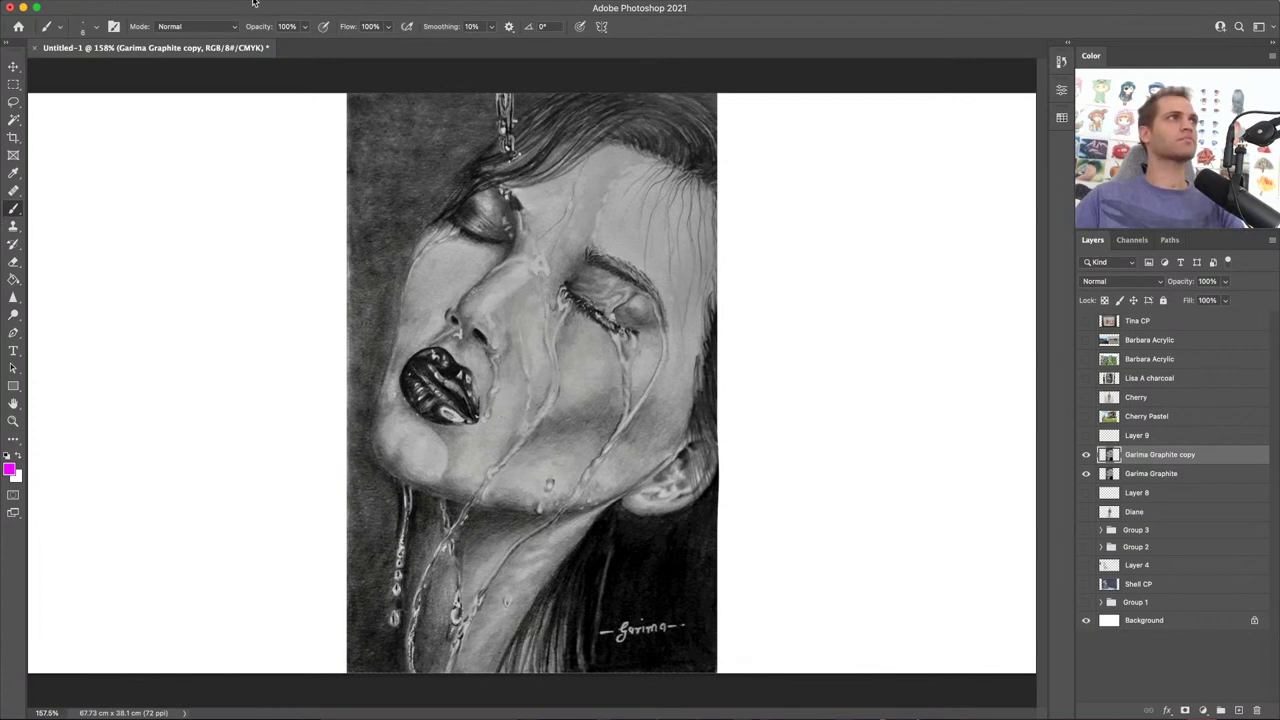
{"action": "left_click", "coordinate": [314, 2]}
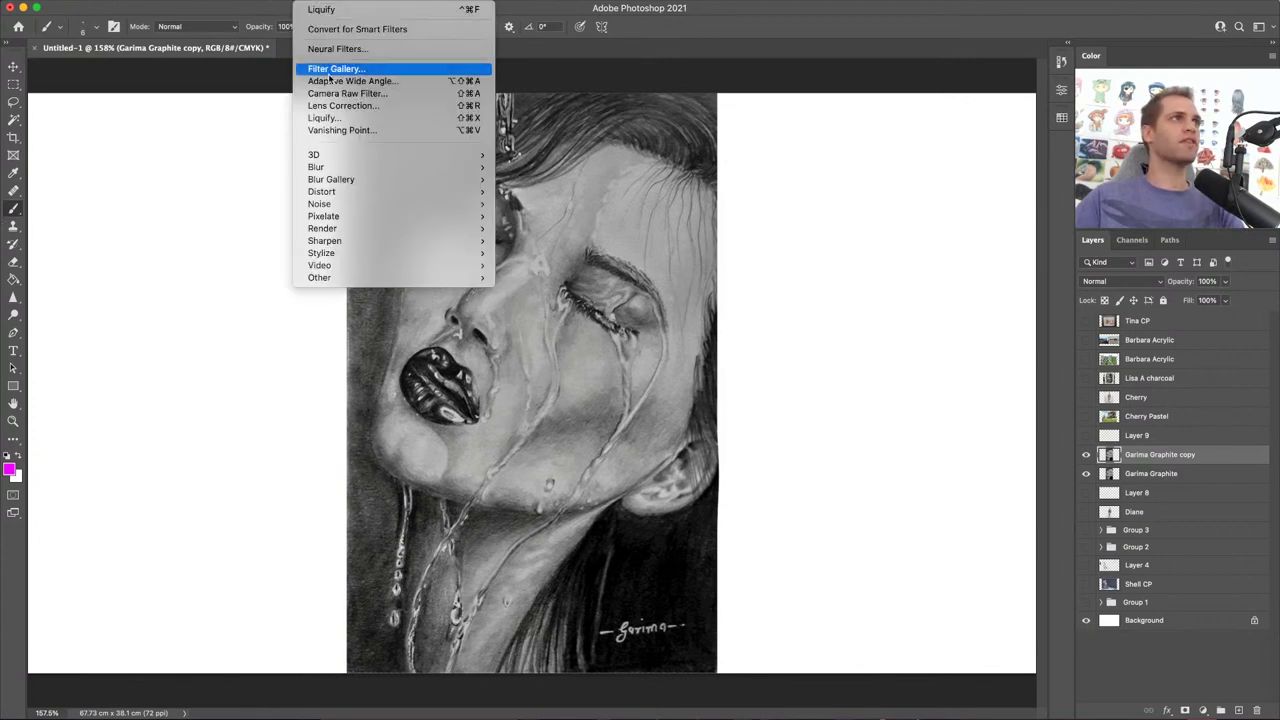
{"action": "left_click", "coordinate": [336, 70]}
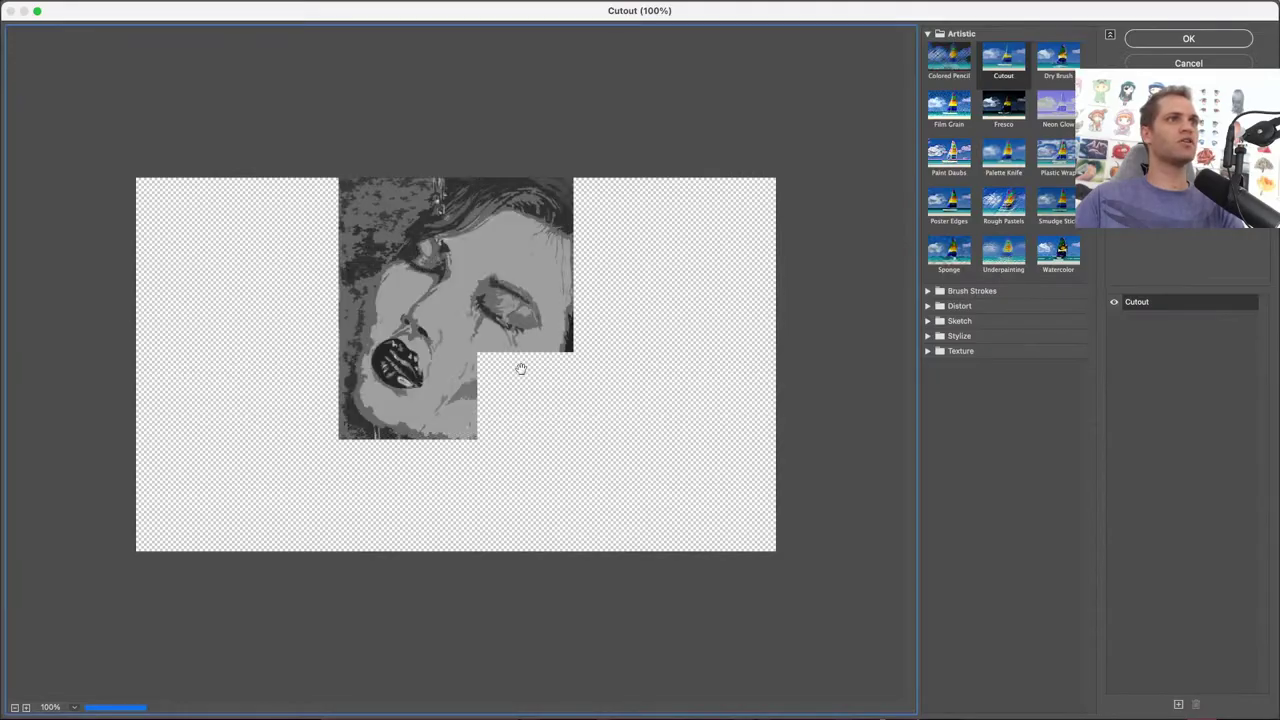
{"action": "left_click", "coordinate": [1235, 63]}
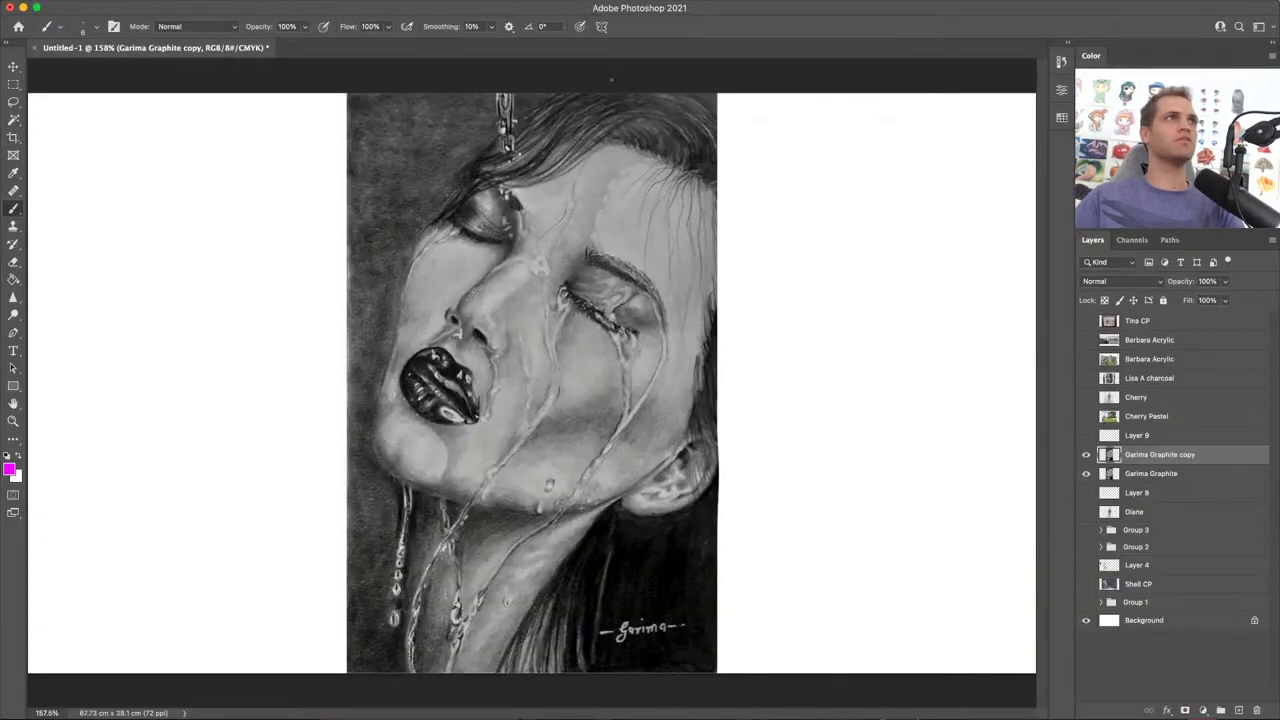
{"action": "left_click", "coordinate": [365, 2]}
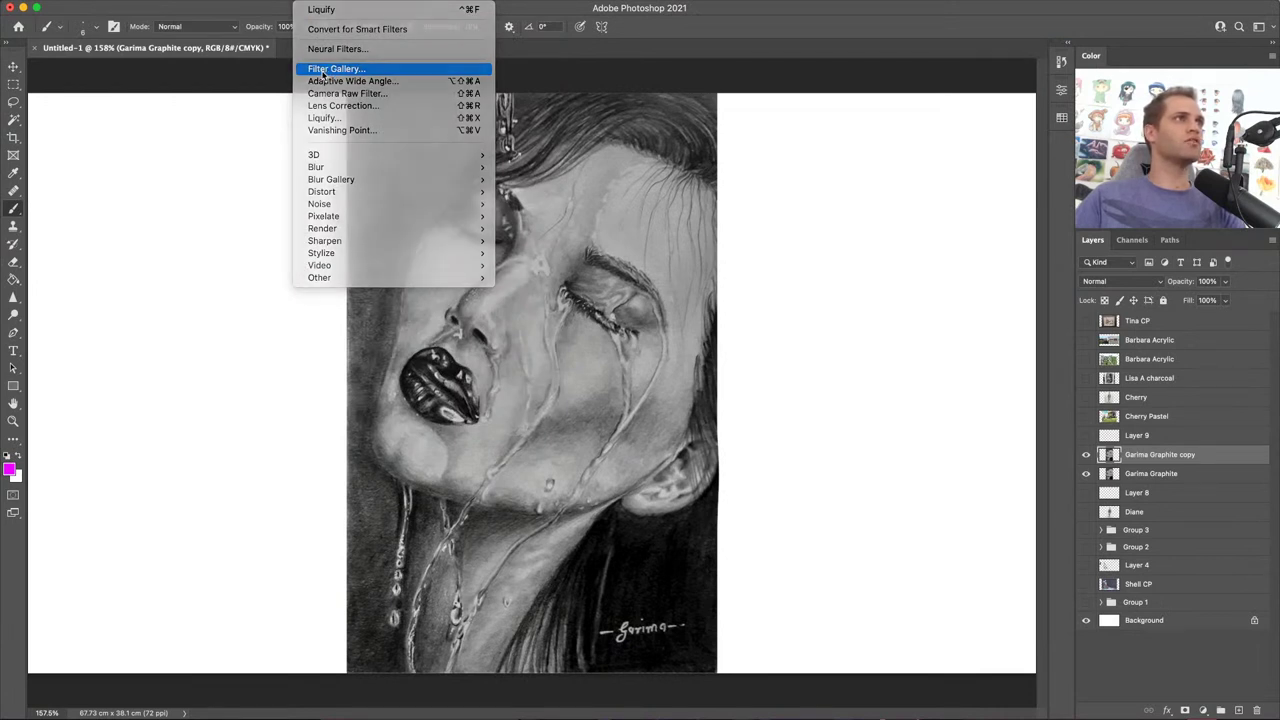
{"action": "left_click", "coordinate": [323, 70]}
{"action": "key", "text": "Escape"}
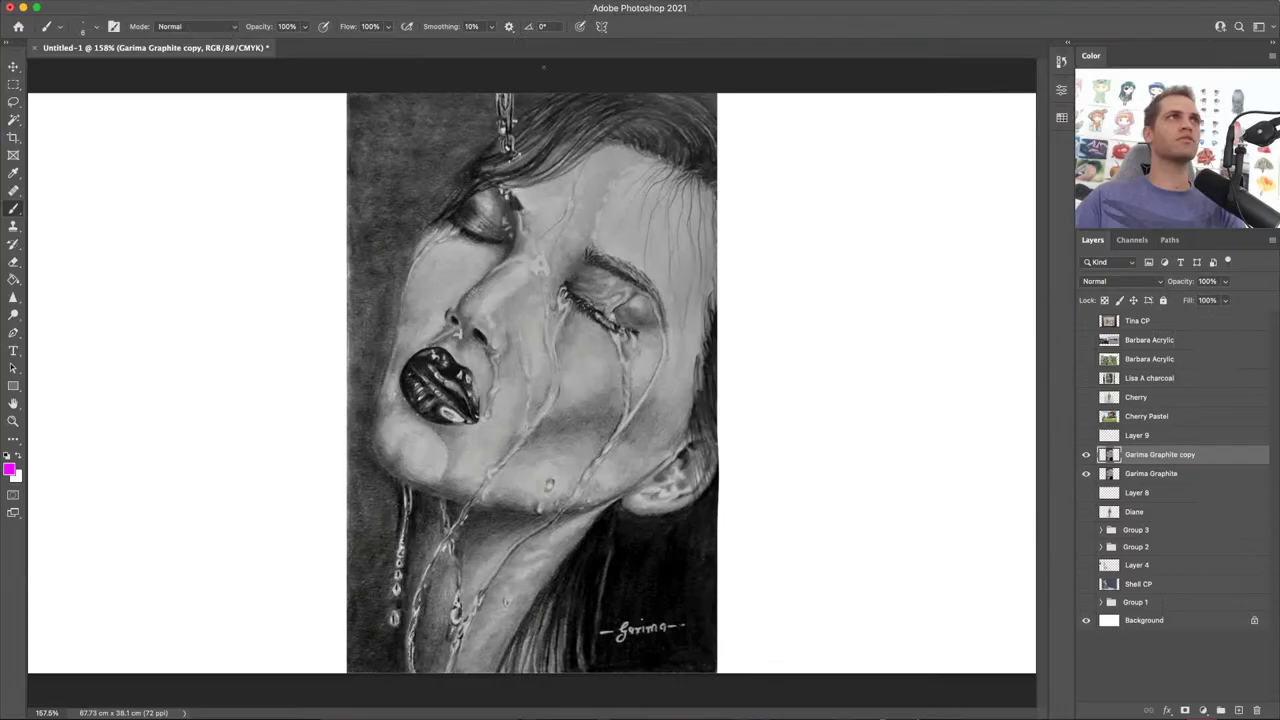
{"action": "left_click", "coordinate": [318, 0]}
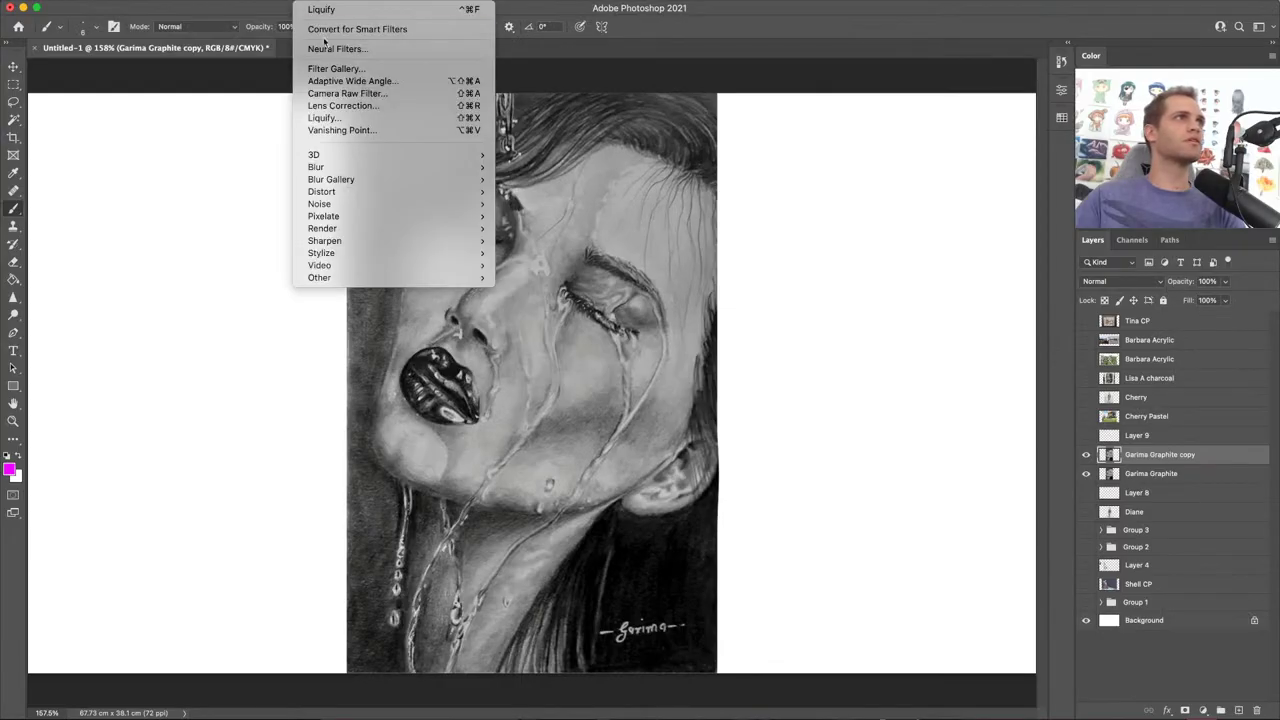
{"action": "key", "text": "Escape"}
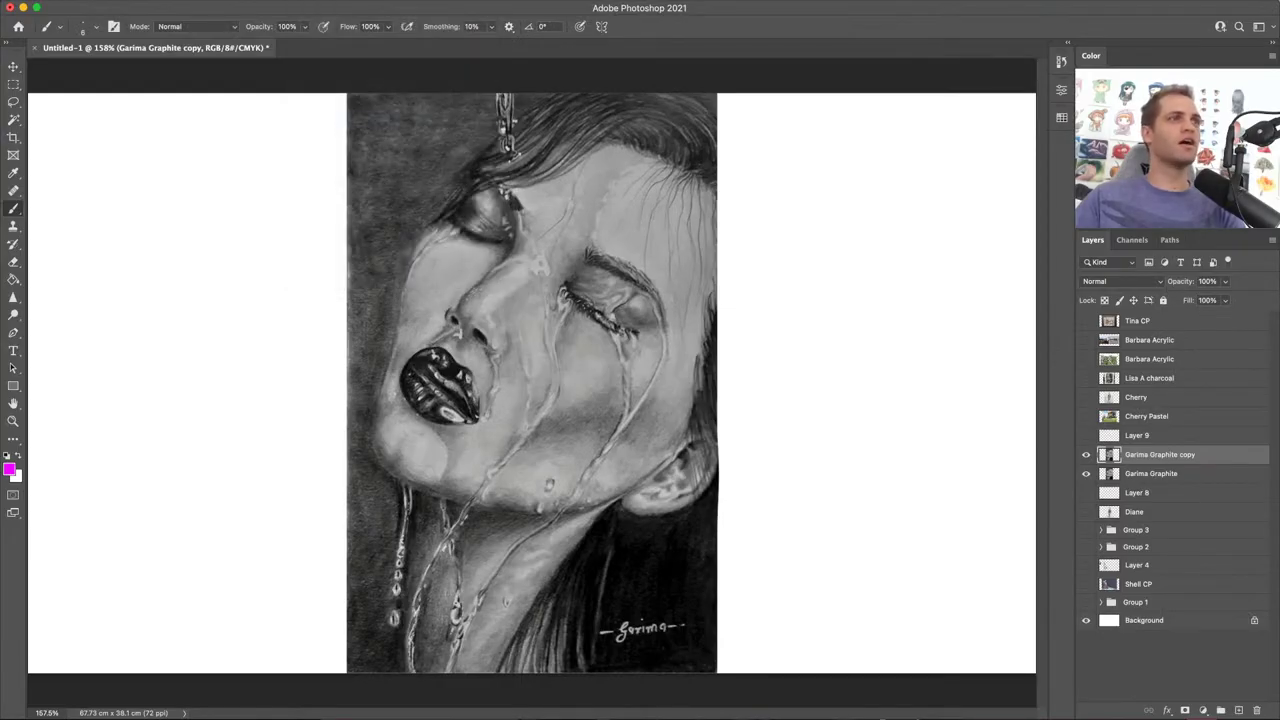
Step: Reopen the portrait copy in Liquify and size the warp brush to cover the whole mouth
{"action": "key", "text": "super+shift+x"}
{"action": "scroll", "coordinate": [510, 356], "scroll_direction": "up", "scroll_amount": 5}
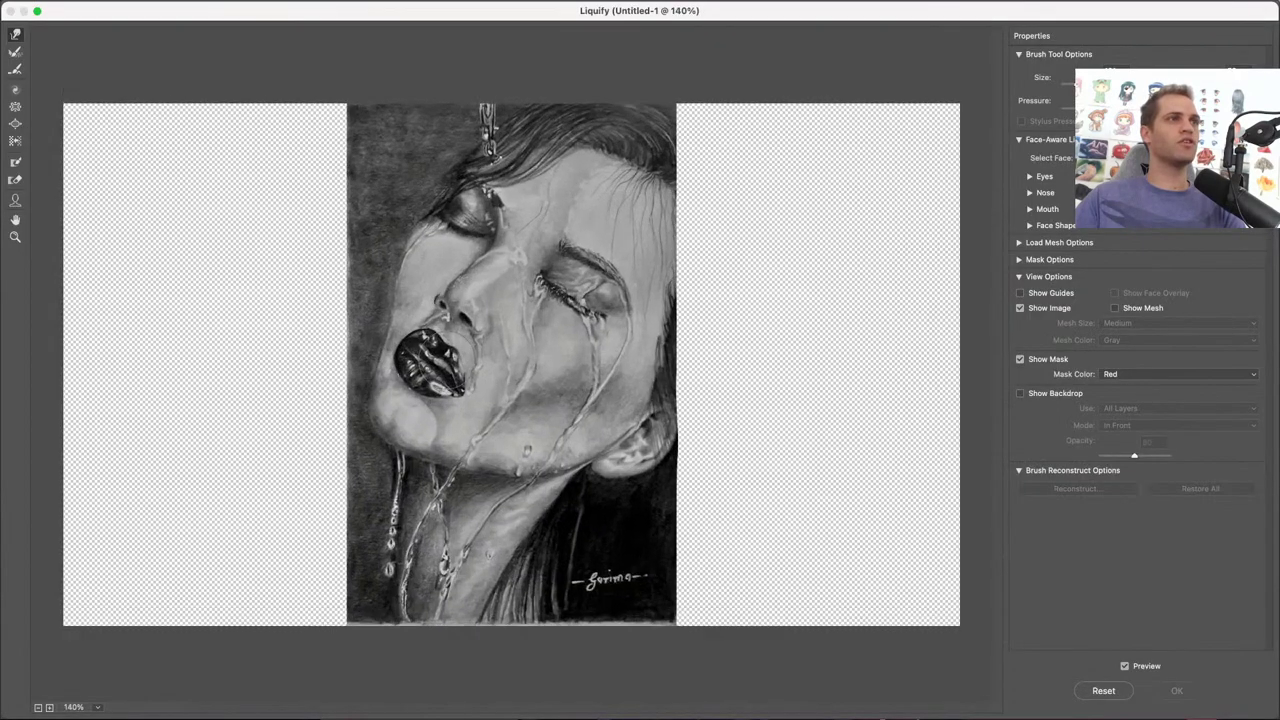
{"action": "scroll", "coordinate": [510, 365], "scroll_direction": "left", "scroll_amount": 4}
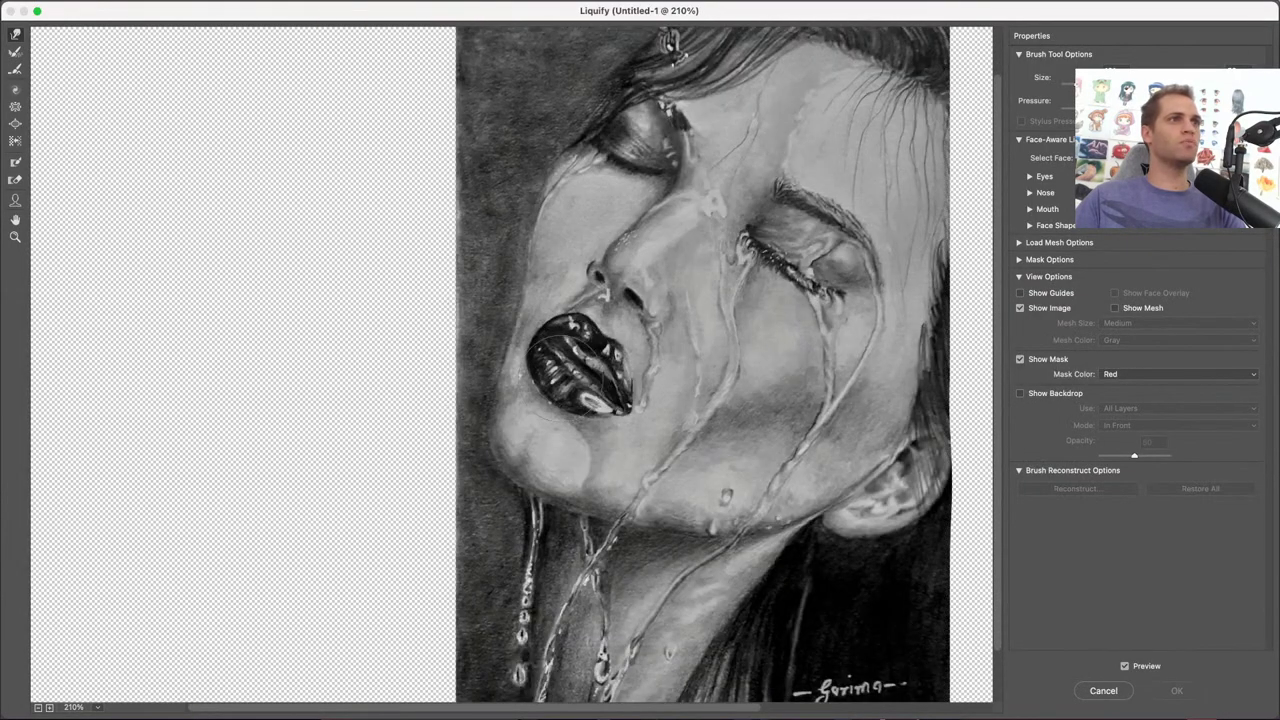
{"action": "left_click", "coordinate": [582, 378]}
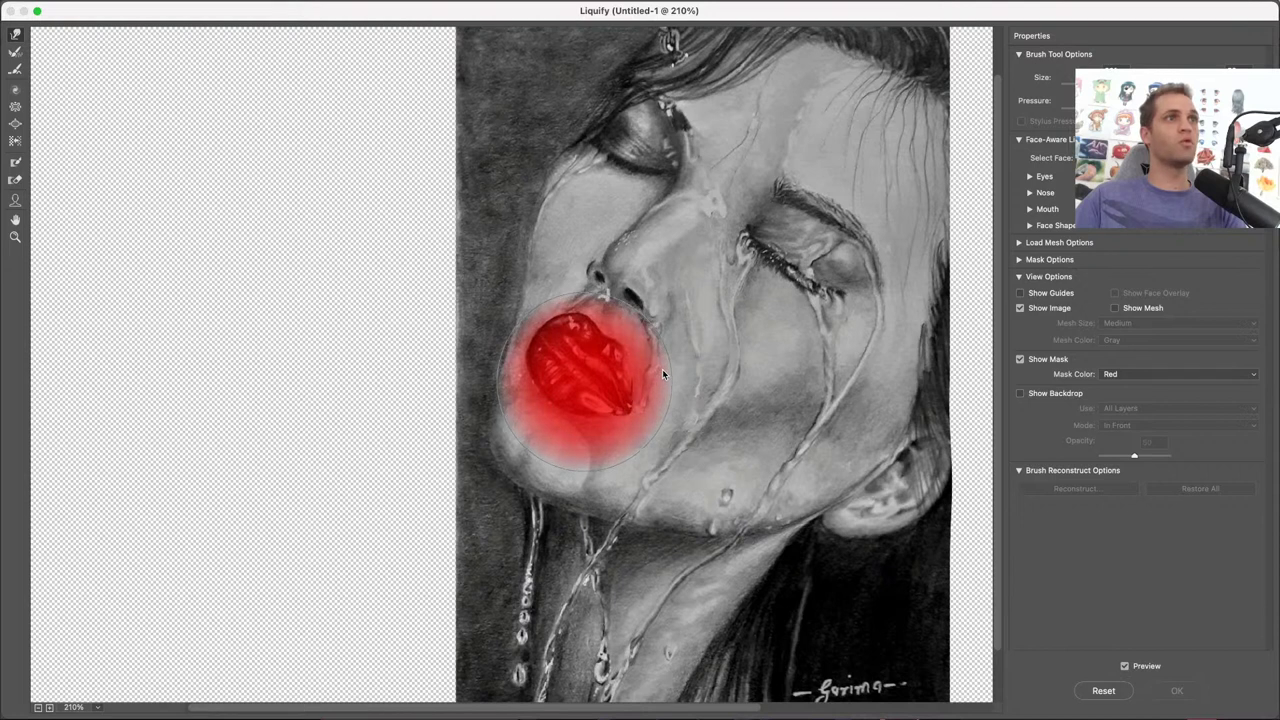
Step: Reshape the outline of the portrait's lips with small Forward Warp strokes in Liquify and apply the filter
{"action": "key", "text": "super+z"}
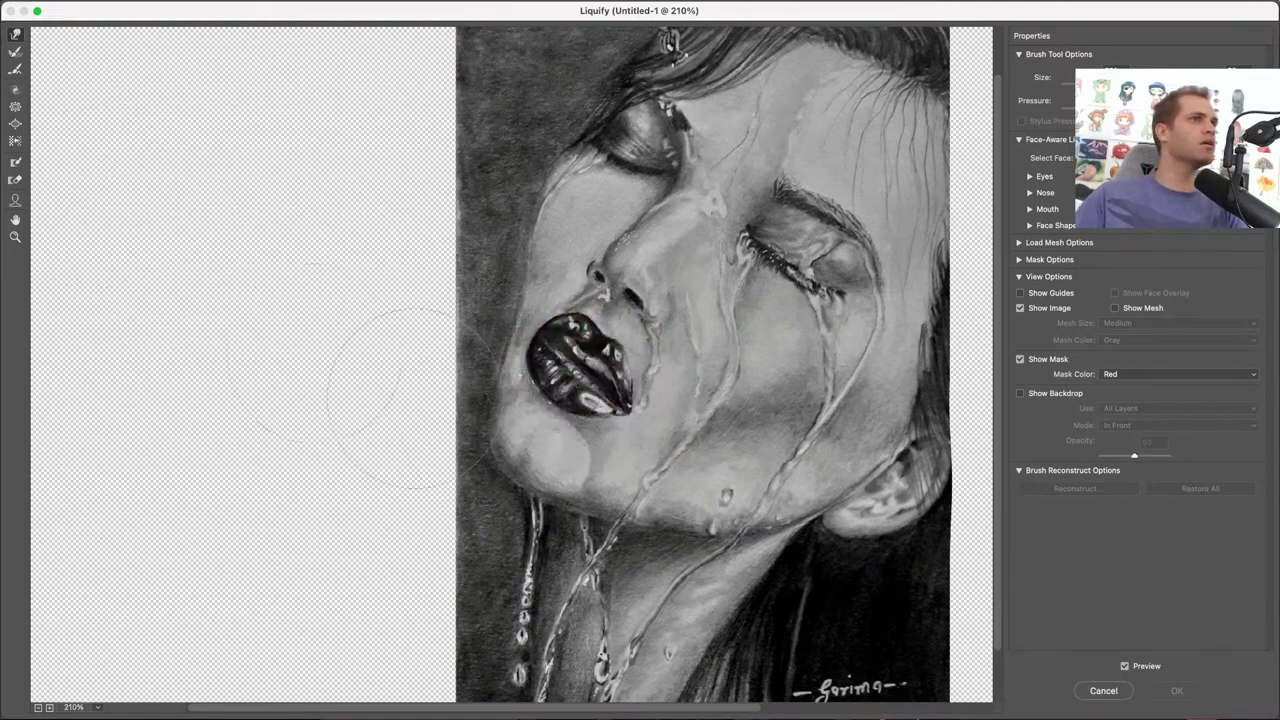
{"action": "mouse_move", "coordinate": [620, 390]}
{"action": "left_mouse_down"}
{"action": "mouse_move", "coordinate": [625, 338]}
{"action": "mouse_move", "coordinate": [515, 341]}
{"action": "left_mouse_up"}
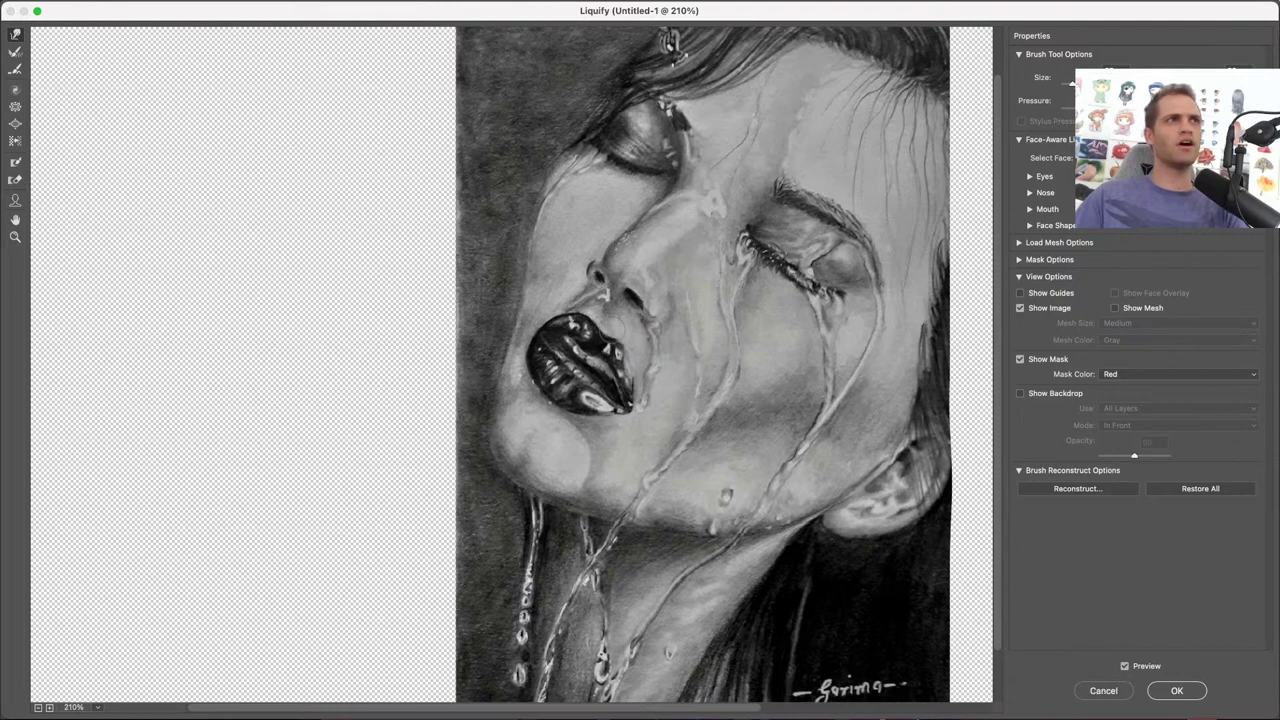
{"action": "left_click_drag", "start_coordinate": [607, 338], "coordinate": [667, 330]}
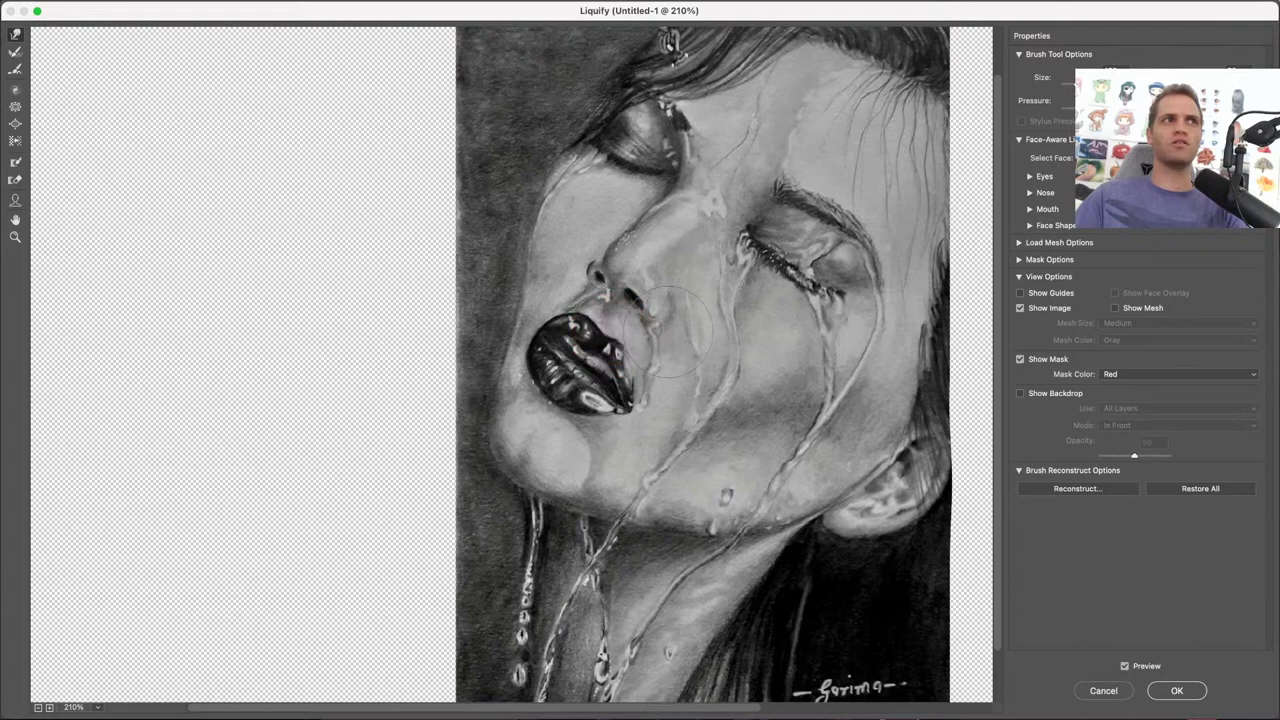
{"action": "mouse_move", "coordinate": [588, 338]}
{"action": "left_mouse_down"}
{"action": "mouse_move", "coordinate": [585, 325]}
{"action": "mouse_move", "coordinate": [585, 350]}
{"action": "mouse_move", "coordinate": [625, 357]}
{"action": "mouse_move", "coordinate": [605, 365]}
{"action": "mouse_move", "coordinate": [626, 403]}
{"action": "mouse_move", "coordinate": [585, 390]}
{"action": "mouse_move", "coordinate": [580, 345]}
{"action": "left_mouse_up"}
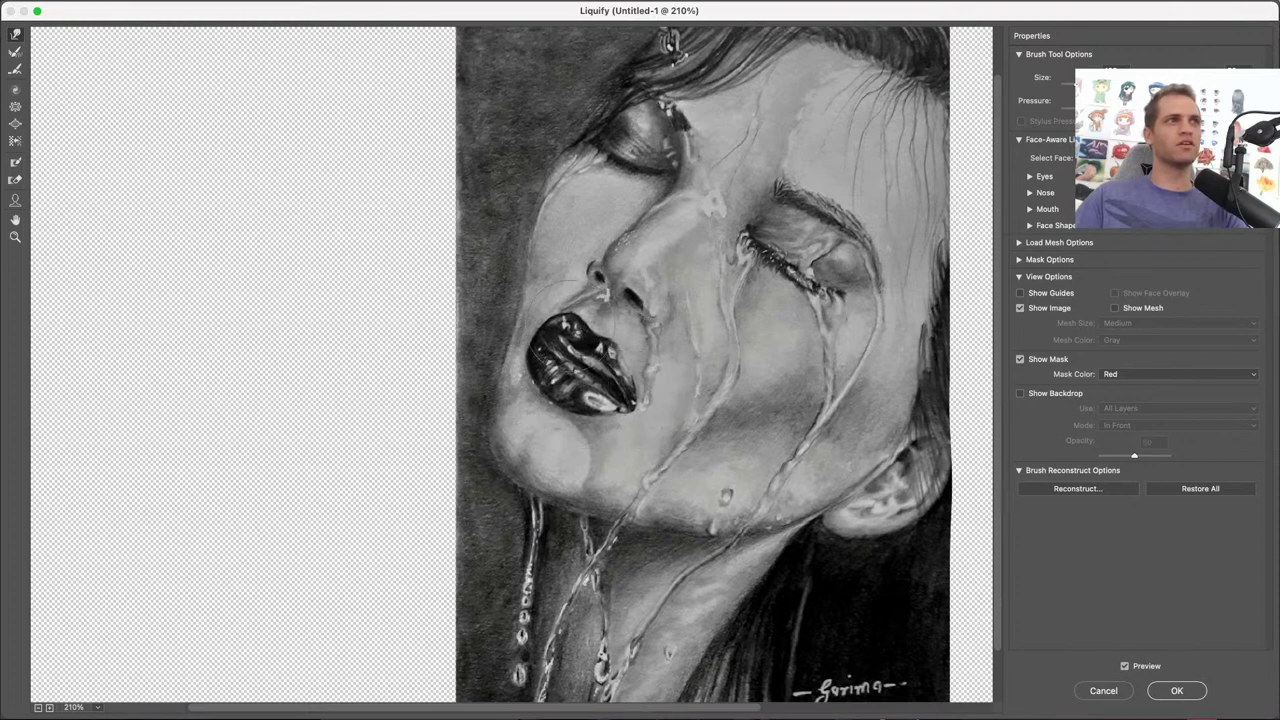
{"action": "mouse_move", "coordinate": [571, 300]}
{"action": "left_mouse_down"}
{"action": "mouse_move", "coordinate": [552, 312]}
{"action": "mouse_move", "coordinate": [562, 297]}
{"action": "mouse_move", "coordinate": [560, 320]}
{"action": "mouse_move", "coordinate": [575, 320]}
{"action": "mouse_move", "coordinate": [538, 362]}
{"action": "mouse_move", "coordinate": [564, 388]}
{"action": "mouse_move", "coordinate": [542, 360]}
{"action": "mouse_move", "coordinate": [565, 355]}
{"action": "mouse_move", "coordinate": [545, 355]}
{"action": "mouse_move", "coordinate": [550, 345]}
{"action": "mouse_move", "coordinate": [592, 362]}
{"action": "mouse_move", "coordinate": [602, 352]}
{"action": "mouse_move", "coordinate": [612, 390]}
{"action": "mouse_move", "coordinate": [604, 382]}
{"action": "mouse_move", "coordinate": [640, 418]}
{"action": "mouse_move", "coordinate": [626, 398]}
{"action": "mouse_move", "coordinate": [640, 418]}
{"action": "mouse_move", "coordinate": [595, 396]}
{"action": "left_mouse_up"}
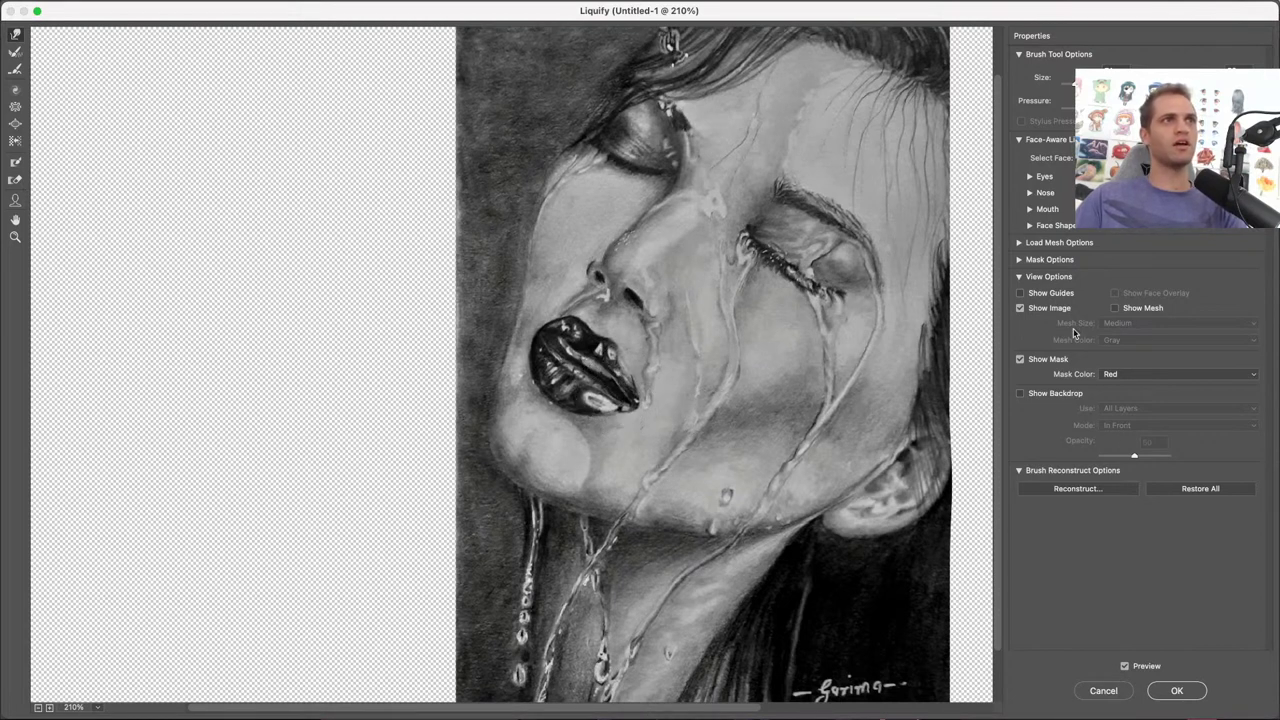
{"action": "left_click", "coordinate": [1180, 692]}
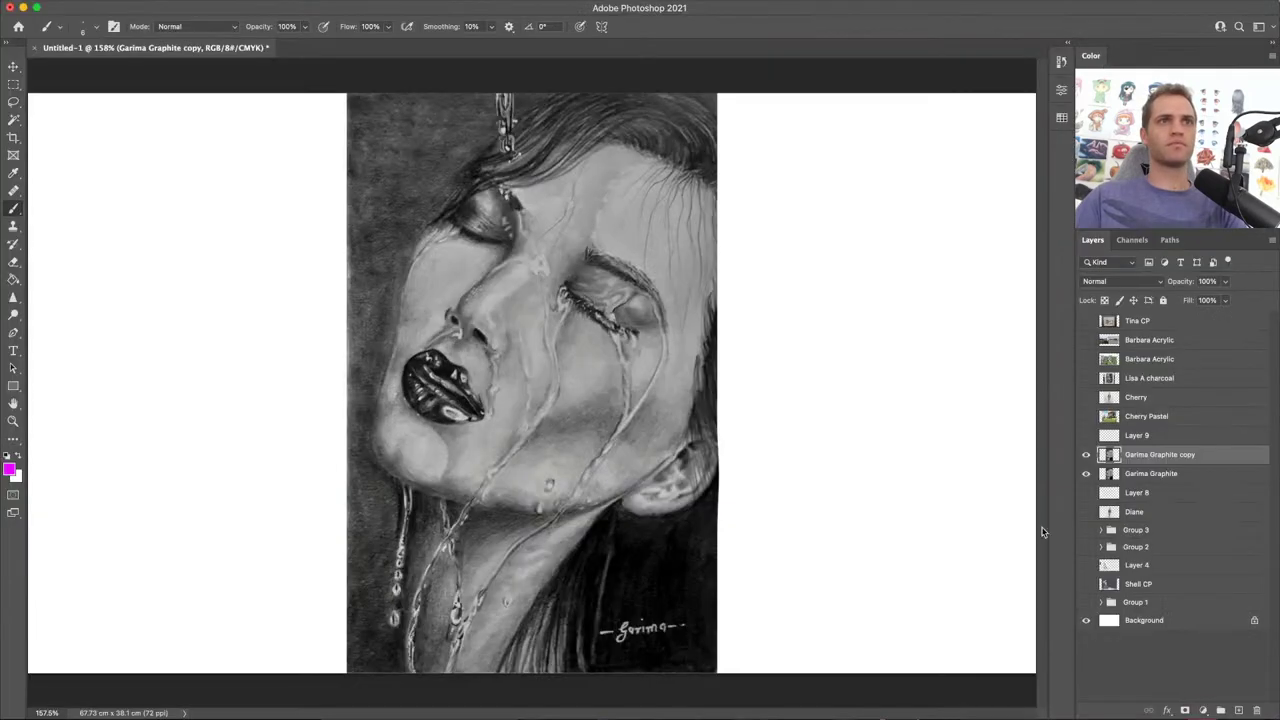
Step: Compare the portrait before and after the lip correction by toggling the corrected copy's visibility
{"action": "left_click", "coordinate": [1087, 455]}
{"action": "left_click", "coordinate": [1087, 455]}
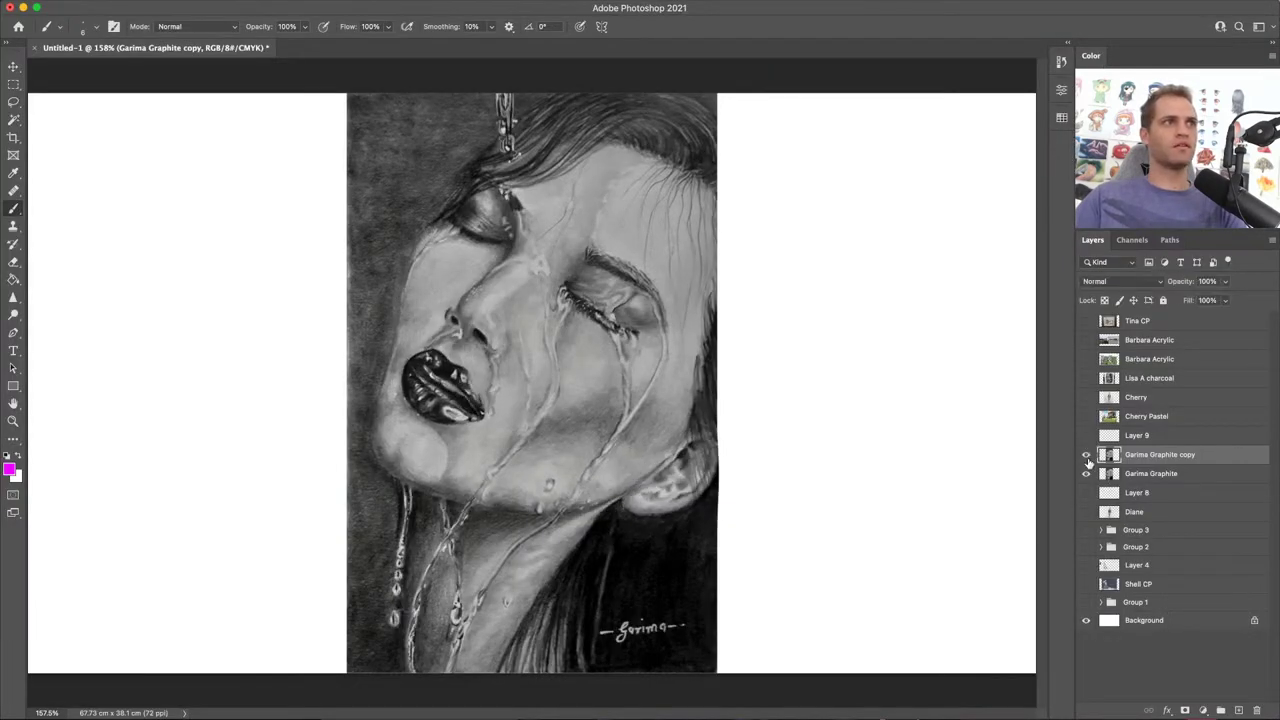
{"action": "left_click", "coordinate": [1087, 456]}
{"action": "left_click", "coordinate": [1087, 456]}
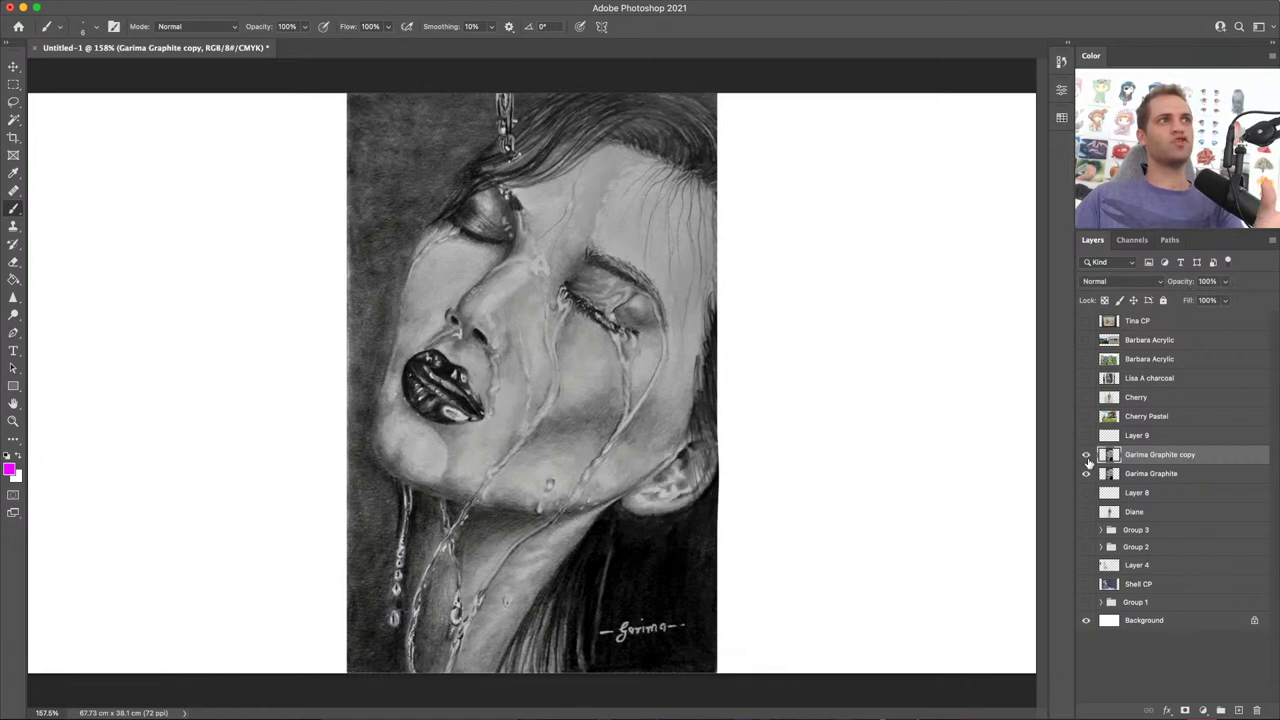
{"action": "left_click", "coordinate": [1087, 456]}
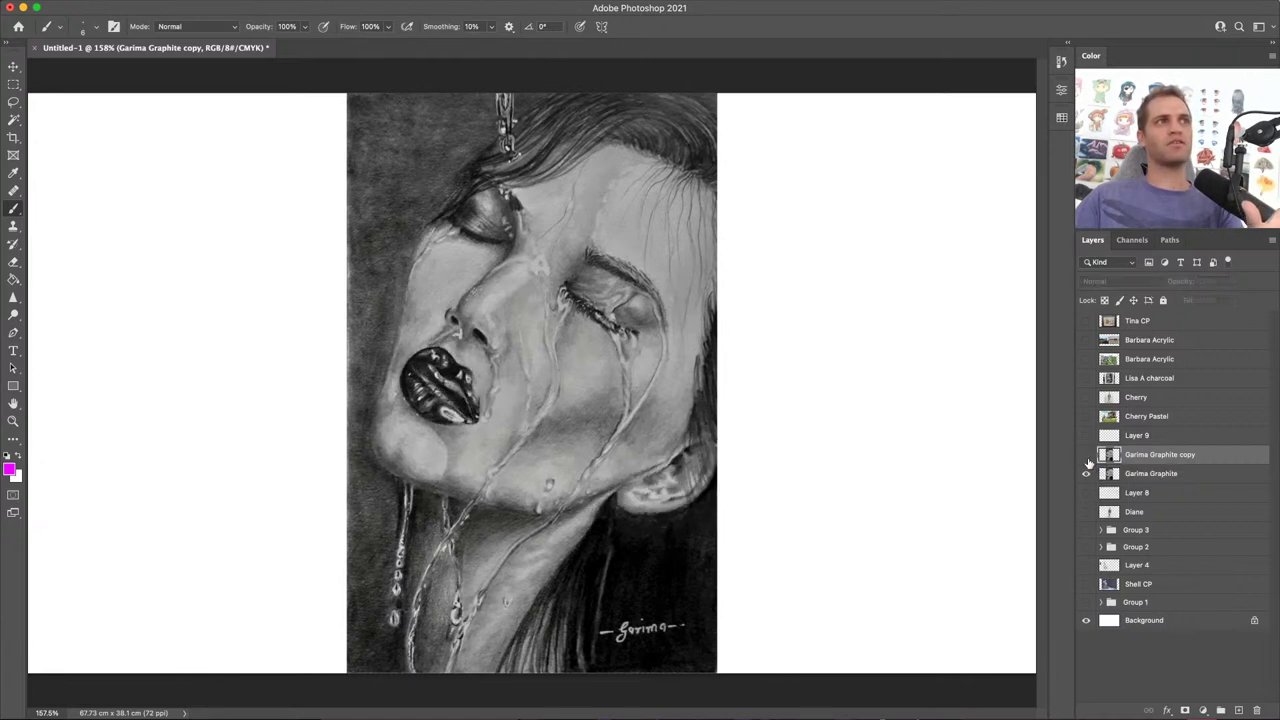
{"action": "left_click", "coordinate": [1087, 456]}
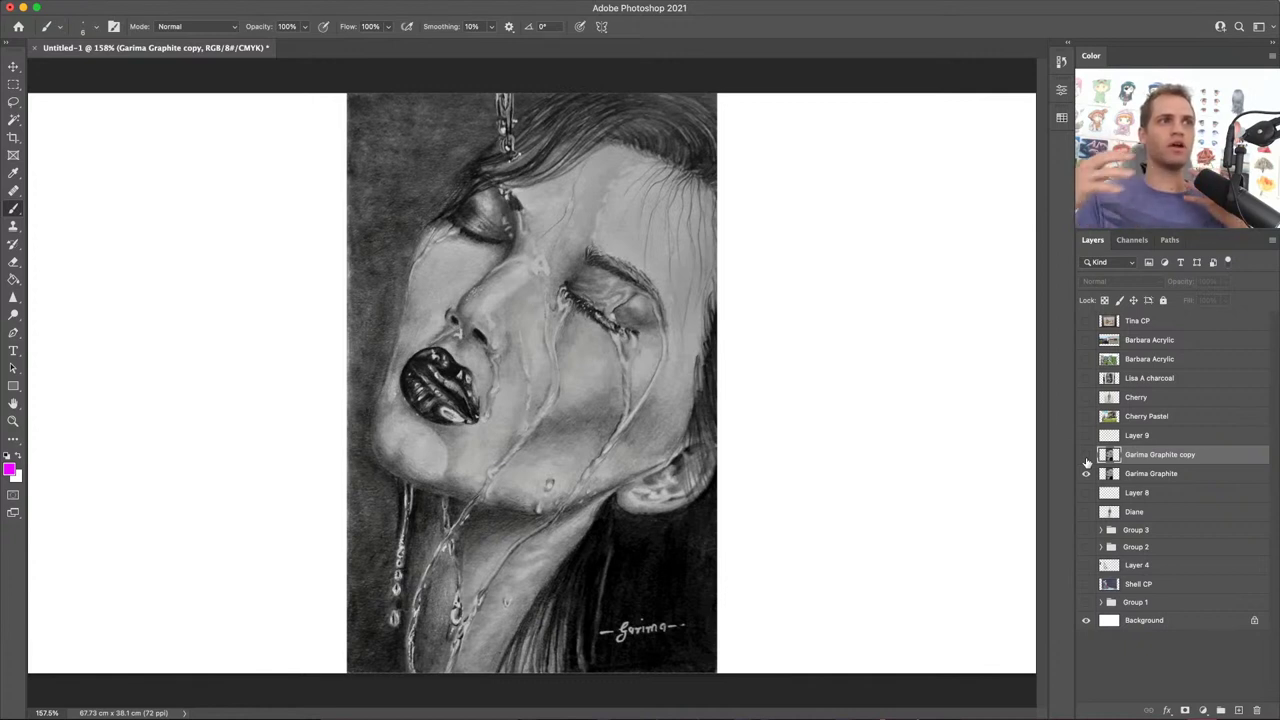
{"action": "left_click", "coordinate": [1086, 456]}
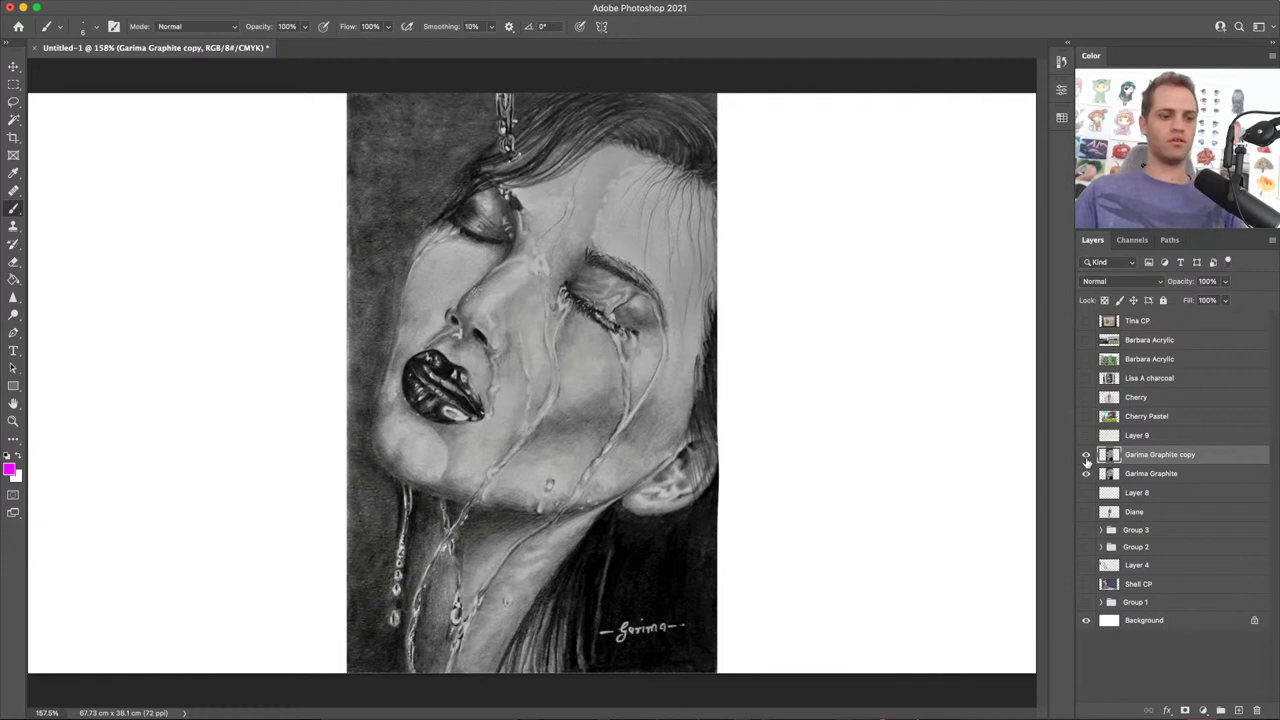
Step: Group Layer 9 with the original and corrected graphite portrait layers and hide the group
{"action": "left_click", "coordinate": [1203, 477]}
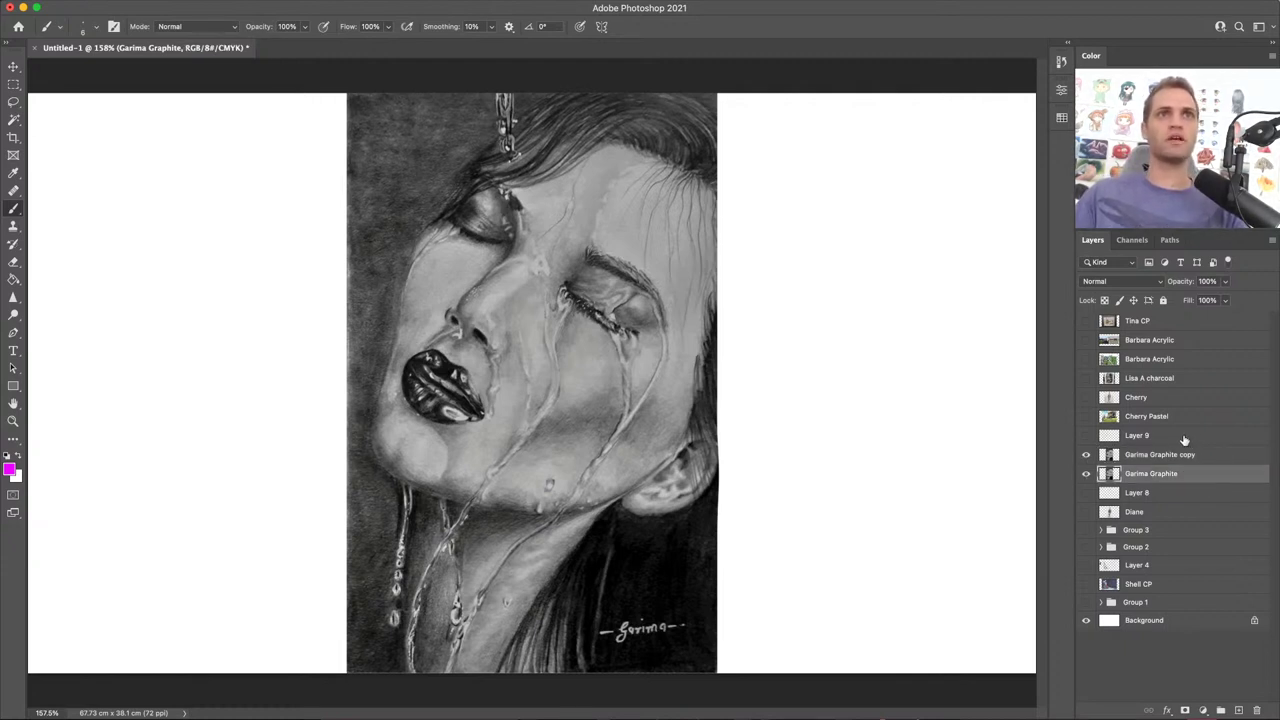
{"action": "left_click", "coordinate": [1184, 440], "text": "shift"}
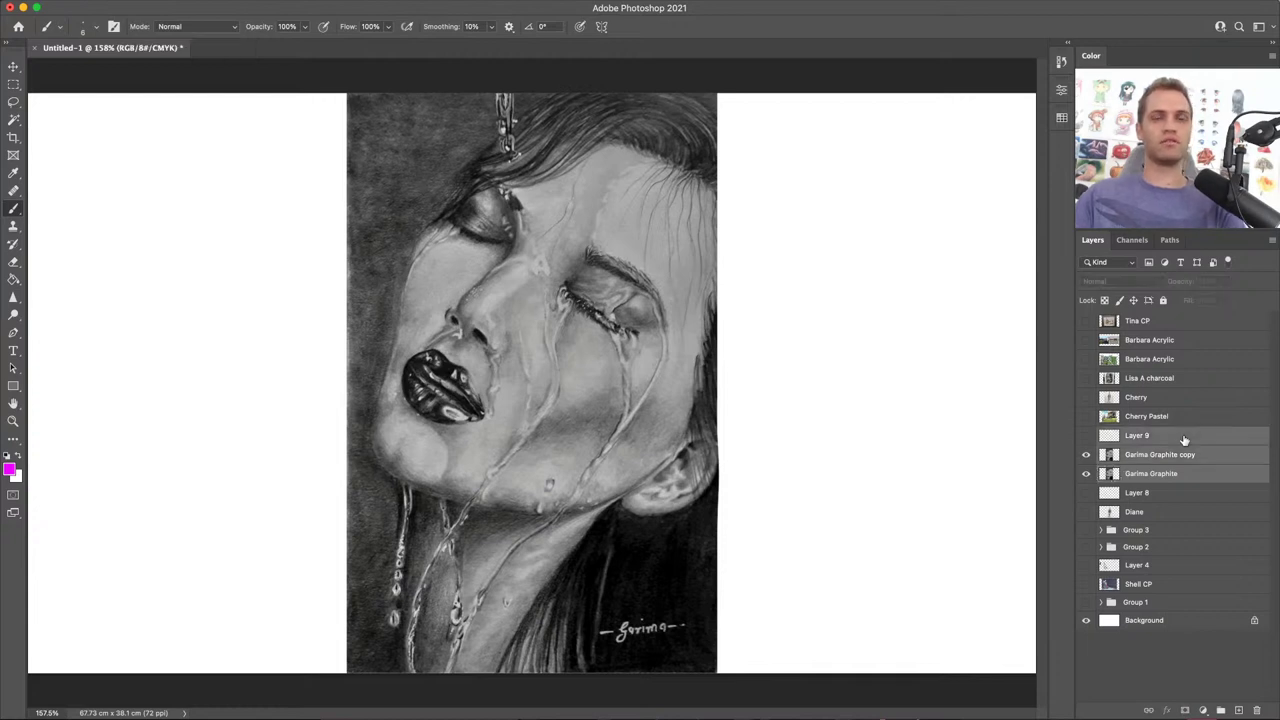
{"action": "key", "text": "super+g"}
{"action": "left_click", "coordinate": [1086, 435]}
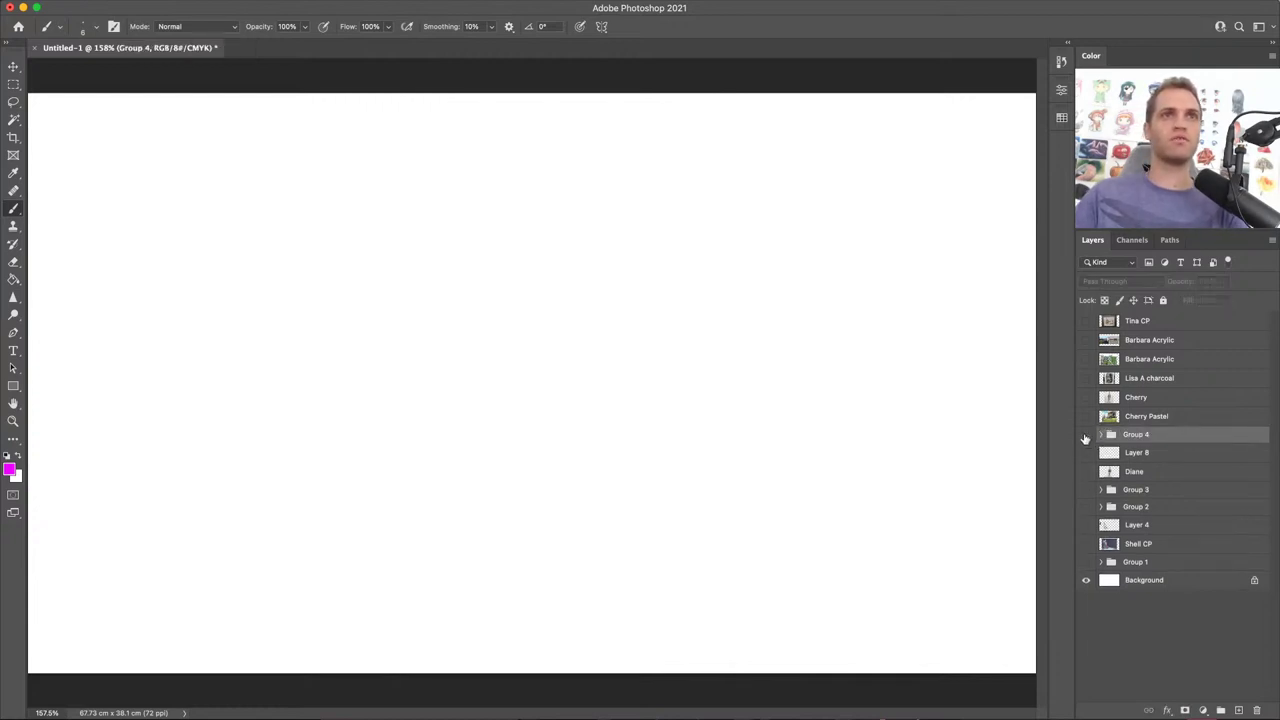
Step: Show the pastel castle painting layer and duplicate it
{"action": "left_click", "coordinate": [1086, 416]}
{"action": "left_click", "coordinate": [1208, 420]}
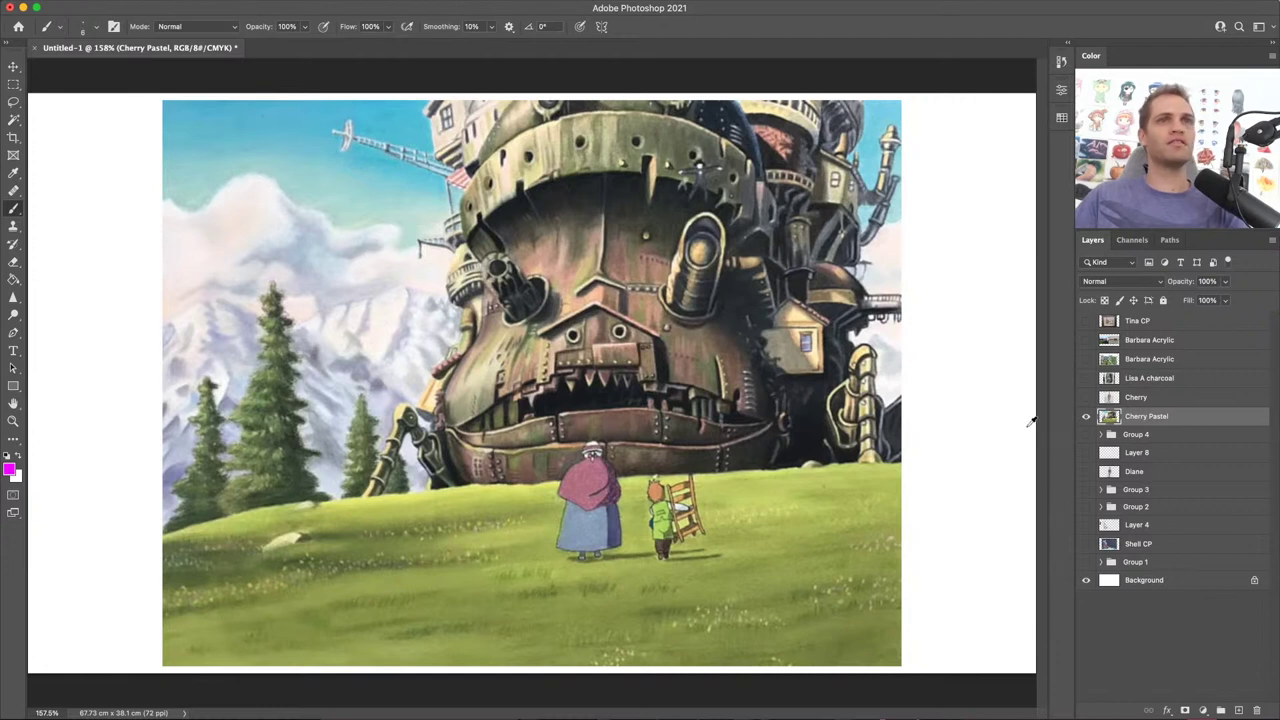
{"action": "key", "text": "super+j"}
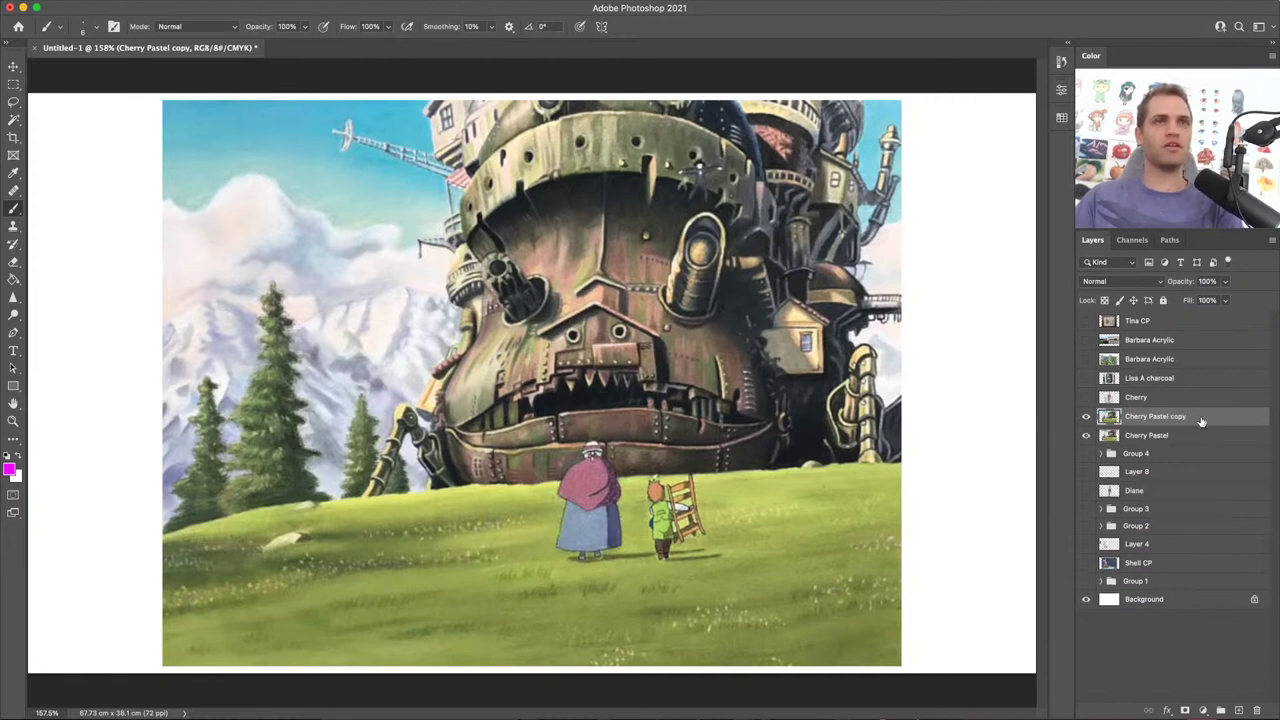
Step: Apply a Gaussian Blur to the duplicated castle layer and hide the blur behind an inverted black layer mask
{"action": "left_click", "coordinate": [318, 3]}
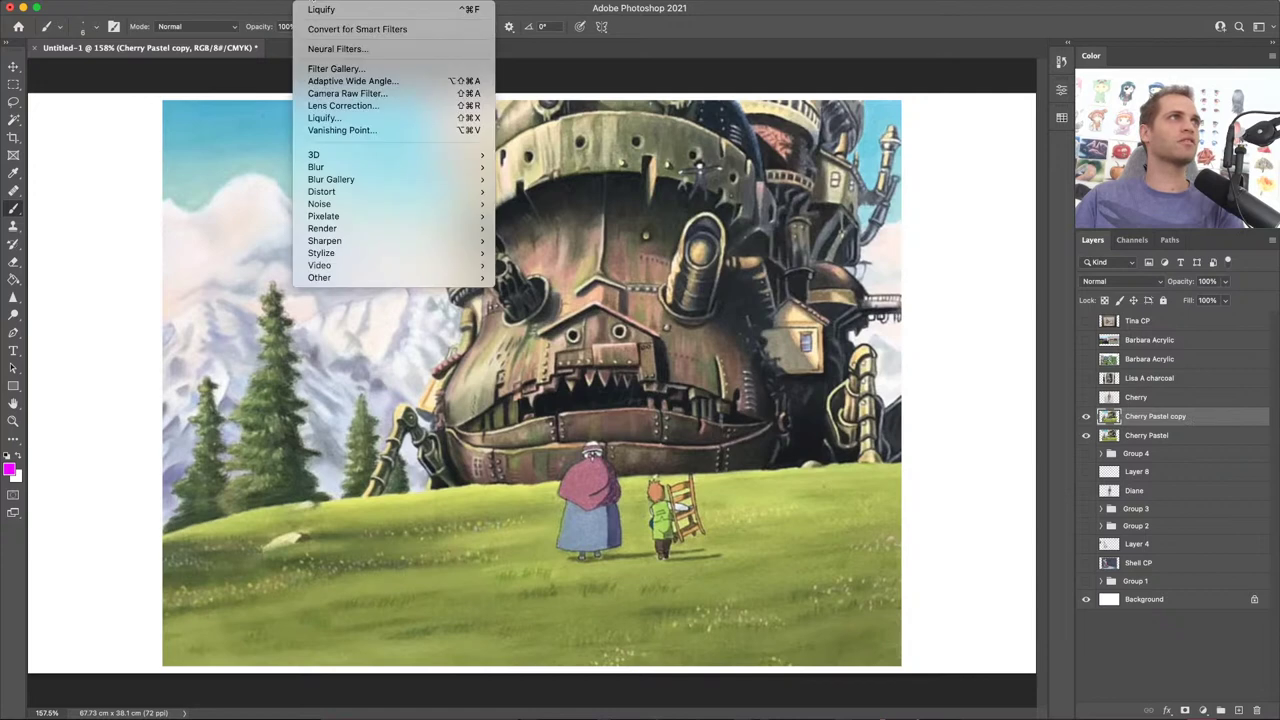
{"action": "mouse_move", "coordinate": [336, 170]}
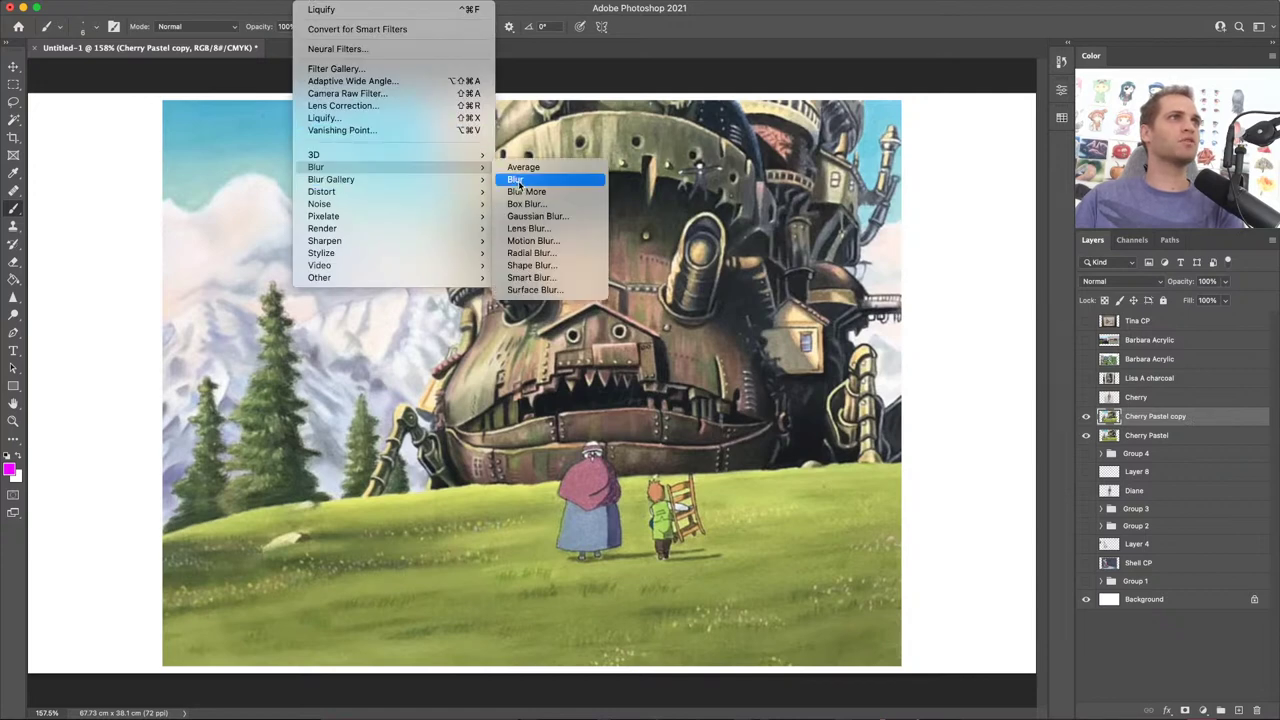
{"action": "left_click", "coordinate": [537, 216]}
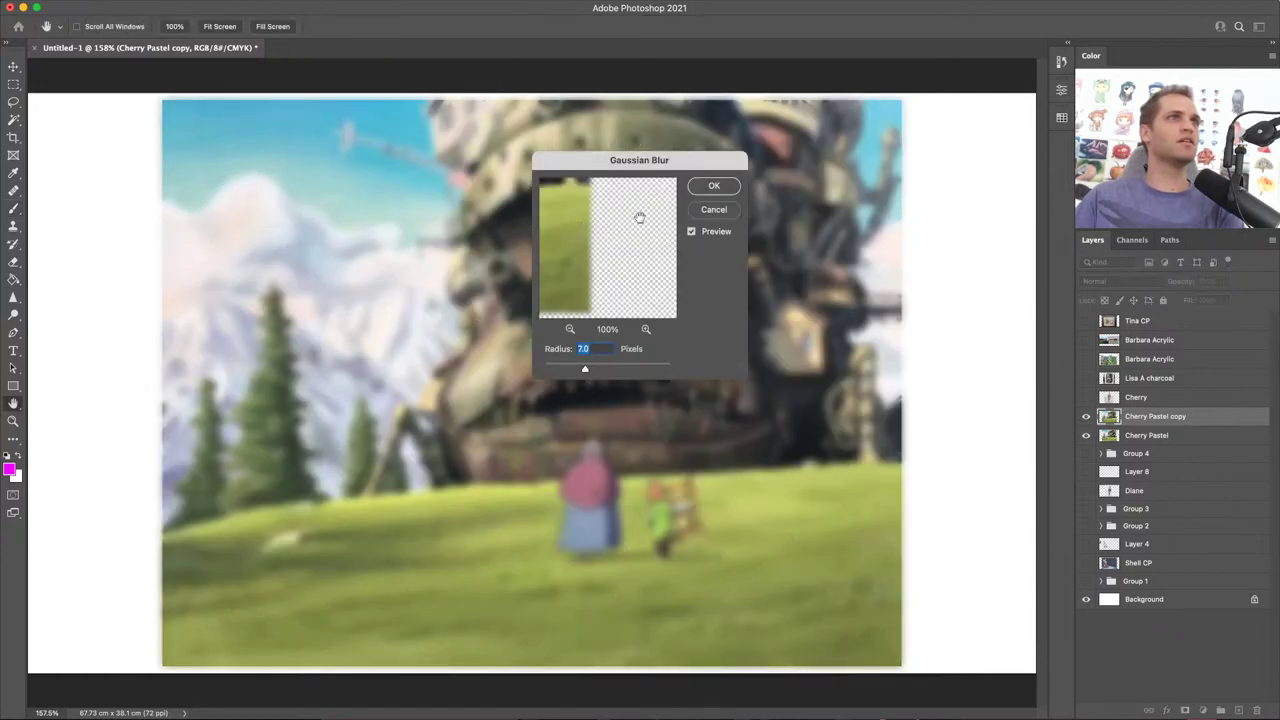
{"action": "left_click_drag", "start_coordinate": [585, 369], "coordinate": [587, 372]}
{"action": "left_click", "coordinate": [714, 186]}
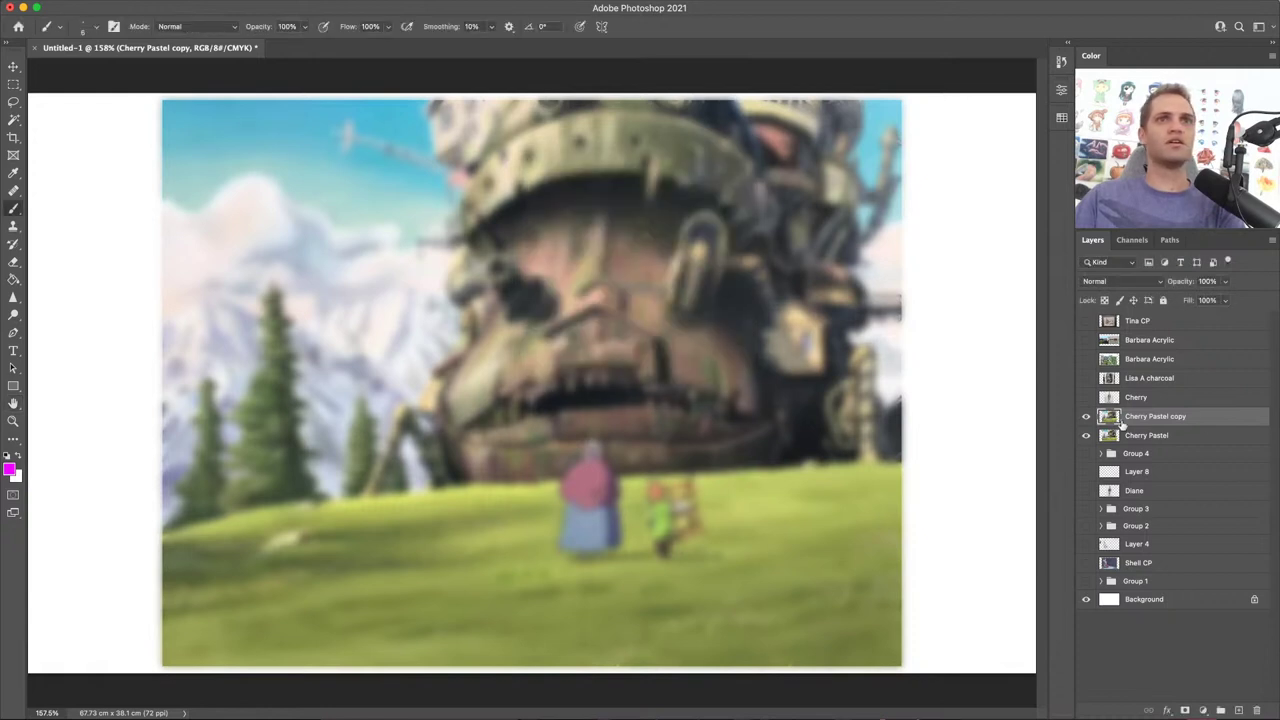
{"action": "left_click", "coordinate": [1186, 710]}
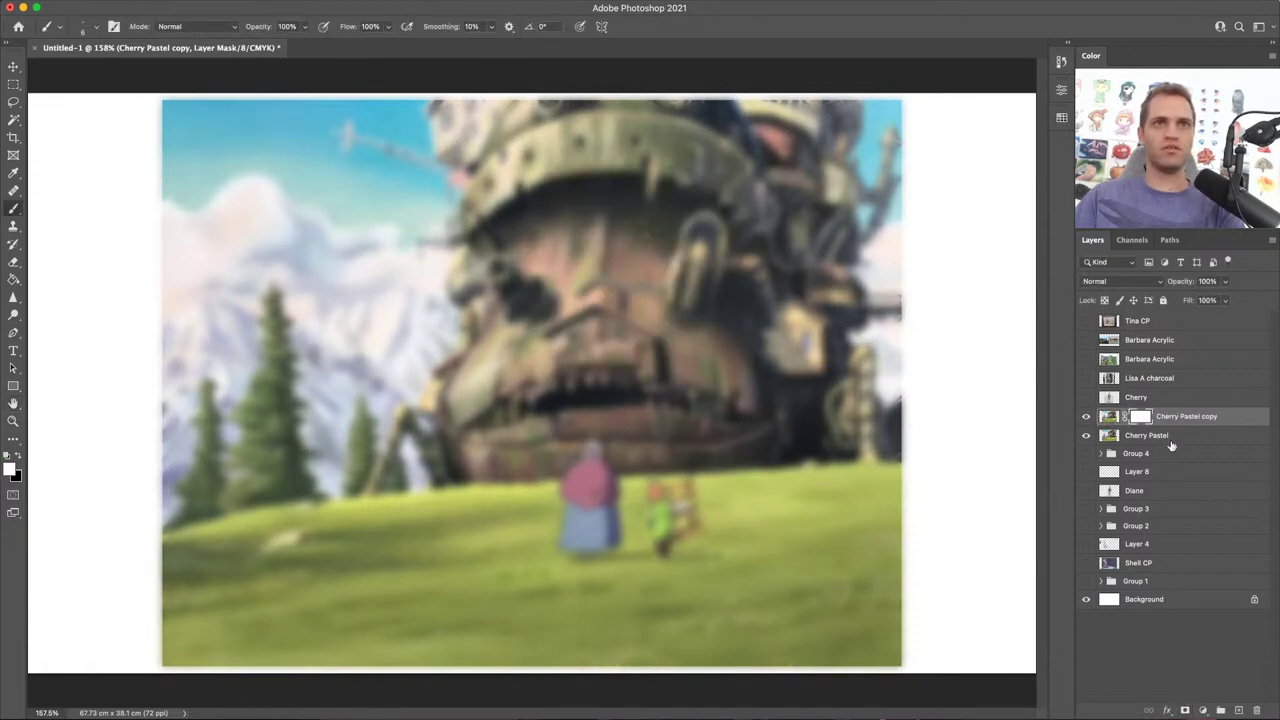
{"action": "key", "text": "super+i"}
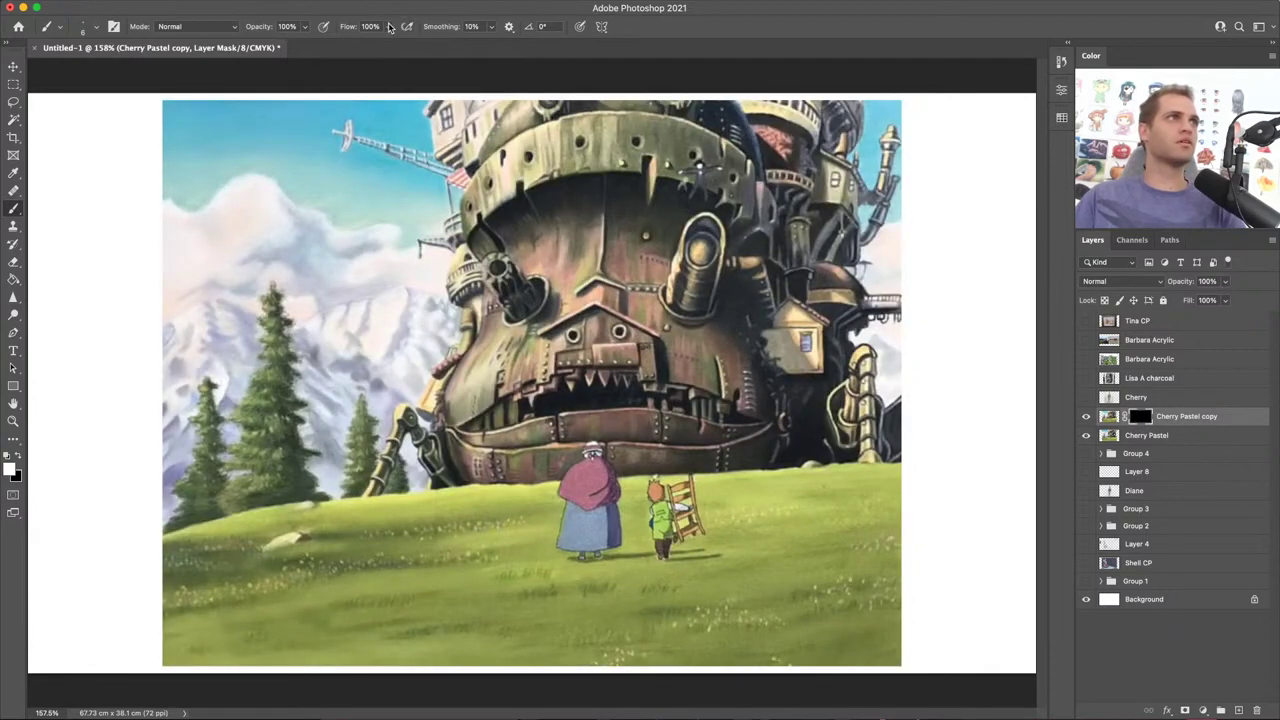
Step: Soften the clouds beside the castle by painting white on the blur mask with a soft 51 px brush, raising the flow from 12% to 26%
{"action": "left_click_drag", "start_coordinate": [389, 27], "coordinate": [337, 49]}
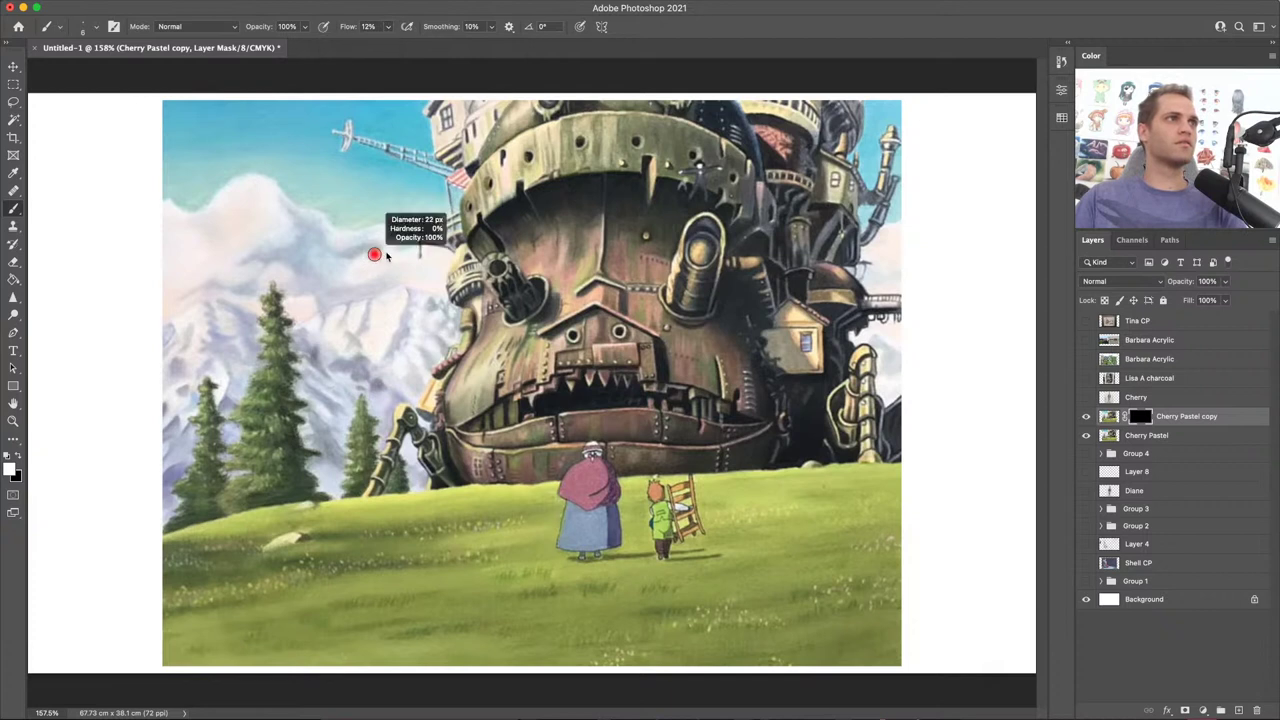
{"action": "left_click_drag", "start_coordinate": [387, 256], "coordinate": [400, 242]}
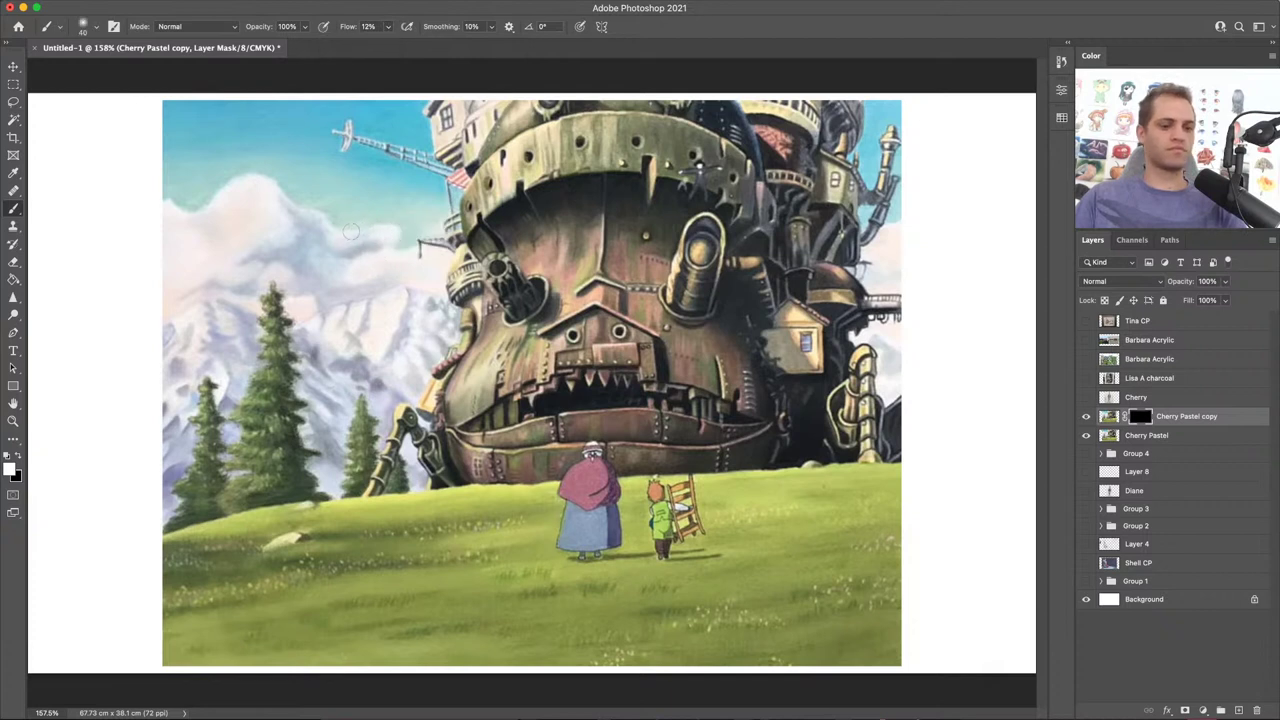
{"action": "key", "text": "x"}
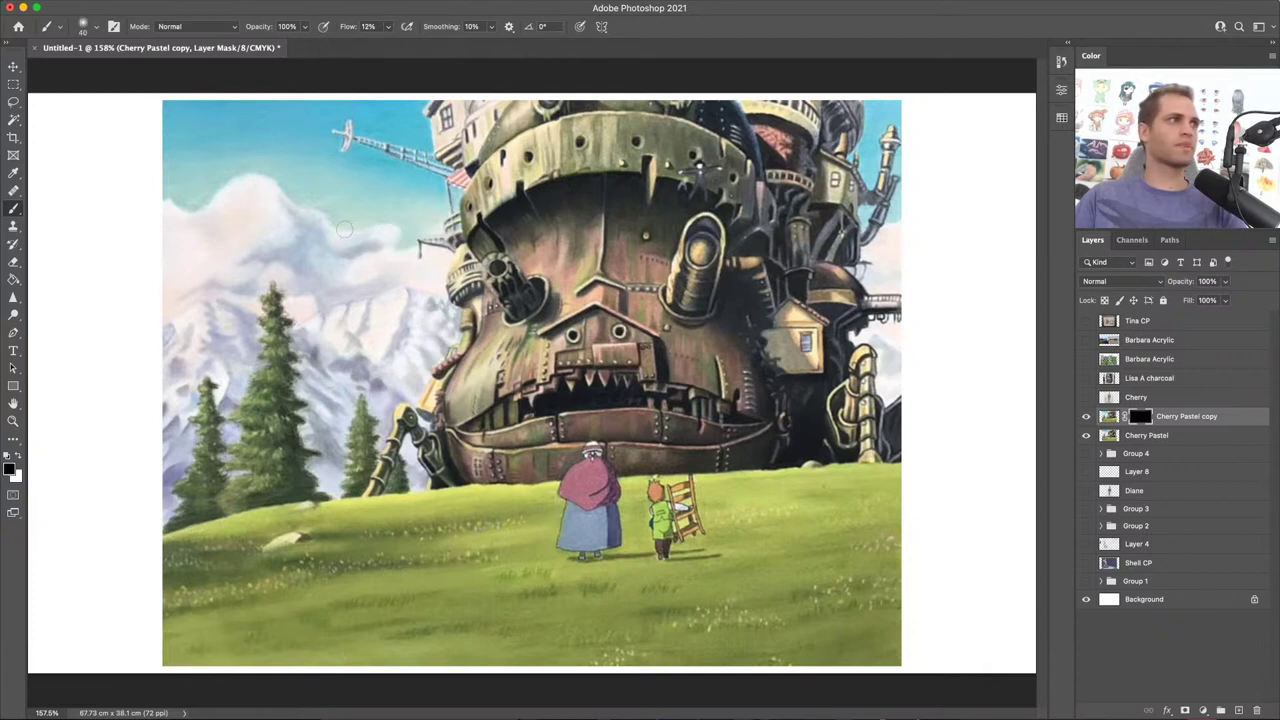
{"action": "key", "text": "x"}
{"action": "left_click_drag", "start_coordinate": [371, 231], "coordinate": [386, 224]}
{"action": "left_click", "coordinate": [388, 27]}
{"action": "left_click_drag", "start_coordinate": [385, 44], "coordinate": [401, 45]}
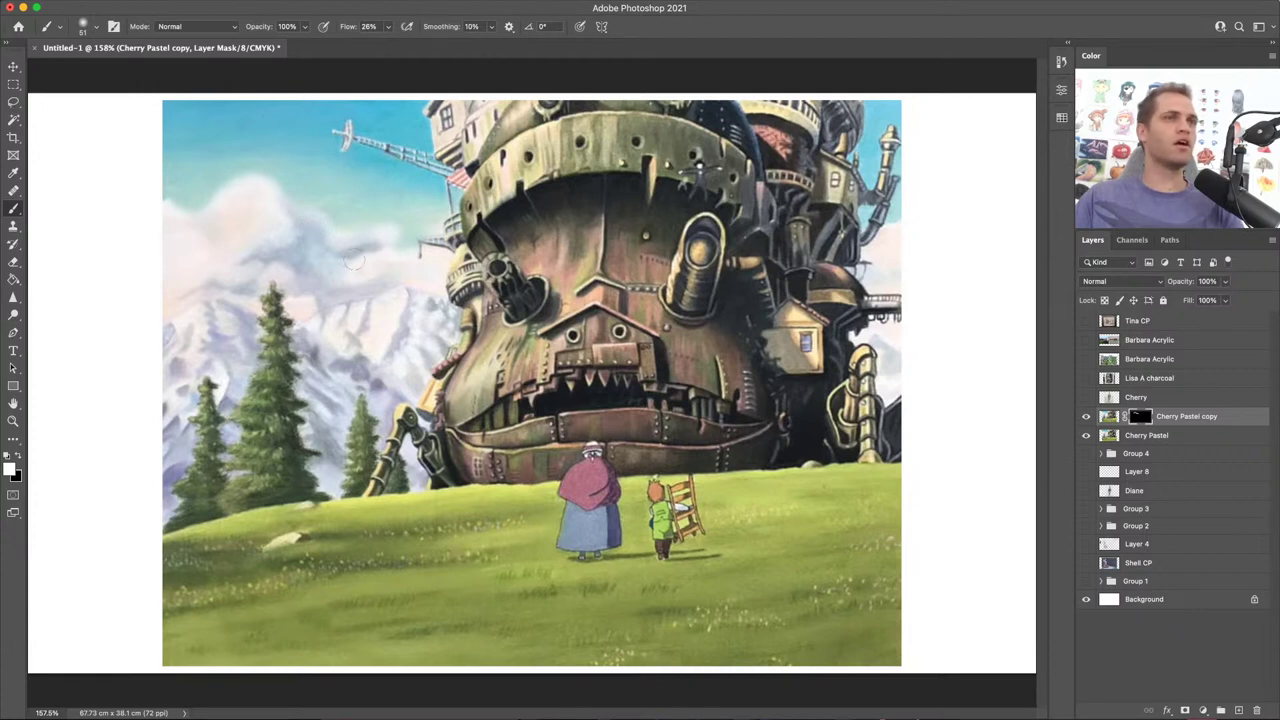
Step: Paint a soft orange tint over the clouds and mountains on a new layer with a 134 px brush and set the layer's opacity to 20%
{"action": "left_click", "coordinate": [1238, 710]}
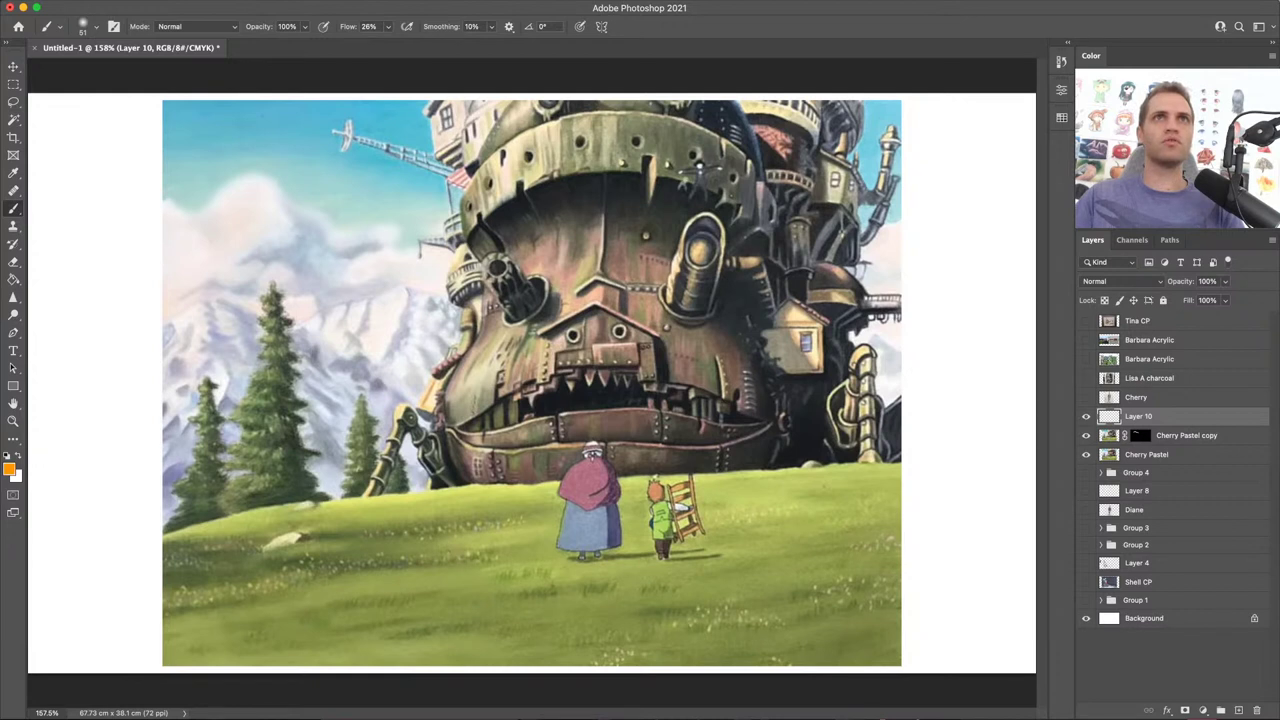
{"action": "left_click_drag", "start_coordinate": [371, 286], "coordinate": [440, 286]}
{"action": "mouse_move", "coordinate": [245, 210]}
{"action": "left_mouse_down"}
{"action": "mouse_move", "coordinate": [177, 284]}
{"action": "mouse_move", "coordinate": [316, 290]}
{"action": "mouse_move", "coordinate": [371, 272]}
{"action": "mouse_move", "coordinate": [407, 287]}
{"action": "mouse_move", "coordinate": [371, 317]}
{"action": "mouse_move", "coordinate": [300, 338]}
{"action": "mouse_move", "coordinate": [380, 320]}
{"action": "mouse_move", "coordinate": [213, 320]}
{"action": "mouse_move", "coordinate": [160, 376]}
{"action": "left_mouse_up"}
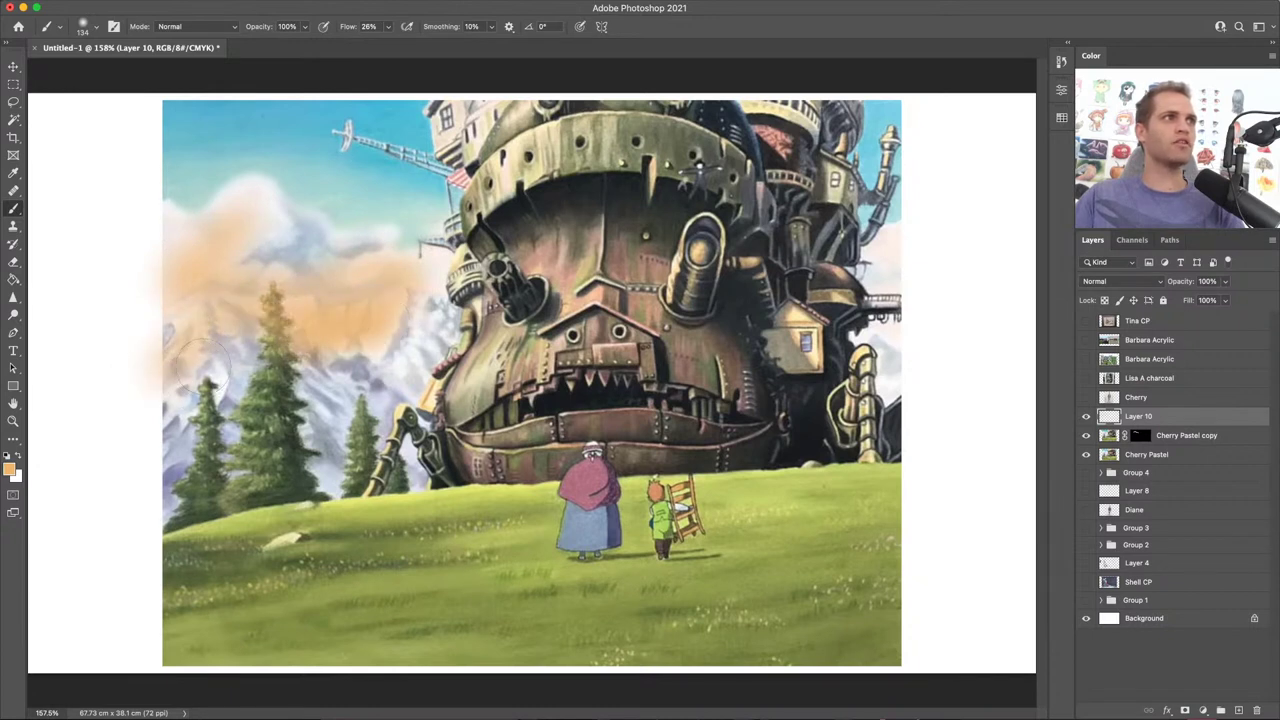
{"action": "left_click", "coordinate": [1225, 281]}
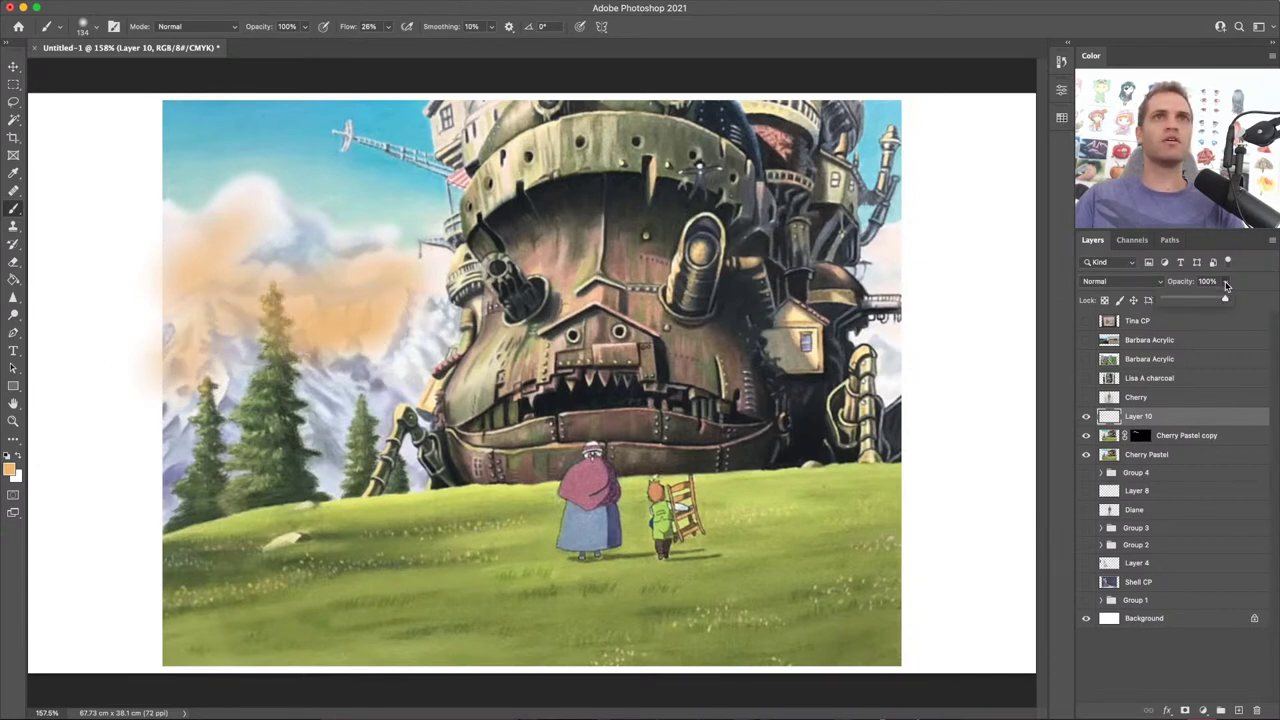
{"action": "left_click_drag", "start_coordinate": [1227, 300], "coordinate": [1178, 303]}
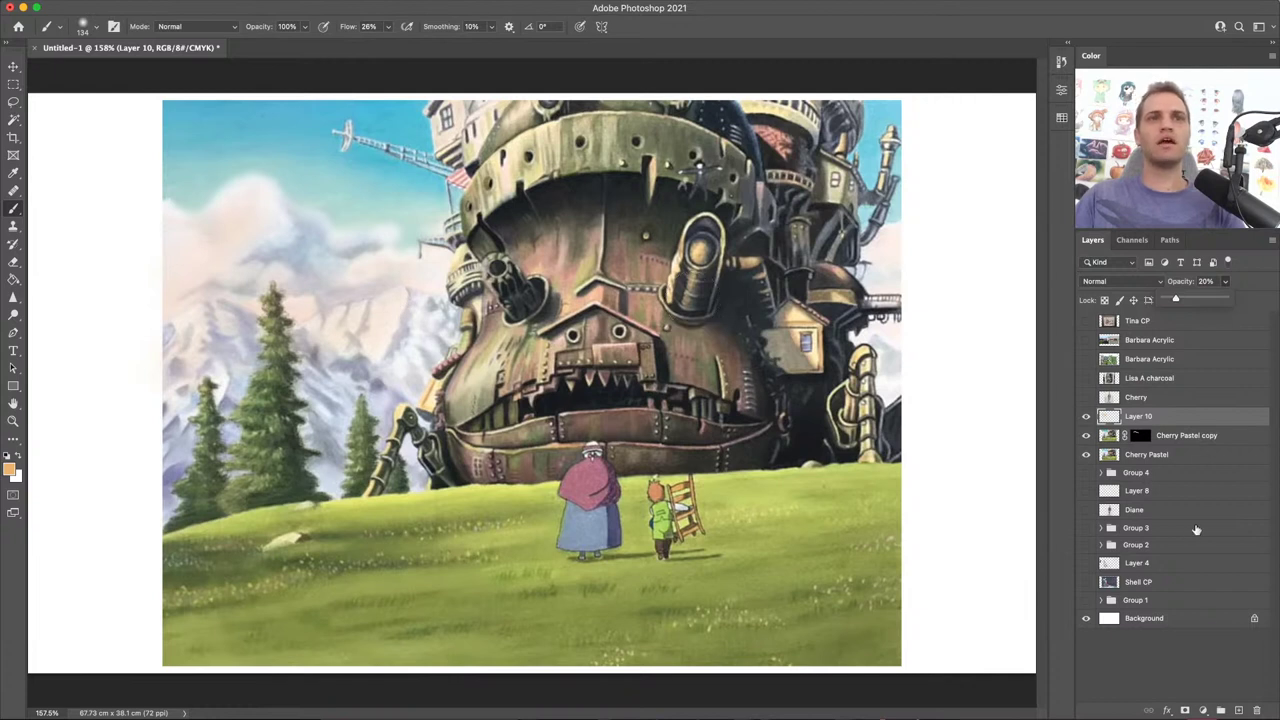
Step: Paint a red tint over the castle's face on another new layer and set that layer's opacity to 43%
{"action": "left_click", "coordinate": [1238, 712]}
{"action": "left_click", "coordinate": [1238, 712]}
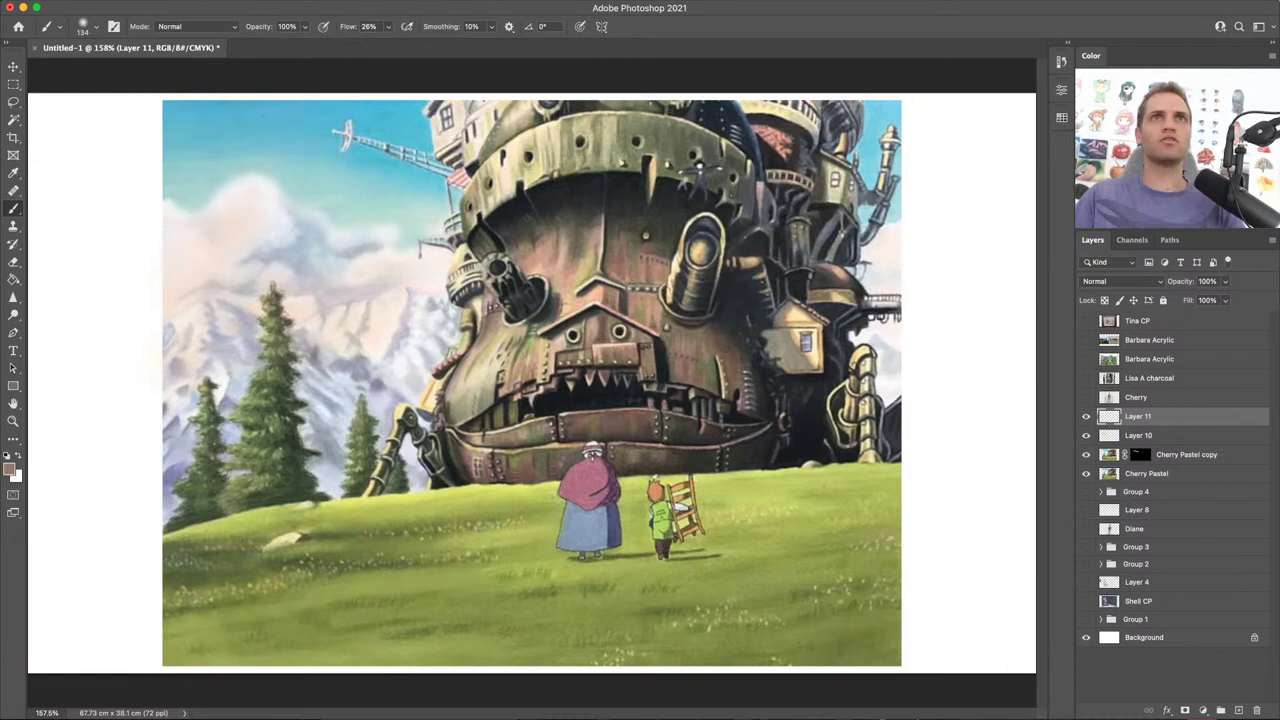
{"action": "key", "text": "x"}
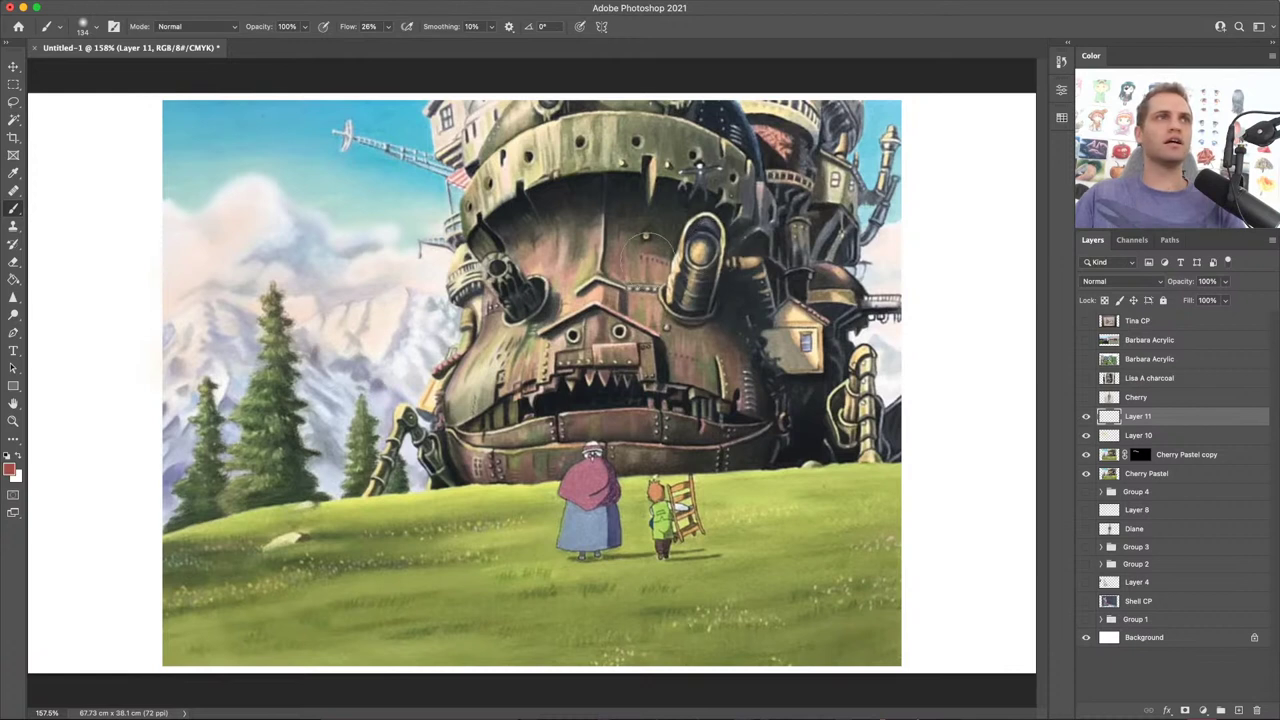
{"action": "mouse_move", "coordinate": [628, 248]}
{"action": "left_mouse_down"}
{"action": "mouse_move", "coordinate": [612, 262]}
{"action": "mouse_move", "coordinate": [632, 300]}
{"action": "mouse_move", "coordinate": [717, 370]}
{"action": "mouse_move", "coordinate": [705, 400]}
{"action": "mouse_move", "coordinate": [655, 440]}
{"action": "mouse_move", "coordinate": [592, 422]}
{"action": "mouse_move", "coordinate": [530, 450]}
{"action": "mouse_move", "coordinate": [700, 445]}
{"action": "mouse_move", "coordinate": [670, 377]}
{"action": "mouse_move", "coordinate": [620, 352]}
{"action": "left_mouse_up"}
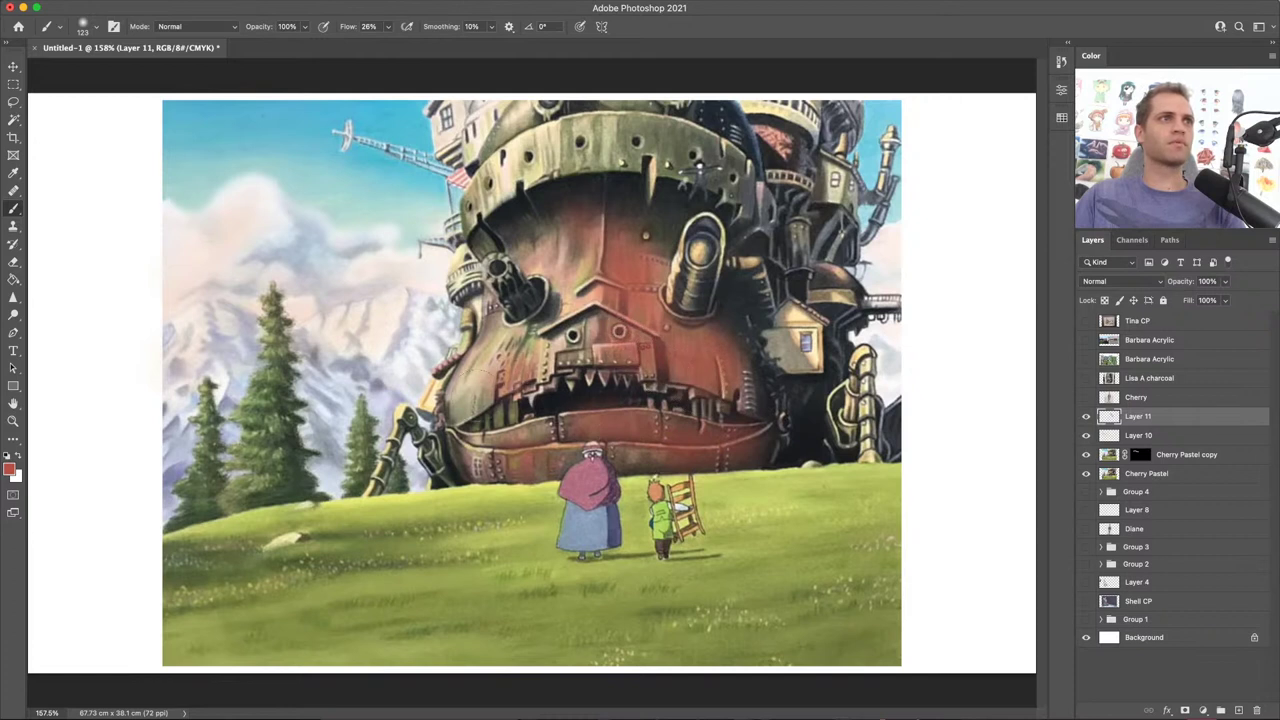
{"action": "left_click", "coordinate": [1224, 282]}
{"action": "left_click_drag", "start_coordinate": [1221, 296], "coordinate": [1191, 302]}
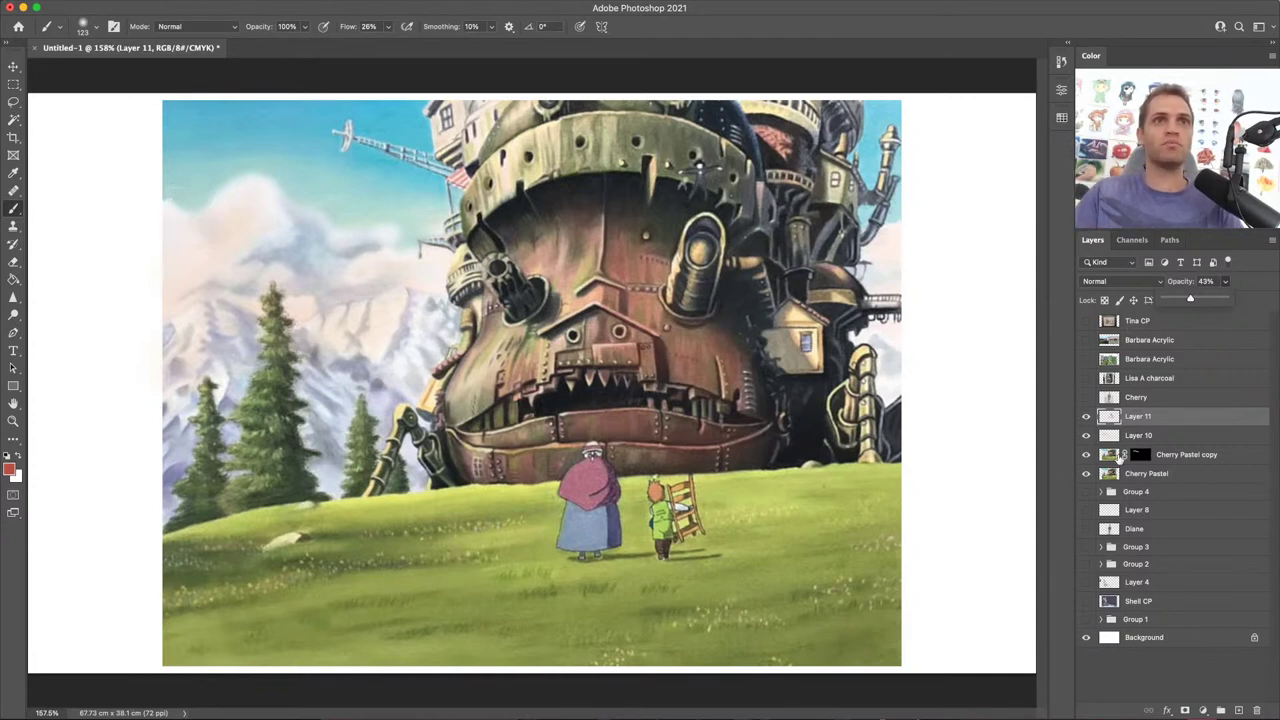
Step: Hide the red and orange tint layers and the masked blurred copy to compare against the original castle painting
{"action": "left_click_drag", "start_coordinate": [1086, 416], "coordinate": [1086, 435]}
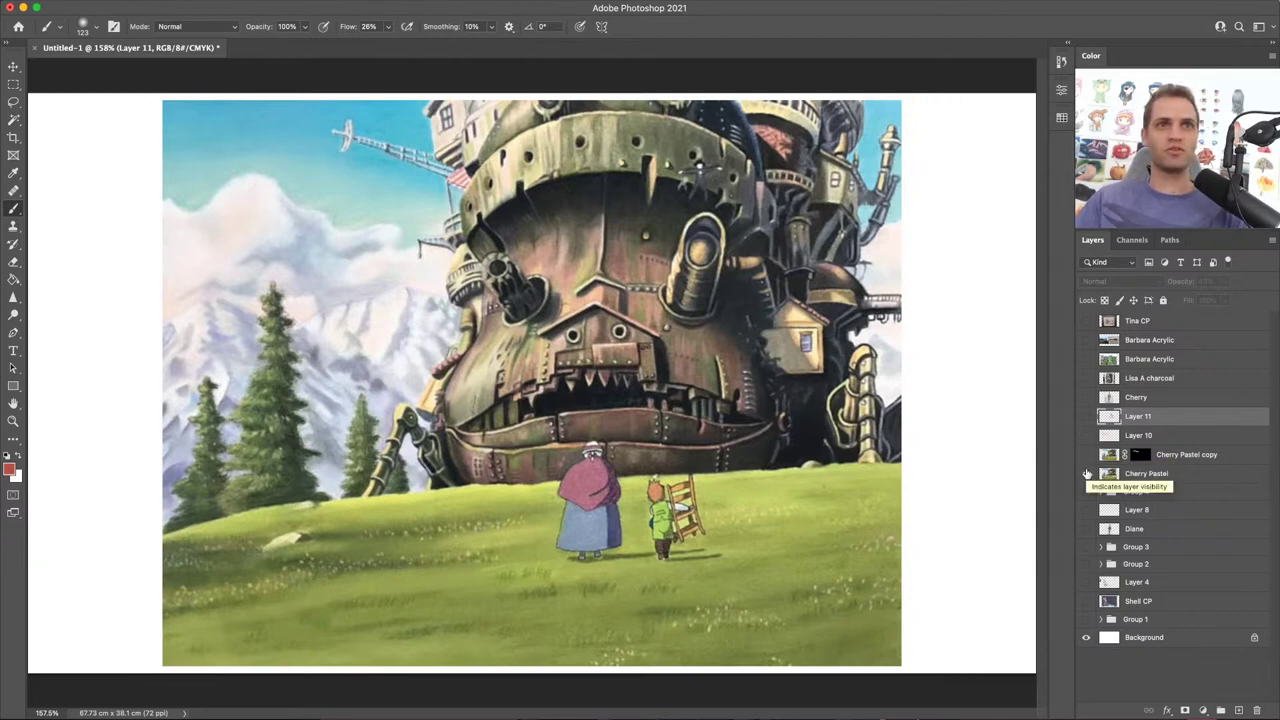
Step: Hide the castle painting, show the graphite drawing of the standing boy, select its layer and examine the face, clothes and legs
{"action": "left_click", "coordinate": [1087, 473]}
{"action": "left_click", "coordinate": [1087, 397]}
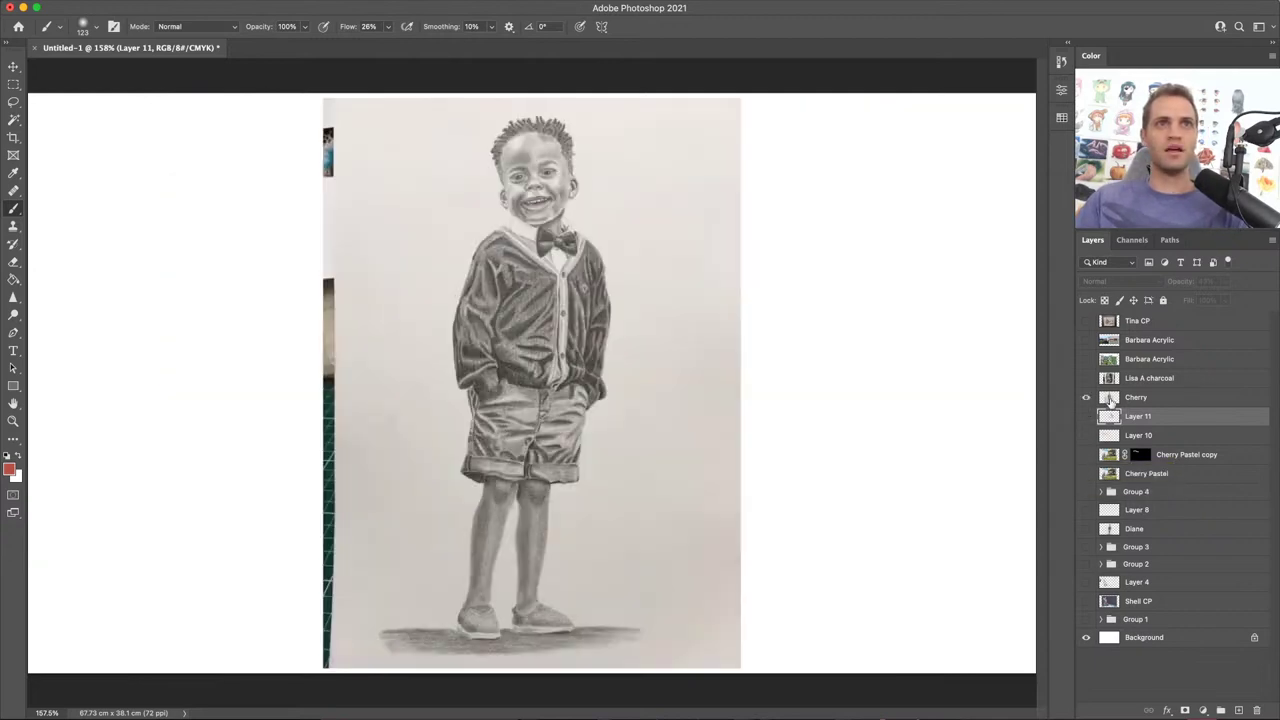
{"action": "left_click", "coordinate": [1164, 400]}
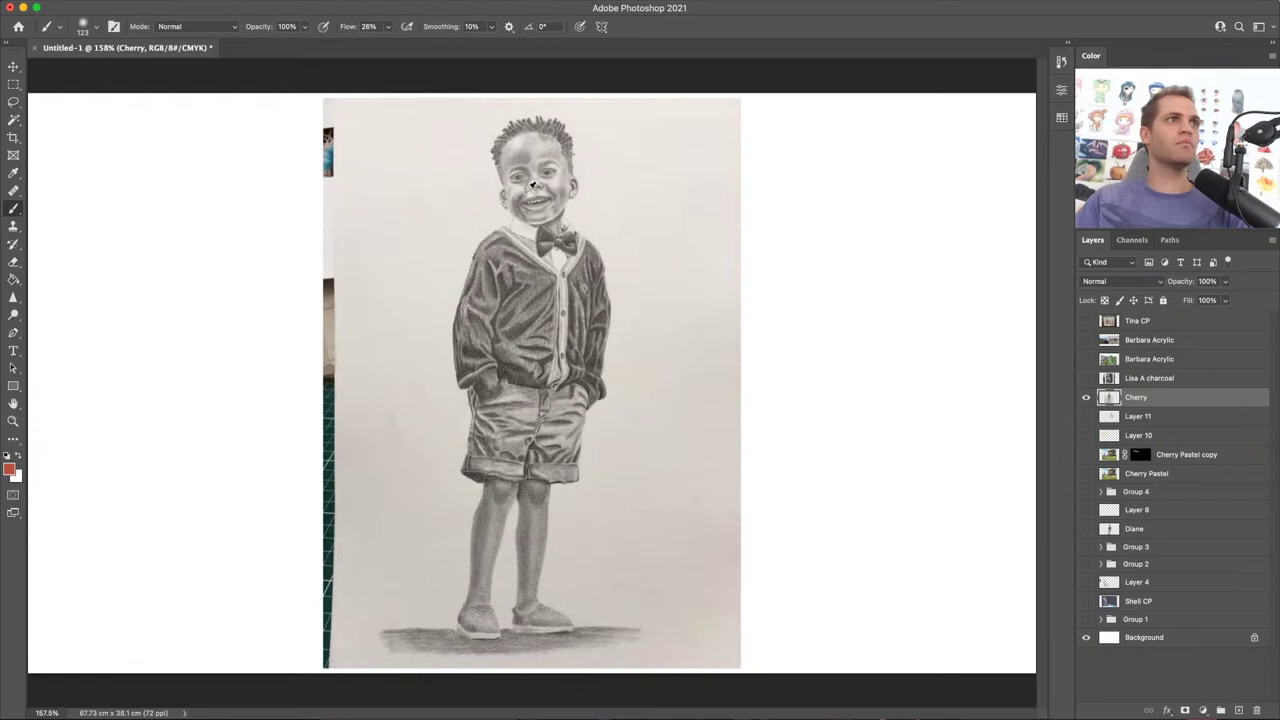
{"action": "scroll", "coordinate": [533, 197], "scroll_direction": "up", "scroll_amount": 5}
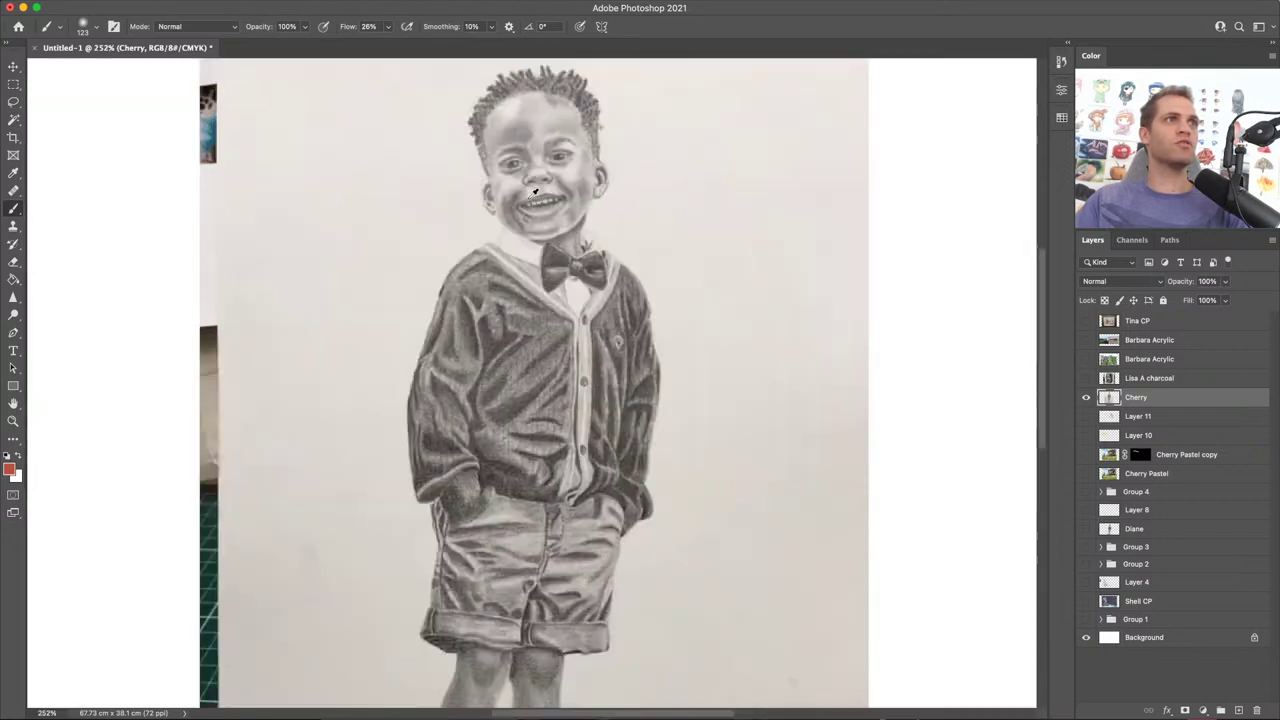
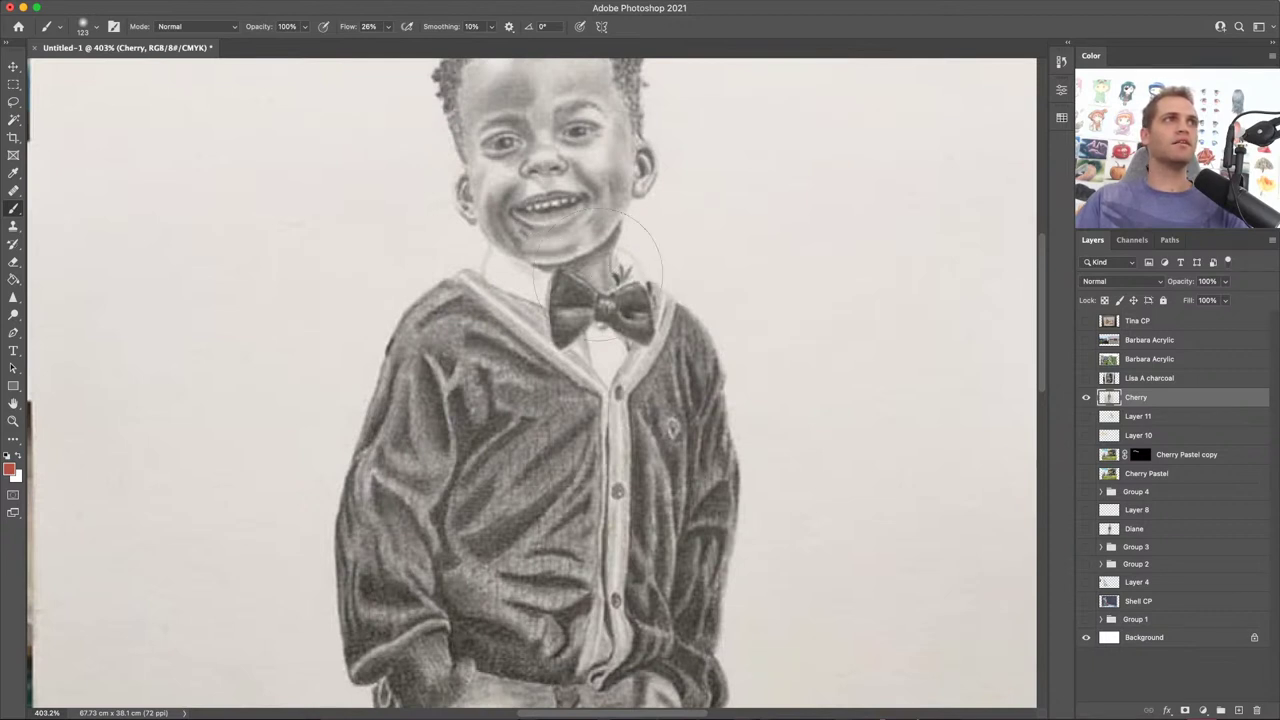
{"action": "scroll", "coordinate": [604, 268], "scroll_direction": "up", "scroll_amount": 1}
{"action": "scroll", "coordinate": [604, 268], "scroll_direction": "down", "scroll_amount": 5}
{"action": "scroll", "coordinate": [593, 319], "scroll_direction": "down", "scroll_amount": 6}
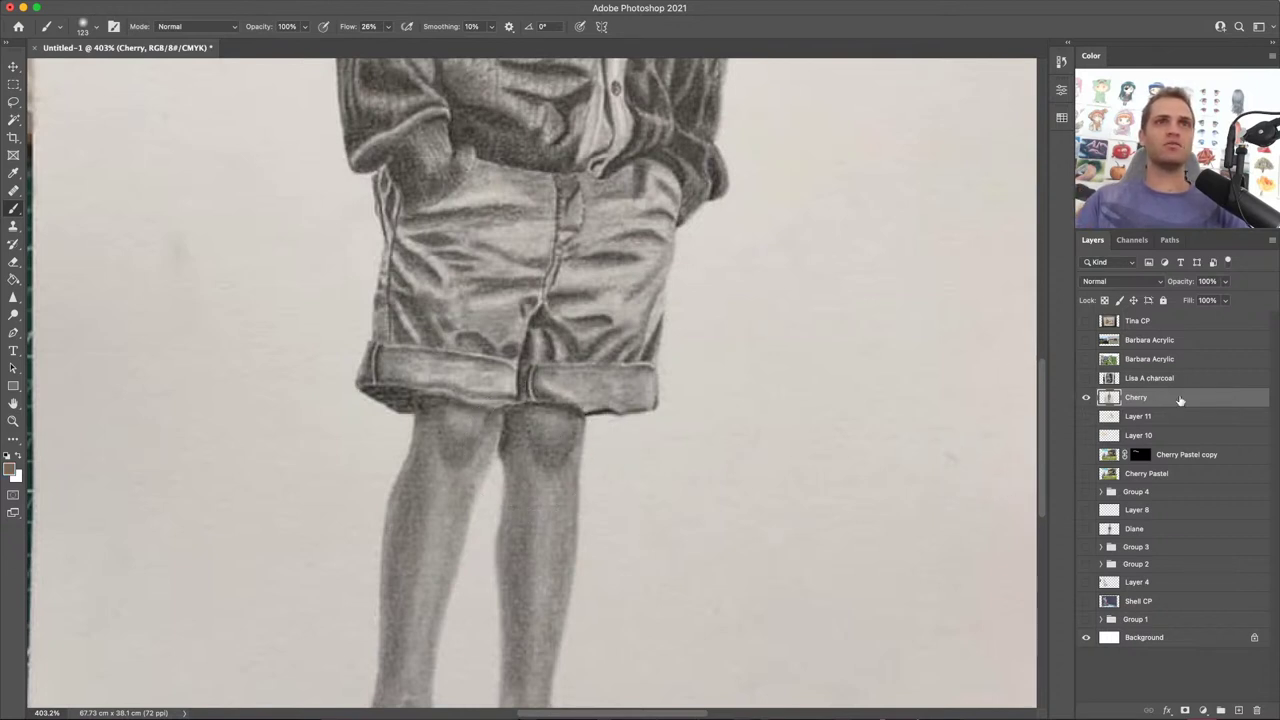
Step: Darken the boy's knees and shins below the shorts on a new layer with sampled greys, reducing the soft brush to 33 px
{"action": "left_click", "coordinate": [1238, 710]}
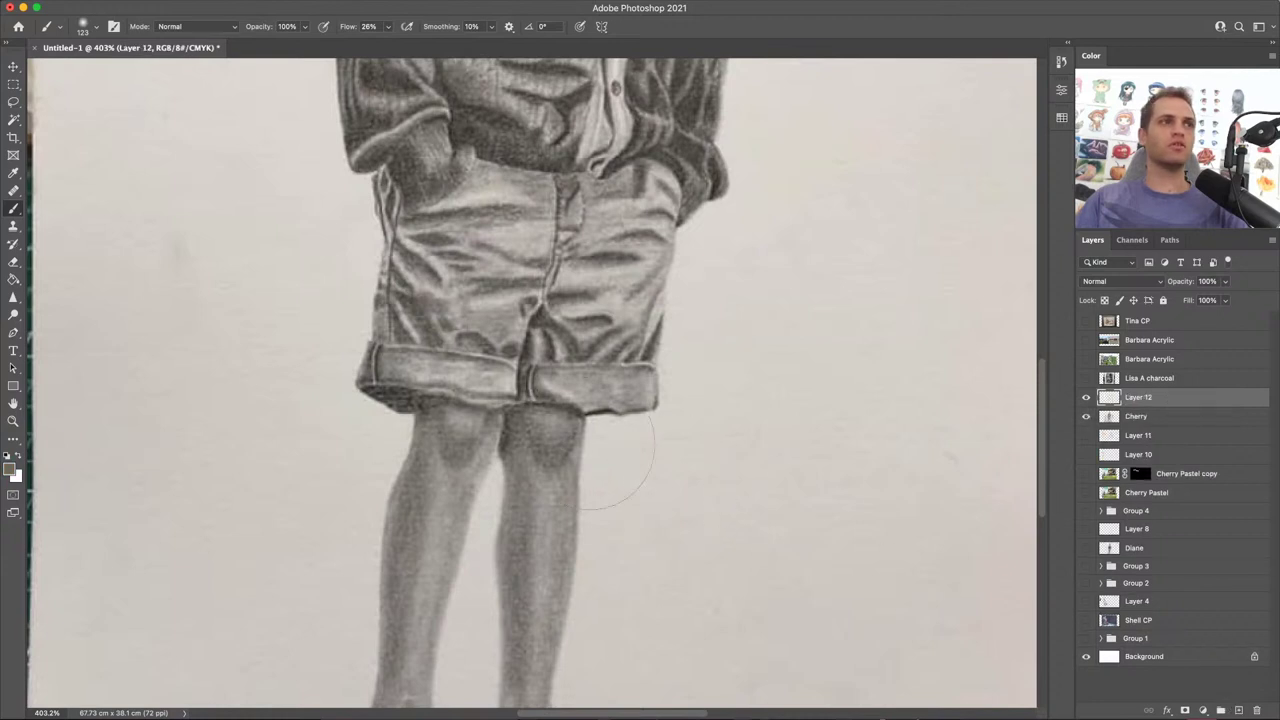
{"action": "left_click_drag", "start_coordinate": [590, 447], "coordinate": [545, 447]}
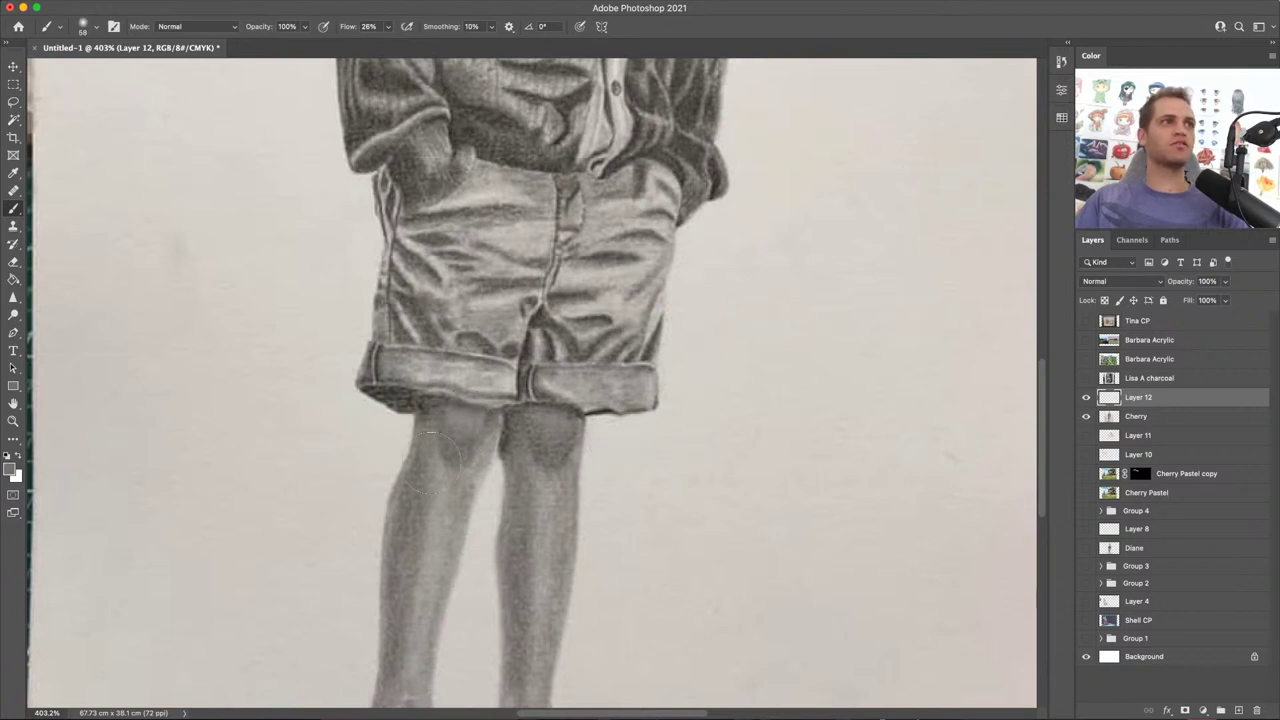
{"action": "left_click_drag", "start_coordinate": [426, 467], "coordinate": [414, 467]}
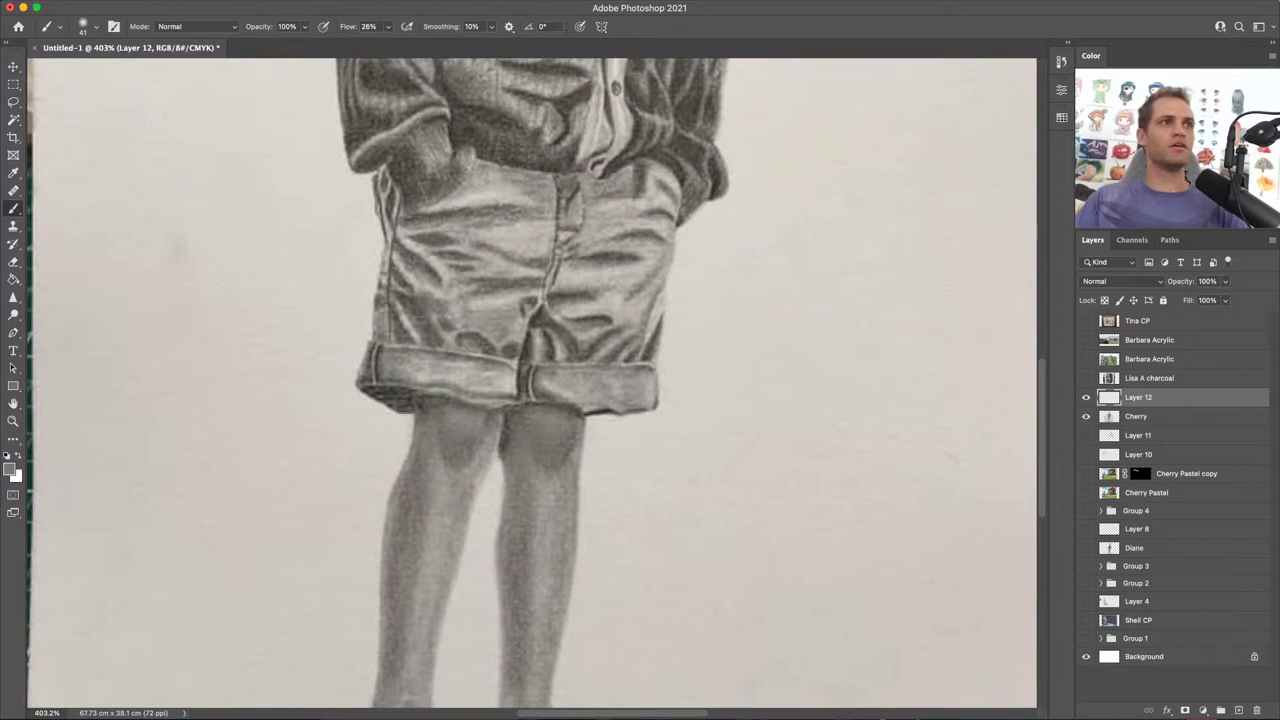
{"action": "left_click", "coordinate": [563, 456], "text": "alt"}
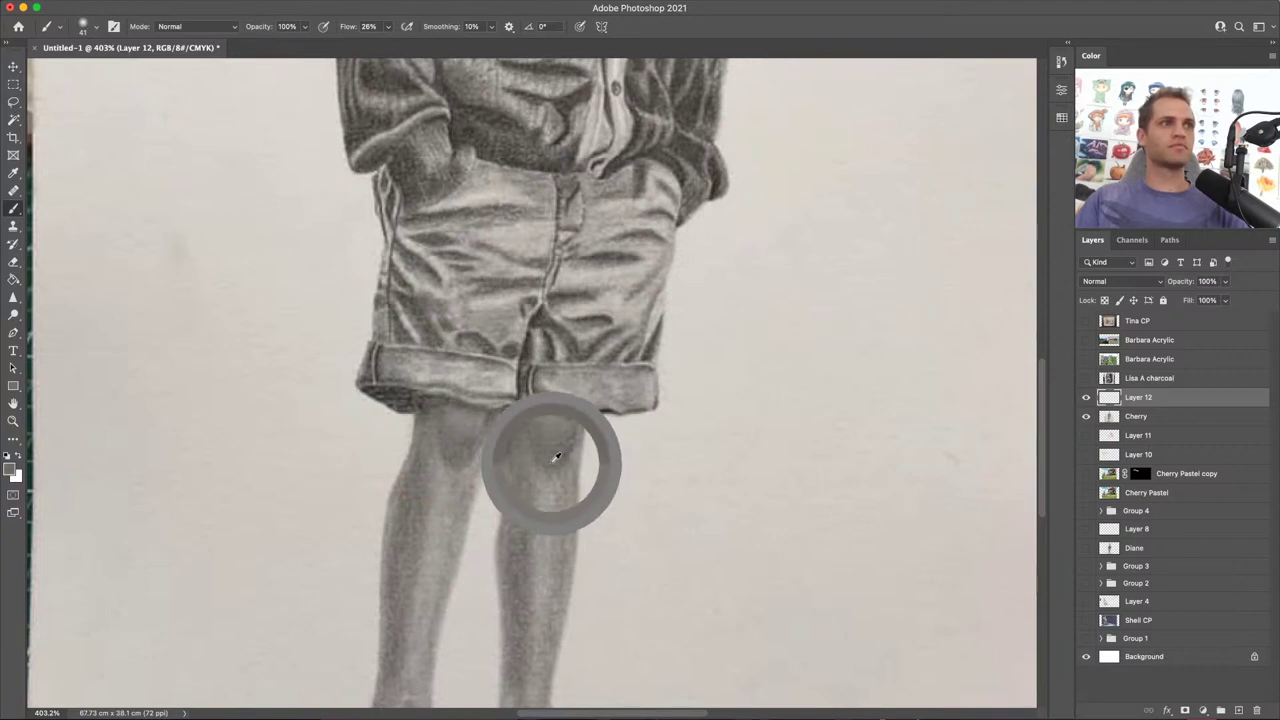
{"action": "key", "text": "bracketleft"}
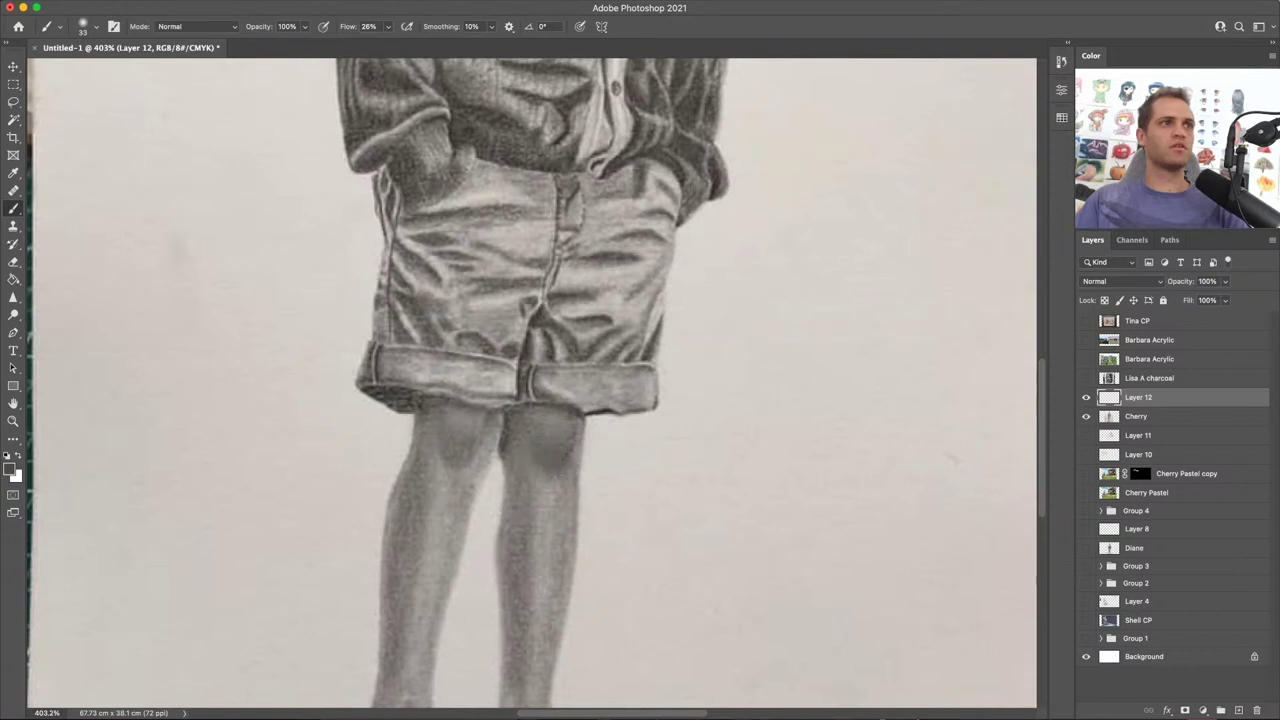
{"action": "mouse_move", "coordinate": [540, 455]}
{"action": "left_mouse_down"}
{"action": "mouse_move", "coordinate": [528, 434]}
{"action": "mouse_move", "coordinate": [518, 440]}
{"action": "left_mouse_up"}
{"action": "mouse_move", "coordinate": [435, 433]}
{"action": "left_mouse_down"}
{"action": "mouse_move", "coordinate": [427, 425]}
{"action": "mouse_move", "coordinate": [458, 466]}
{"action": "mouse_move", "coordinate": [469, 432]}
{"action": "mouse_move", "coordinate": [439, 410]}
{"action": "mouse_move", "coordinate": [410, 527]}
{"action": "left_mouse_up"}
{"action": "left_click_drag", "start_coordinate": [525, 462], "coordinate": [522, 522]}
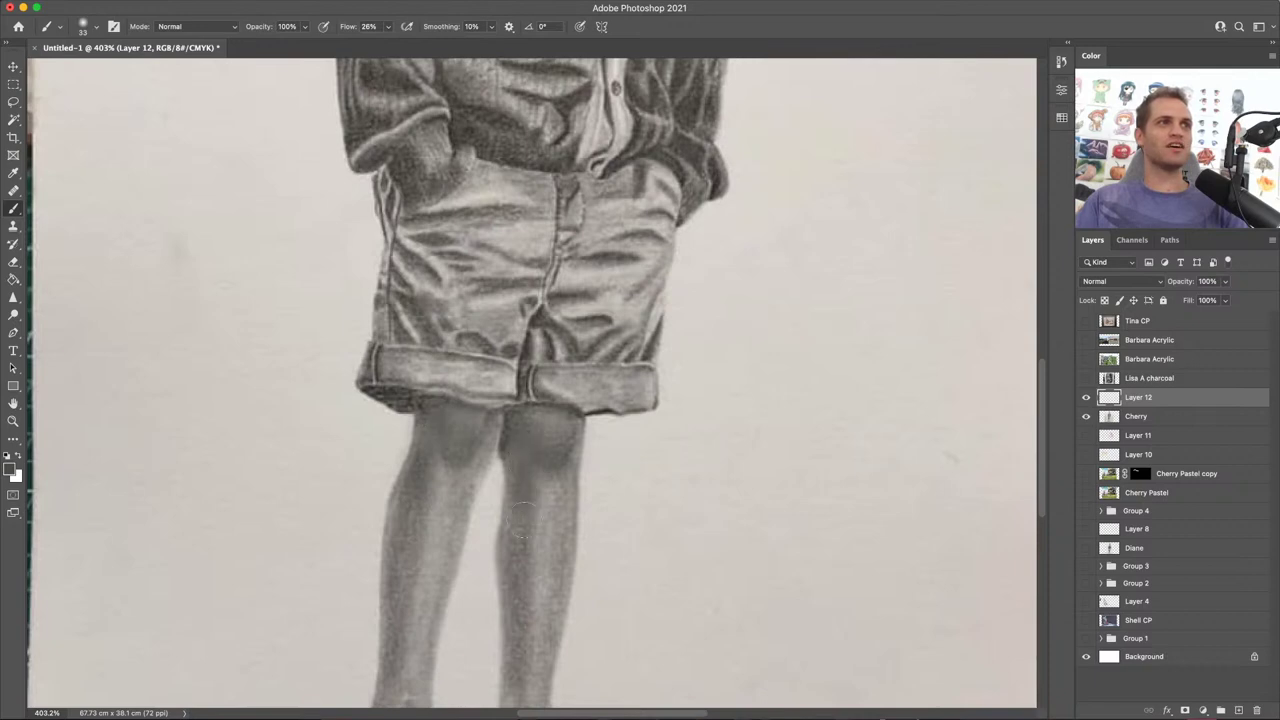
Step: Cover the far end of the ground shadow with paper colour using a 47 px brush and extend grey shadow behind the other shoe
{"action": "scroll", "coordinate": [548, 560], "scroll_direction": "down", "scroll_amount": 6}
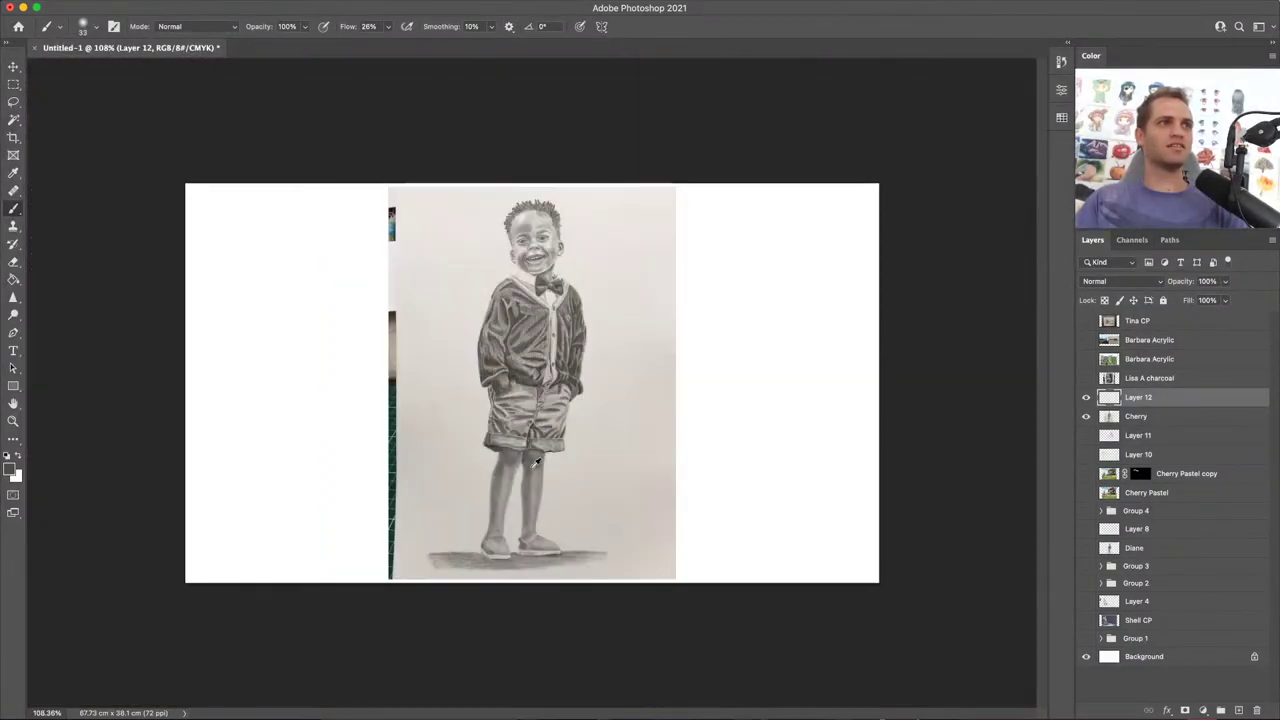
{"action": "scroll", "coordinate": [555, 465], "scroll_direction": "up", "scroll_amount": 4}
{"action": "scroll", "coordinate": [590, 485], "scroll_direction": "down", "scroll_amount": 1}
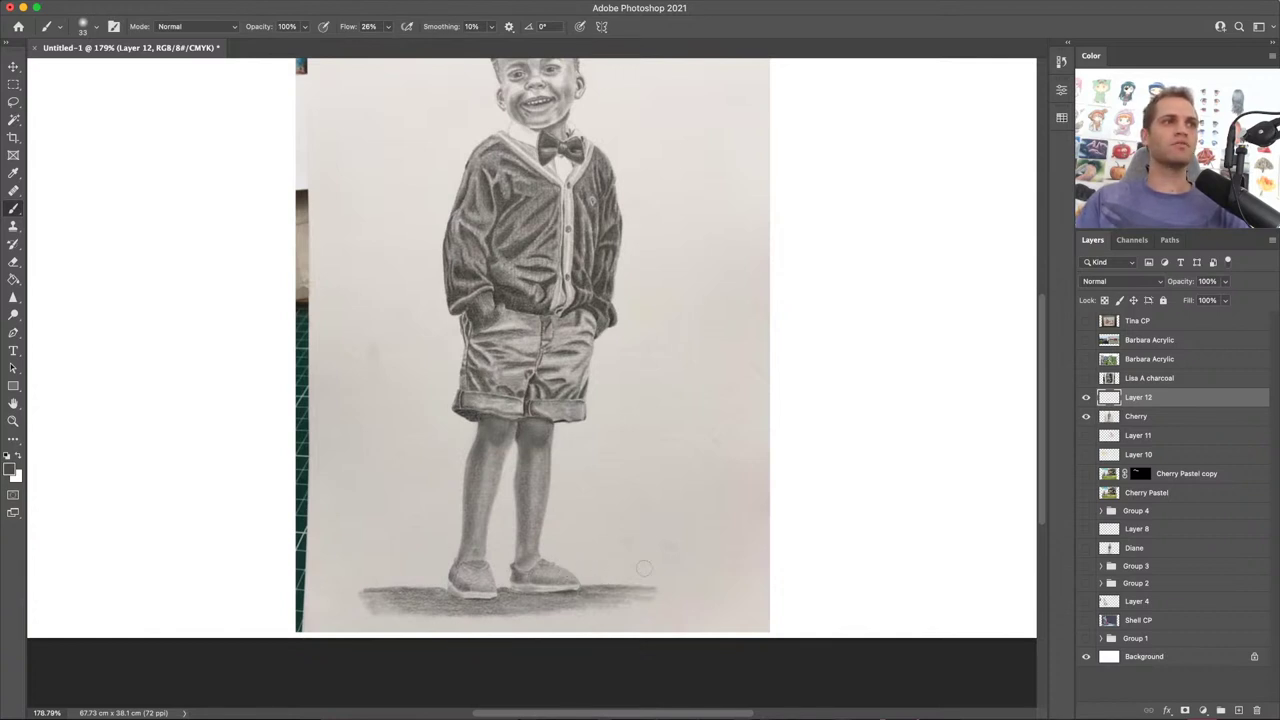
{"action": "mouse_move", "coordinate": [655, 586]}
{"action": "left_mouse_down"}
{"action": "mouse_move", "coordinate": [670, 586]}
{"action": "mouse_move", "coordinate": [380, 616]}
{"action": "mouse_move", "coordinate": [470, 622]}
{"action": "left_mouse_up"}
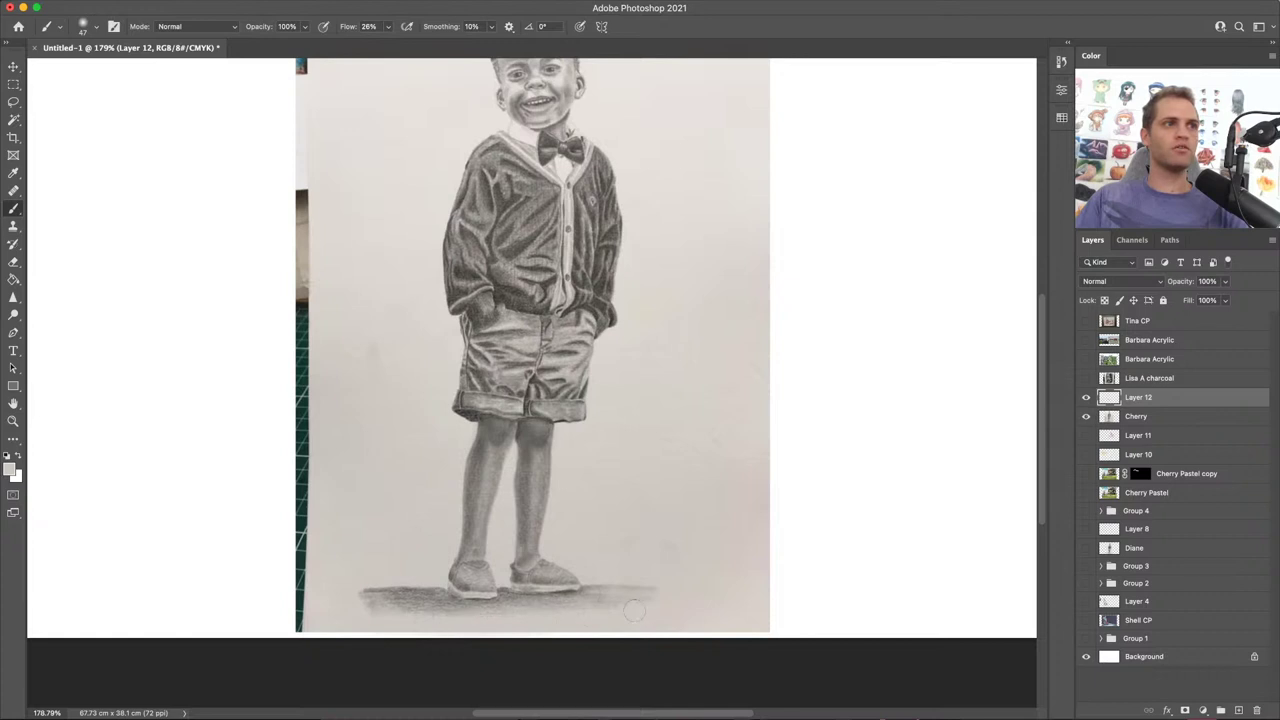
{"action": "left_click_drag", "start_coordinate": [634, 610], "coordinate": [669, 586]}
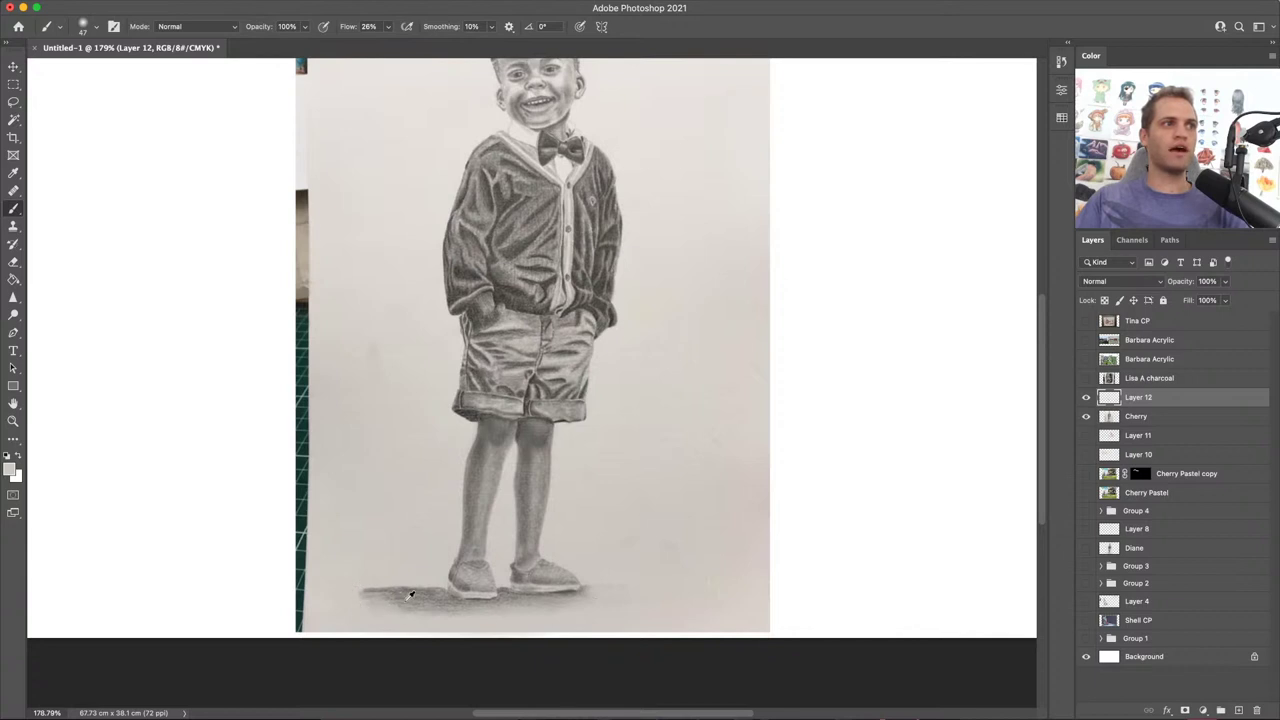
{"action": "mouse_move", "coordinate": [410, 595]}
{"action": "left_mouse_down"}
{"action": "mouse_move", "coordinate": [424, 594]}
{"action": "mouse_move", "coordinate": [290, 594]}
{"action": "left_mouse_up"}
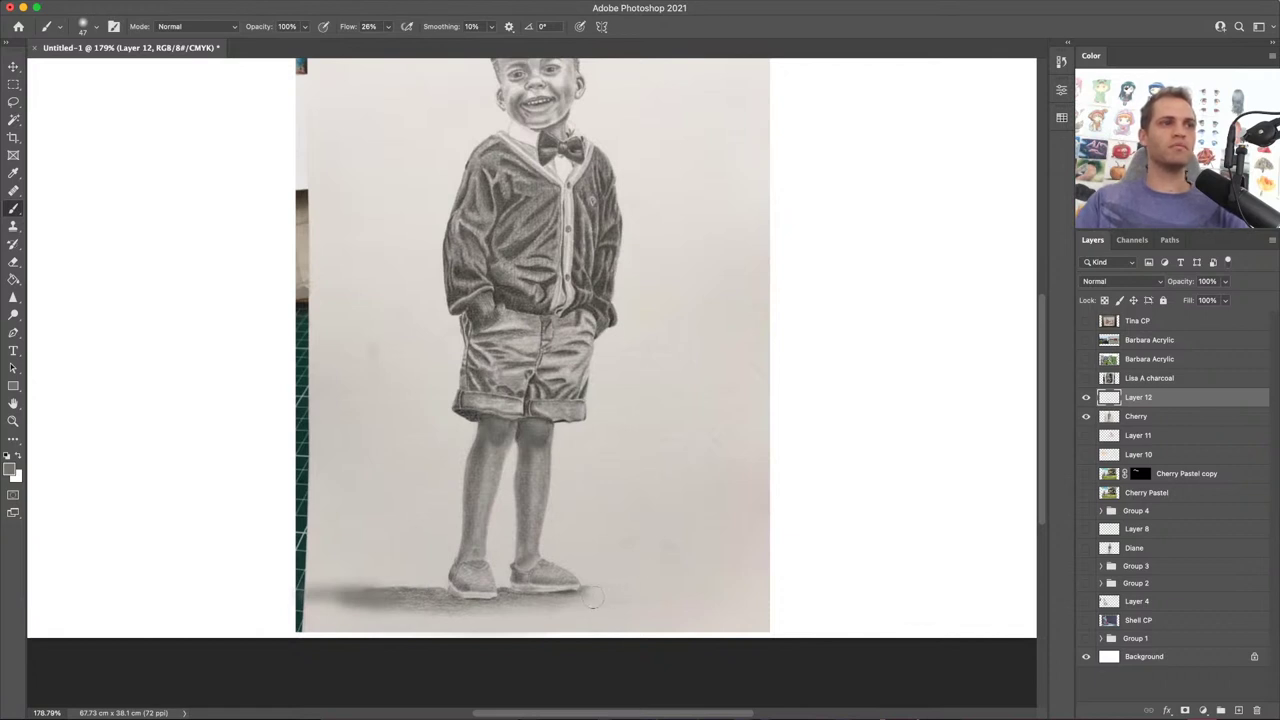
Step: Toggle the retouching layer's visibility to compare the reshaded legs and shadow with the boy's original drawing, leaving the layer hidden
{"action": "left_click", "coordinate": [1086, 397]}
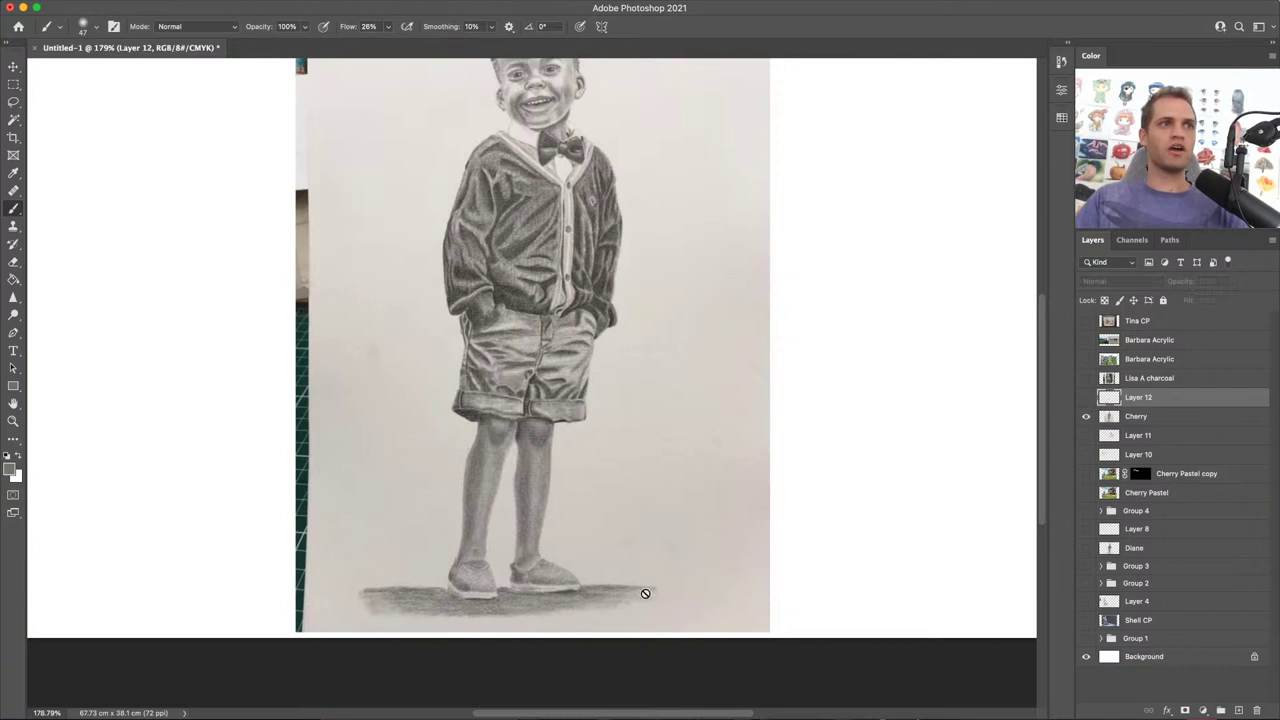
{"action": "left_click", "coordinate": [1086, 397]}
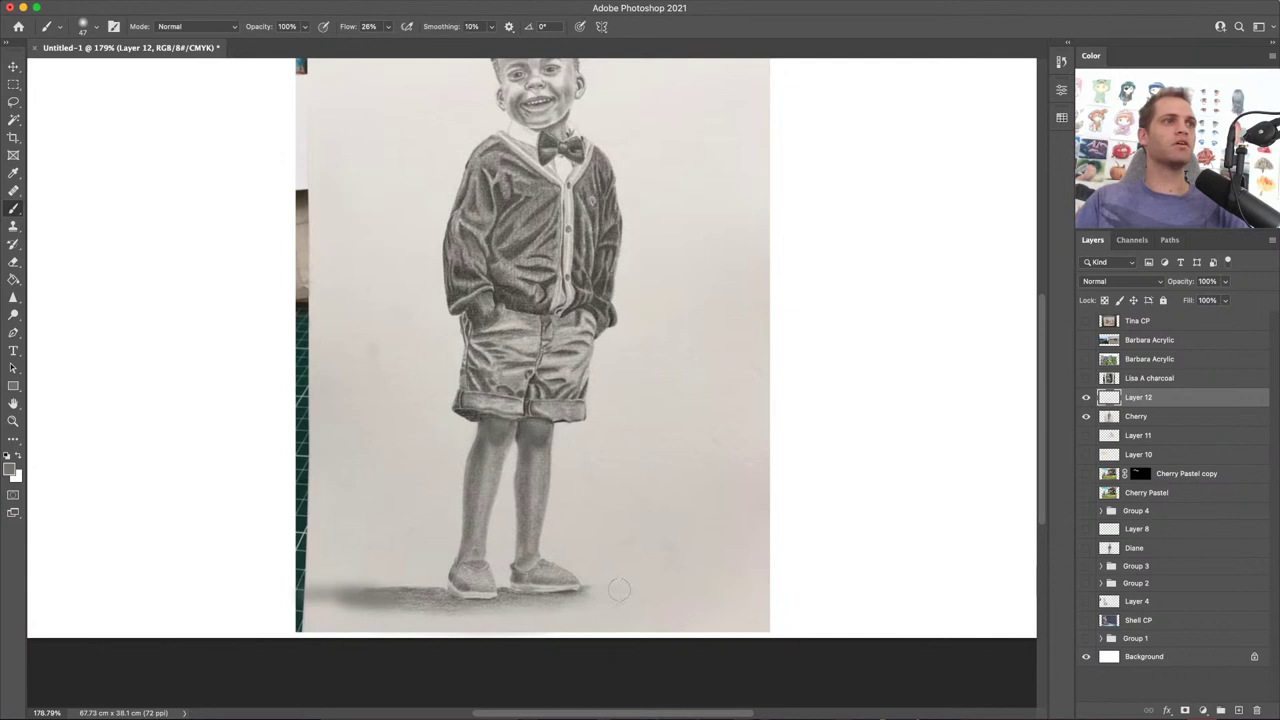
{"action": "left_click", "coordinate": [1086, 397]}
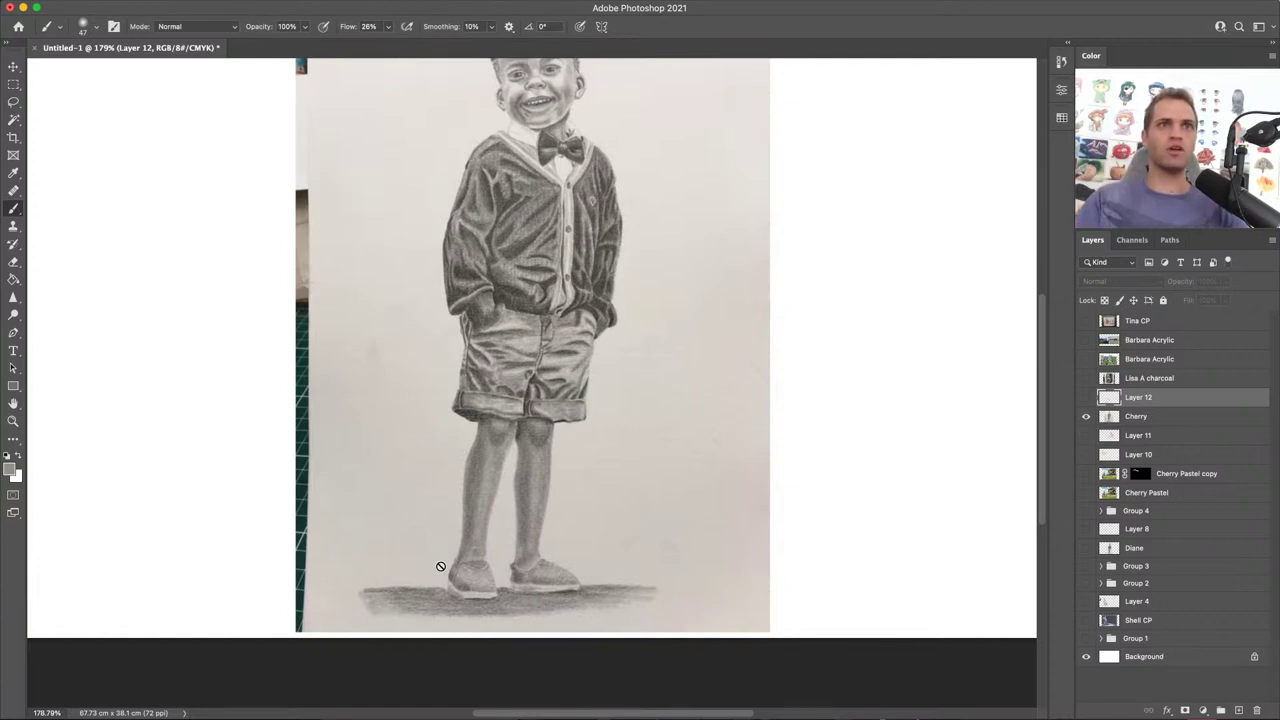
{"action": "left_click", "coordinate": [1087, 415]}
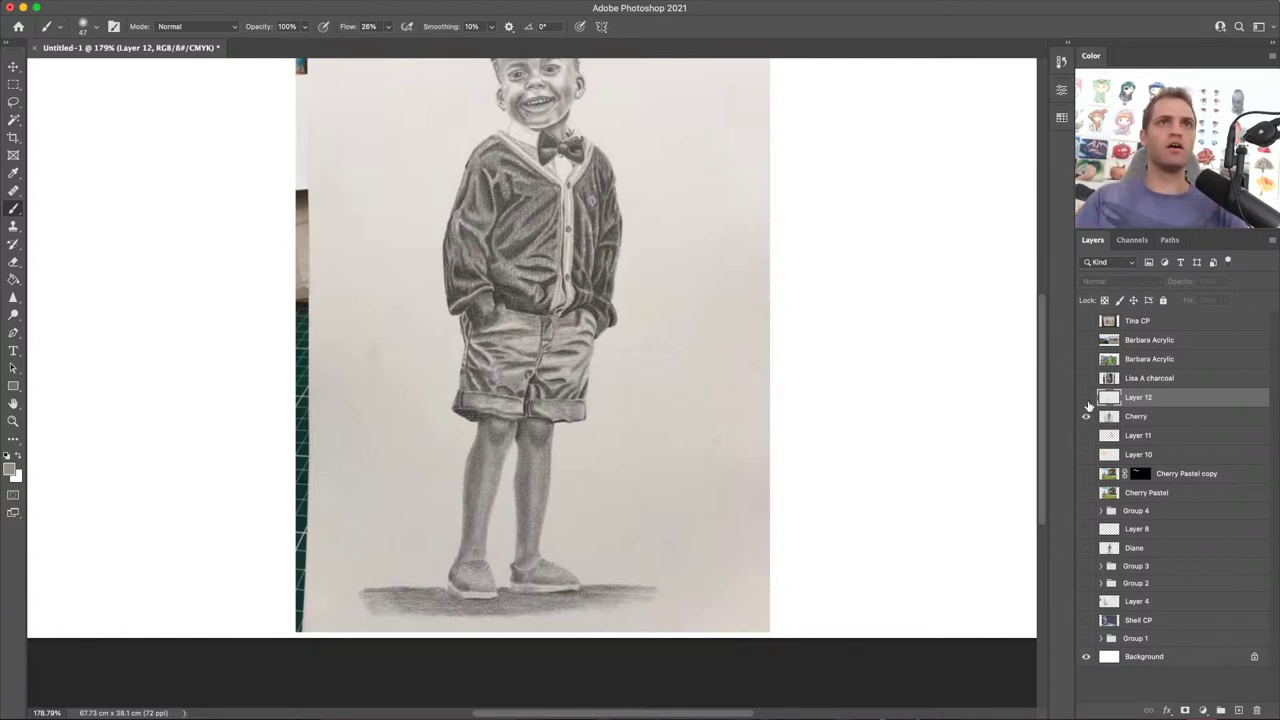
{"action": "left_click", "coordinate": [1086, 398]}
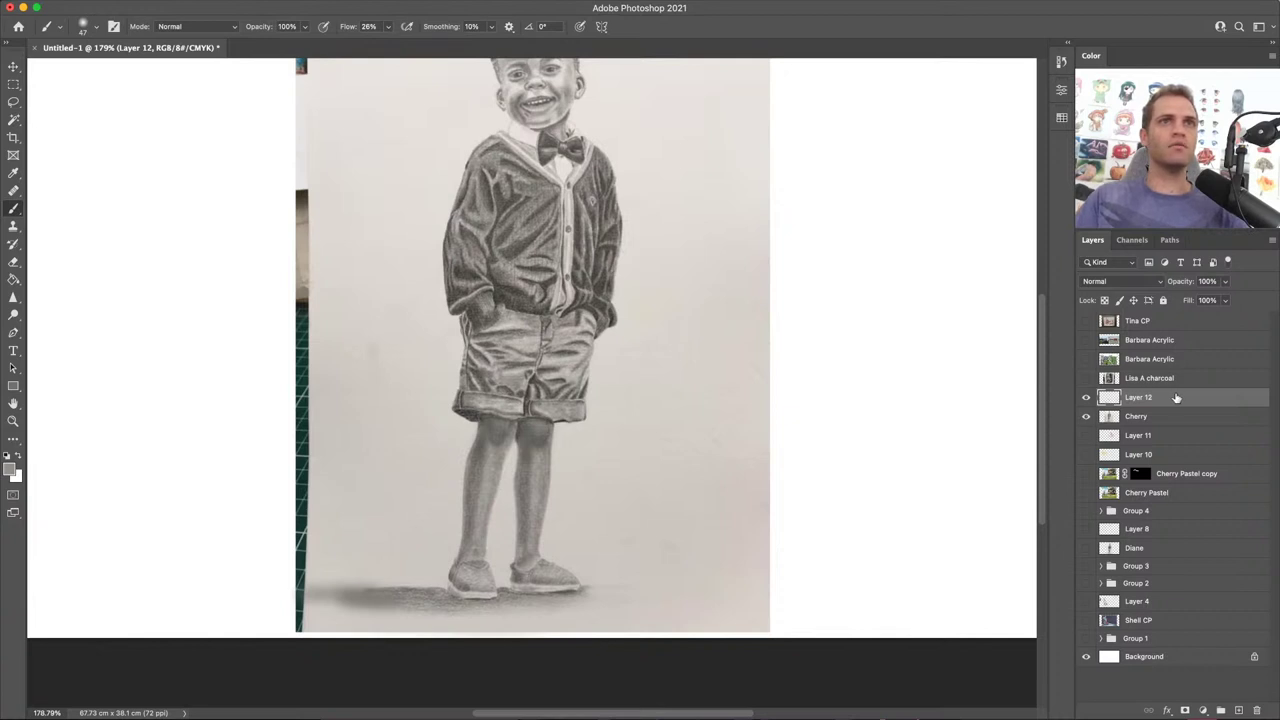
{"action": "left_click", "coordinate": [1086, 398]}
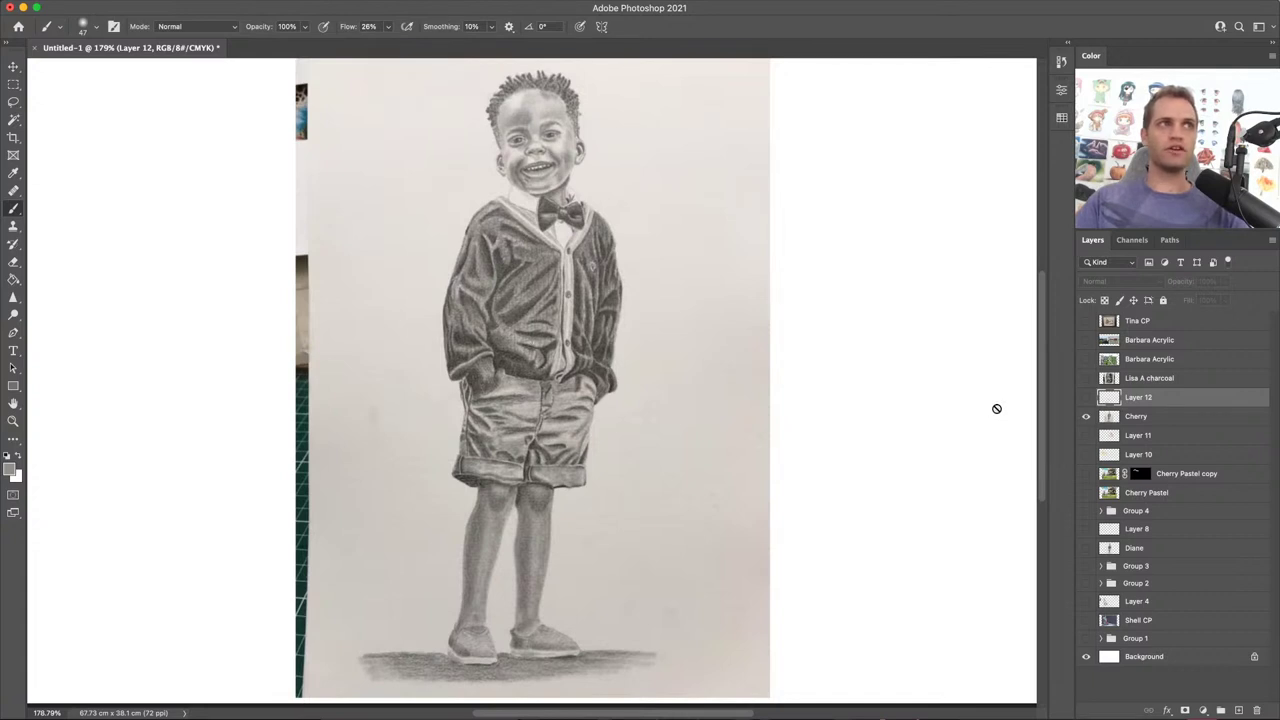
Step: Hide the boy's drawing, show the charcoal portrait of the man in a top hat, and select its layer
{"action": "left_click", "coordinate": [1087, 418]}
{"action": "left_click", "coordinate": [1086, 378]}
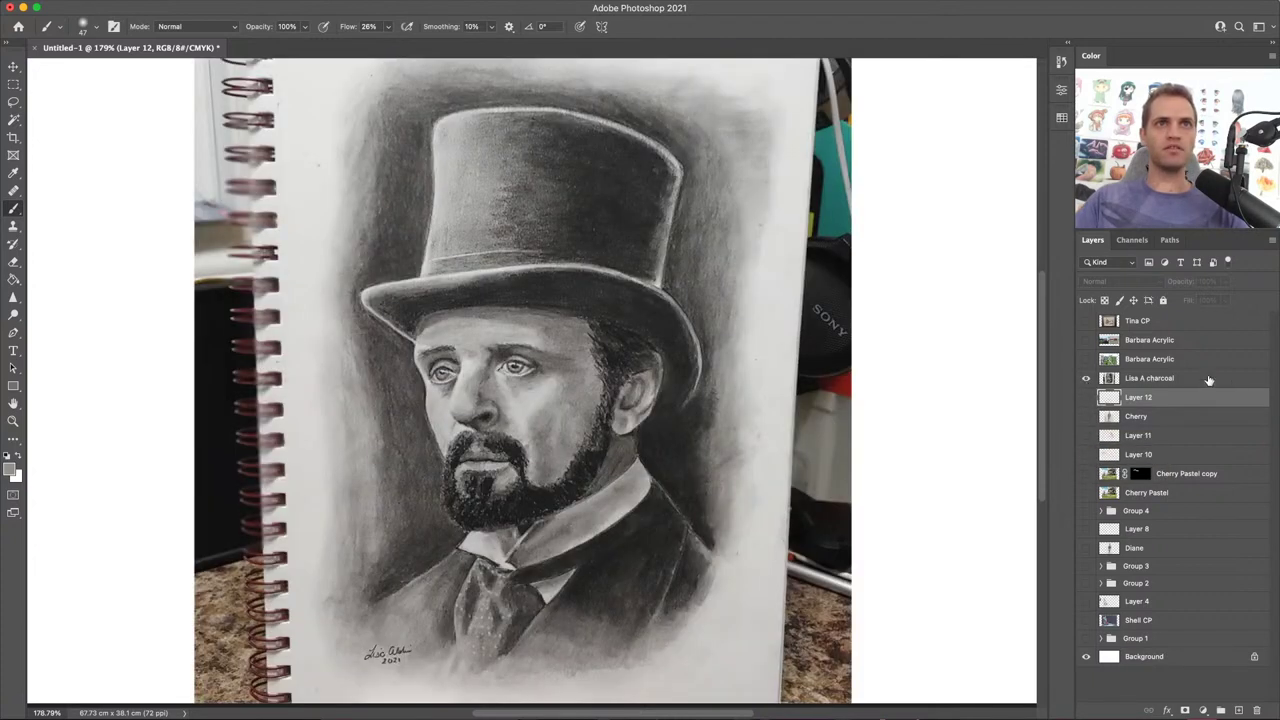
{"action": "left_click", "coordinate": [1204, 380]}
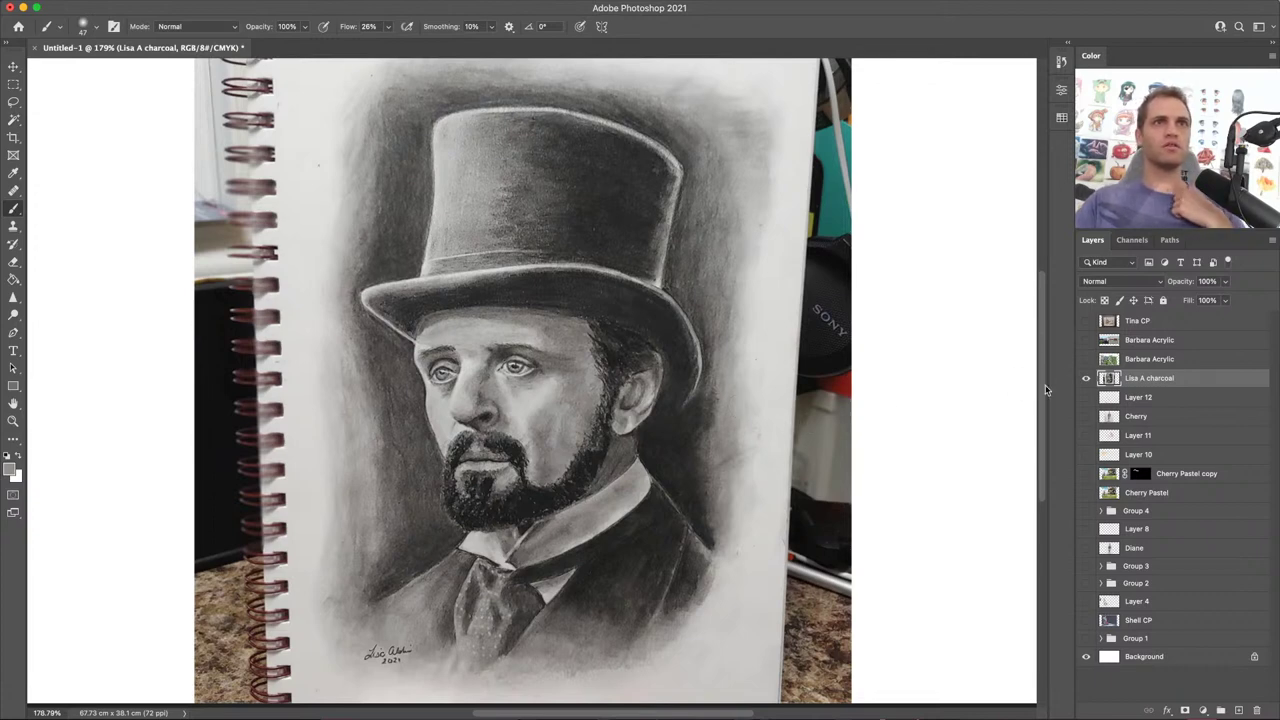
{"action": "key", "text": "z"}
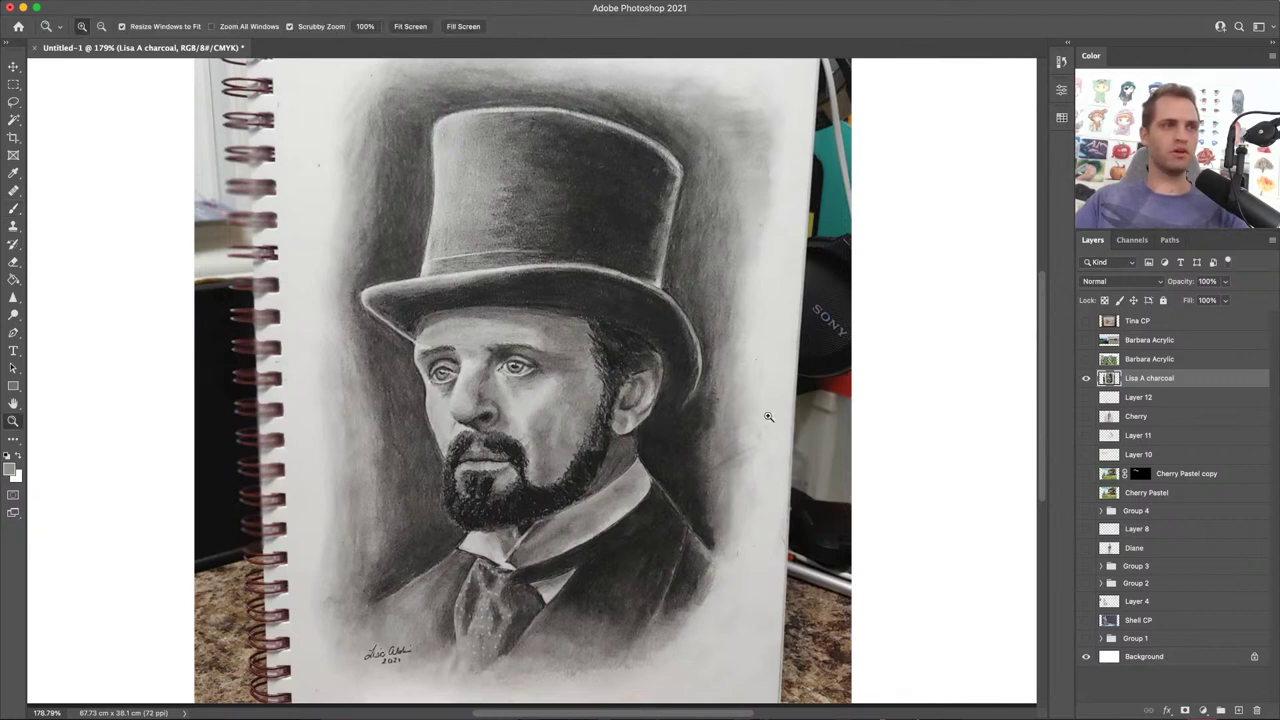
{"action": "left_click_drag", "start_coordinate": [766, 416], "coordinate": [746, 415]}
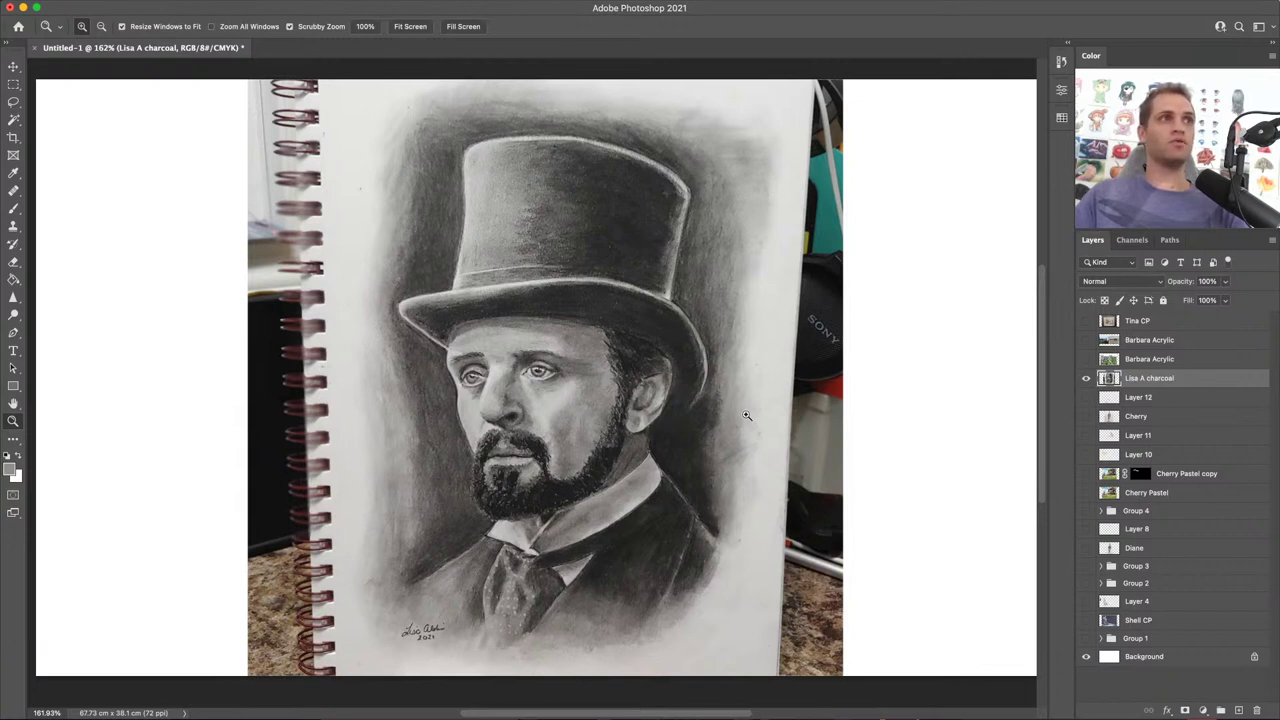
{"action": "key", "text": "alt"}
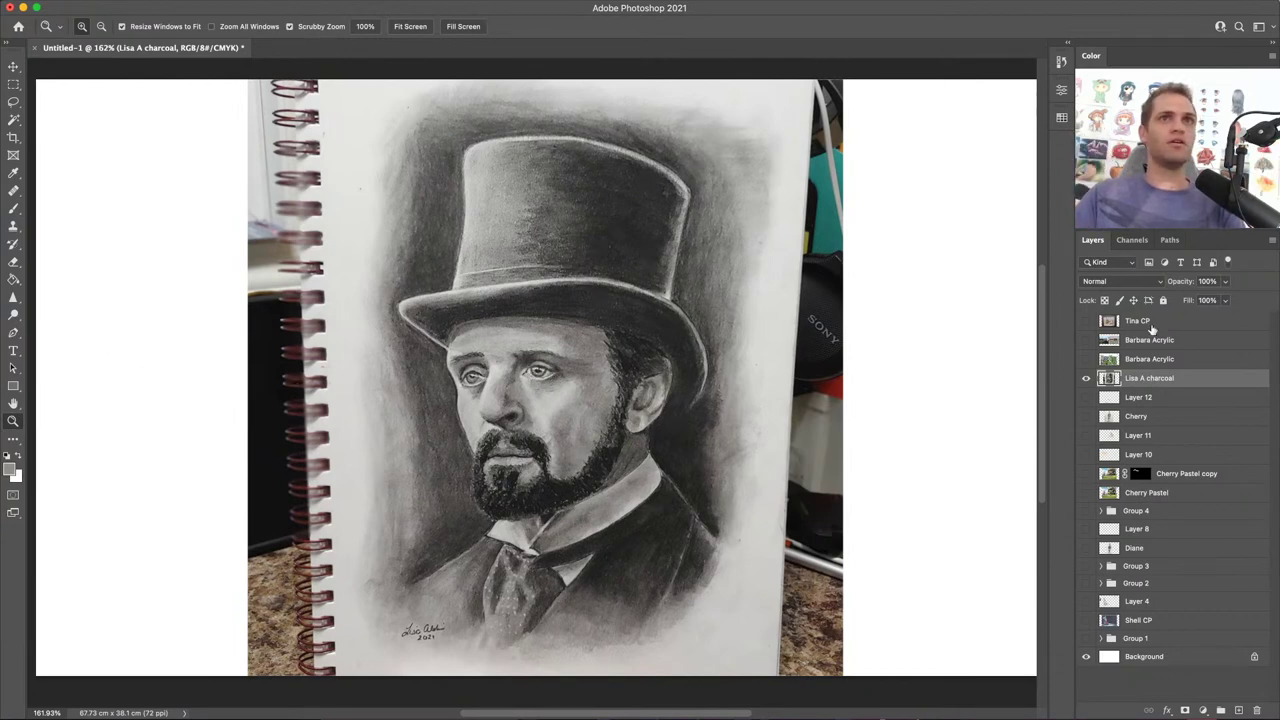
Step: Try marking the sides of the man's nose with thin pink brush lines at 100% flow on a new layer
{"action": "left_click", "coordinate": [1239, 710]}
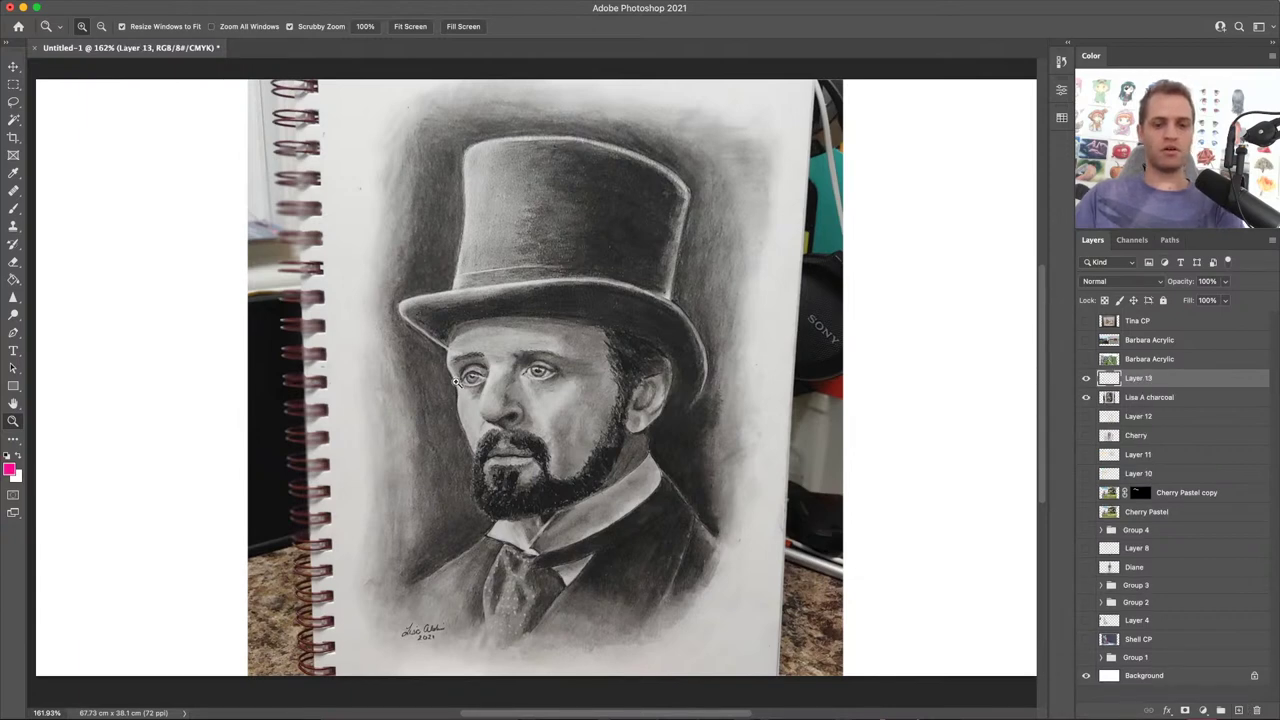
{"action": "key", "text": "b"}
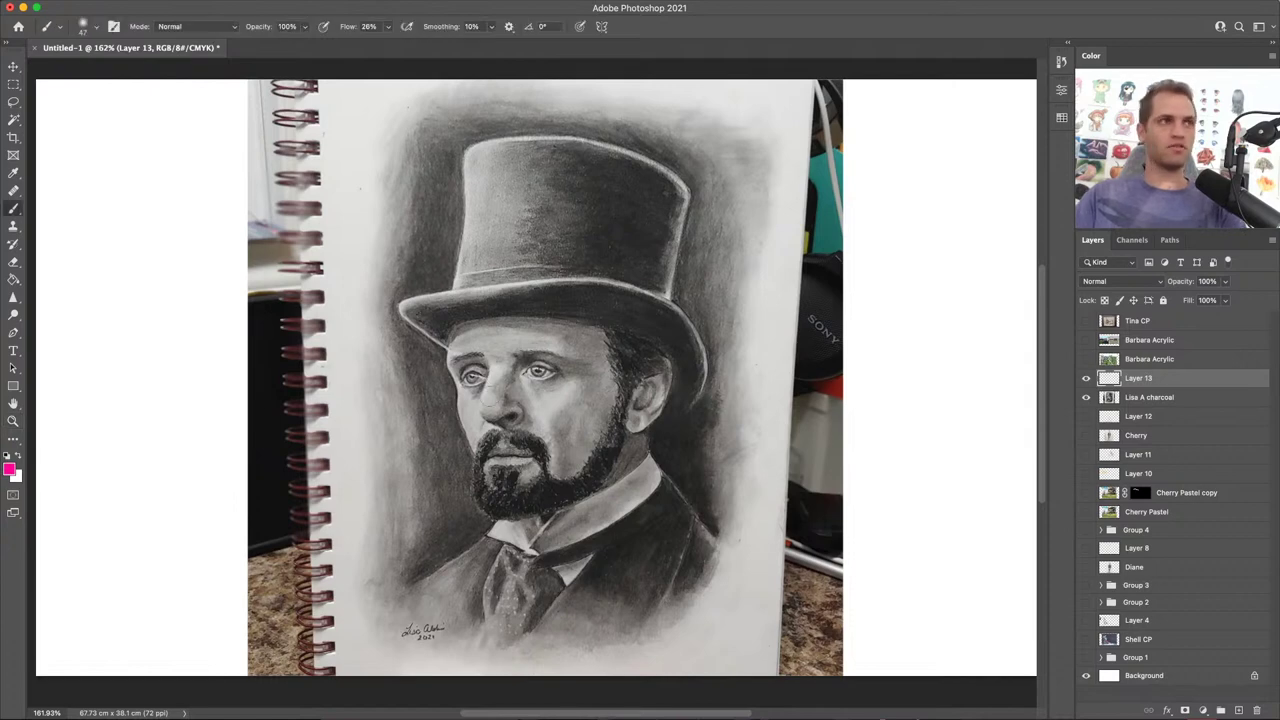
{"action": "left_click", "coordinate": [388, 27]}
{"action": "left_click_drag", "start_coordinate": [388, 43], "coordinate": [491, 57]}
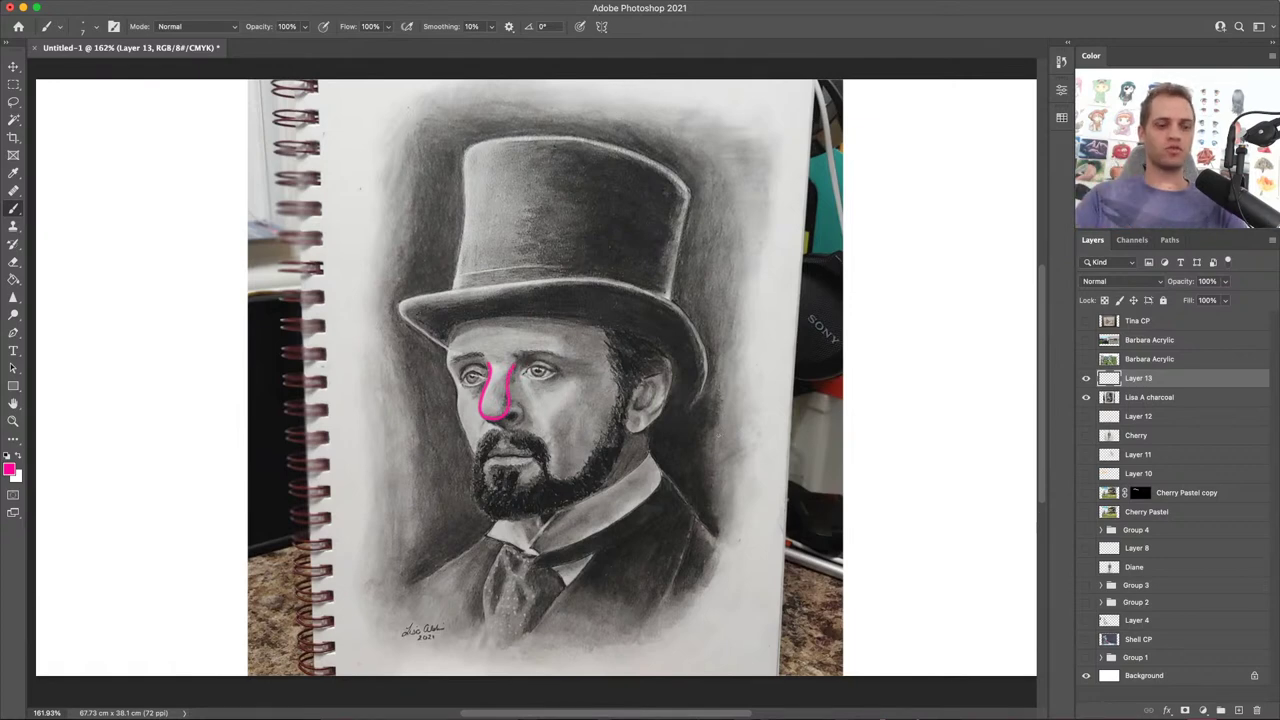
{"action": "key", "text": "super+z"}
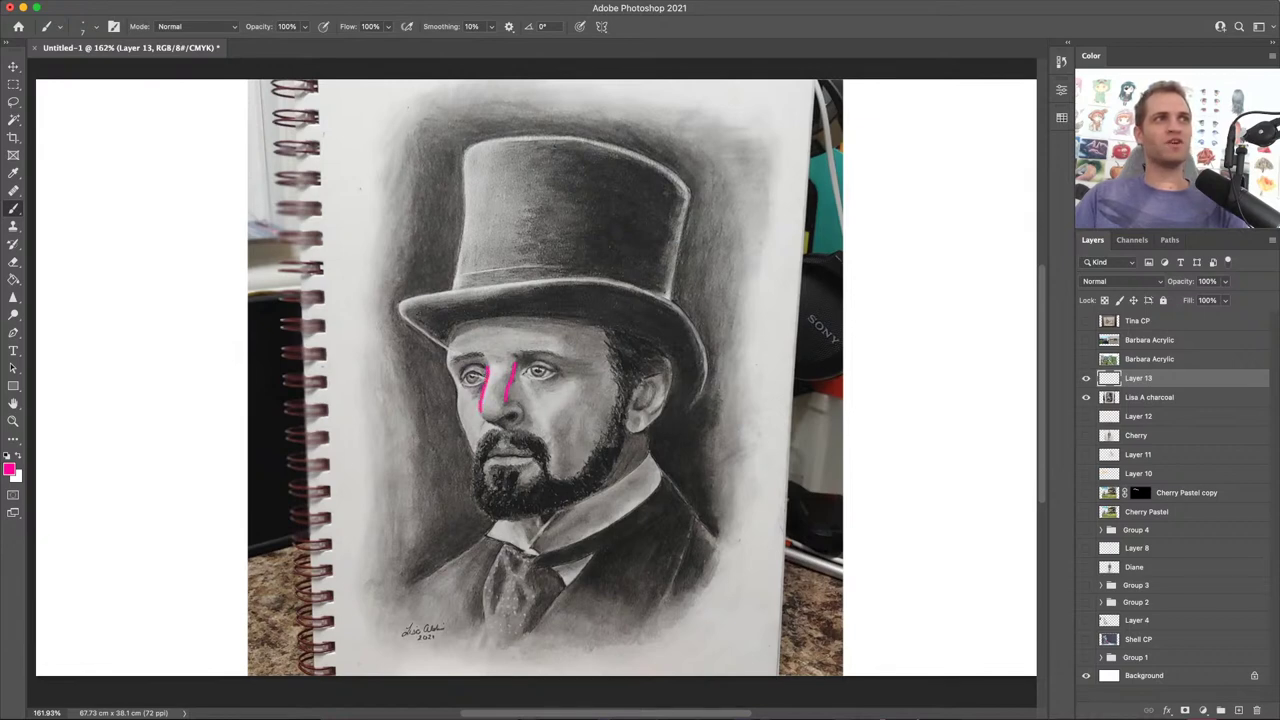
{"action": "key", "text": "super+z"}
{"action": "key", "text": "super+z"}
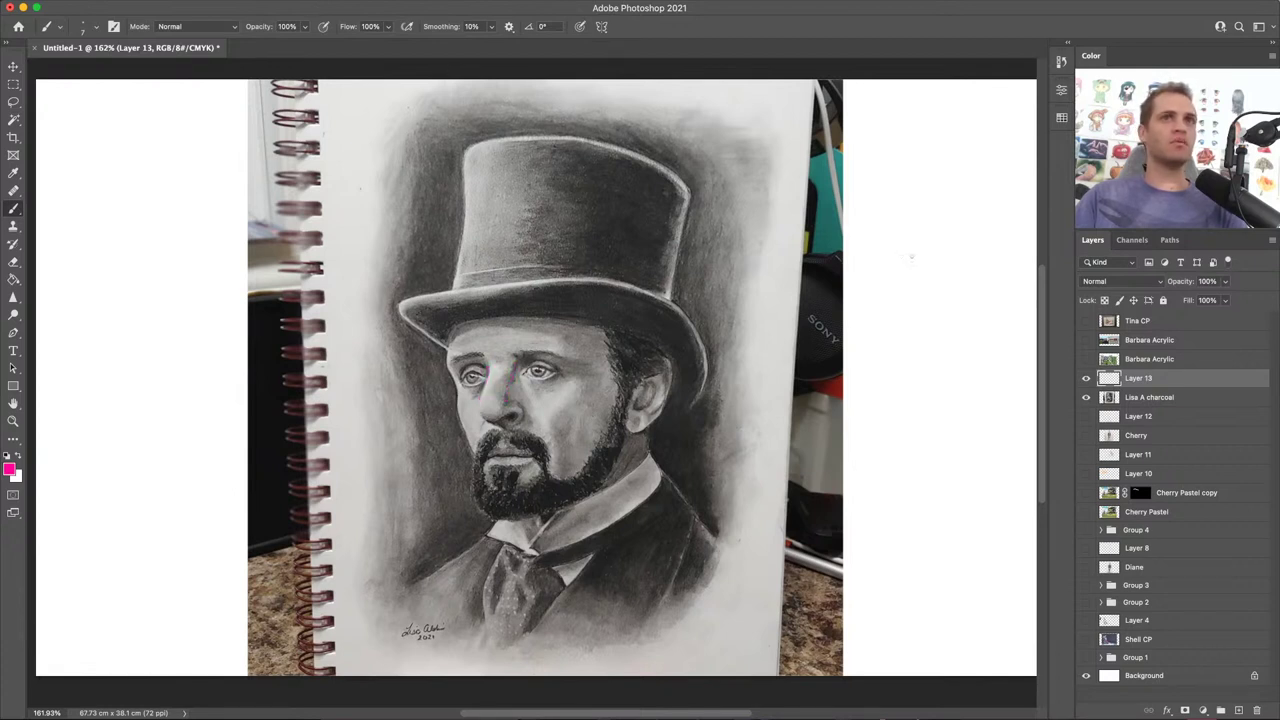
Step: Duplicate the charcoal portrait layer and open the duplicate in the Liquify filter
{"action": "left_click", "coordinate": [1185, 397]}
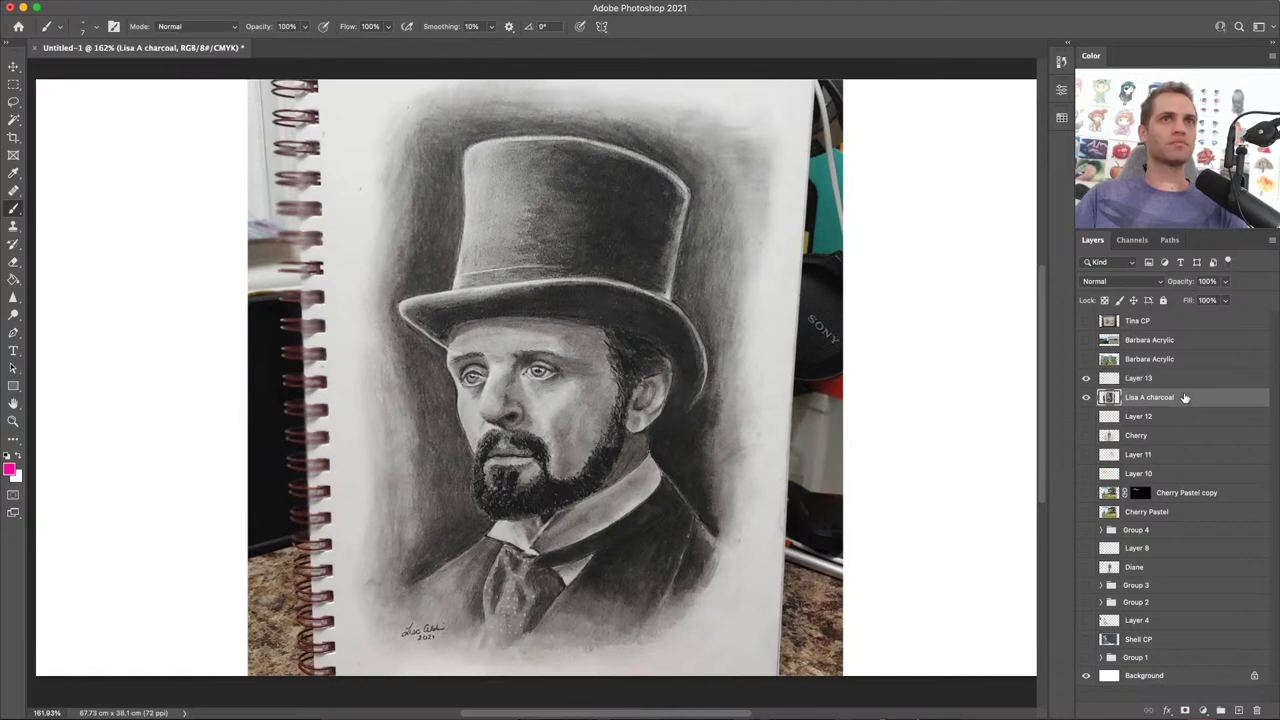
{"action": "key", "text": "super+j"}
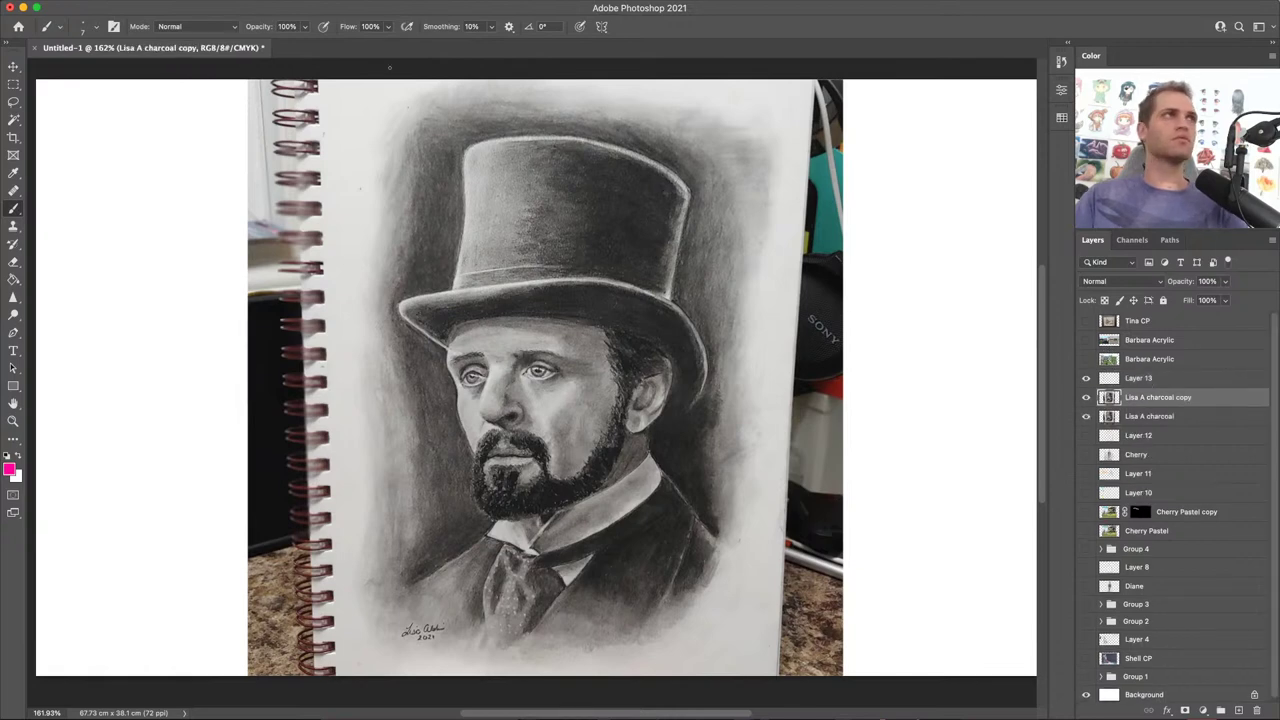
{"action": "left_click", "coordinate": [315, 0]}
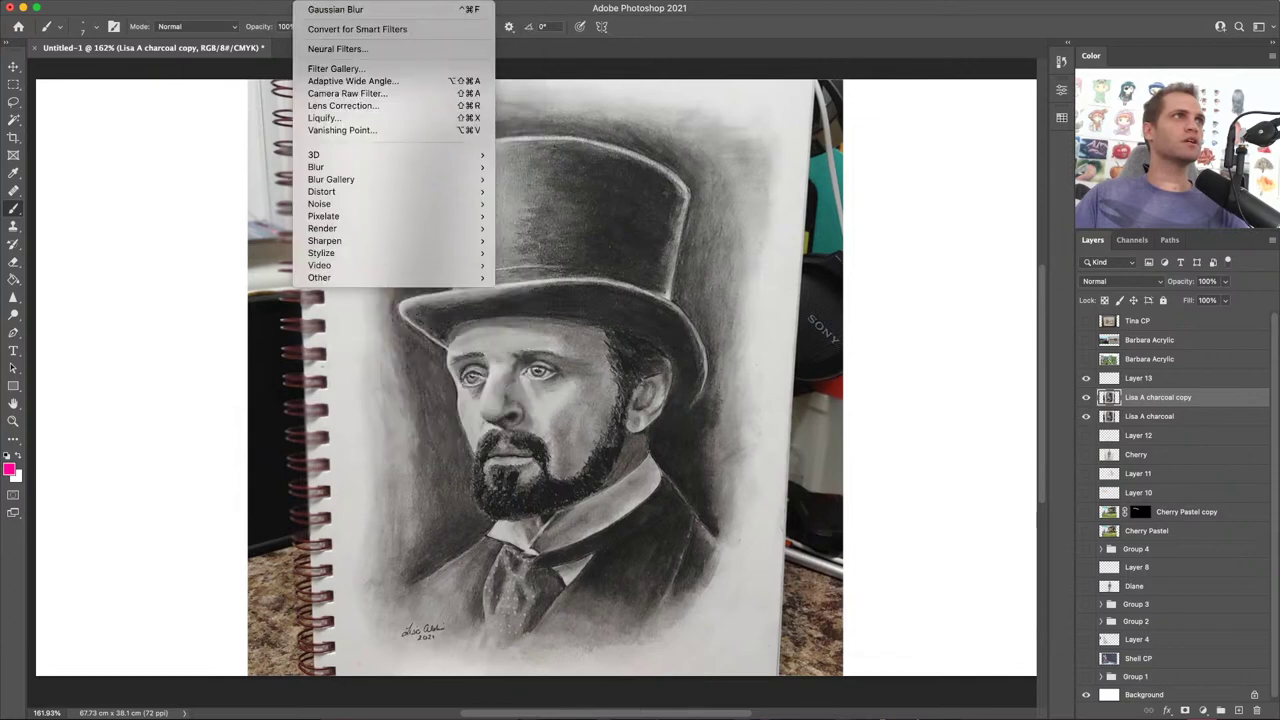
{"action": "left_click", "coordinate": [330, 118]}
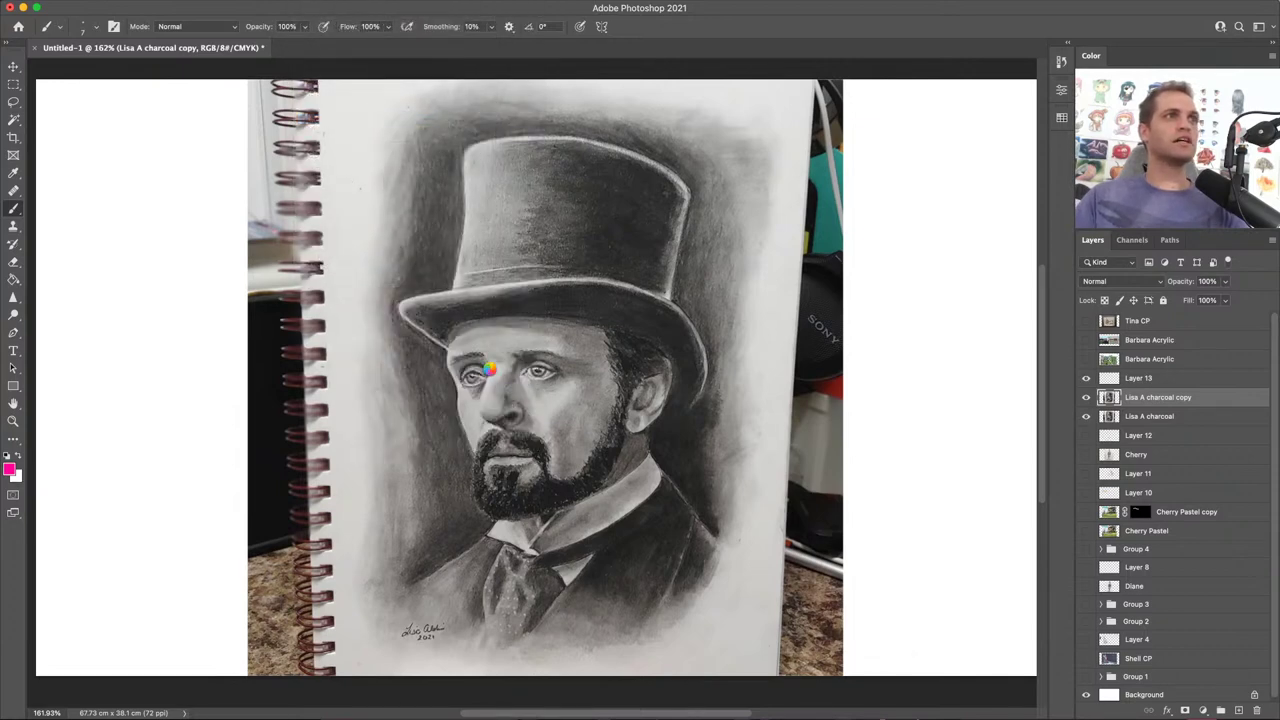
Step: Reshape the man's far eye beside the nose bridge with a small Forward Warp brush and apply the Liquify result
{"action": "key", "text": "super+equal"}
{"action": "key", "text": "super+equal"}
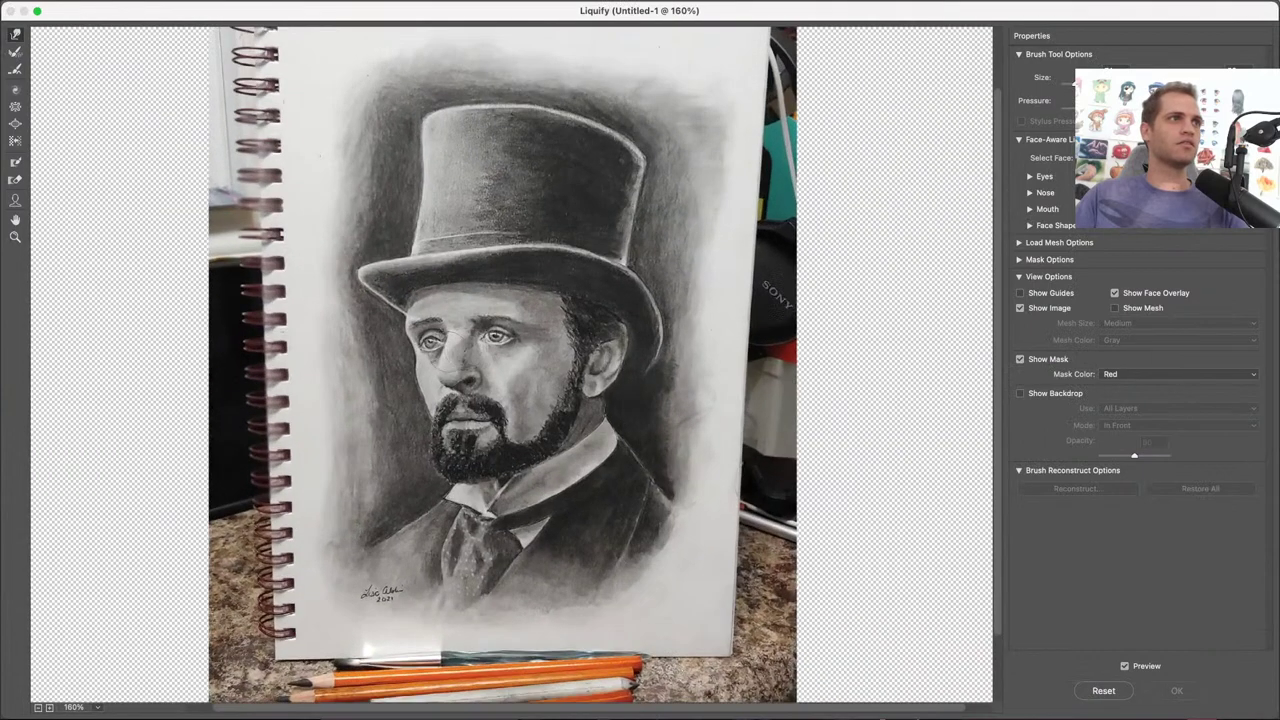
{"action": "scroll", "coordinate": [393, 365], "scroll_direction": "up", "scroll_amount": 3}
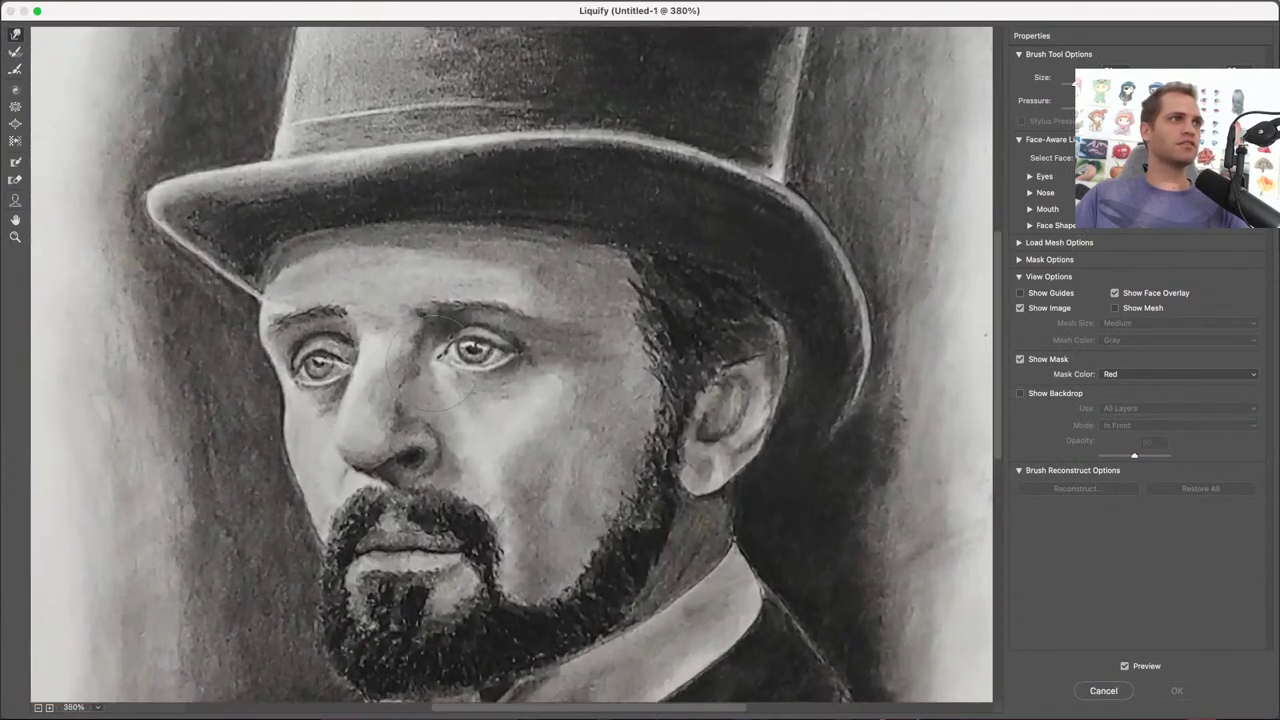
{"action": "scroll", "coordinate": [440, 390], "scroll_direction": "left", "scroll_amount": 10}
{"action": "scroll", "coordinate": [463, 408], "scroll_direction": "right", "scroll_amount": 5}
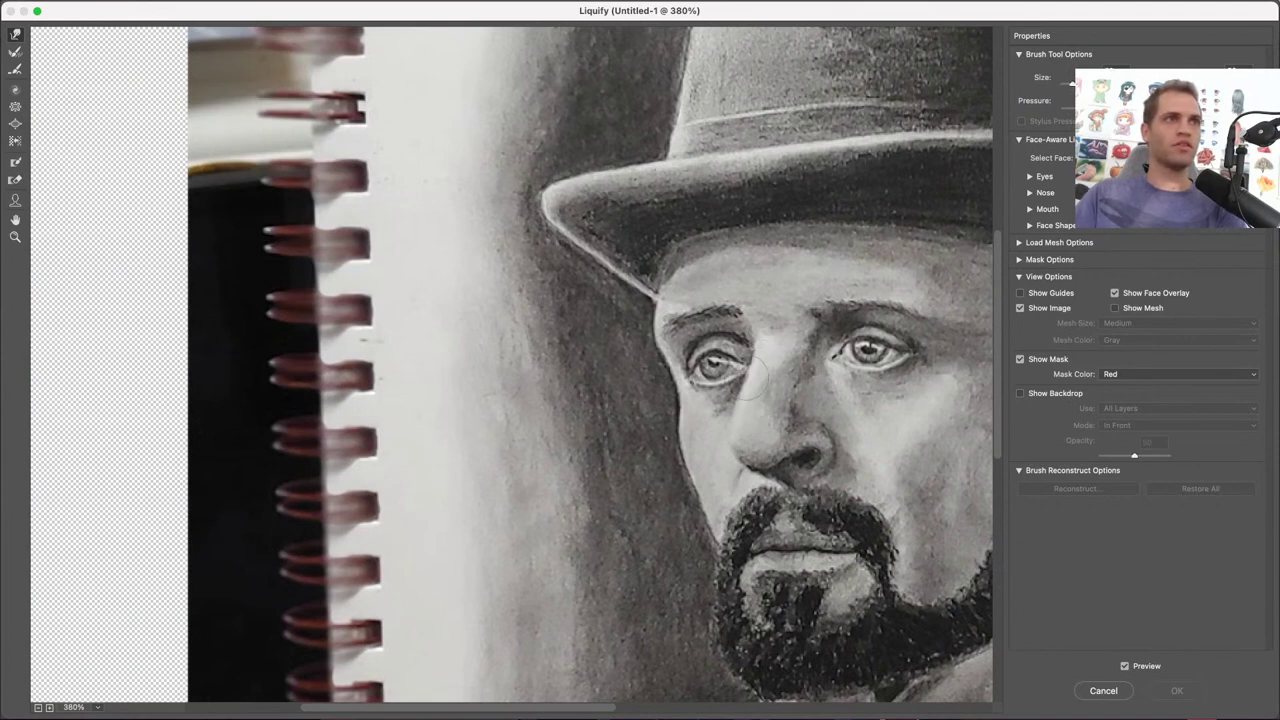
{"action": "left_click", "coordinate": [752, 380]}
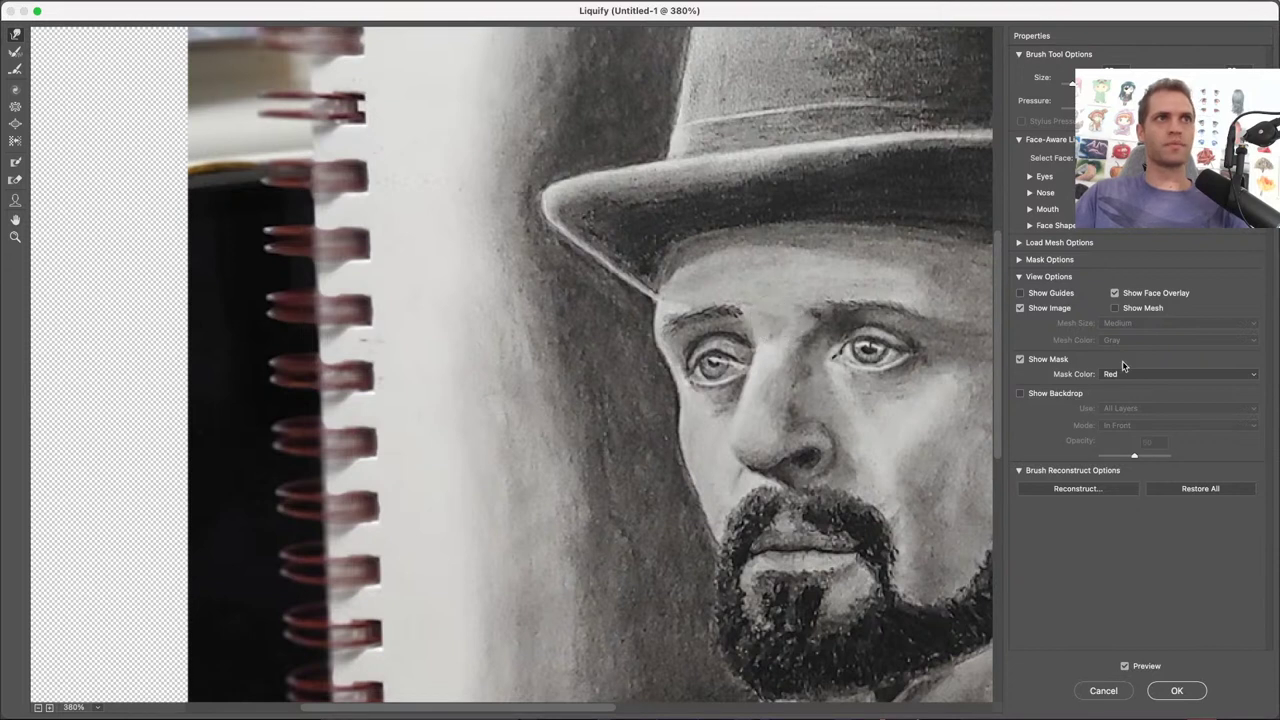
{"action": "left_click", "coordinate": [1177, 693]}
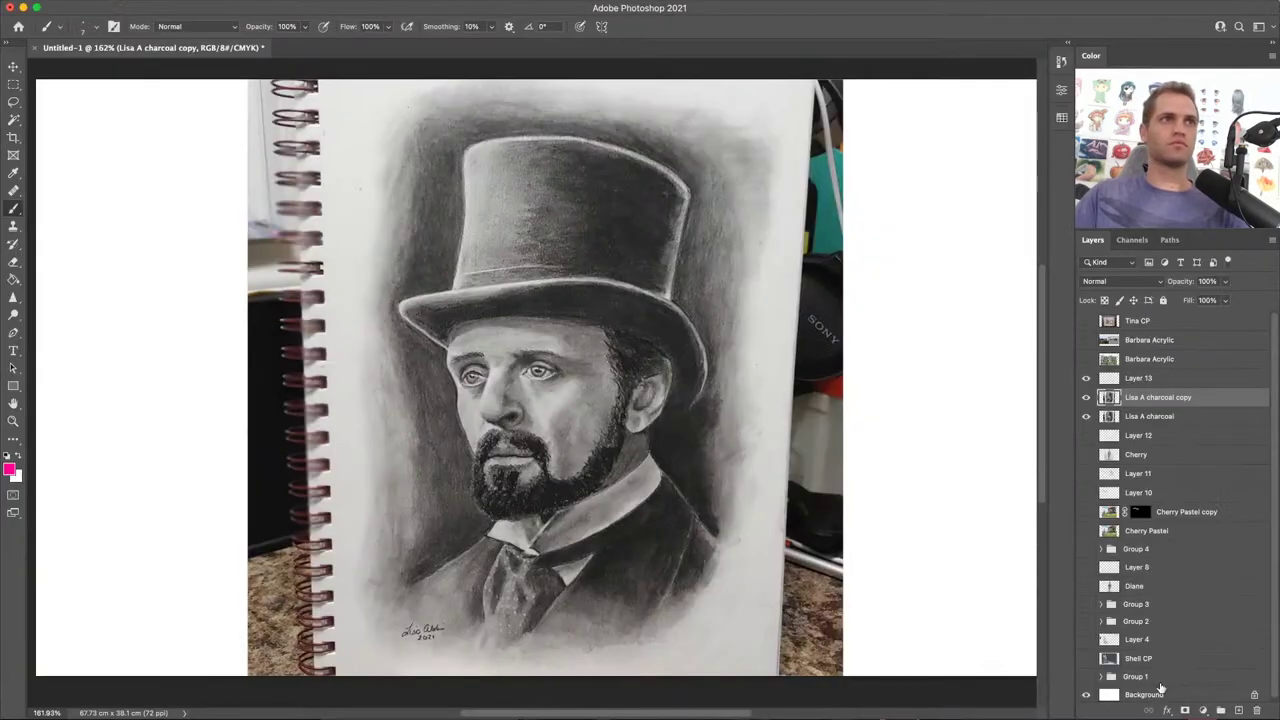
Step: Toggle the liquified copy's visibility repeatedly to compare the corrected eye with the original portrait, leaving the copy visible
{"action": "left_click", "coordinate": [1086, 398]}
{"action": "left_click", "coordinate": [1086, 398]}
{"action": "left_click", "coordinate": [1086, 398]}
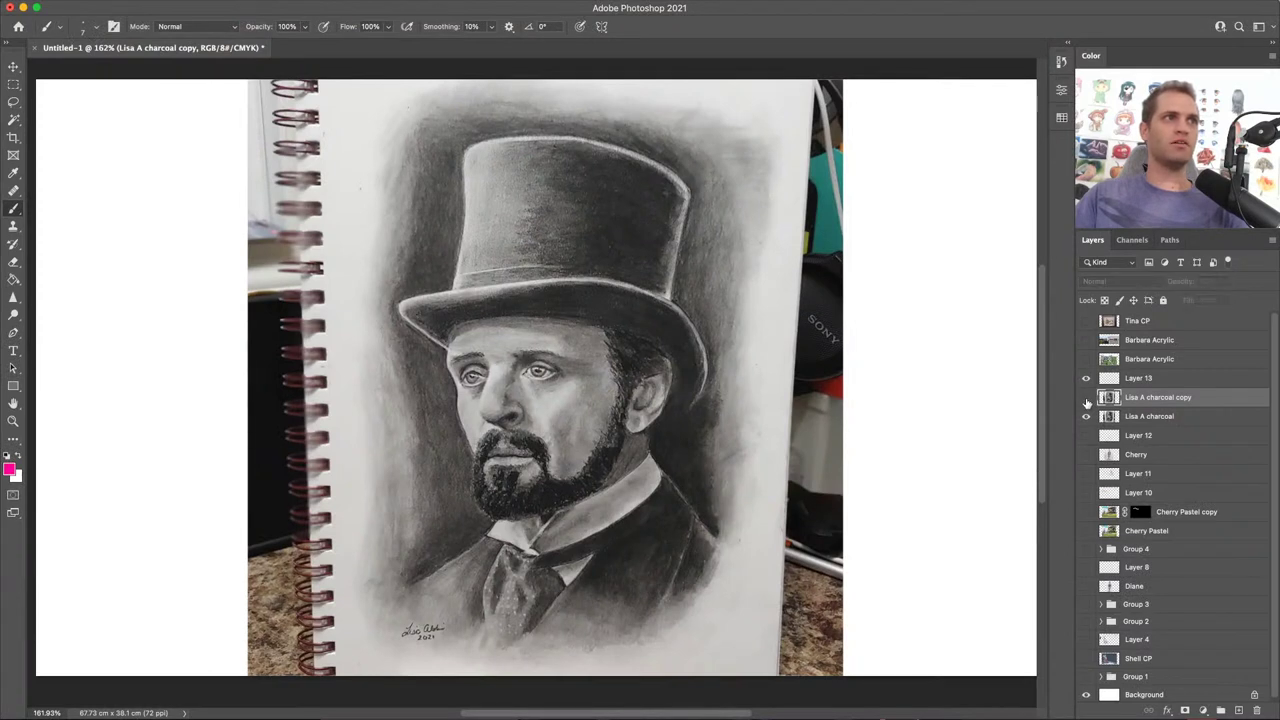
{"action": "left_click", "coordinate": [1086, 398]}
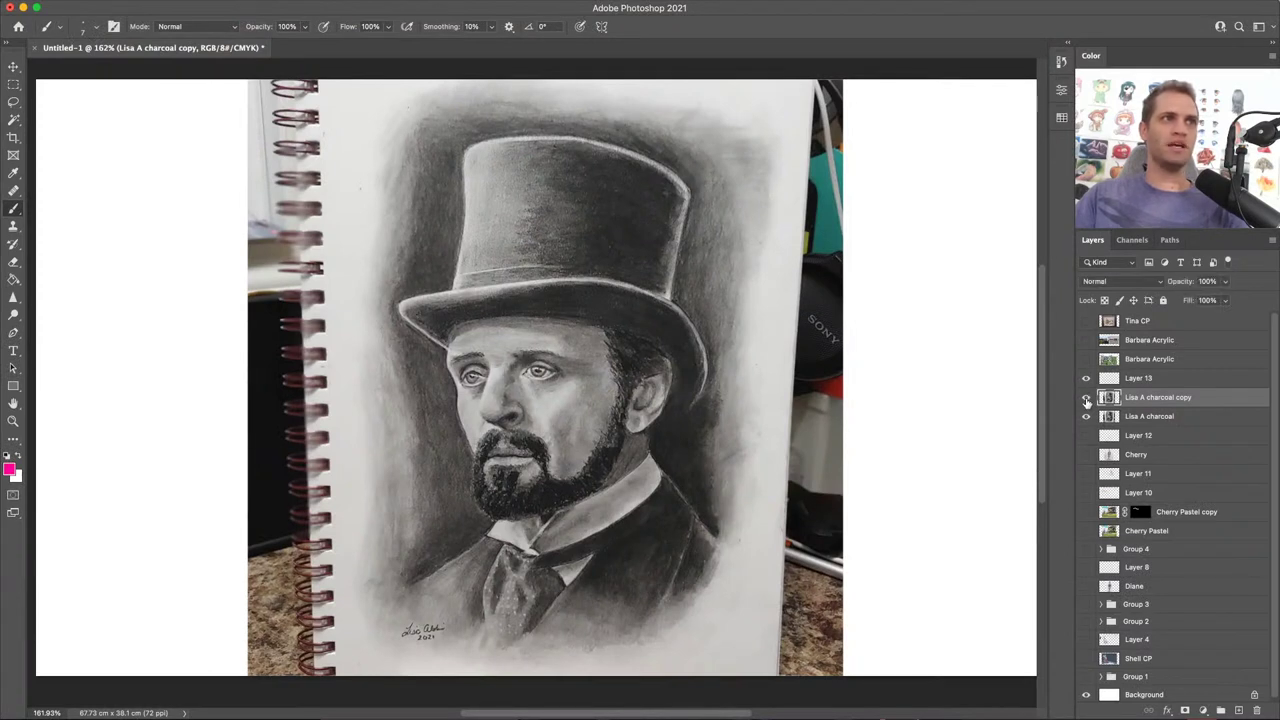
{"action": "left_click", "coordinate": [1086, 398]}
{"action": "left_click", "coordinate": [1086, 398]}
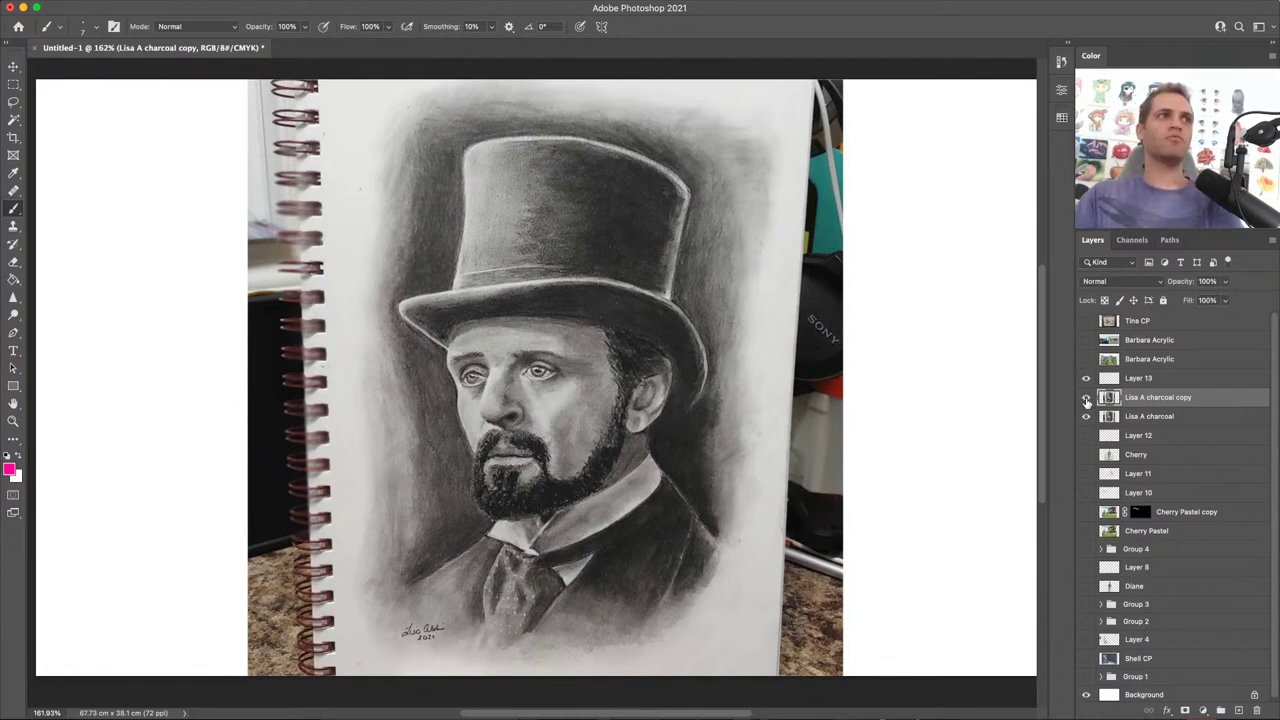
{"action": "left_click", "coordinate": [1087, 400]}
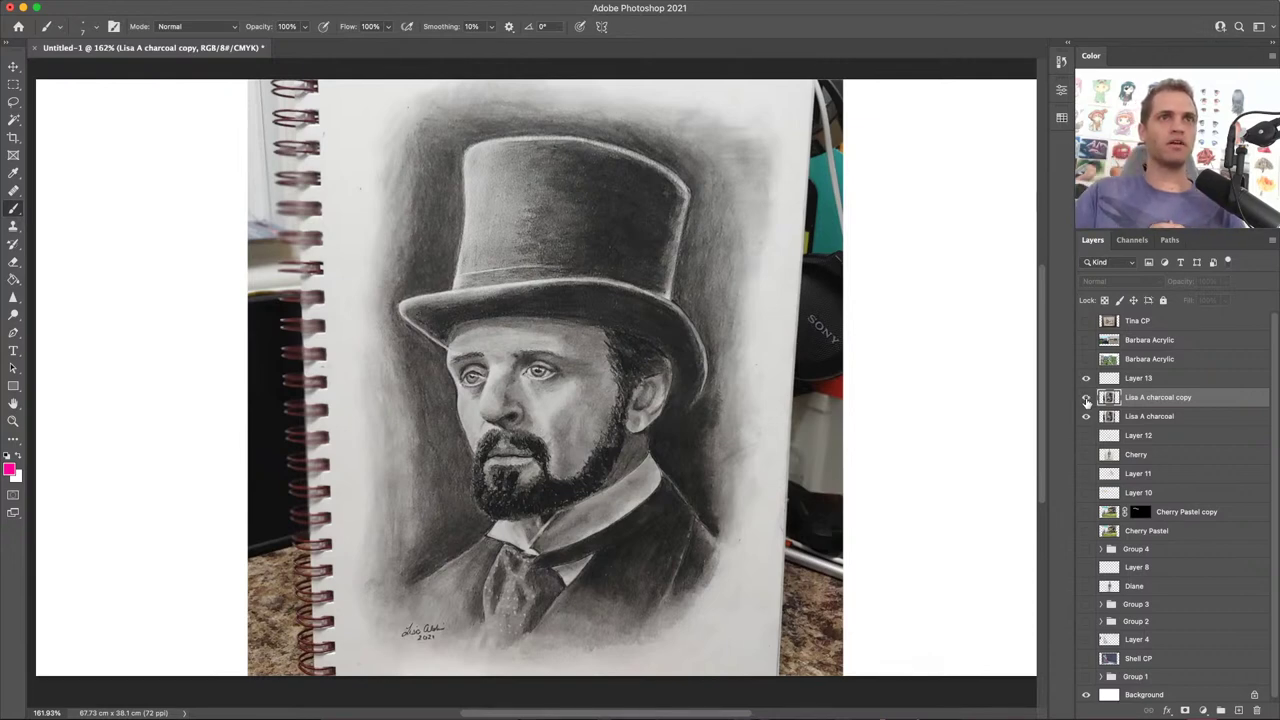
{"action": "left_click", "coordinate": [1087, 400]}
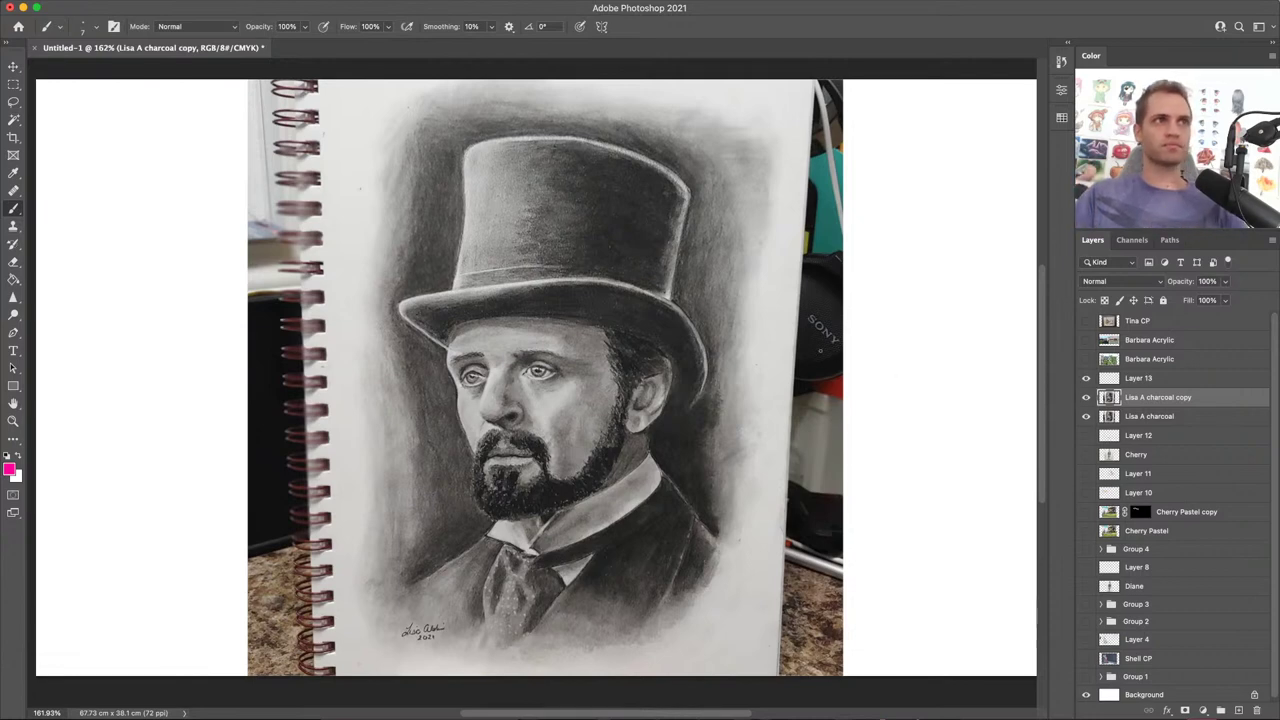
Step: Sample dark grey from the portrait's background and add a new layer above the existing retouching layer
{"action": "left_click", "coordinate": [1180, 379]}
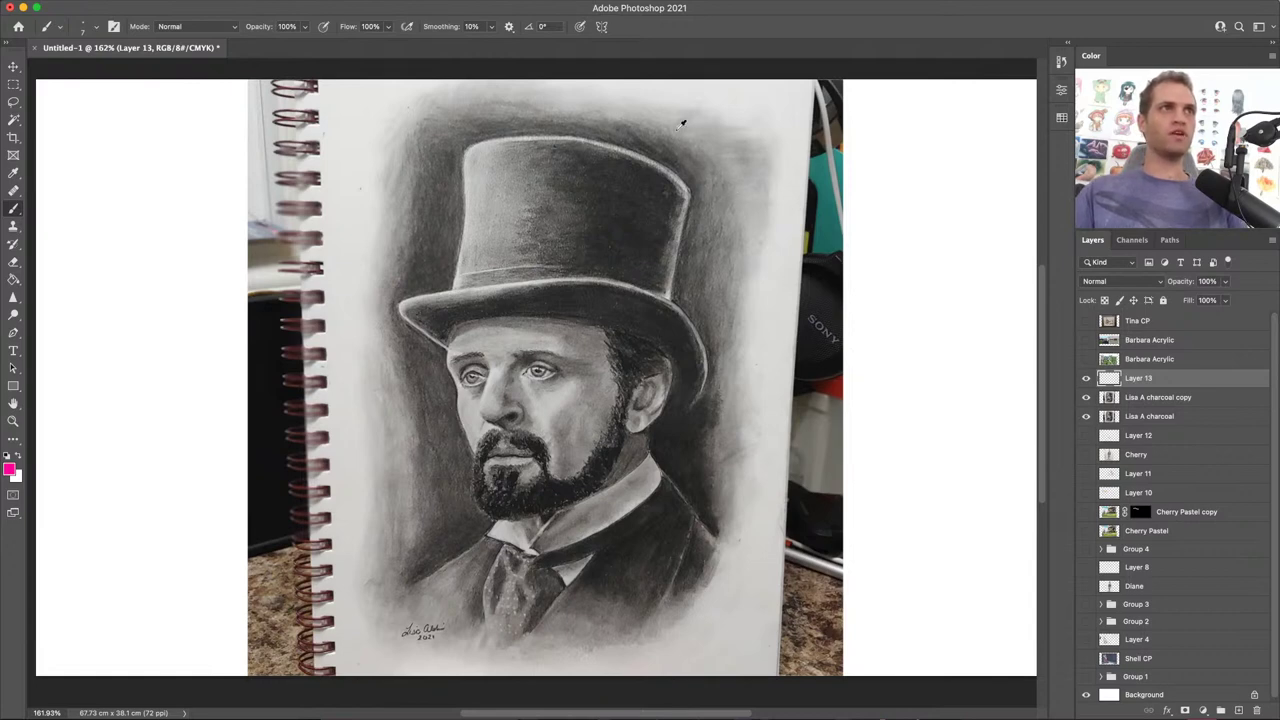
{"action": "left_click", "coordinate": [700, 268], "text": "alt"}
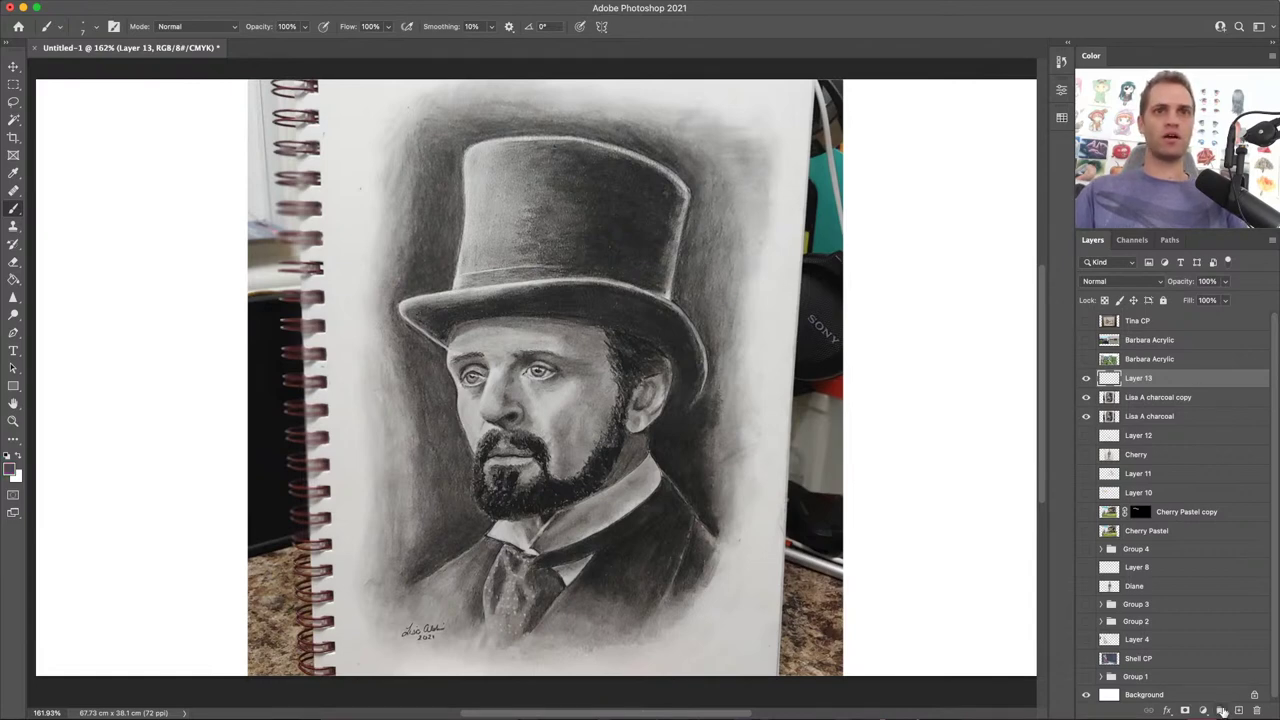
{"action": "left_click", "coordinate": [1221, 710]}
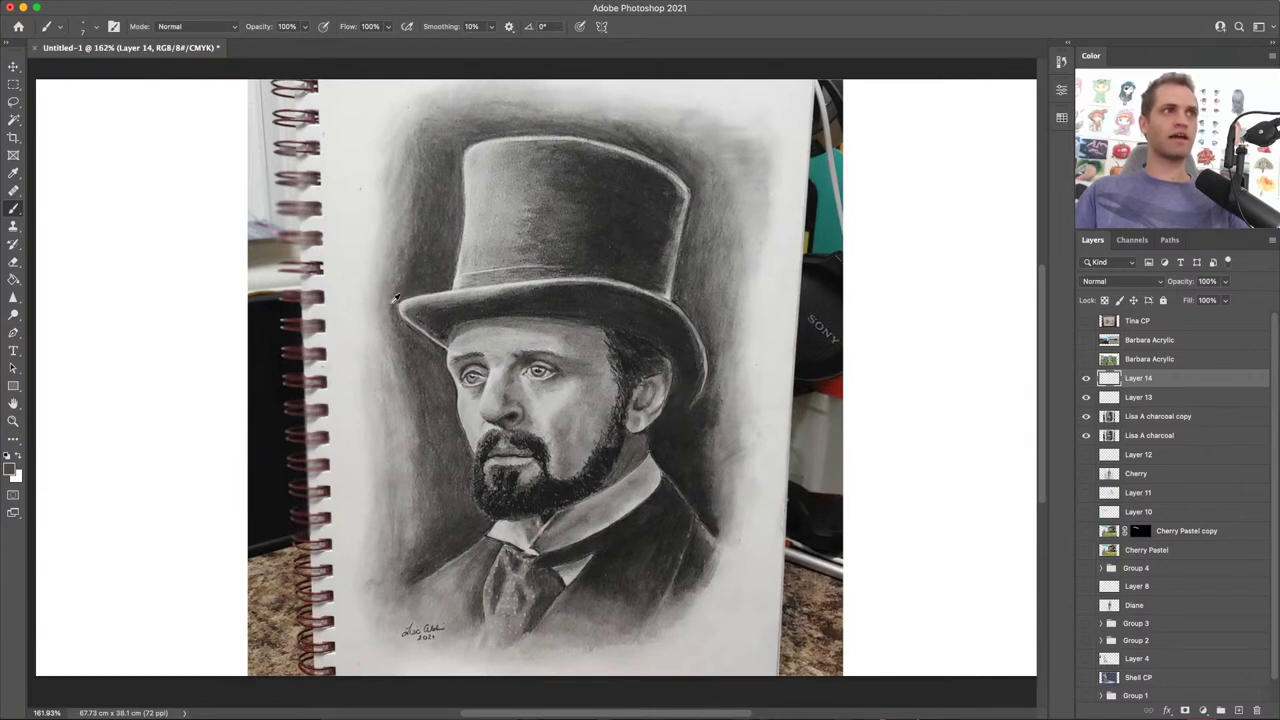
Step: Try shading the background in front of the man's beard with dark grey at 100% flow
{"action": "mouse_move", "coordinate": [420, 470]}
{"action": "left_mouse_down"}
{"action": "mouse_move", "coordinate": [447, 472]}
{"action": "mouse_move", "coordinate": [462, 500]}
{"action": "left_mouse_up"}
{"action": "left_click_drag", "start_coordinate": [410, 540], "coordinate": [385, 420]}
{"action": "mouse_move", "coordinate": [414, 500]}
{"action": "left_mouse_down"}
{"action": "mouse_move", "coordinate": [449, 491]}
{"action": "mouse_move", "coordinate": [432, 516]}
{"action": "left_mouse_up"}
{"action": "key", "text": "ctrl+z"}
Step: Set the brush flow to 19% and smooth dark grey over the background in front of the face, from hat brim to shoulder
{"action": "left_click", "coordinate": [381, 26]}
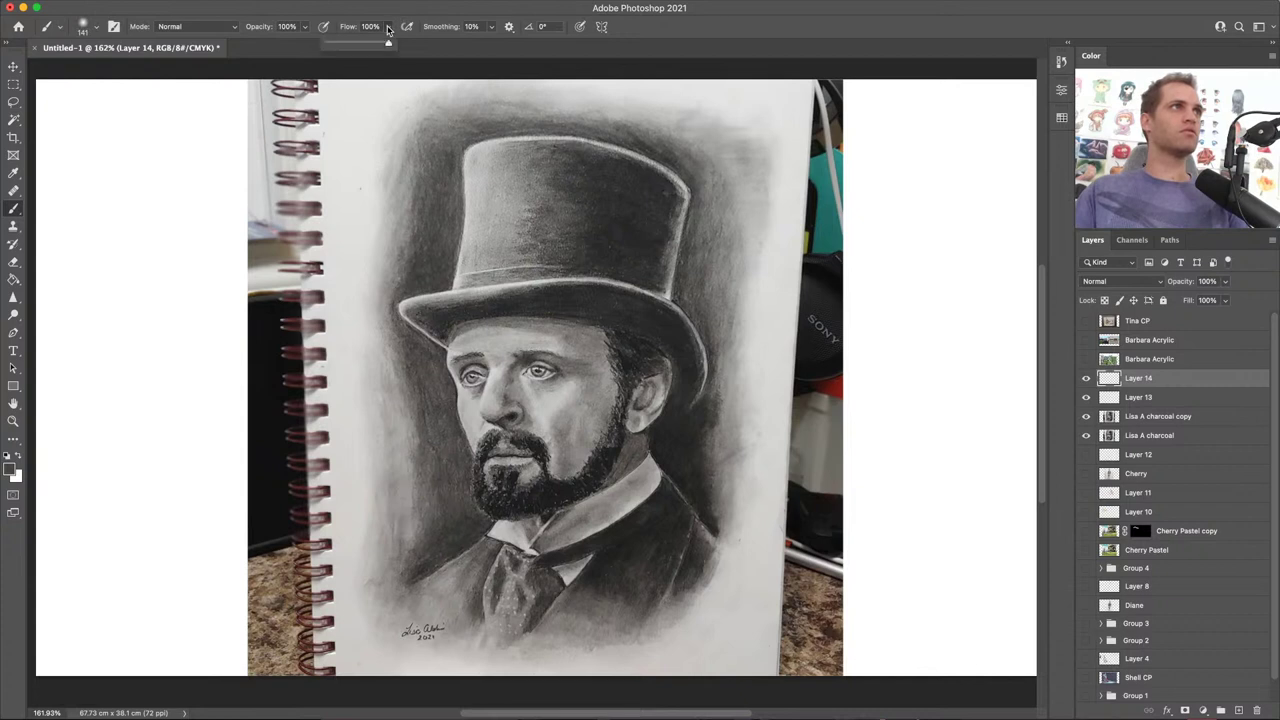
{"action": "left_click_drag", "start_coordinate": [340, 48], "coordinate": [329, 48]}
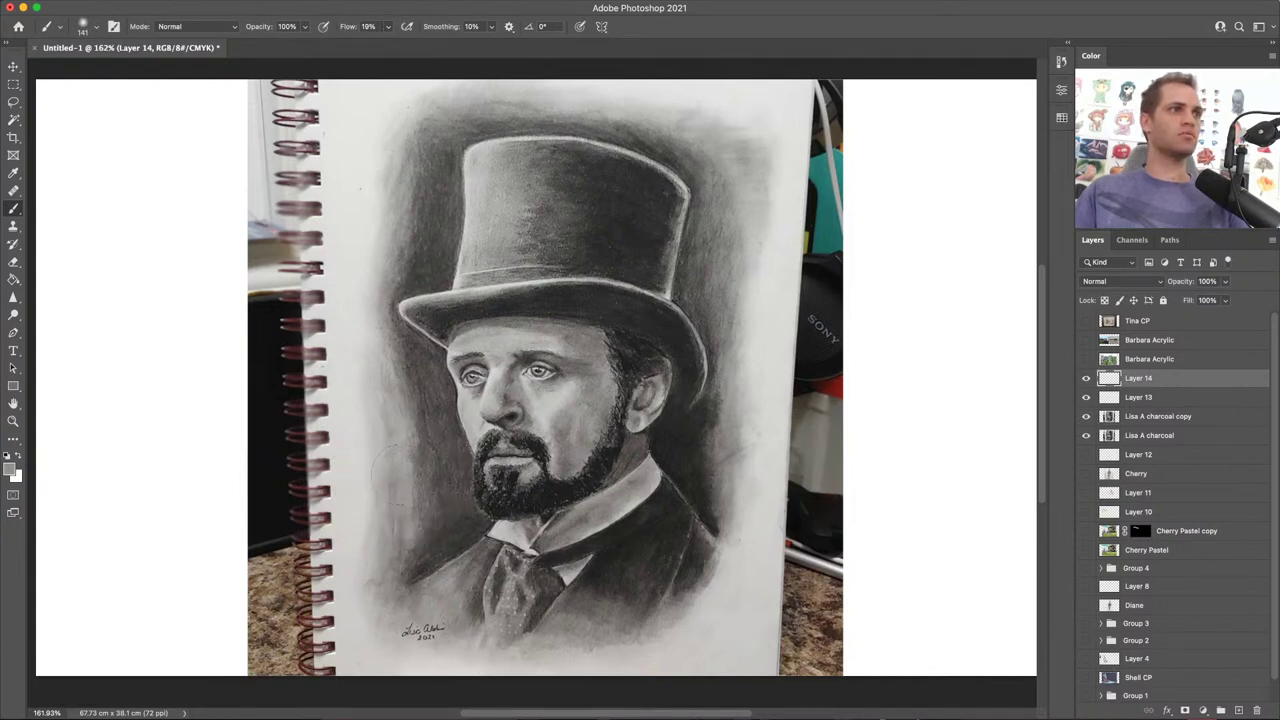
{"action": "mouse_move", "coordinate": [449, 488]}
{"action": "left_mouse_down"}
{"action": "mouse_move", "coordinate": [478, 488]}
{"action": "mouse_move", "coordinate": [402, 560]}
{"action": "mouse_move", "coordinate": [372, 400]}
{"action": "left_mouse_up"}
{"action": "key", "text": "shift+1"}
{"action": "key", "text": "shift+9"}
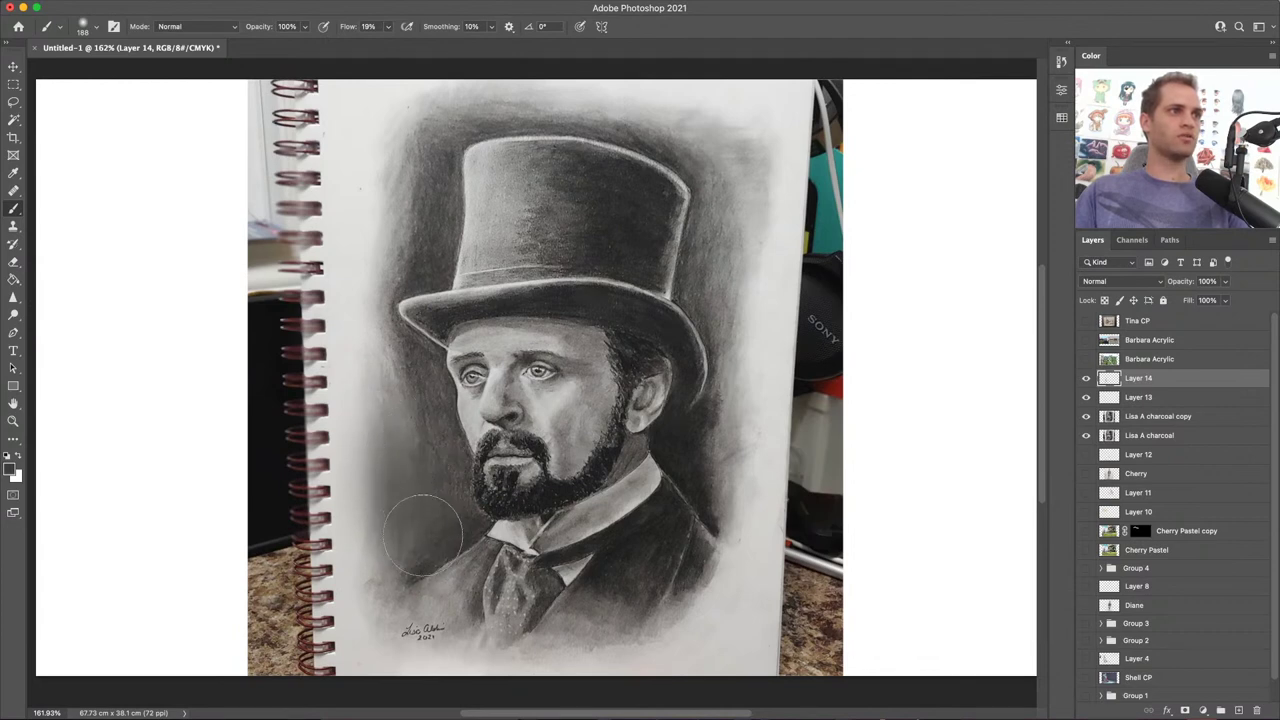
{"action": "mouse_move", "coordinate": [418, 405]}
{"action": "left_mouse_down"}
{"action": "mouse_move", "coordinate": [428, 457]}
{"action": "mouse_move", "coordinate": [420, 440]}
{"action": "mouse_move", "coordinate": [414, 451]}
{"action": "mouse_move", "coordinate": [380, 348]}
{"action": "left_mouse_up"}
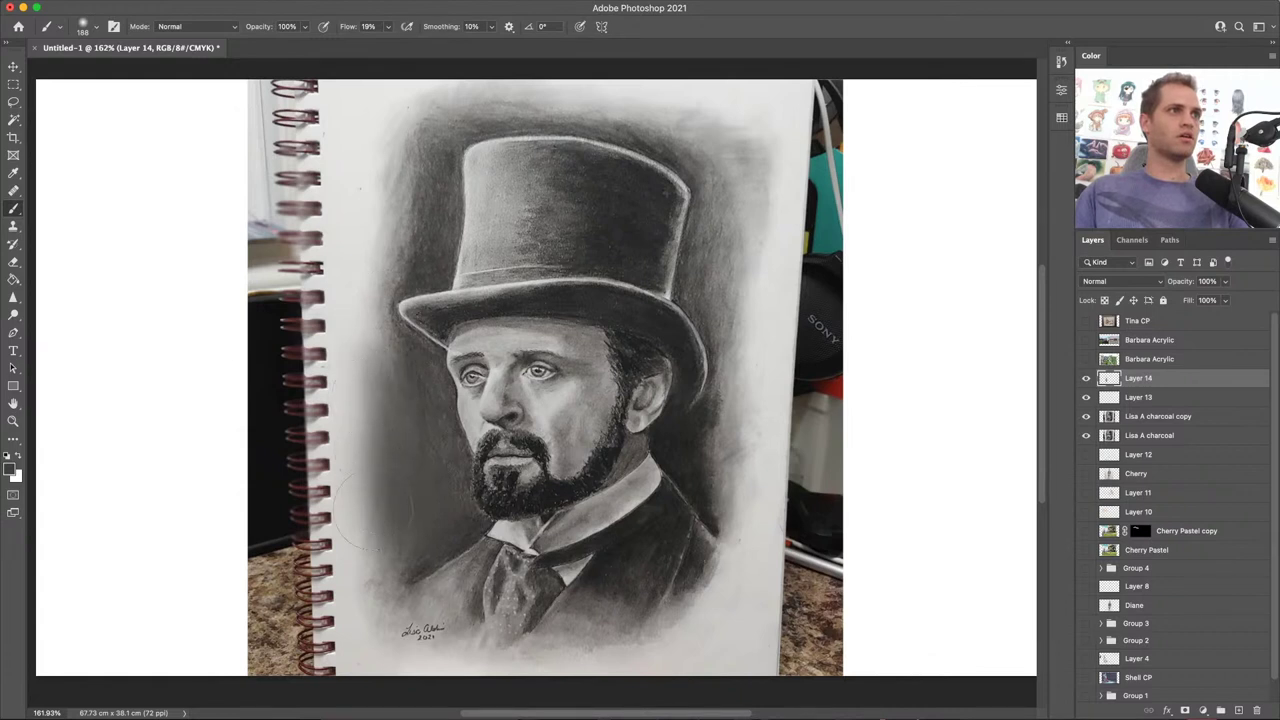
{"action": "mouse_move", "coordinate": [362, 560]}
{"action": "left_mouse_down"}
{"action": "mouse_move", "coordinate": [378, 296]}
{"action": "mouse_move", "coordinate": [400, 320]}
{"action": "left_mouse_up"}
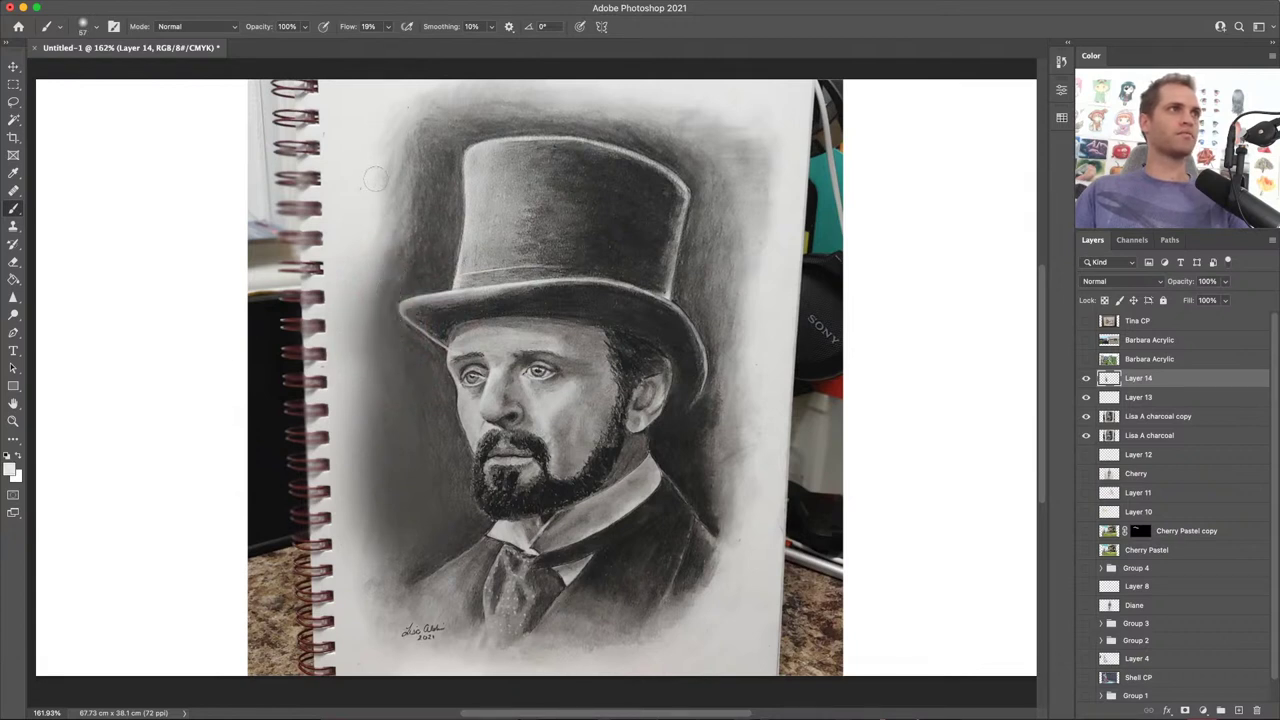
Step: Clean the vignette's outer edges with paper colour using a 128 px brush, and deepen the background behind the hat and ear with dark grey
{"action": "left_click_drag", "start_coordinate": [376, 180], "coordinate": [415, 180]}
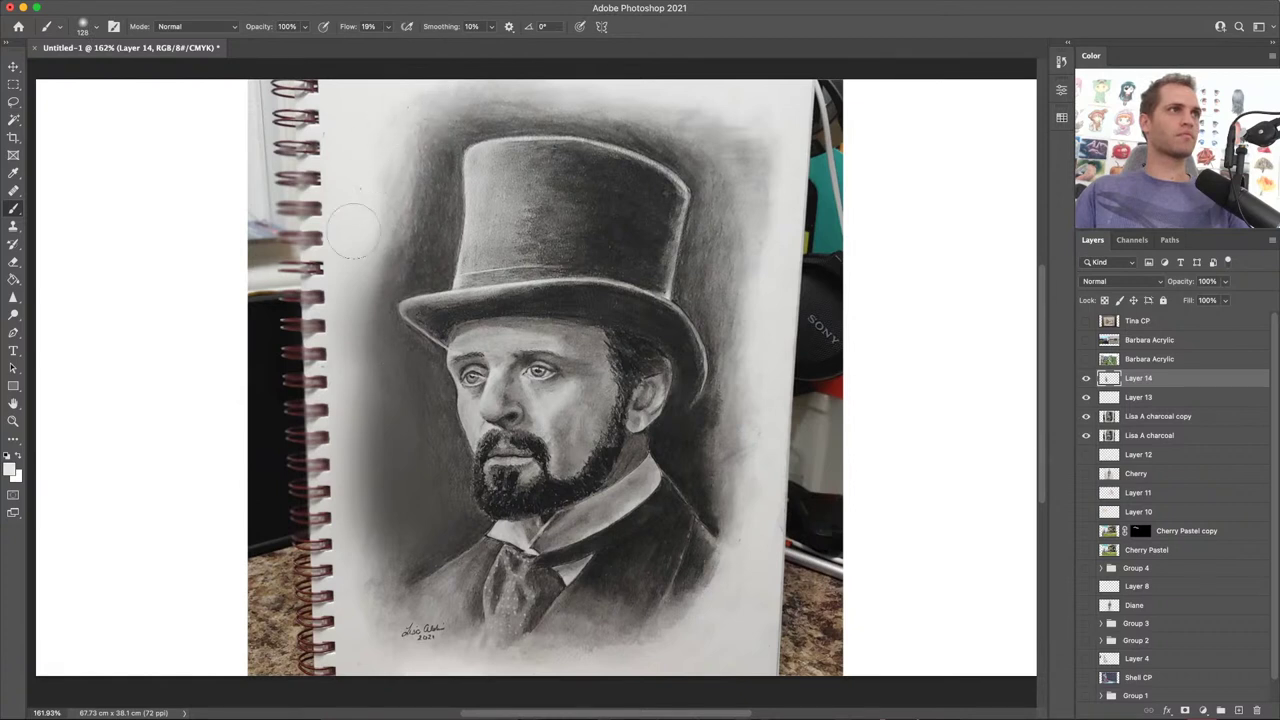
{"action": "mouse_move", "coordinate": [736, 108]}
{"action": "left_mouse_down"}
{"action": "mouse_move", "coordinate": [704, 112]}
{"action": "mouse_move", "coordinate": [760, 200]}
{"action": "mouse_move", "coordinate": [750, 170]}
{"action": "mouse_move", "coordinate": [796, 400]}
{"action": "mouse_move", "coordinate": [794, 520]}
{"action": "left_mouse_up"}
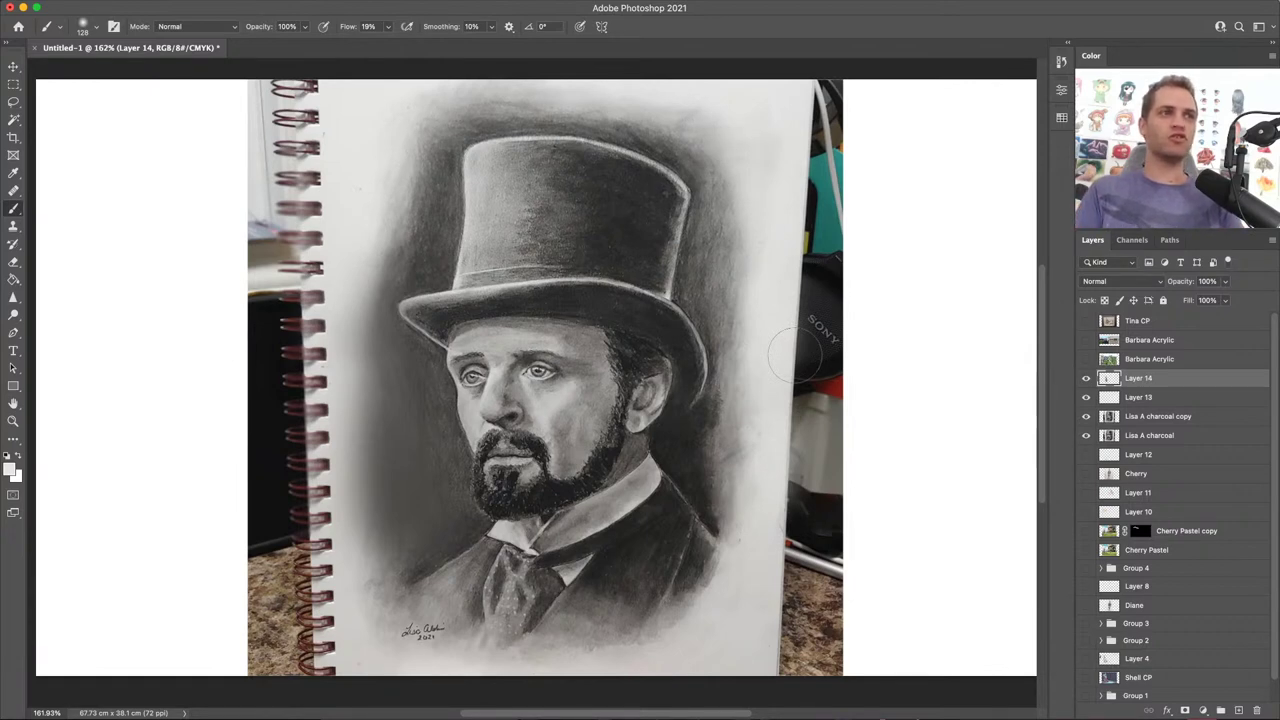
{"action": "left_click", "coordinate": [424, 228], "text": "alt"}
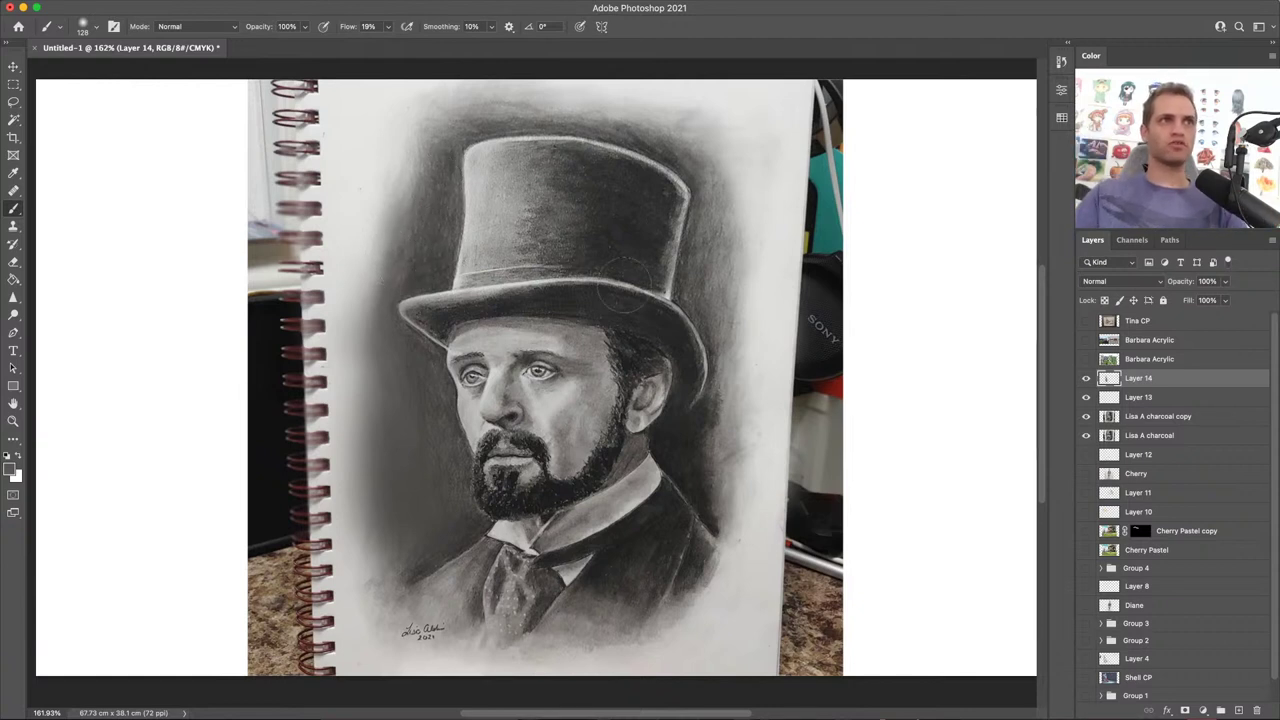
{"action": "mouse_move", "coordinate": [705, 457]}
{"action": "left_mouse_down"}
{"action": "mouse_move", "coordinate": [715, 408]}
{"action": "mouse_move", "coordinate": [725, 512]}
{"action": "mouse_move", "coordinate": [711, 517]}
{"action": "mouse_move", "coordinate": [718, 272]}
{"action": "mouse_move", "coordinate": [732, 360]}
{"action": "mouse_move", "coordinate": [722, 428]}
{"action": "mouse_move", "coordinate": [737, 255]}
{"action": "mouse_move", "coordinate": [711, 292]}
{"action": "mouse_move", "coordinate": [709, 327]}
{"action": "mouse_move", "coordinate": [684, 268]}
{"action": "mouse_move", "coordinate": [692, 308]}
{"action": "mouse_move", "coordinate": [705, 192]}
{"action": "mouse_move", "coordinate": [710, 293]}
{"action": "left_mouse_up"}
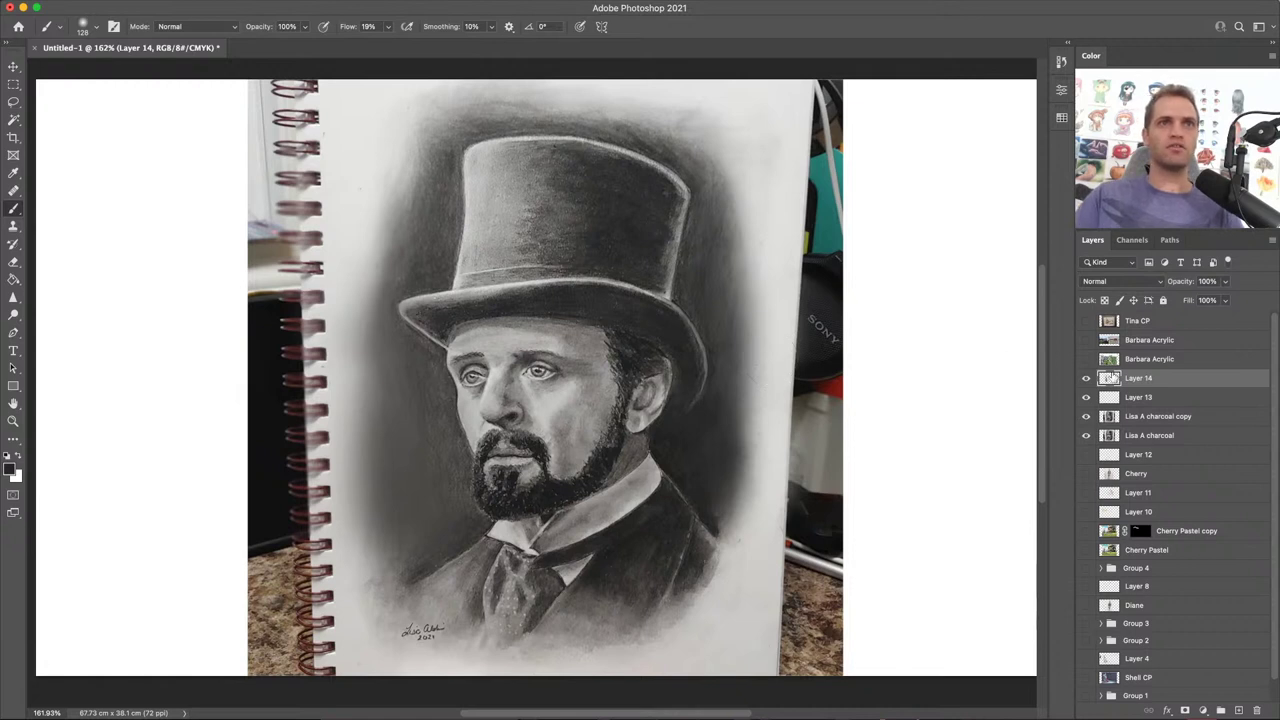
Step: Toggle the background shading layer's visibility to compare the smoothed vignette with the original, leaving the layer visible
{"action": "left_click", "coordinate": [1086, 379]}
{"action": "left_click", "coordinate": [1087, 380]}
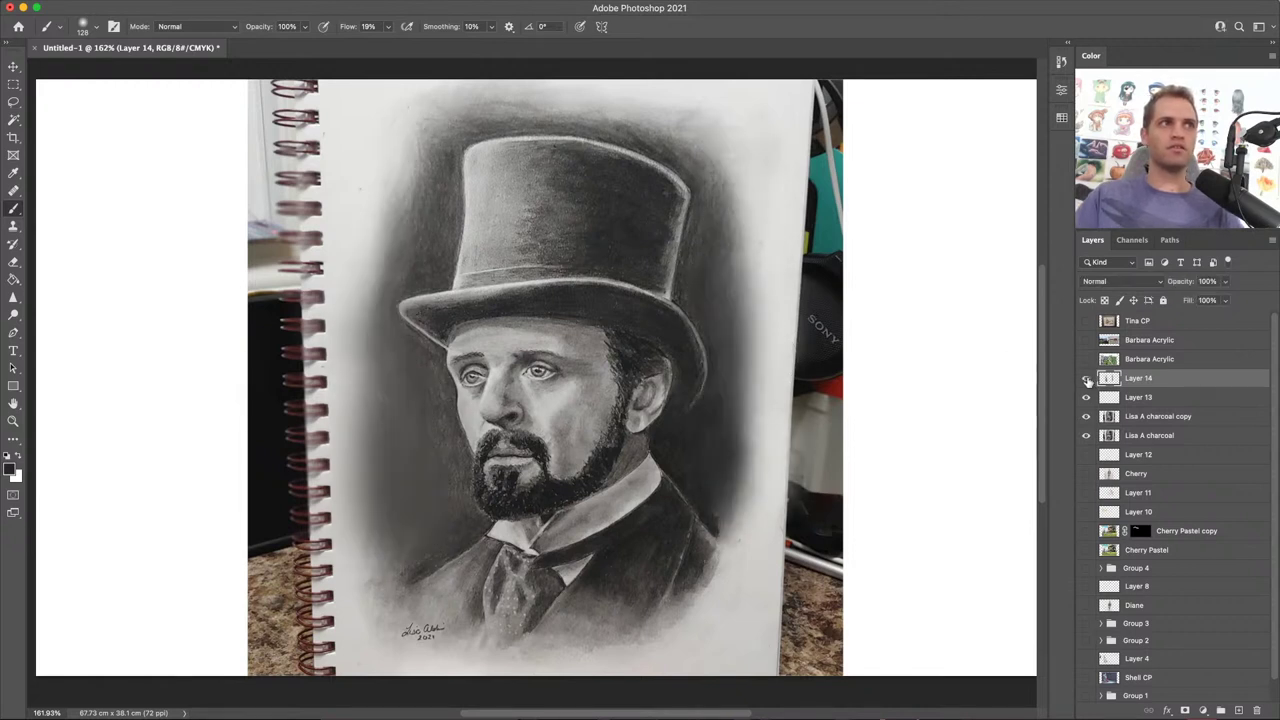
{"action": "left_click", "coordinate": [1087, 380]}
{"action": "left_click", "coordinate": [1087, 380]}
{"action": "left_click", "coordinate": [1087, 380]}
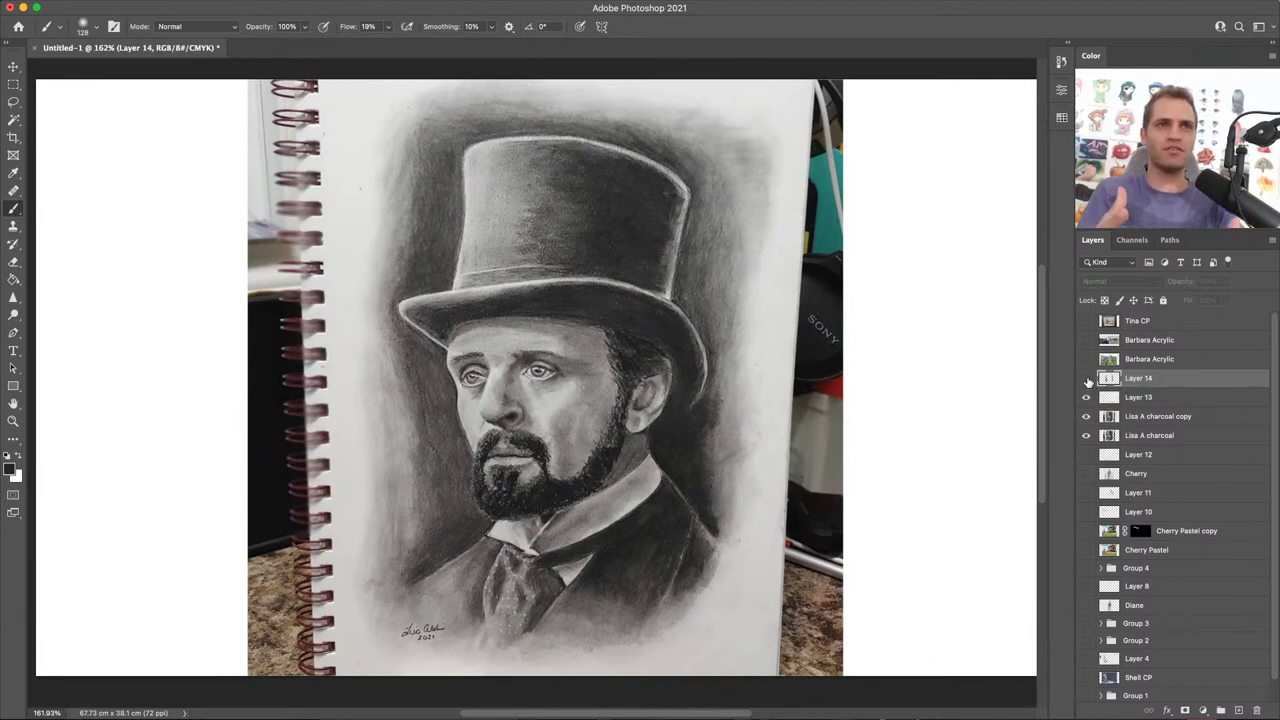
{"action": "left_click", "coordinate": [1087, 379]}
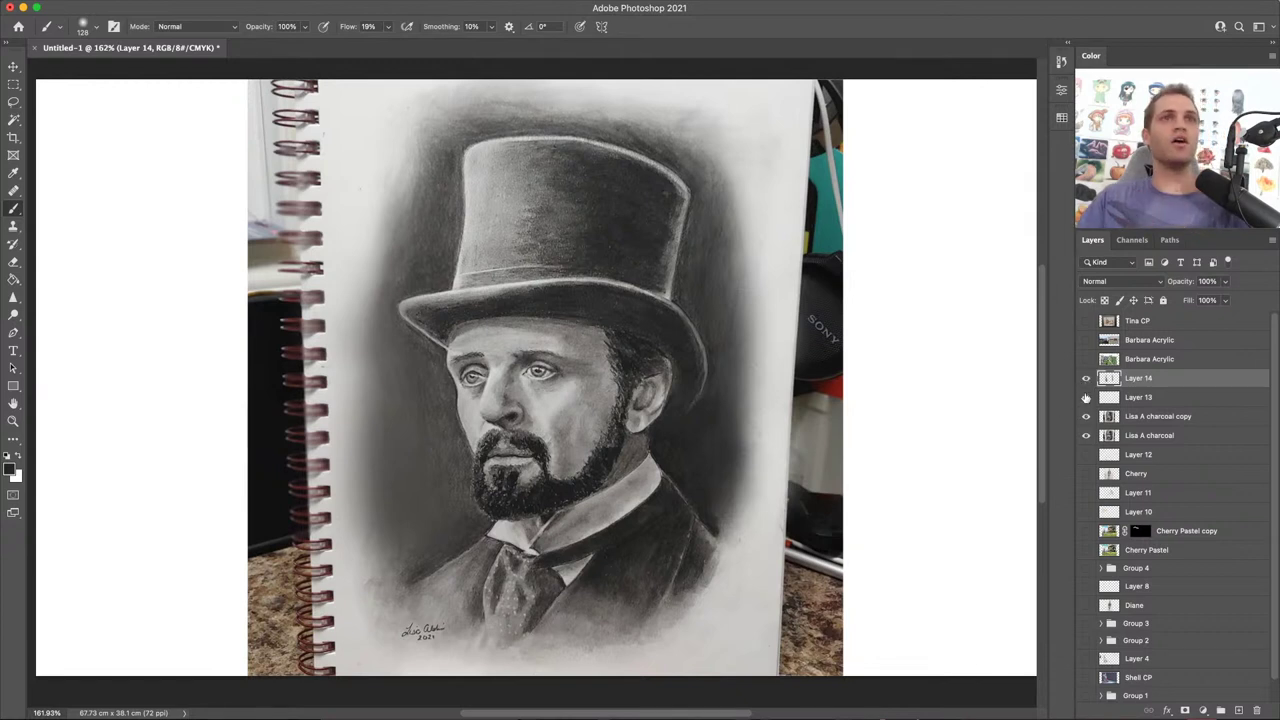
Step: Group the charcoal portrait's layers, hide the group, and show the acrylic painting of mossy trees beside its reference photo
{"action": "left_click", "coordinate": [1189, 440], "text": "shift"}
{"action": "key", "text": "super+g"}
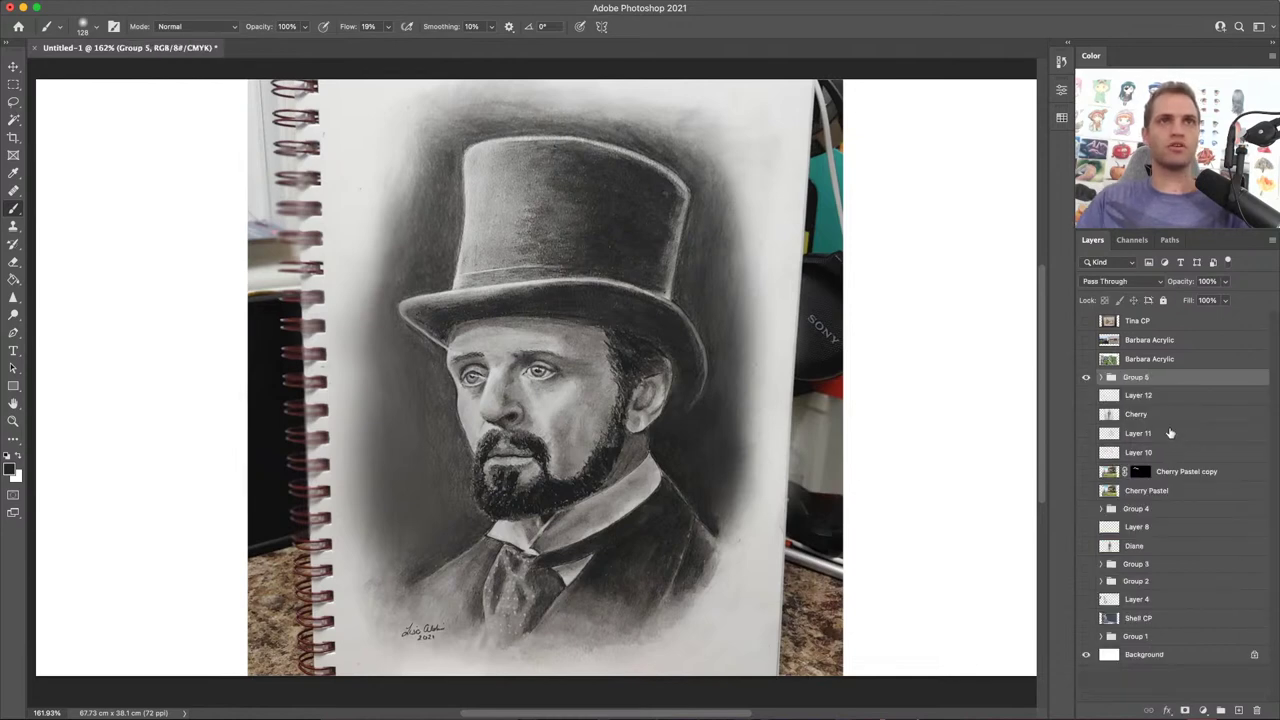
{"action": "left_click", "coordinate": [1087, 377]}
{"action": "left_click", "coordinate": [1087, 358]}
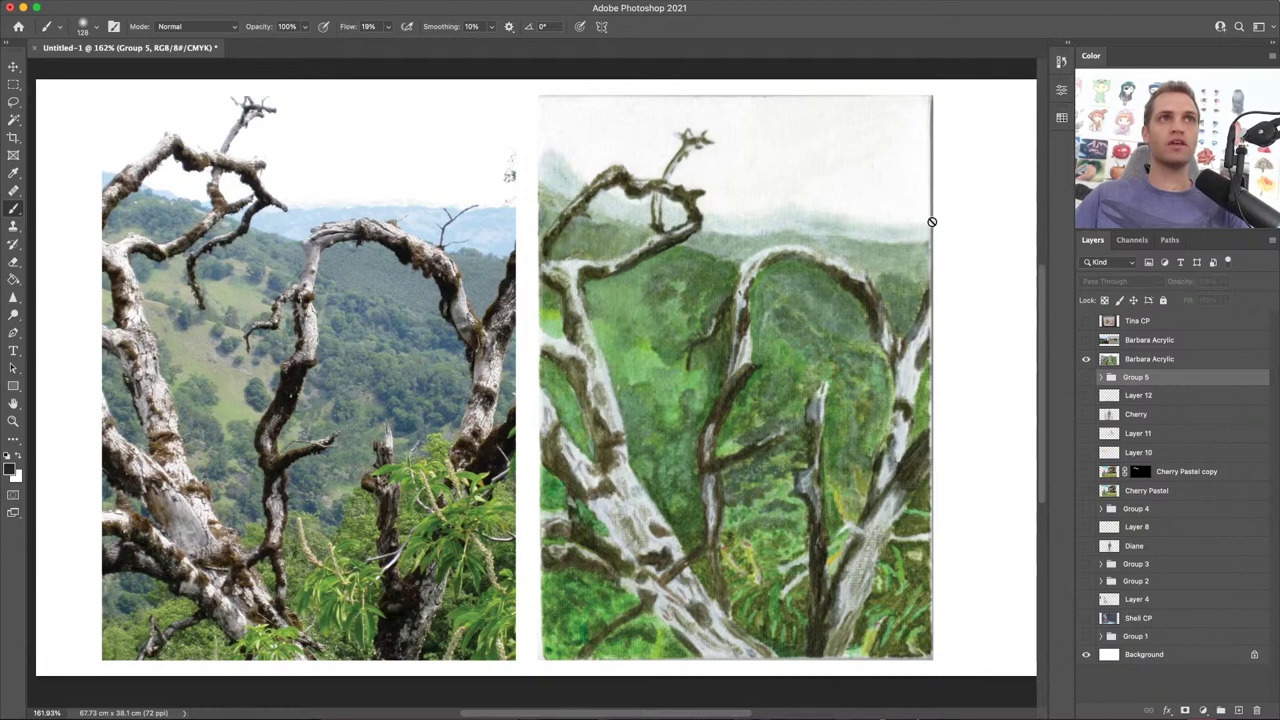
Step: On a new layer above the tree painting, brush soft pale blue-grey haze over the distant hills with a 119 px brush at 19% flow
{"action": "left_click", "coordinate": [1192, 360]}
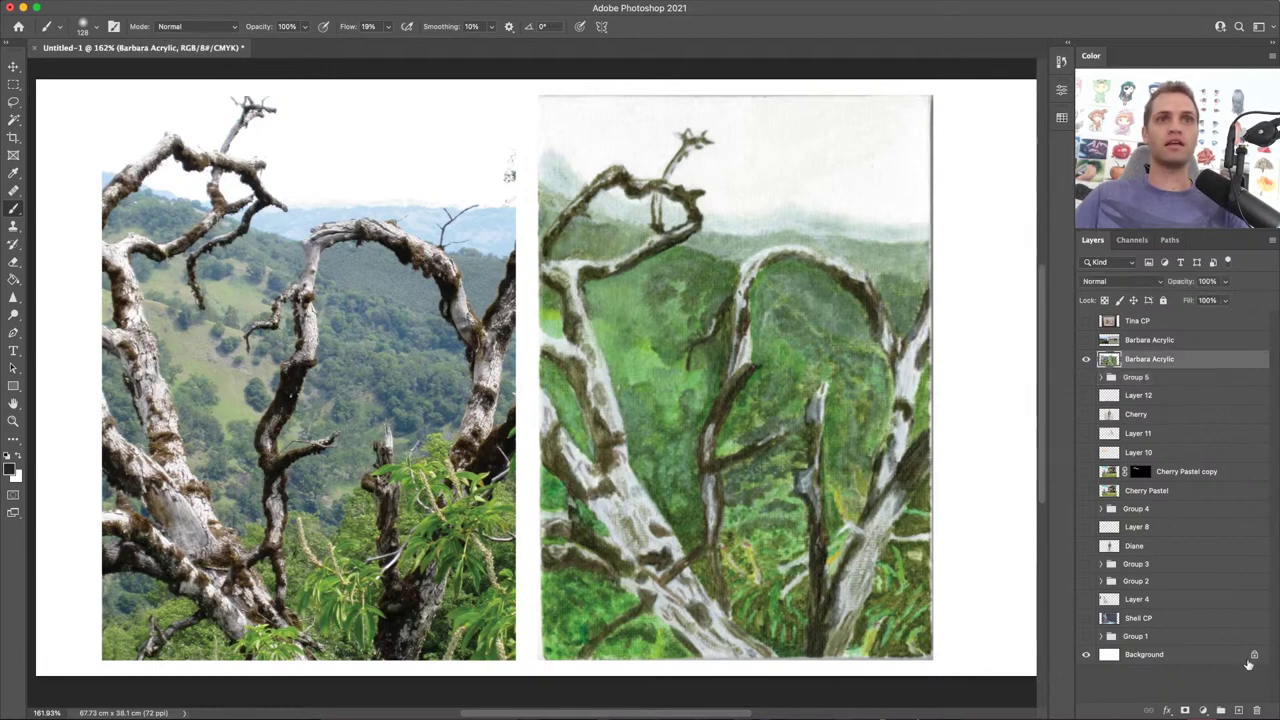
{"action": "left_click", "coordinate": [1239, 711]}
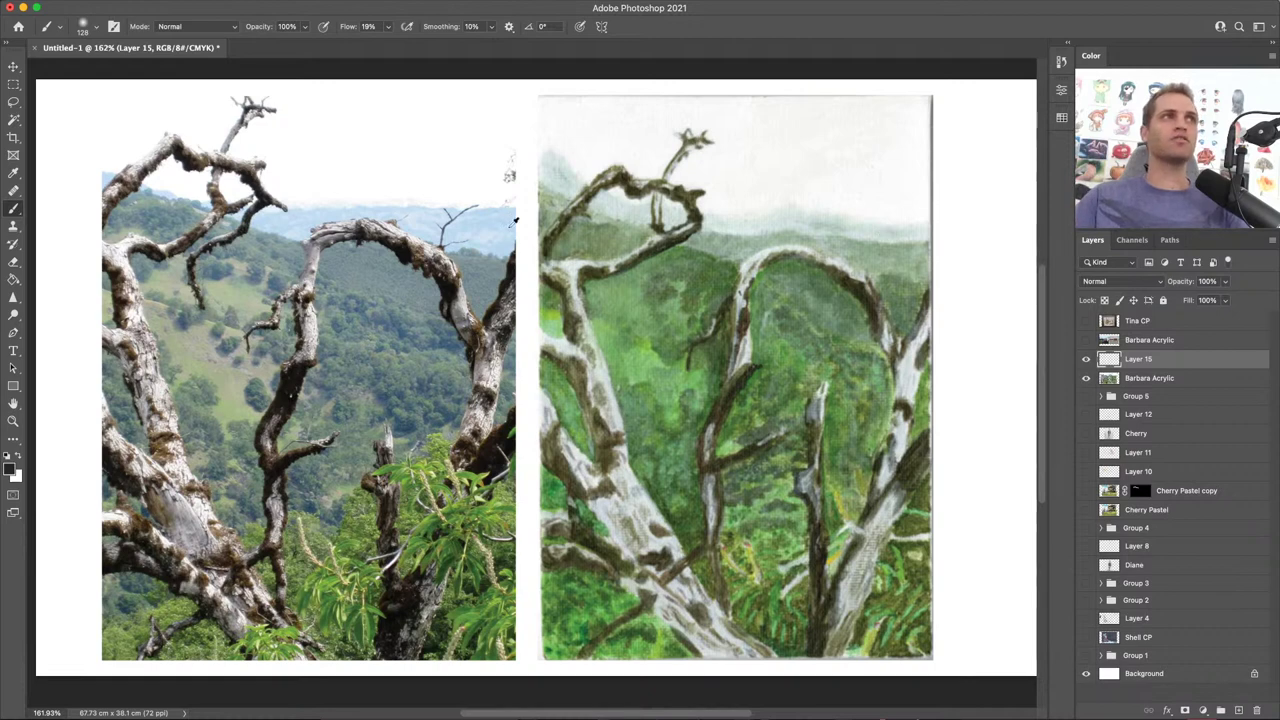
{"action": "left_click_drag", "start_coordinate": [489, 224], "coordinate": [484, 208]}
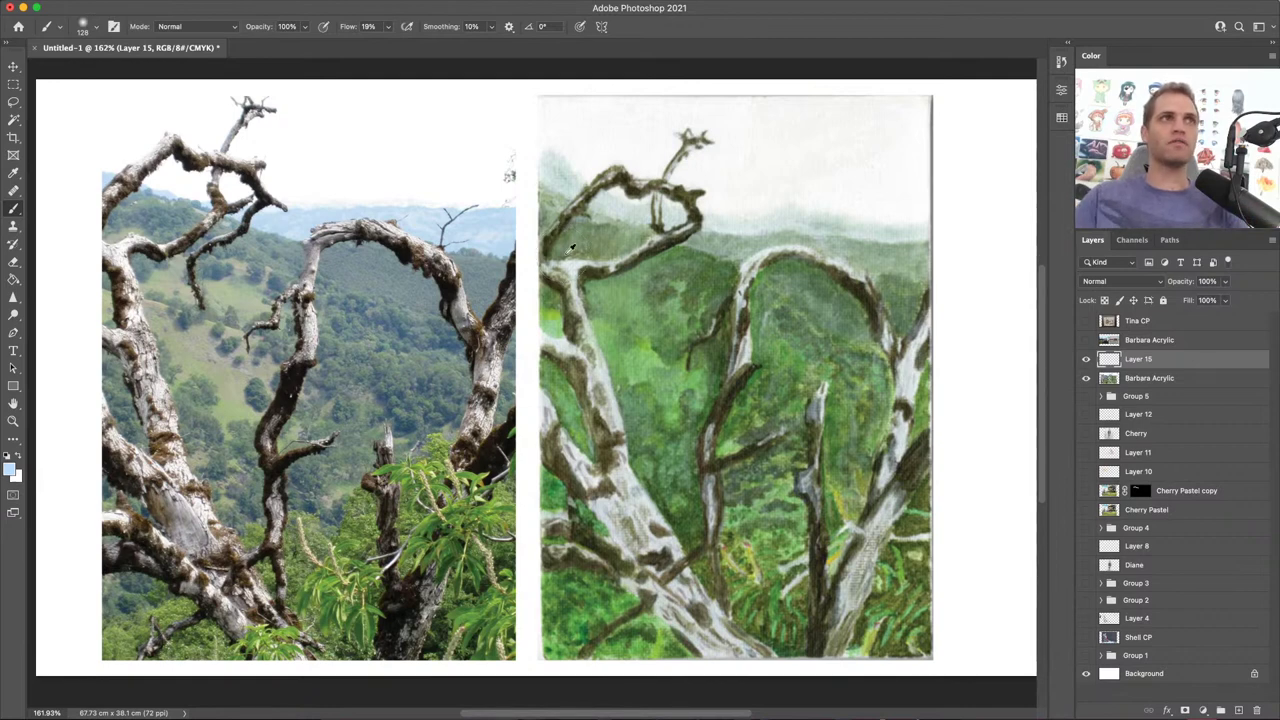
{"action": "left_click_drag", "start_coordinate": [794, 214], "coordinate": [776, 217]}
{"action": "mouse_move", "coordinate": [857, 238]}
{"action": "left_mouse_down"}
{"action": "mouse_move", "coordinate": [880, 255]}
{"action": "mouse_move", "coordinate": [870, 270]}
{"action": "mouse_move", "coordinate": [935, 255]}
{"action": "mouse_move", "coordinate": [830, 232]}
{"action": "mouse_move", "coordinate": [790, 248]}
{"action": "mouse_move", "coordinate": [684, 228]}
{"action": "mouse_move", "coordinate": [560, 176]}
{"action": "mouse_move", "coordinate": [900, 272]}
{"action": "mouse_move", "coordinate": [915, 252]}
{"action": "mouse_move", "coordinate": [905, 280]}
{"action": "mouse_move", "coordinate": [915, 248]}
{"action": "left_mouse_up"}
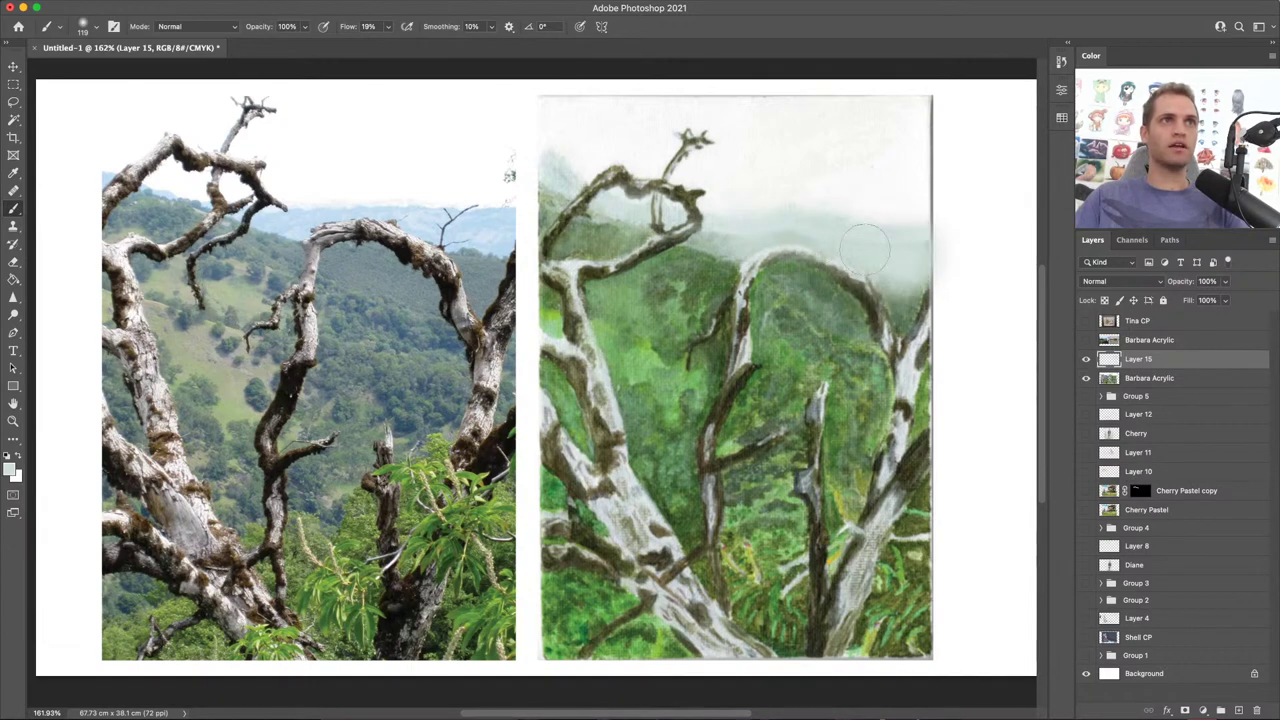
Step: Brush soft muted green haze over the midground foliage between and behind the tree trunks with a 142 px brush
{"action": "left_click_drag", "start_coordinate": [795, 331], "coordinate": [810, 331]}
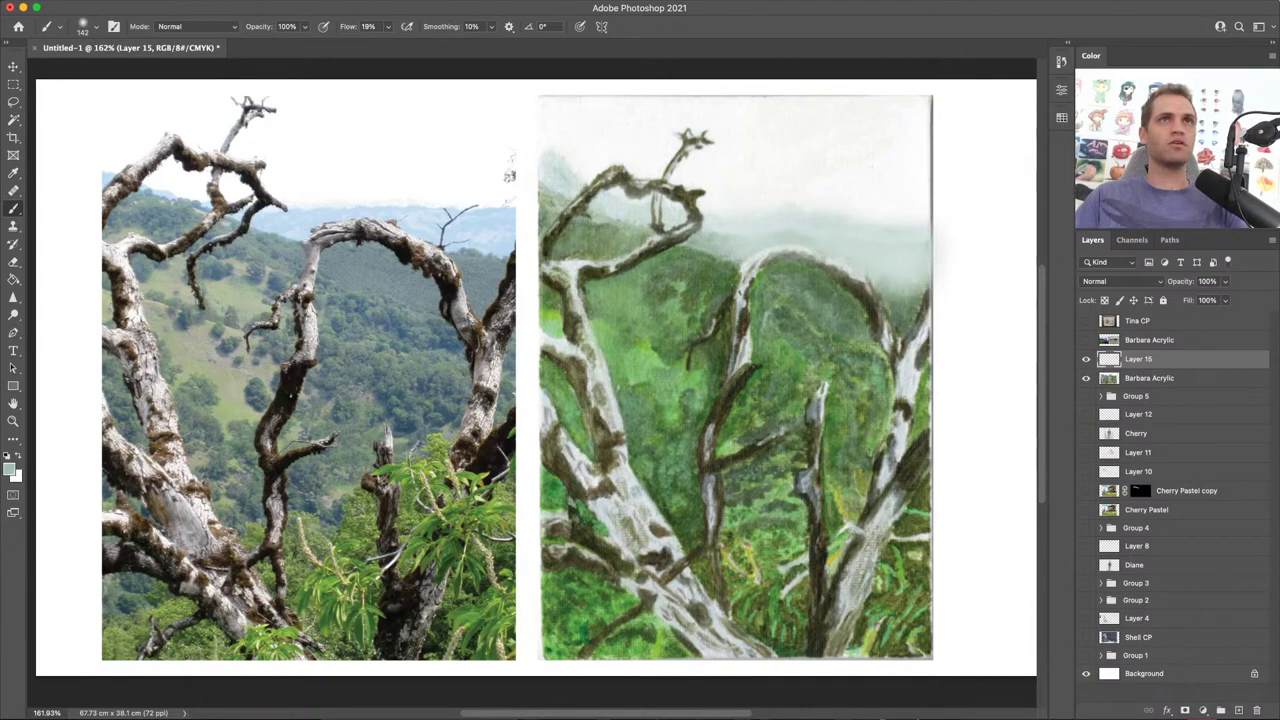
{"action": "mouse_move", "coordinate": [805, 266]}
{"action": "left_mouse_down"}
{"action": "mouse_move", "coordinate": [765, 315]}
{"action": "mouse_move", "coordinate": [775, 372]}
{"action": "mouse_move", "coordinate": [745, 428]}
{"action": "mouse_move", "coordinate": [865, 295]}
{"action": "mouse_move", "coordinate": [855, 430]}
{"action": "mouse_move", "coordinate": [820, 515]}
{"action": "left_mouse_up"}
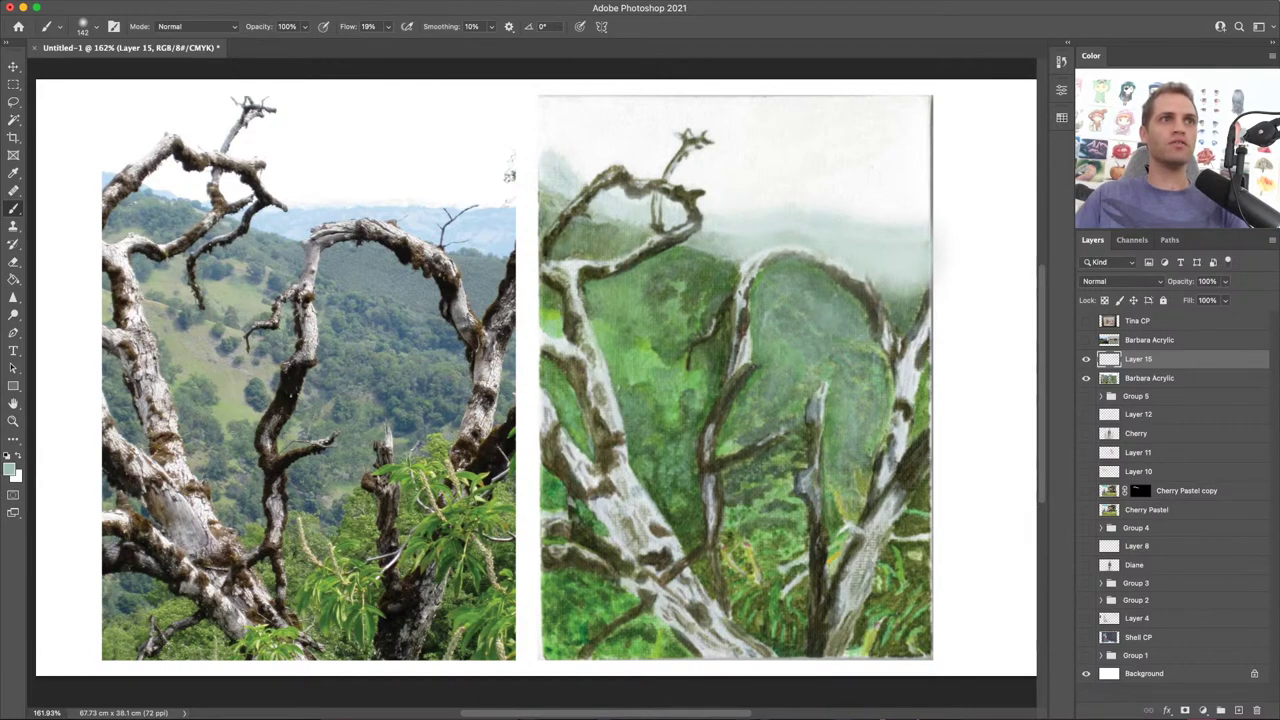
{"action": "mouse_move", "coordinate": [790, 445]}
{"action": "left_mouse_down"}
{"action": "mouse_move", "coordinate": [715, 535]}
{"action": "mouse_move", "coordinate": [650, 440]}
{"action": "mouse_move", "coordinate": [625, 355]}
{"action": "mouse_move", "coordinate": [655, 280]}
{"action": "mouse_move", "coordinate": [686, 312]}
{"action": "mouse_move", "coordinate": [672, 385]}
{"action": "left_mouse_up"}
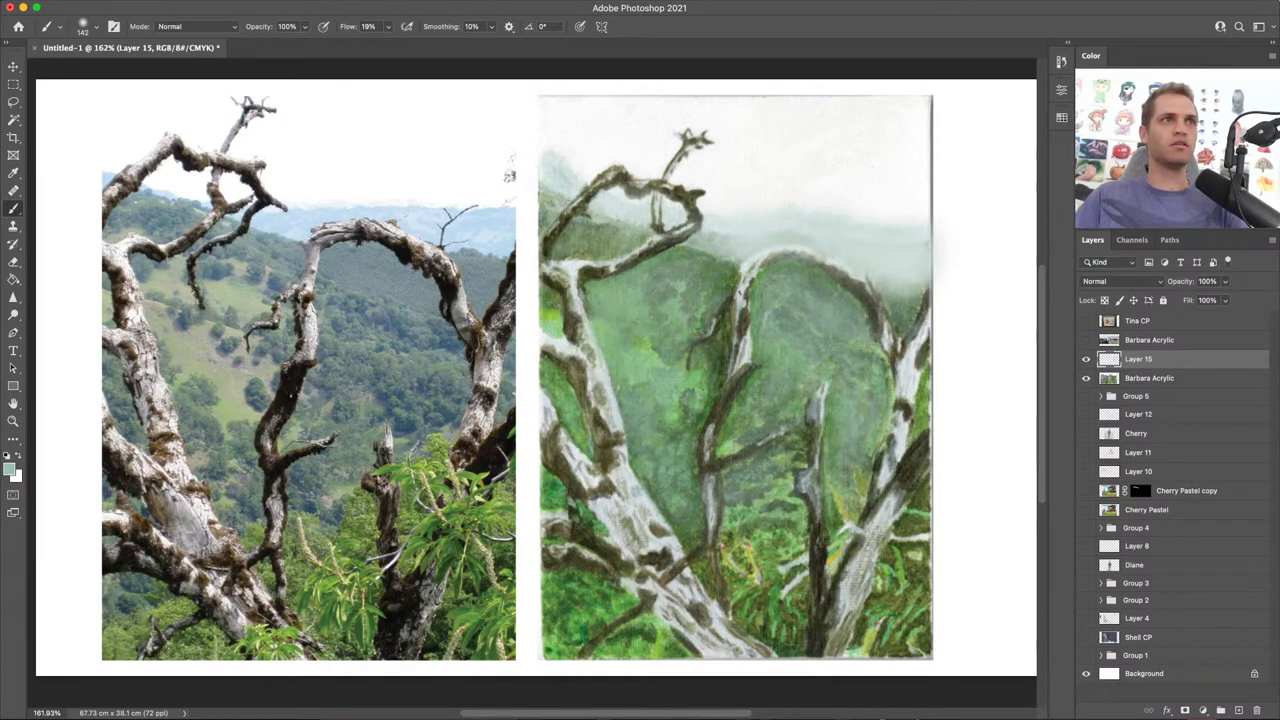
{"action": "left_click_drag", "start_coordinate": [700, 335], "coordinate": [706, 425]}
{"action": "mouse_move", "coordinate": [555, 235]}
{"action": "left_mouse_down"}
{"action": "mouse_move", "coordinate": [532, 310]}
{"action": "mouse_move", "coordinate": [535, 385]}
{"action": "mouse_move", "coordinate": [580, 415]}
{"action": "left_mouse_up"}
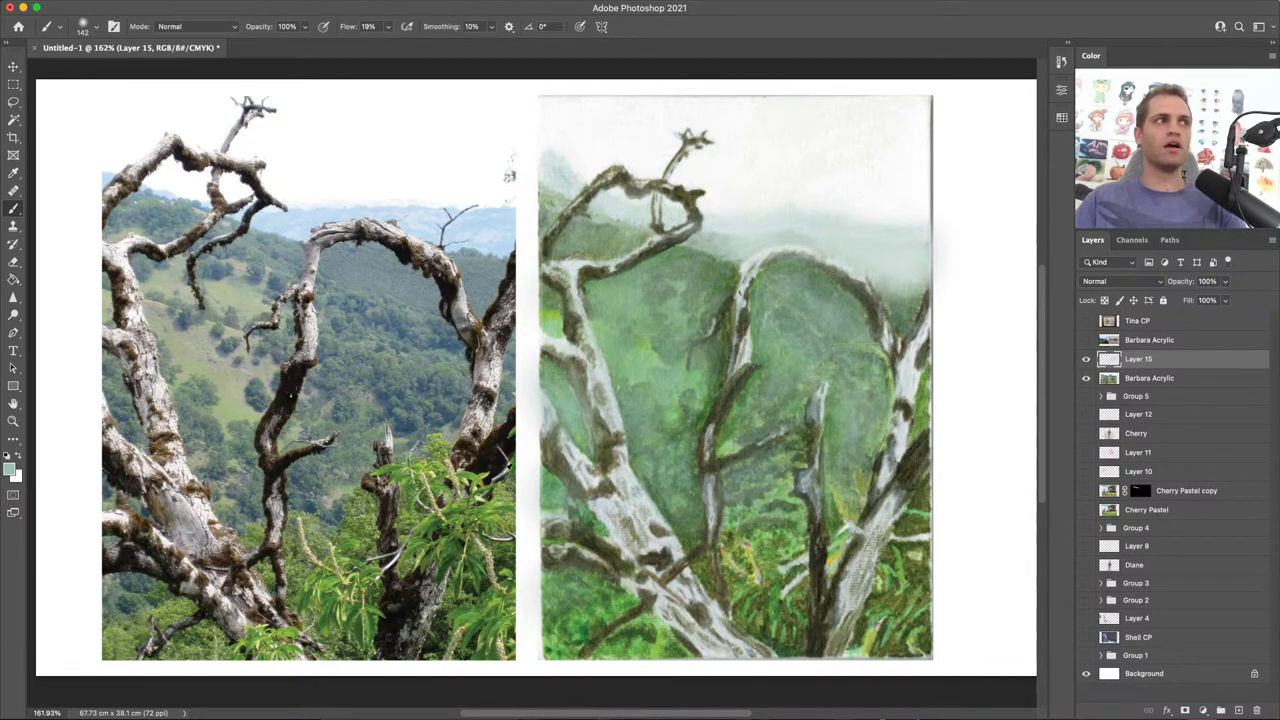
Step: Sample a warm grey from the photo's trunk and shade the painted trunks and branches with a 44 px brush
{"action": "left_click", "coordinate": [188, 510], "text": "alt"}
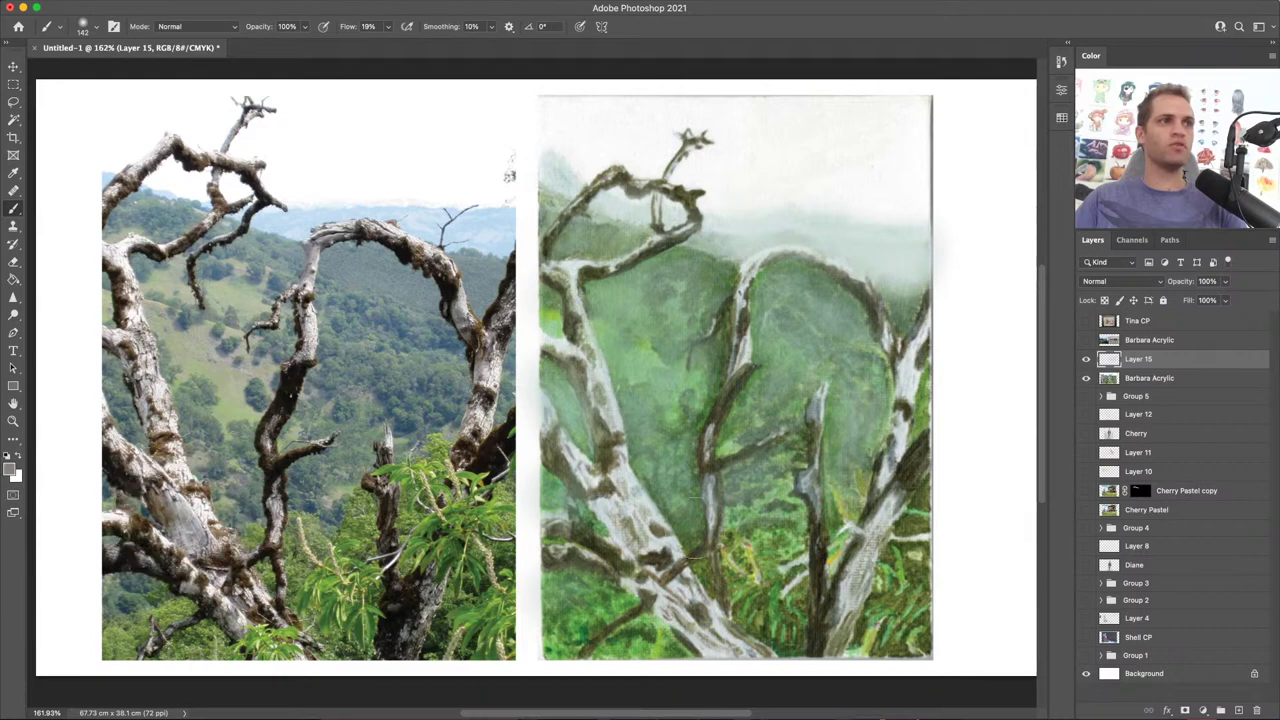
{"action": "left_click_drag", "start_coordinate": [699, 527], "coordinate": [652, 530]}
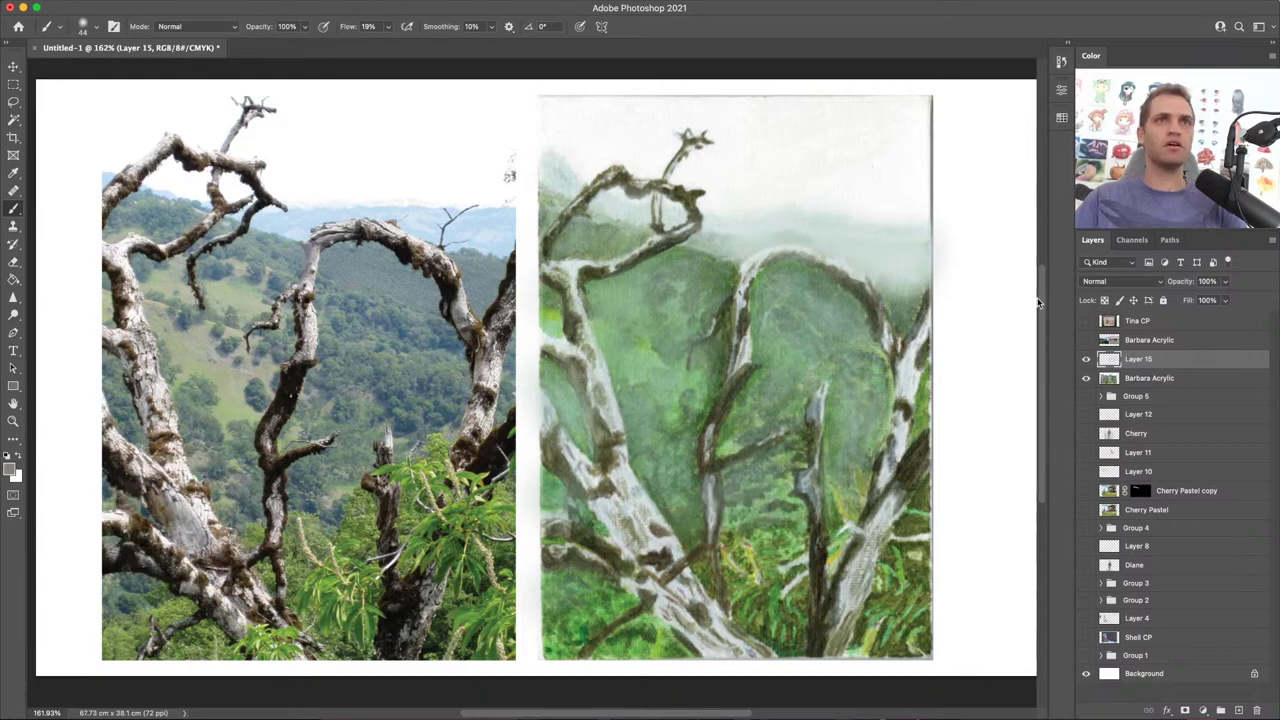
{"action": "left_click_drag", "start_coordinate": [654, 604], "coordinate": [734, 664]}
{"action": "mouse_move", "coordinate": [652, 558]}
{"action": "left_mouse_down"}
{"action": "mouse_move", "coordinate": [585, 476]}
{"action": "mouse_move", "coordinate": [625, 545]}
{"action": "mouse_move", "coordinate": [566, 468]}
{"action": "left_mouse_up"}
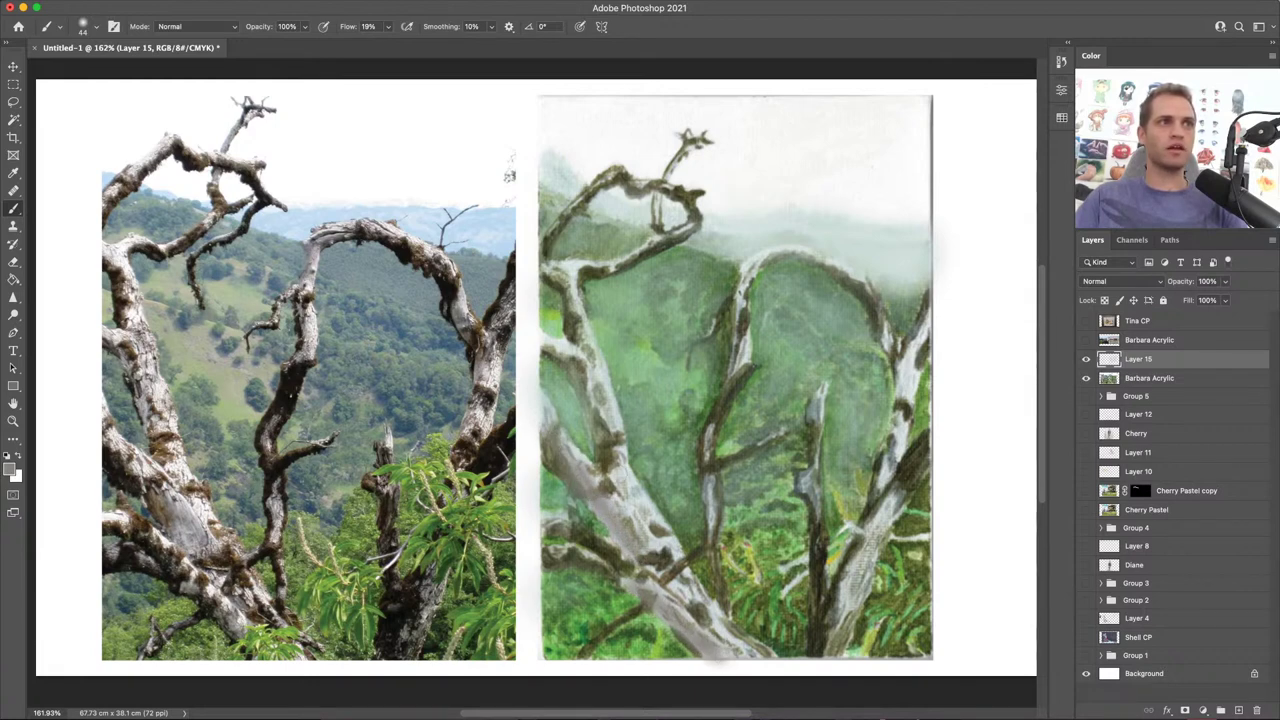
{"action": "mouse_move", "coordinate": [595, 405]}
{"action": "left_mouse_down"}
{"action": "mouse_move", "coordinate": [590, 365]}
{"action": "mouse_move", "coordinate": [550, 338]}
{"action": "mouse_move", "coordinate": [575, 268]}
{"action": "mouse_move", "coordinate": [547, 258]}
{"action": "left_mouse_up"}
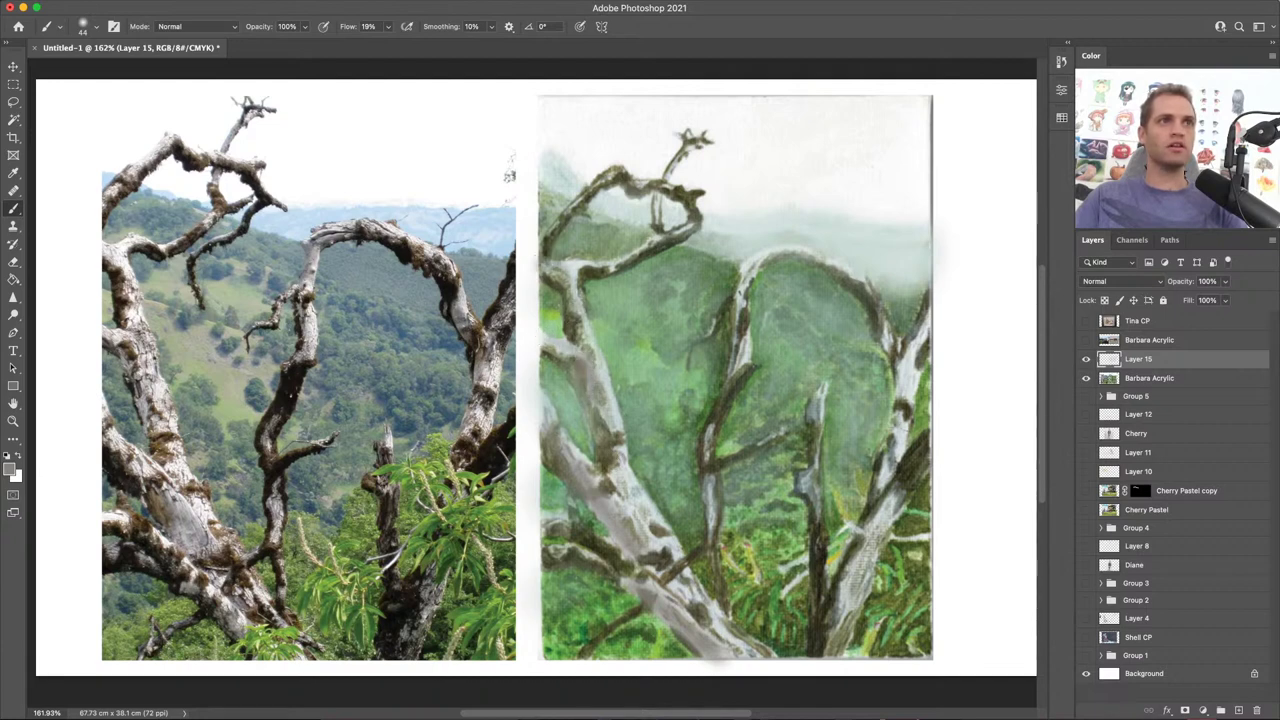
{"action": "mouse_move", "coordinate": [878, 492]}
{"action": "left_mouse_down"}
{"action": "mouse_move", "coordinate": [895, 380]}
{"action": "mouse_move", "coordinate": [884, 325]}
{"action": "mouse_move", "coordinate": [920, 338]}
{"action": "mouse_move", "coordinate": [914, 318]}
{"action": "mouse_move", "coordinate": [868, 322]}
{"action": "left_mouse_up"}
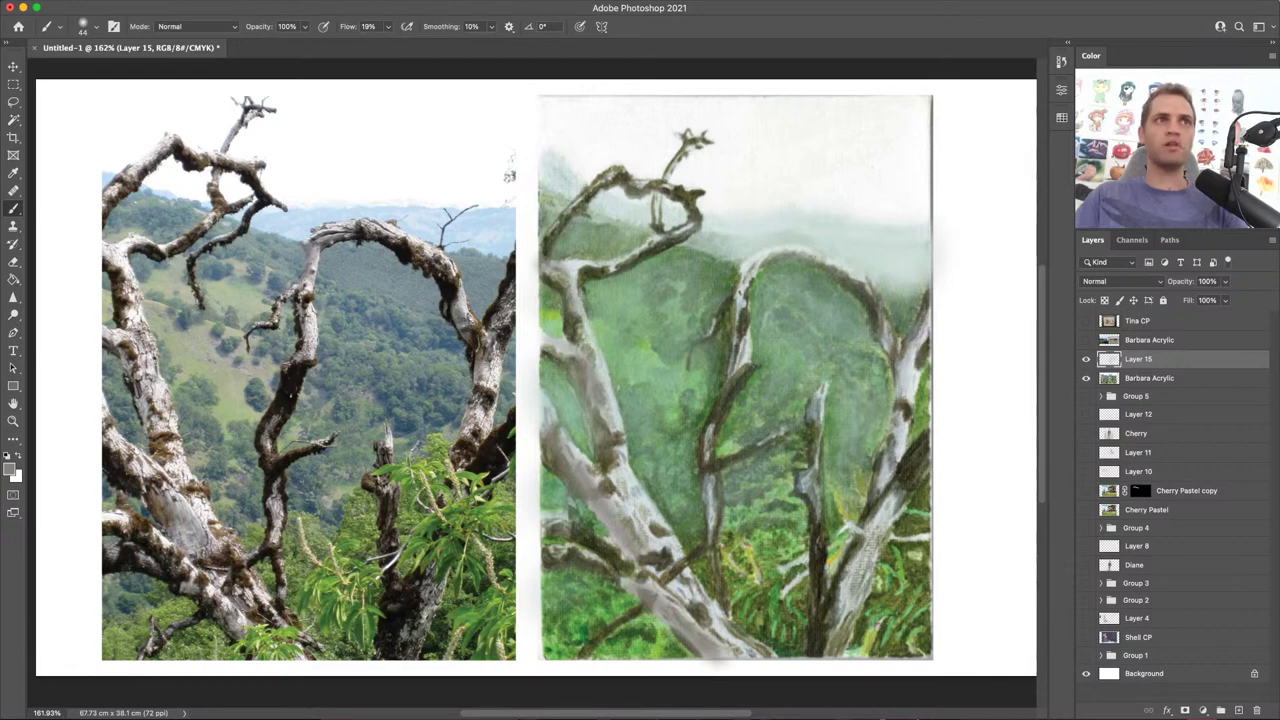
{"action": "left_click_drag", "start_coordinate": [858, 556], "coordinate": [820, 648]}
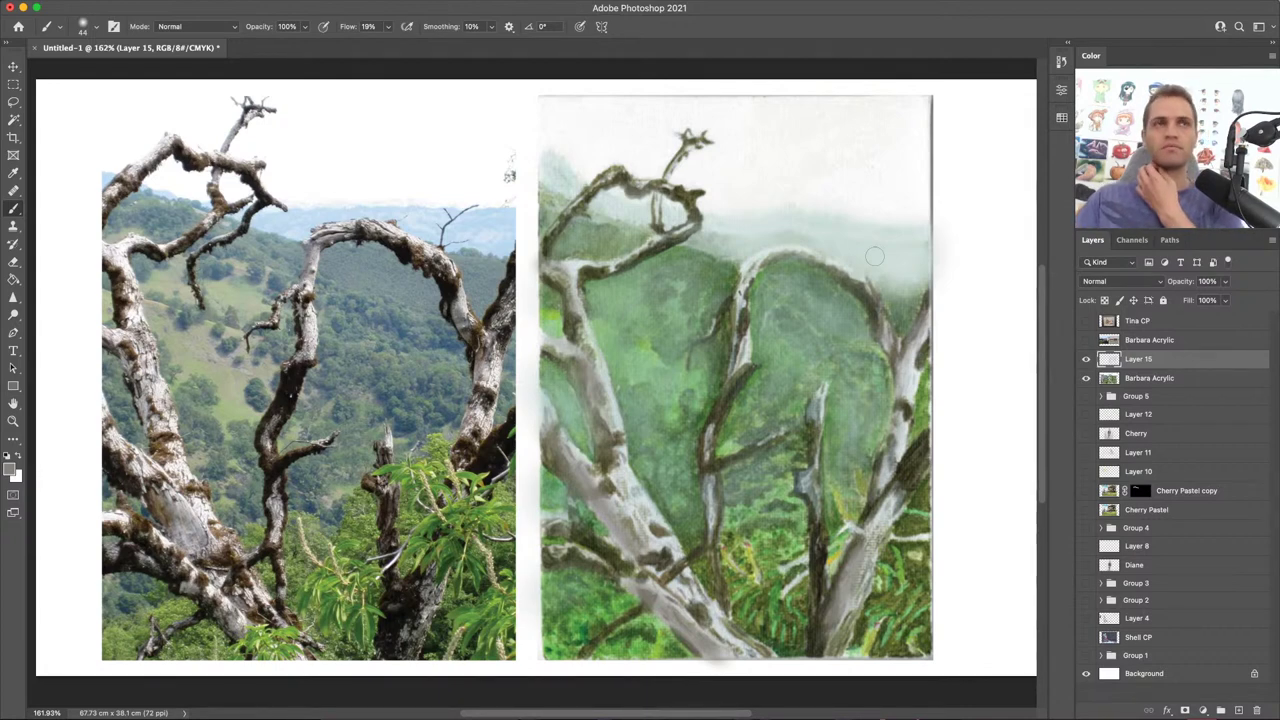
Step: Hide the tree painting and its haze layer, show and select the fence and rooftops painting, and fit both pictures in view
{"action": "left_click", "coordinate": [1086, 378]}
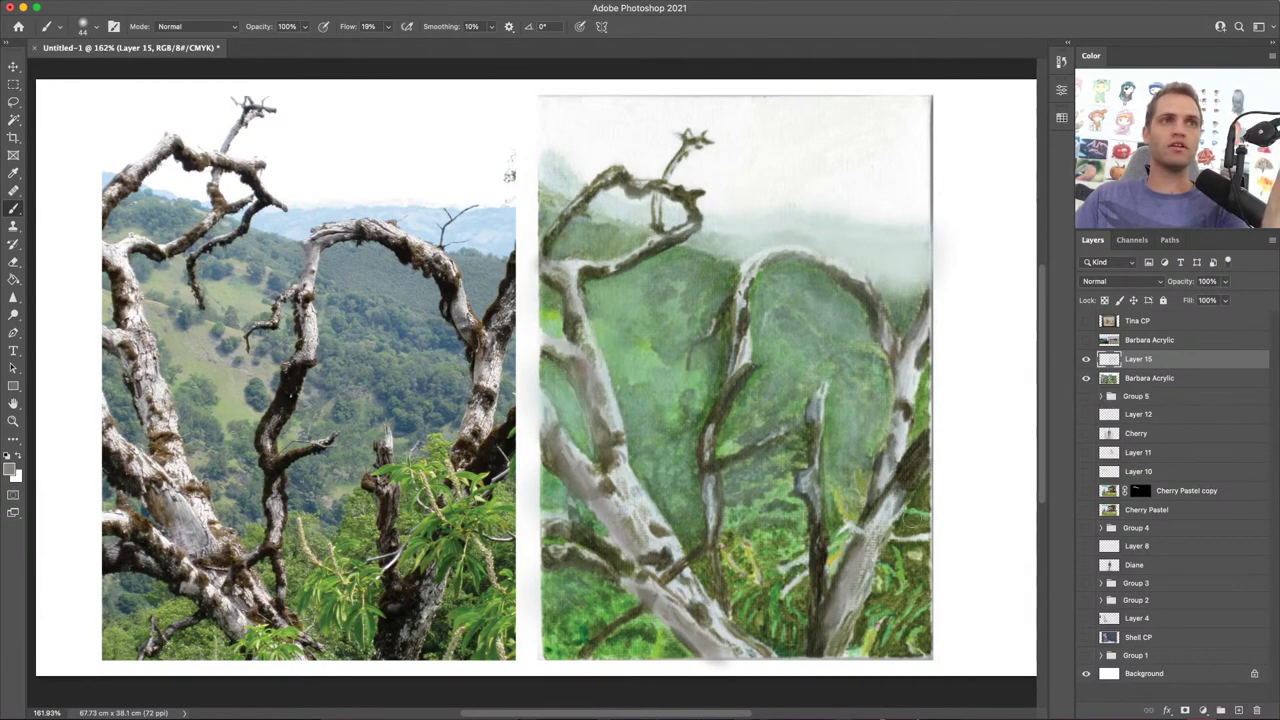
{"action": "left_click", "coordinate": [1086, 378]}
{"action": "left_click", "coordinate": [1086, 359]}
{"action": "left_click", "coordinate": [1086, 340]}
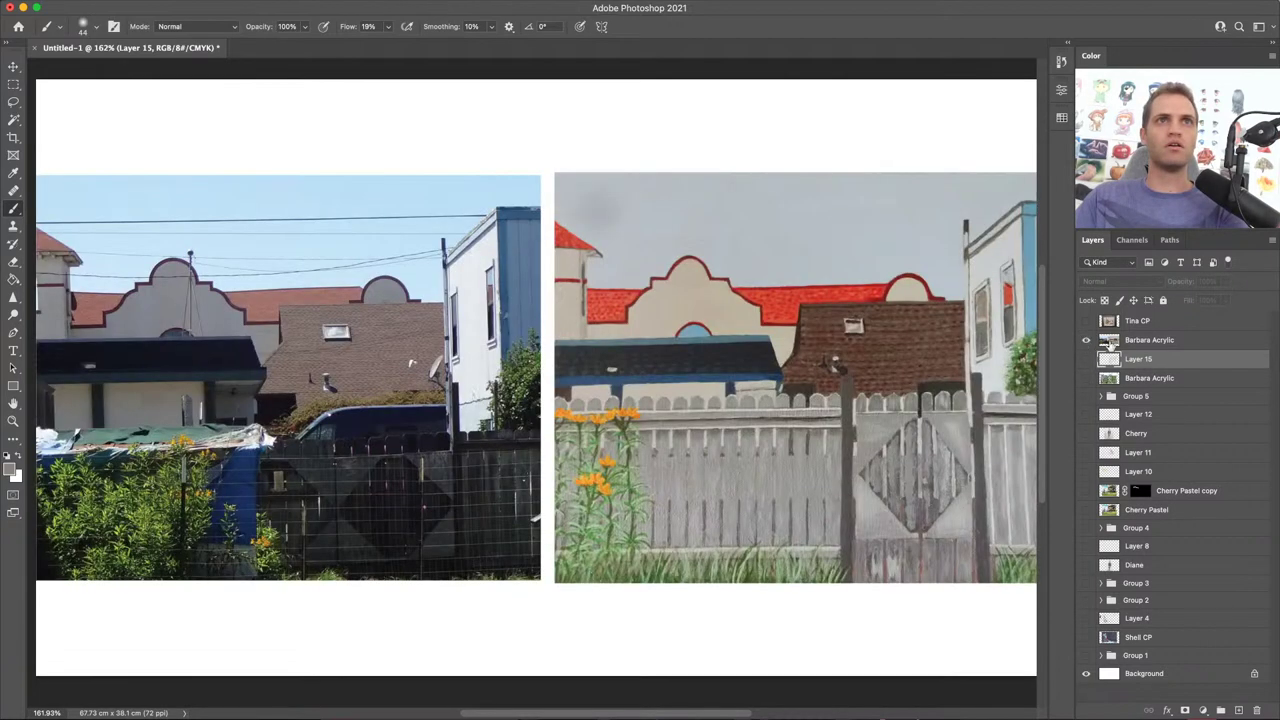
{"action": "left_click", "coordinate": [1193, 340]}
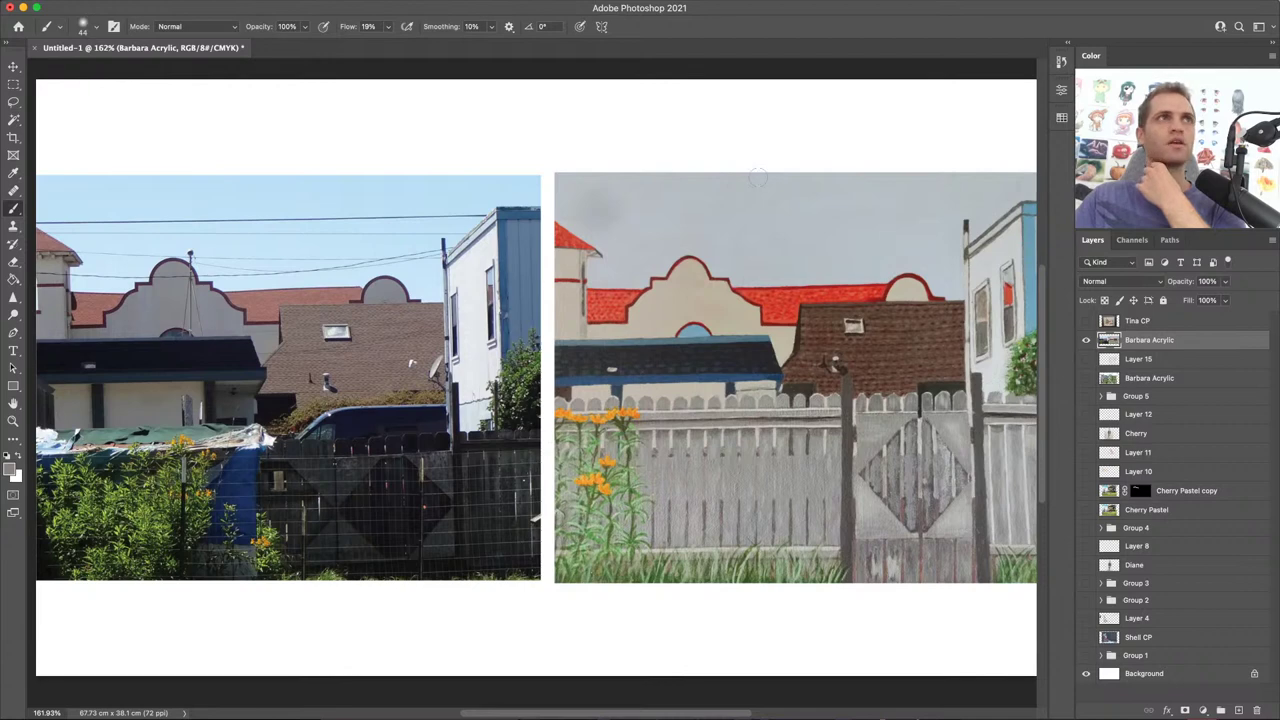
{"action": "key", "text": "z"}
{"action": "right_click", "coordinate": [721, 257]}
{"action": "key", "text": "Escape"}
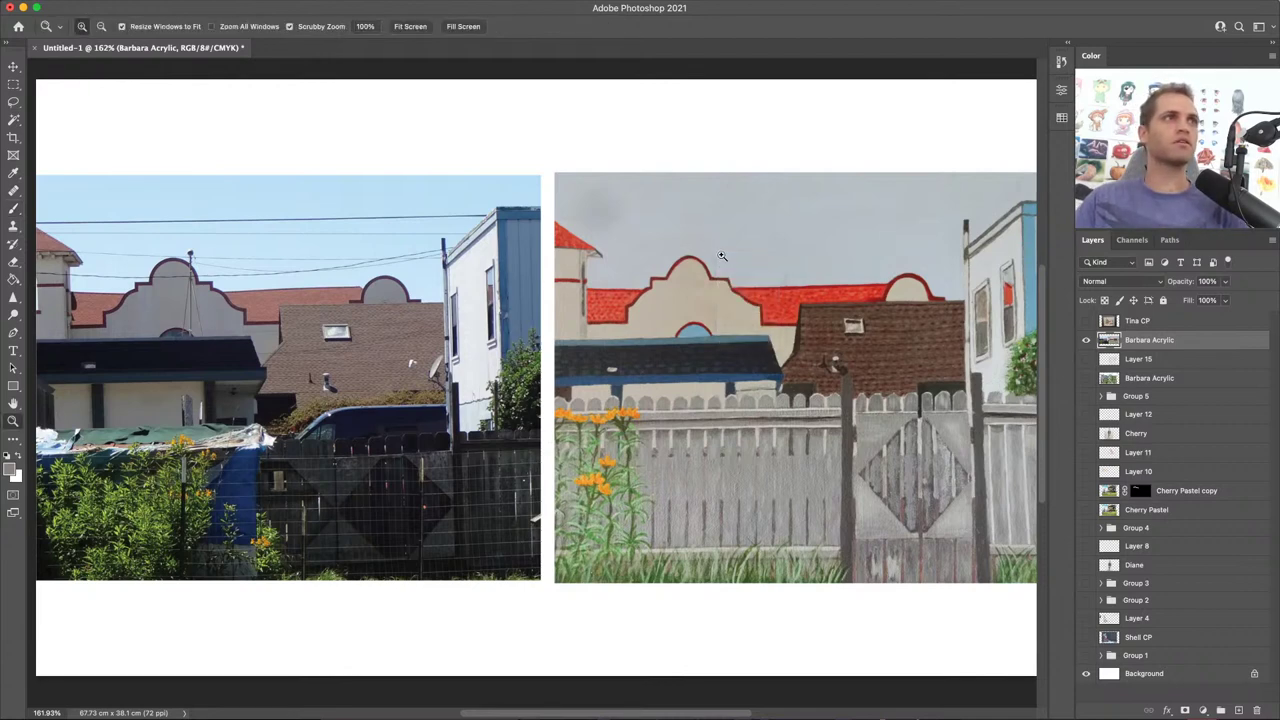
{"action": "left_click_drag", "start_coordinate": [721, 257], "coordinate": [719, 257]}
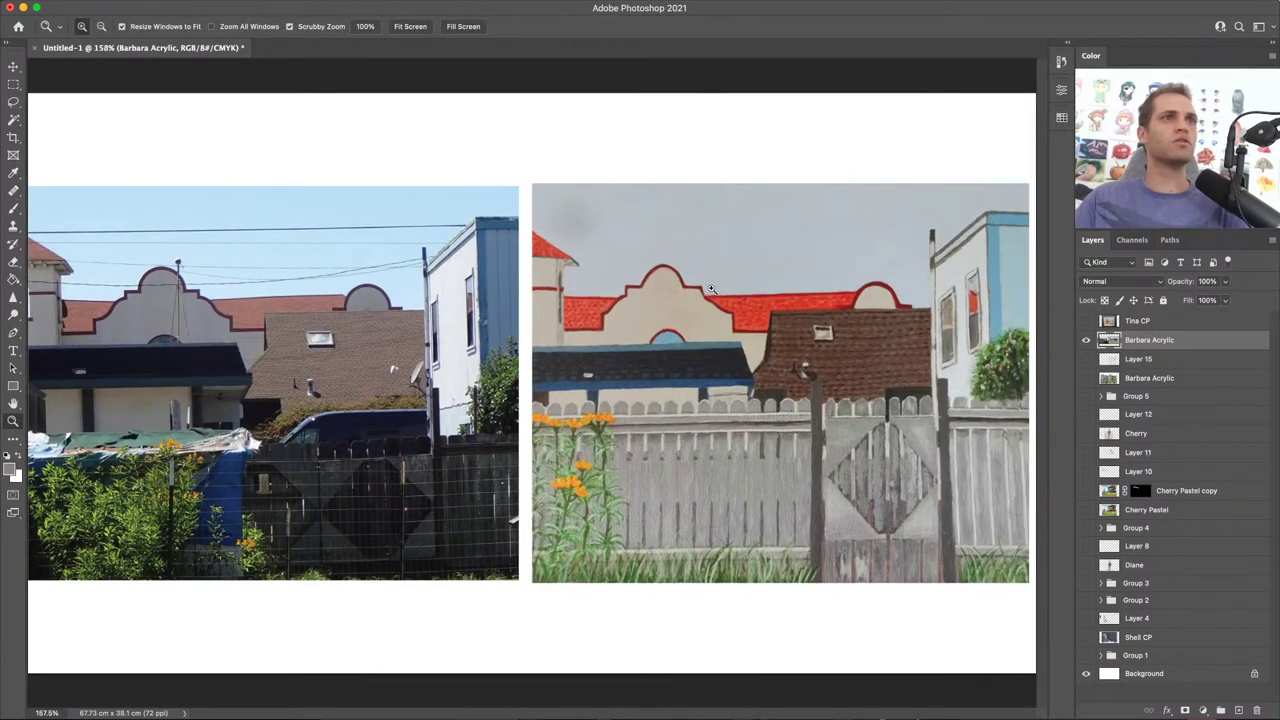
{"action": "key", "text": "alt"}
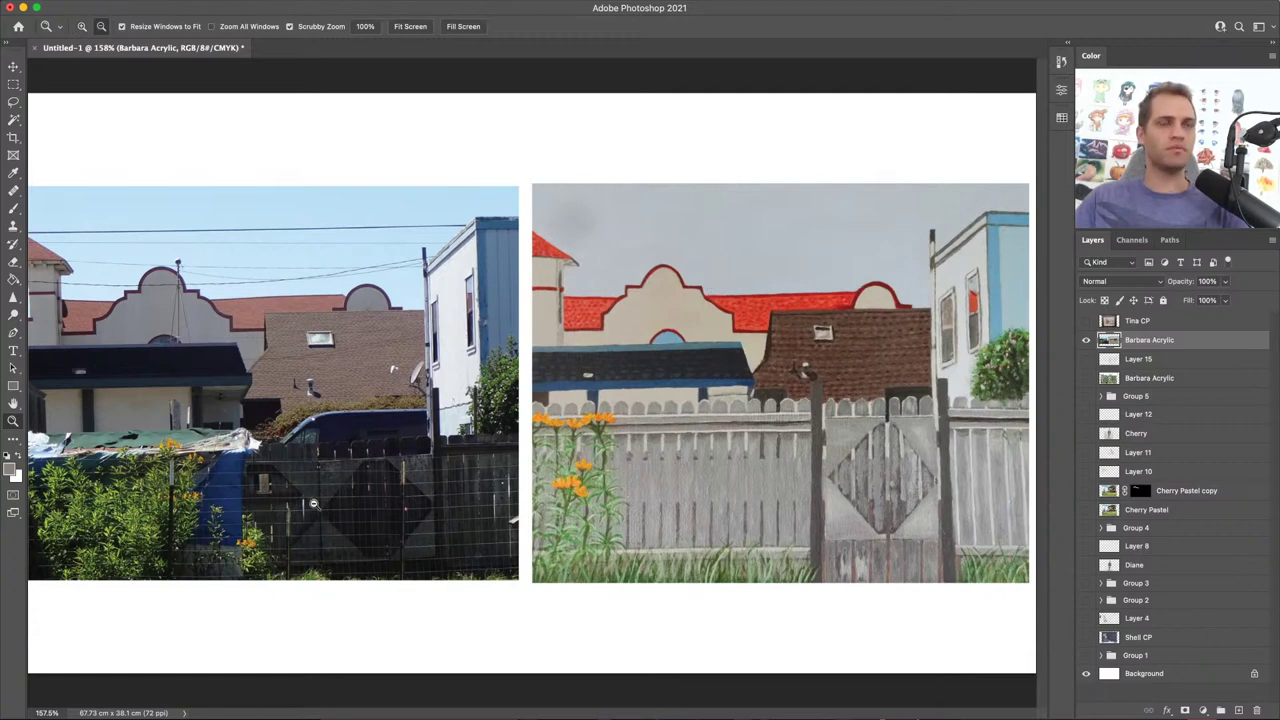
{"action": "key", "text": "alt"}
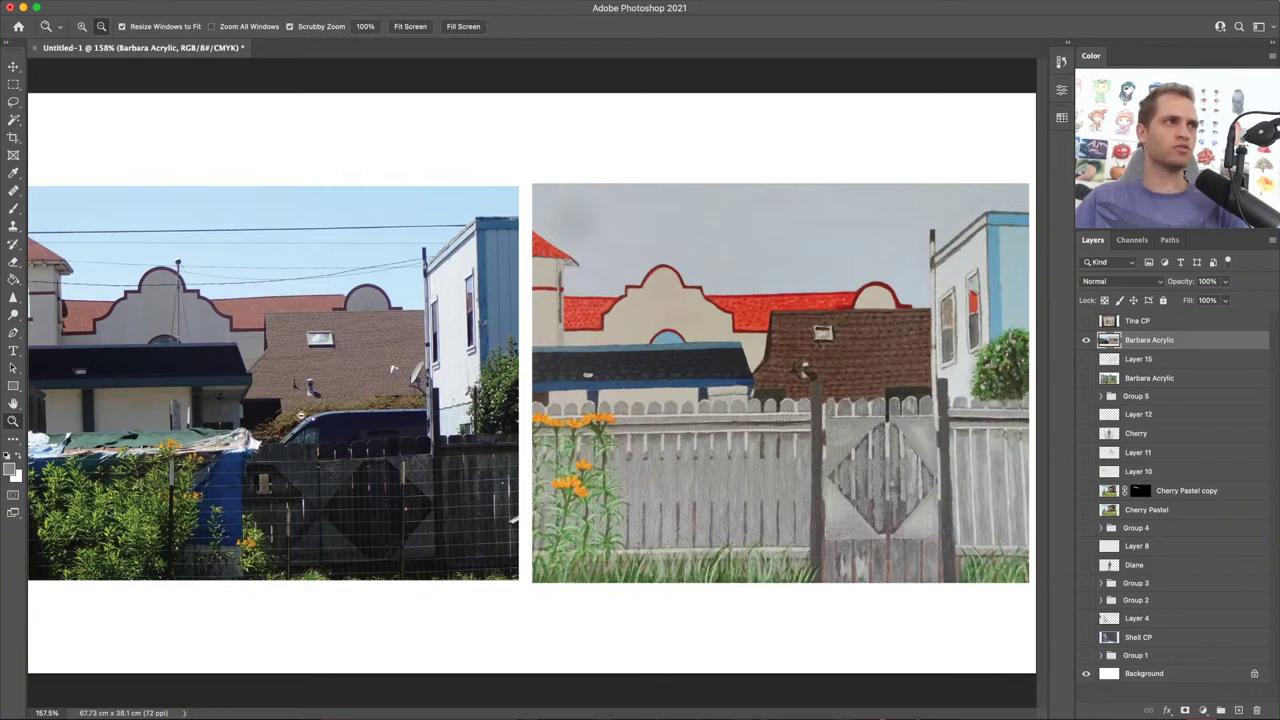
{"action": "key", "text": "alt"}
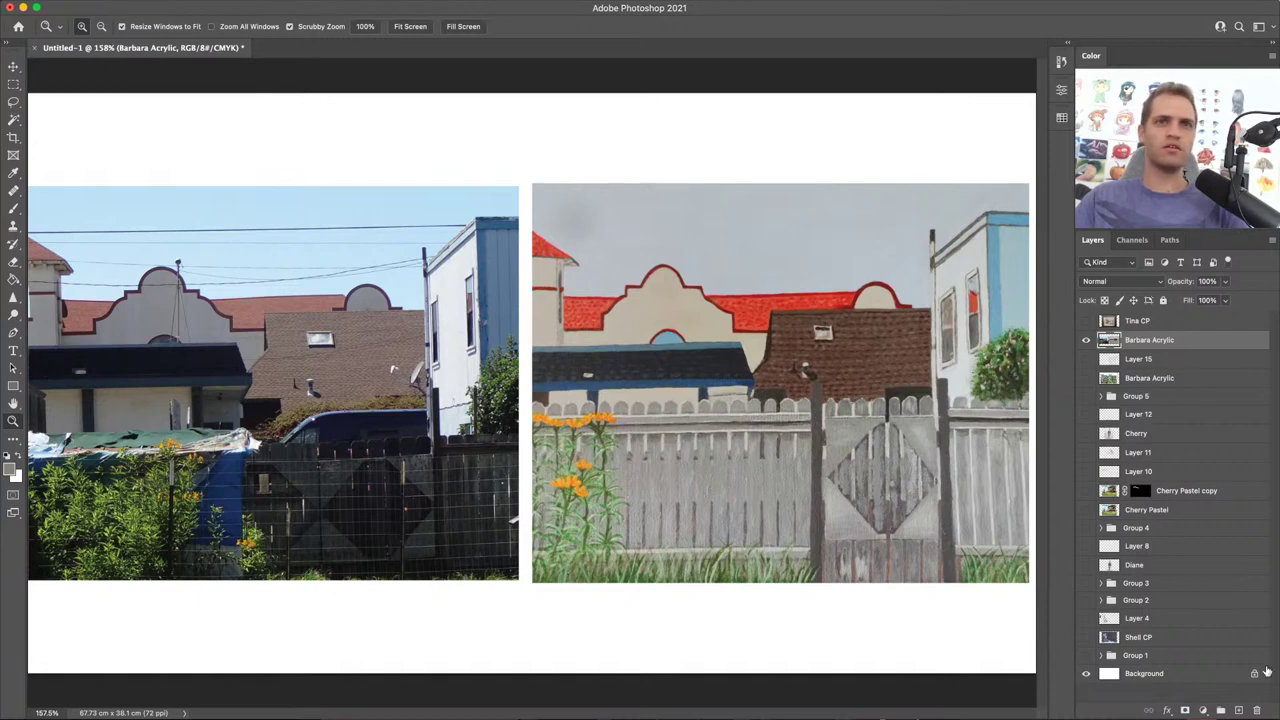
Step: Add a new layer above the fence and rooftops painting and fill it with dark navy
{"action": "left_click", "coordinate": [1238, 710]}
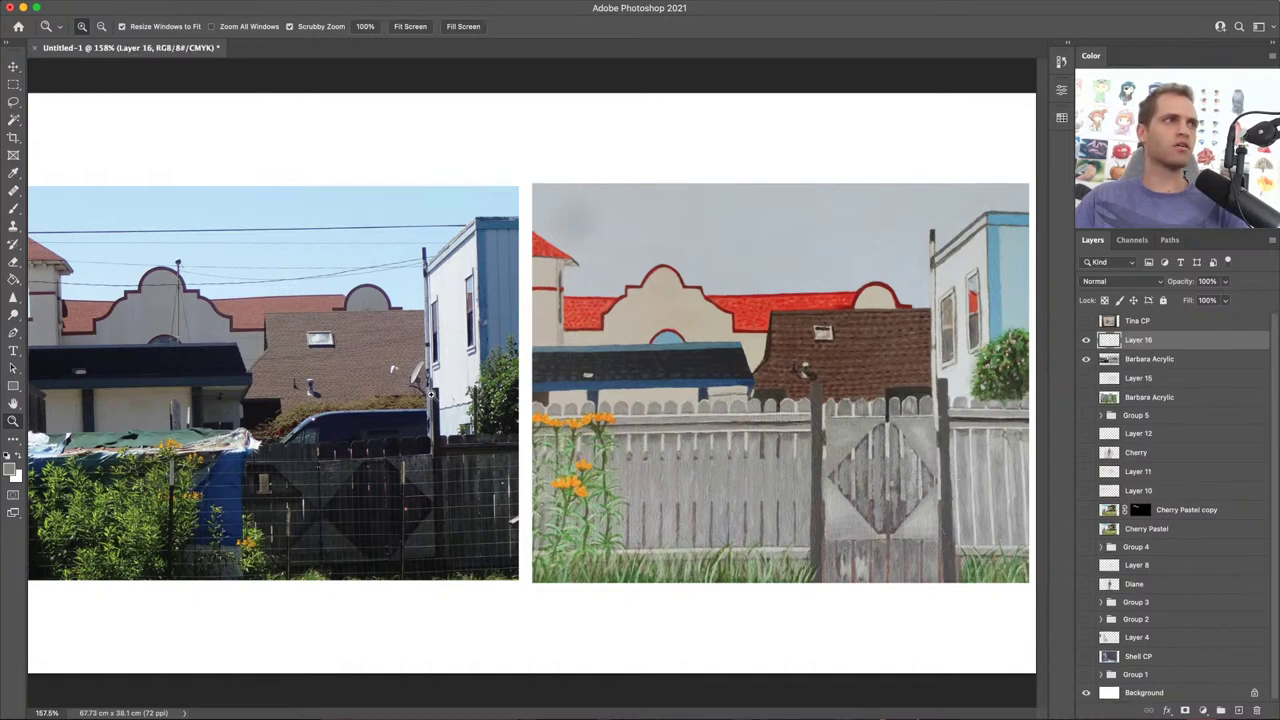
{"action": "key", "text": "b"}
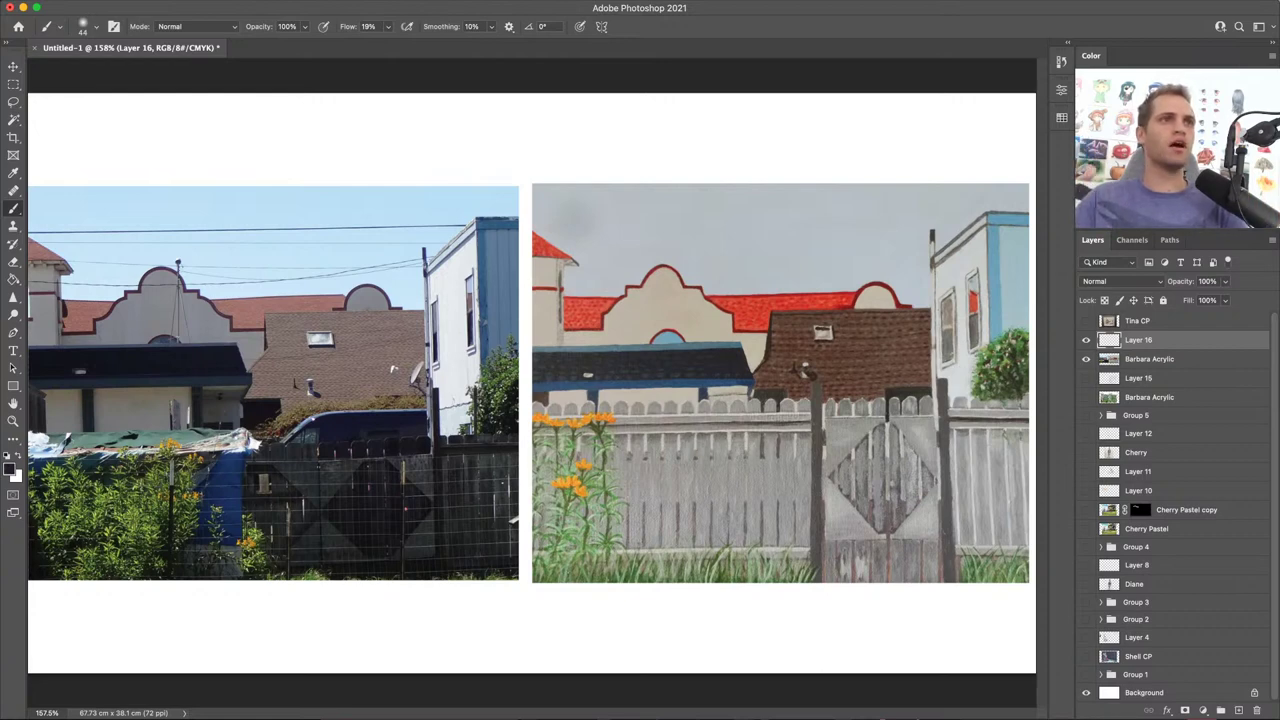
{"action": "left_click_drag", "start_coordinate": [725, 485], "coordinate": [769, 474]}
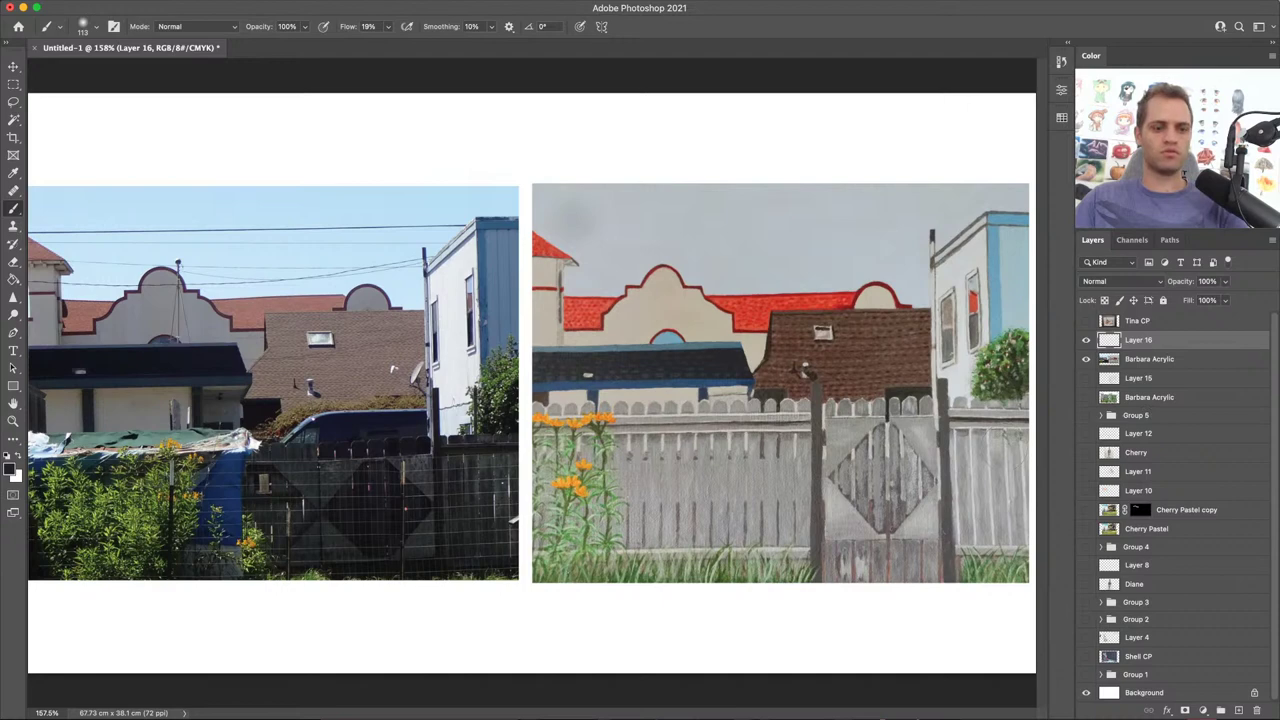
{"action": "key", "text": "g"}
{"action": "left_click", "coordinate": [888, 466]}
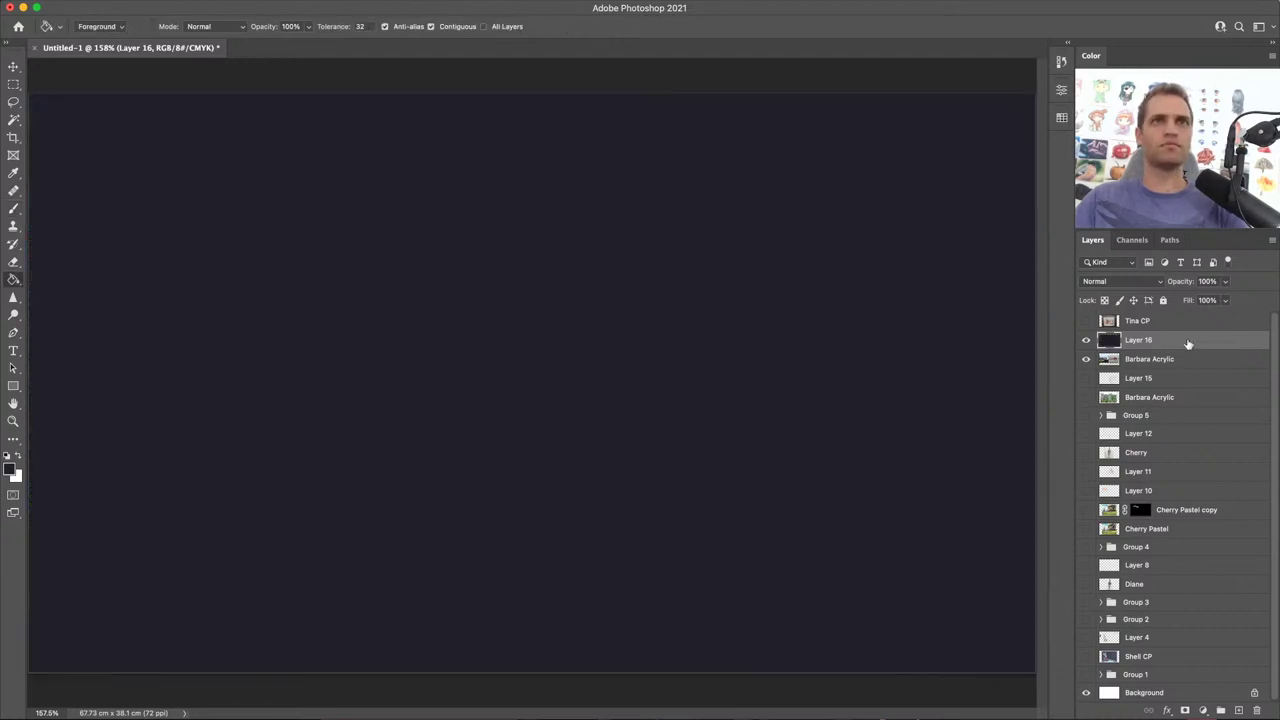
Step: Set the dark navy layer's blend mode to Multiply and its opacity to 53%
{"action": "left_click", "coordinate": [1148, 283]}
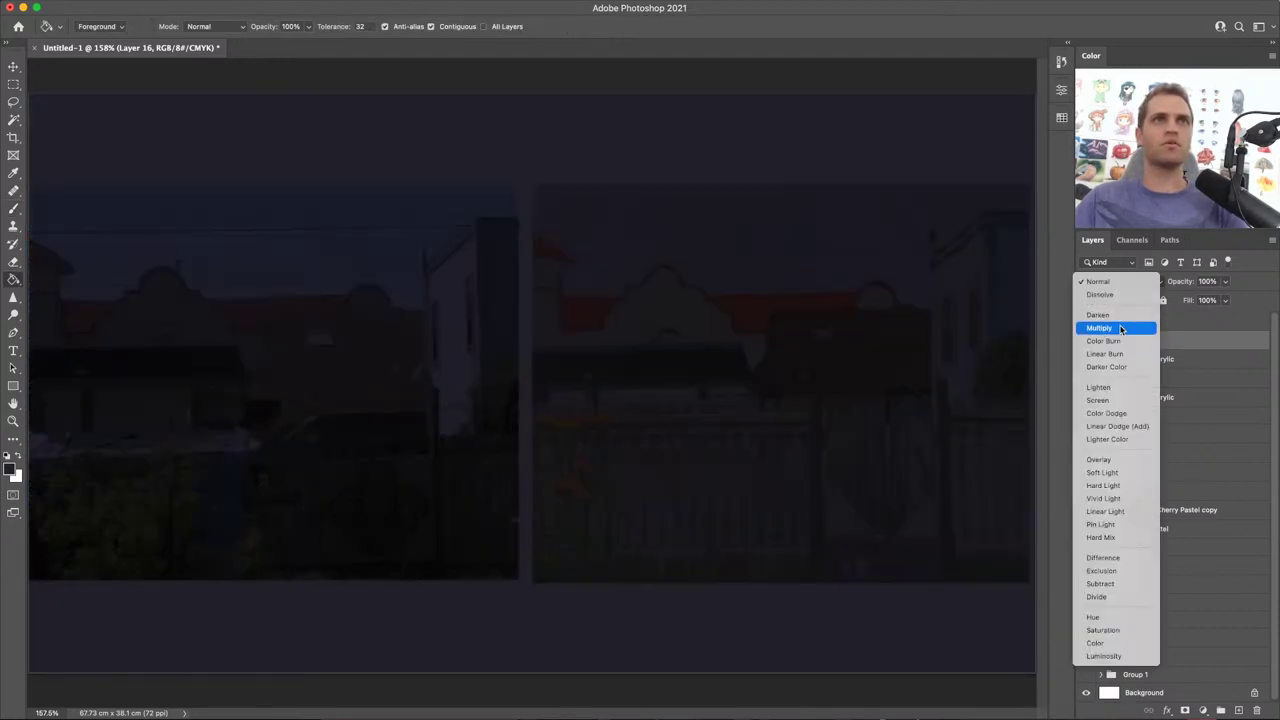
{"action": "left_click", "coordinate": [1120, 328]}
{"action": "left_click", "coordinate": [1225, 281]}
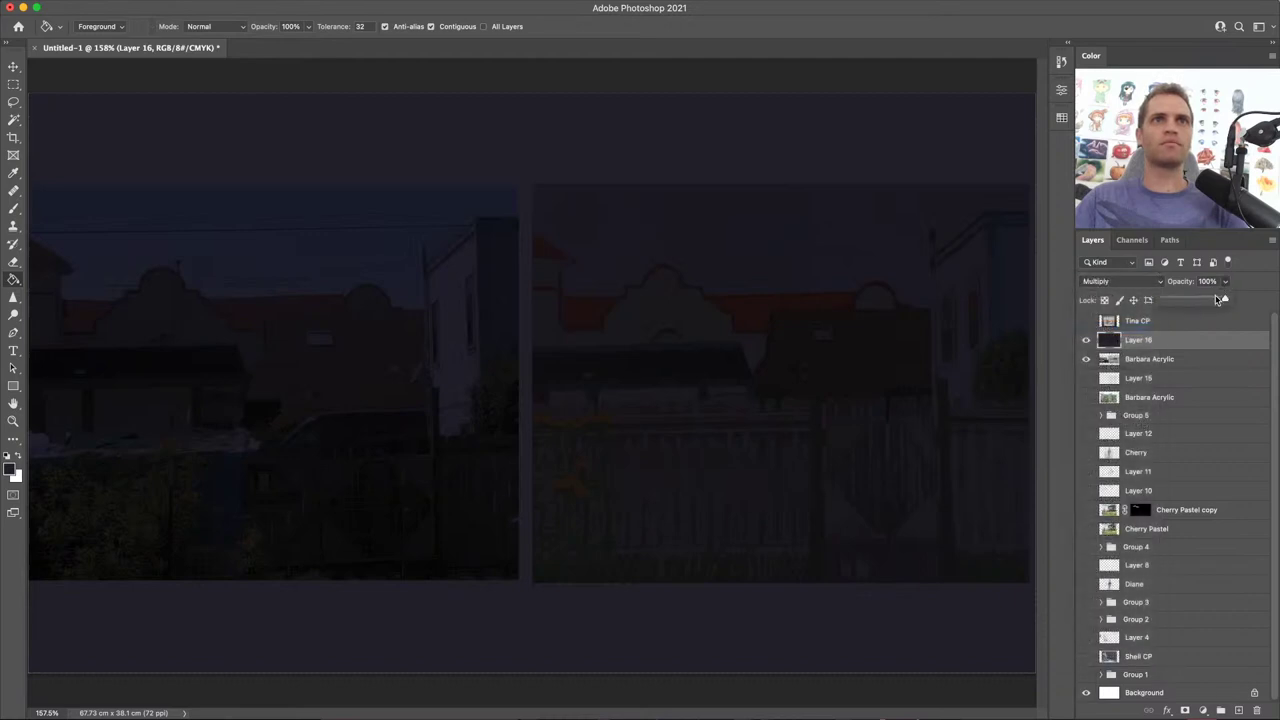
{"action": "left_click_drag", "start_coordinate": [1229, 300], "coordinate": [1199, 300]}
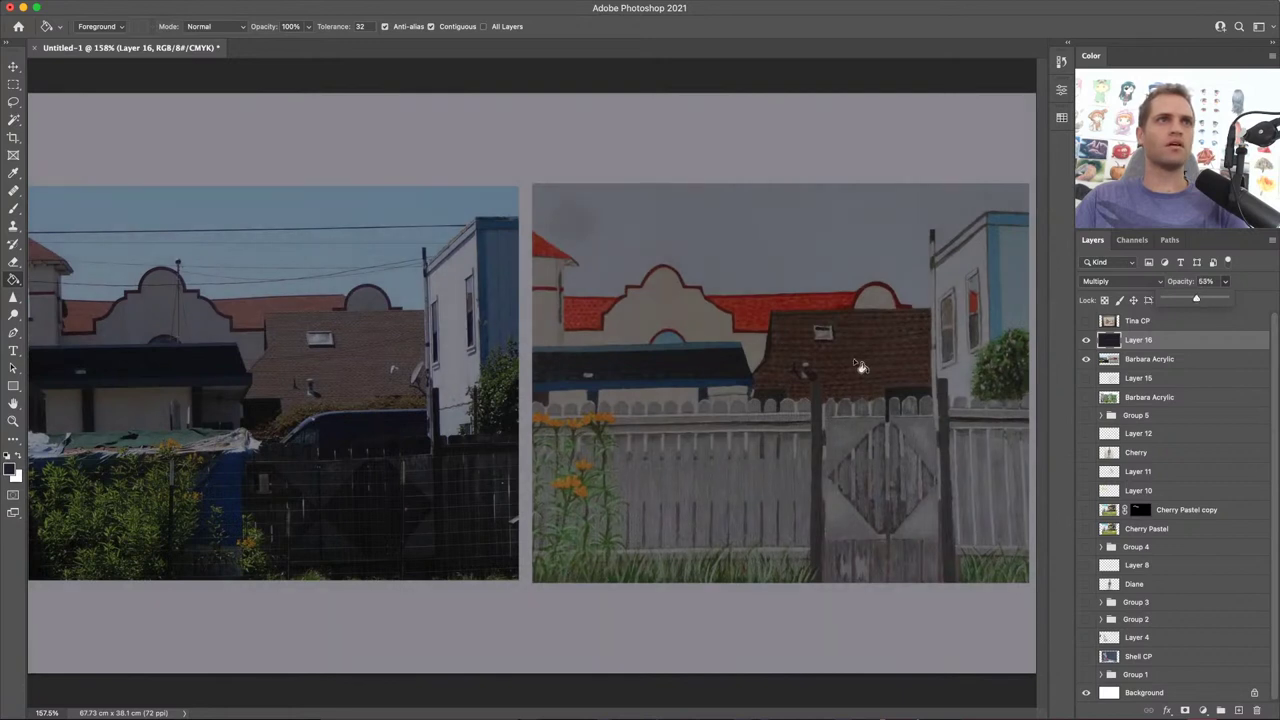
{"action": "left_click", "coordinate": [1183, 348]}
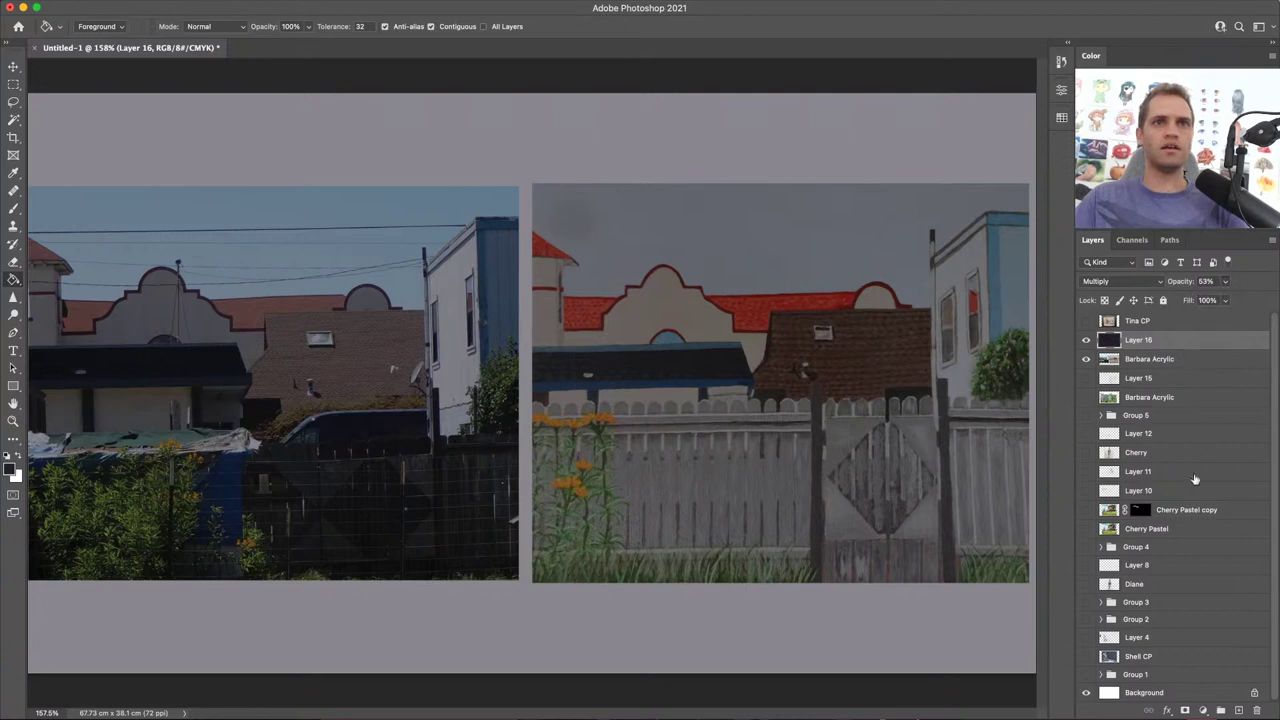
Step: Add a mask to the navy layer and paint out the reference photo area in black with a 168 px brush at 100% flow
{"action": "left_click", "coordinate": [1185, 710]}
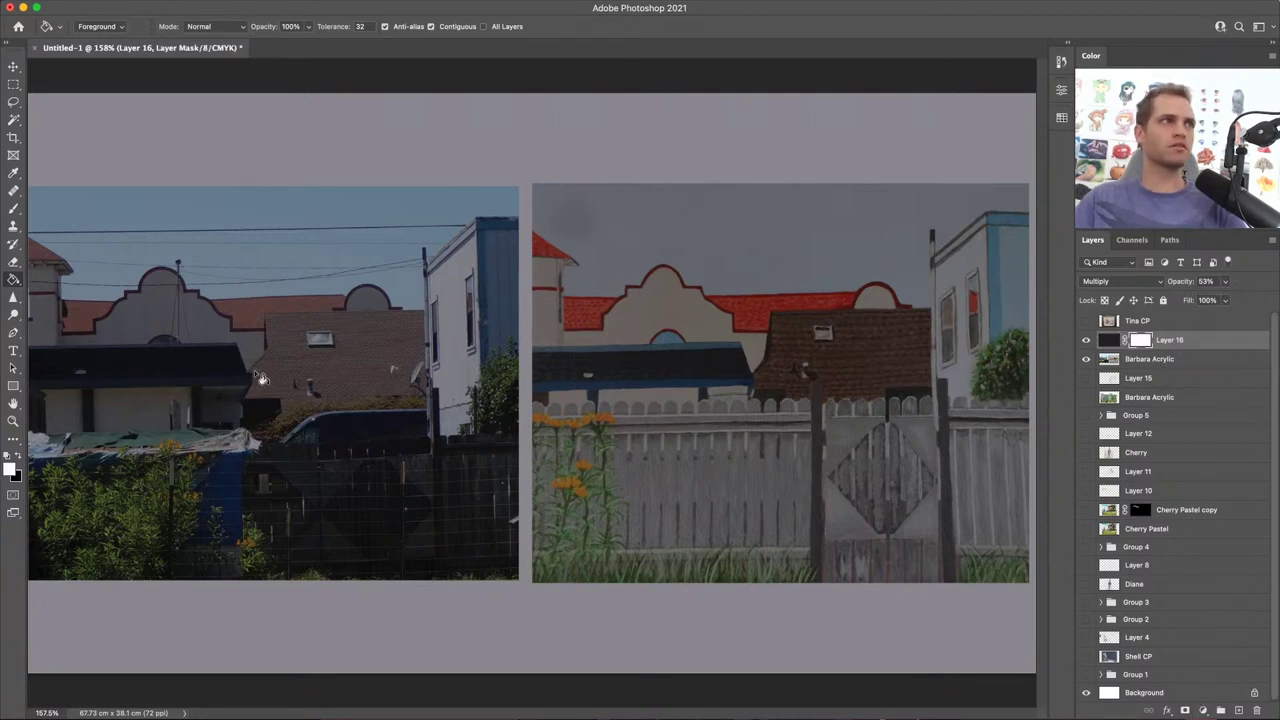
{"action": "key", "text": "b"}
{"action": "left_click_drag", "start_coordinate": [248, 402], "coordinate": [277, 540]}
{"action": "mouse_move", "coordinate": [388, 27]}
{"action": "left_mouse_down"}
{"action": "mouse_move", "coordinate": [388, 45]}
{"action": "mouse_move", "coordinate": [455, 46]}
{"action": "left_mouse_up"}
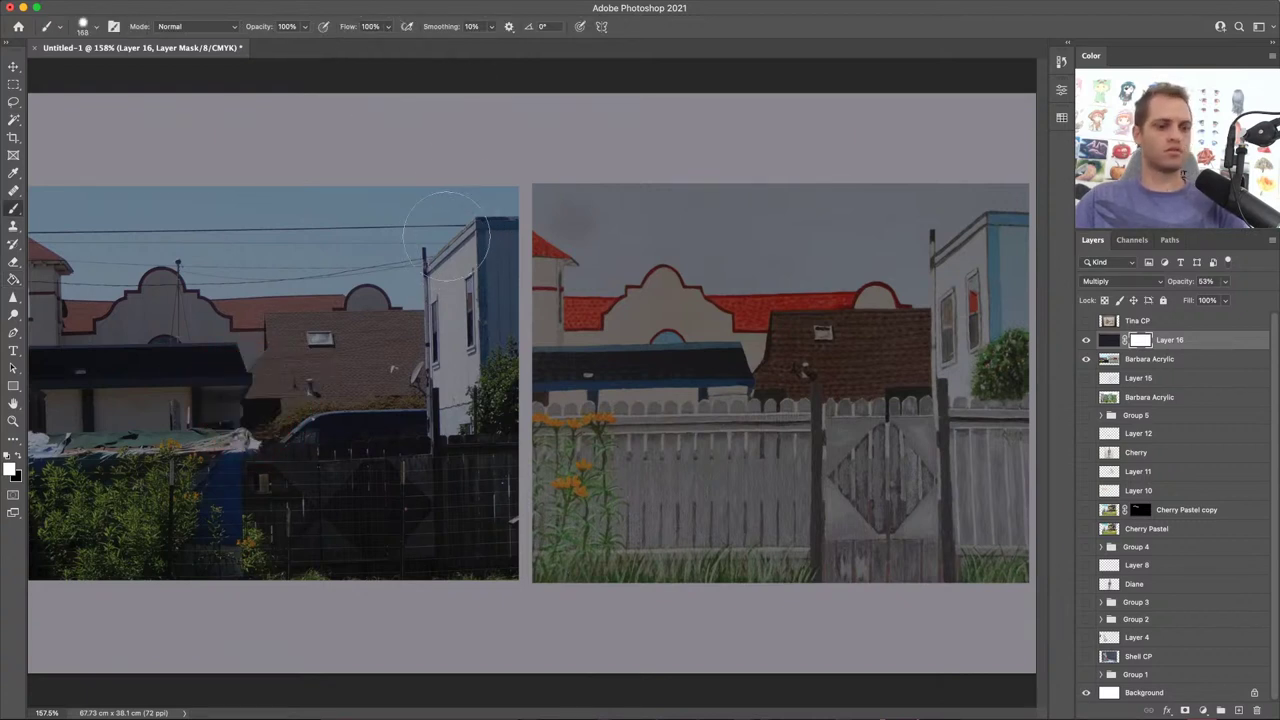
{"action": "mouse_move", "coordinate": [469, 210]}
{"action": "left_mouse_down"}
{"action": "mouse_move", "coordinate": [476, 565]}
{"action": "mouse_move", "coordinate": [440, 362]}
{"action": "mouse_move", "coordinate": [443, 230]}
{"action": "mouse_move", "coordinate": [60, 212]}
{"action": "mouse_move", "coordinate": [55, 515]}
{"action": "mouse_move", "coordinate": [70, 540]}
{"action": "mouse_move", "coordinate": [422, 548]}
{"action": "mouse_move", "coordinate": [418, 475]}
{"action": "mouse_move", "coordinate": [135, 265]}
{"action": "mouse_move", "coordinate": [100, 455]}
{"action": "mouse_move", "coordinate": [345, 340]}
{"action": "mouse_move", "coordinate": [252, 392]}
{"action": "mouse_move", "coordinate": [207, 318]}
{"action": "mouse_move", "coordinate": [297, 497]}
{"action": "mouse_move", "coordinate": [255, 495]}
{"action": "mouse_move", "coordinate": [430, 530]}
{"action": "left_mouse_up"}
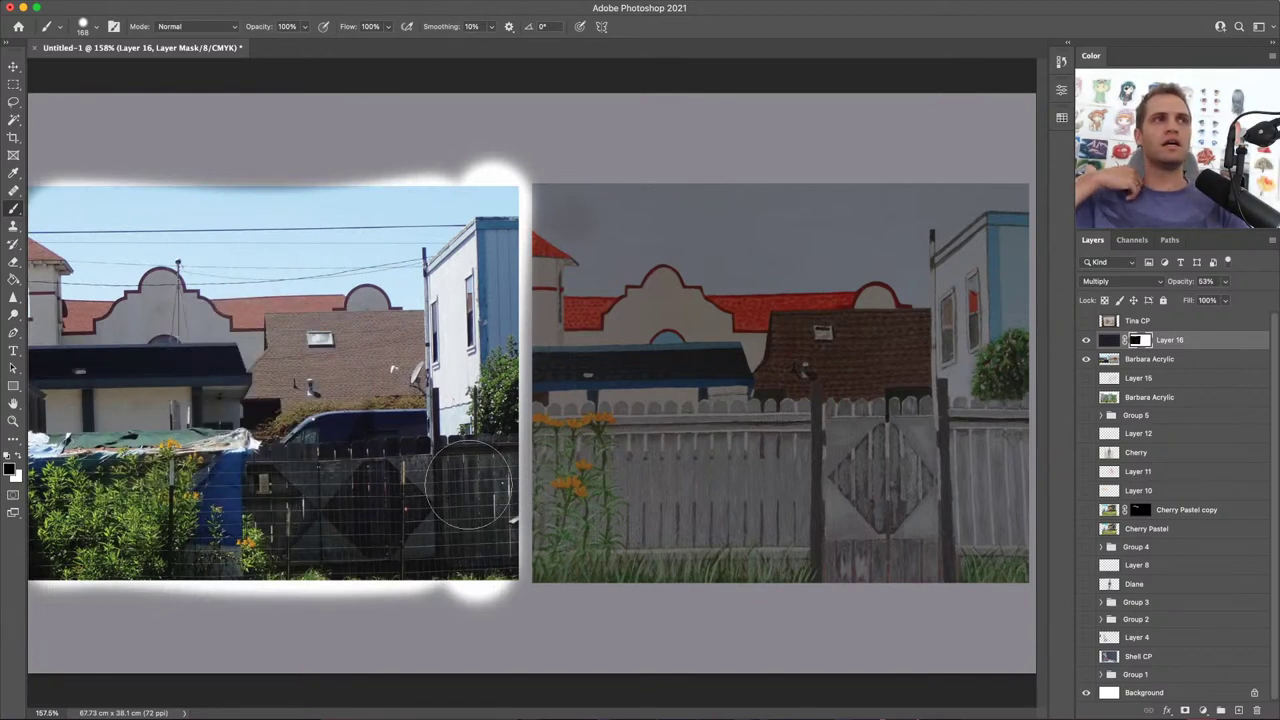
Step: Toggle the navy Multiply layer's visibility to compare the darkened painting with the original, leaving the layer visible
{"action": "left_click", "coordinate": [1086, 340]}
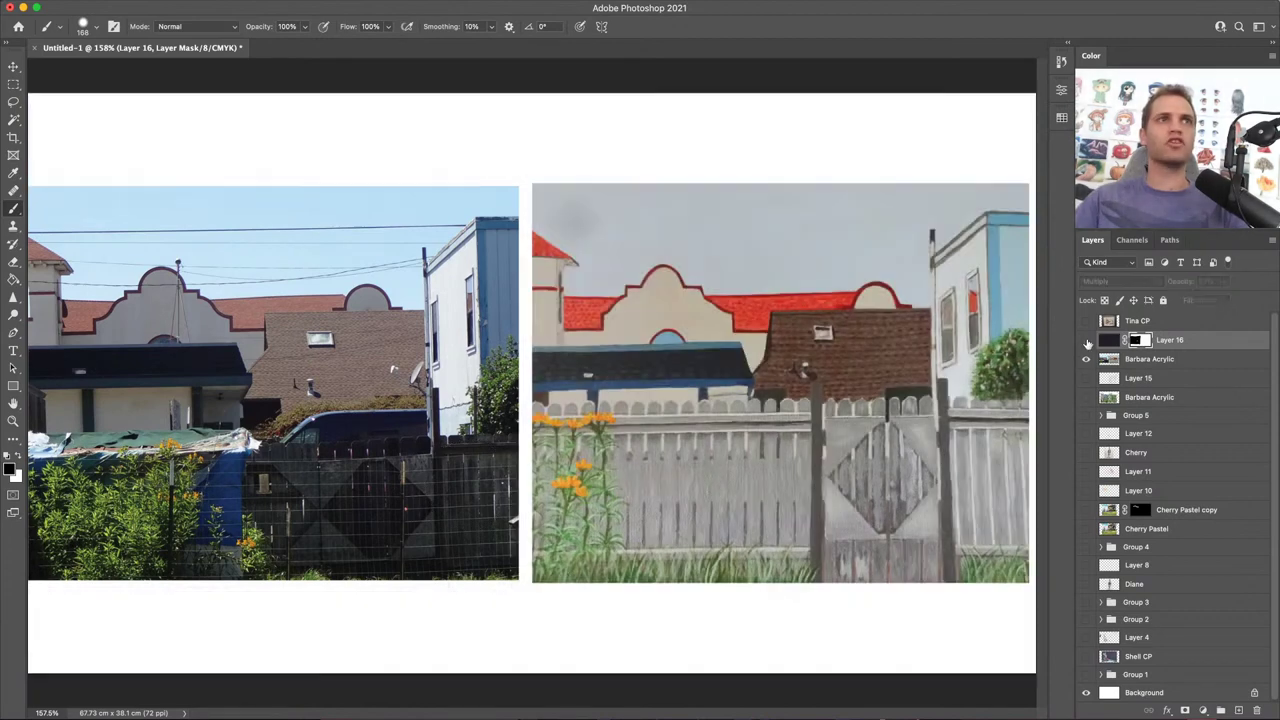
{"action": "left_click", "coordinate": [1086, 340]}
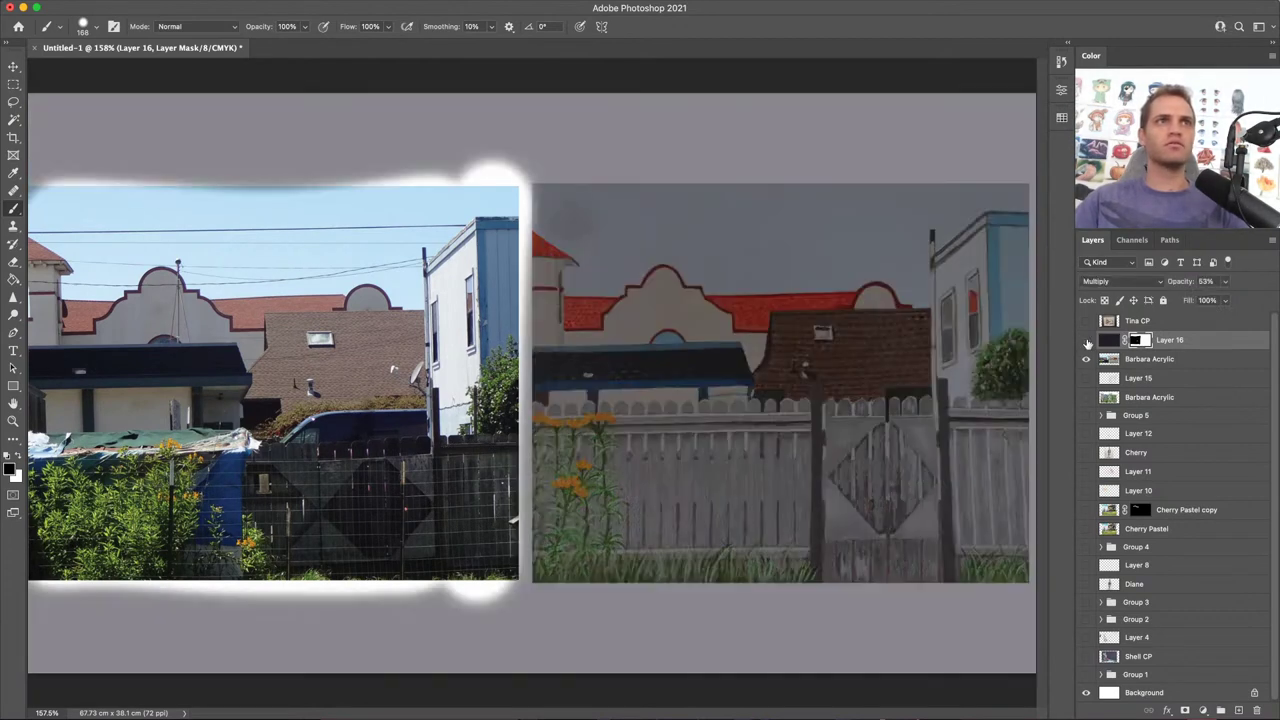
{"action": "left_click", "coordinate": [1086, 340]}
{"action": "left_click", "coordinate": [1086, 341]}
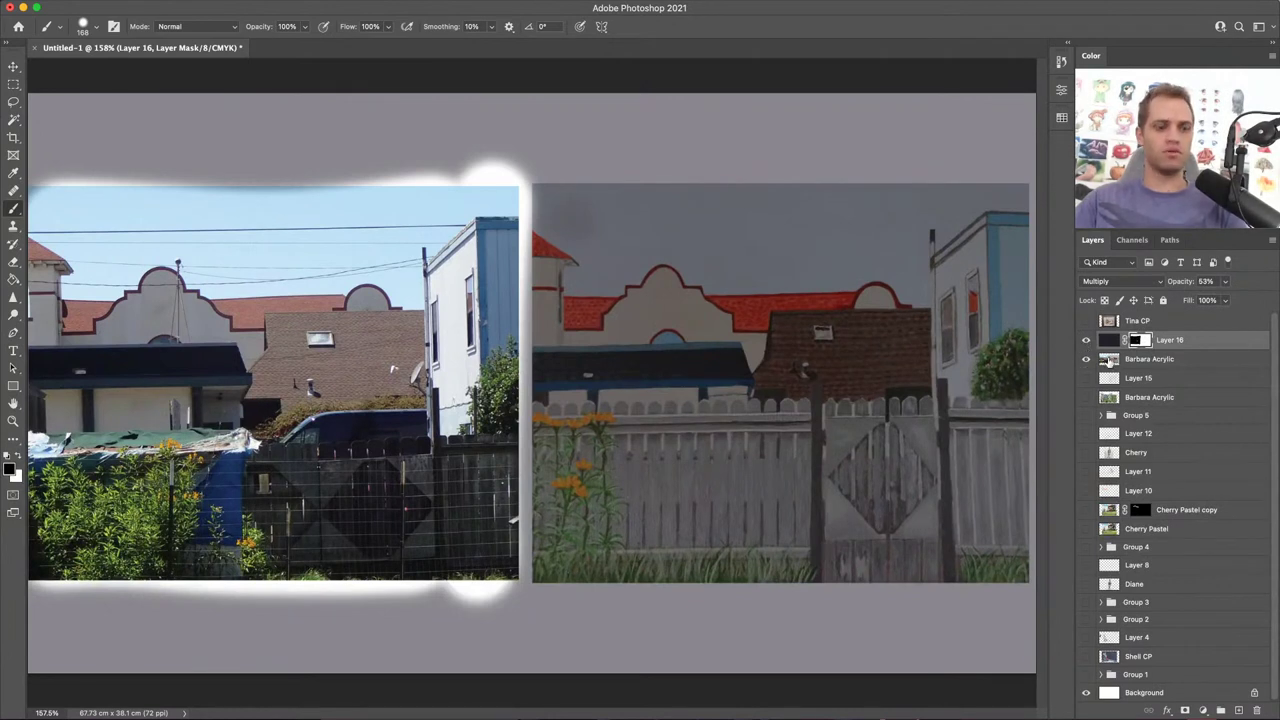
Step: Load the outlines of the photo and painting as a selection and invert it to cover the surrounding canvas
{"action": "left_click", "coordinate": [1140, 341], "text": "super"}
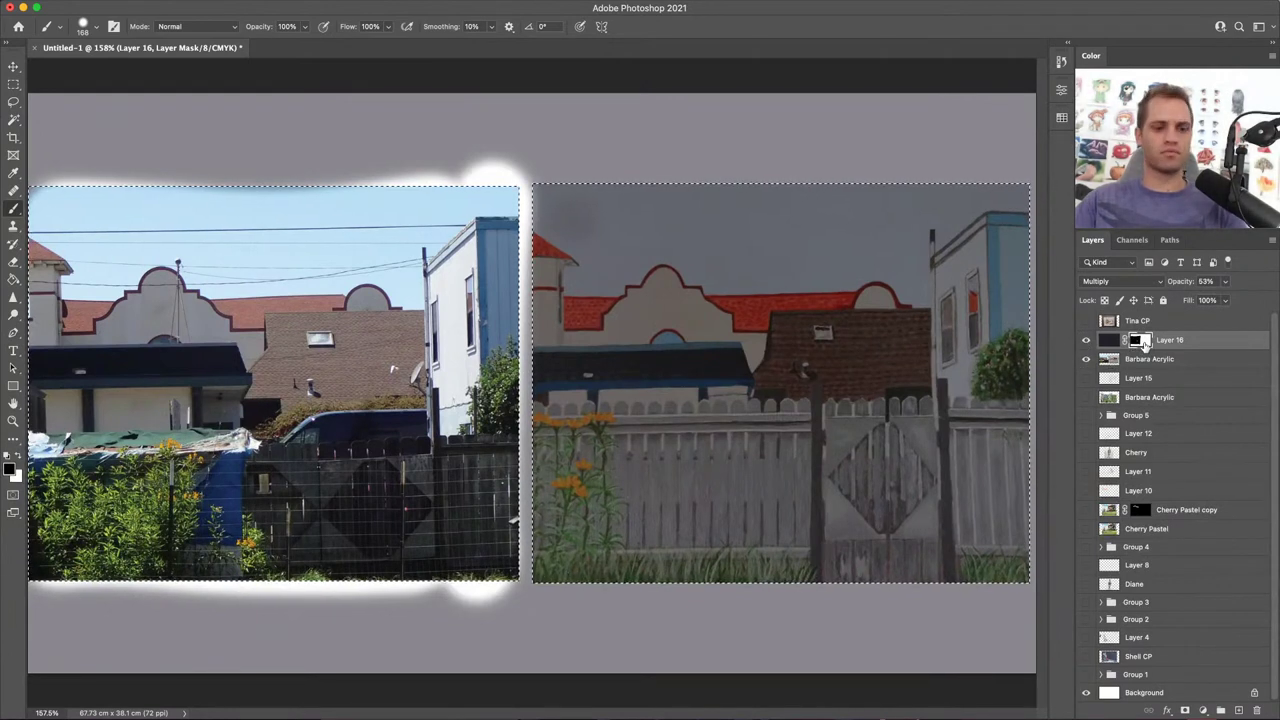
{"action": "left_click_drag", "start_coordinate": [915, 205], "coordinate": [680, 215]}
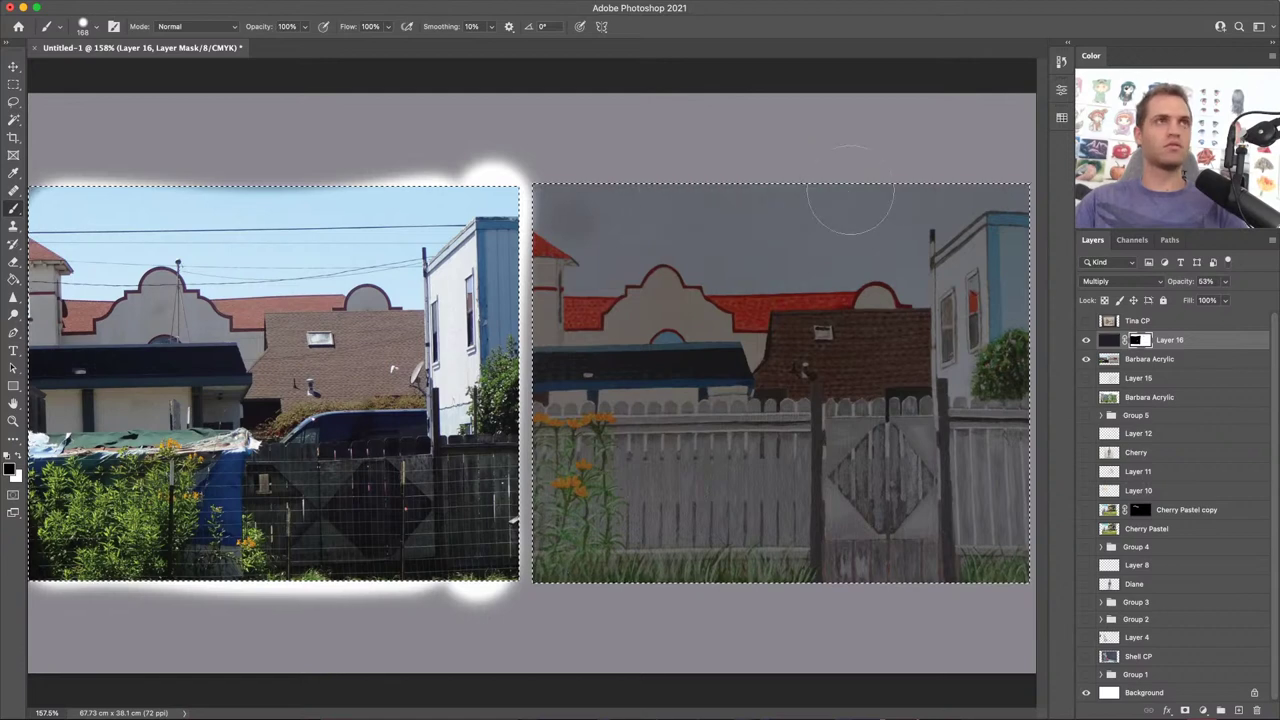
{"action": "key", "text": "super+z"}
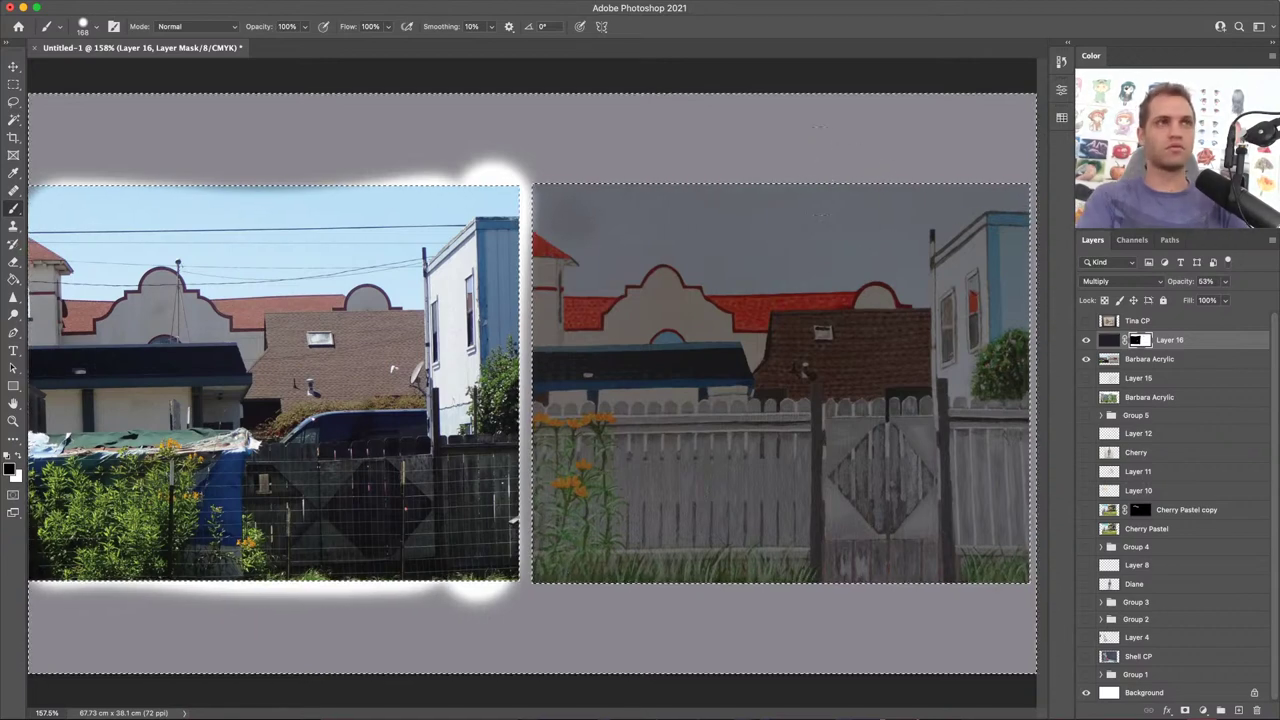
Step: Paint black on the navy layer's mask with an enlarged brush to clear the darkening from the canvas around both pictures
{"action": "key", "text": "super+shift+i"}
{"action": "left_click_drag", "start_coordinate": [637, 243], "coordinate": [713, 248]}
{"action": "scroll", "coordinate": [713, 248], "scroll_direction": "down", "scroll_amount": 5}
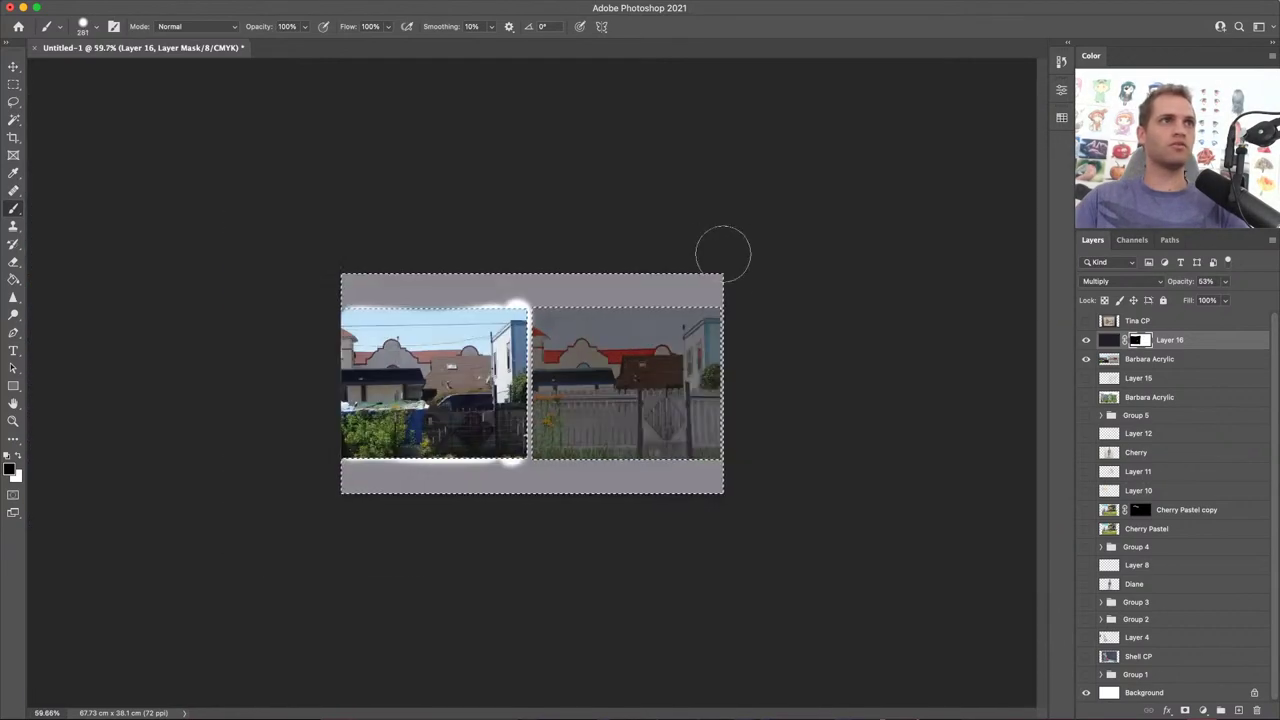
{"action": "left_click_drag", "start_coordinate": [365, 478], "coordinate": [720, 478]}
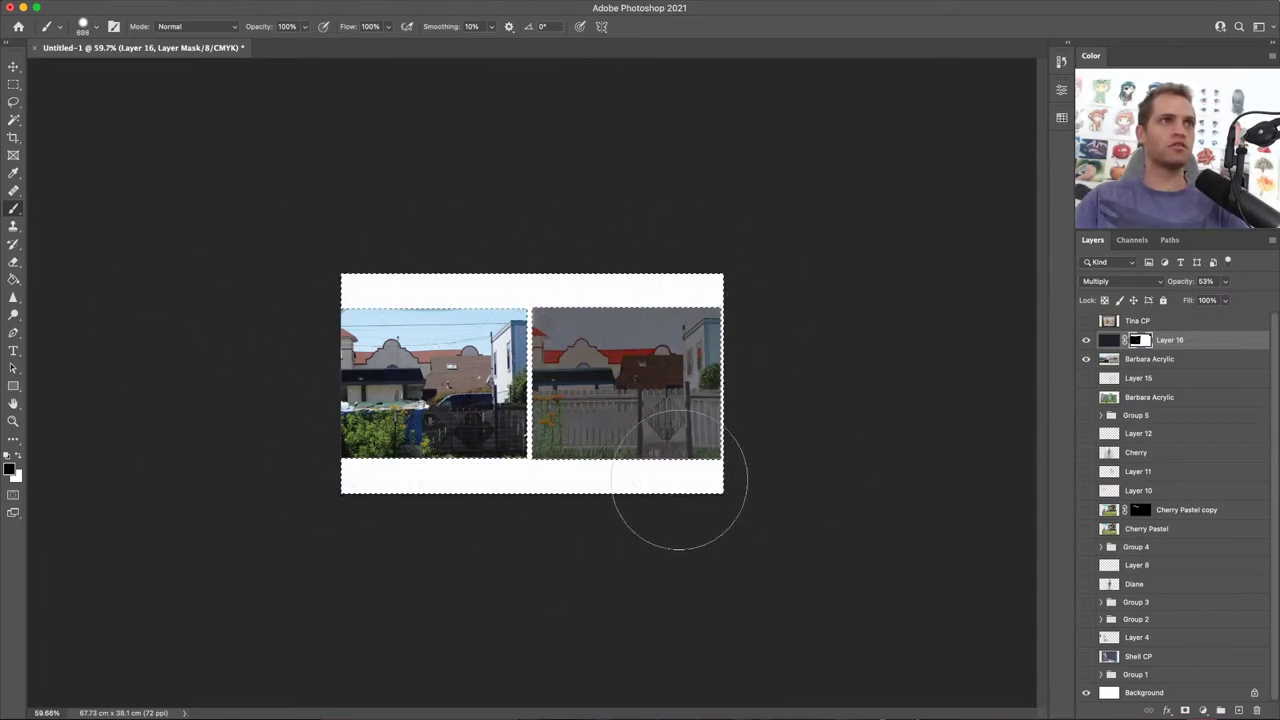
Step: Fit the whole canvas on screen and toggle the navy Multiply layer to compare the painting before and after, leaving it visible
{"action": "key", "text": "super+0"}
{"action": "key", "text": "z"}
{"action": "right_click", "coordinate": [628, 407]}
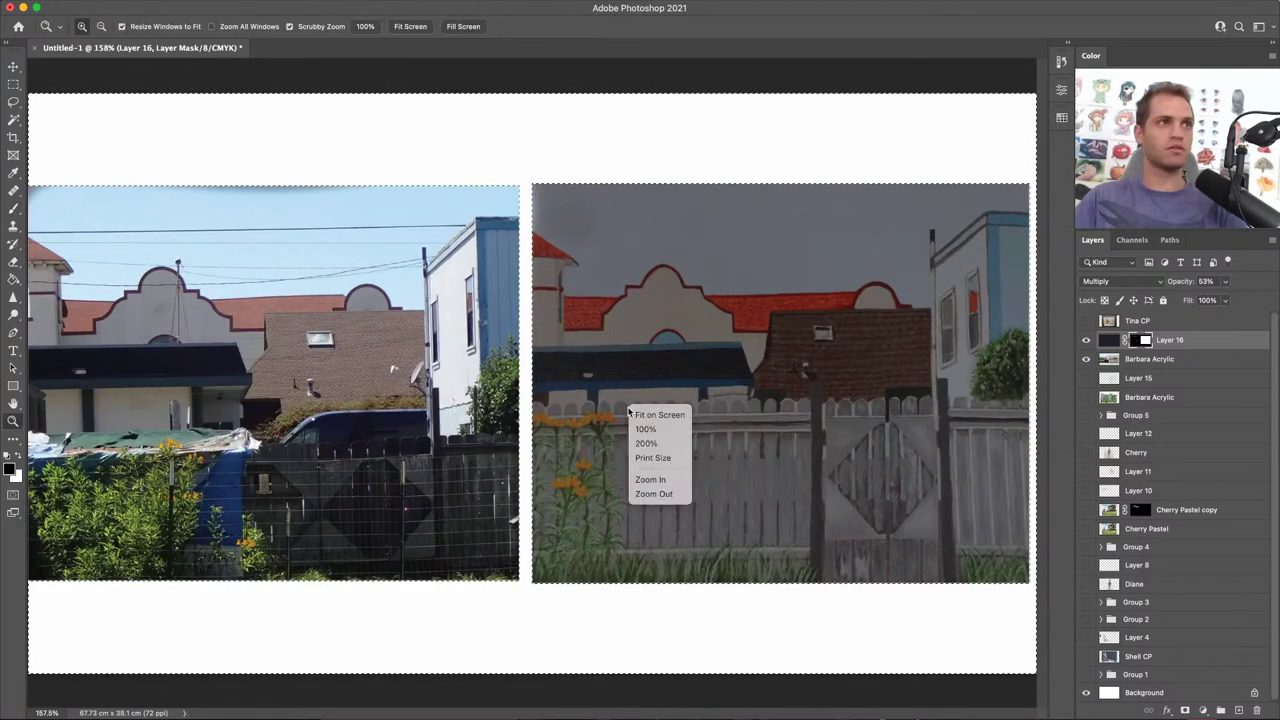
{"action": "left_click", "coordinate": [640, 414]}
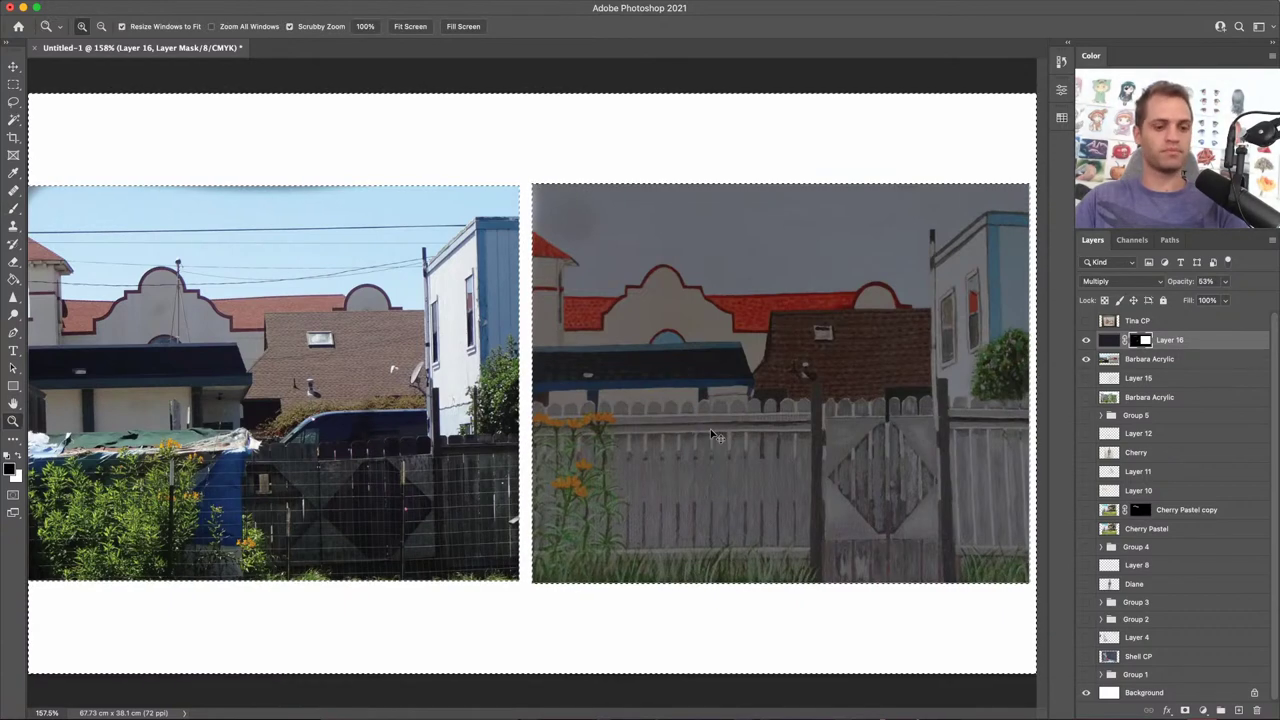
{"action": "left_click", "coordinate": [1087, 341]}
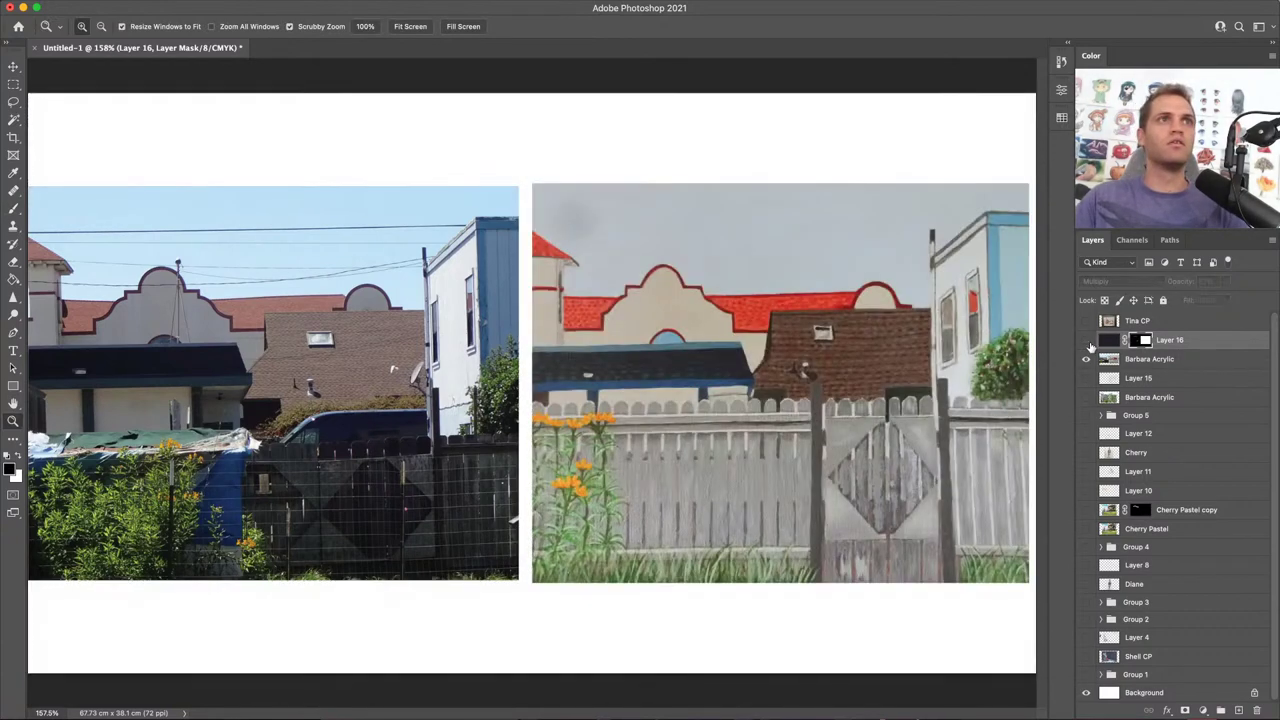
{"action": "left_click", "coordinate": [1087, 341]}
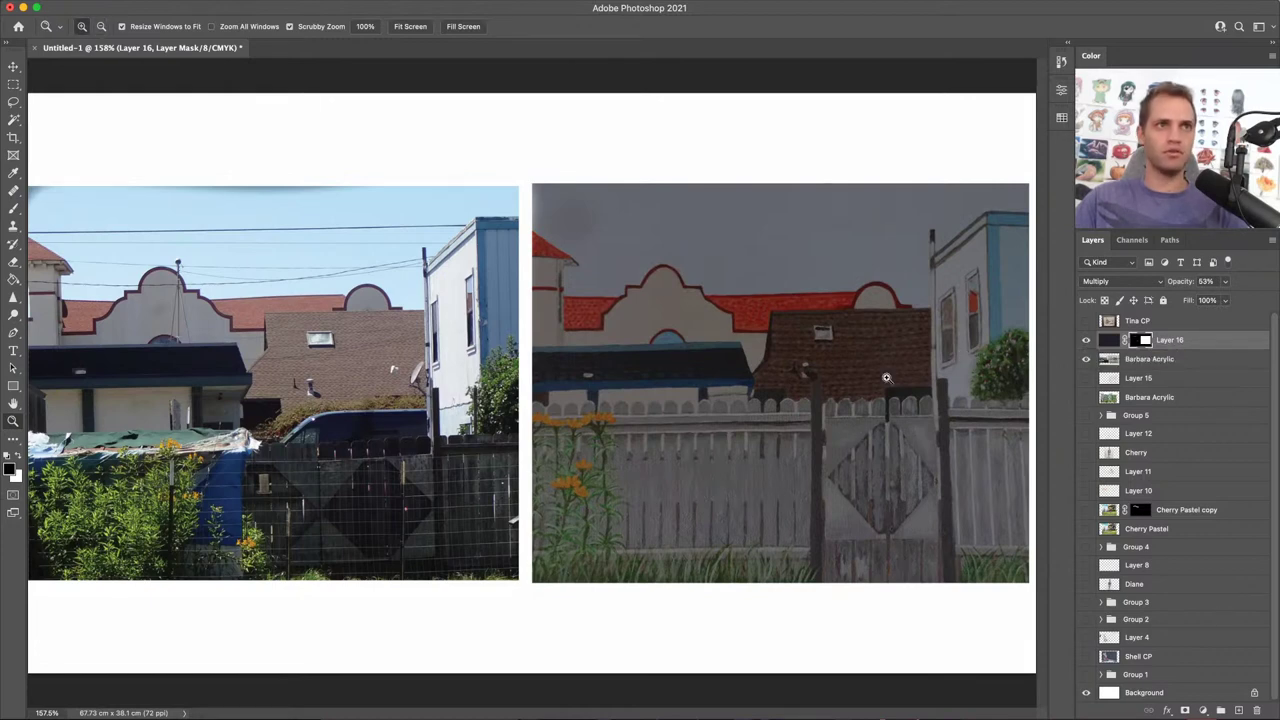
Step: Paint black on the mask with a 47 px brush to remove the darkening from the white building's wall and windows
{"action": "key", "text": "b"}
{"action": "mouse_move", "coordinate": [873, 376]}
{"action": "left_mouse_down"}
{"action": "mouse_move", "coordinate": [705, 474]}
{"action": "mouse_move", "coordinate": [847, 386]}
{"action": "mouse_move", "coordinate": [785, 390]}
{"action": "left_mouse_up"}
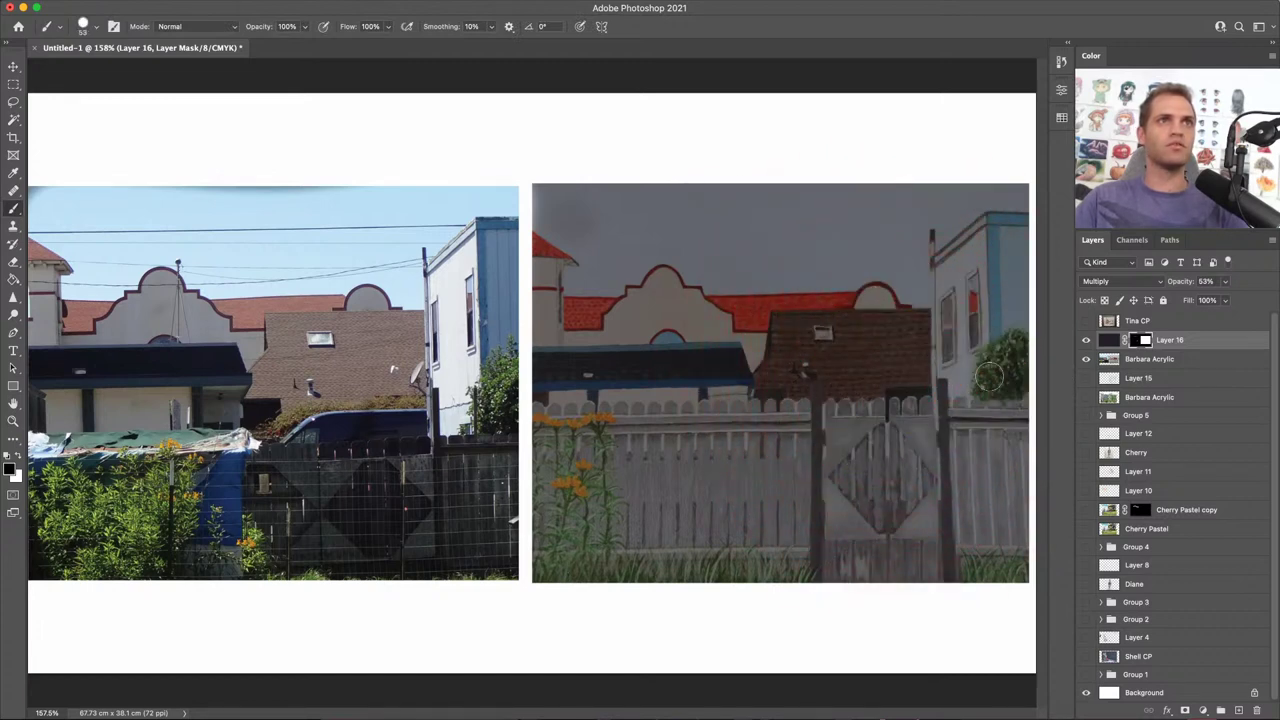
{"action": "left_click_drag", "start_coordinate": [982, 352], "coordinate": [976, 346]}
{"action": "left_click", "coordinate": [974, 229], "text": "shift"}
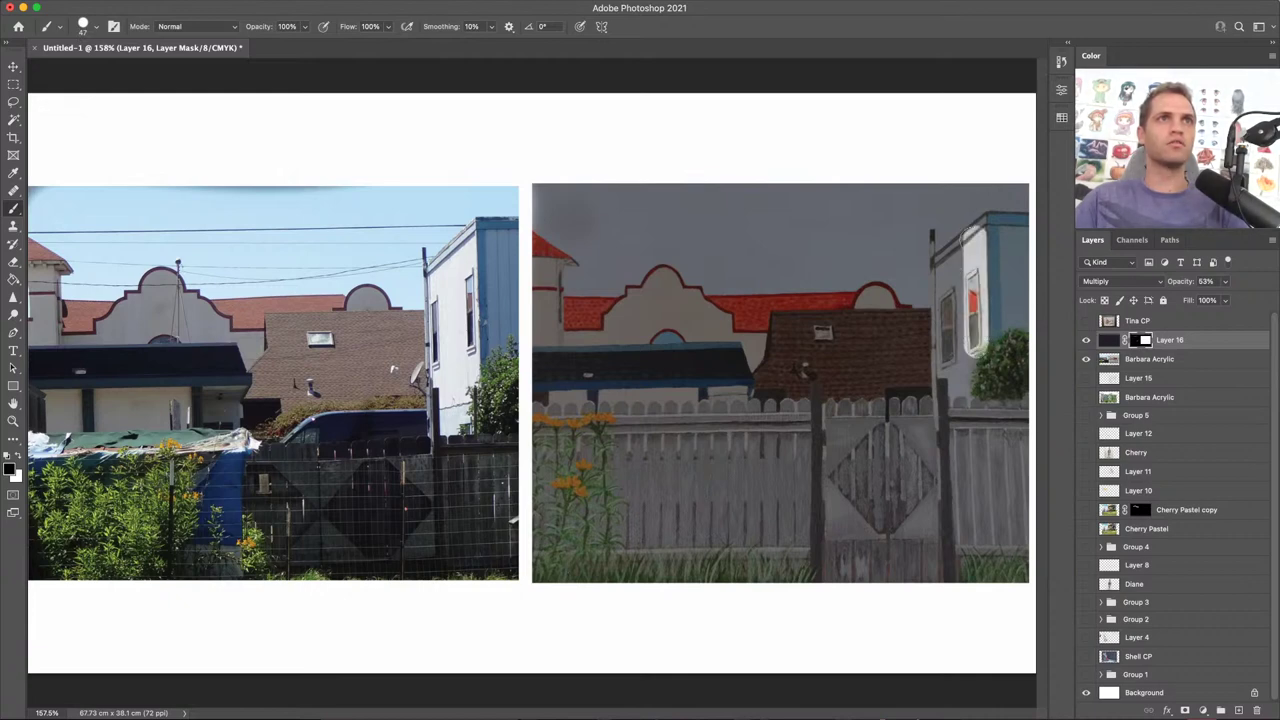
{"action": "left_click", "coordinate": [945, 265]}
{"action": "left_click", "coordinate": [945, 378], "text": "shift"}
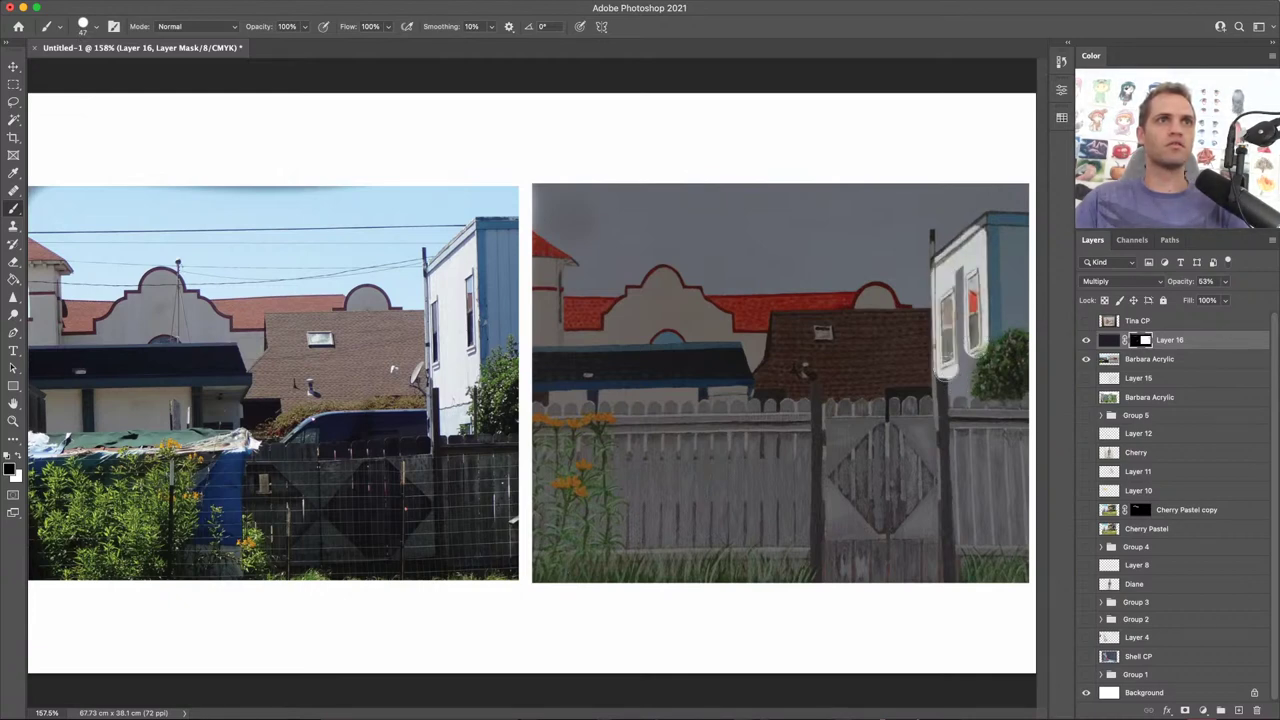
{"action": "mouse_move", "coordinate": [956, 376]}
{"action": "left_mouse_down"}
{"action": "mouse_move", "coordinate": [958, 388]}
{"action": "mouse_move", "coordinate": [959, 272]}
{"action": "left_mouse_up"}
Step: Mask the darkening off the painting's entire sky down to the building and roof outlines, undoing a stray stroke
{"action": "mouse_move", "coordinate": [974, 229]}
{"action": "left_mouse_down"}
{"action": "mouse_move", "coordinate": [991, 198]}
{"action": "mouse_move", "coordinate": [1020, 200]}
{"action": "mouse_move", "coordinate": [944, 236]}
{"action": "mouse_move", "coordinate": [920, 295]}
{"action": "mouse_move", "coordinate": [866, 262]}
{"action": "mouse_move", "coordinate": [842, 282]}
{"action": "left_mouse_up"}
{"action": "mouse_move", "coordinate": [751, 288]}
{"action": "left_mouse_down"}
{"action": "mouse_move", "coordinate": [652, 253]}
{"action": "mouse_move", "coordinate": [627, 284]}
{"action": "mouse_move", "coordinate": [574, 286]}
{"action": "mouse_move", "coordinate": [565, 270]}
{"action": "mouse_move", "coordinate": [592, 266]}
{"action": "mouse_move", "coordinate": [588, 250]}
{"action": "mouse_move", "coordinate": [538, 222]}
{"action": "mouse_move", "coordinate": [588, 256]}
{"action": "mouse_move", "coordinate": [536, 186]}
{"action": "left_mouse_up"}
{"action": "key", "text": "super+z"}
{"action": "left_click", "coordinate": [1020, 186], "text": "shift"}
{"action": "mouse_move", "coordinate": [1005, 182]}
{"action": "left_mouse_down"}
{"action": "mouse_move", "coordinate": [890, 265]}
{"action": "mouse_move", "coordinate": [604, 262]}
{"action": "mouse_move", "coordinate": [560, 205]}
{"action": "mouse_move", "coordinate": [549, 209]}
{"action": "mouse_move", "coordinate": [584, 232]}
{"action": "mouse_move", "coordinate": [582, 201]}
{"action": "mouse_move", "coordinate": [928, 203]}
{"action": "mouse_move", "coordinate": [896, 236]}
{"action": "mouse_move", "coordinate": [906, 267]}
{"action": "mouse_move", "coordinate": [712, 245]}
{"action": "mouse_move", "coordinate": [633, 256]}
{"action": "mouse_move", "coordinate": [597, 214]}
{"action": "mouse_move", "coordinate": [890, 217]}
{"action": "left_mouse_up"}
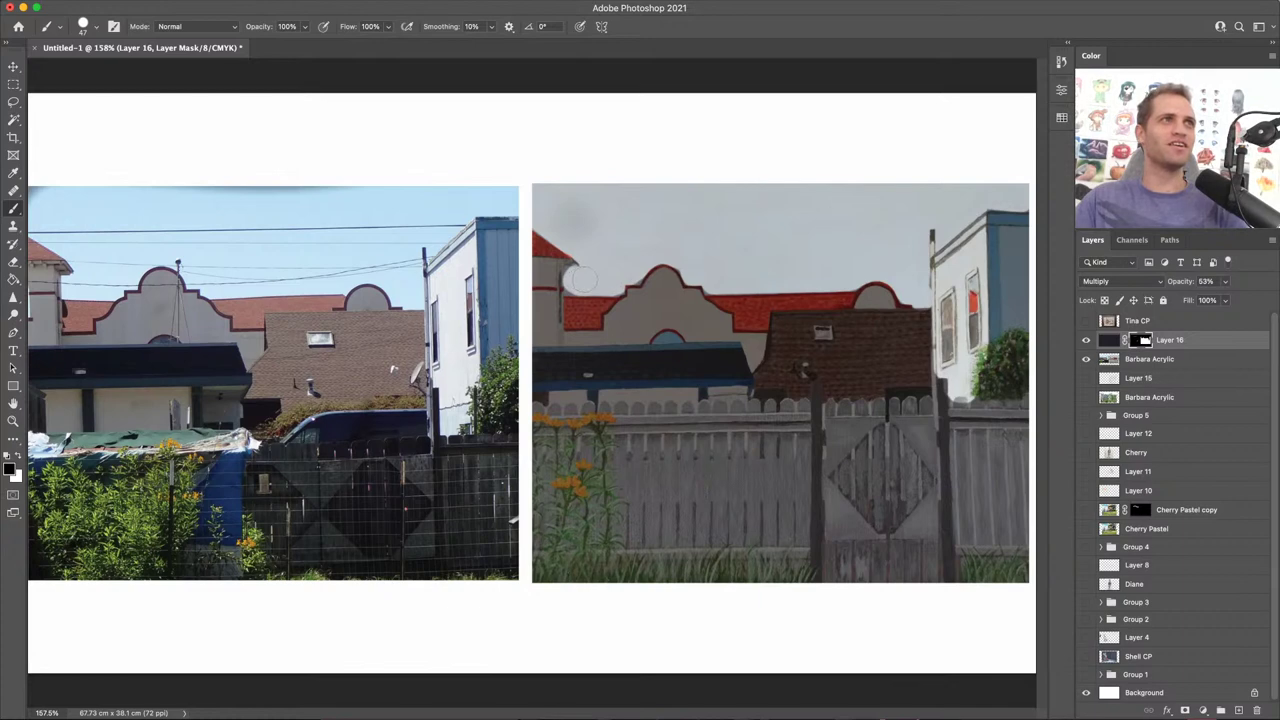
Step: Mask the darkening off the tower, cream facade, rooftops and tree, and toggle the navy layer to compare, leaving it visible
{"action": "mouse_move", "coordinate": [578, 280]}
{"action": "left_mouse_down"}
{"action": "mouse_move", "coordinate": [547, 262]}
{"action": "mouse_move", "coordinate": [549, 336]}
{"action": "left_mouse_up"}
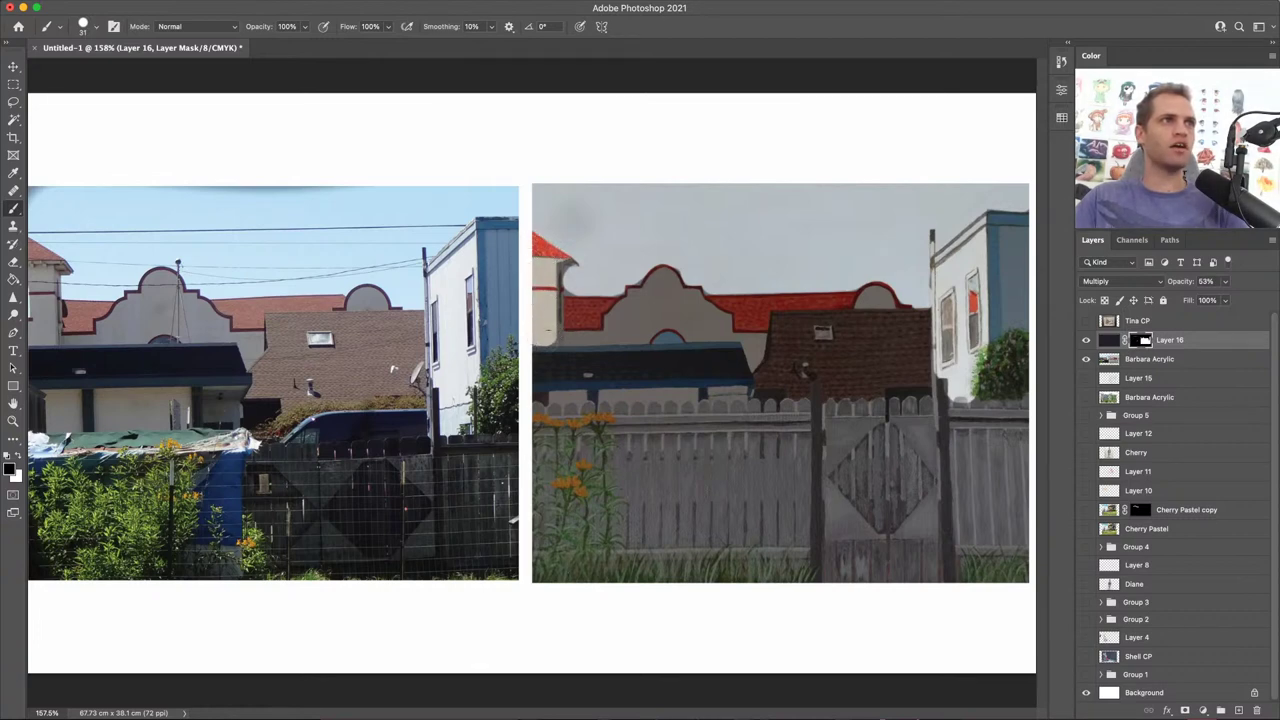
{"action": "left_click_drag", "start_coordinate": [570, 337], "coordinate": [756, 333]}
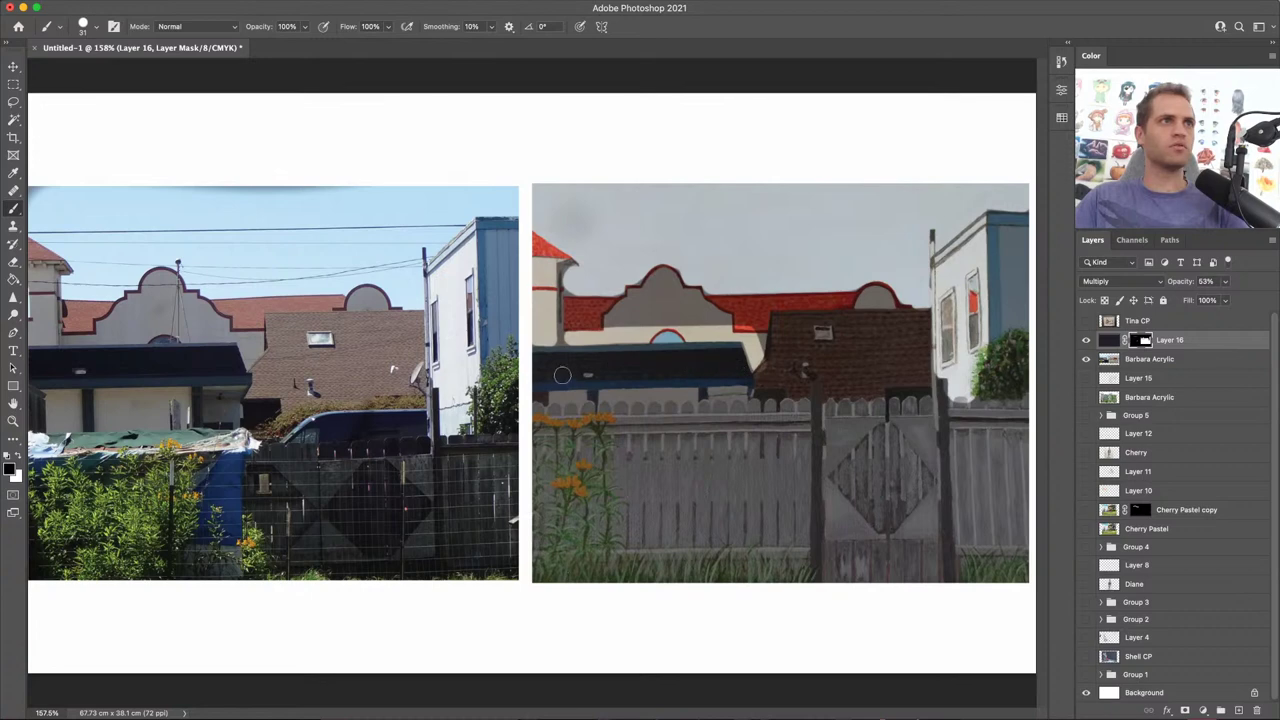
{"action": "mouse_move", "coordinate": [540, 381]}
{"action": "left_mouse_down"}
{"action": "mouse_move", "coordinate": [920, 389]}
{"action": "mouse_move", "coordinate": [922, 348]}
{"action": "mouse_move", "coordinate": [896, 310]}
{"action": "mouse_move", "coordinate": [836, 345]}
{"action": "mouse_move", "coordinate": [845, 370]}
{"action": "mouse_move", "coordinate": [866, 330]}
{"action": "mouse_move", "coordinate": [857, 357]}
{"action": "mouse_move", "coordinate": [900, 360]}
{"action": "mouse_move", "coordinate": [879, 311]}
{"action": "mouse_move", "coordinate": [800, 305]}
{"action": "mouse_move", "coordinate": [760, 350]}
{"action": "mouse_move", "coordinate": [830, 330]}
{"action": "mouse_move", "coordinate": [796, 370]}
{"action": "mouse_move", "coordinate": [700, 356]}
{"action": "mouse_move", "coordinate": [540, 368]}
{"action": "mouse_move", "coordinate": [578, 366]}
{"action": "mouse_move", "coordinate": [600, 318]}
{"action": "mouse_move", "coordinate": [570, 315]}
{"action": "mouse_move", "coordinate": [690, 295]}
{"action": "mouse_move", "coordinate": [628, 318]}
{"action": "mouse_move", "coordinate": [878, 320]}
{"action": "mouse_move", "coordinate": [810, 316]}
{"action": "left_mouse_up"}
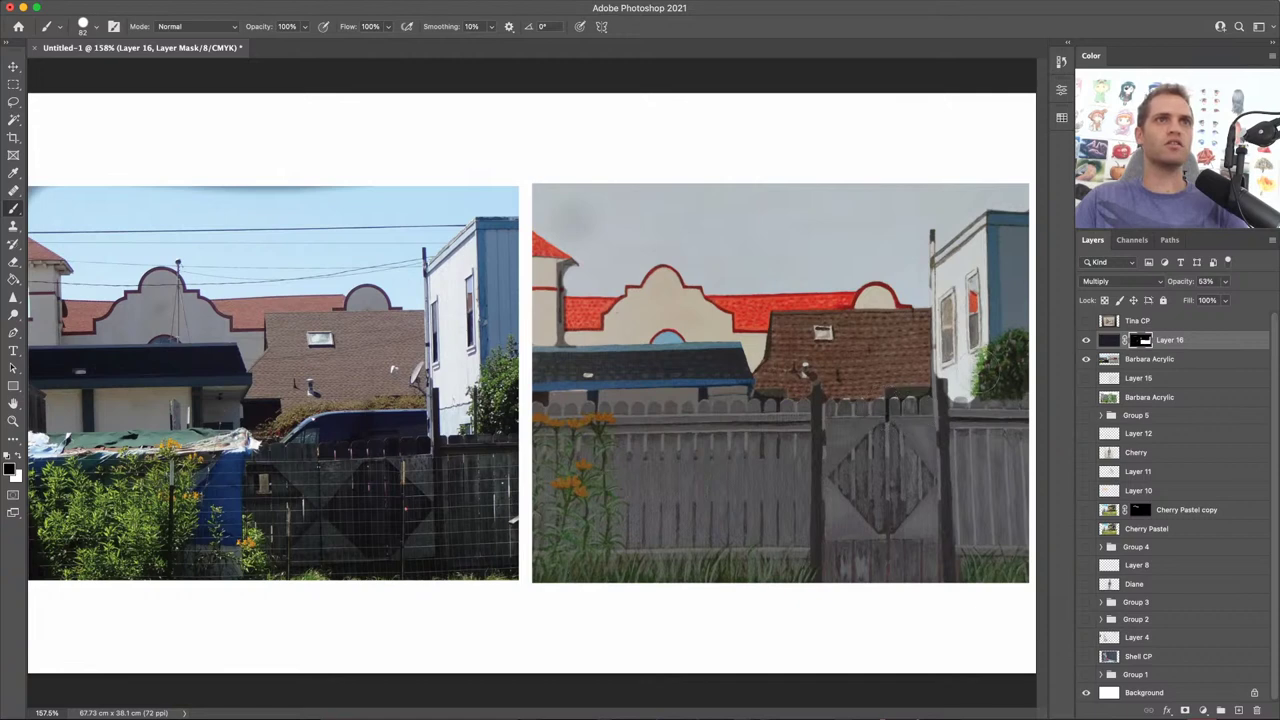
{"action": "mouse_move", "coordinate": [990, 372]}
{"action": "left_mouse_down"}
{"action": "mouse_move", "coordinate": [1010, 358]}
{"action": "mouse_move", "coordinate": [1000, 370]}
{"action": "mouse_move", "coordinate": [912, 357]}
{"action": "left_mouse_up"}
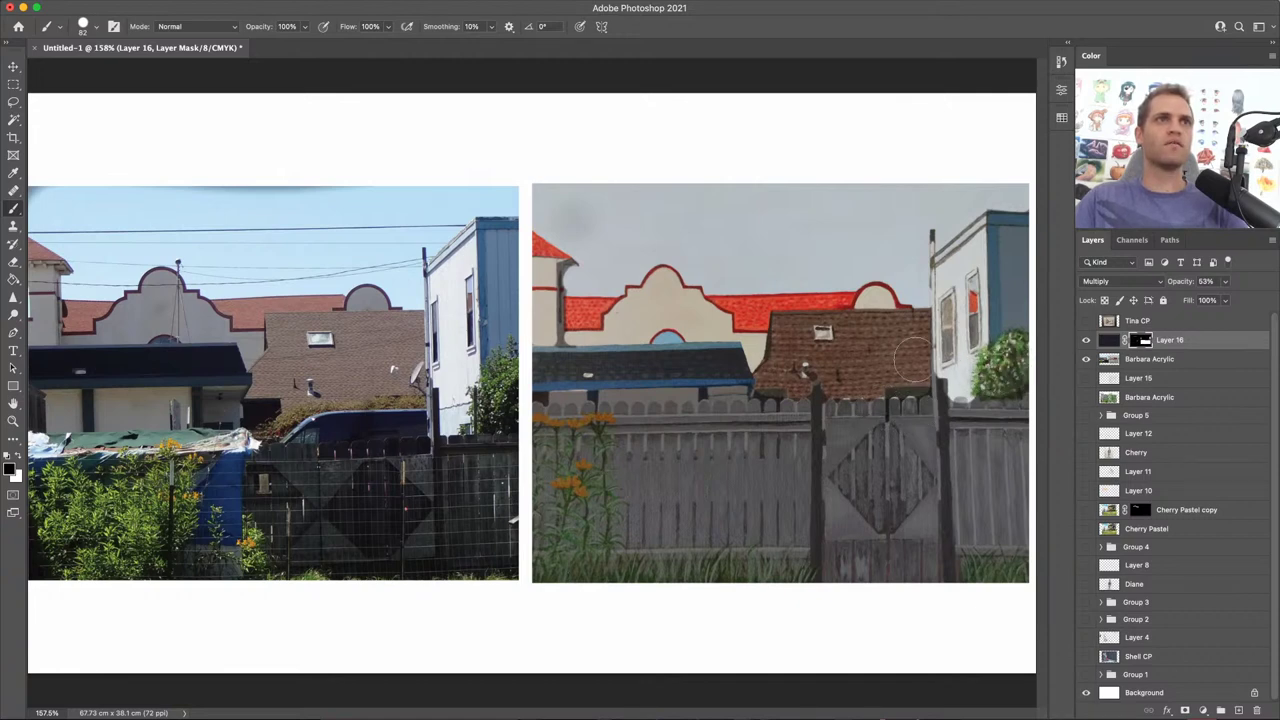
{"action": "left_click", "coordinate": [1086, 341]}
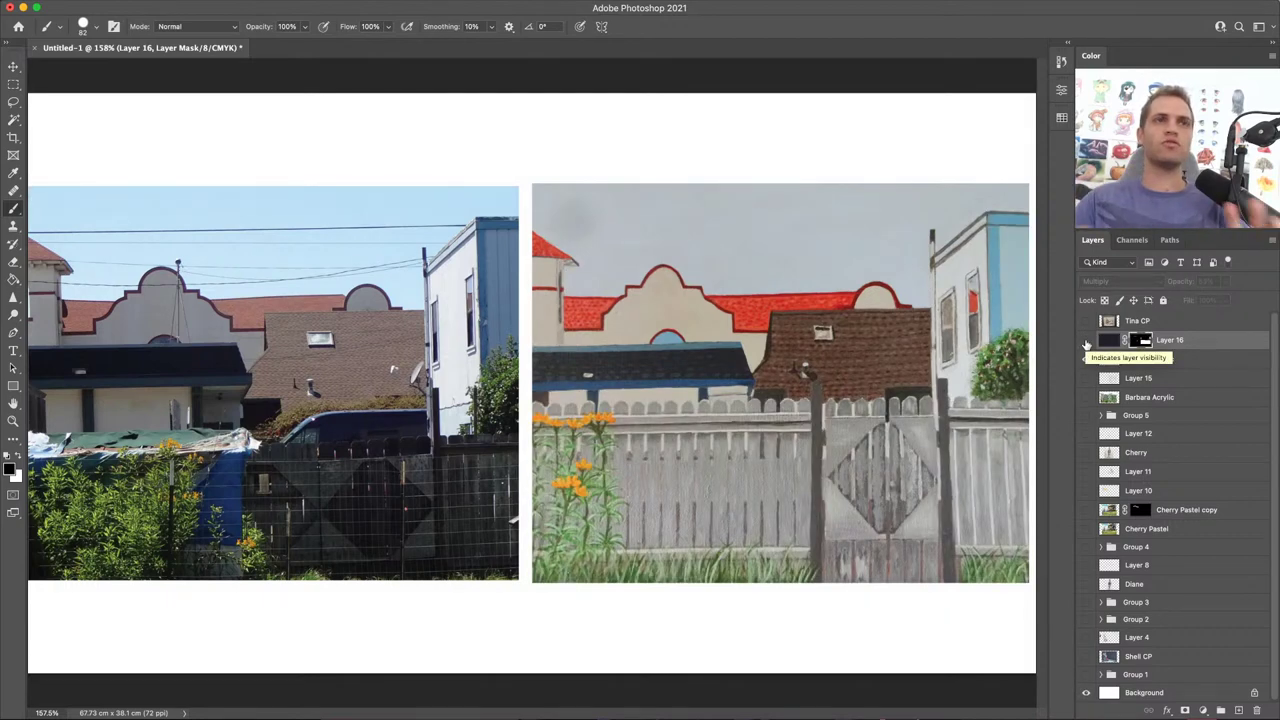
{"action": "left_click", "coordinate": [1086, 342]}
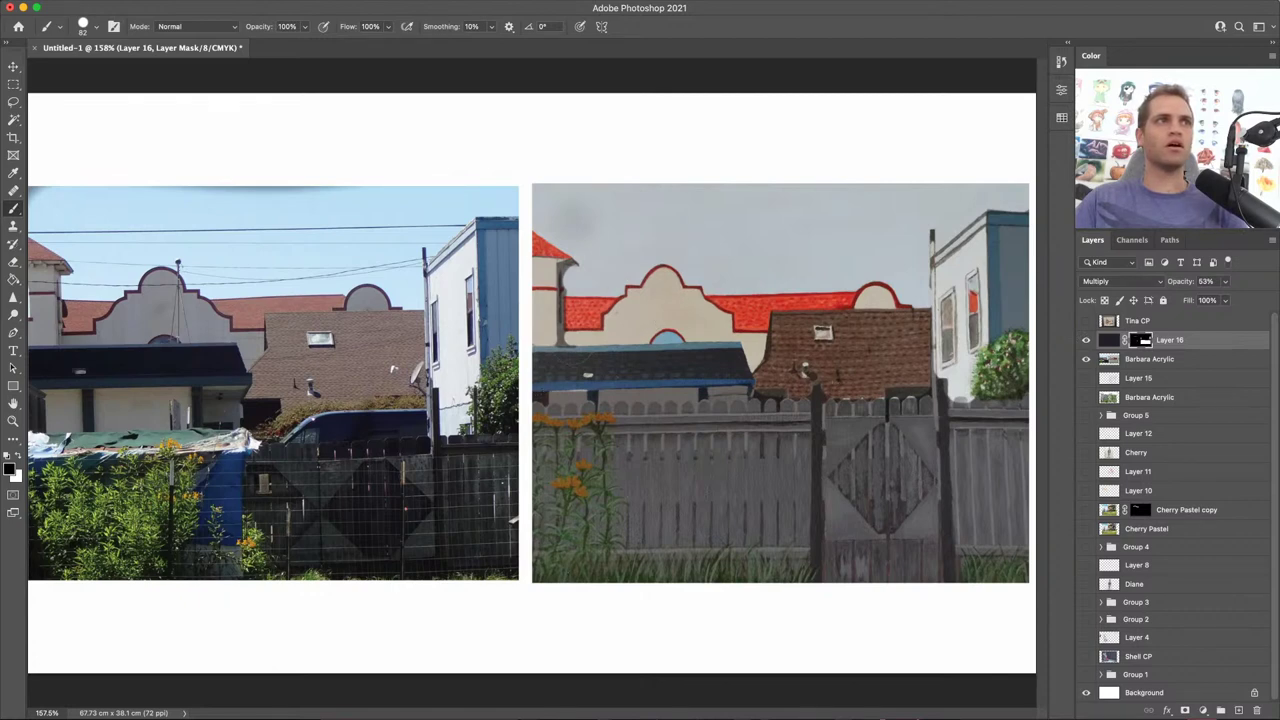
Step: Paint white on the mask with a 76 px brush at 10% flow to add soft shading to the cream facade
{"action": "mouse_move", "coordinate": [386, 31]}
{"action": "left_mouse_down"}
{"action": "mouse_move", "coordinate": [376, 46]}
{"action": "mouse_move", "coordinate": [333, 45]}
{"action": "left_mouse_up"}
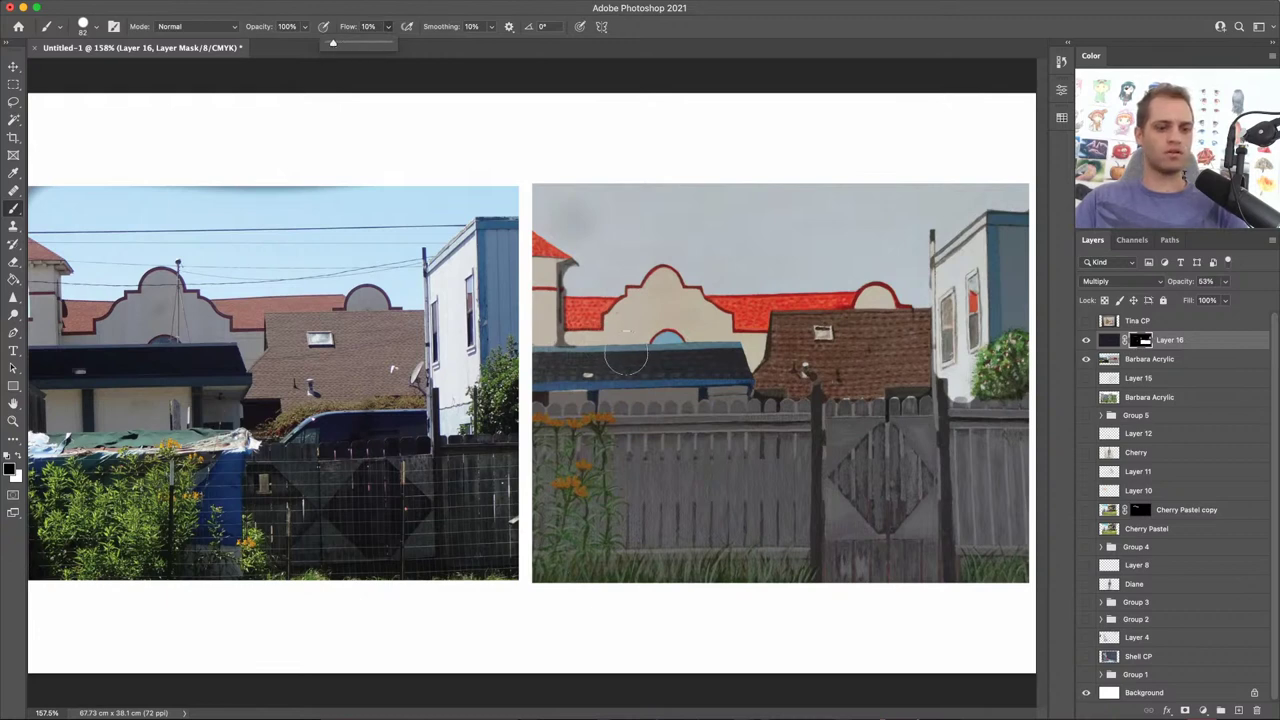
{"action": "left_click_drag", "start_coordinate": [620, 345], "coordinate": [641, 274]}
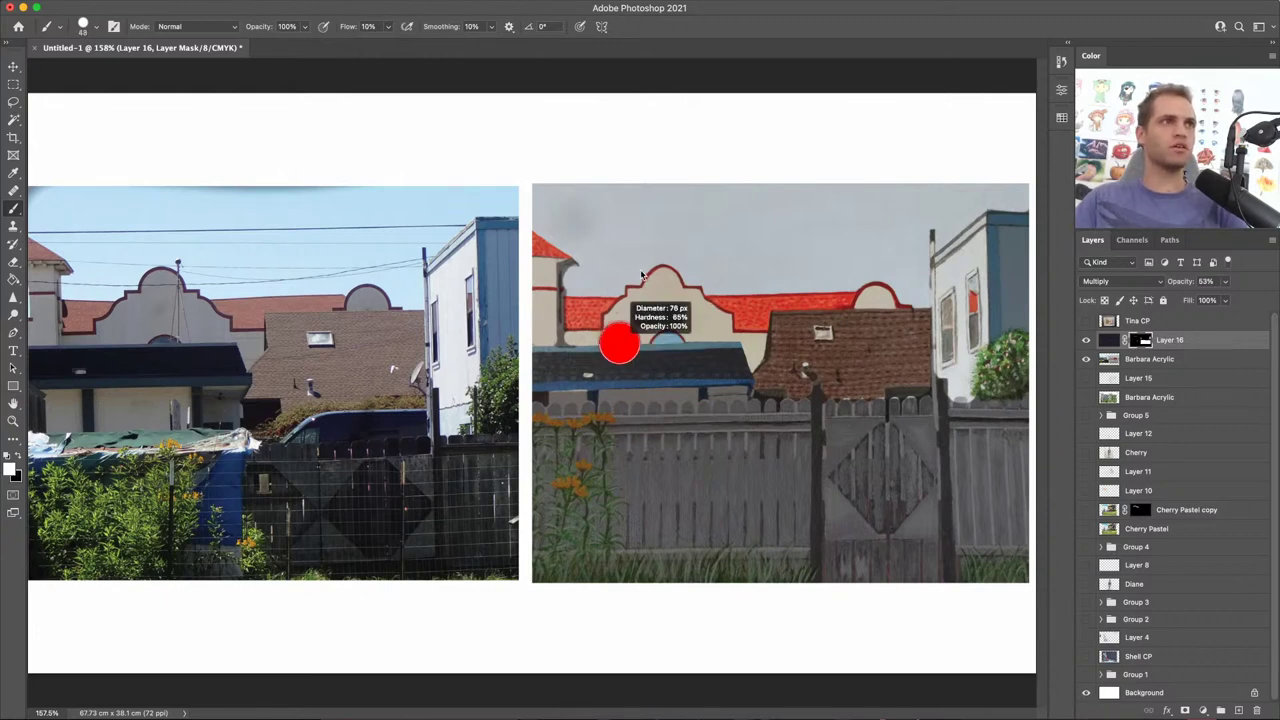
{"action": "mouse_move", "coordinate": [620, 320]}
{"action": "left_mouse_down"}
{"action": "mouse_move", "coordinate": [590, 342]}
{"action": "mouse_move", "coordinate": [650, 330]}
{"action": "mouse_move", "coordinate": [580, 345]}
{"action": "left_mouse_up"}
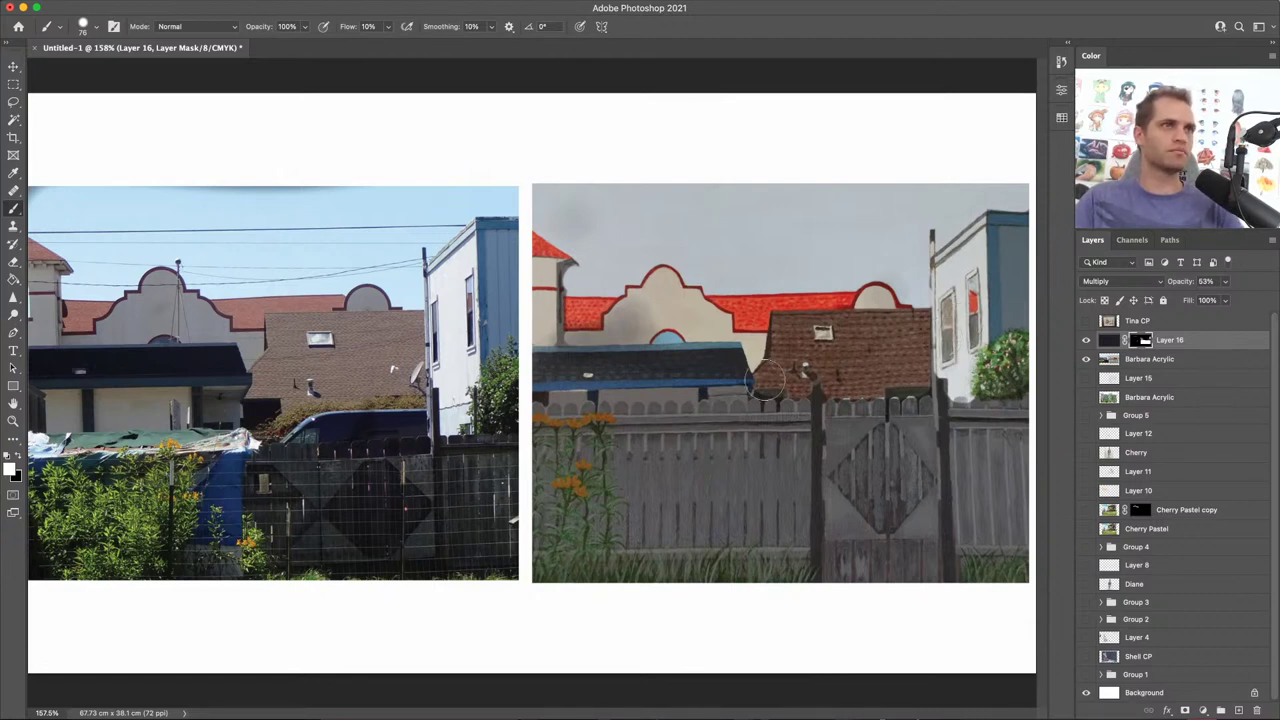
Step: Toggle the navy Multiply layer repeatedly to compare the darkened fence with the original painting, leaving the layer visible
{"action": "left_click", "coordinate": [1088, 343]}
{"action": "left_click", "coordinate": [1088, 343]}
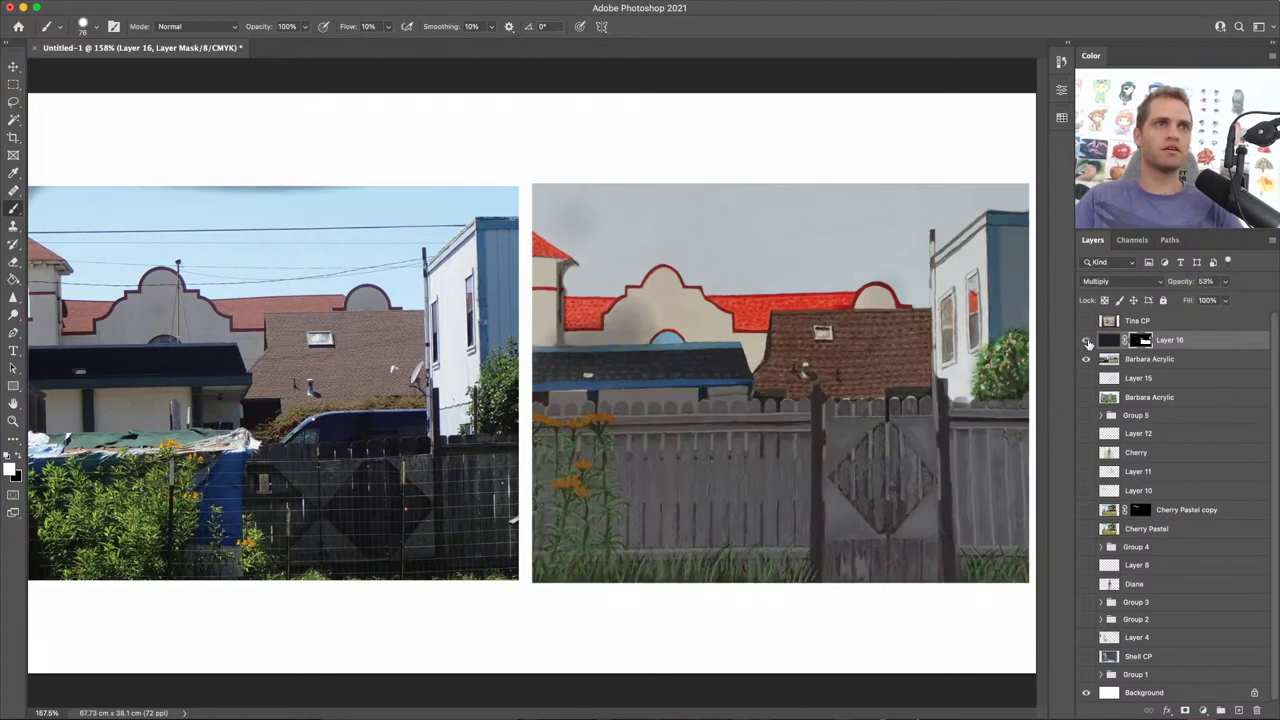
{"action": "left_click", "coordinate": [1088, 343]}
{"action": "left_click", "coordinate": [1088, 343]}
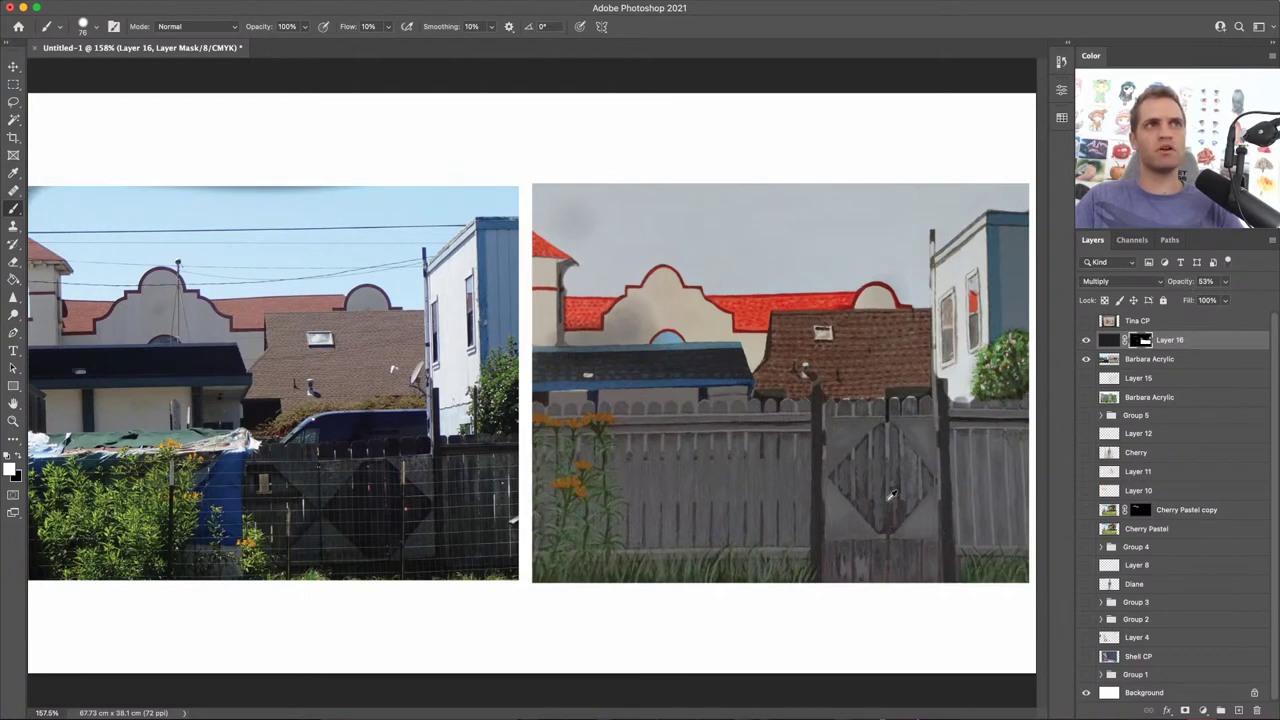
{"action": "left_click", "coordinate": [1087, 343]}
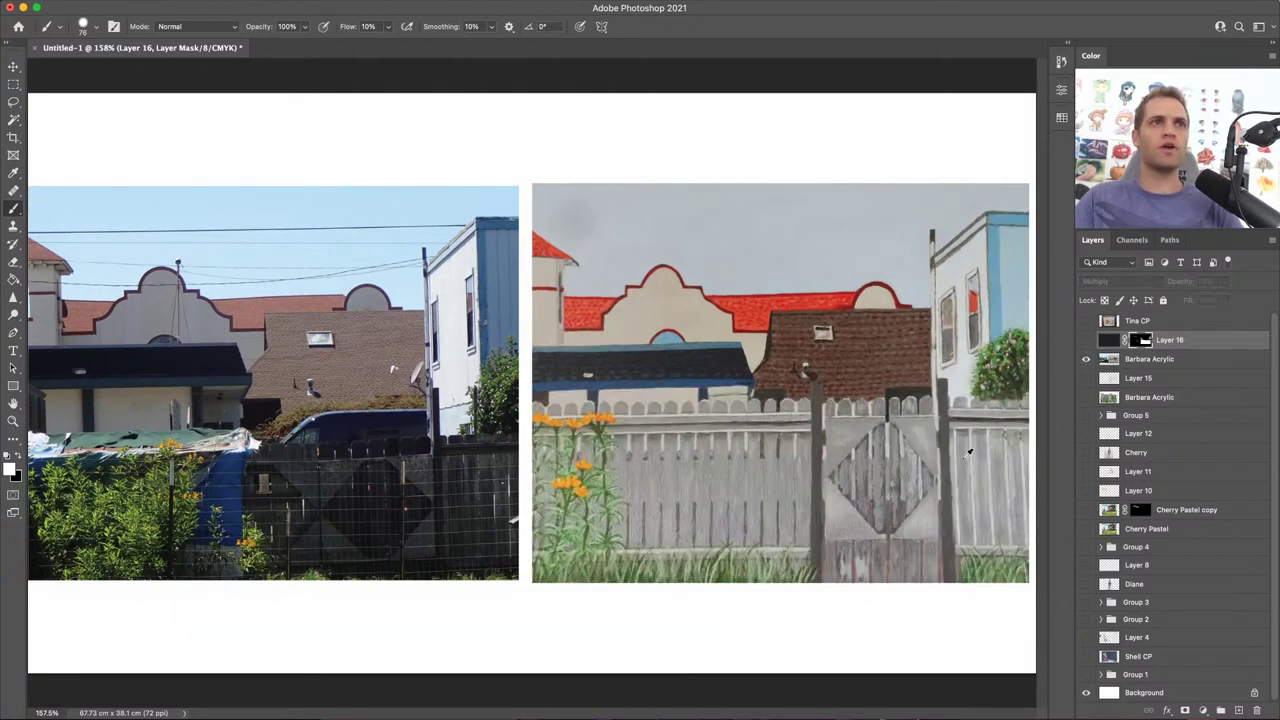
{"action": "left_click", "coordinate": [1086, 341]}
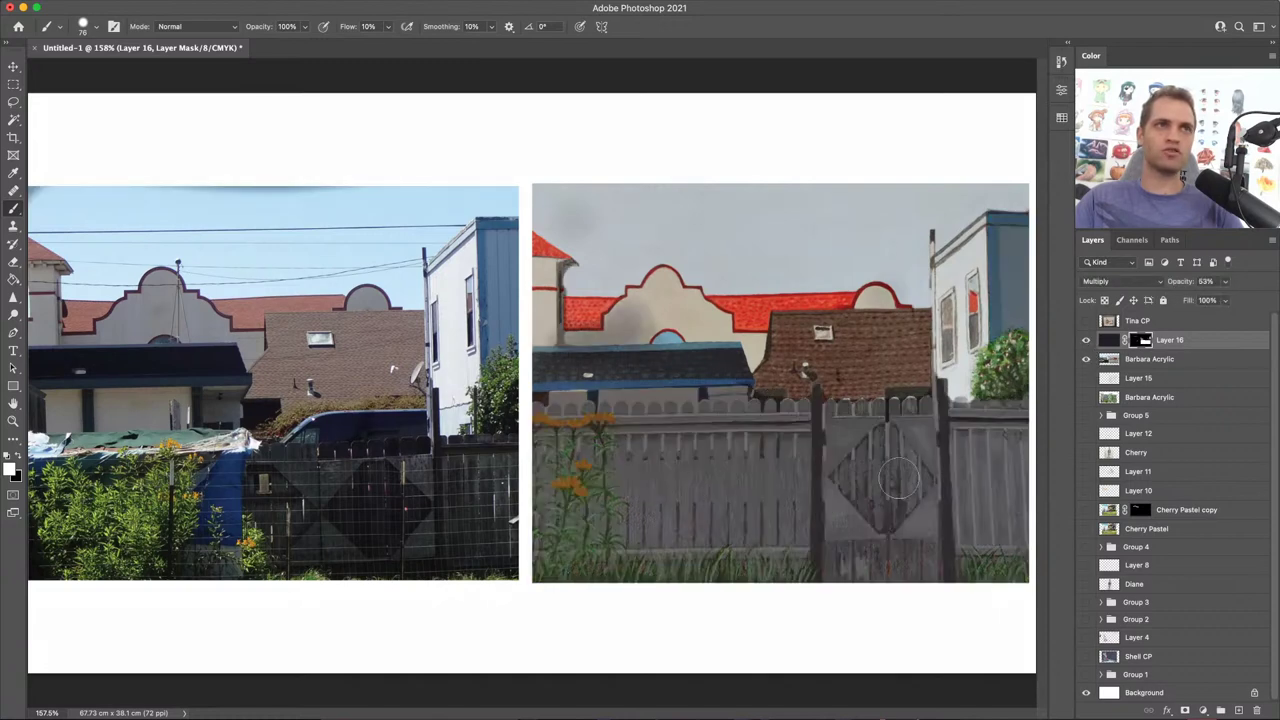
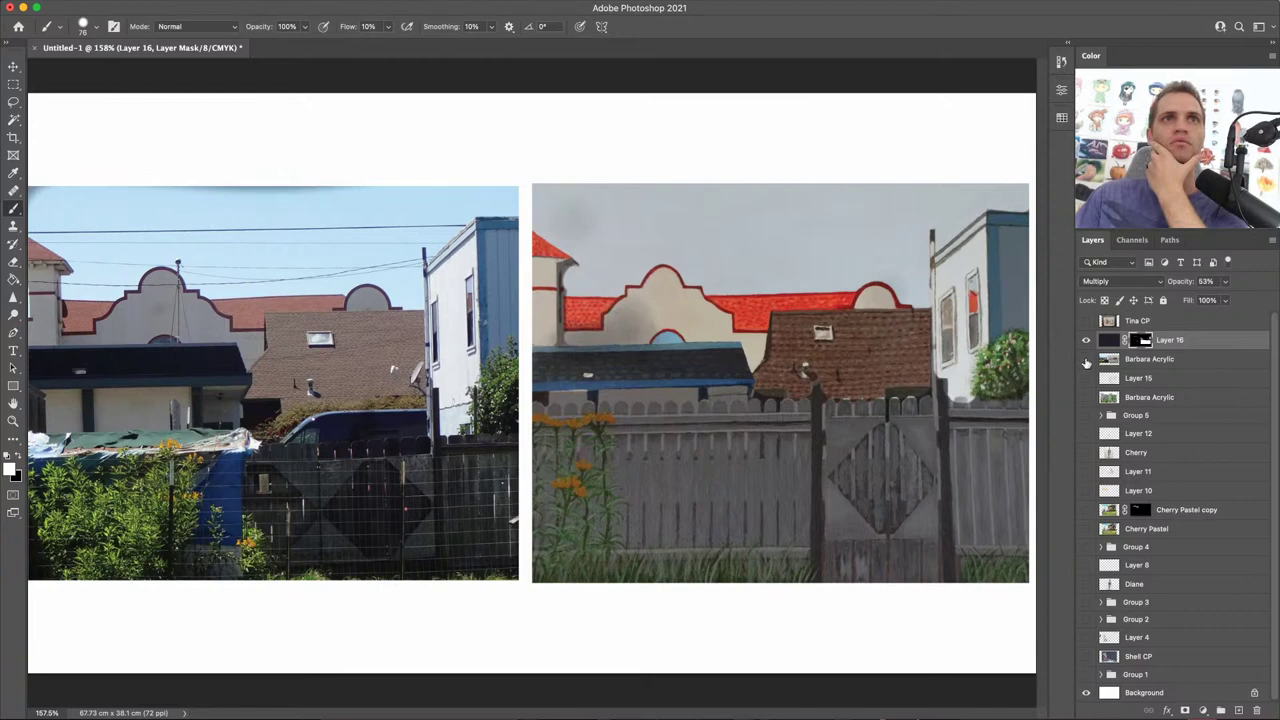
Step: Hide the fence painting and its navy layer, and show and select the dog portrait layer
{"action": "left_click", "coordinate": [1087, 359]}
{"action": "left_click", "coordinate": [1087, 341]}
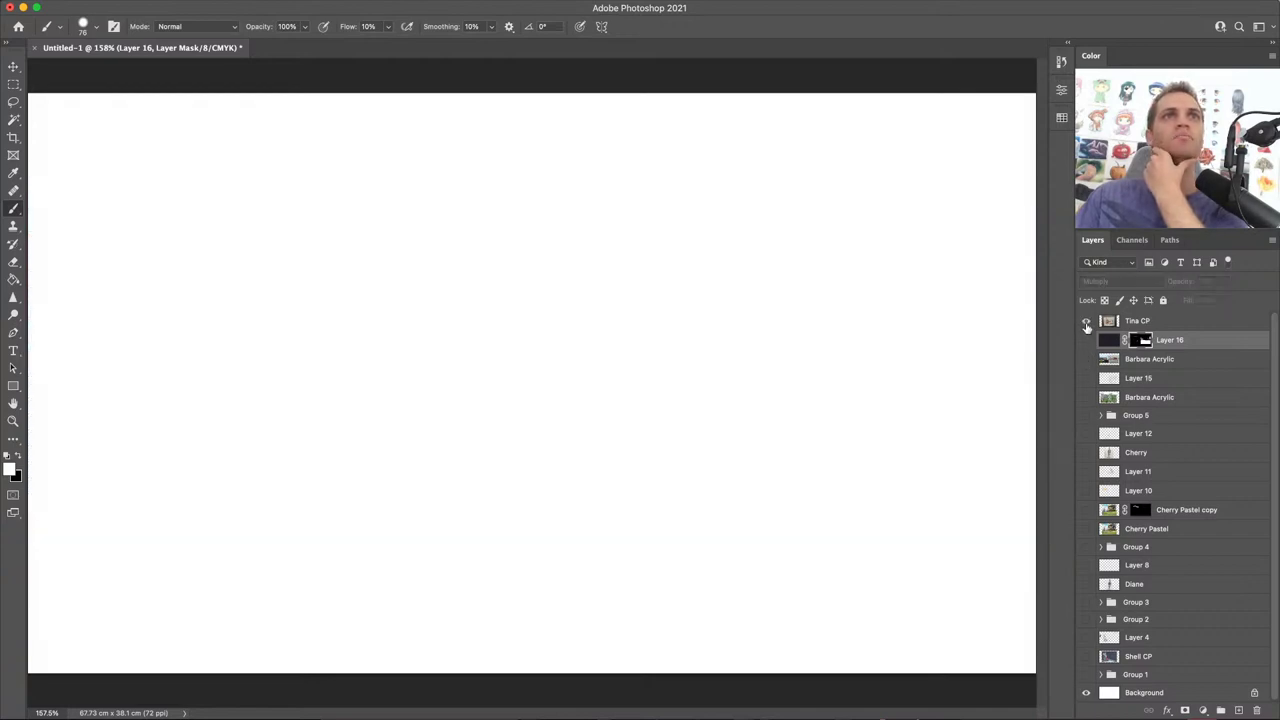
{"action": "left_click", "coordinate": [1086, 321]}
{"action": "left_click", "coordinate": [1176, 322]}
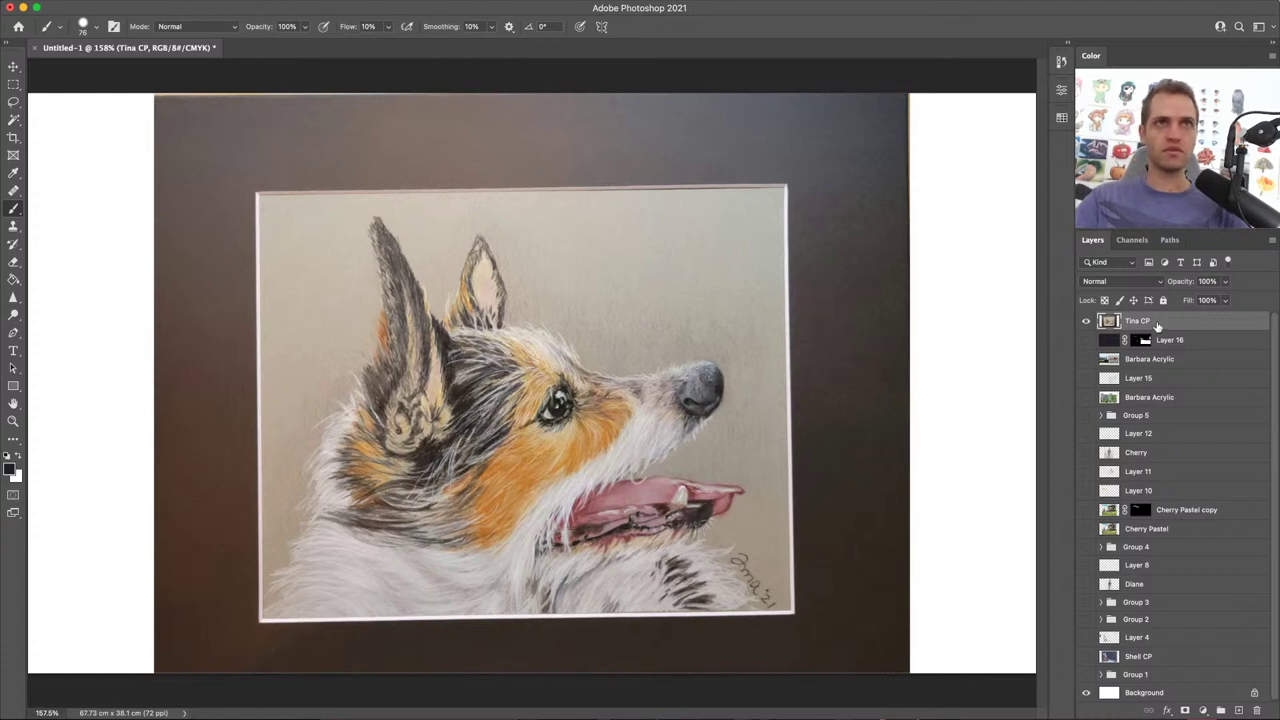
Step: Add a new layer above the dog portrait and set up a red 14 px brush at 100% flow, undoing a test stroke
{"action": "left_click", "coordinate": [1237, 709]}
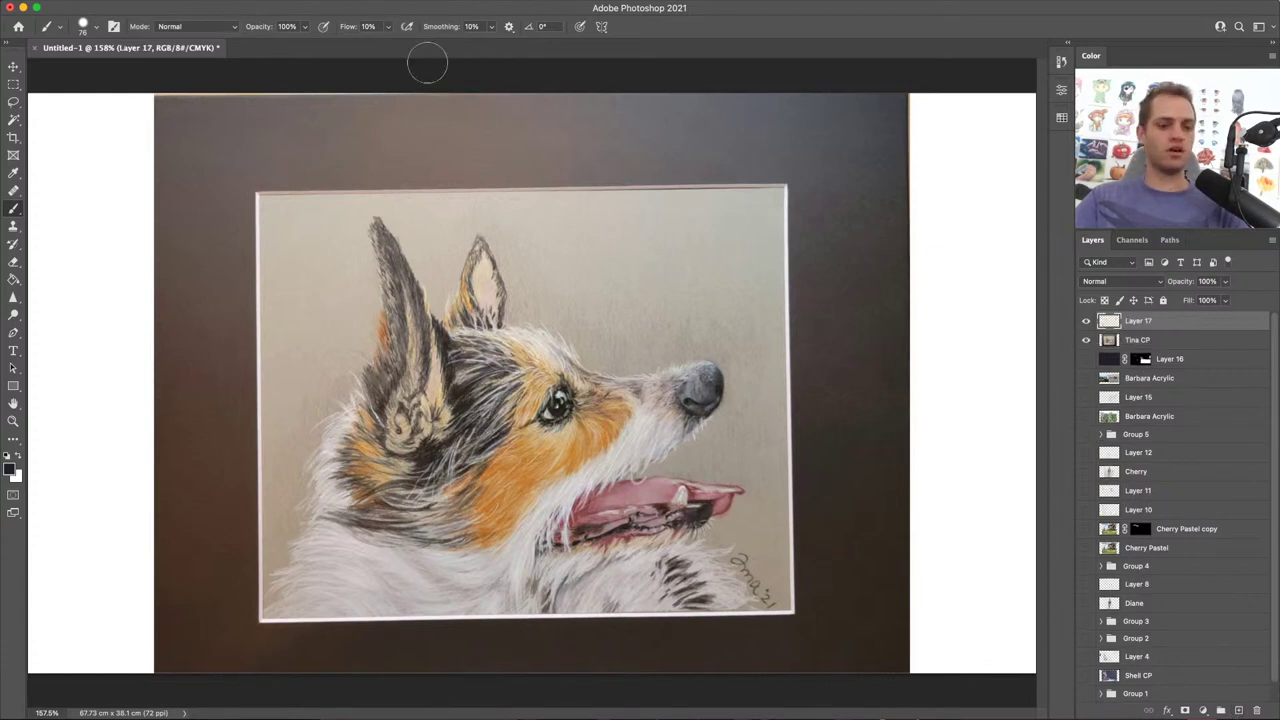
{"action": "left_click", "coordinate": [388, 26]}
{"action": "left_click_drag", "start_coordinate": [395, 43], "coordinate": [546, 55]}
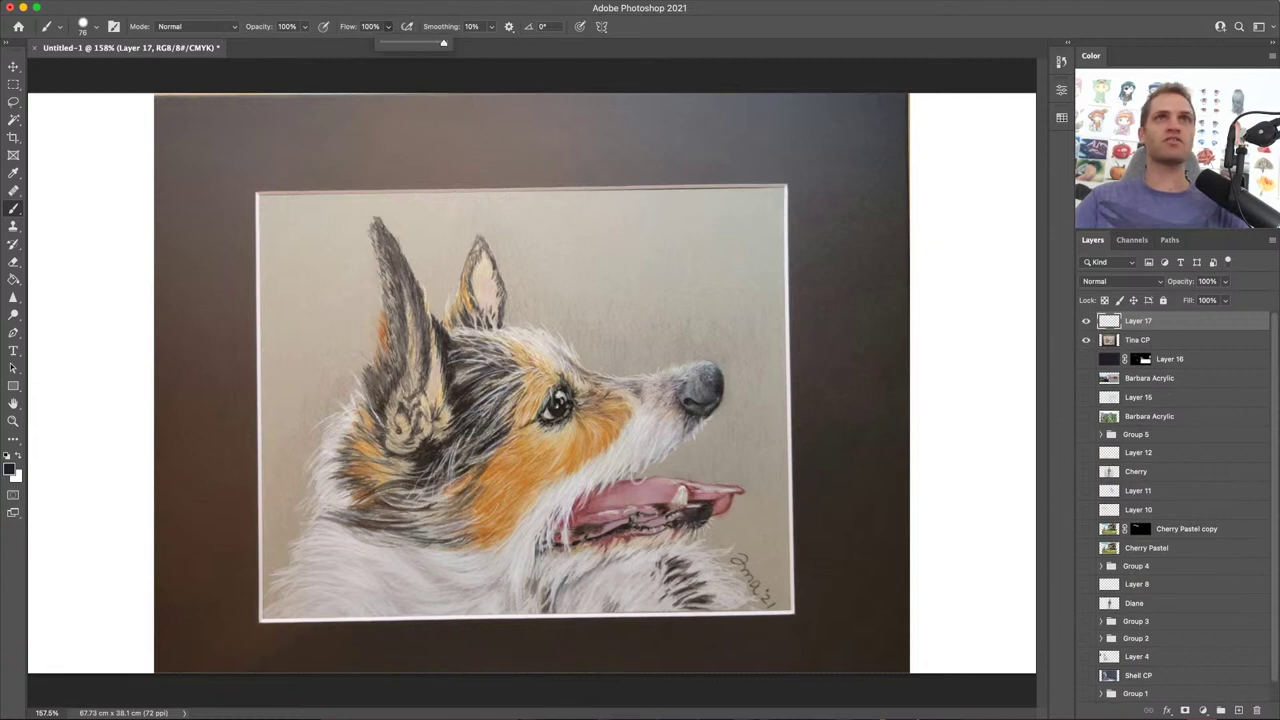
{"action": "left_click", "coordinate": [914, 163]}
{"action": "left_click_drag", "start_coordinate": [678, 410], "coordinate": [626, 410]}
{"action": "mouse_move", "coordinate": [672, 371]}
{"action": "left_mouse_down"}
{"action": "mouse_move", "coordinate": [496, 336]}
{"action": "mouse_move", "coordinate": [481, 494]}
{"action": "mouse_move", "coordinate": [551, 502]}
{"action": "mouse_move", "coordinate": [701, 436]}
{"action": "mouse_move", "coordinate": [729, 396]}
{"action": "mouse_move", "coordinate": [660, 360]}
{"action": "left_mouse_up"}
{"action": "key", "text": "super+z"}
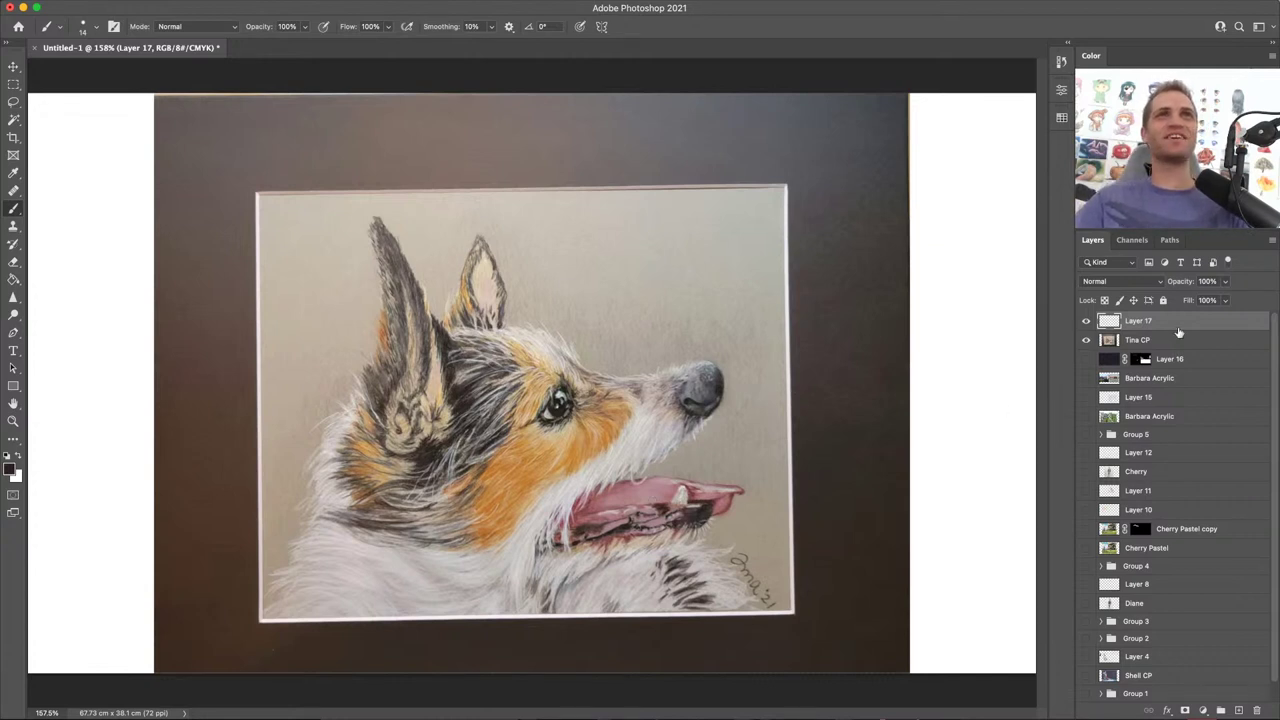
{"action": "left_click", "coordinate": [1110, 200]}
Step: Try a red outline around the dog's face and muzzle, and undo it
{"action": "mouse_move", "coordinate": [648, 369]}
{"action": "left_mouse_down"}
{"action": "mouse_move", "coordinate": [507, 354]}
{"action": "mouse_move", "coordinate": [500, 482]}
{"action": "mouse_move", "coordinate": [593, 534]}
{"action": "mouse_move", "coordinate": [656, 542]}
{"action": "mouse_move", "coordinate": [726, 516]}
{"action": "mouse_move", "coordinate": [743, 454]}
{"action": "mouse_move", "coordinate": [730, 374]}
{"action": "mouse_move", "coordinate": [672, 348]}
{"action": "left_mouse_up"}
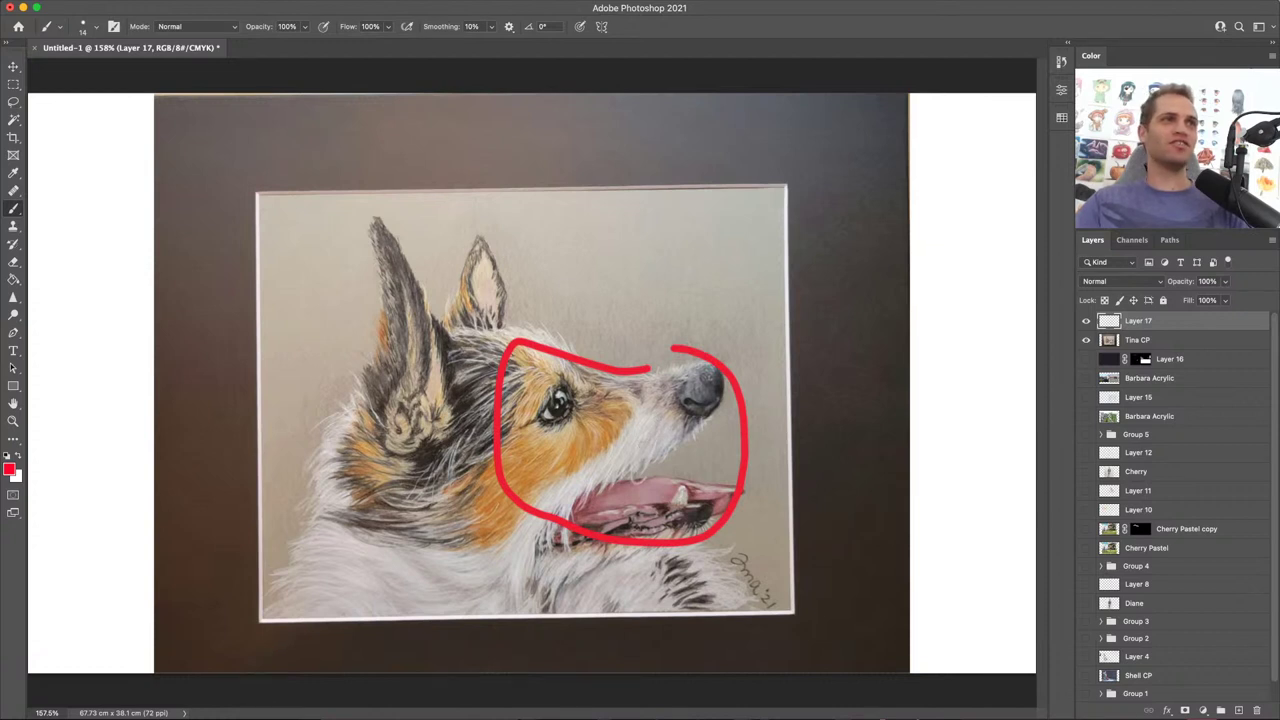
{"action": "key", "text": "super+z"}
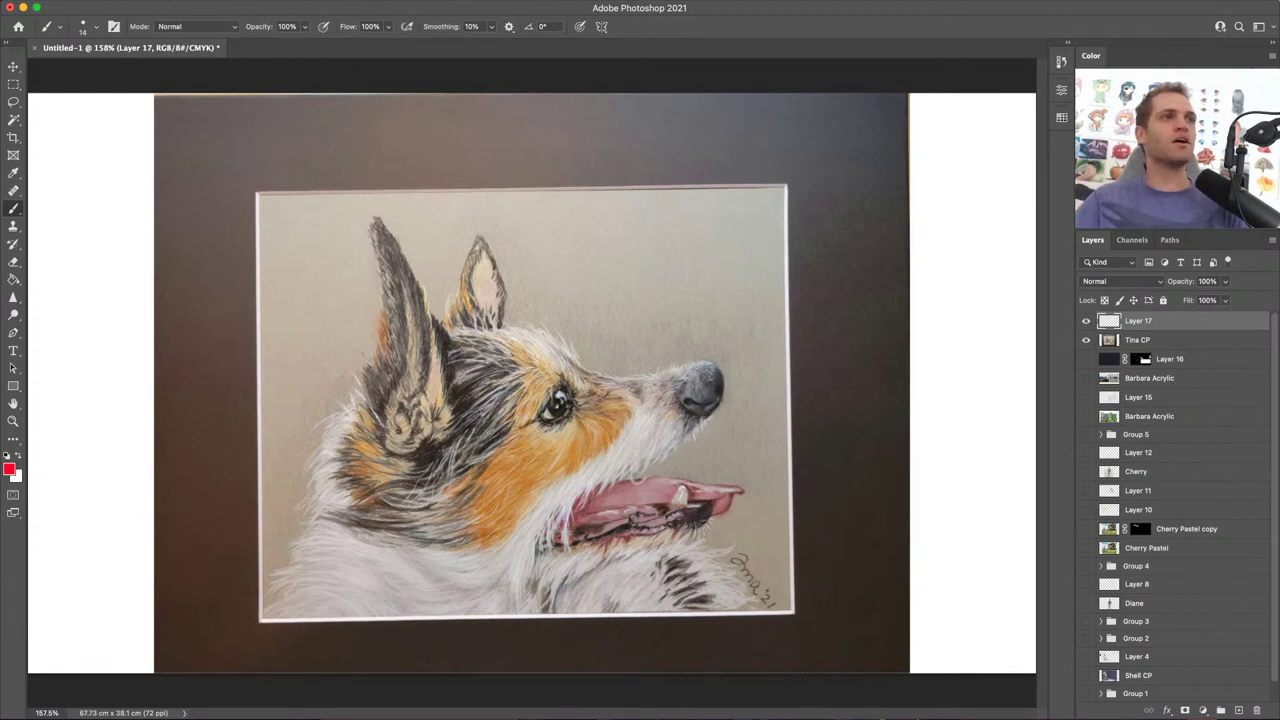
Step: Draw red fur-direction strokes radiating around the dog's eye with a 7 px brush, plus a small loop above its inner corner
{"action": "mouse_move", "coordinate": [590, 410]}
{"action": "left_mouse_down"}
{"action": "mouse_move", "coordinate": [588, 381]}
{"action": "mouse_move", "coordinate": [566, 366]}
{"action": "left_mouse_up"}
{"action": "mouse_move", "coordinate": [567, 379]}
{"action": "left_mouse_down"}
{"action": "mouse_move", "coordinate": [543, 371]}
{"action": "mouse_move", "coordinate": [528, 403]}
{"action": "mouse_move", "coordinate": [540, 395]}
{"action": "mouse_move", "coordinate": [530, 410]}
{"action": "mouse_move", "coordinate": [585, 415]}
{"action": "mouse_move", "coordinate": [578, 435]}
{"action": "mouse_move", "coordinate": [560, 450]}
{"action": "mouse_move", "coordinate": [528, 444]}
{"action": "left_mouse_up"}
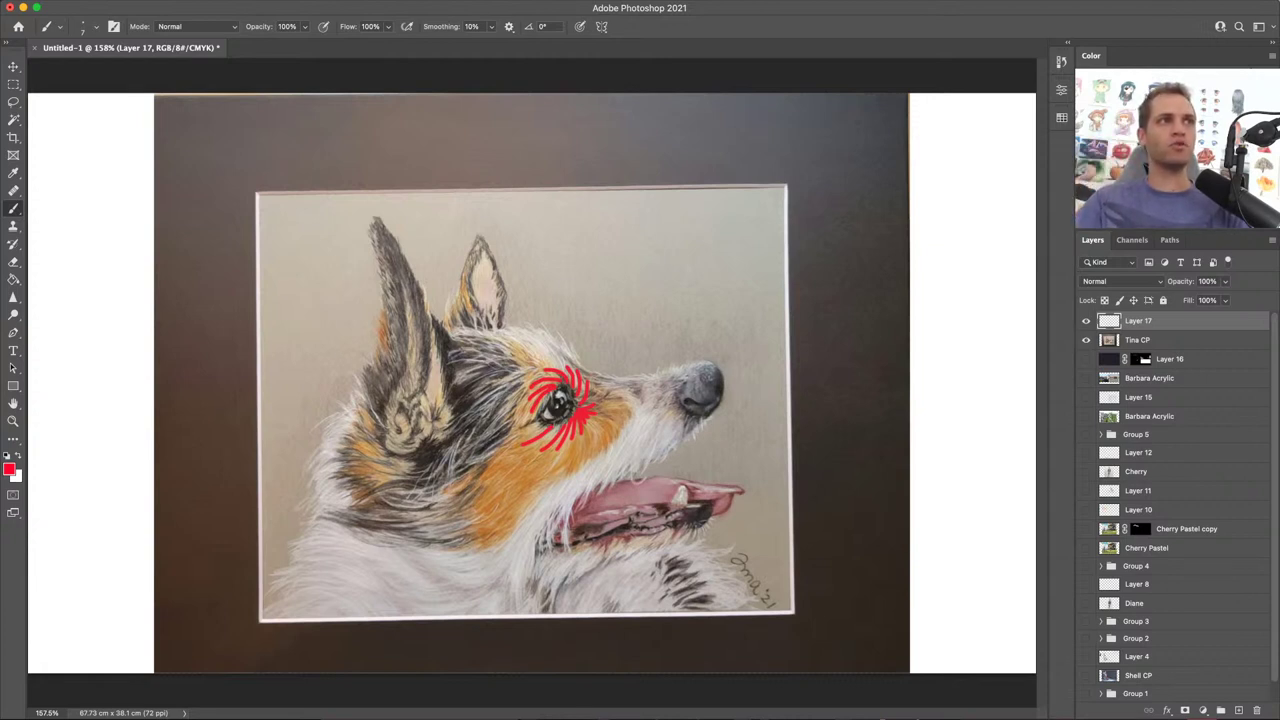
{"action": "left_click_drag", "start_coordinate": [590, 366], "coordinate": [584, 383]}
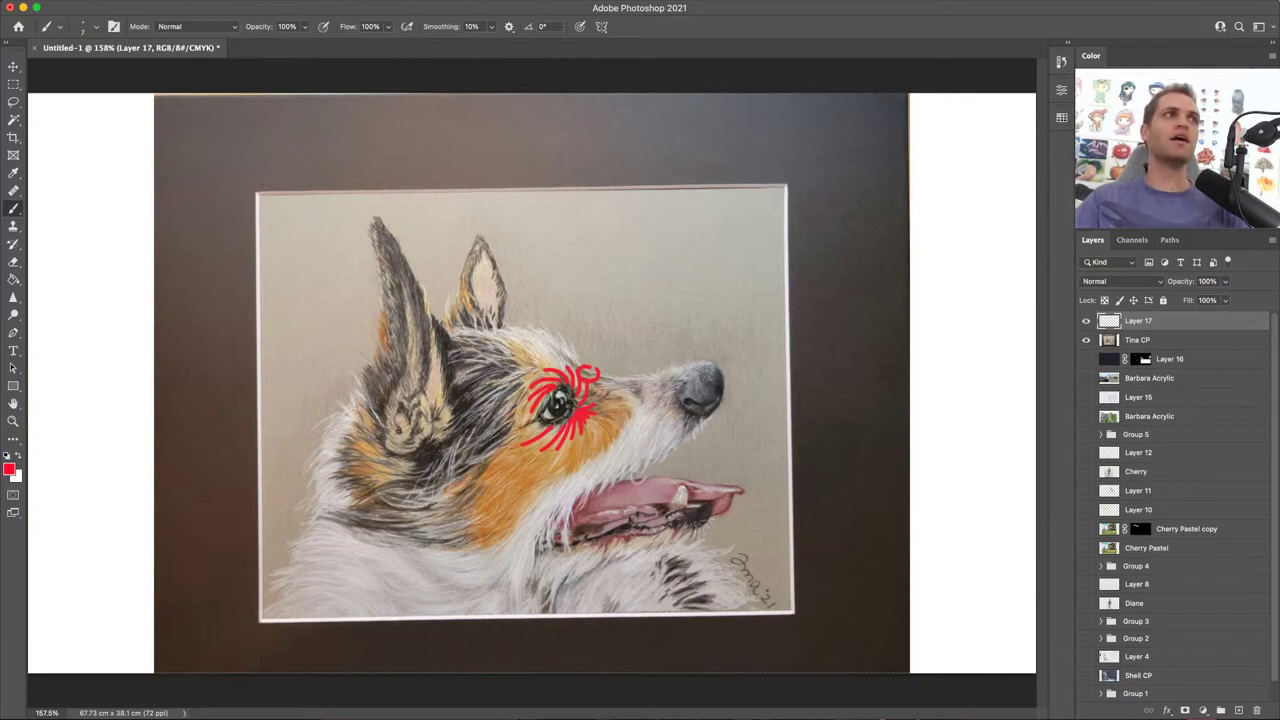
Step: Undo a trial circle around the near ear's base and draw short red strokes marking the fur direction there instead
{"action": "mouse_move", "coordinate": [416, 377]}
{"action": "left_mouse_down"}
{"action": "mouse_move", "coordinate": [367, 440]}
{"action": "mouse_move", "coordinate": [450, 468]}
{"action": "mouse_move", "coordinate": [436, 390]}
{"action": "left_mouse_up"}
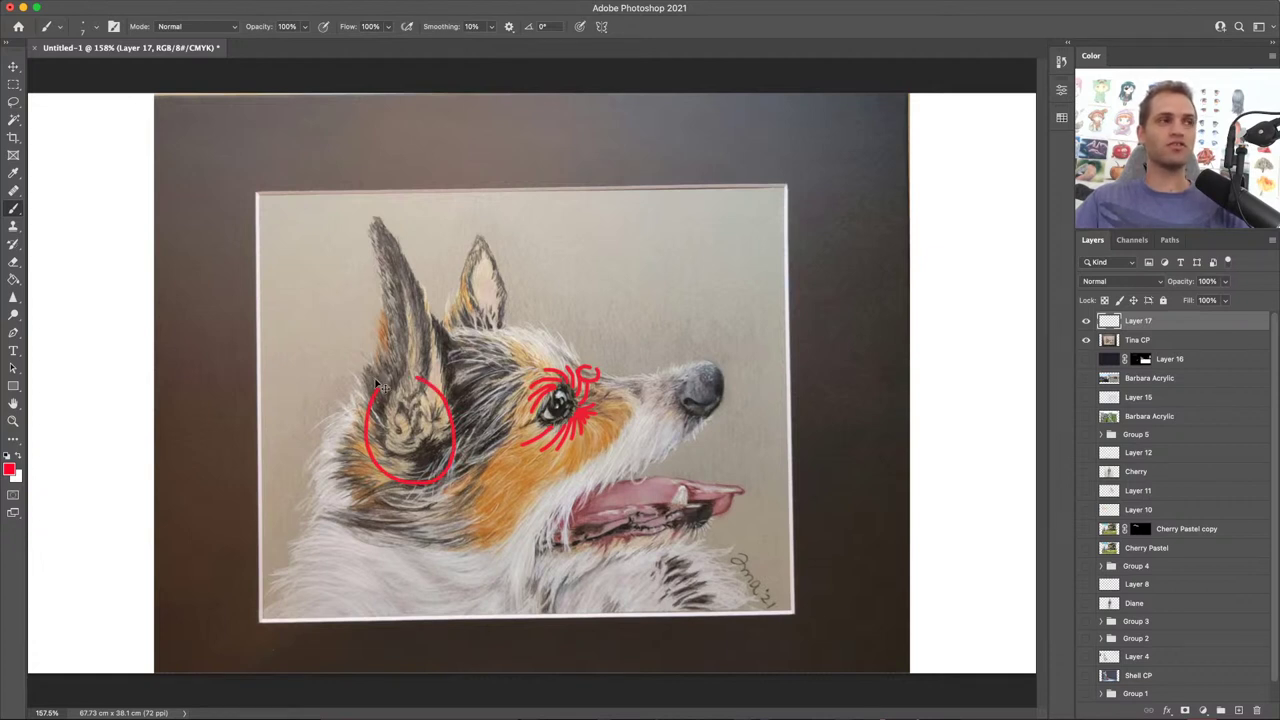
{"action": "key", "text": "super+z"}
{"action": "mouse_move", "coordinate": [430, 463]}
{"action": "left_mouse_down"}
{"action": "mouse_move", "coordinate": [386, 460]}
{"action": "mouse_move", "coordinate": [370, 440]}
{"action": "mouse_move", "coordinate": [386, 435]}
{"action": "mouse_move", "coordinate": [400, 390]}
{"action": "left_mouse_up"}
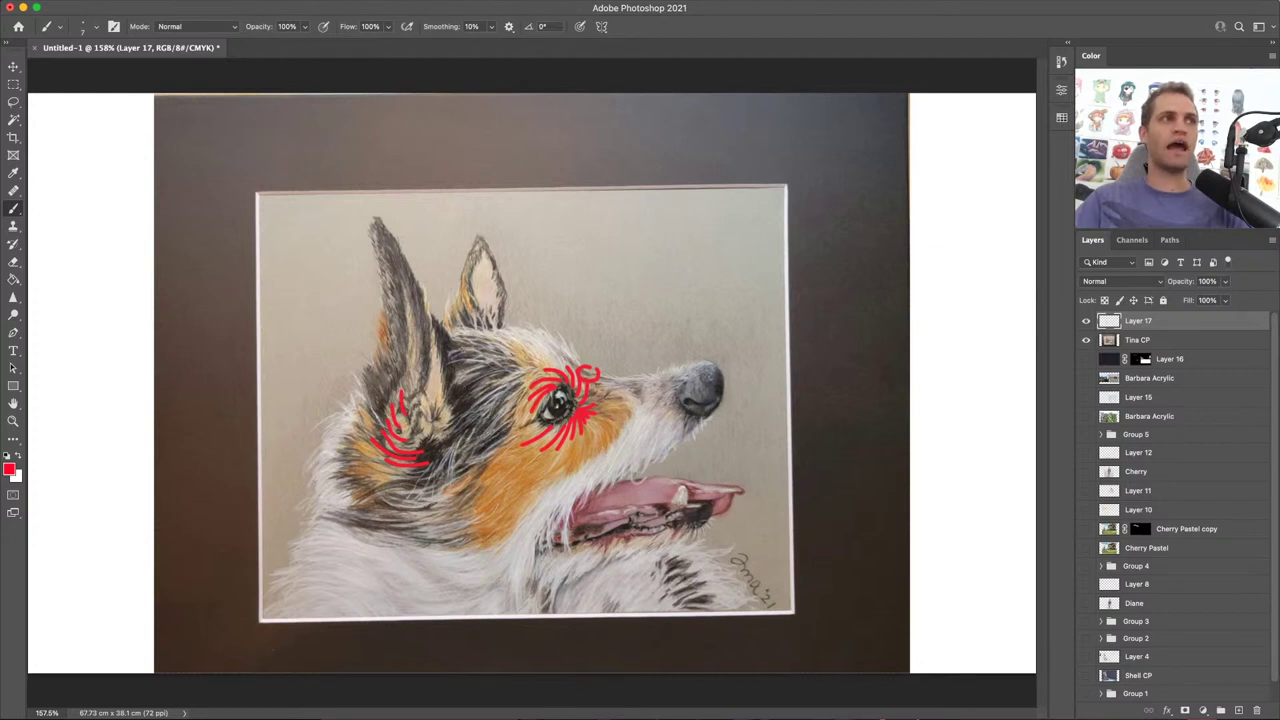
Step: Try a red circle around the near ear's base, and undo it along with the ear's fur-direction strokes
{"action": "mouse_move", "coordinate": [444, 378]}
{"action": "left_mouse_down"}
{"action": "mouse_move", "coordinate": [397, 390]}
{"action": "mouse_move", "coordinate": [385, 412]}
{"action": "mouse_move", "coordinate": [411, 448]}
{"action": "mouse_move", "coordinate": [451, 438]}
{"action": "mouse_move", "coordinate": [452, 385]}
{"action": "left_mouse_up"}
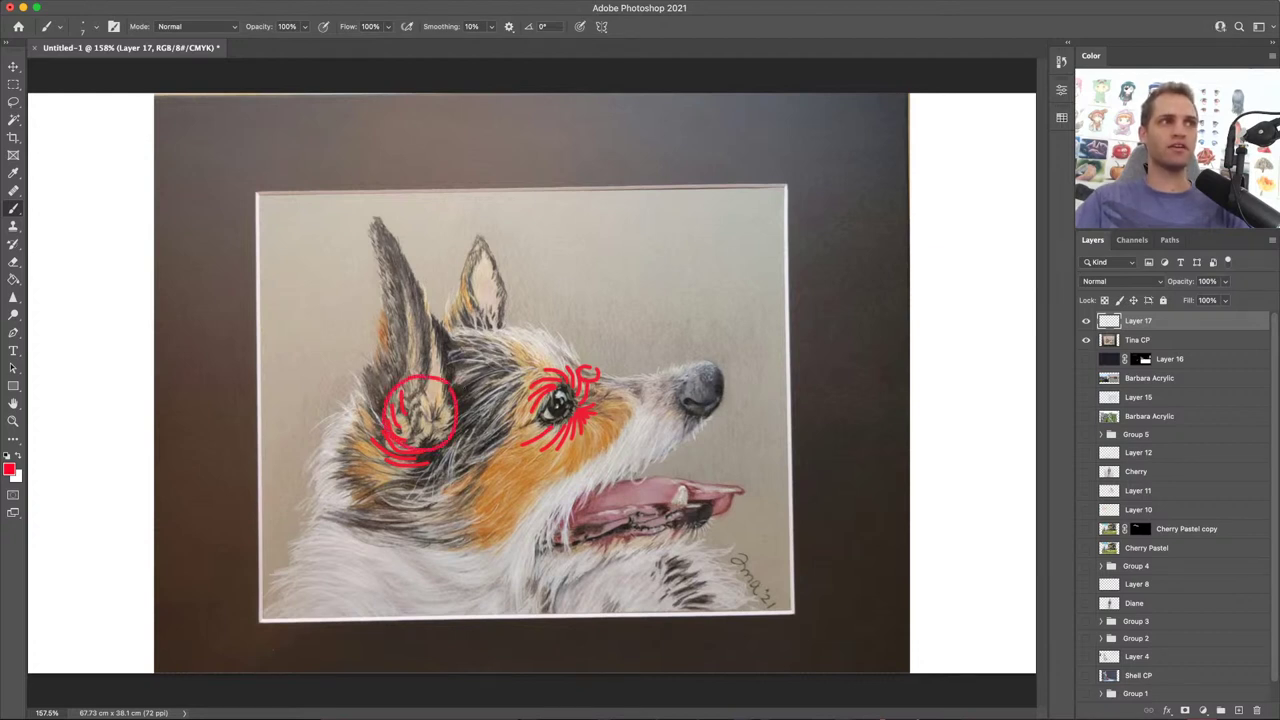
{"action": "key", "text": "super+z"}
{"action": "key", "text": "super+z"}
{"action": "key", "text": "super+z"}
{"action": "key", "text": "super+z"}
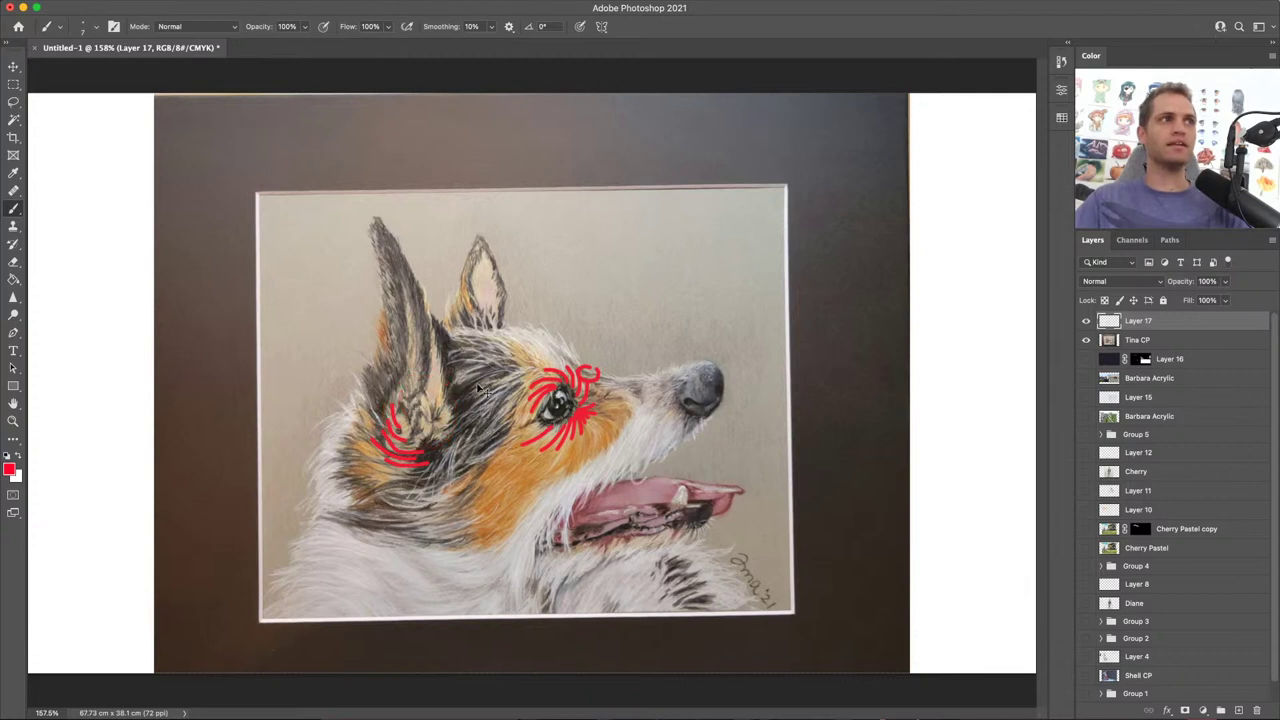
{"action": "key", "text": "super+z"}
{"action": "key", "text": "super+z"}
{"action": "key", "text": "super+z"}
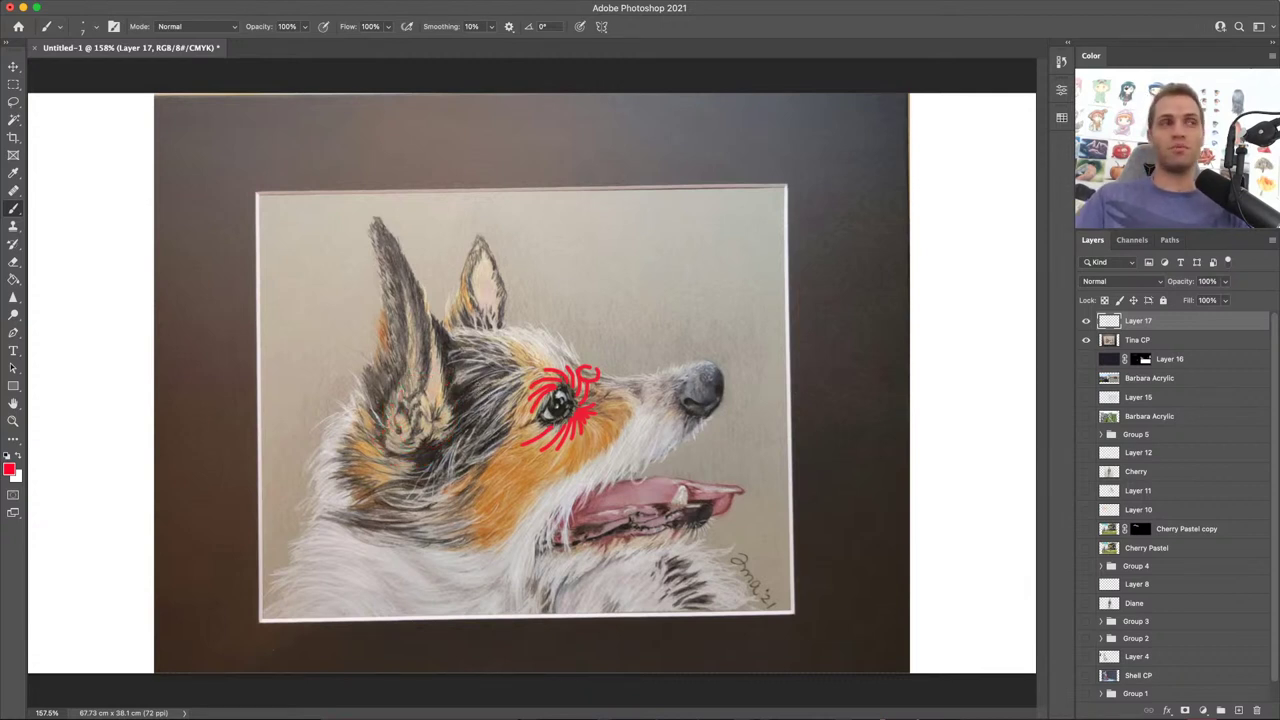
Step: Try a smaller red circle inside the near ear's base, and undo it along with all the fur-direction strokes around the eye
{"action": "mouse_move", "coordinate": [416, 386]}
{"action": "left_mouse_down"}
{"action": "mouse_move", "coordinate": [383, 415]}
{"action": "mouse_move", "coordinate": [394, 438]}
{"action": "mouse_move", "coordinate": [426, 425]}
{"action": "mouse_move", "coordinate": [430, 394]}
{"action": "left_mouse_up"}
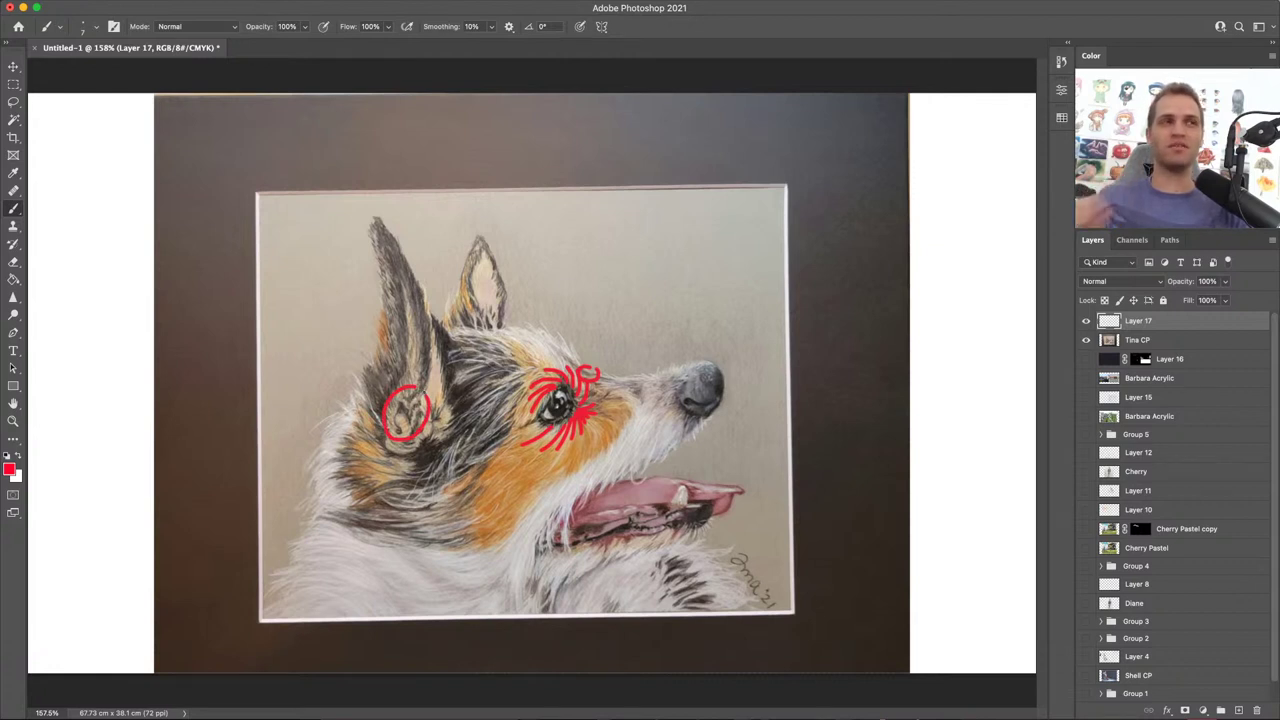
{"action": "key", "text": "super+z"}
{"action": "key", "text": "super+z"}
{"action": "key", "text": "super+z"}
{"action": "key", "text": "super+z"}
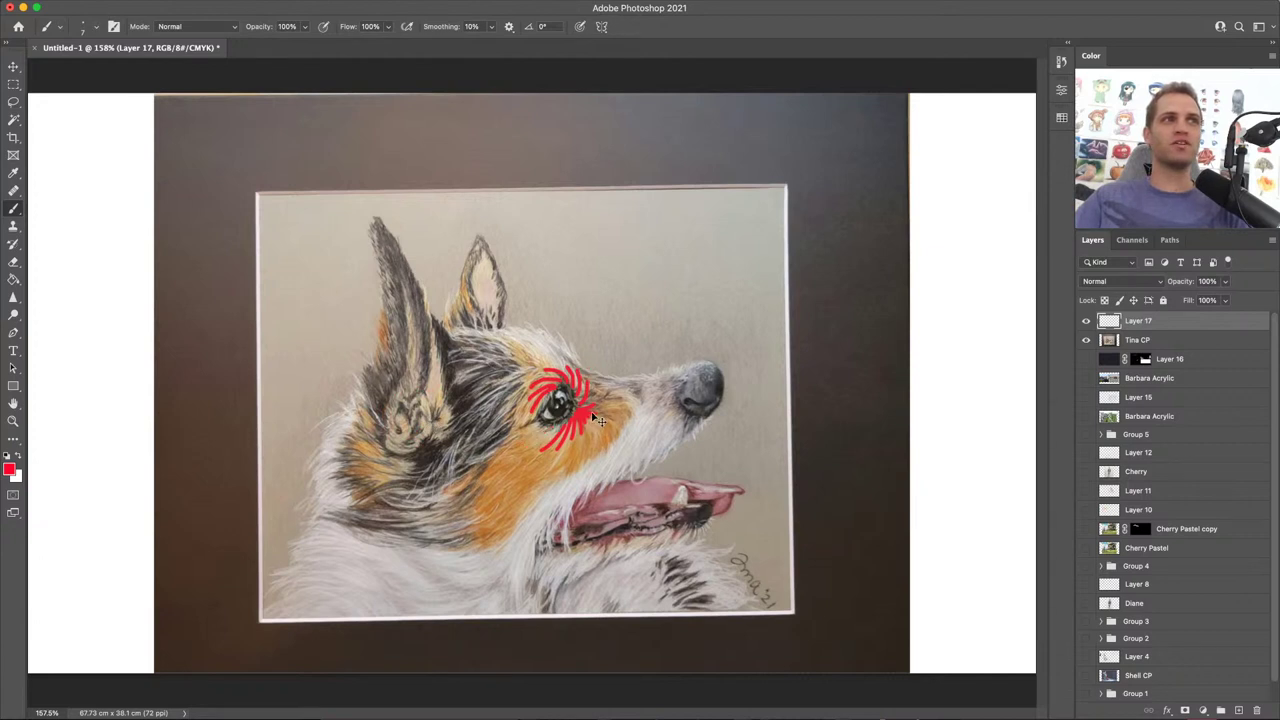
{"action": "key", "text": "super+z"}
{"action": "key", "text": "super+z"}
{"action": "key", "text": "super+z"}
{"action": "key", "text": "super+z"}
{"action": "key", "text": "super+z"}
{"action": "key", "text": "super+z"}
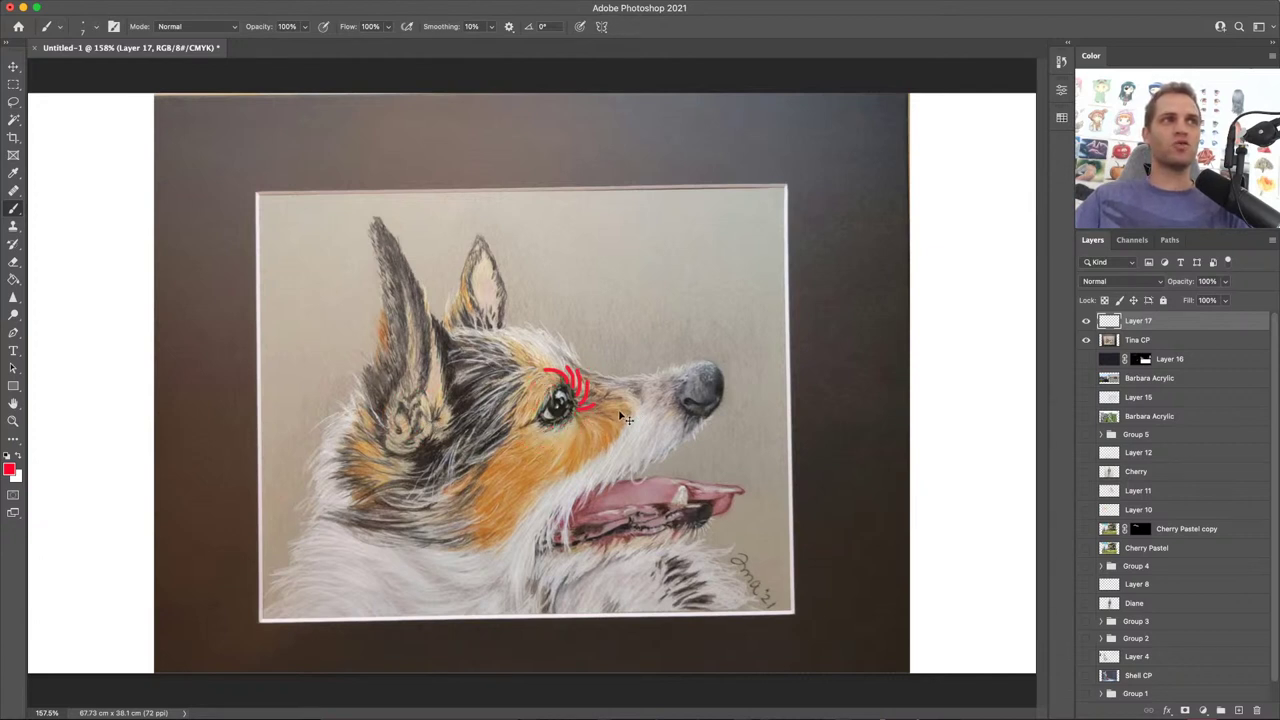
{"action": "key", "text": "super+z"}
{"action": "key", "text": "super+z"}
{"action": "key", "text": "super+z"}
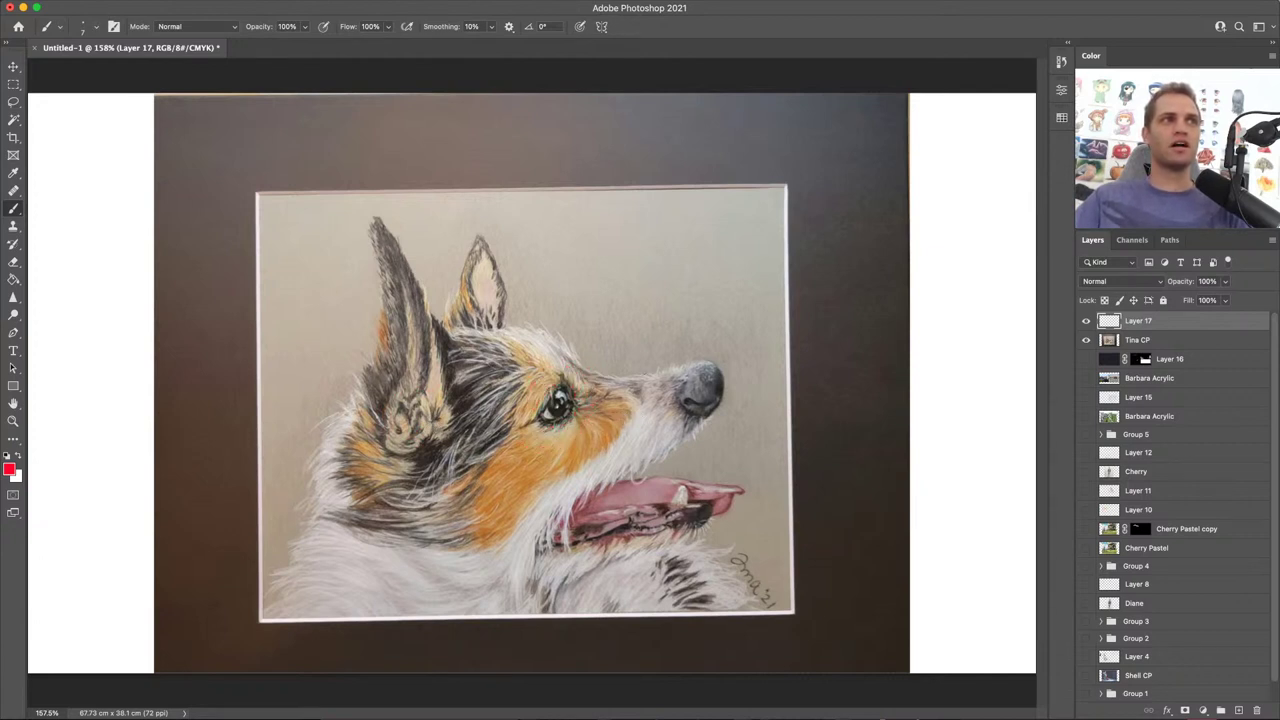
Step: Outline the dog's face and muzzle and the white neck patch in red, undoing a trial circle around the near ear's base
{"action": "mouse_move", "coordinate": [646, 372]}
{"action": "left_mouse_down"}
{"action": "mouse_move", "coordinate": [522, 336]}
{"action": "mouse_move", "coordinate": [485, 466]}
{"action": "mouse_move", "coordinate": [483, 521]}
{"action": "mouse_move", "coordinate": [505, 546]}
{"action": "mouse_move", "coordinate": [705, 418]}
{"action": "mouse_move", "coordinate": [665, 360]}
{"action": "left_mouse_up"}
{"action": "mouse_move", "coordinate": [404, 543]}
{"action": "left_mouse_down"}
{"action": "mouse_move", "coordinate": [350, 547]}
{"action": "mouse_move", "coordinate": [438, 606]}
{"action": "mouse_move", "coordinate": [456, 546]}
{"action": "mouse_move", "coordinate": [395, 540]}
{"action": "left_mouse_up"}
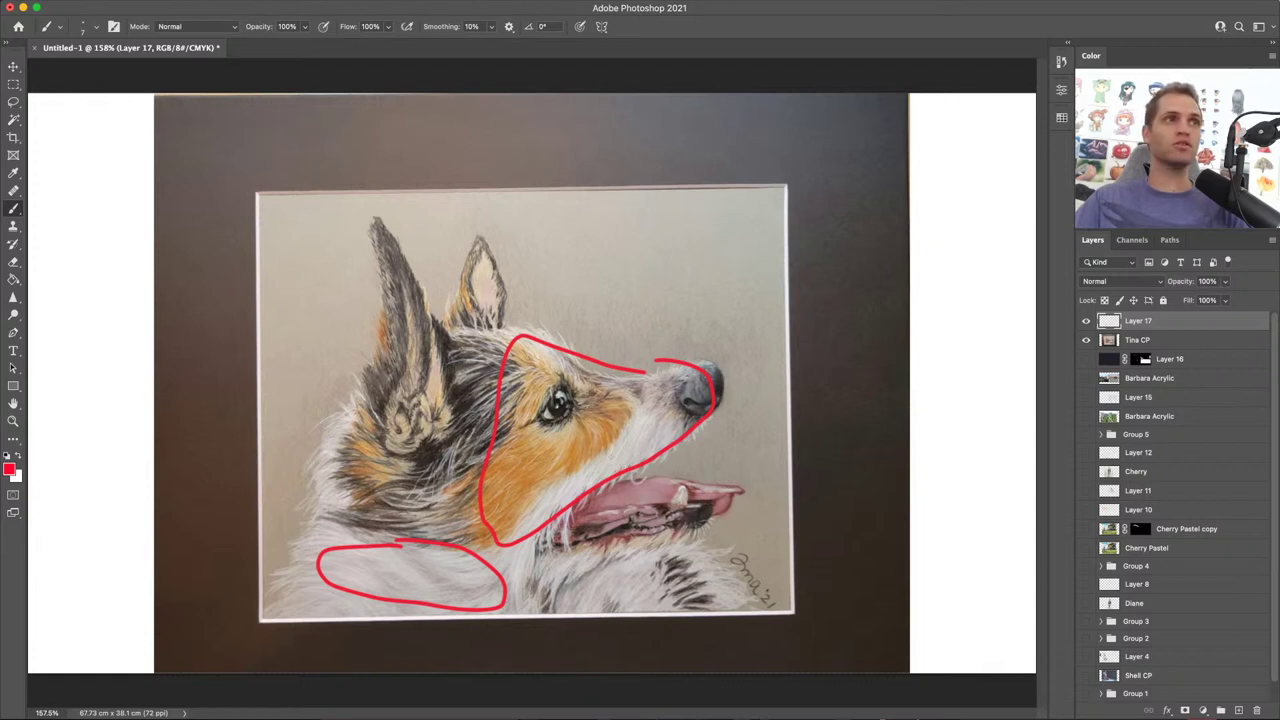
{"action": "mouse_move", "coordinate": [414, 381]}
{"action": "left_mouse_down"}
{"action": "mouse_move", "coordinate": [371, 405]}
{"action": "mouse_move", "coordinate": [371, 447]}
{"action": "mouse_move", "coordinate": [433, 454]}
{"action": "mouse_move", "coordinate": [428, 392]}
{"action": "left_mouse_up"}
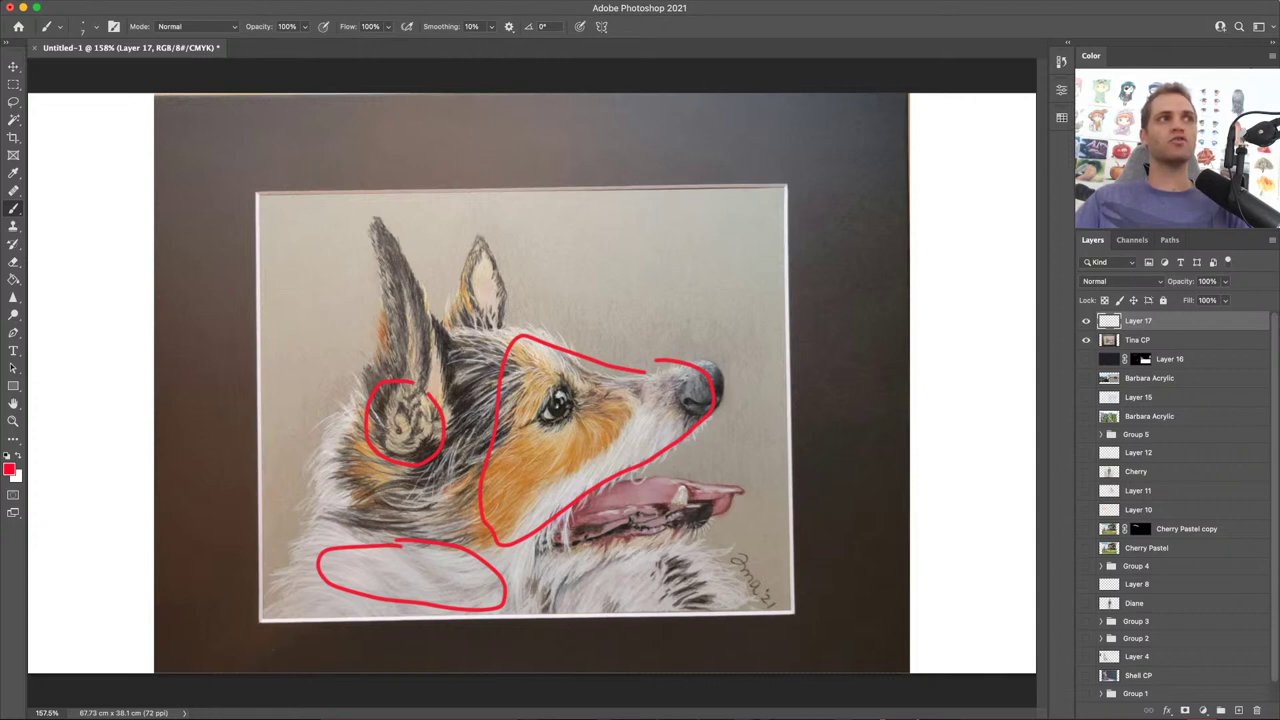
{"action": "key", "text": "ctrl+z"}
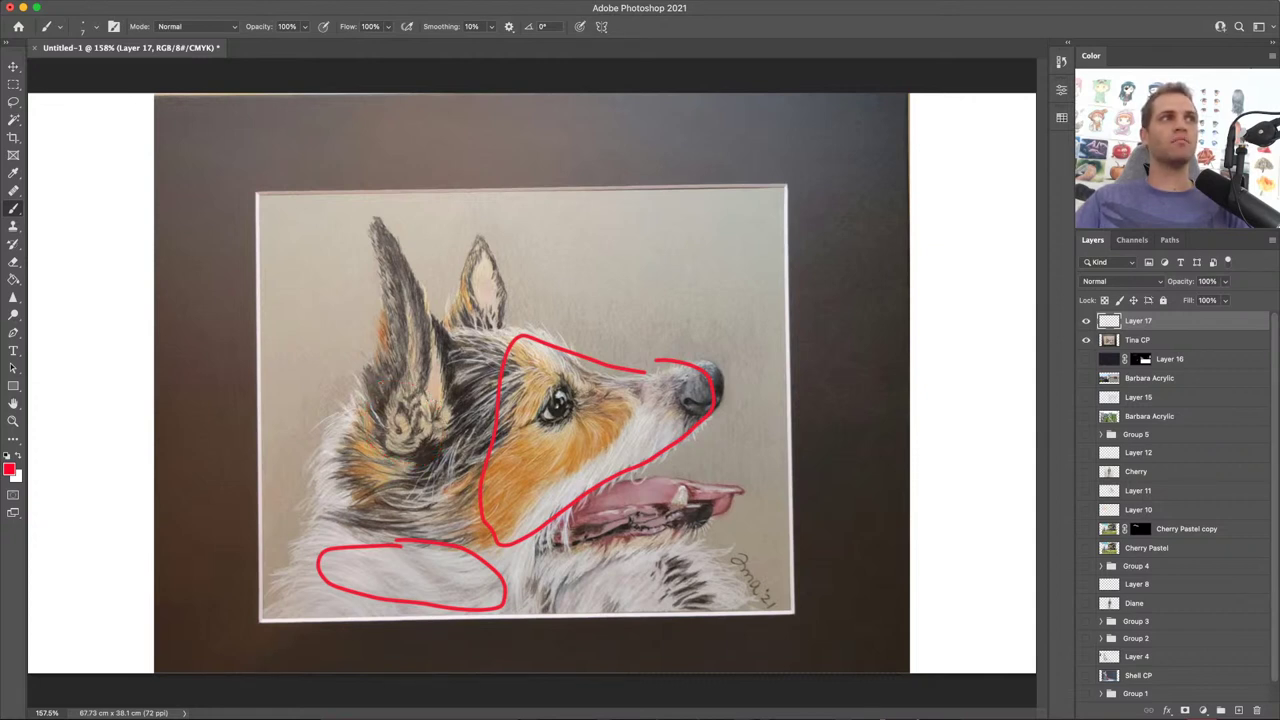
Step: Try covering the near ear's outer base with a 32 px brush in a dark tone sampled from the head fur, and undo it
{"action": "left_click", "coordinate": [463, 388], "text": "alt"}
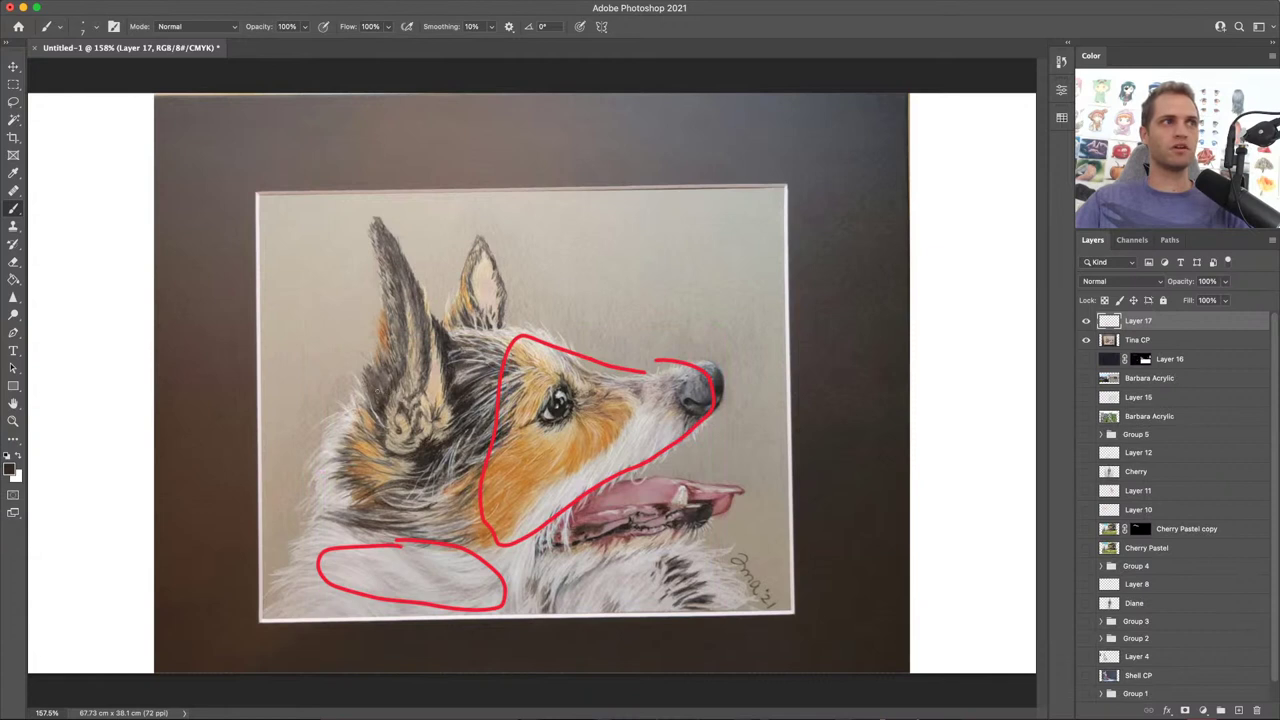
{"action": "left_click", "coordinate": [463, 388], "text": "alt"}
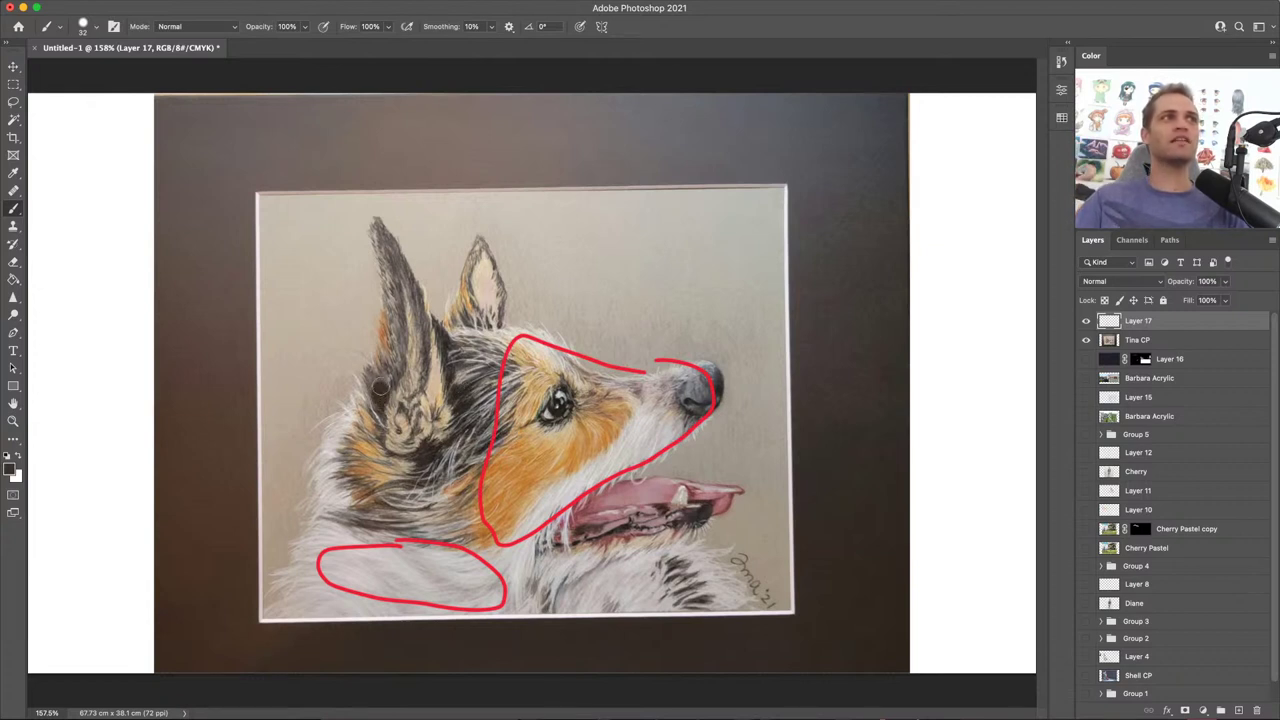
{"action": "mouse_move", "coordinate": [380, 388]}
{"action": "left_mouse_down"}
{"action": "mouse_move", "coordinate": [398, 358]}
{"action": "mouse_move", "coordinate": [386, 398]}
{"action": "left_mouse_up"}
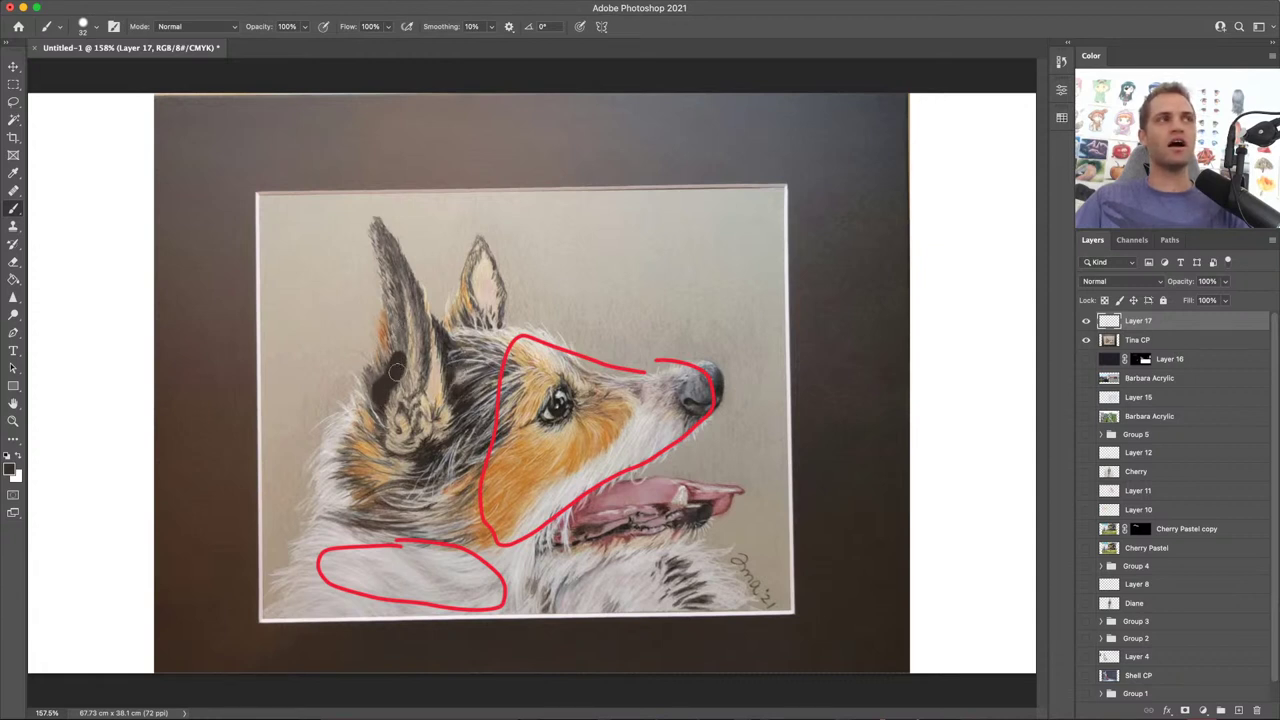
{"action": "key", "text": "ctrl+z"}
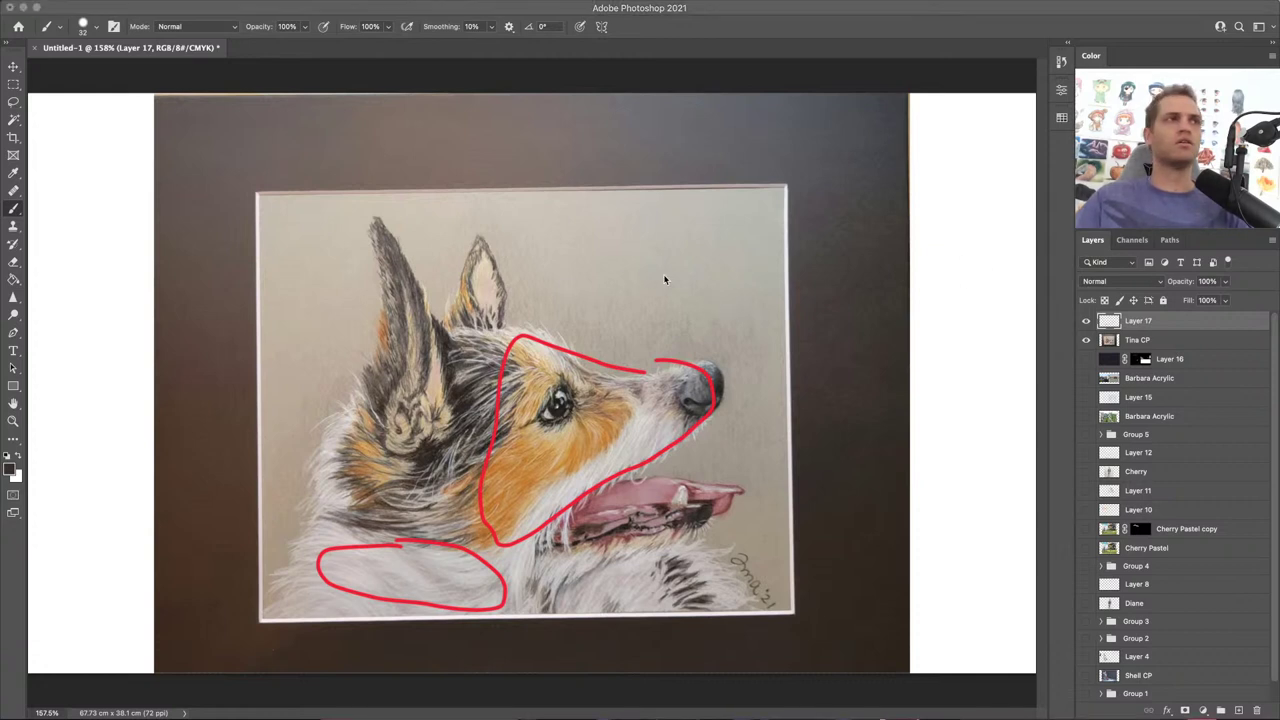
Step: Switch to the Chrome browser, open a new tab, and close it
{"action": "key", "text": "ctrl+Right"}
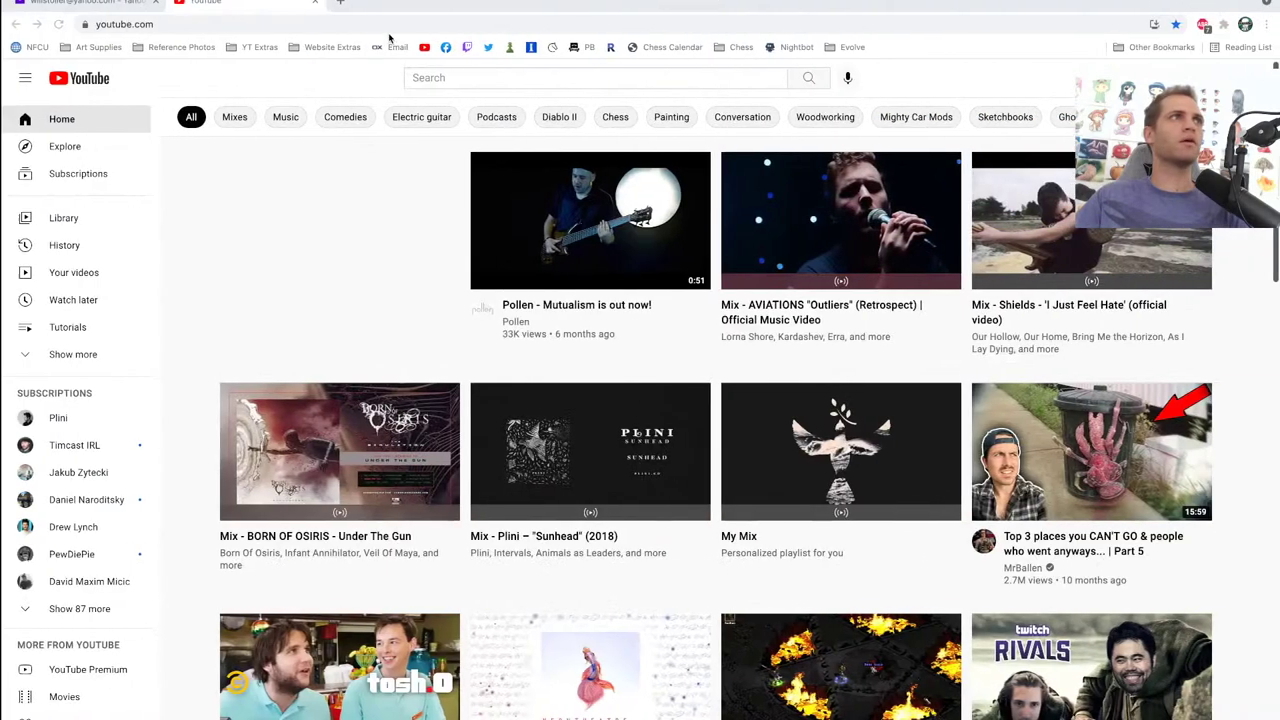
{"action": "left_click", "coordinate": [339, 5]}
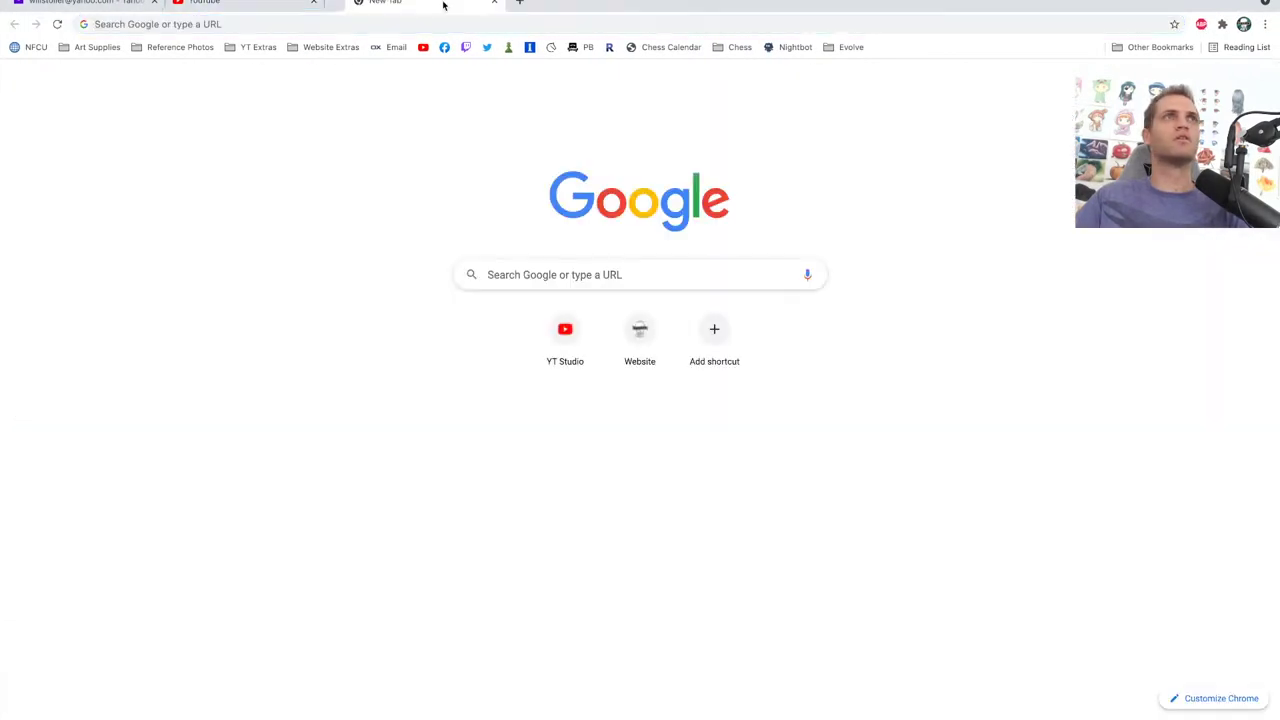
{"action": "left_click_drag", "start_coordinate": [450, 5], "coordinate": [826, 14]}
{"action": "key", "text": "super+w"}
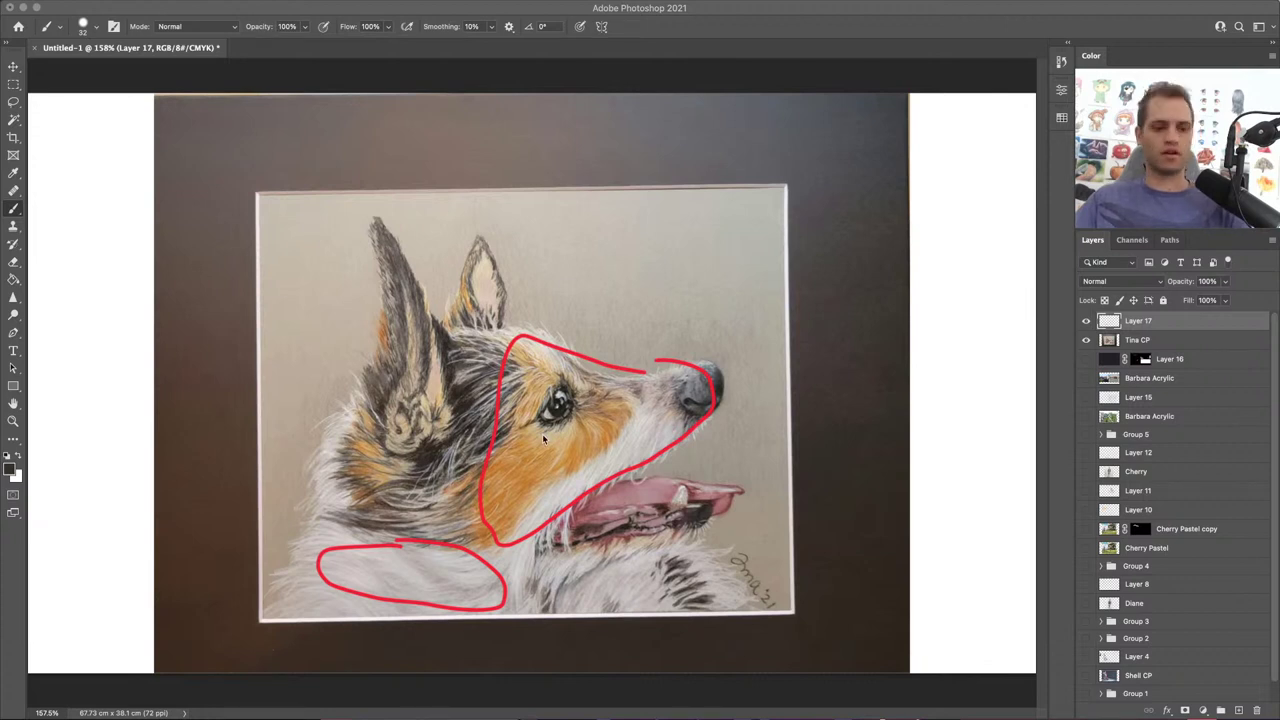
Step: Return to Photoshop, paste the copied reference photo of the dog as a new layer, and place it along the canvas's right edge
{"action": "key", "text": "super+v"}
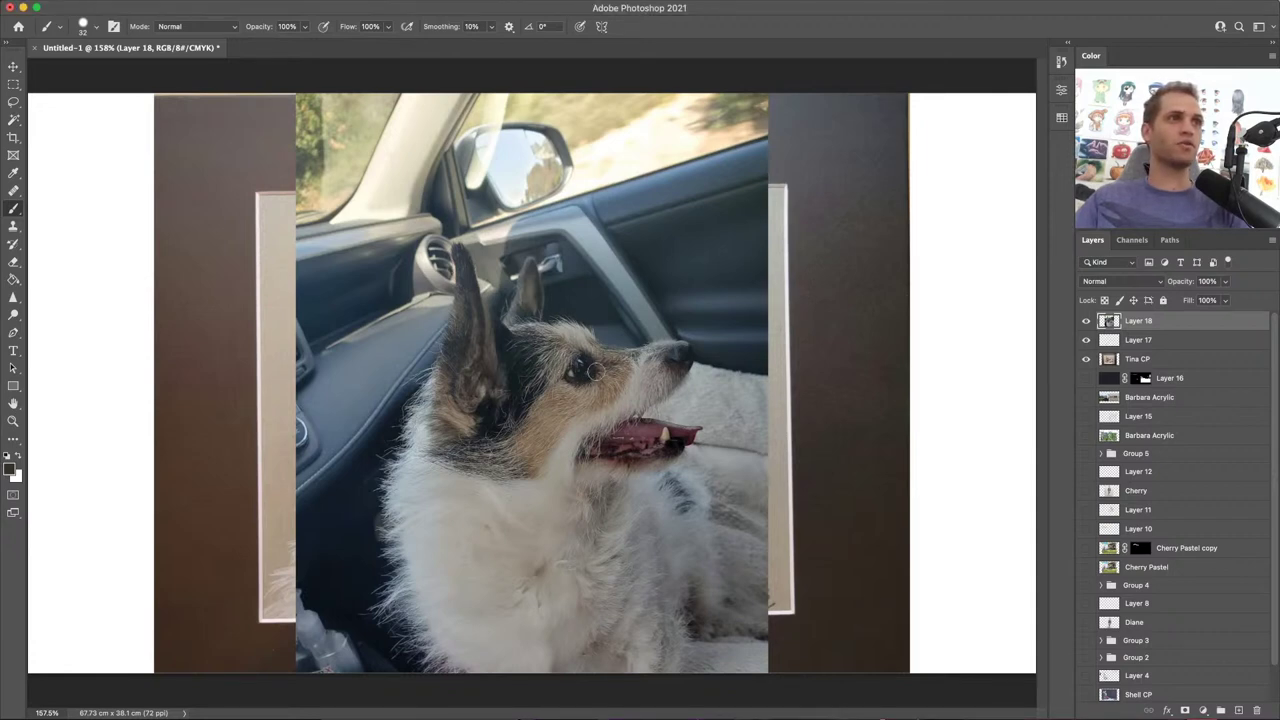
{"action": "key", "text": "v"}
{"action": "mouse_move", "coordinate": [594, 371]}
{"action": "left_mouse_down"}
{"action": "mouse_move", "coordinate": [895, 369]}
{"action": "mouse_move", "coordinate": [106, 374]}
{"action": "mouse_move", "coordinate": [948, 372]}
{"action": "mouse_move", "coordinate": [721, 362]}
{"action": "mouse_move", "coordinate": [1034, 351]}
{"action": "mouse_move", "coordinate": [749, 348]}
{"action": "mouse_move", "coordinate": [848, 348]}
{"action": "left_mouse_up"}
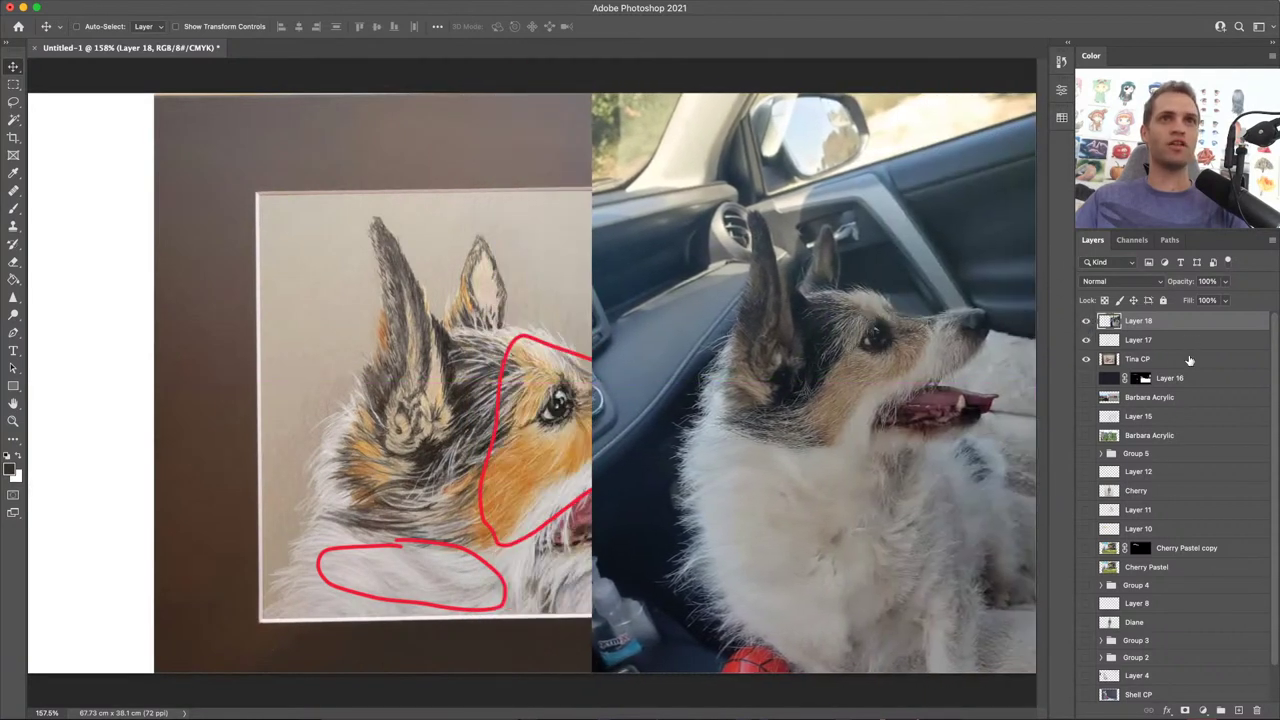
Step: Shift the Tina CP portrait left beside the reference photo and hide the red annotation layer
{"action": "left_click", "coordinate": [1190, 360]}
{"action": "left_click_drag", "start_coordinate": [371, 396], "coordinate": [224, 390]}
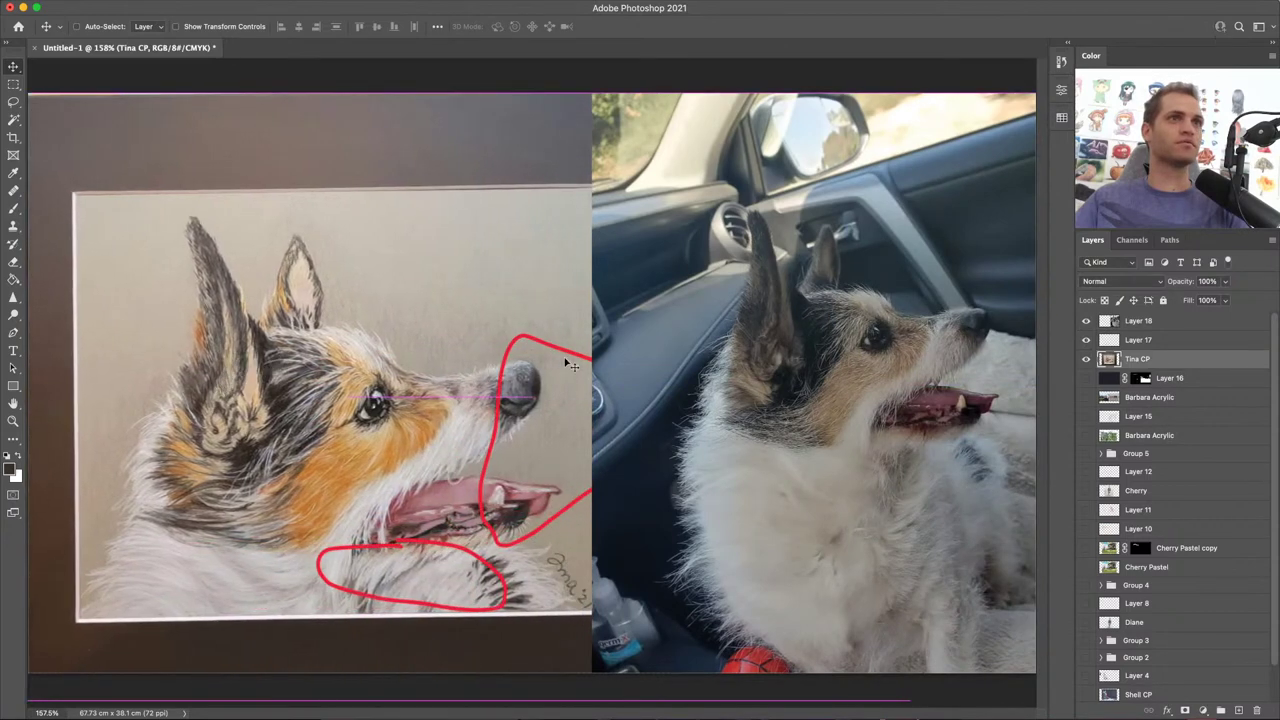
{"action": "left_click", "coordinate": [1086, 341]}
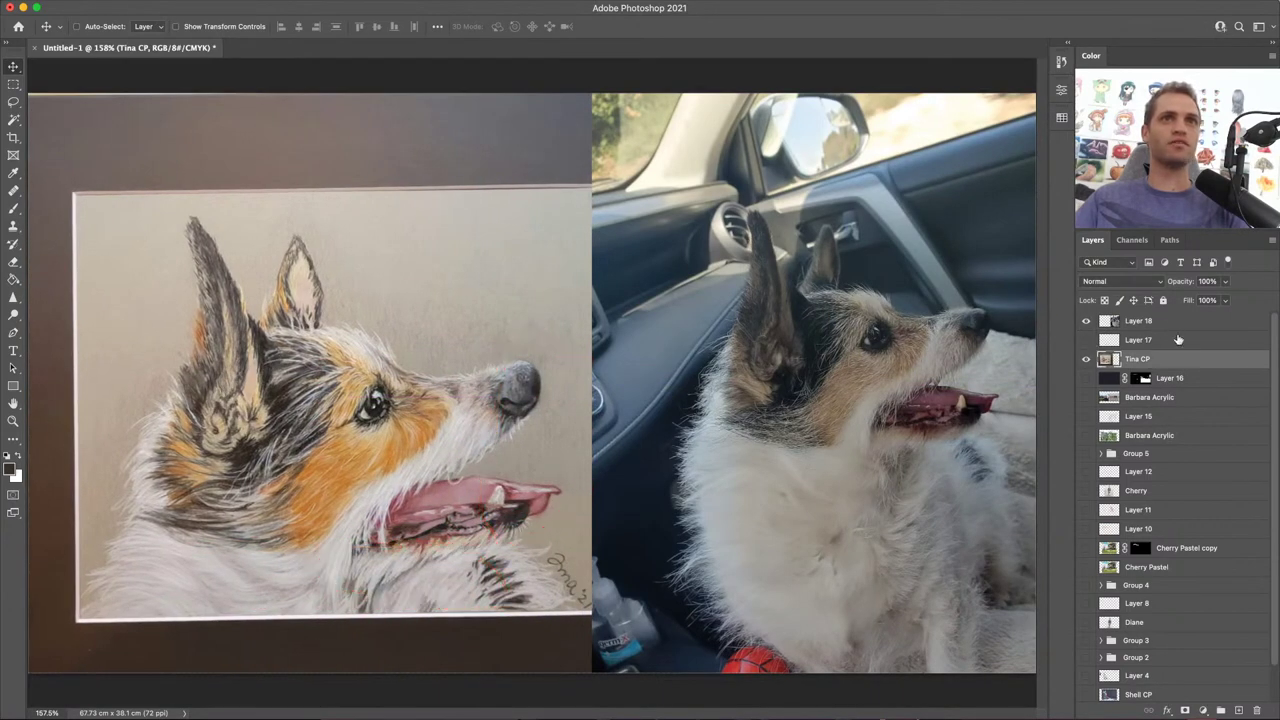
Step: Add a new layer above the reference photo and set up a 41 px brush at 6% flow in a grey-brown from the near ear
{"action": "left_click", "coordinate": [1182, 324]}
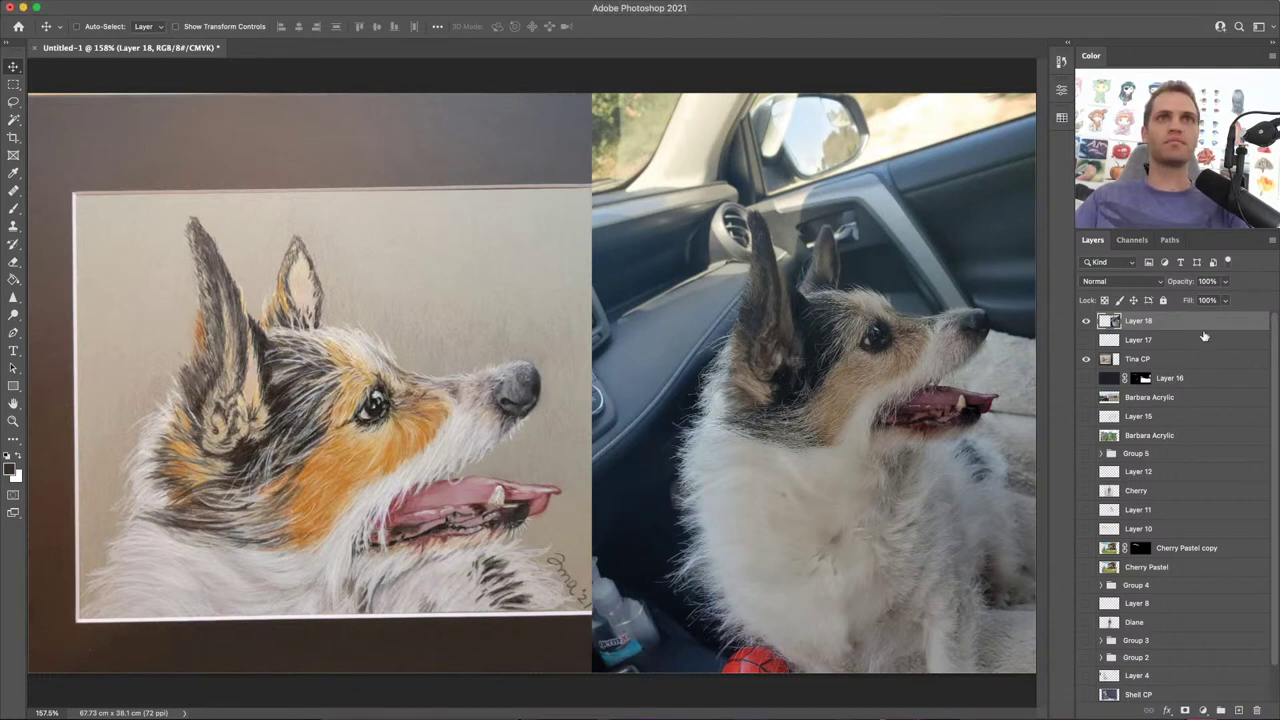
{"action": "left_click", "coordinate": [1239, 710]}
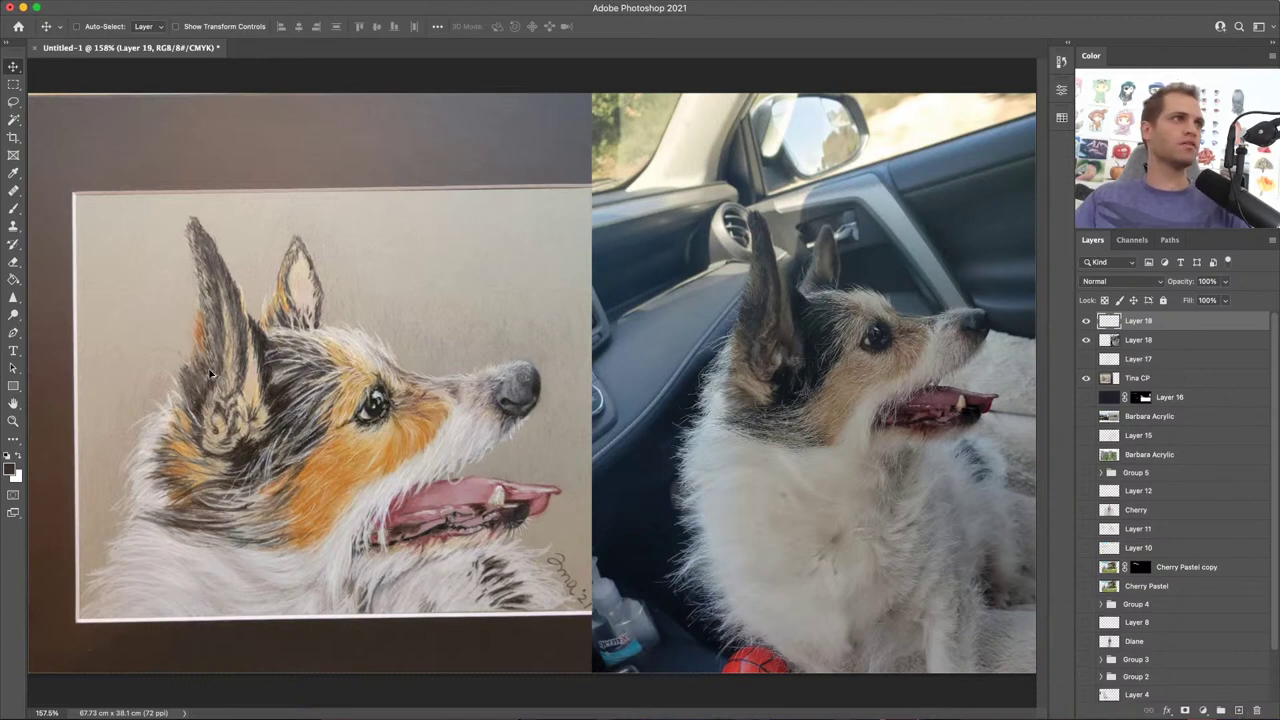
{"action": "key", "text": "b"}
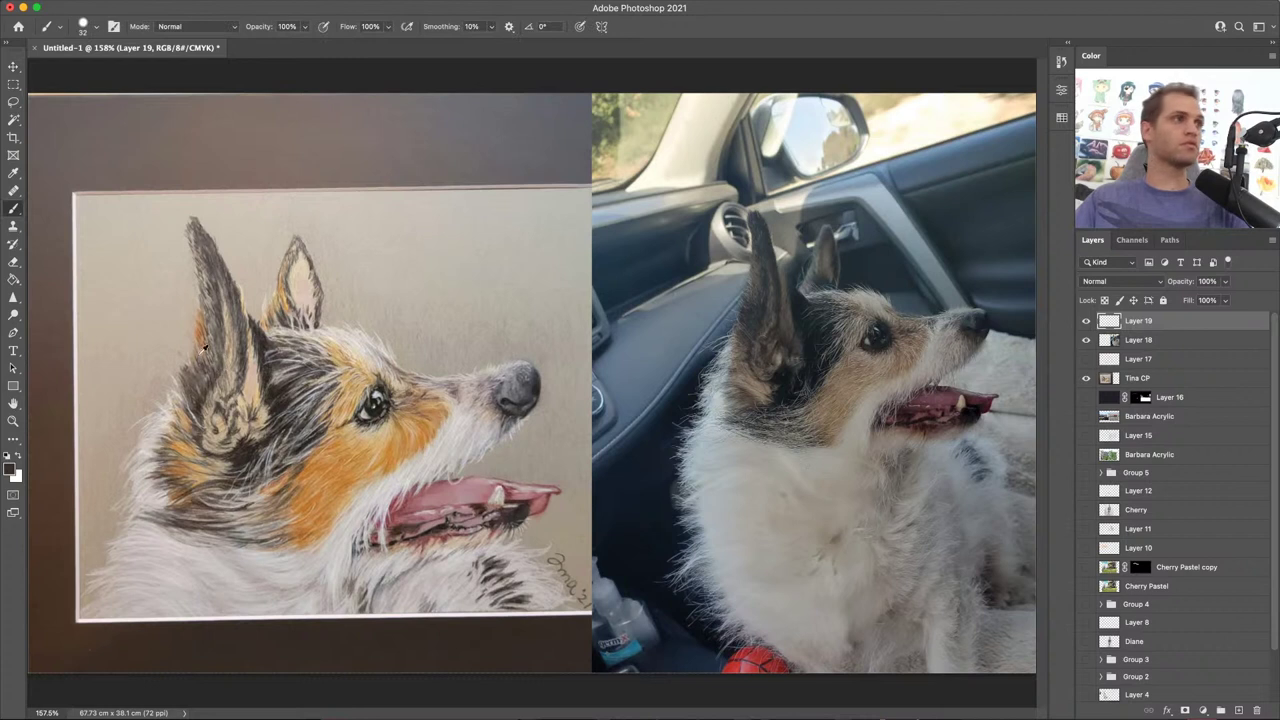
{"action": "left_click_drag", "start_coordinate": [240, 378], "coordinate": [241, 376]}
{"action": "left_click", "coordinate": [388, 26]}
{"action": "left_click_drag", "start_coordinate": [390, 46], "coordinate": [331, 47]}
{"action": "left_click", "coordinate": [229, 376]}
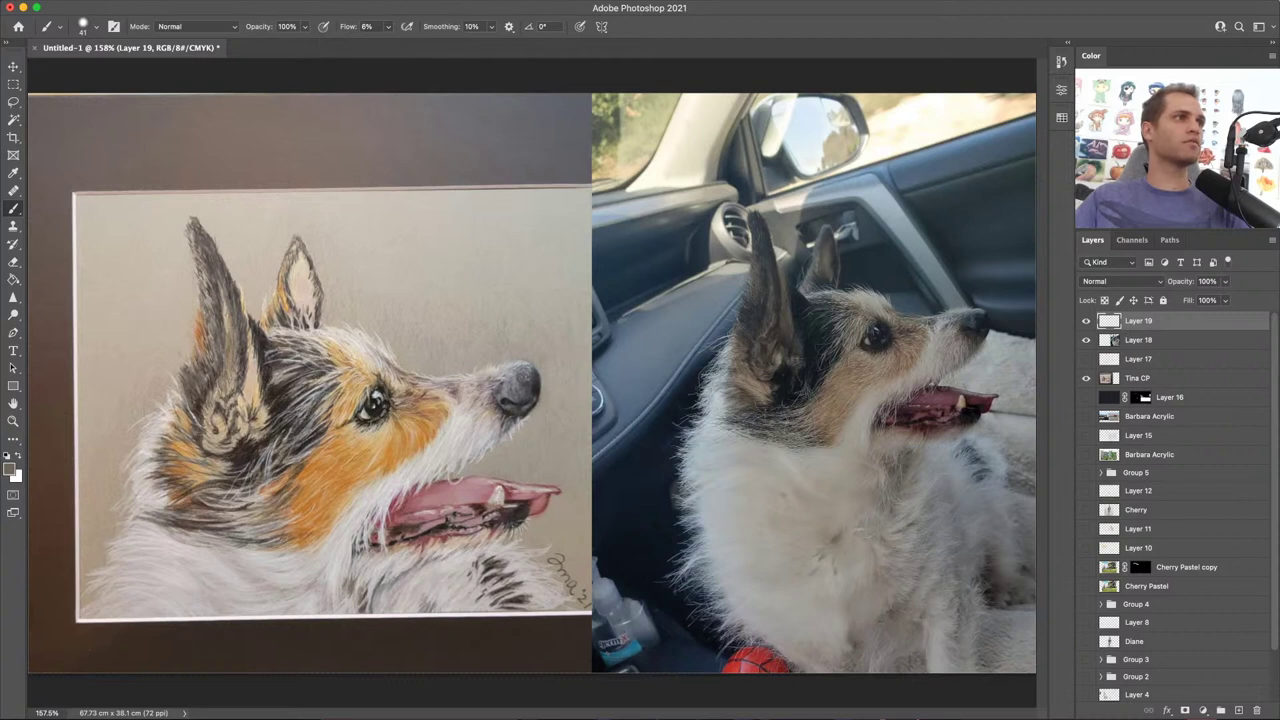
Step: Tone down the light fur inside the near ear with soft grey-brown strokes, and deepen it with dark tones sampled beside the ear
{"action": "mouse_move", "coordinate": [208, 432]}
{"action": "left_mouse_down"}
{"action": "mouse_move", "coordinate": [263, 380]}
{"action": "mouse_move", "coordinate": [250, 356]}
{"action": "left_mouse_up"}
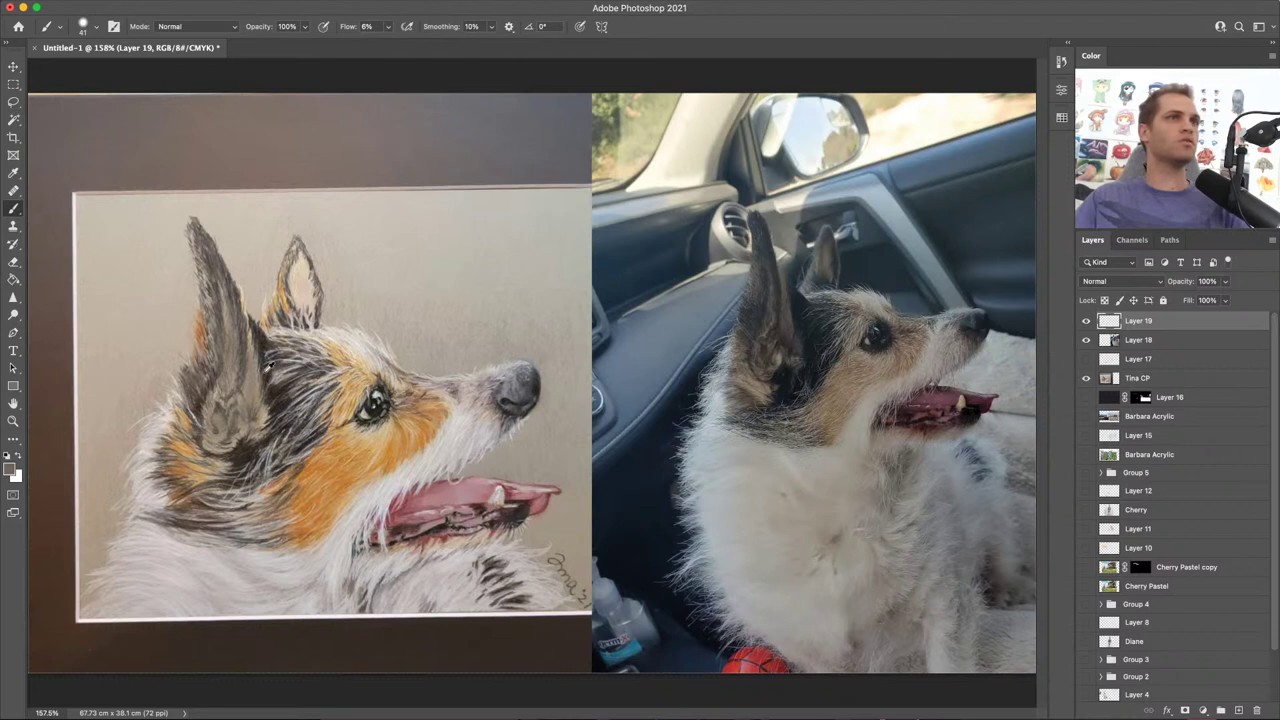
{"action": "left_click", "coordinate": [264, 370], "text": "alt"}
{"action": "left_click", "coordinate": [262, 334], "text": "alt"}
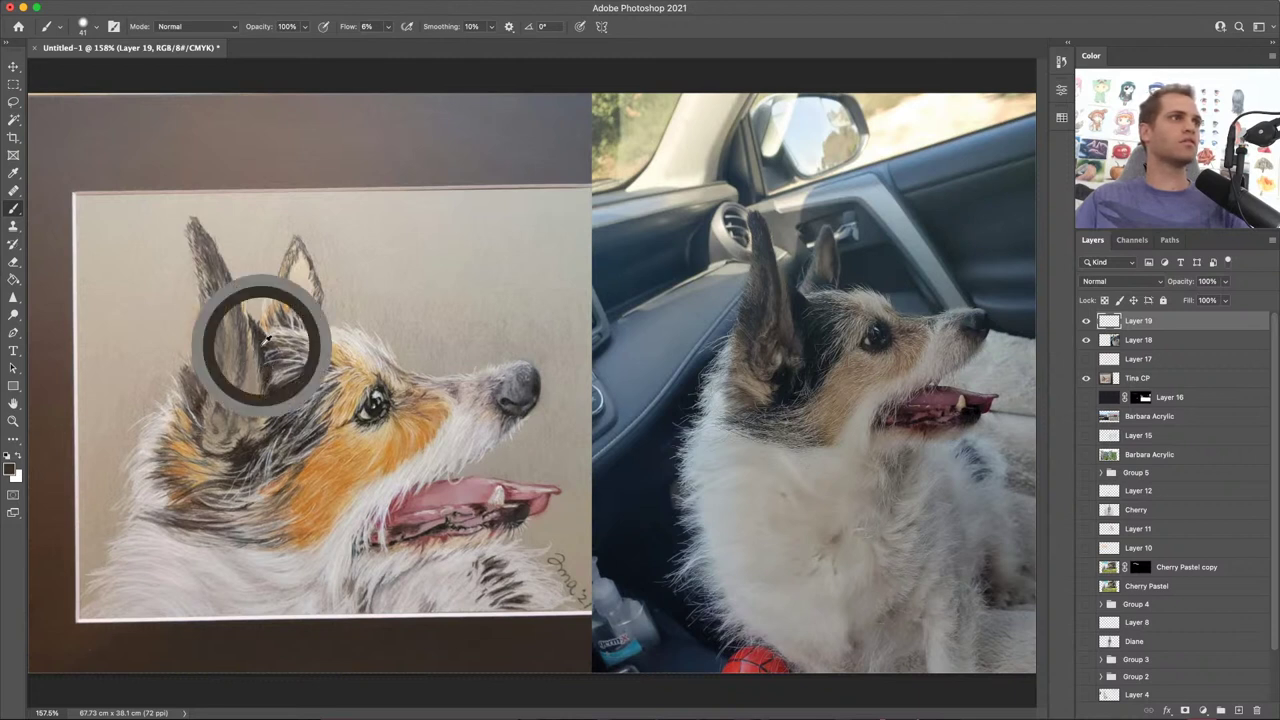
{"action": "left_click_drag", "start_coordinate": [243, 337], "coordinate": [240, 357]}
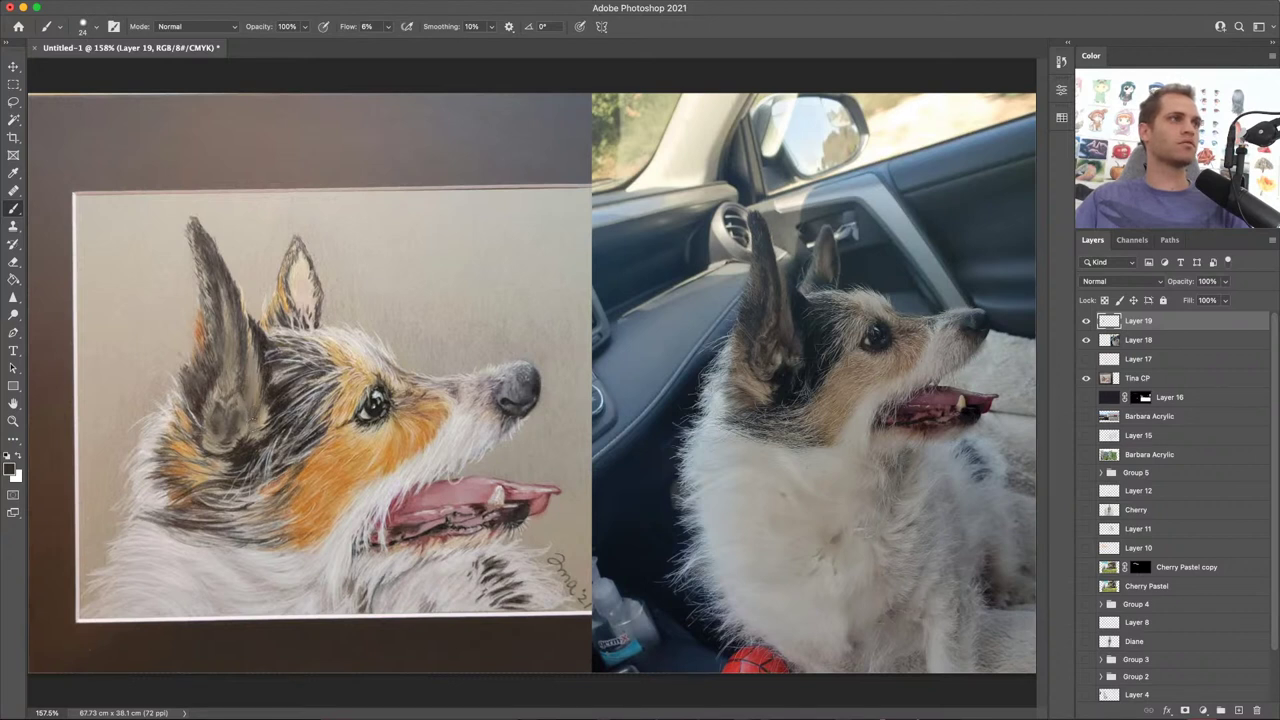
{"action": "mouse_move", "coordinate": [238, 376]}
{"action": "left_mouse_down"}
{"action": "mouse_move", "coordinate": [228, 392]}
{"action": "mouse_move", "coordinate": [235, 360]}
{"action": "mouse_move", "coordinate": [226, 392]}
{"action": "left_mouse_up"}
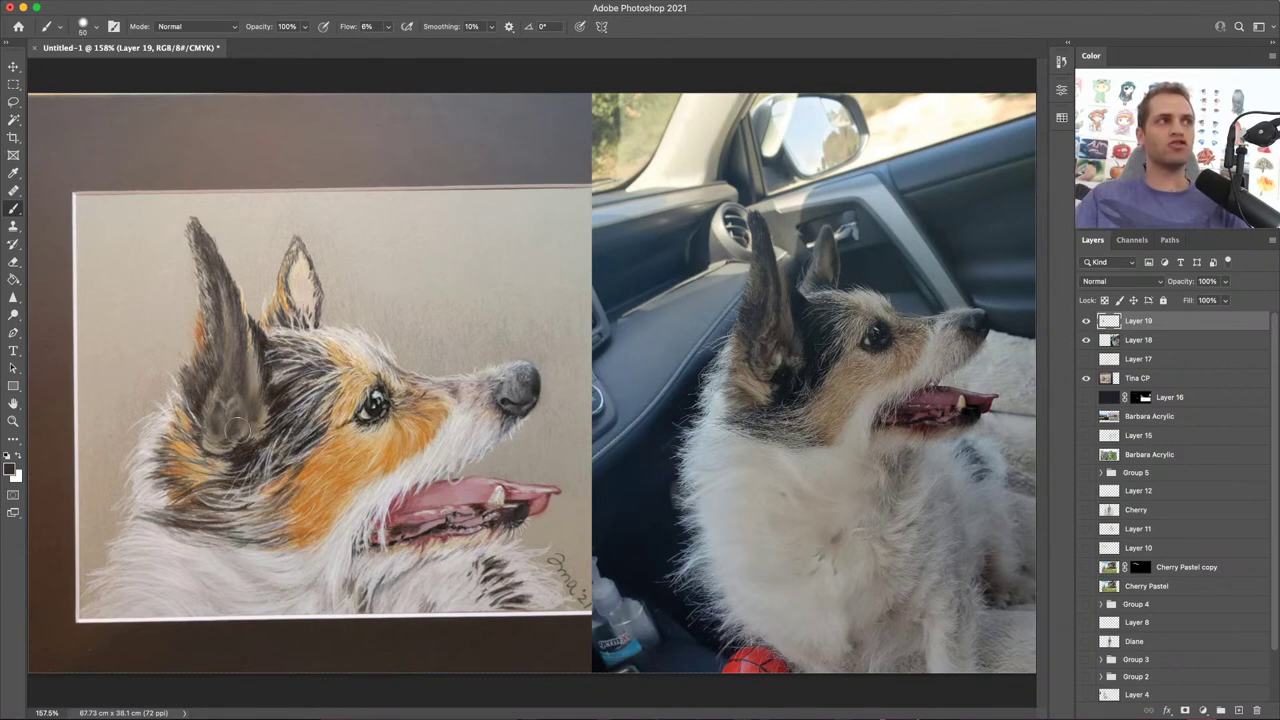
Step: Hide the ear-shading layer to sample the drawn ear's light tan and the reference ear's dark tones, and show the layer again
{"action": "left_click", "coordinate": [1086, 322]}
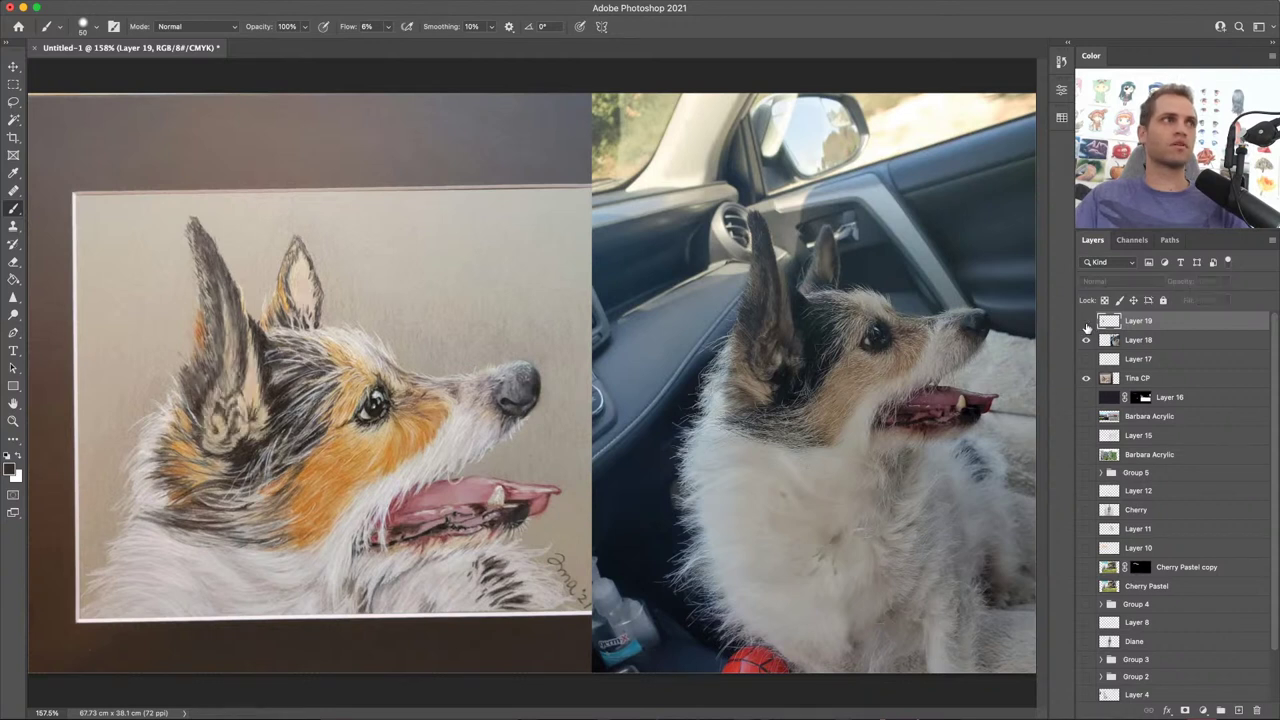
{"action": "left_click", "coordinate": [254, 384], "text": "alt"}
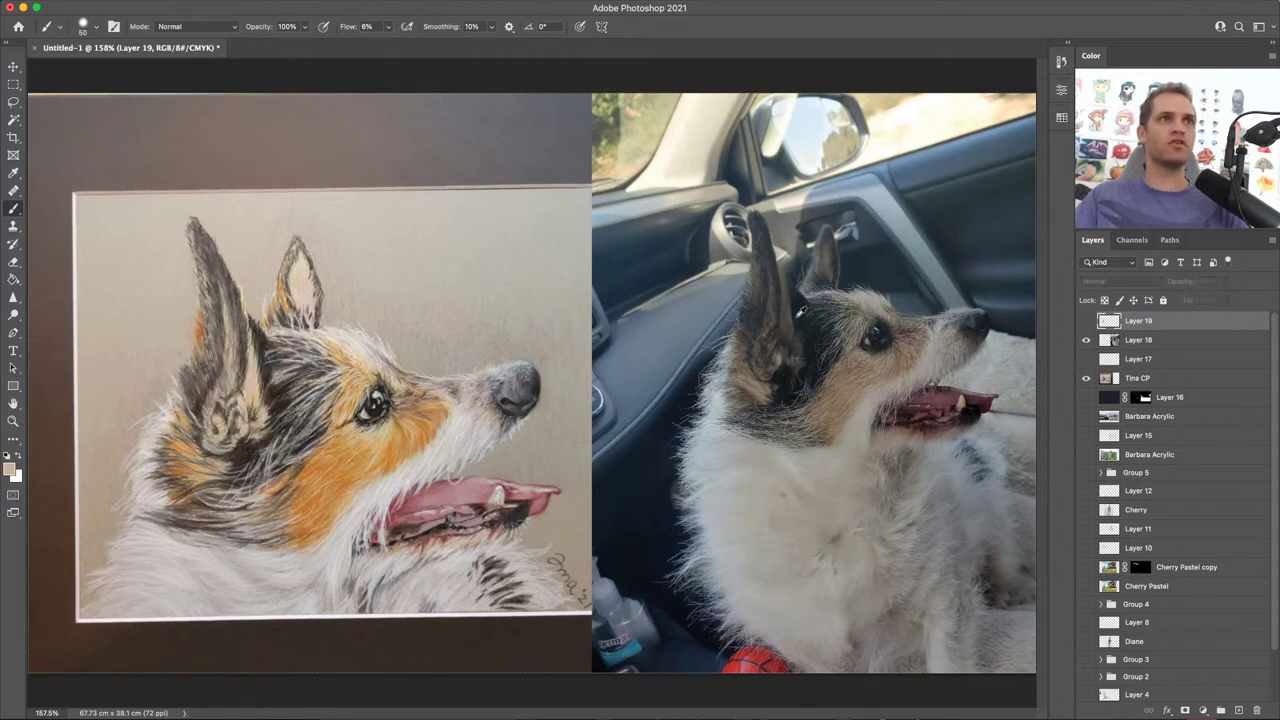
{"action": "left_click", "coordinate": [787, 319], "text": "alt"}
{"action": "left_click_drag", "start_coordinate": [786, 317], "coordinate": [800, 306]}
{"action": "left_click", "coordinate": [1088, 322]}
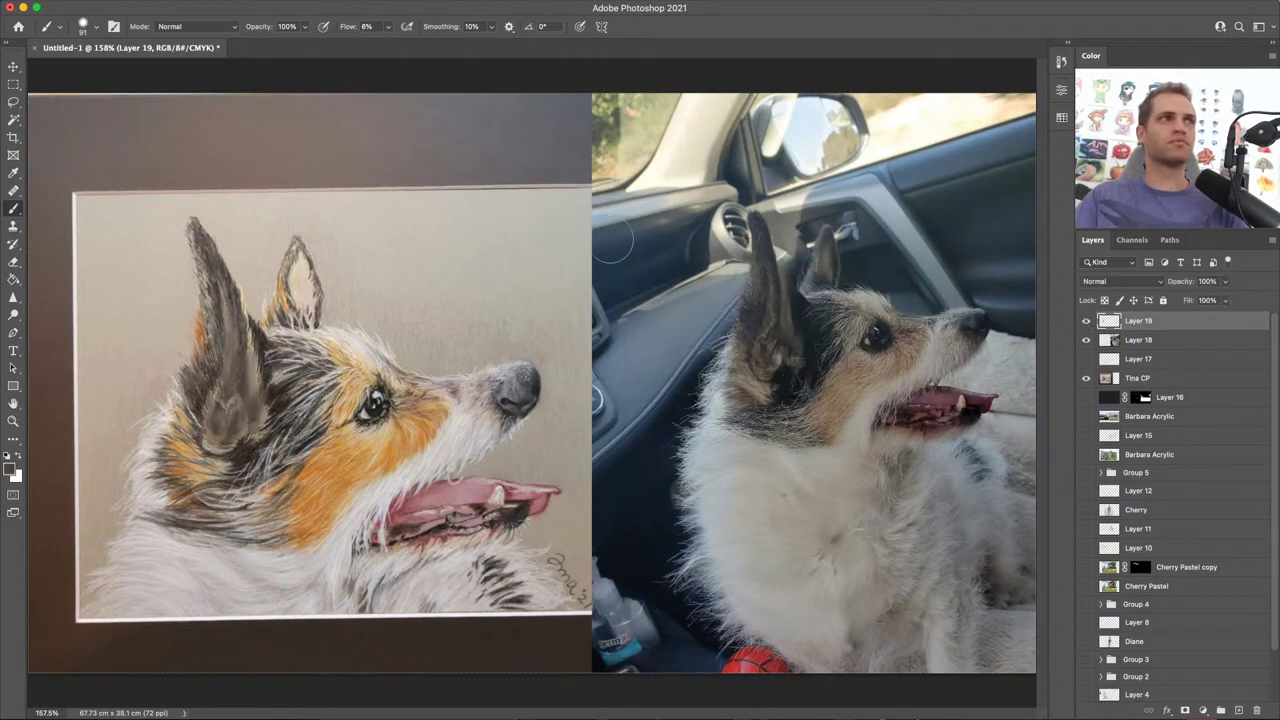
Step: Set the brush flow to 100% and dab two overlapping dark swatches on the portrait's background above the nose
{"action": "left_click_drag", "start_coordinate": [389, 28], "coordinate": [446, 42]}
{"action": "left_click", "coordinate": [460, 225]}
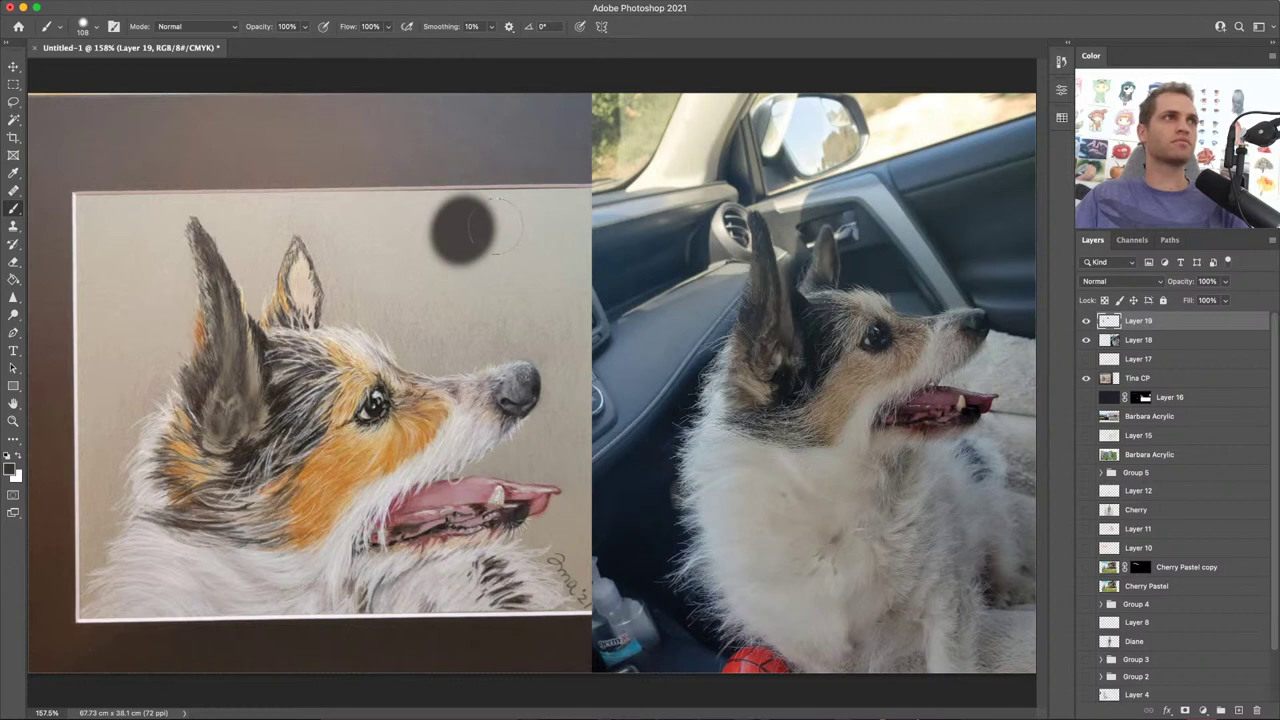
{"action": "left_click", "coordinate": [500, 228]}
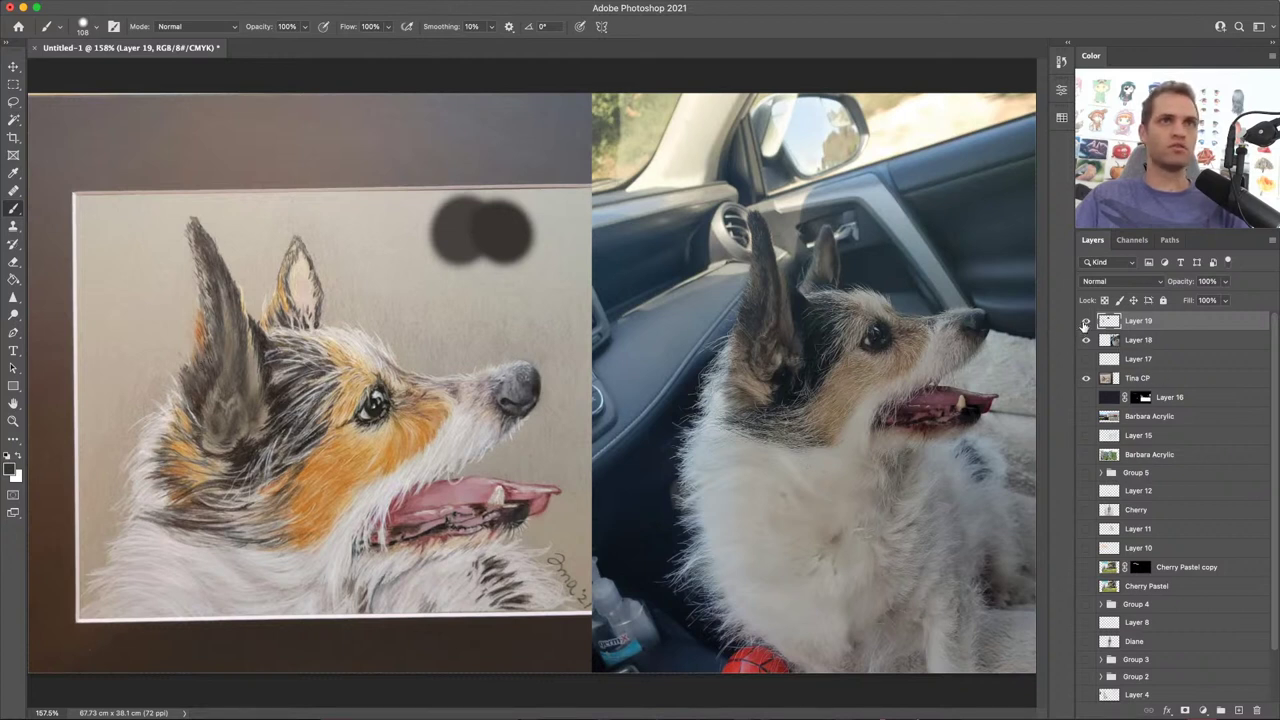
Step: Sample the near ear's light tan and a dark brown with the retouching layer hidden, and dab both as swatches below the first pair
{"action": "left_click", "coordinate": [1086, 321]}
{"action": "left_click", "coordinate": [256, 383], "text": "alt"}
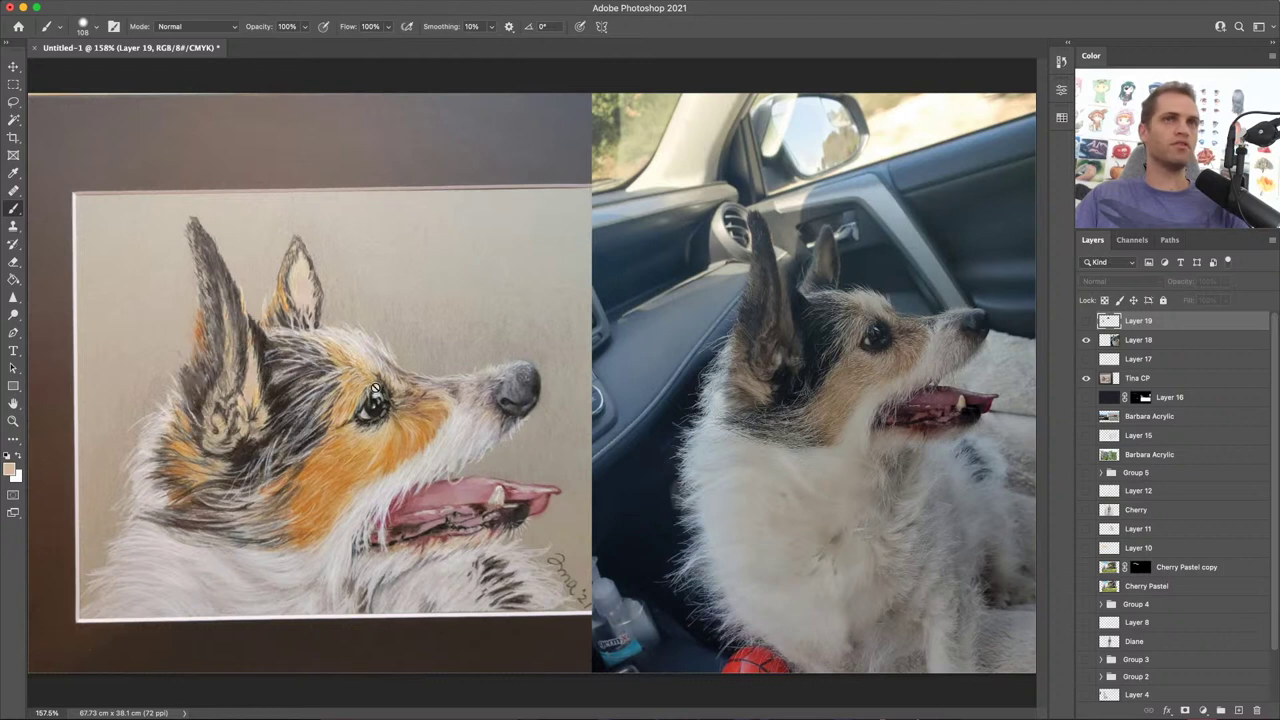
{"action": "left_click", "coordinate": [1086, 321]}
{"action": "left_click", "coordinate": [462, 288]}
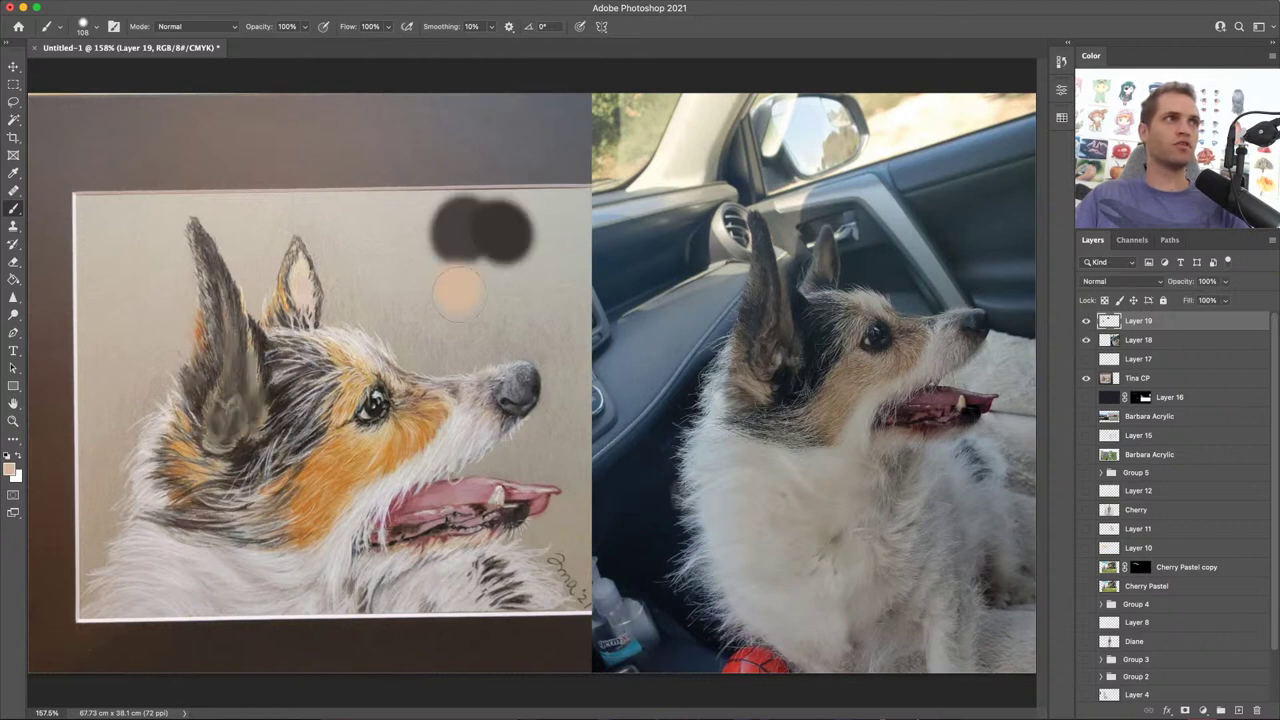
{"action": "left_click", "coordinate": [1086, 321]}
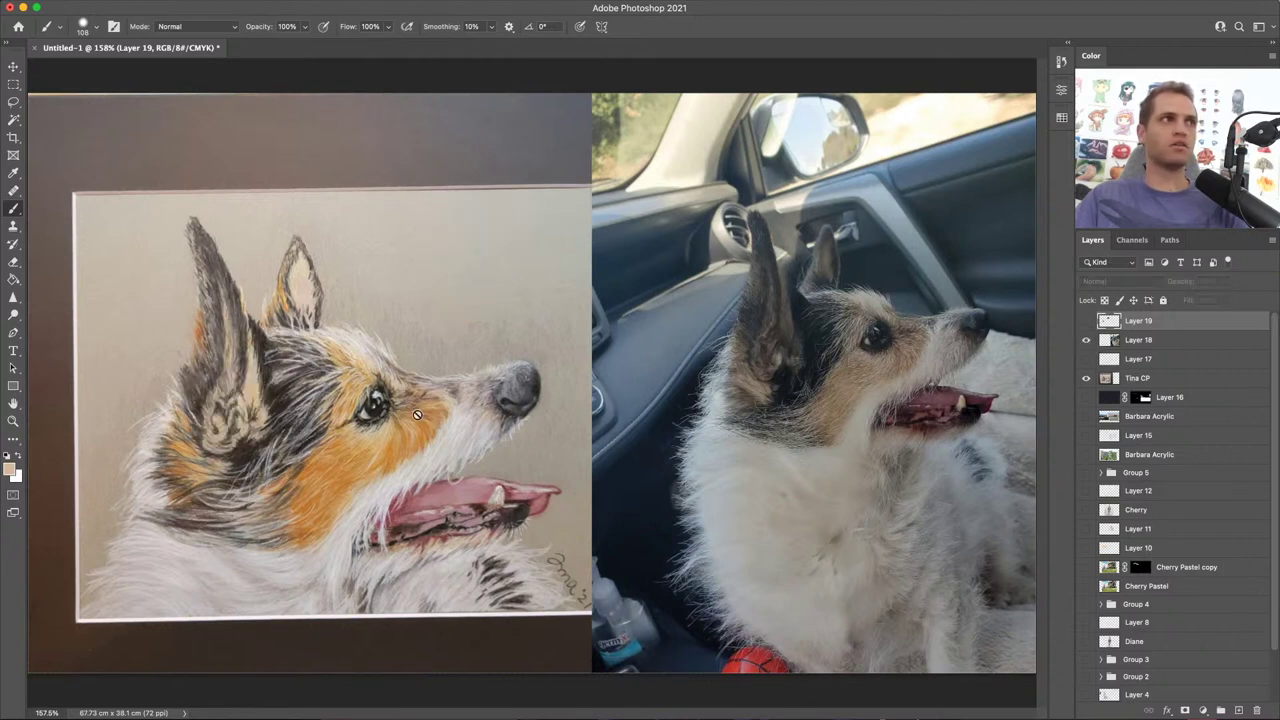
{"action": "left_click", "coordinate": [227, 400], "text": "alt"}
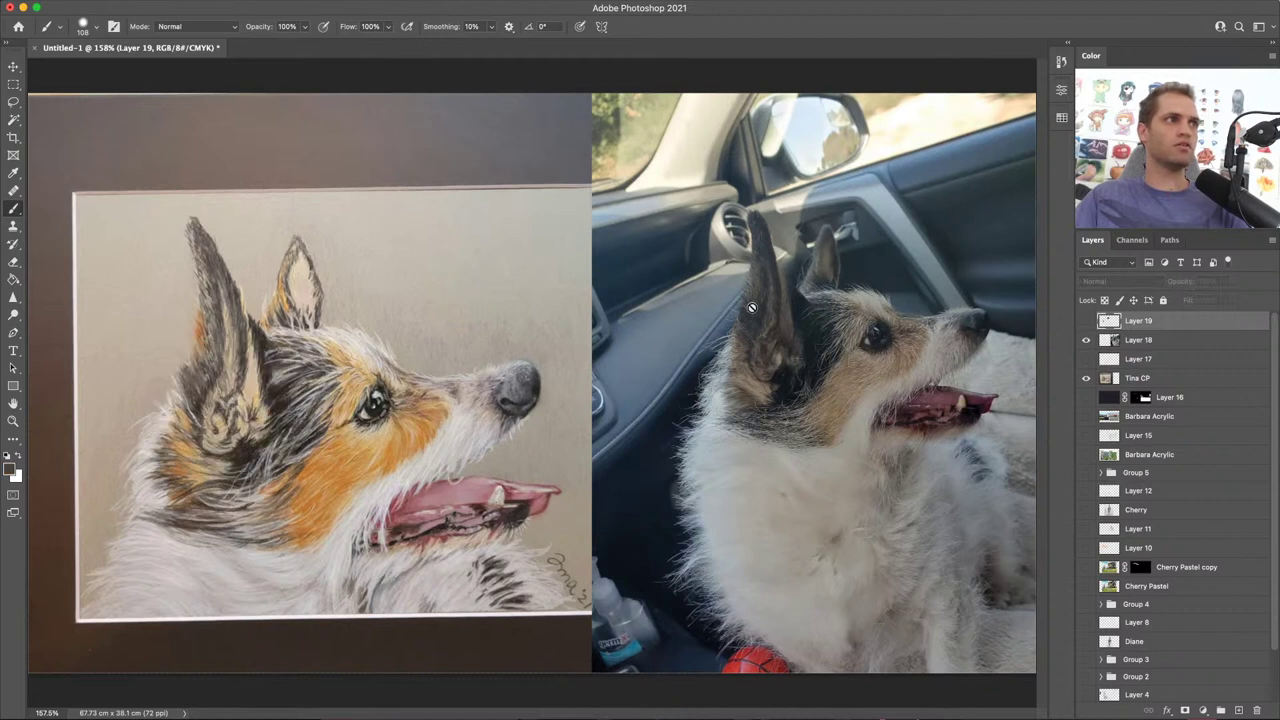
{"action": "left_click", "coordinate": [1086, 321]}
{"action": "left_click", "coordinate": [504, 293]}
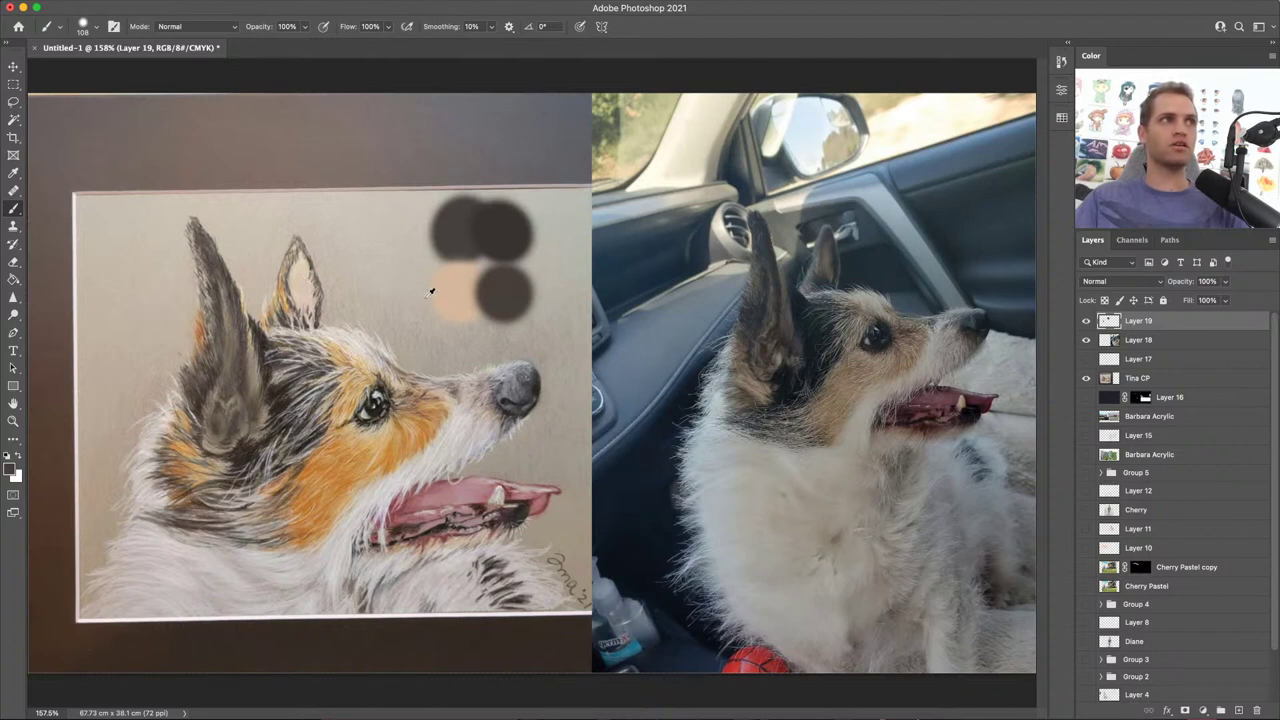
Step: Undo the full-strength stroke on the far ear, and darken its pale interior with a 60 px brush at 21% flow
{"action": "left_click_drag", "start_coordinate": [300, 304], "coordinate": [300, 278]}
{"action": "key", "text": "super+z"}
{"action": "left_click", "coordinate": [388, 27]}
{"action": "left_click_drag", "start_coordinate": [393, 45], "coordinate": [340, 47]}
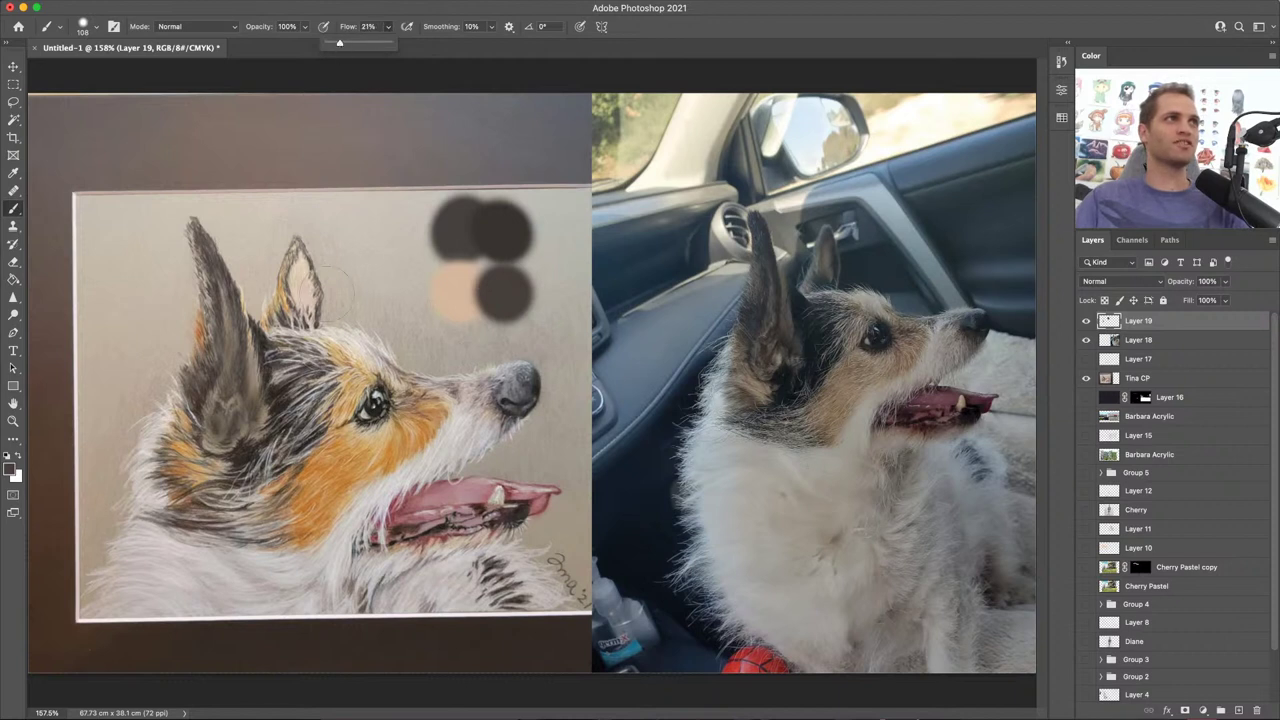
{"action": "left_click_drag", "start_coordinate": [323, 289], "coordinate": [298, 256]}
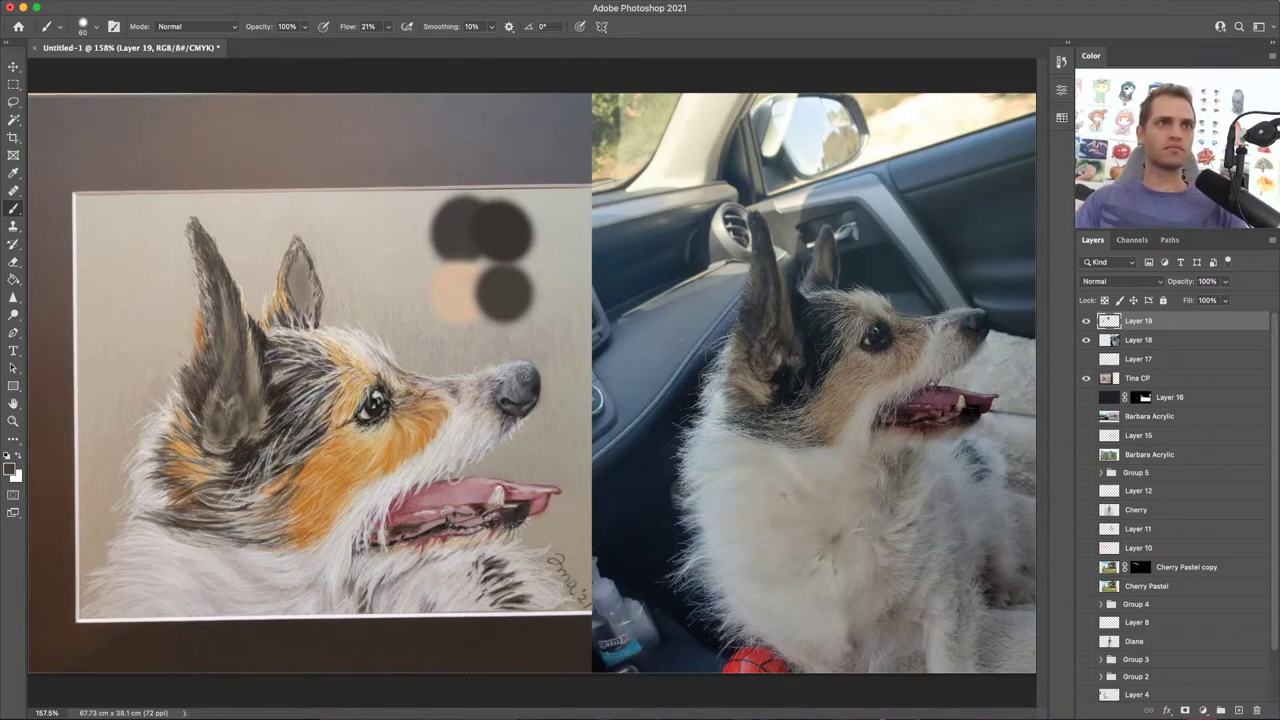
Step: Examine the reference dog's ears, eye and muzzle fur up close and compare them with the drawn portrait
{"action": "scroll", "coordinate": [958, 358], "scroll_direction": "up", "scroll_amount": 2}
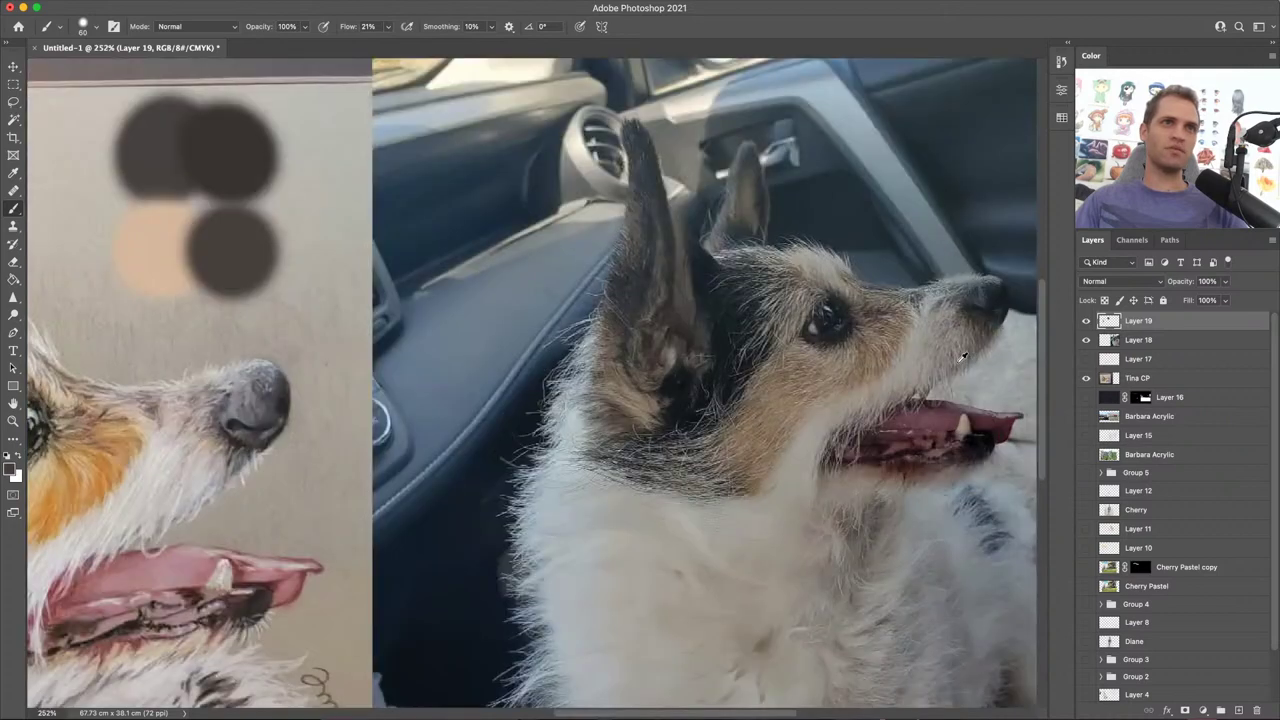
{"action": "scroll", "coordinate": [963, 357], "scroll_direction": "up", "scroll_amount": 2}
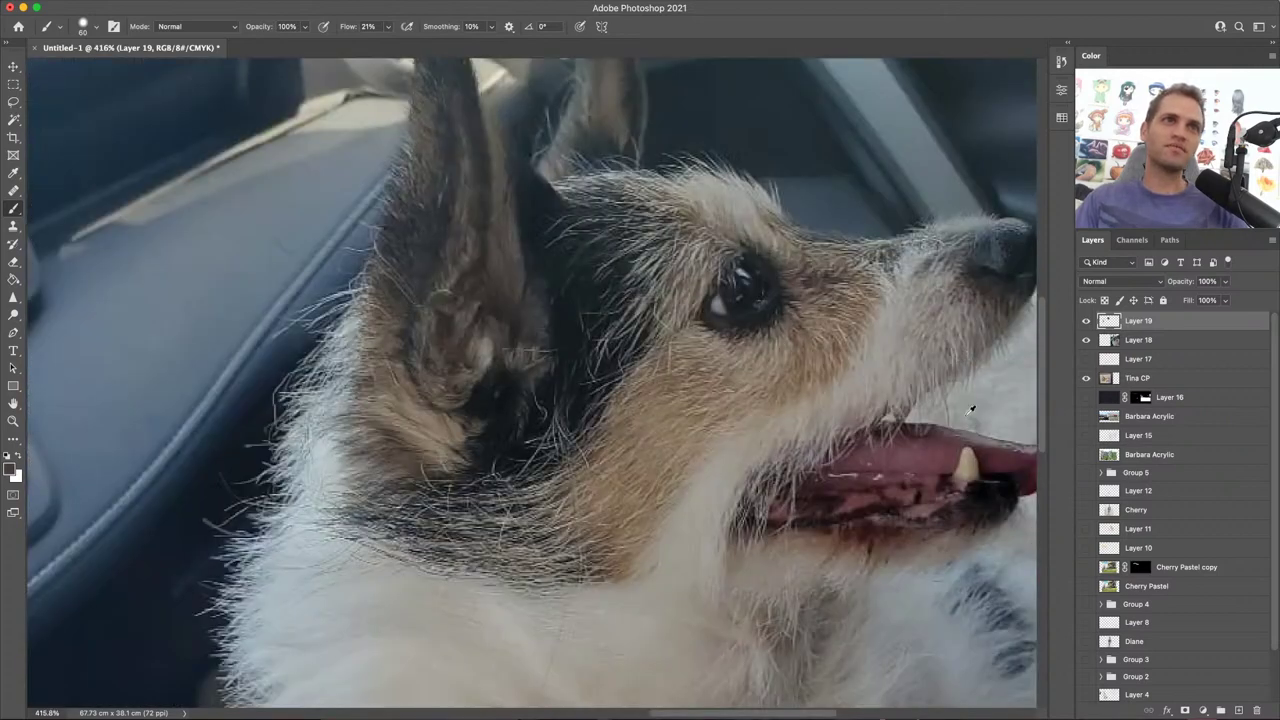
{"action": "scroll", "coordinate": [970, 408], "scroll_direction": "down", "scroll_amount": 3}
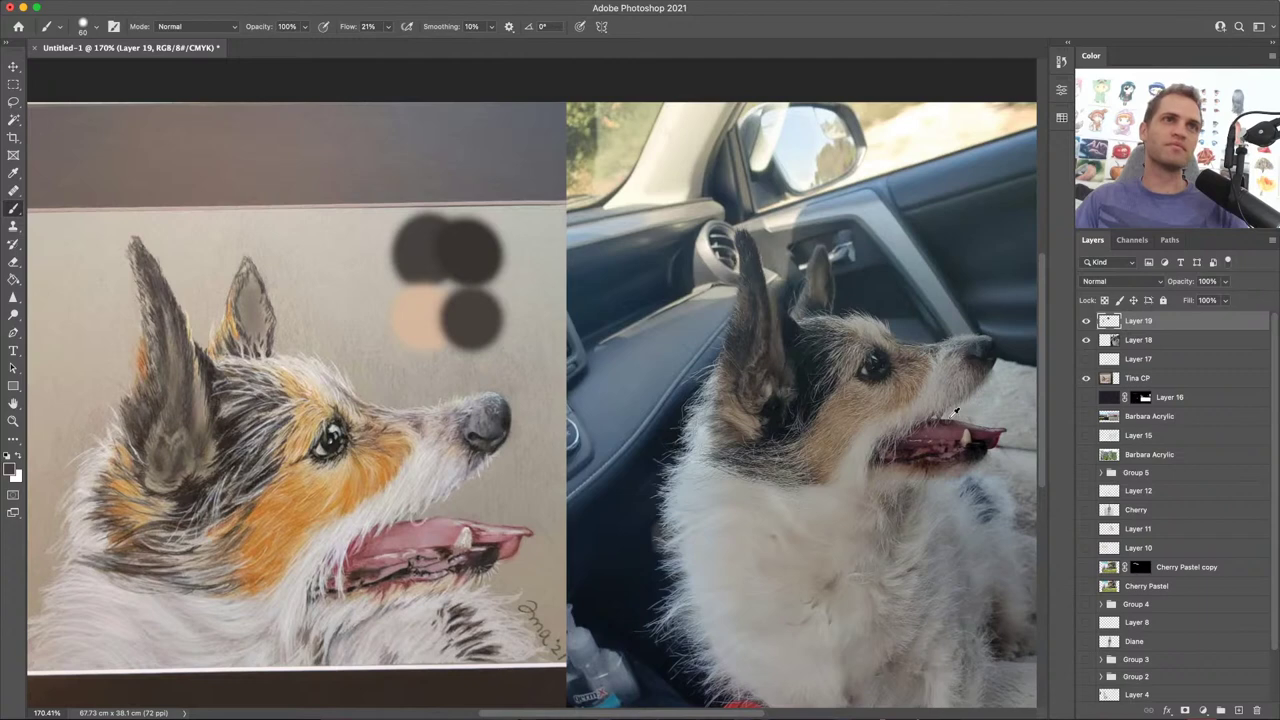
{"action": "scroll", "coordinate": [960, 365], "scroll_direction": "down", "scroll_amount": 2}
{"action": "scroll", "coordinate": [960, 365], "scroll_direction": "left", "scroll_amount": 2}
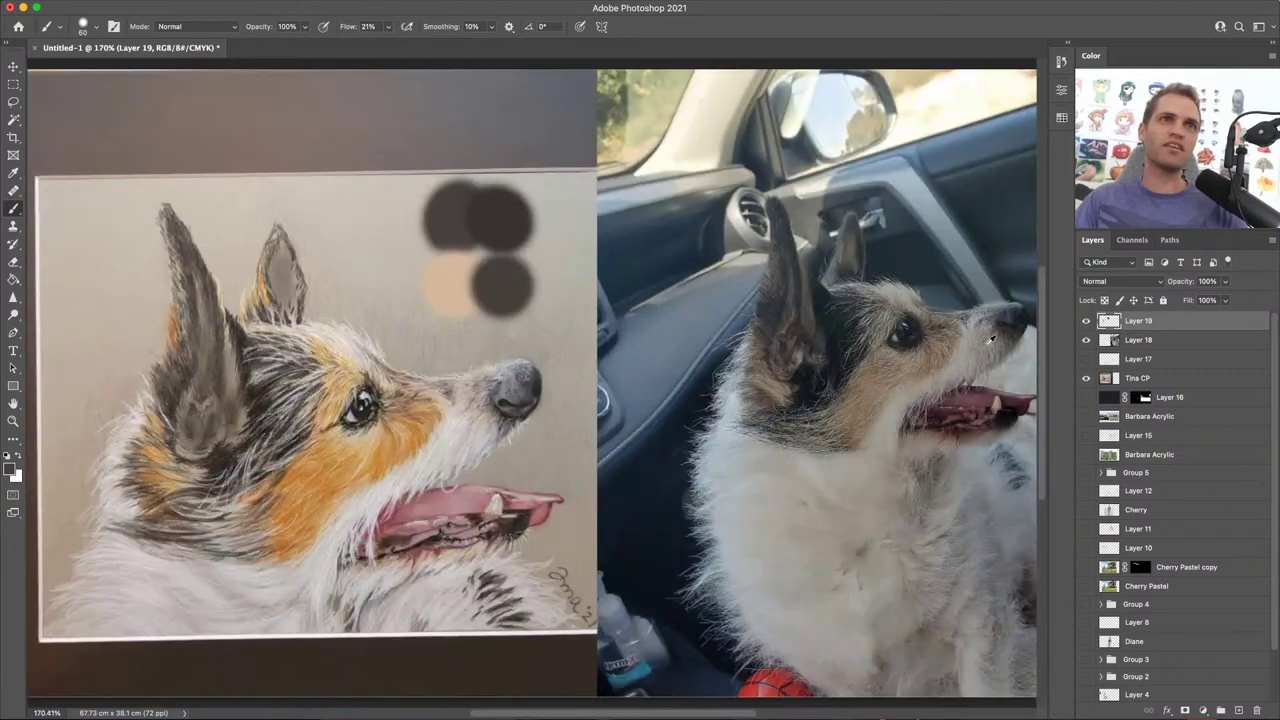
{"action": "scroll", "coordinate": [991, 340], "scroll_direction": "up", "scroll_amount": 4}
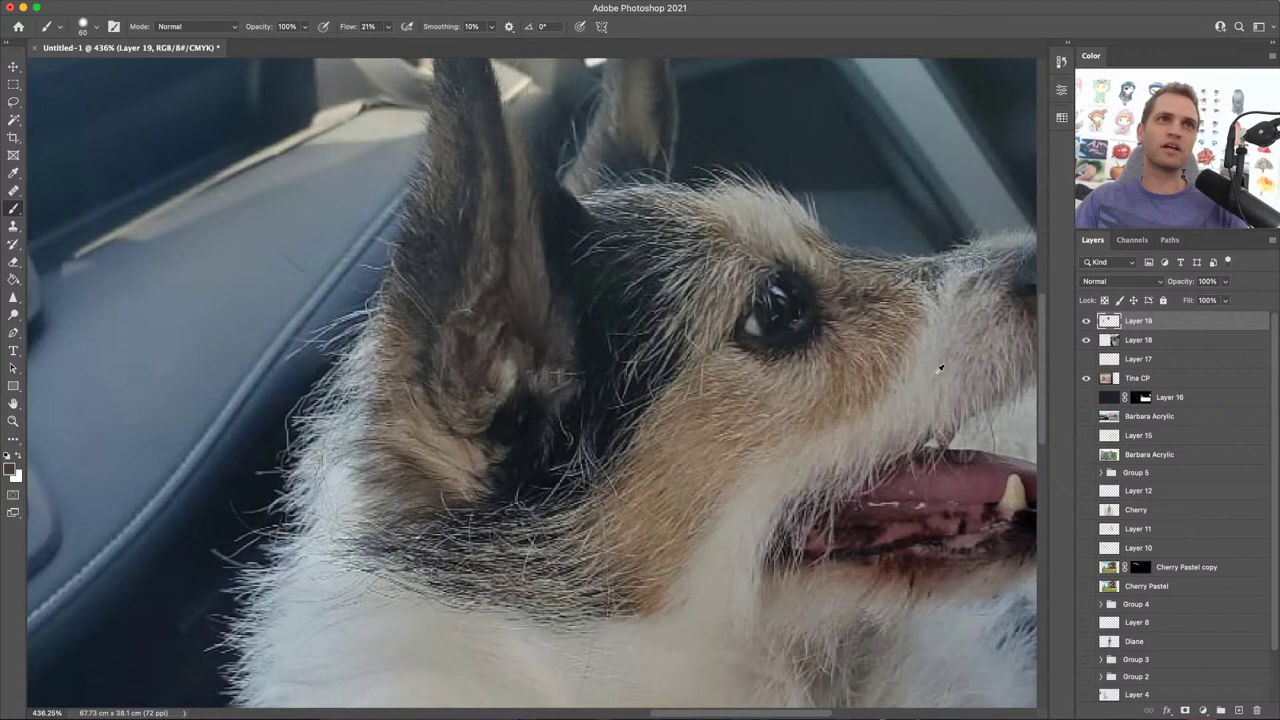
{"action": "scroll", "coordinate": [532, 383], "scroll_direction": "right", "scroll_amount": 3}
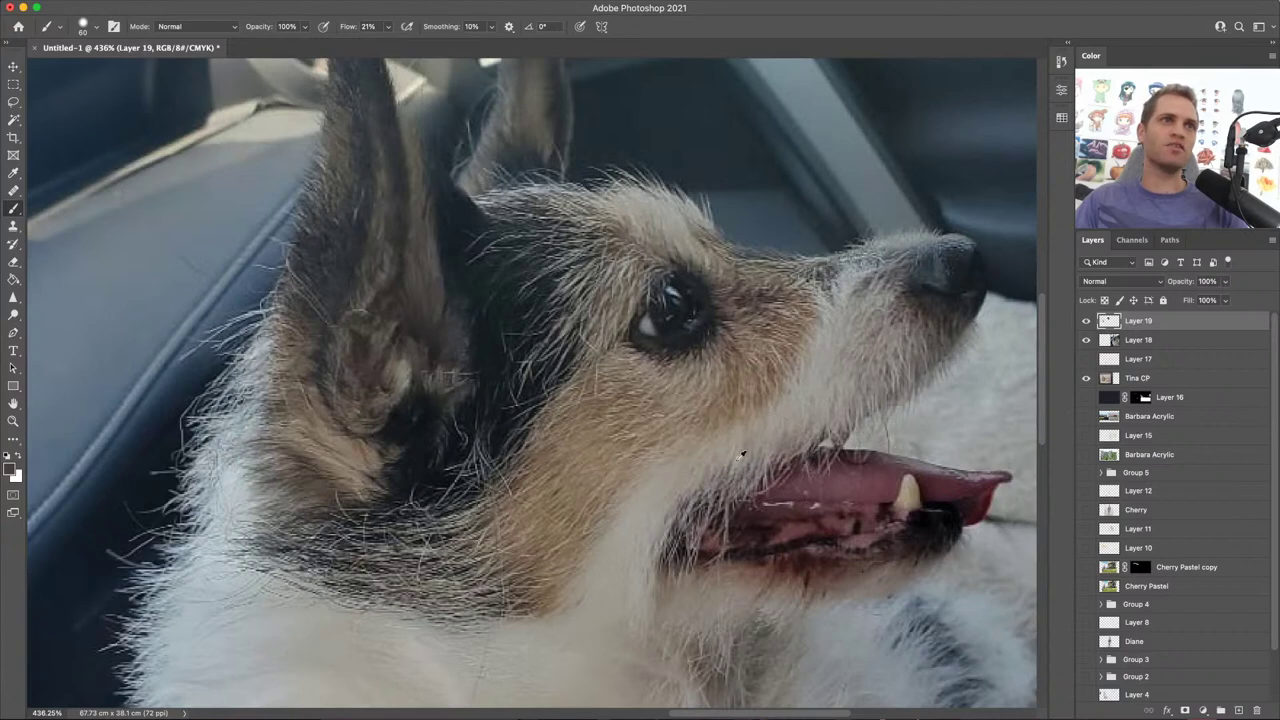
{"action": "scroll", "coordinate": [742, 455], "scroll_direction": "down", "scroll_amount": 3}
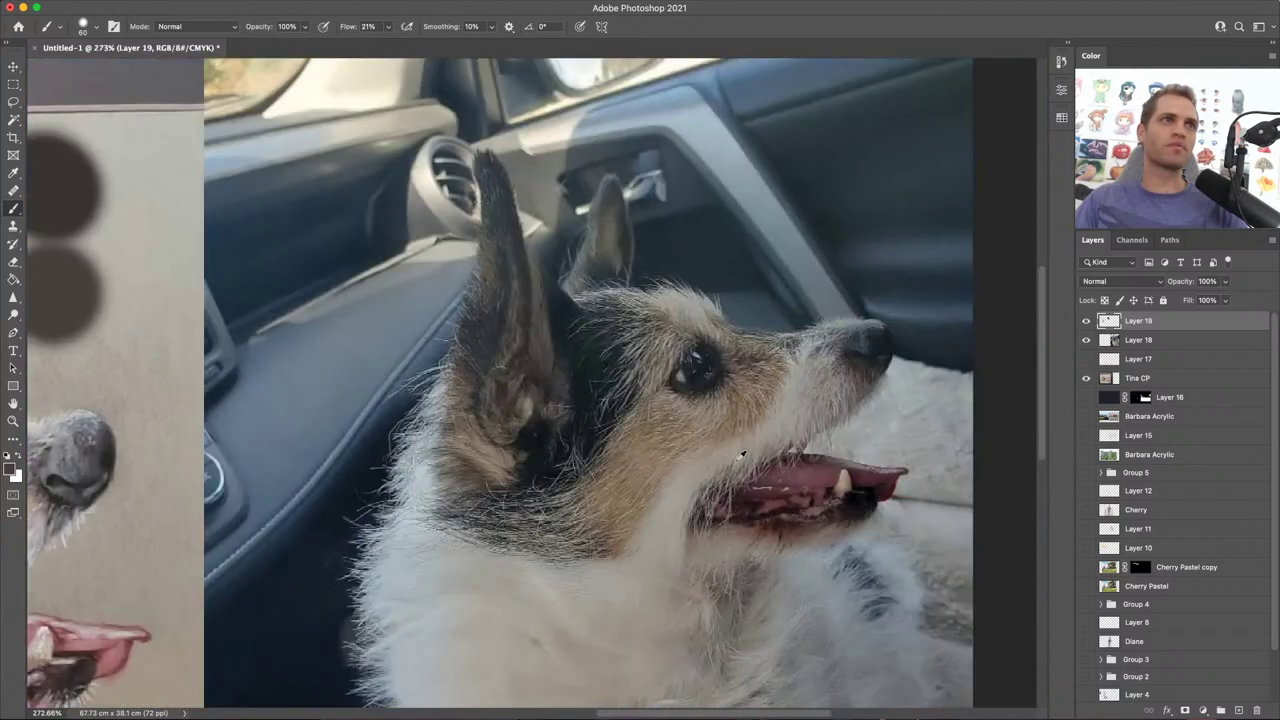
{"action": "scroll", "coordinate": [600, 455], "scroll_direction": "down", "scroll_amount": 2}
{"action": "scroll", "coordinate": [597, 455], "scroll_direction": "left", "scroll_amount": 5}
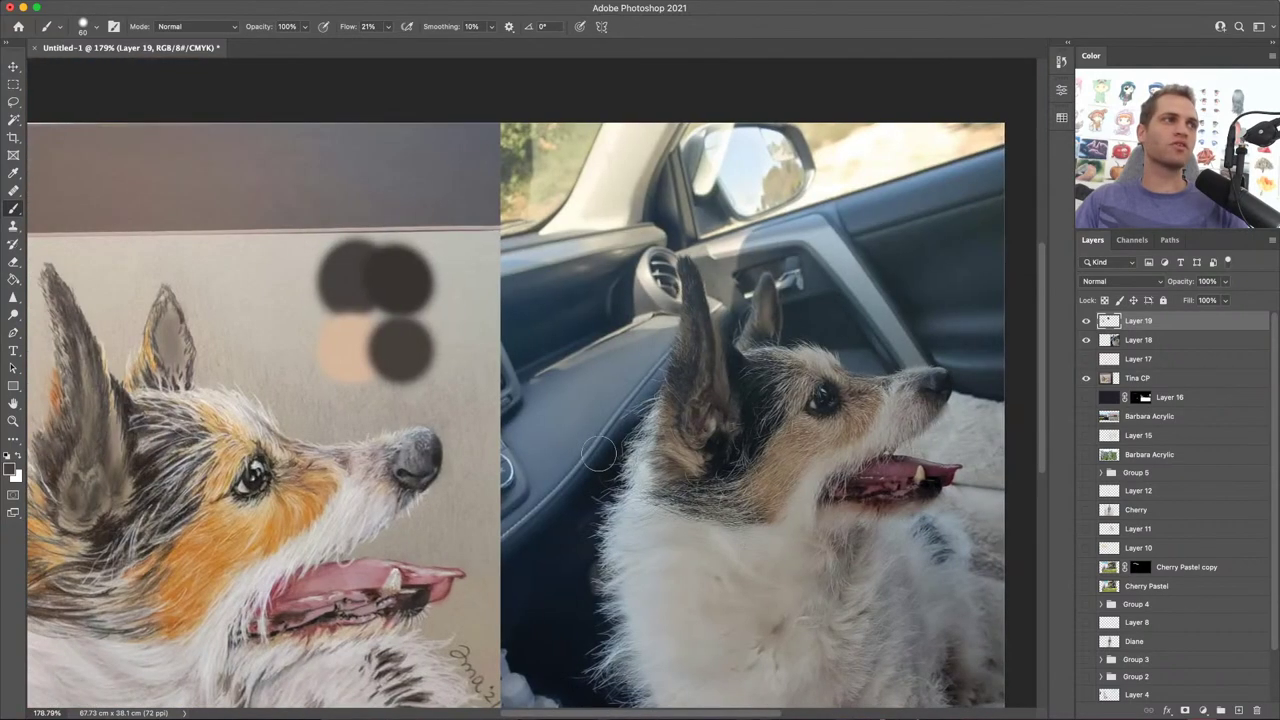
Step: Compare the portrait with and without the ear shading, on its own and beside the reference photo, by toggling Layer 19 and Layer 18
{"action": "left_click", "coordinate": [1086, 321]}
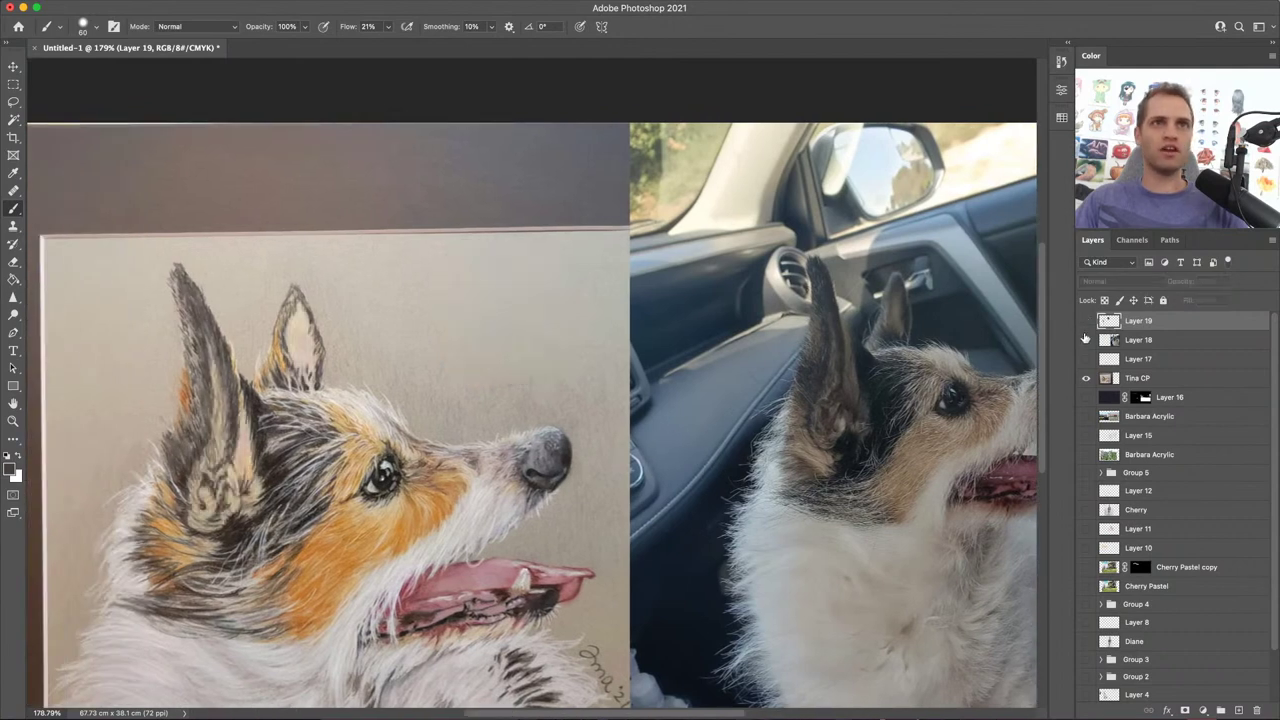
{"action": "left_click", "coordinate": [1086, 340]}
{"action": "left_click", "coordinate": [1086, 321]}
{"action": "scroll", "coordinate": [800, 371], "scroll_direction": "down", "scroll_amount": 2}
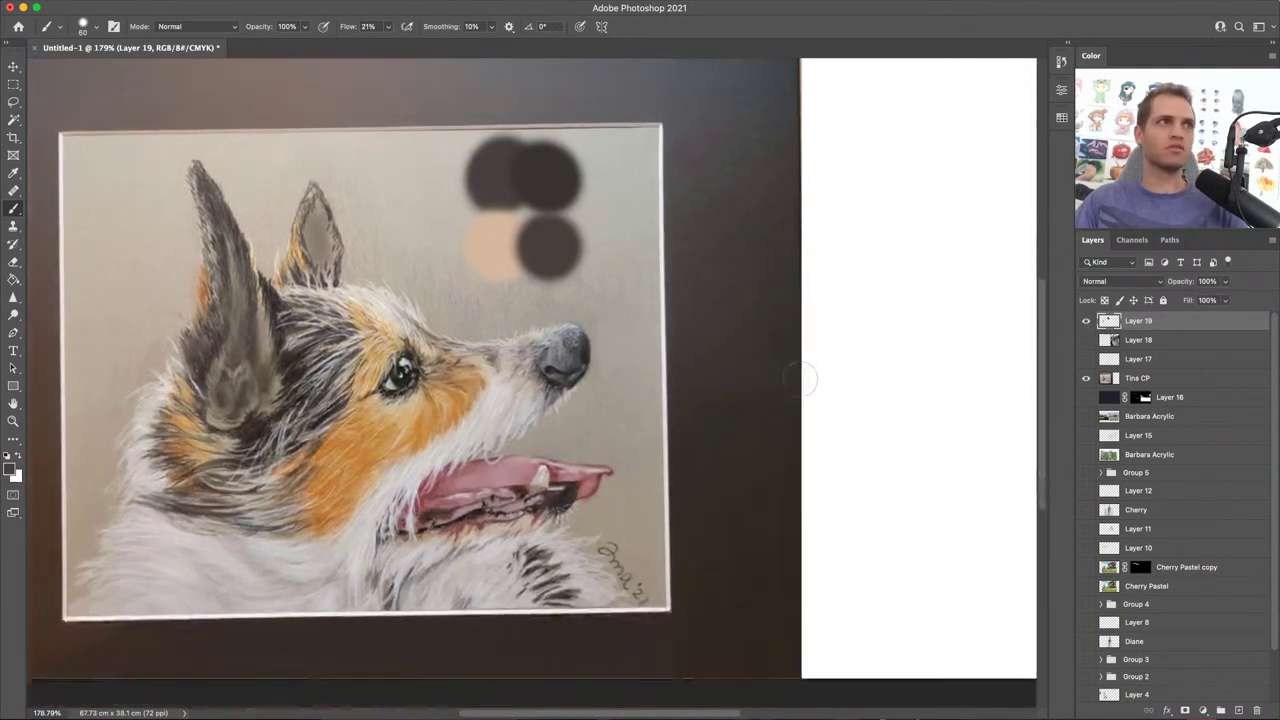
{"action": "scroll", "coordinate": [800, 362], "scroll_direction": "left", "scroll_amount": 4}
{"action": "scroll", "coordinate": [800, 362], "scroll_direction": "right", "scroll_amount": 2}
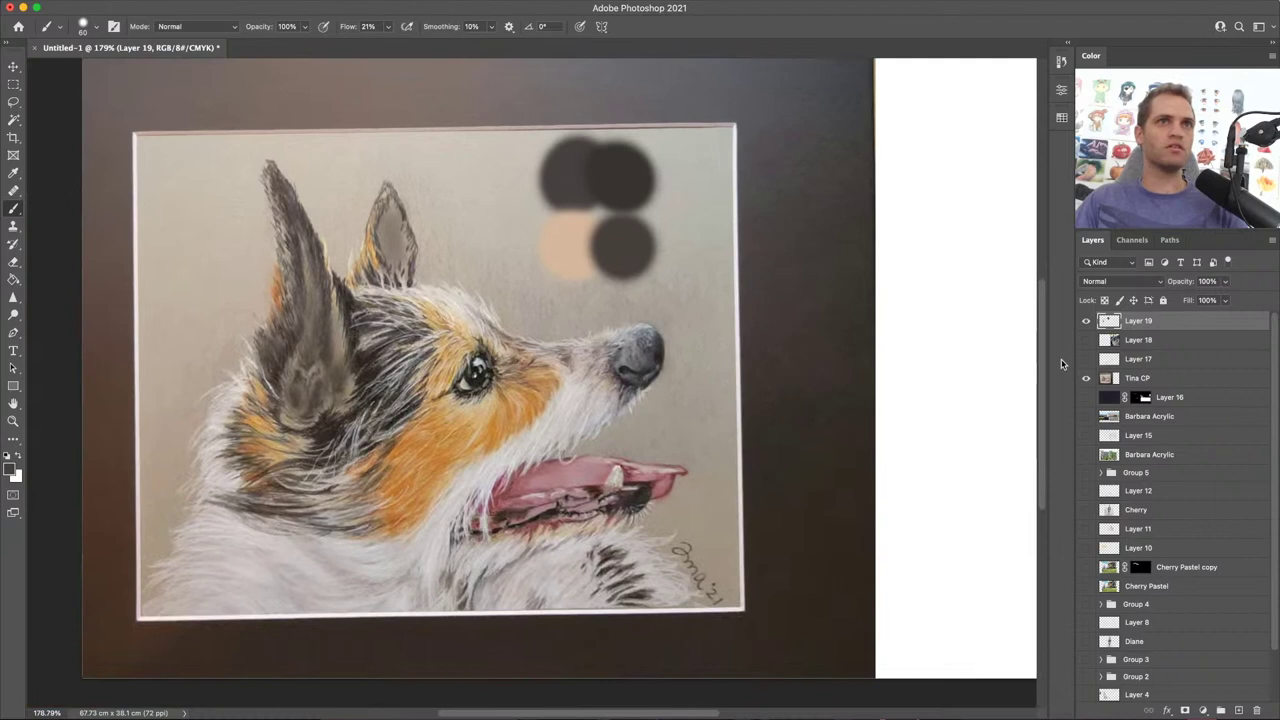
{"action": "scroll", "coordinate": [794, 366], "scroll_direction": "down", "scroll_amount": 1}
{"action": "scroll", "coordinate": [794, 366], "scroll_direction": "left", "scroll_amount": 2}
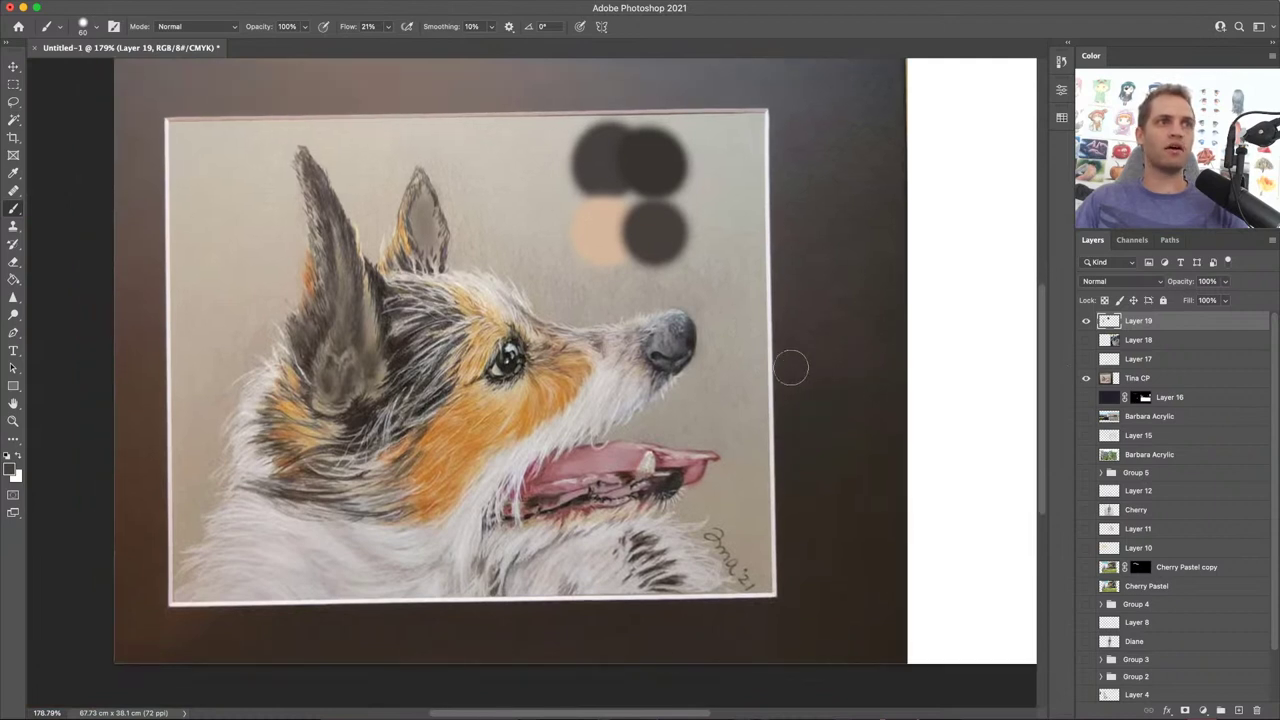
{"action": "left_click", "coordinate": [1086, 340]}
{"action": "scroll", "coordinate": [700, 360], "scroll_direction": "right", "scroll_amount": 5}
{"action": "scroll", "coordinate": [770, 420], "scroll_direction": "right", "scroll_amount": 1}
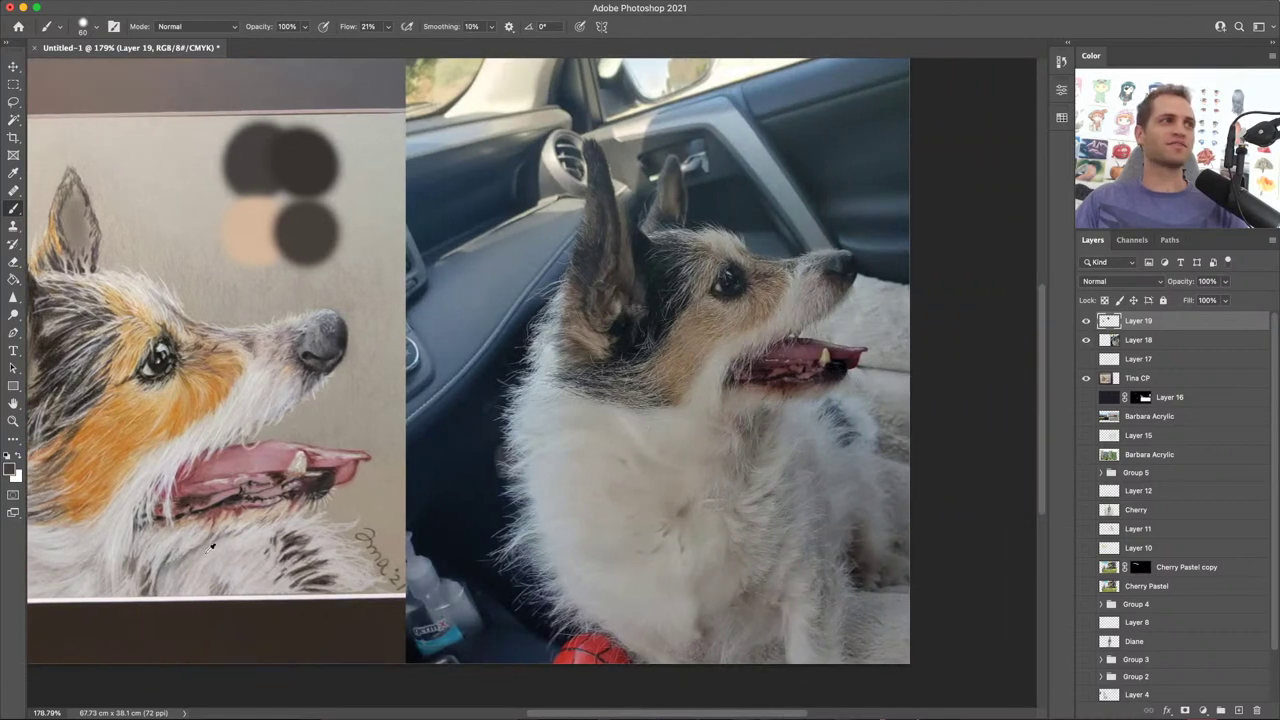
{"action": "left_click", "coordinate": [1086, 321]}
{"action": "left_click", "coordinate": [1086, 321]}
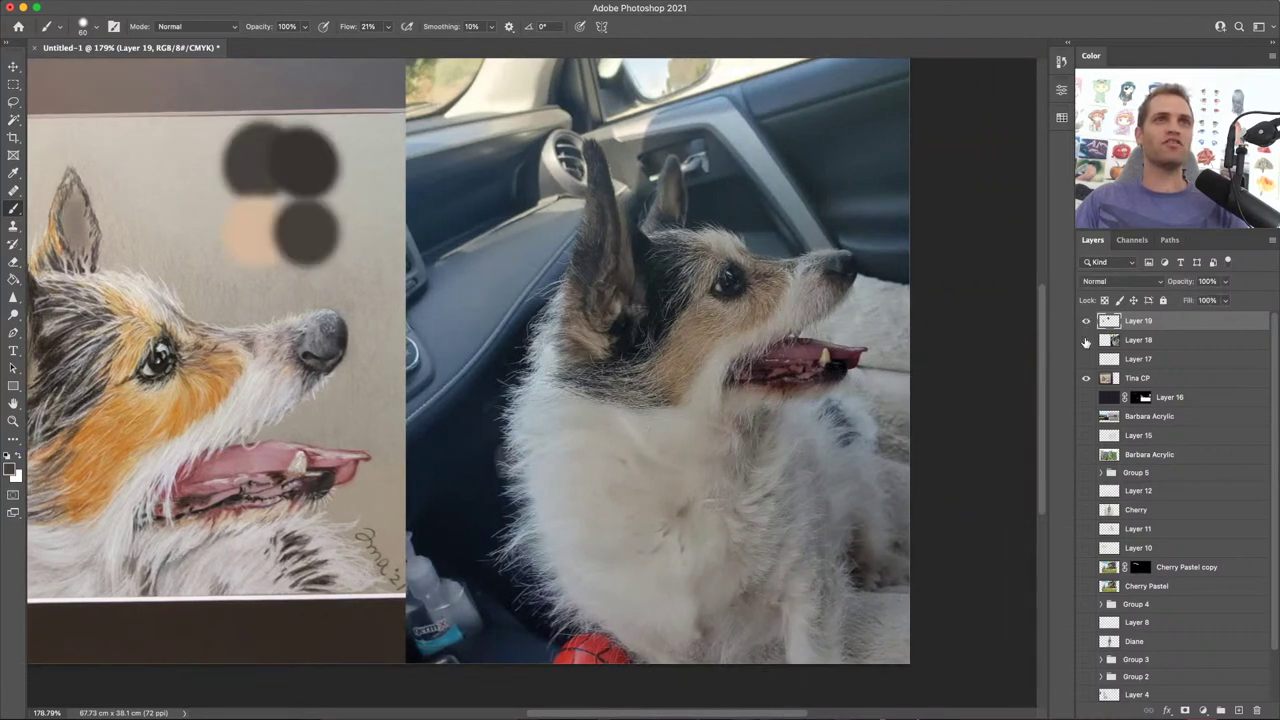
Step: Hide the reference photo layer and paint out the dark-marked chest fur below the jaw with beige sampled from the portrait's background
{"action": "left_click", "coordinate": [1086, 340]}
{"action": "scroll", "coordinate": [694, 391], "scroll_direction": "left", "scroll_amount": 10}
{"action": "scroll", "coordinate": [694, 391], "scroll_direction": "right", "scroll_amount": 2}
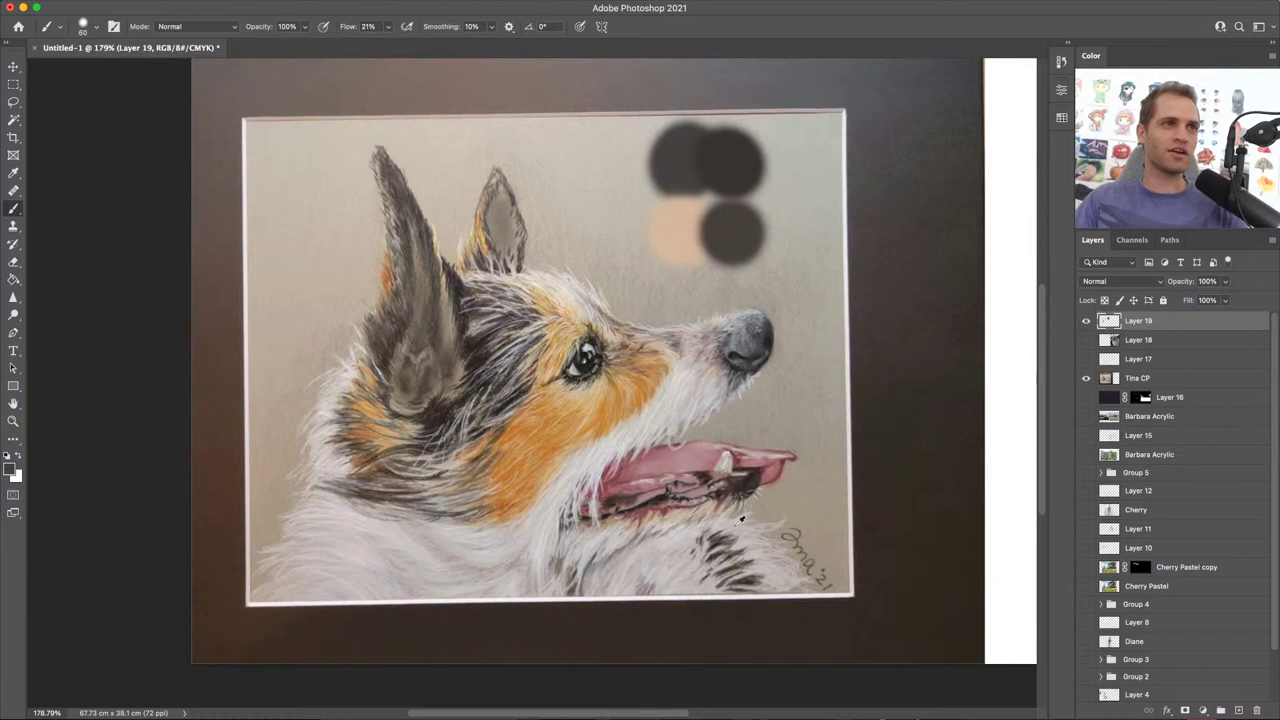
{"action": "left_click", "coordinate": [809, 485], "text": "alt"}
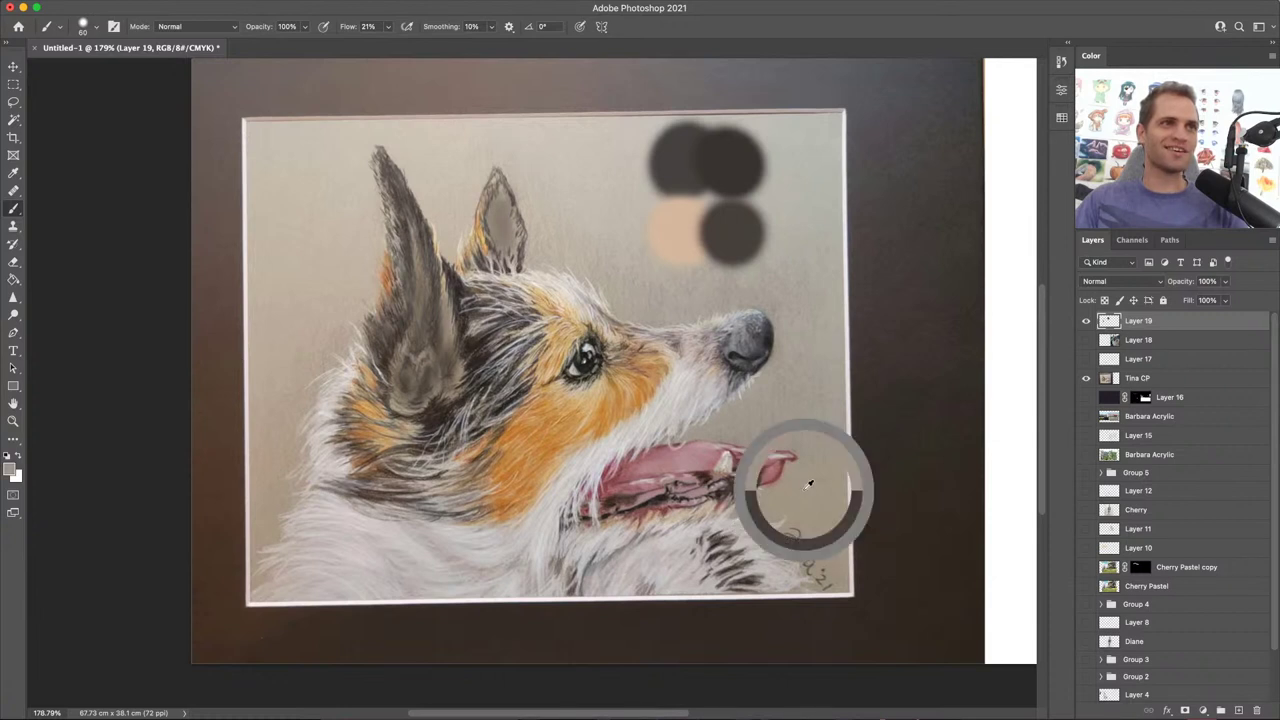
{"action": "mouse_move", "coordinate": [761, 555]}
{"action": "left_mouse_down"}
{"action": "mouse_move", "coordinate": [720, 540]}
{"action": "mouse_move", "coordinate": [725, 528]}
{"action": "mouse_move", "coordinate": [595, 590]}
{"action": "mouse_move", "coordinate": [760, 600]}
{"action": "mouse_move", "coordinate": [660, 578]}
{"action": "mouse_move", "coordinate": [860, 588]}
{"action": "mouse_move", "coordinate": [750, 572]}
{"action": "mouse_move", "coordinate": [752, 532]}
{"action": "mouse_move", "coordinate": [730, 518]}
{"action": "left_mouse_up"}
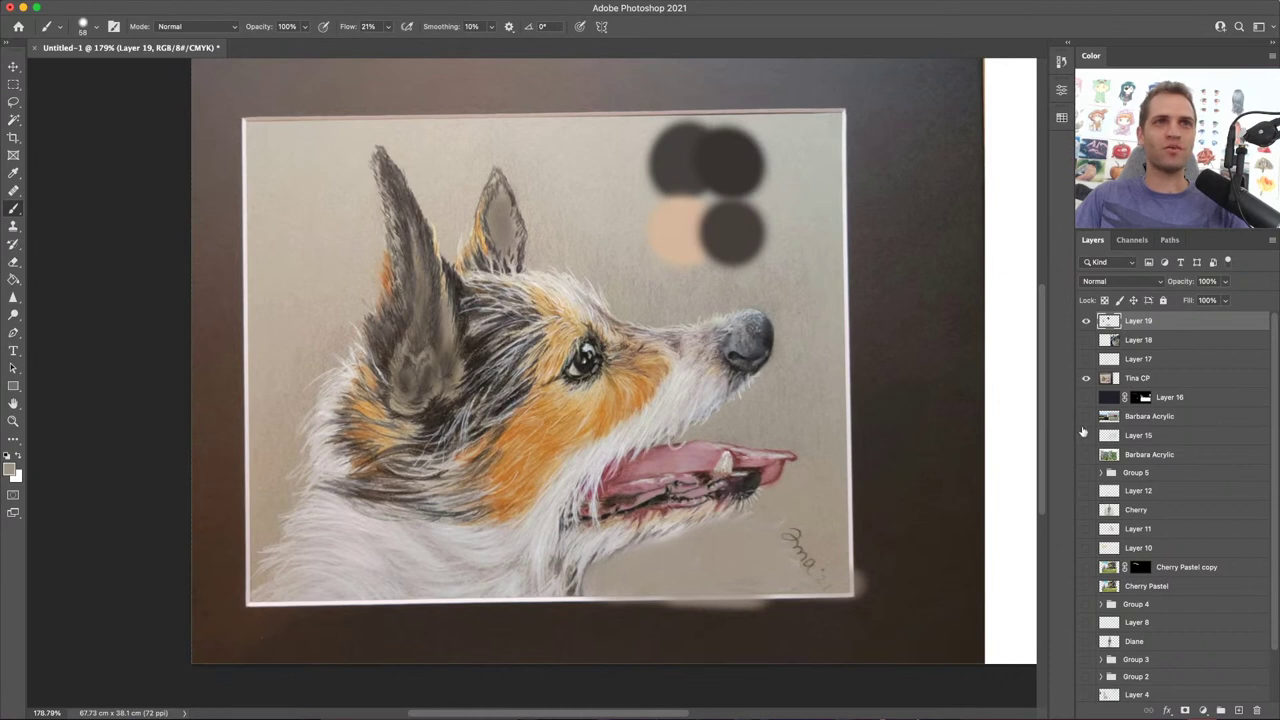
Step: Compare the original and painted-out chest with the dog's chest in the reference photo, leaving Layer 18 and Layer 19 hidden
{"action": "left_click", "coordinate": [1086, 321]}
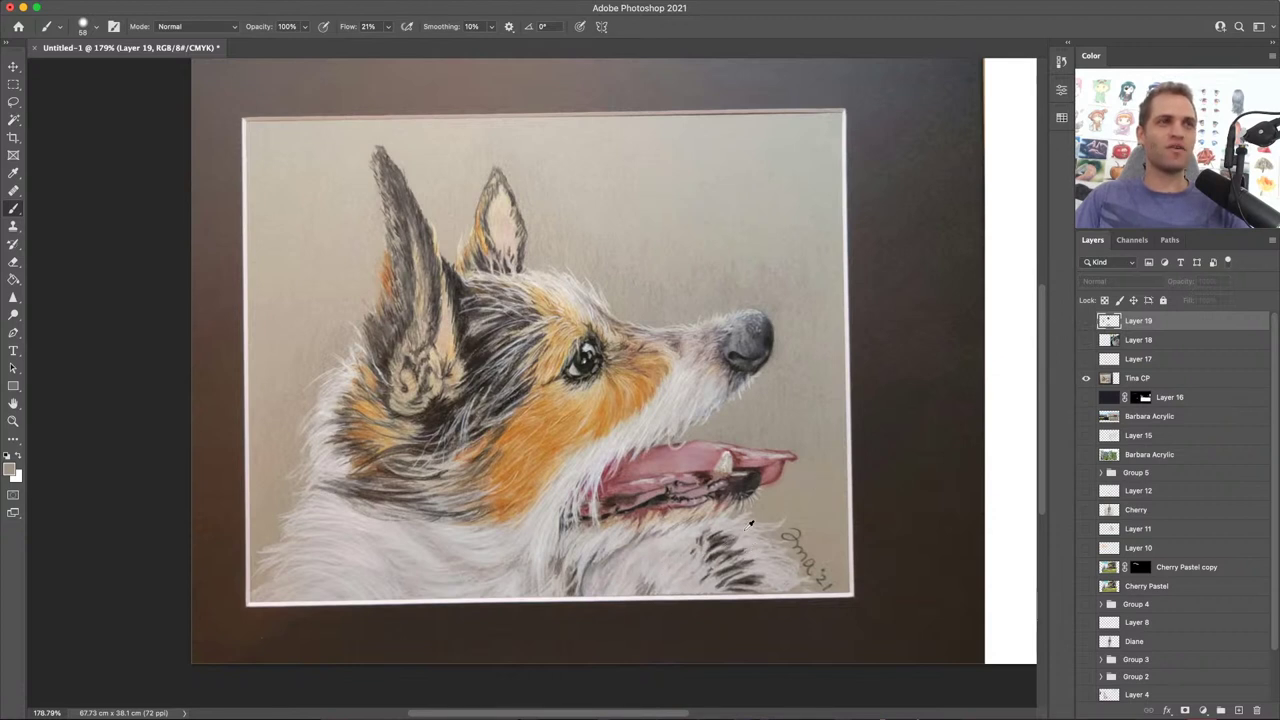
{"action": "left_click", "coordinate": [1086, 340]}
{"action": "scroll", "coordinate": [908, 444], "scroll_direction": "right", "scroll_amount": 5}
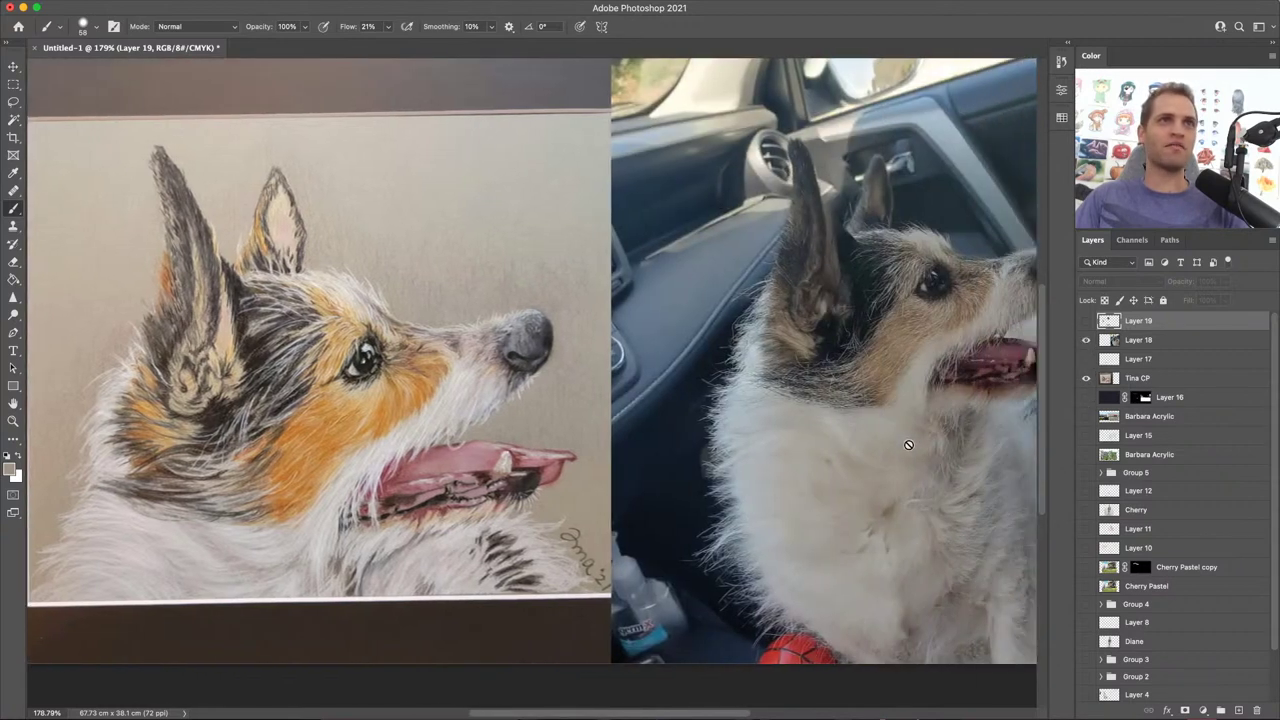
{"action": "scroll", "coordinate": [908, 444], "scroll_direction": "right", "scroll_amount": 3}
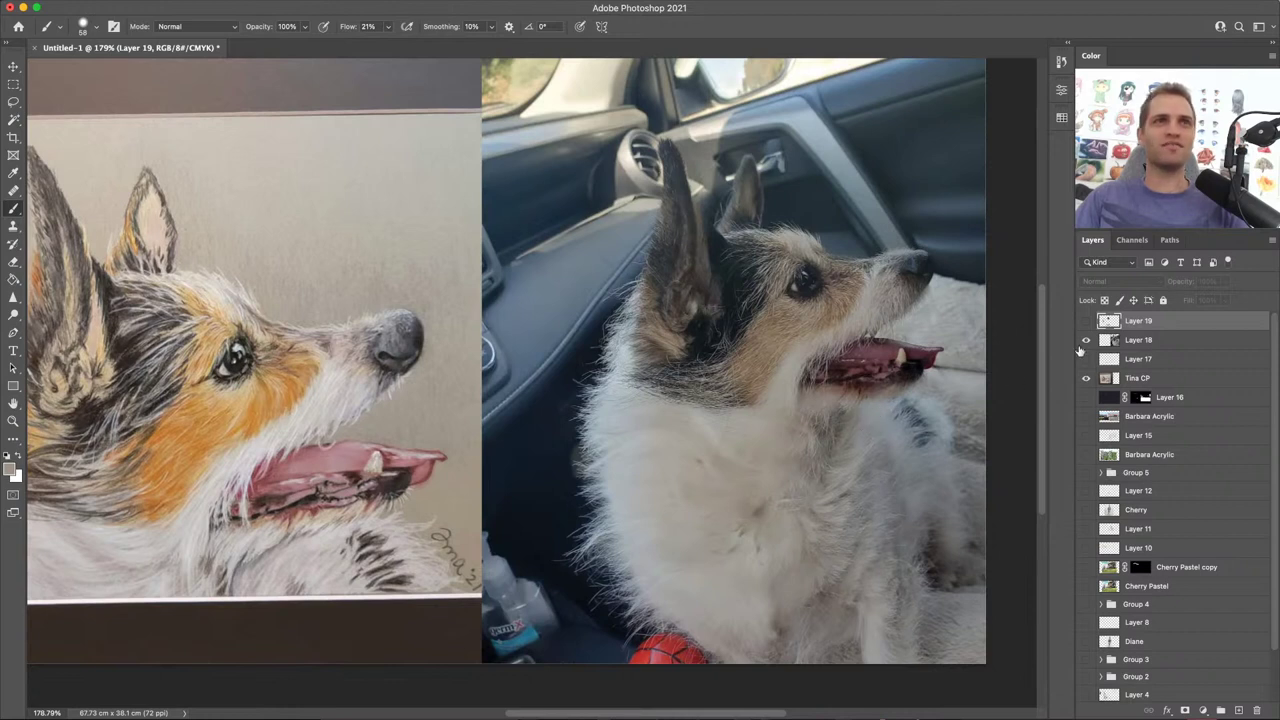
{"action": "left_click", "coordinate": [1086, 321]}
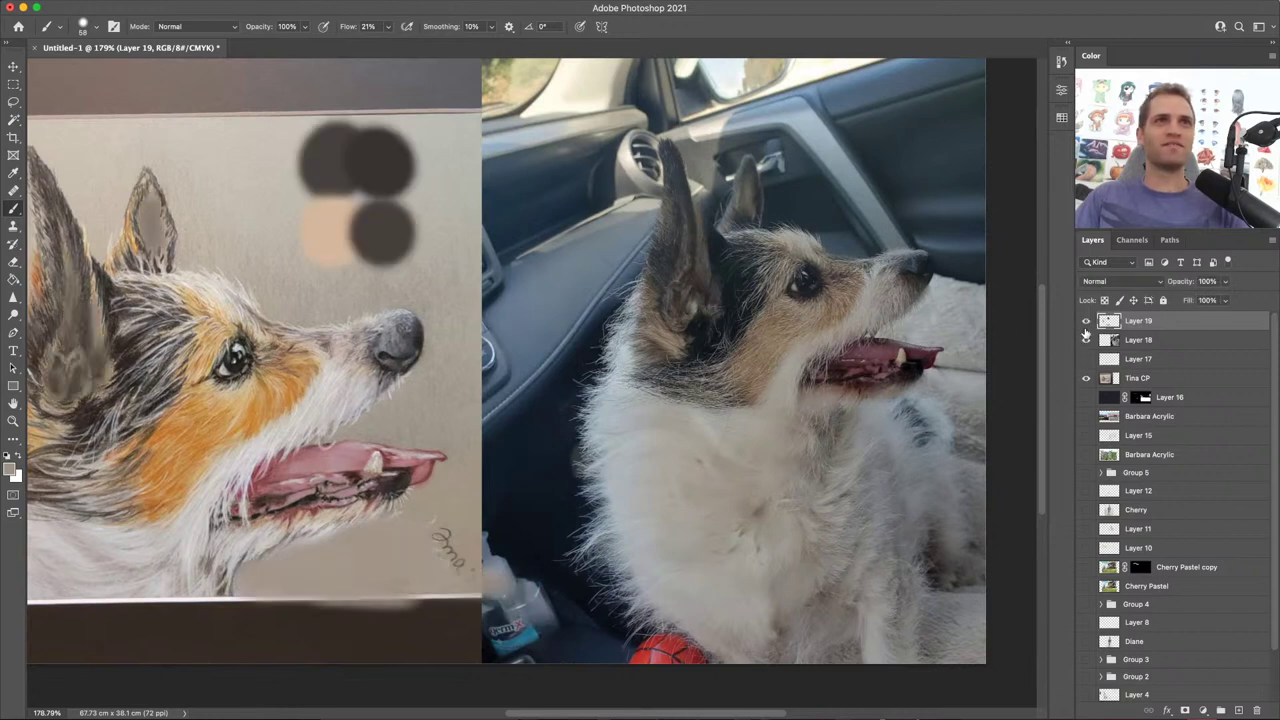
{"action": "left_click", "coordinate": [1086, 321]}
{"action": "left_click", "coordinate": [1086, 340]}
{"action": "scroll", "coordinate": [462, 518], "scroll_direction": "left", "scroll_amount": 5}
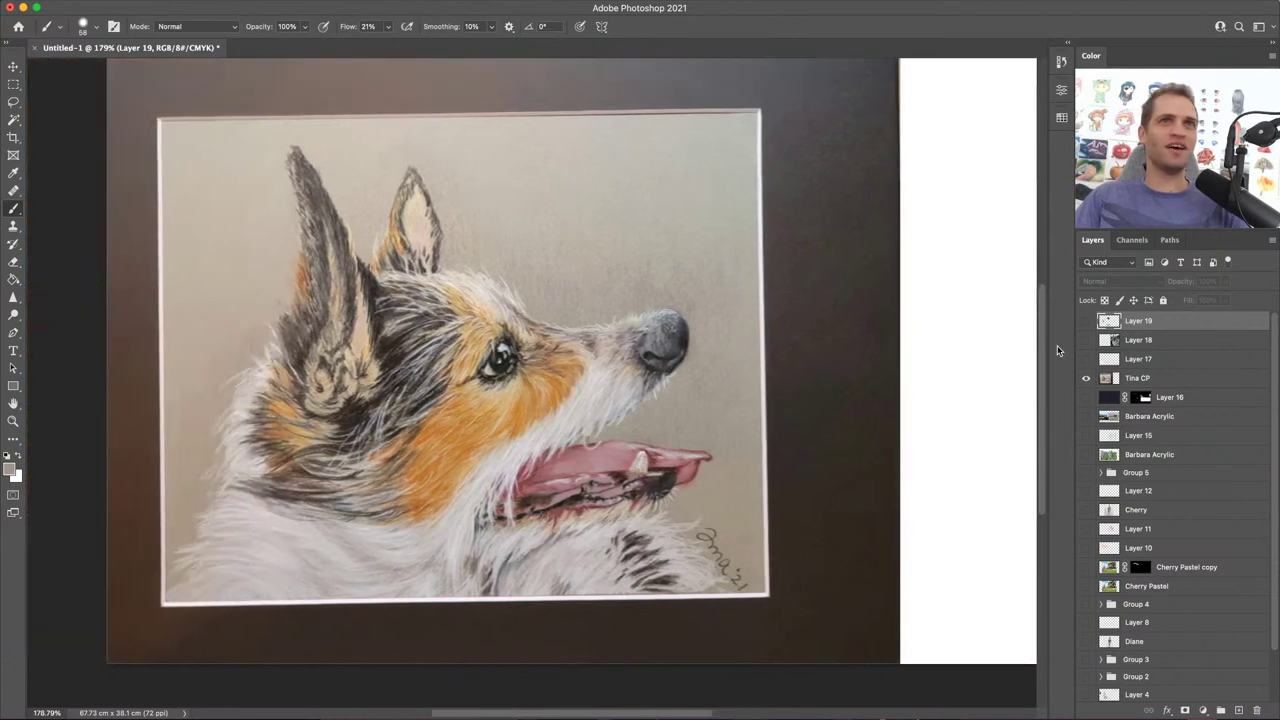
Step: Switch Layer 19 on and off to compare the portrait before and after, check the reference photo in between, and leave the retouching shown
{"action": "left_click", "coordinate": [1086, 321]}
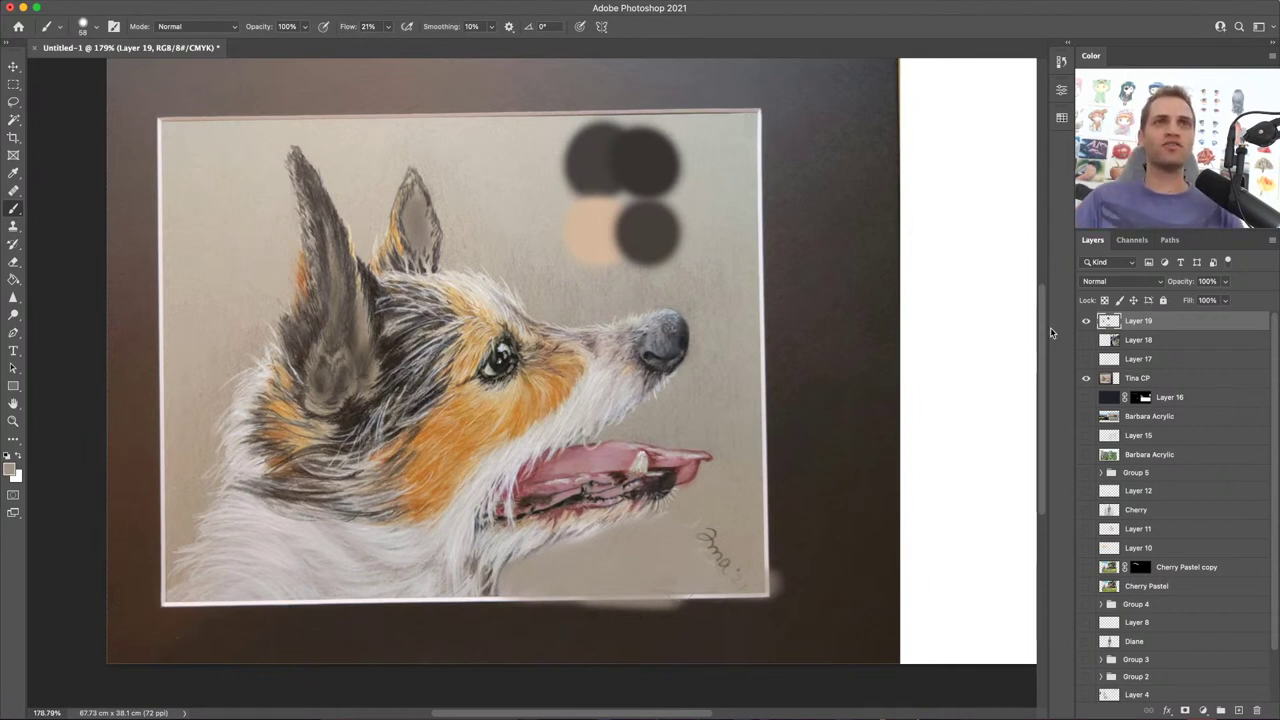
{"action": "left_click", "coordinate": [1086, 320]}
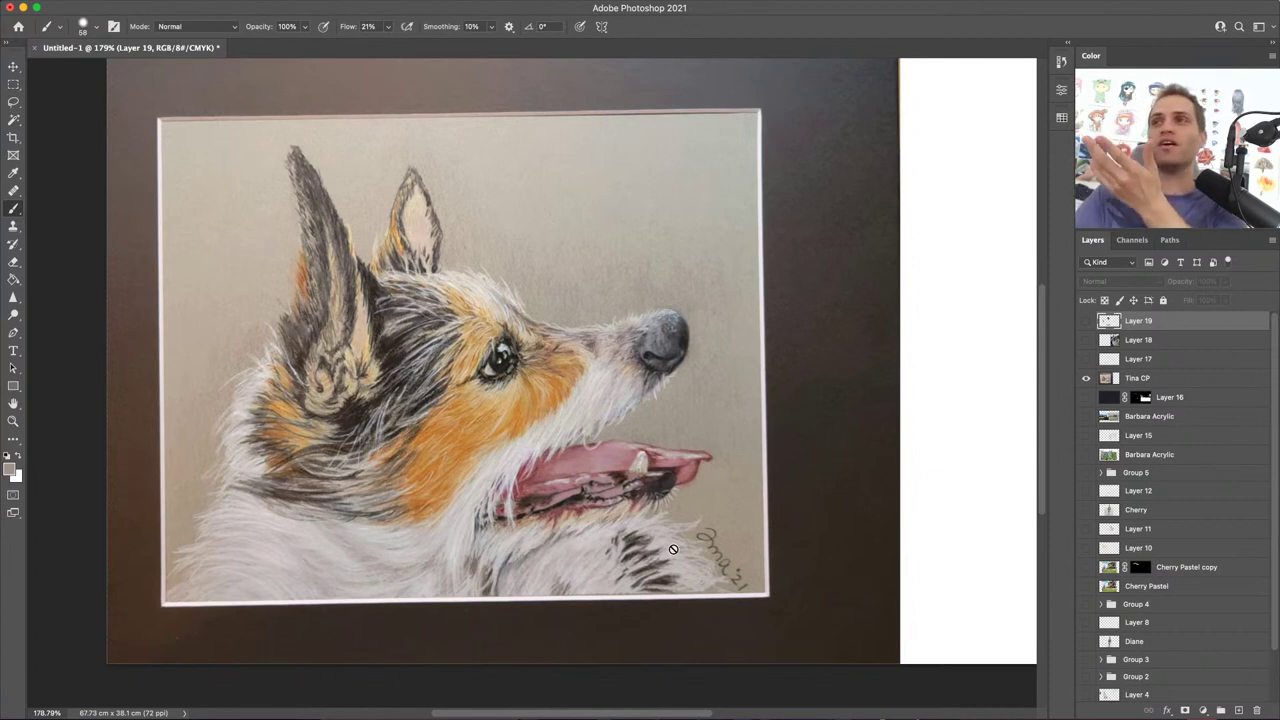
{"action": "left_click", "coordinate": [1085, 342]}
{"action": "scroll", "coordinate": [780, 400], "scroll_direction": "right", "scroll_amount": 10}
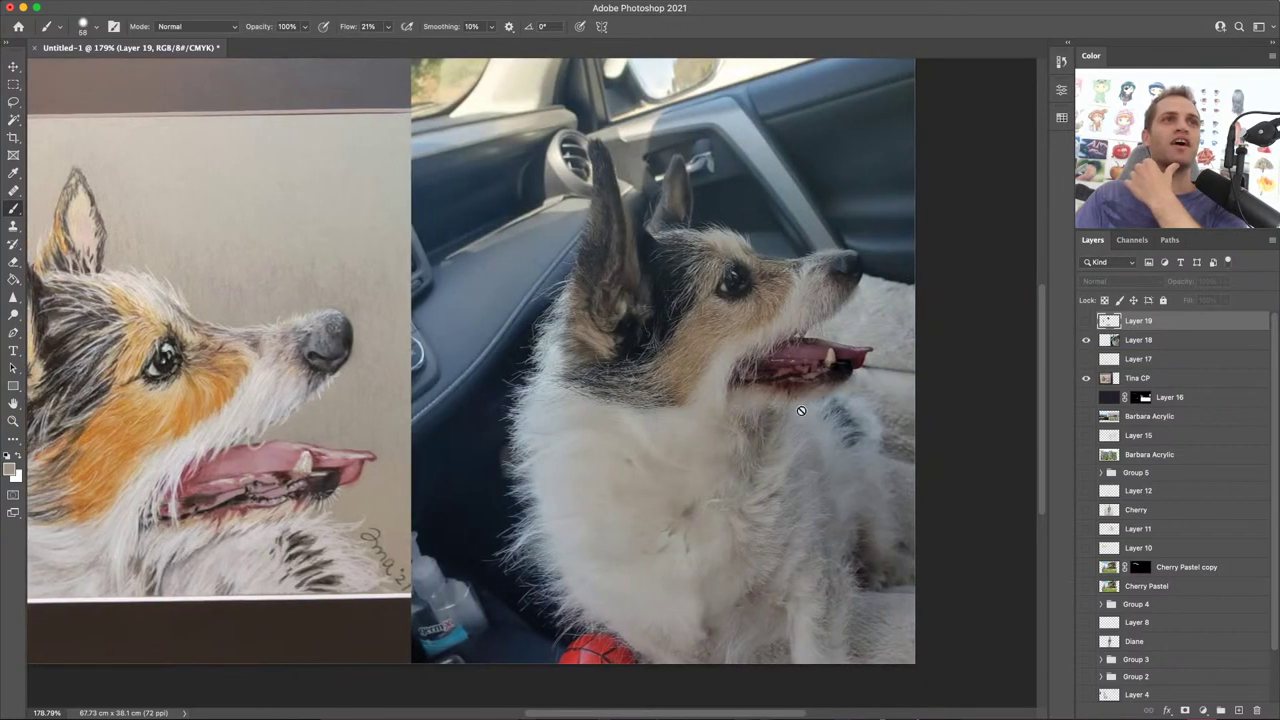
{"action": "left_click", "coordinate": [1085, 340]}
{"action": "scroll", "coordinate": [680, 401], "scroll_direction": "left", "scroll_amount": 10}
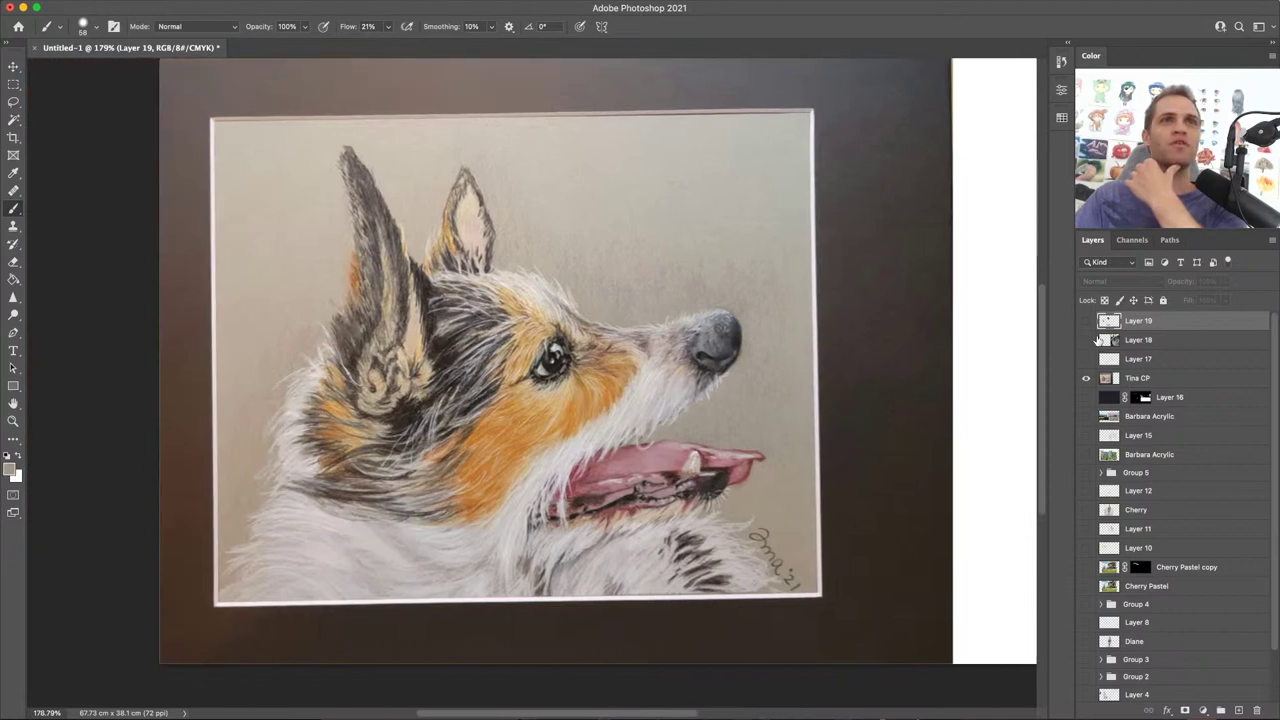
{"action": "left_click", "coordinate": [1086, 321]}
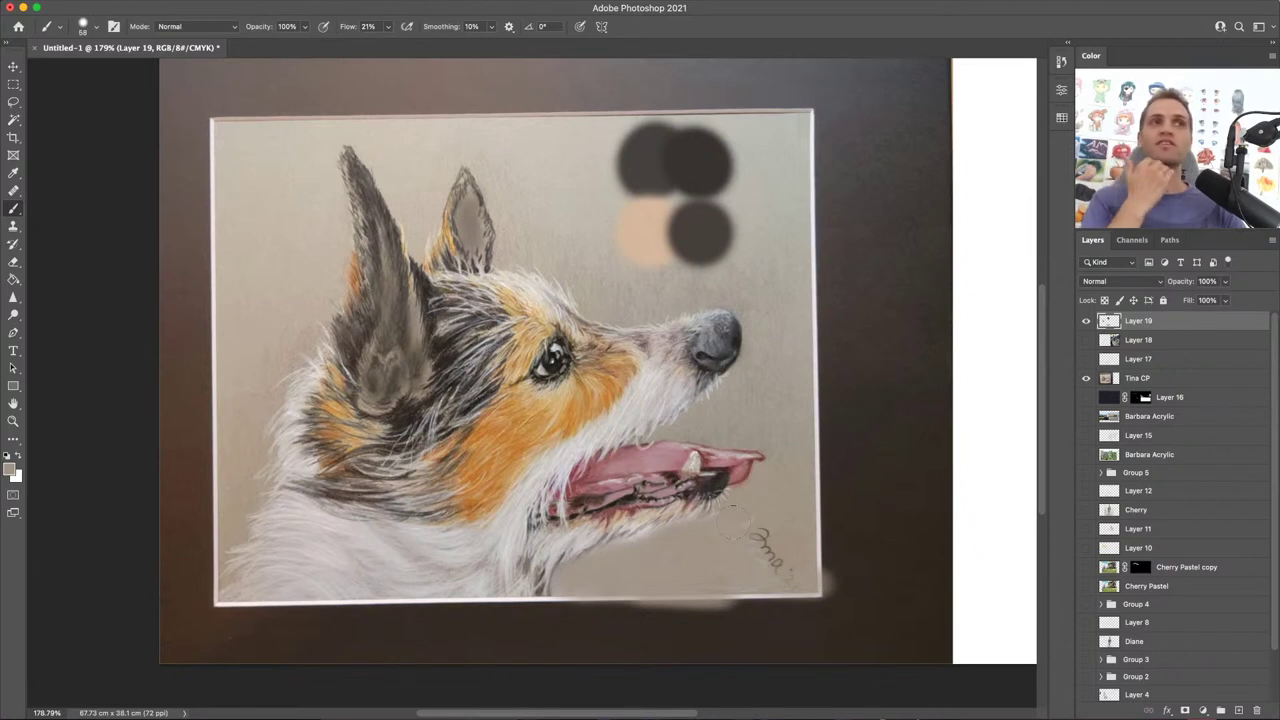
{"action": "left_click", "coordinate": [1086, 322]}
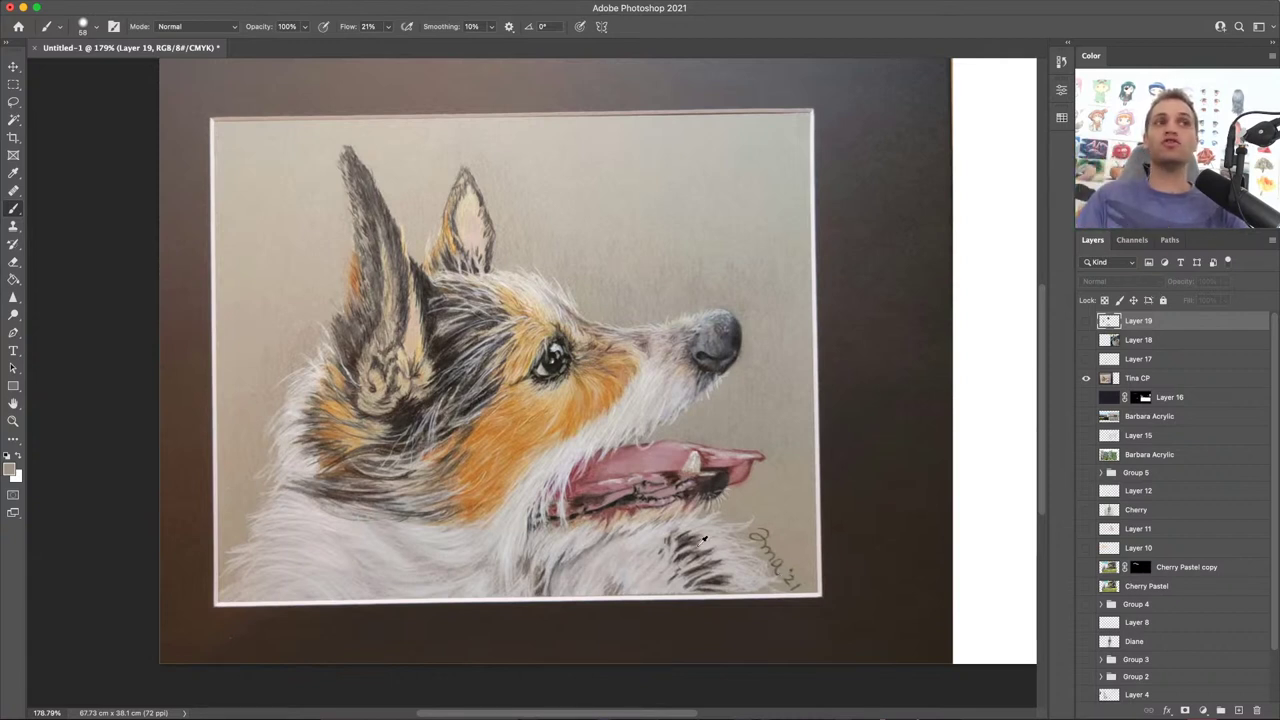
{"action": "left_click", "coordinate": [1086, 321]}
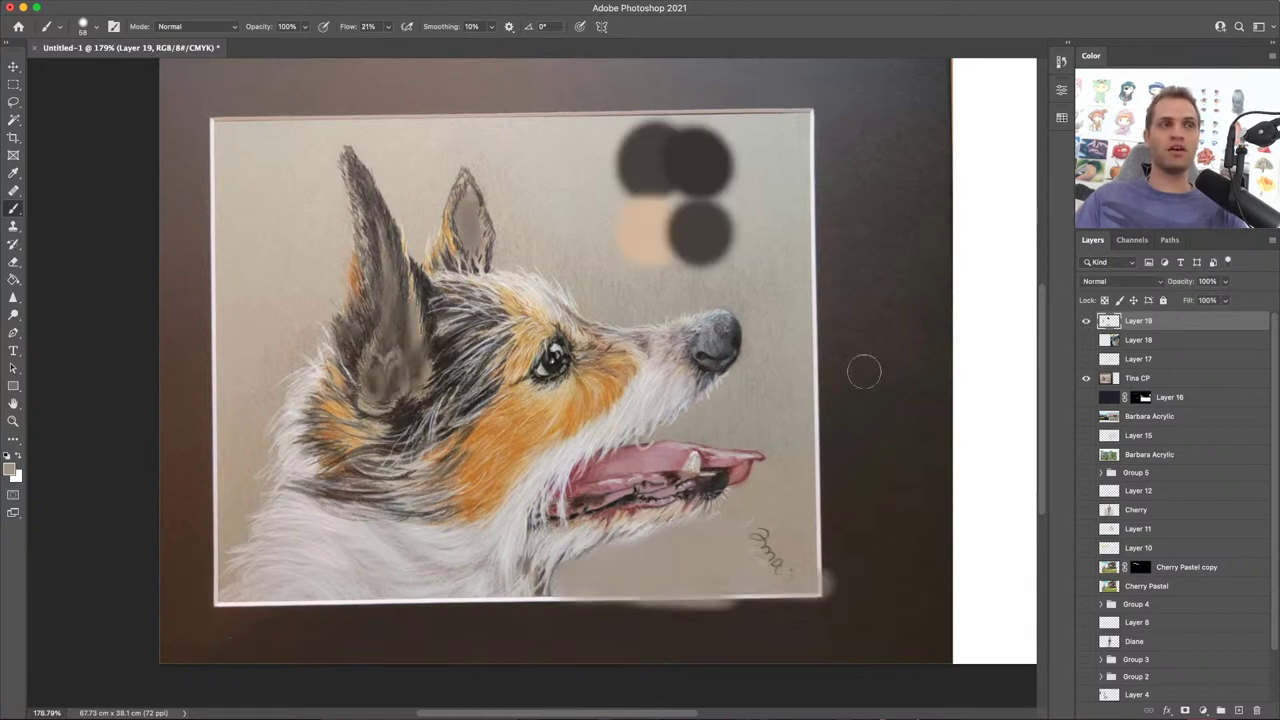